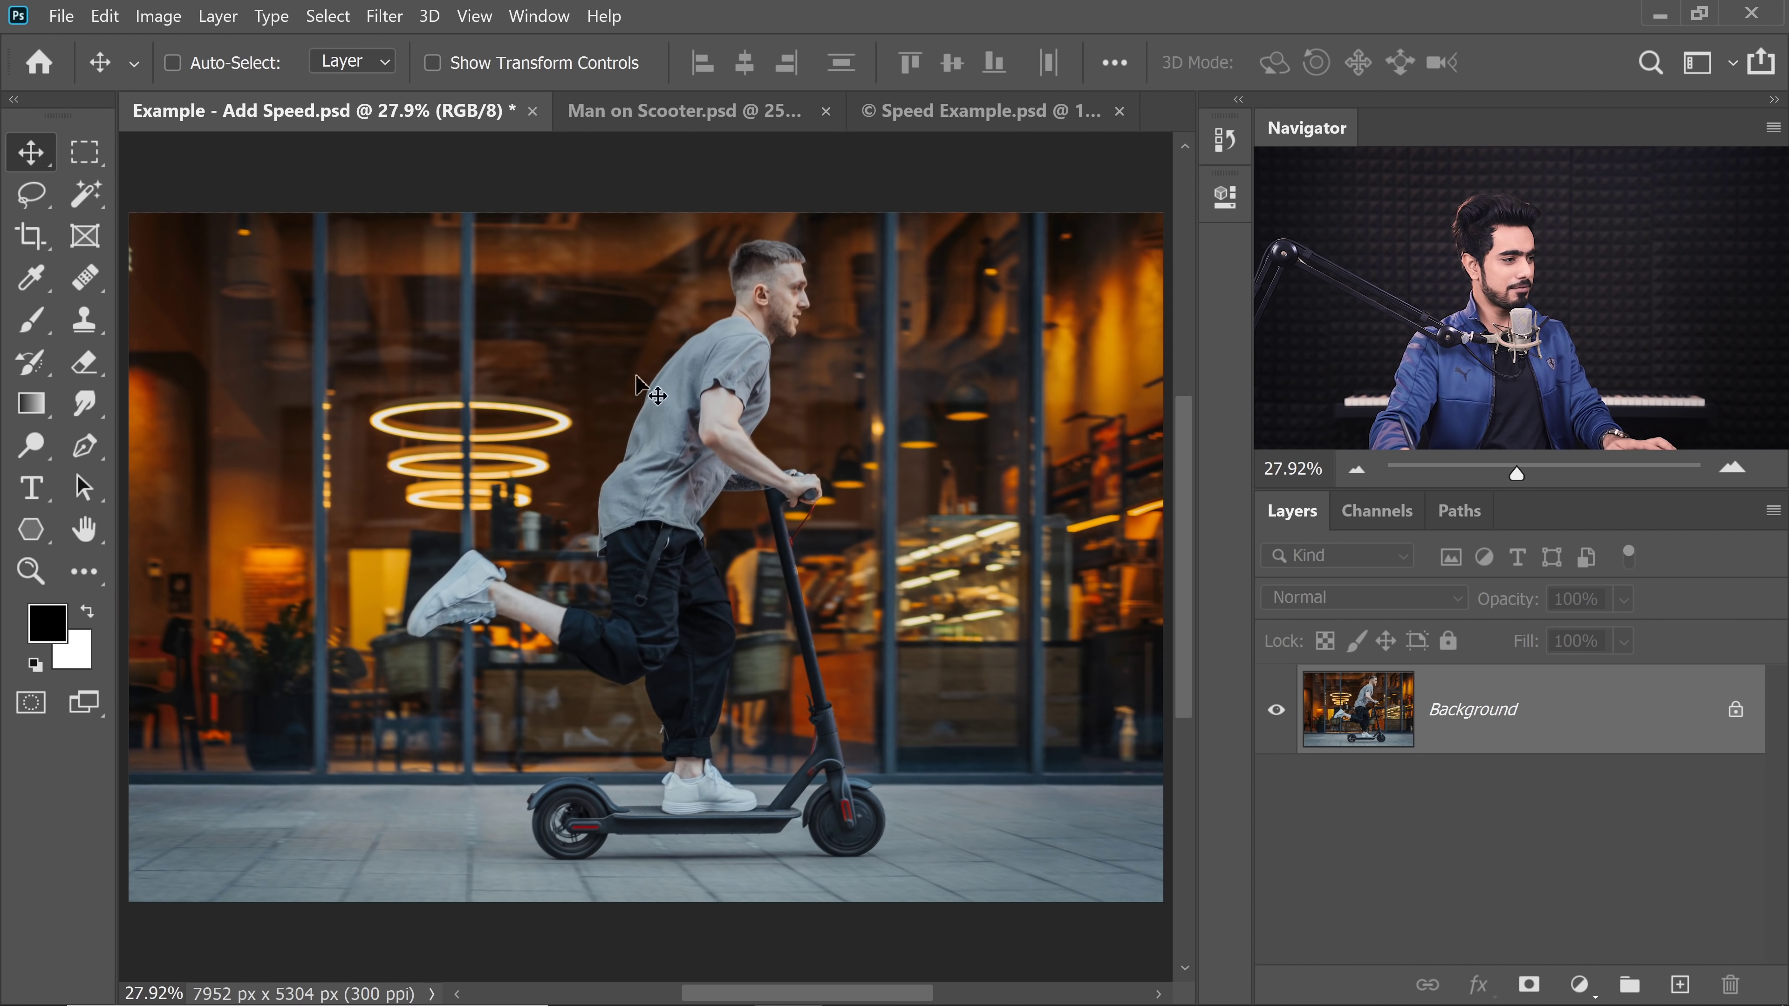
- Enlarge the canvas evenly around the photo to about 11694 x 7800 px, using the Crop tool at the original ratio
{"action": "scroll", "coordinate": [636, 377], "scroll_direction": "down", "scroll_amount": 4}
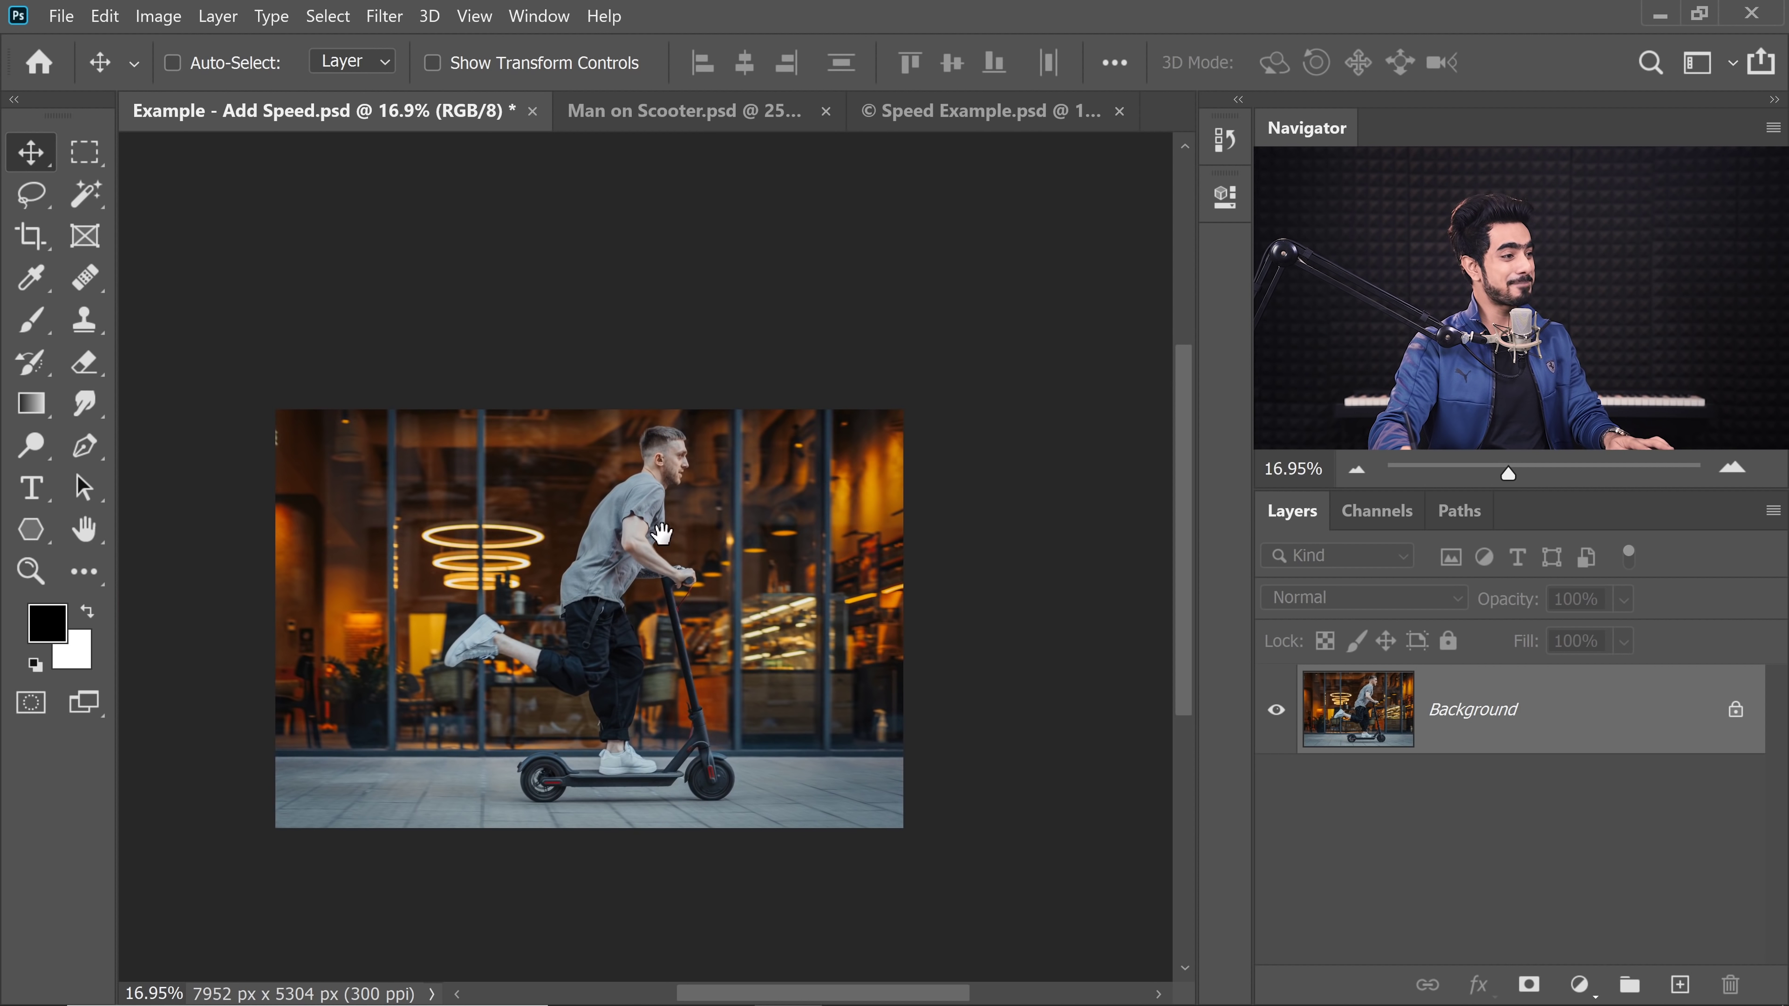
{"action": "key", "text": "c"}
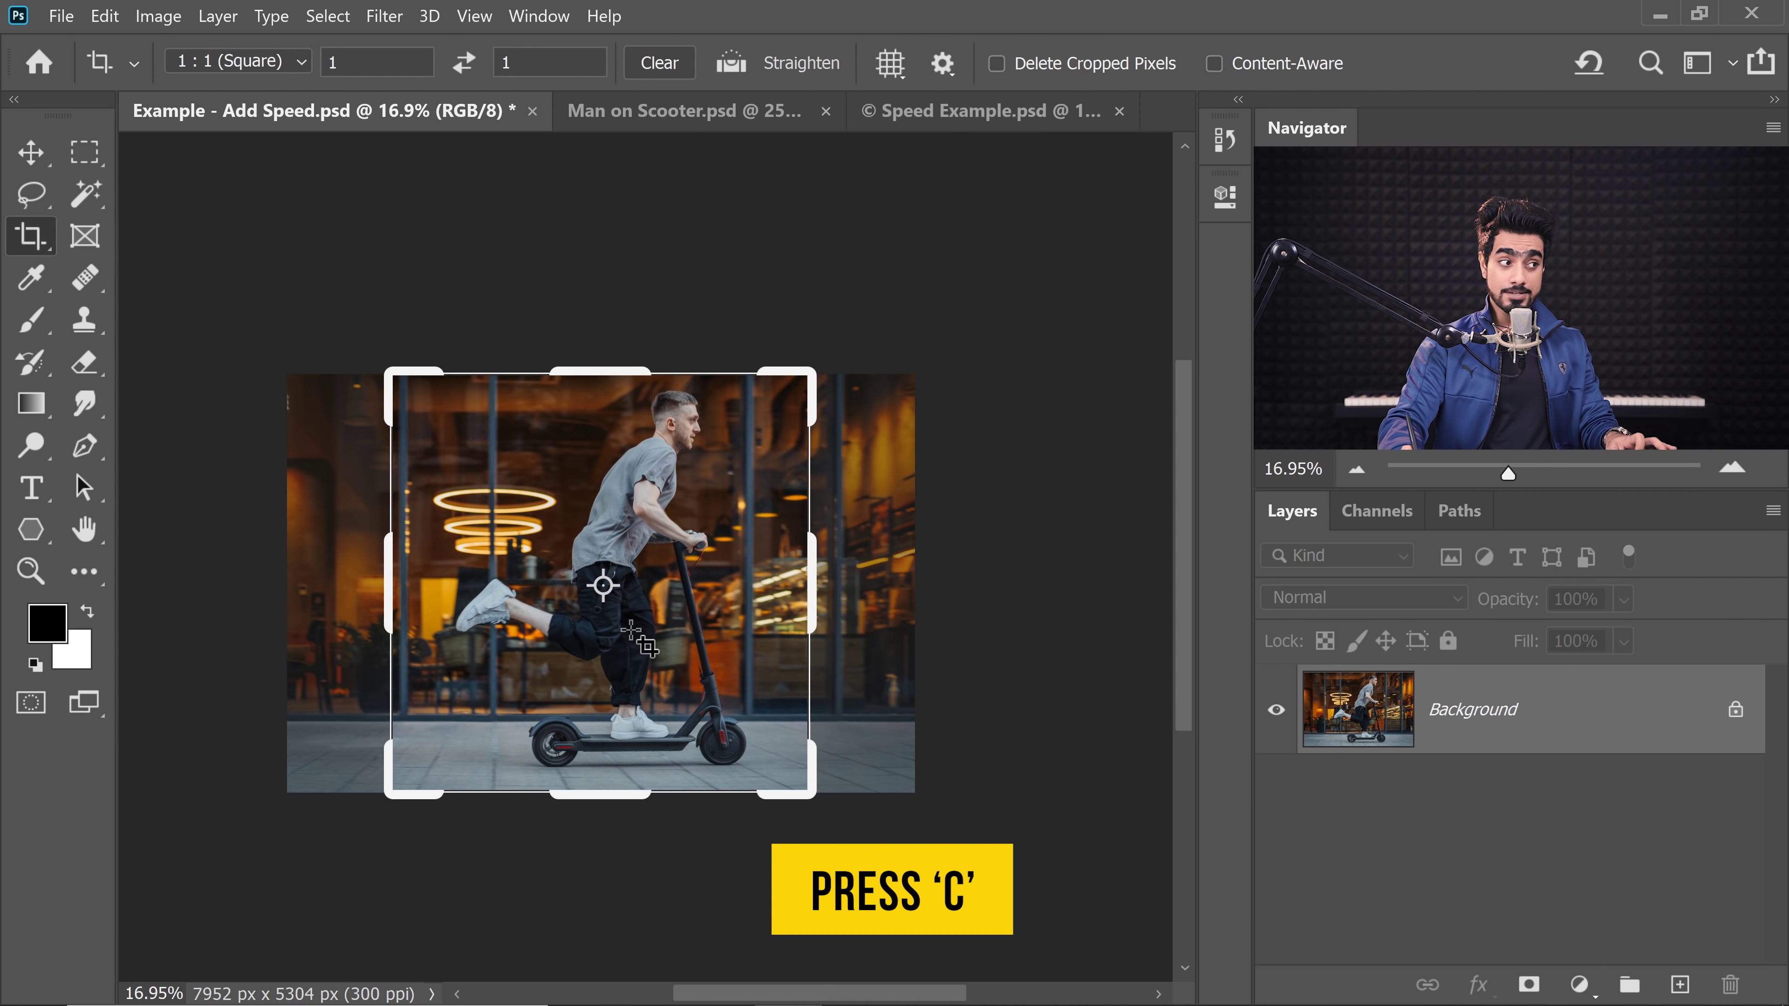
{"action": "left_click", "coordinate": [239, 62]}
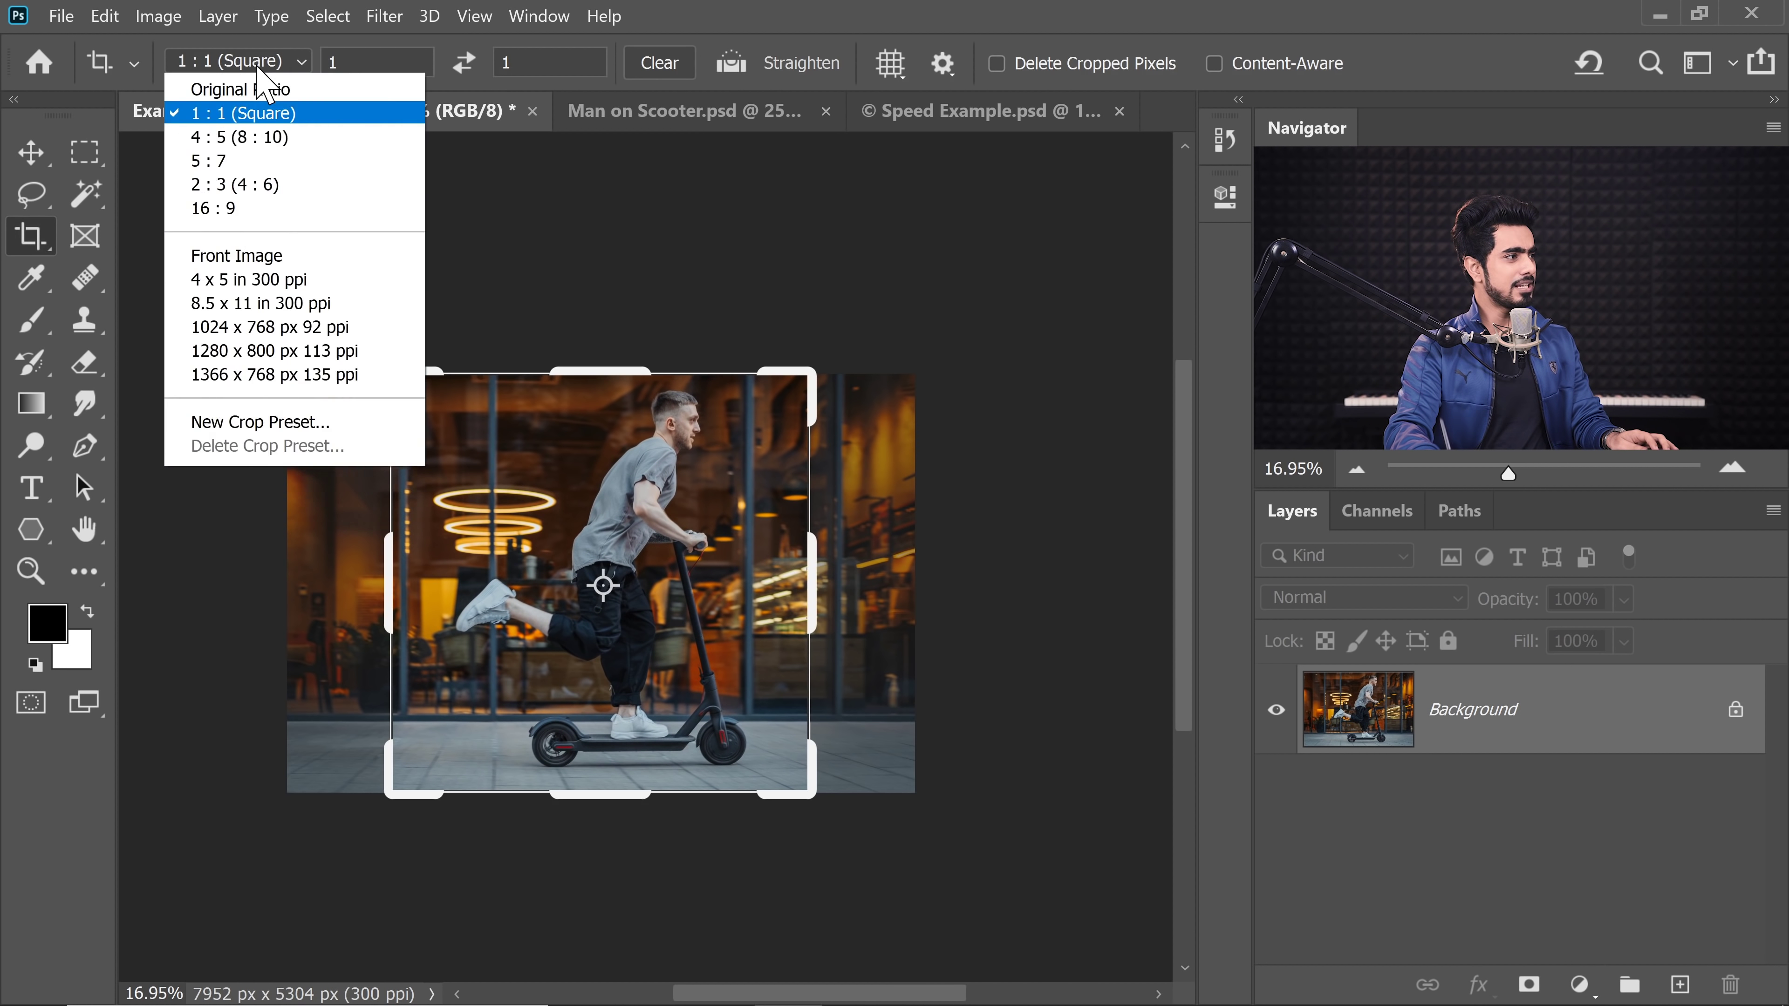
{"action": "left_click", "coordinate": [233, 150]}
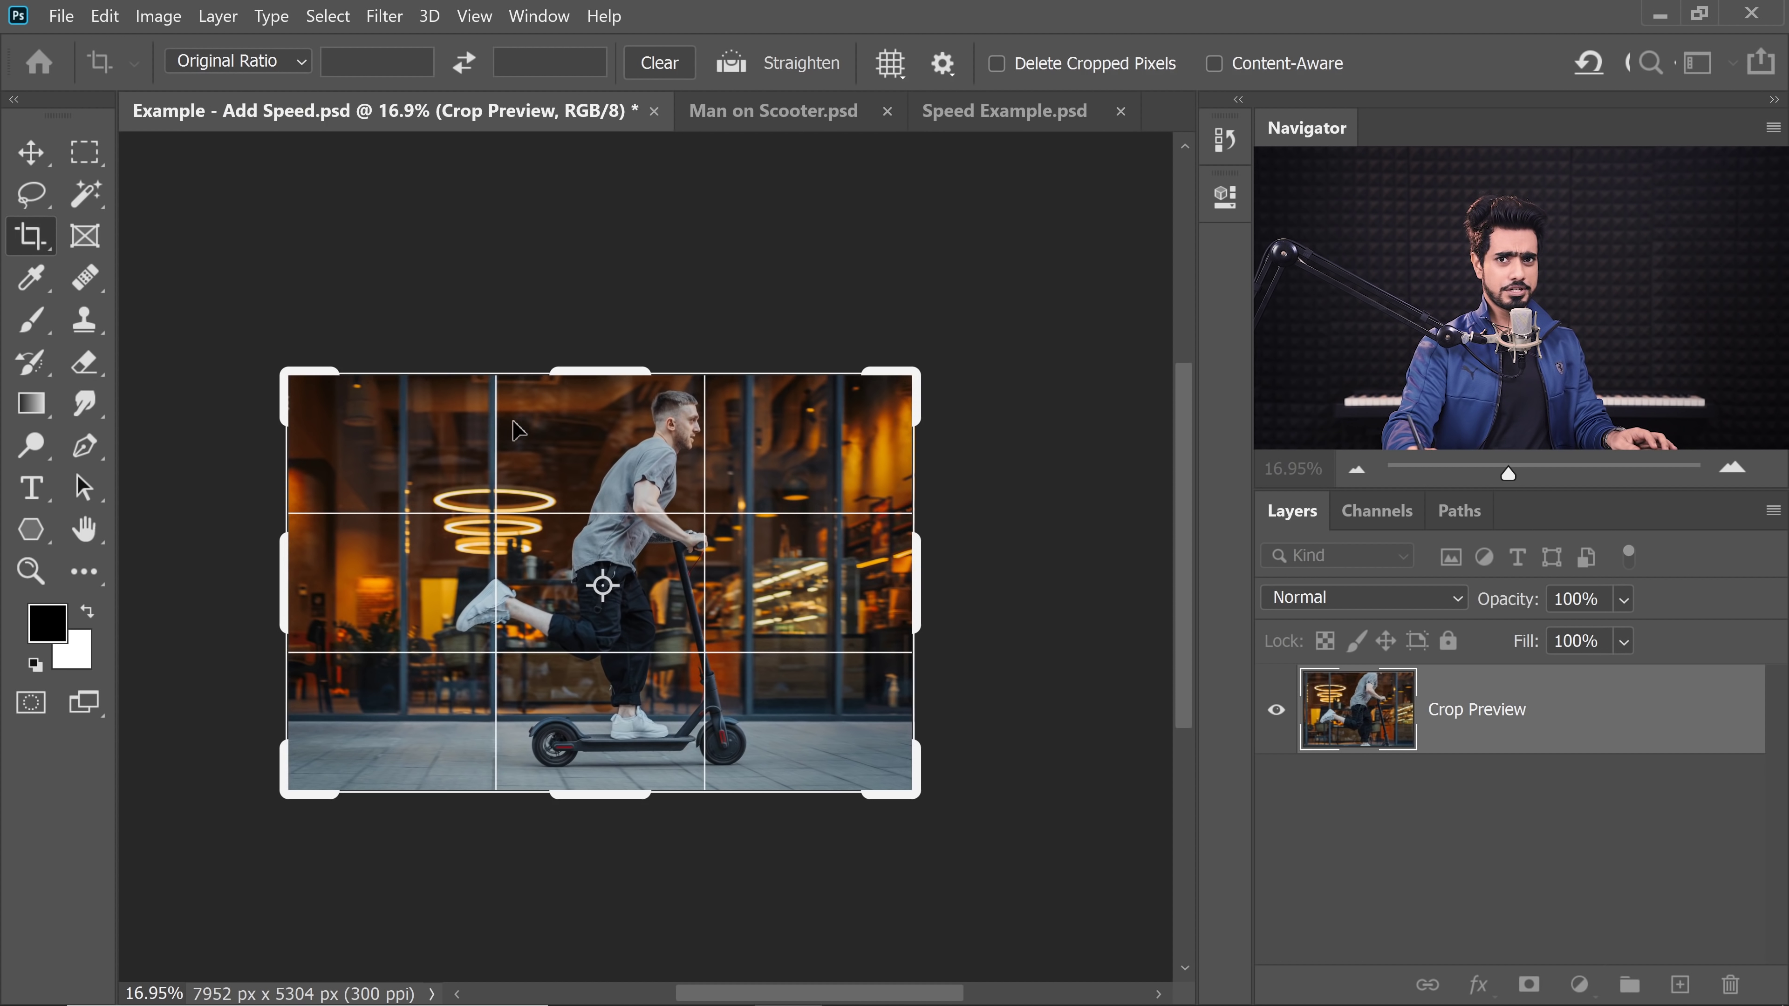
{"action": "scroll", "coordinate": [588, 486], "scroll_direction": "down", "scroll_amount": 3}
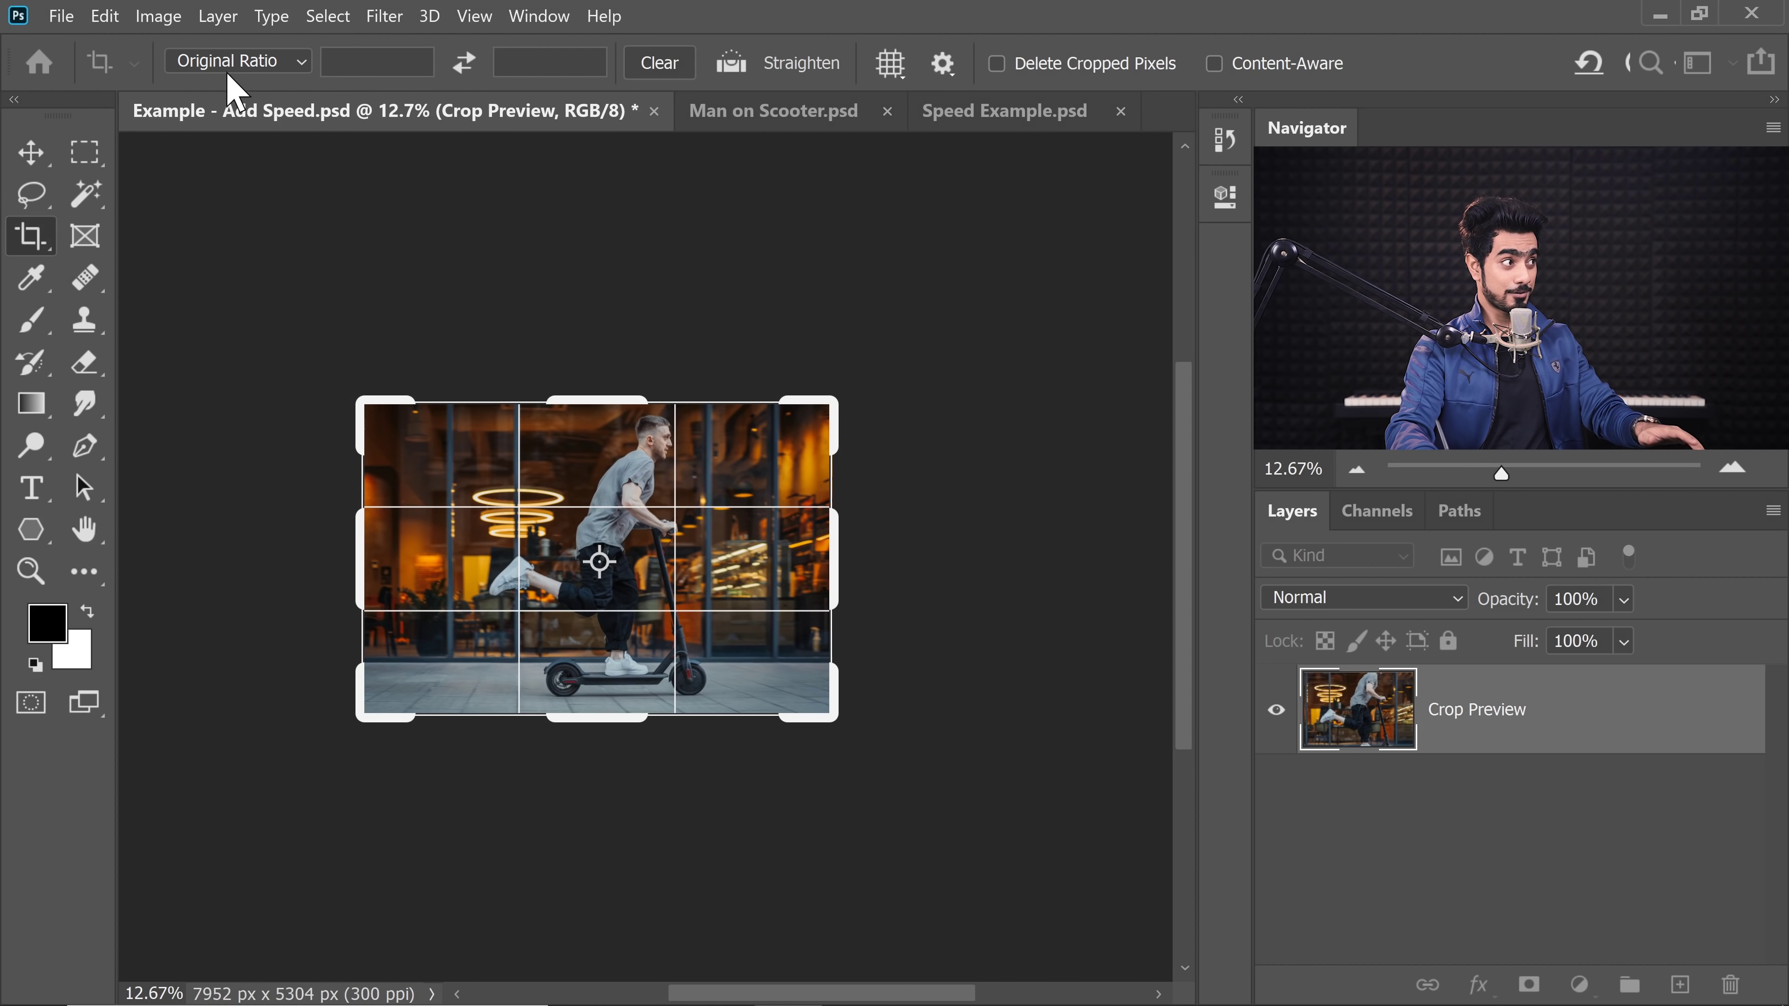
{"action": "scroll", "coordinate": [688, 597], "scroll_direction": "down", "scroll_amount": 1}
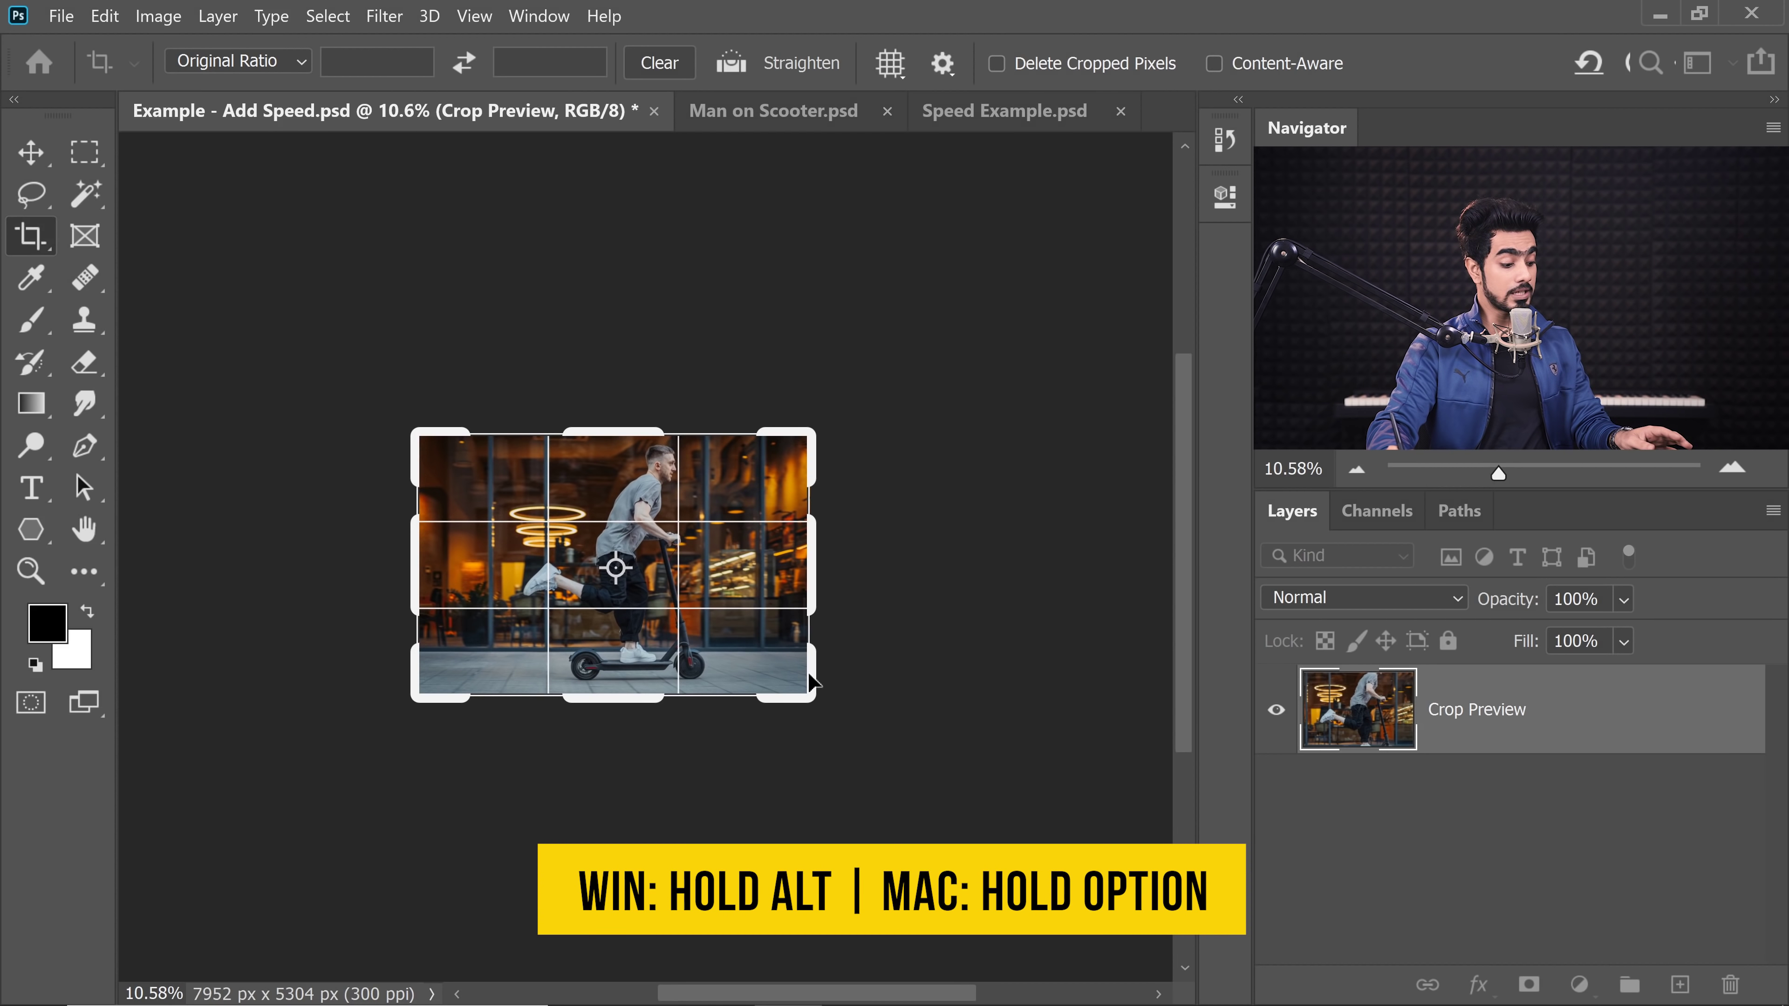
{"action": "left_click_drag", "start_coordinate": [810, 699], "coordinate": [903, 760]}
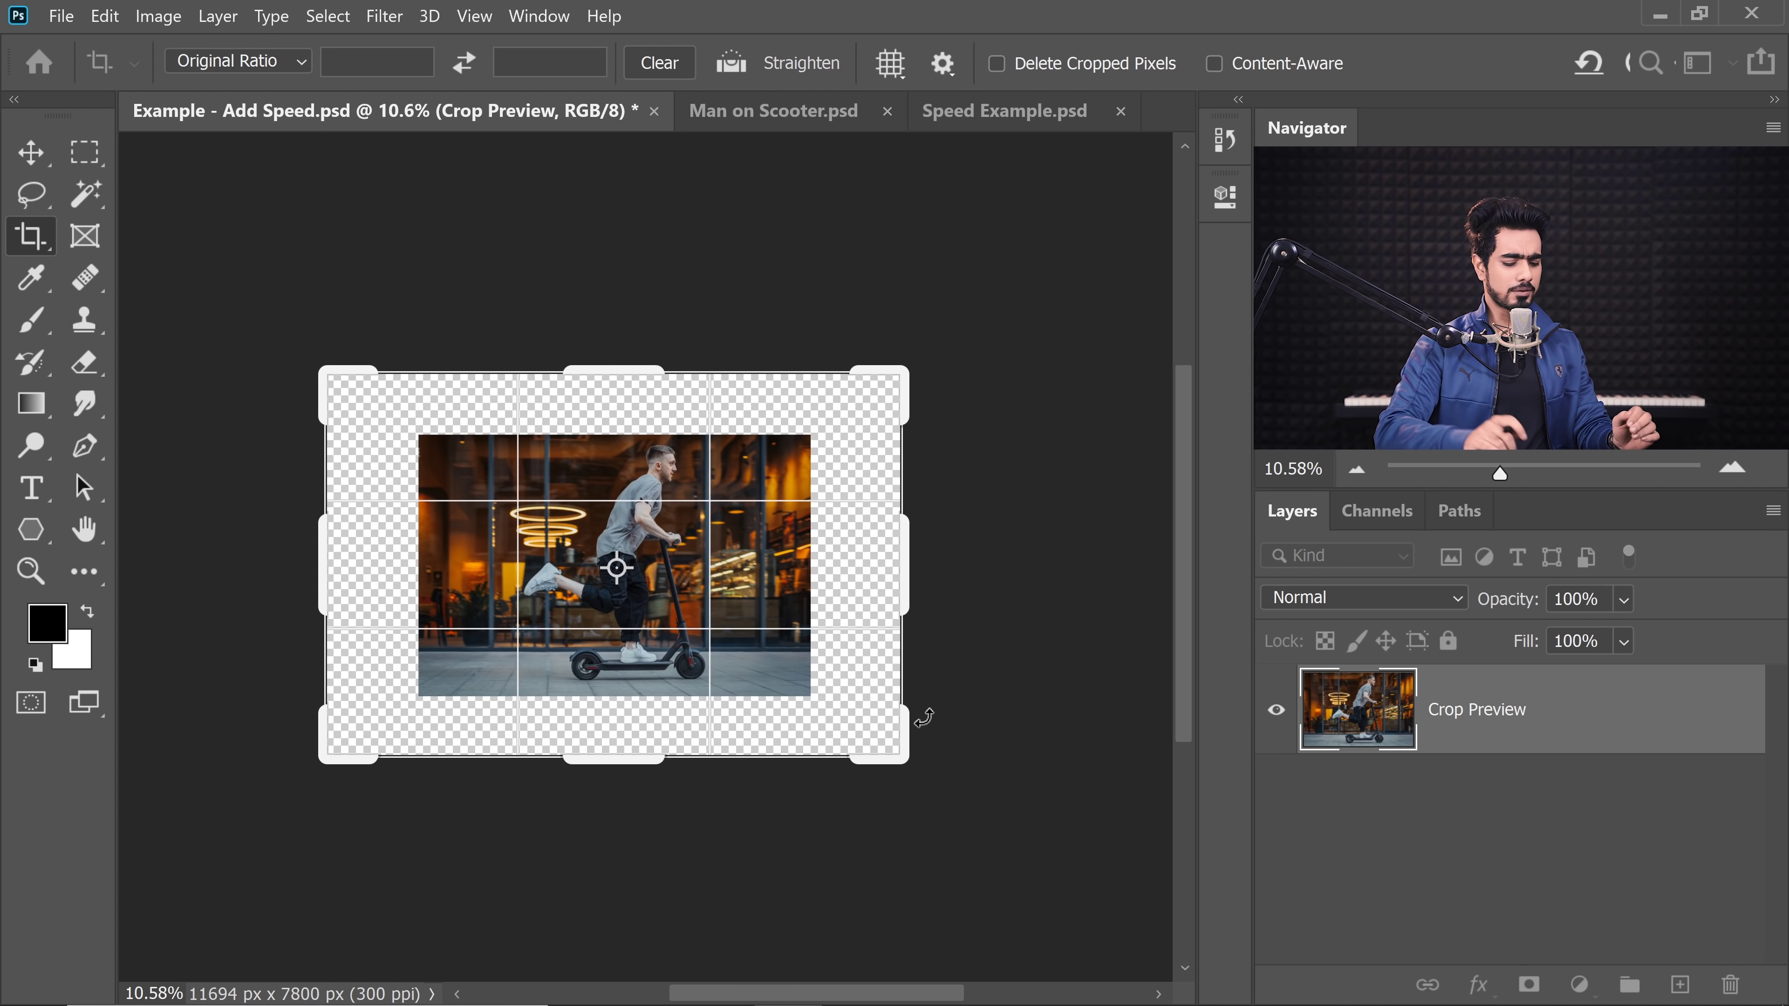
{"action": "key", "text": "ctrl+0"}
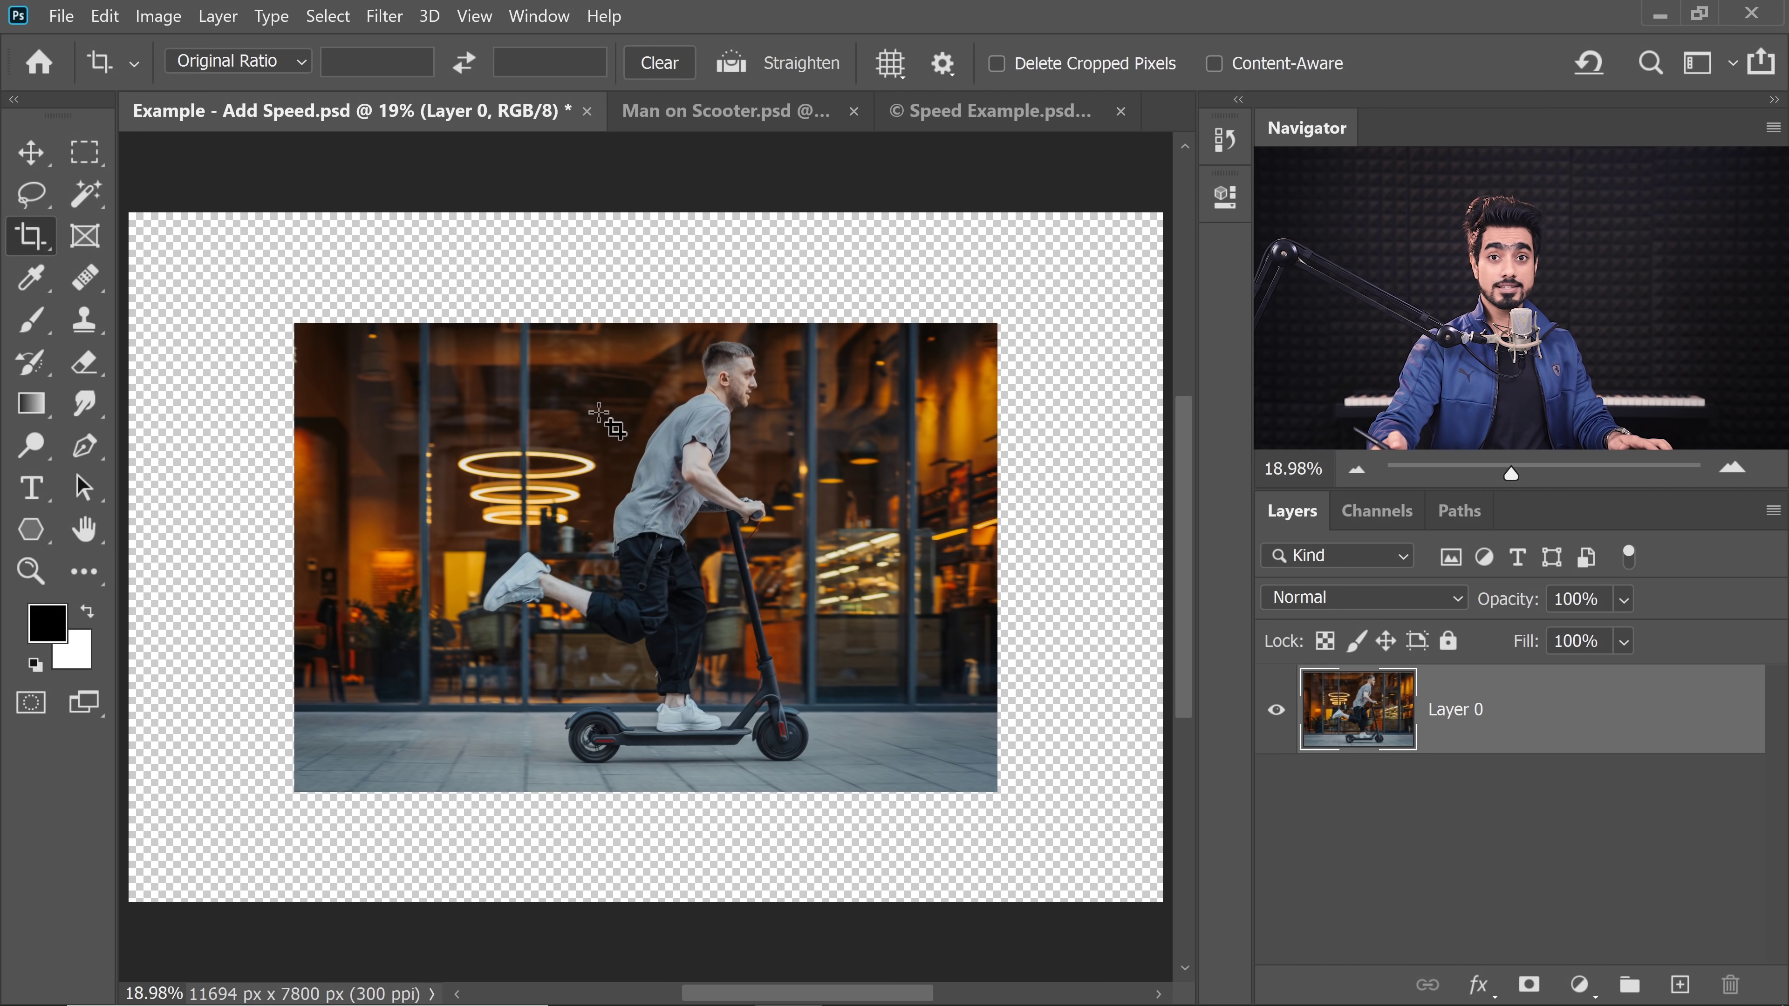
- Select the transparent border around the photo with the Magic Wand and inspect the selection edge up close
{"action": "left_click", "coordinate": [87, 194]}
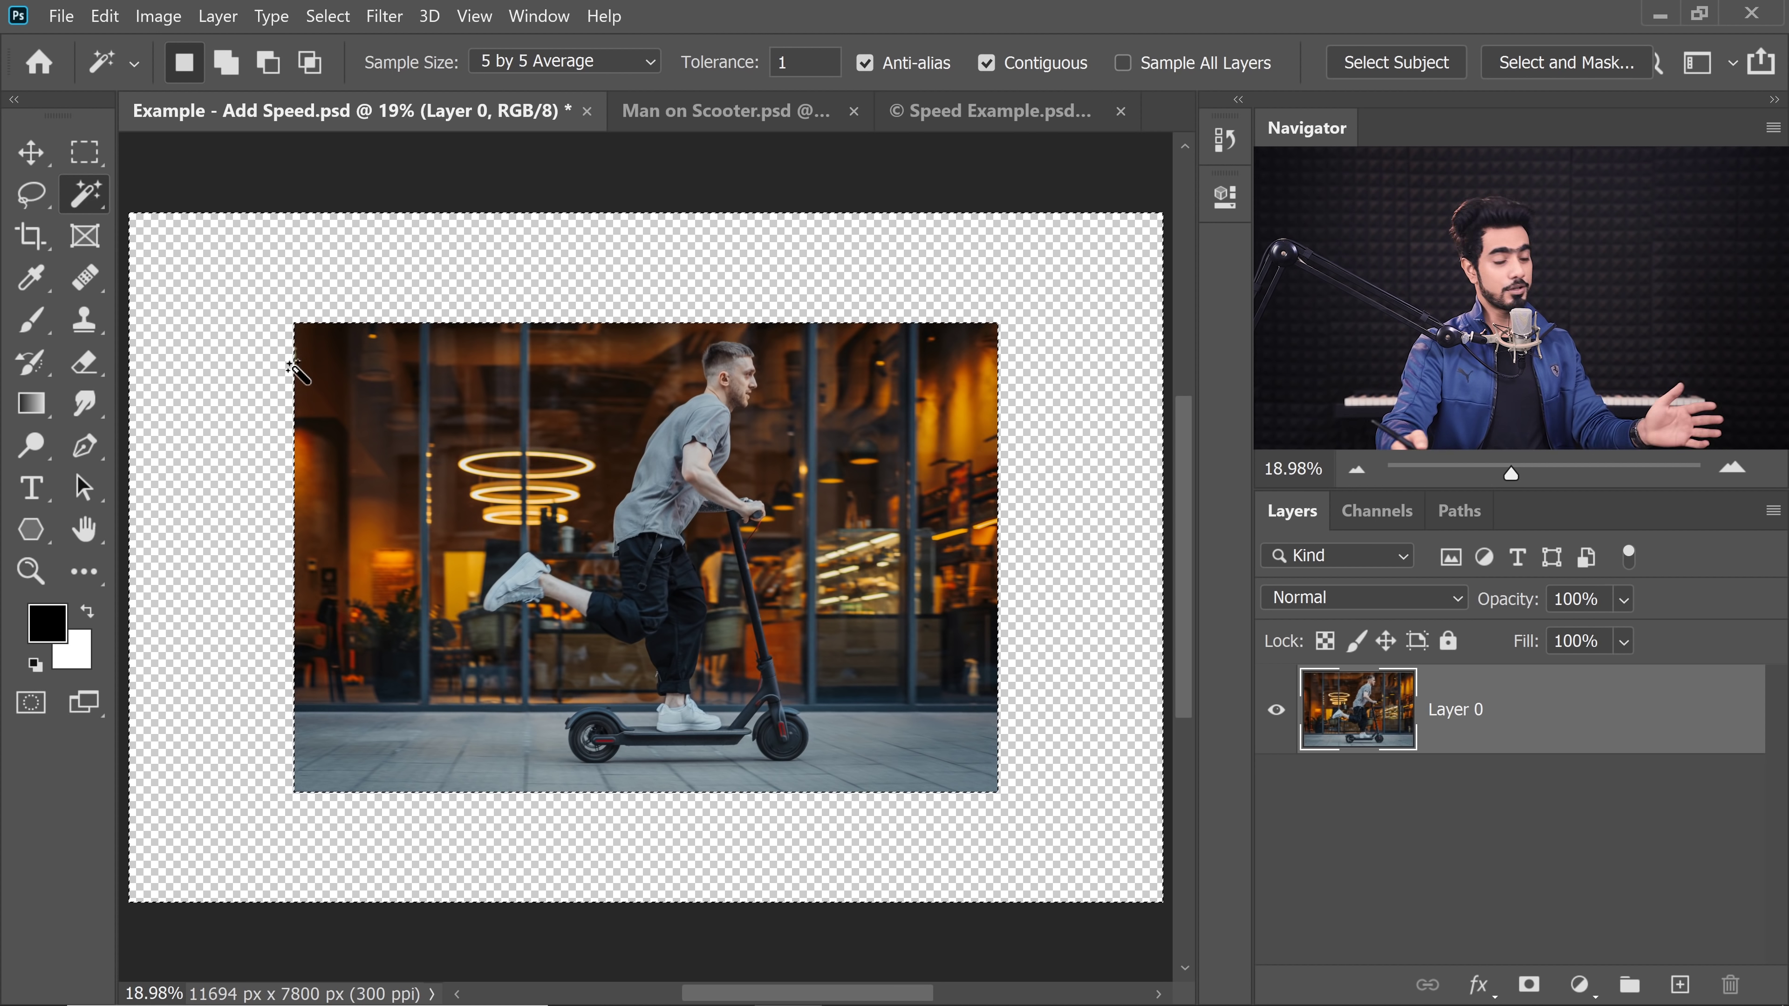
{"action": "left_click_drag", "start_coordinate": [297, 321], "coordinate": [424, 340]}
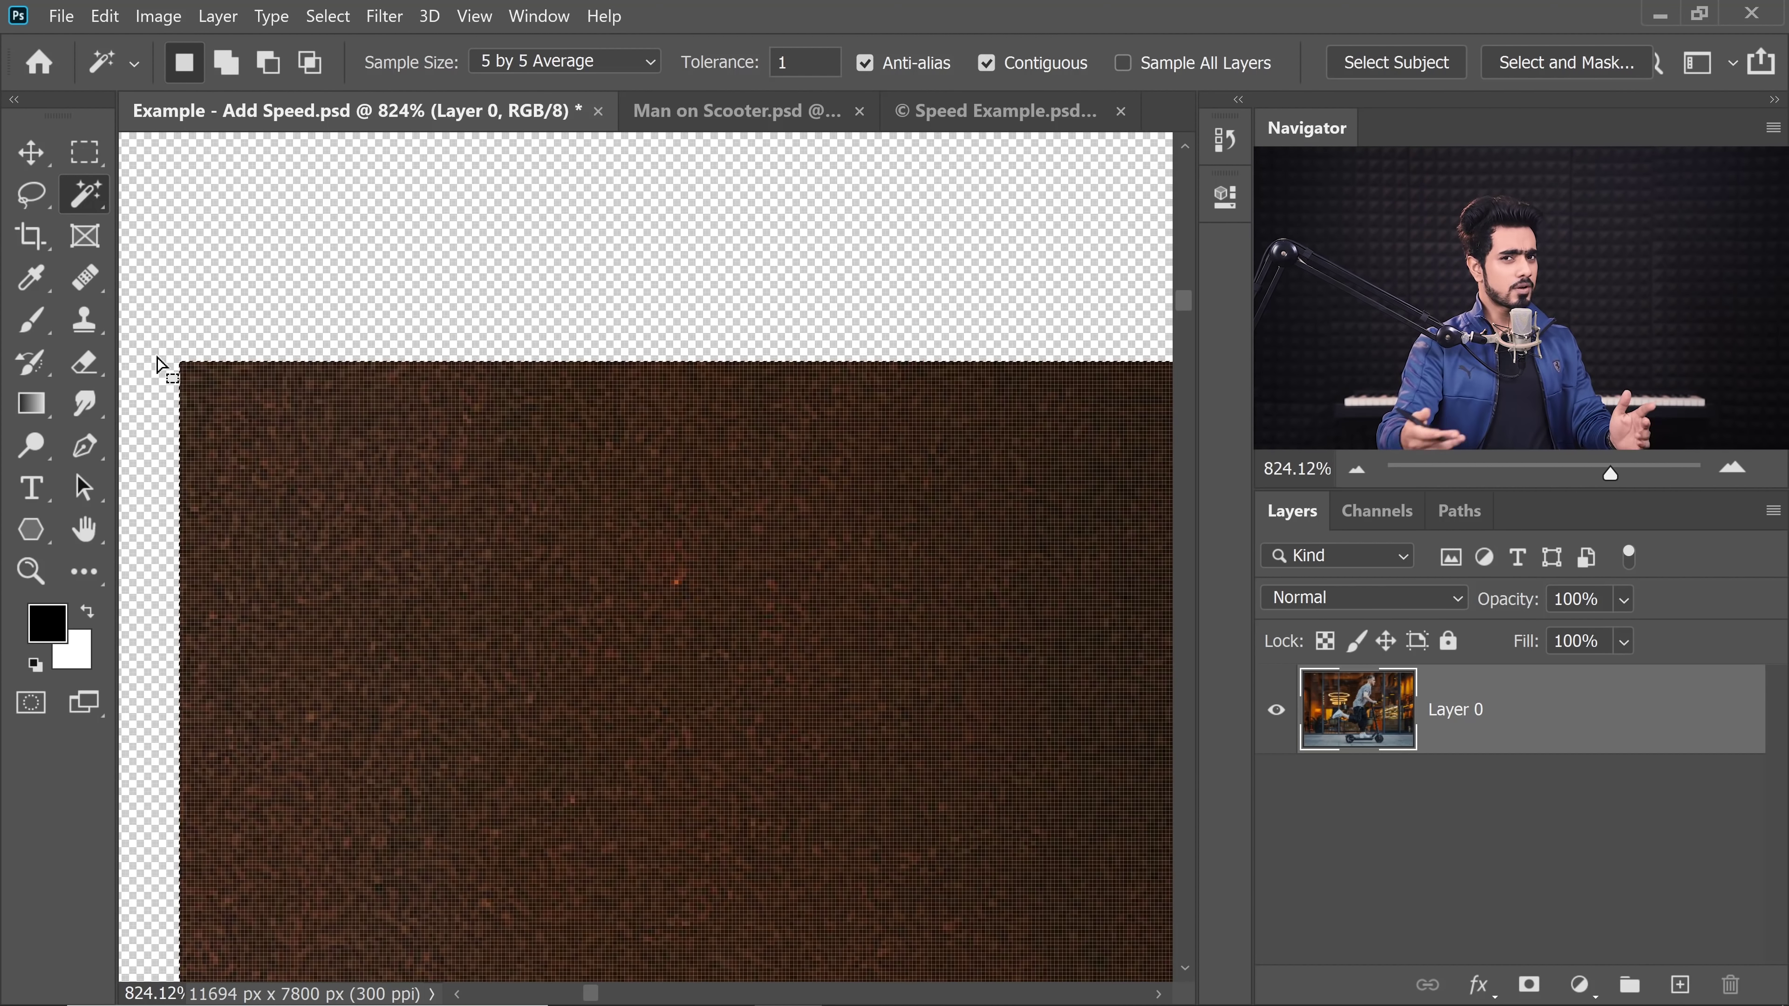
{"action": "left_click_drag", "start_coordinate": [296, 349], "coordinate": [354, 381]}
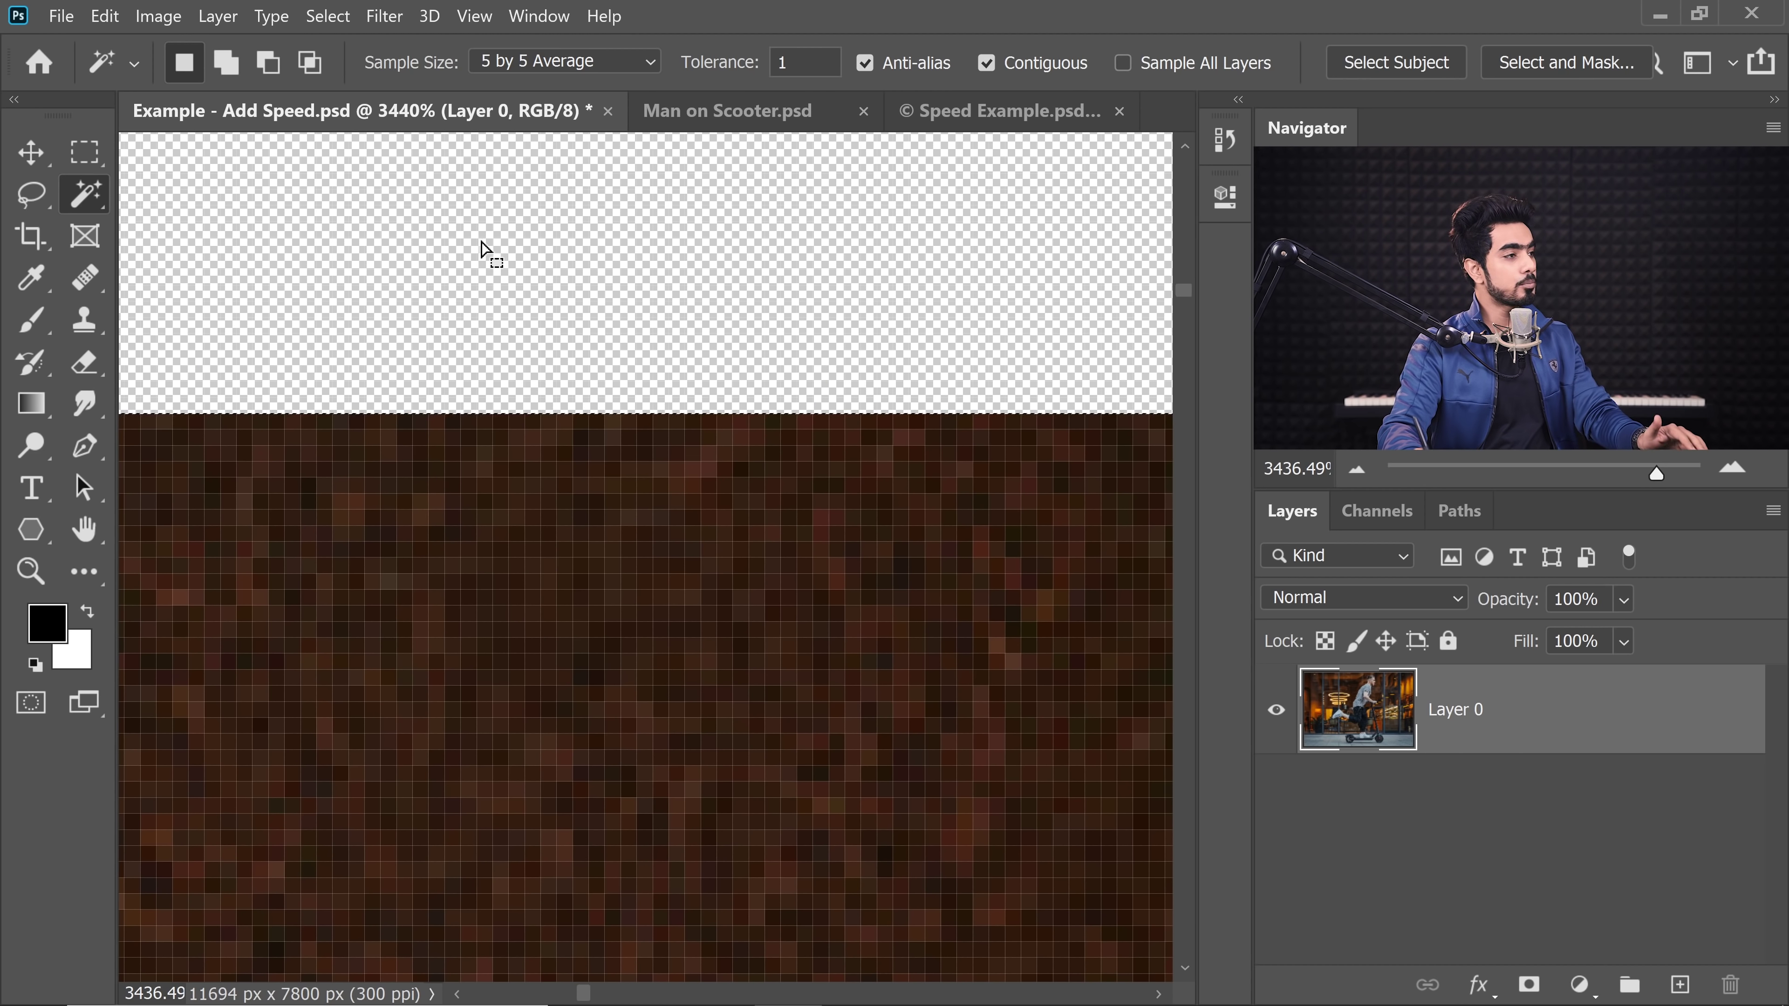
- Expand the border selection by 3 pixels so that it overlaps the photo's edges
{"action": "left_click", "coordinate": [328, 15]}
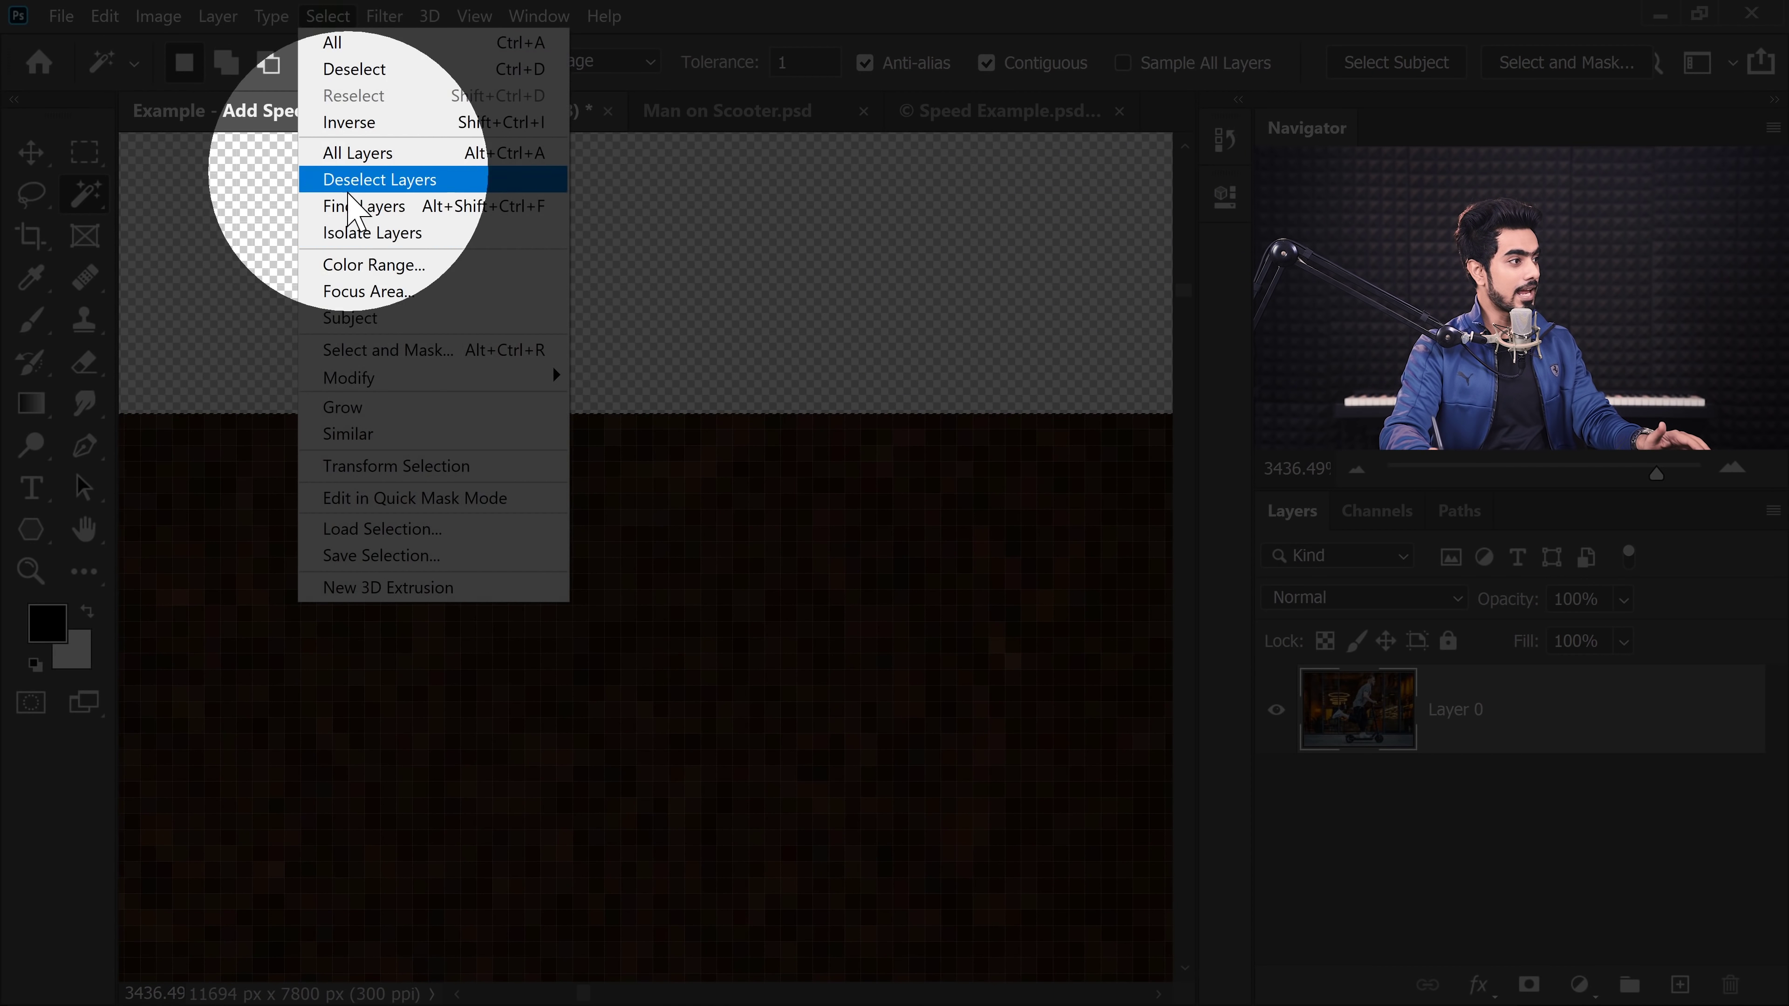
{"action": "mouse_move", "coordinate": [398, 380]}
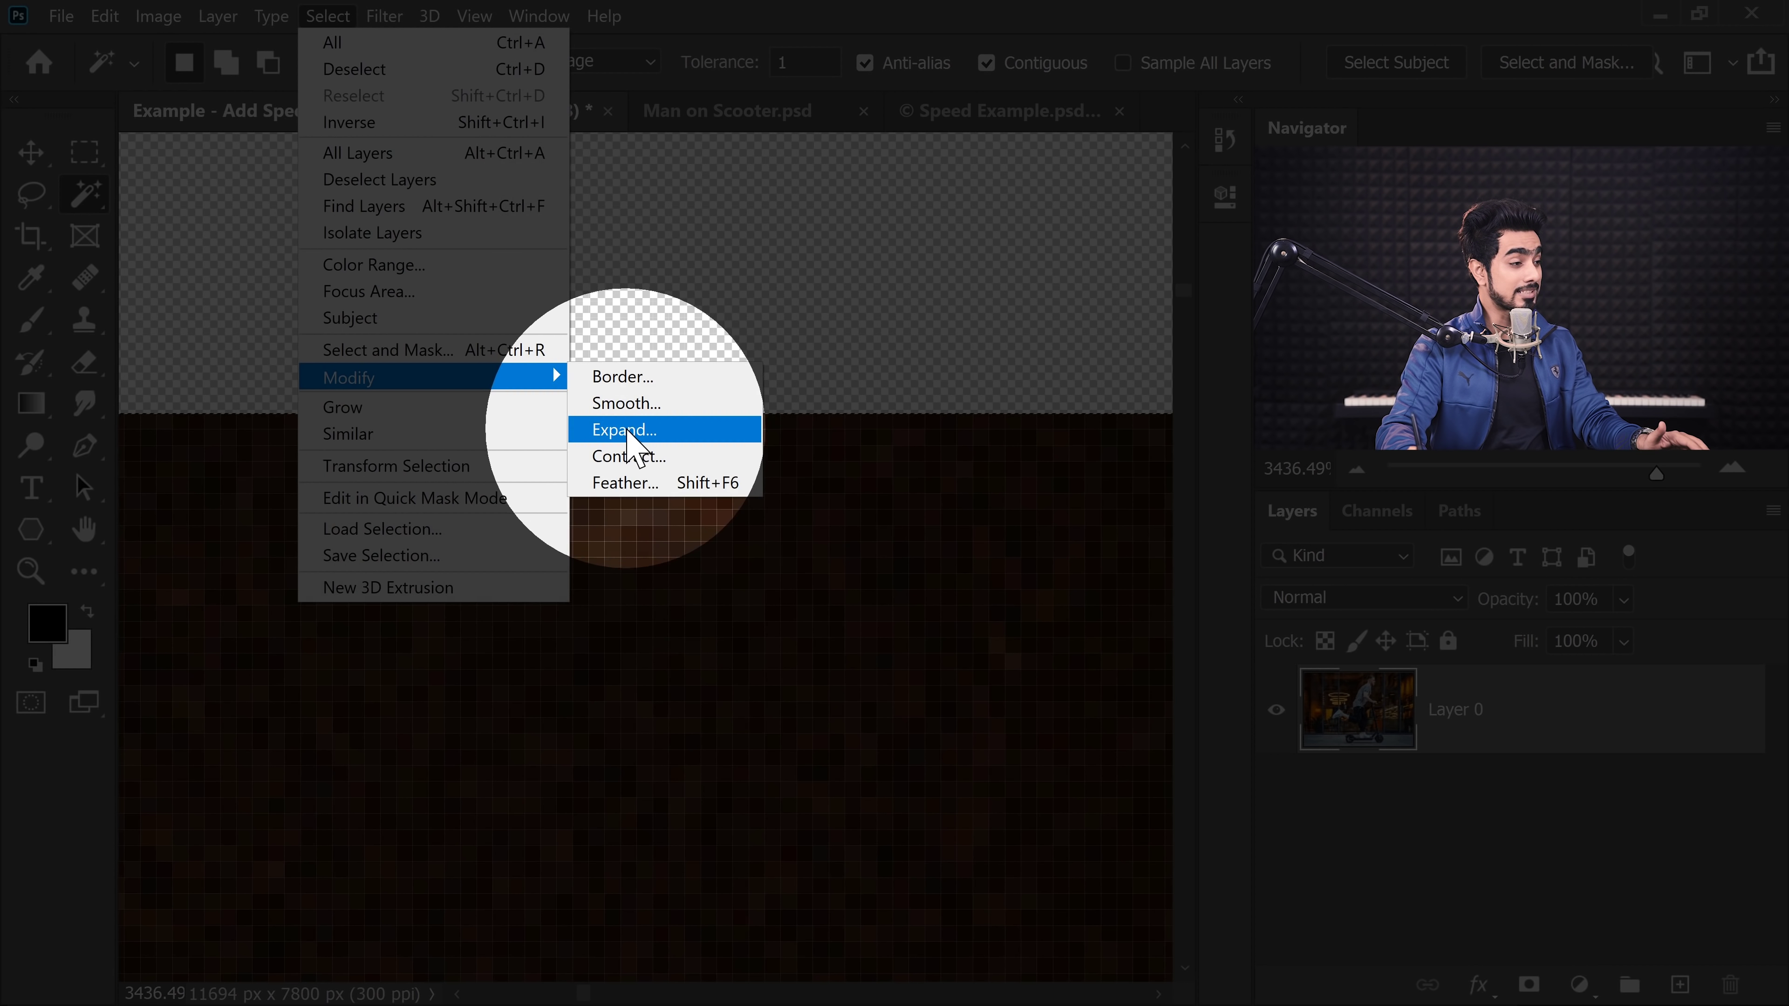
{"action": "left_click", "coordinate": [628, 432]}
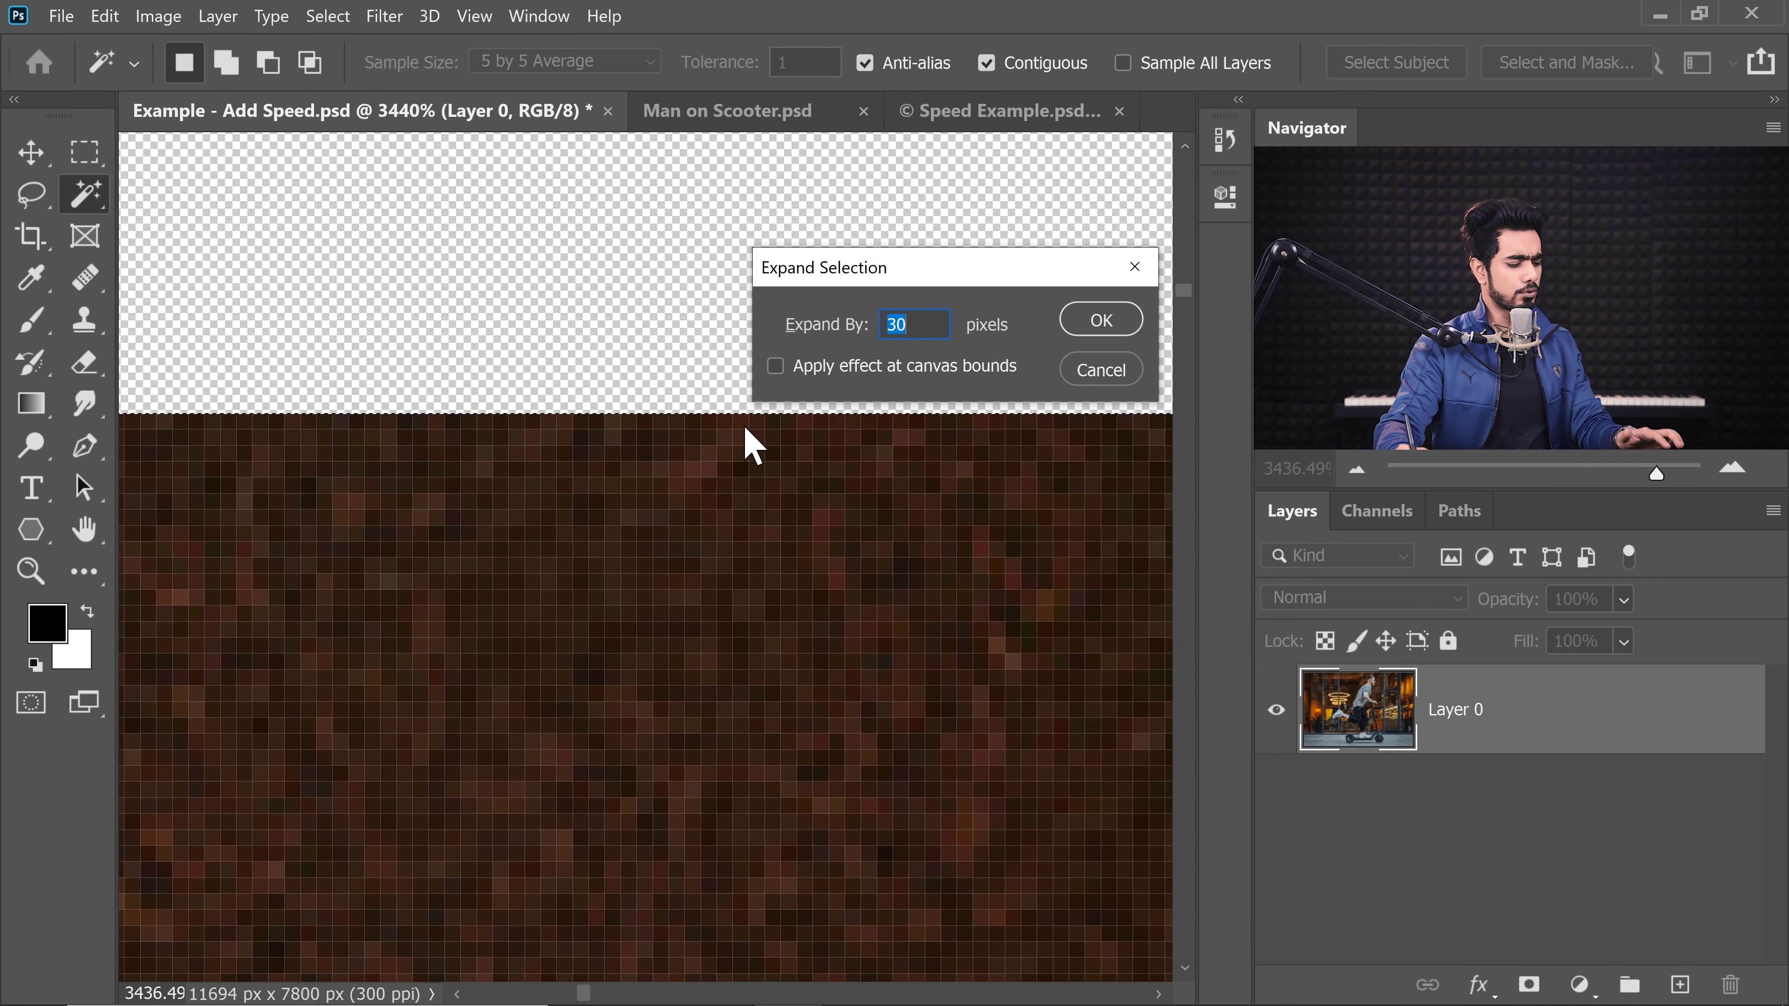
{"action": "type", "text": "3"}
{"action": "left_click", "coordinate": [1099, 323]}
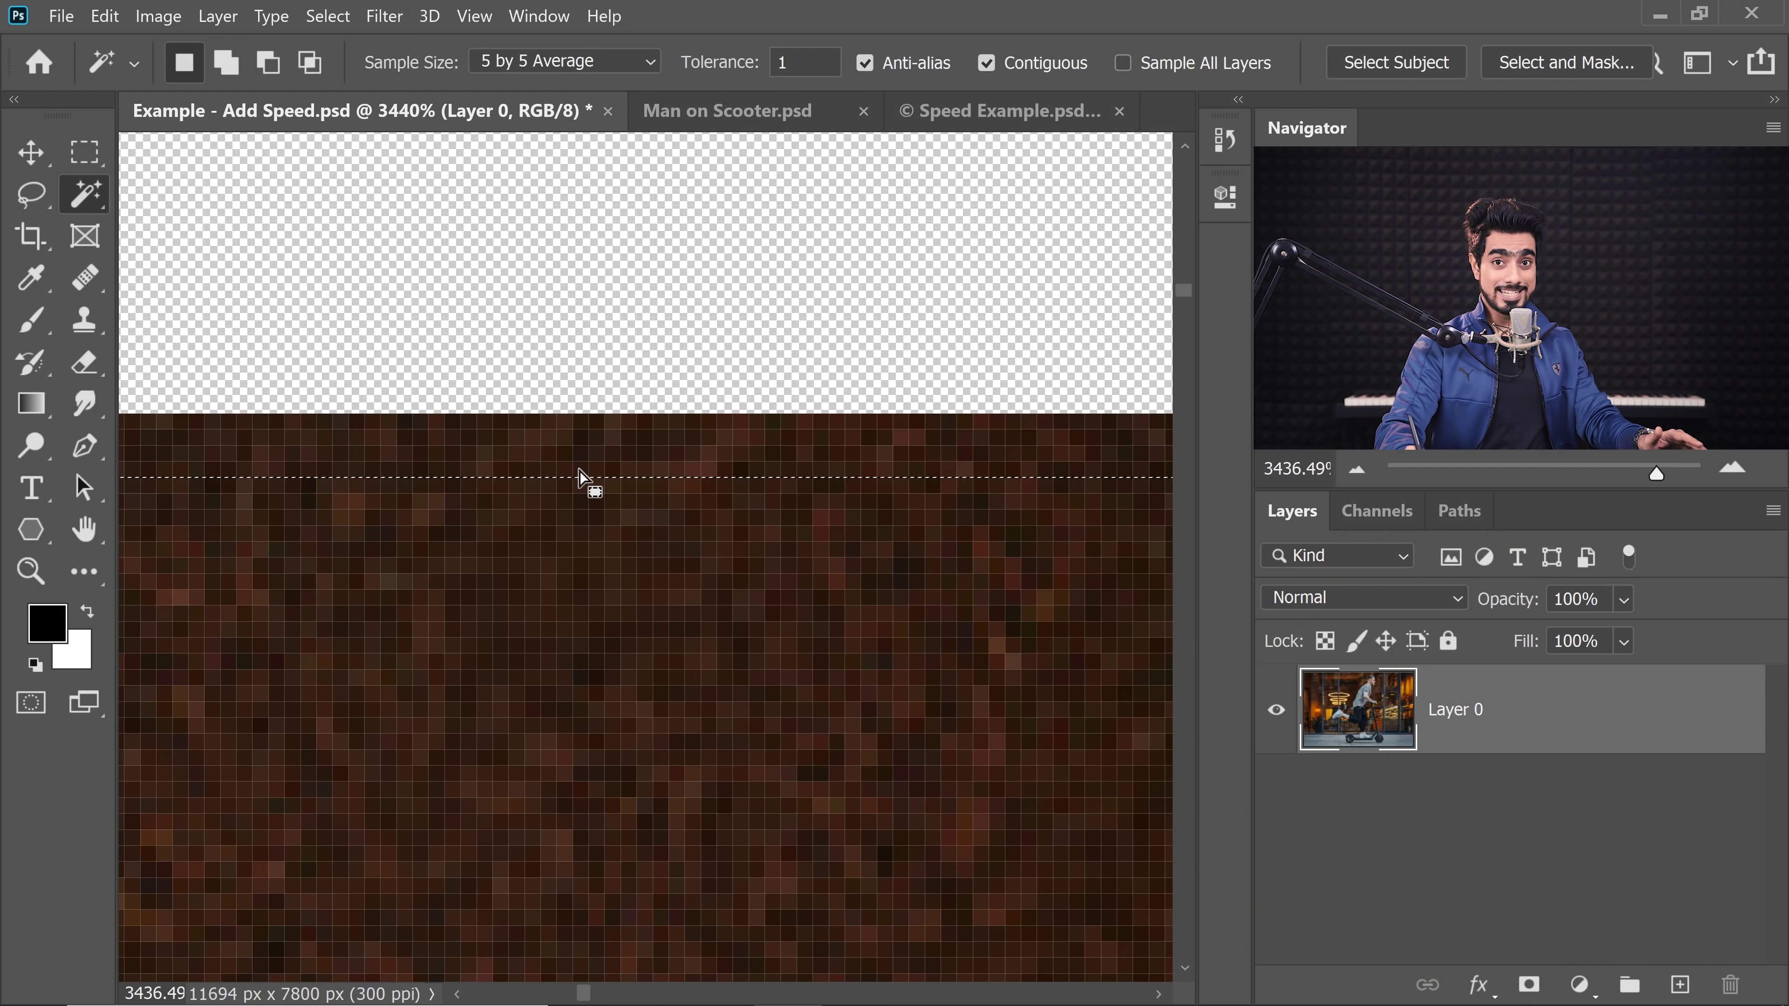
{"action": "key", "text": "ctrl+0"}
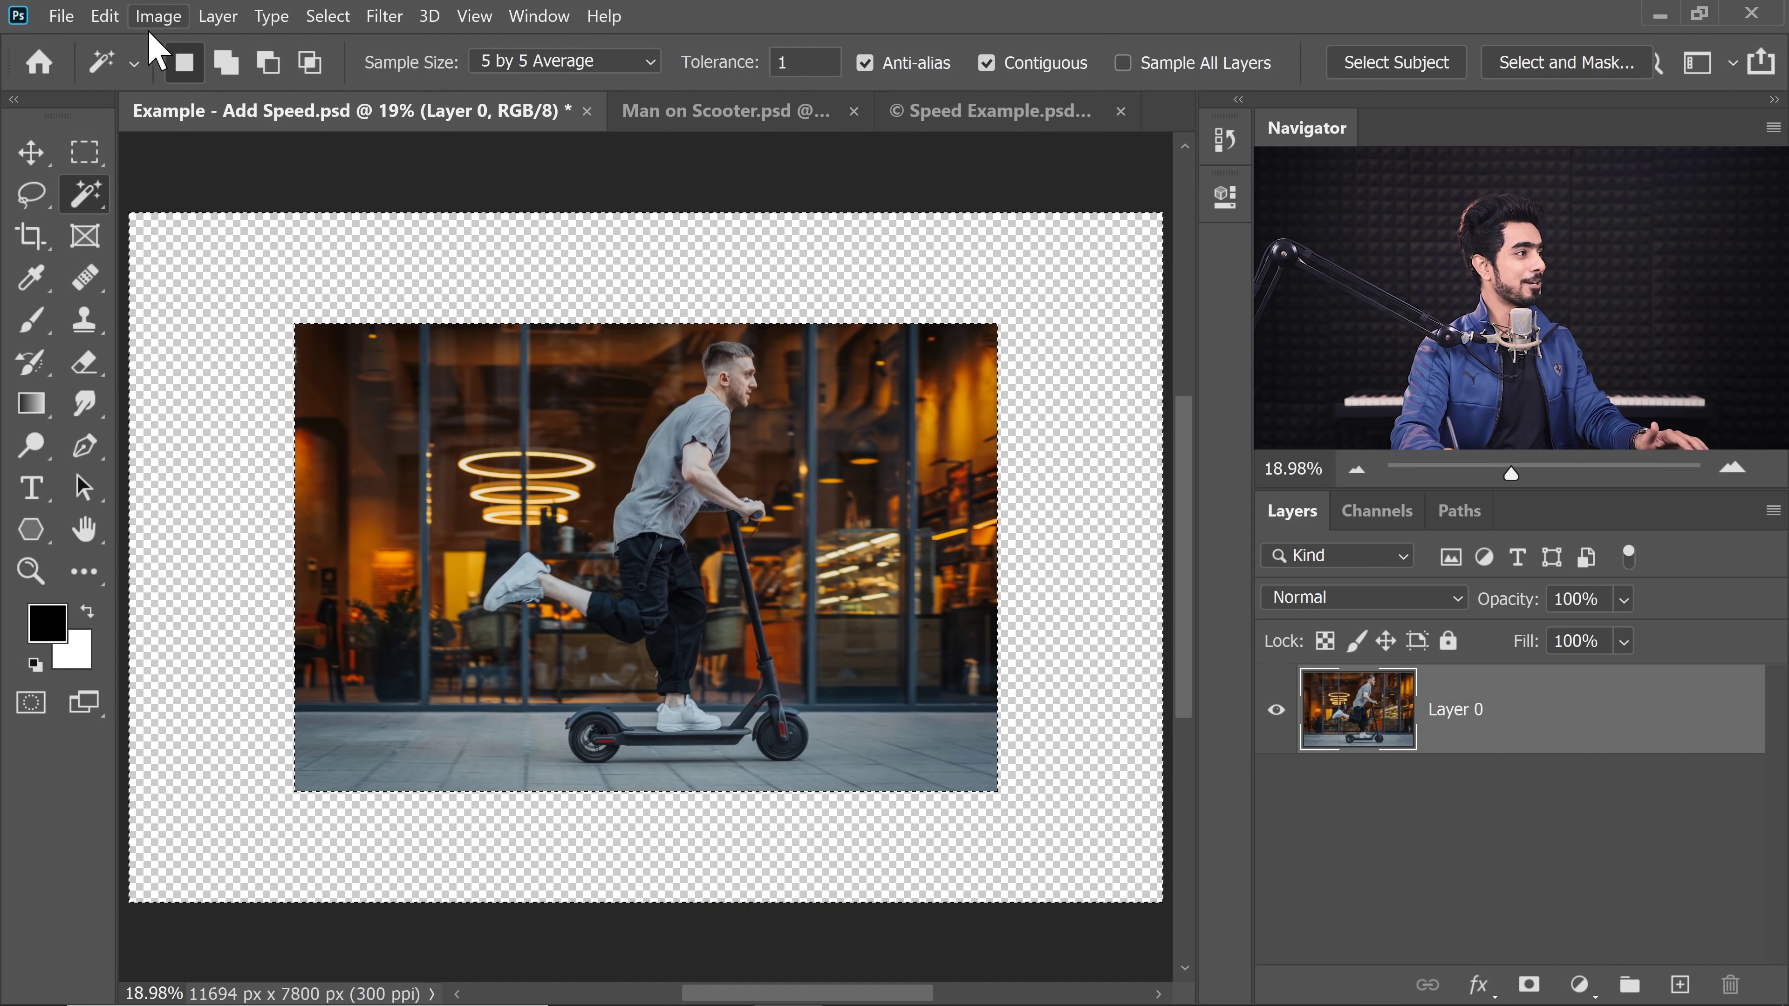
- Fill the selected border with Content-Aware Fill, output to the current layer, and clear the selection
{"action": "left_click", "coordinate": [104, 16]}
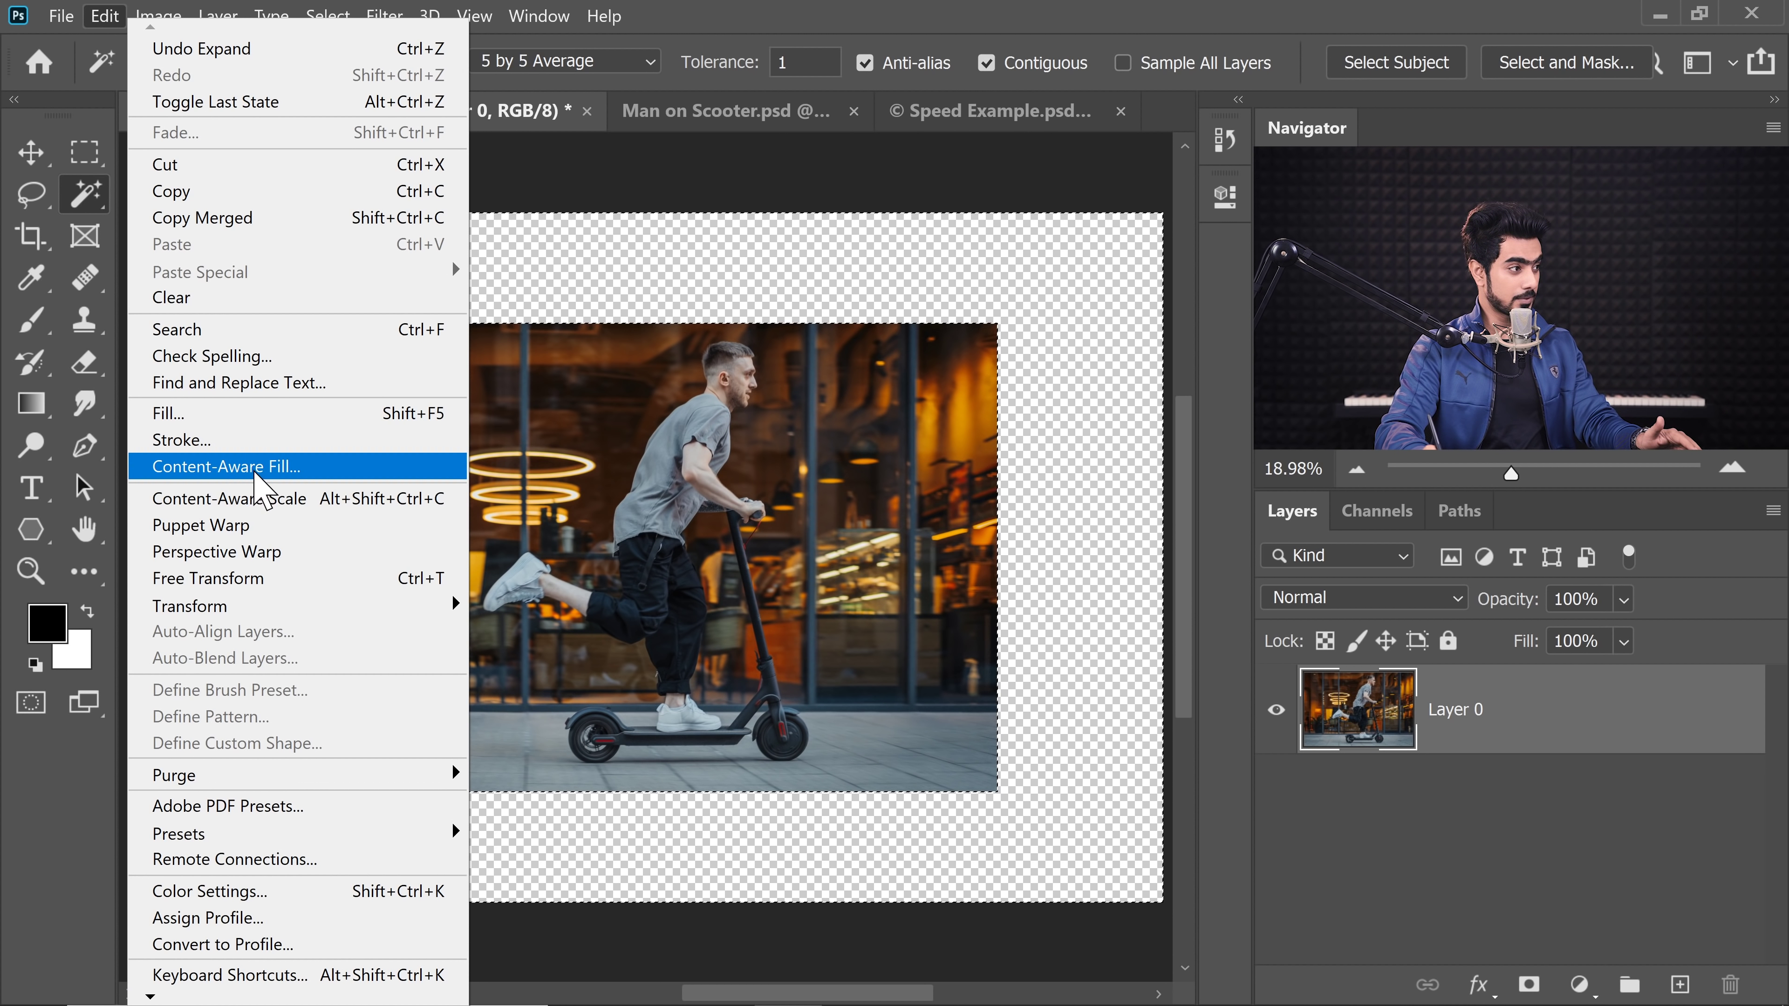
{"action": "left_click", "coordinate": [255, 470]}
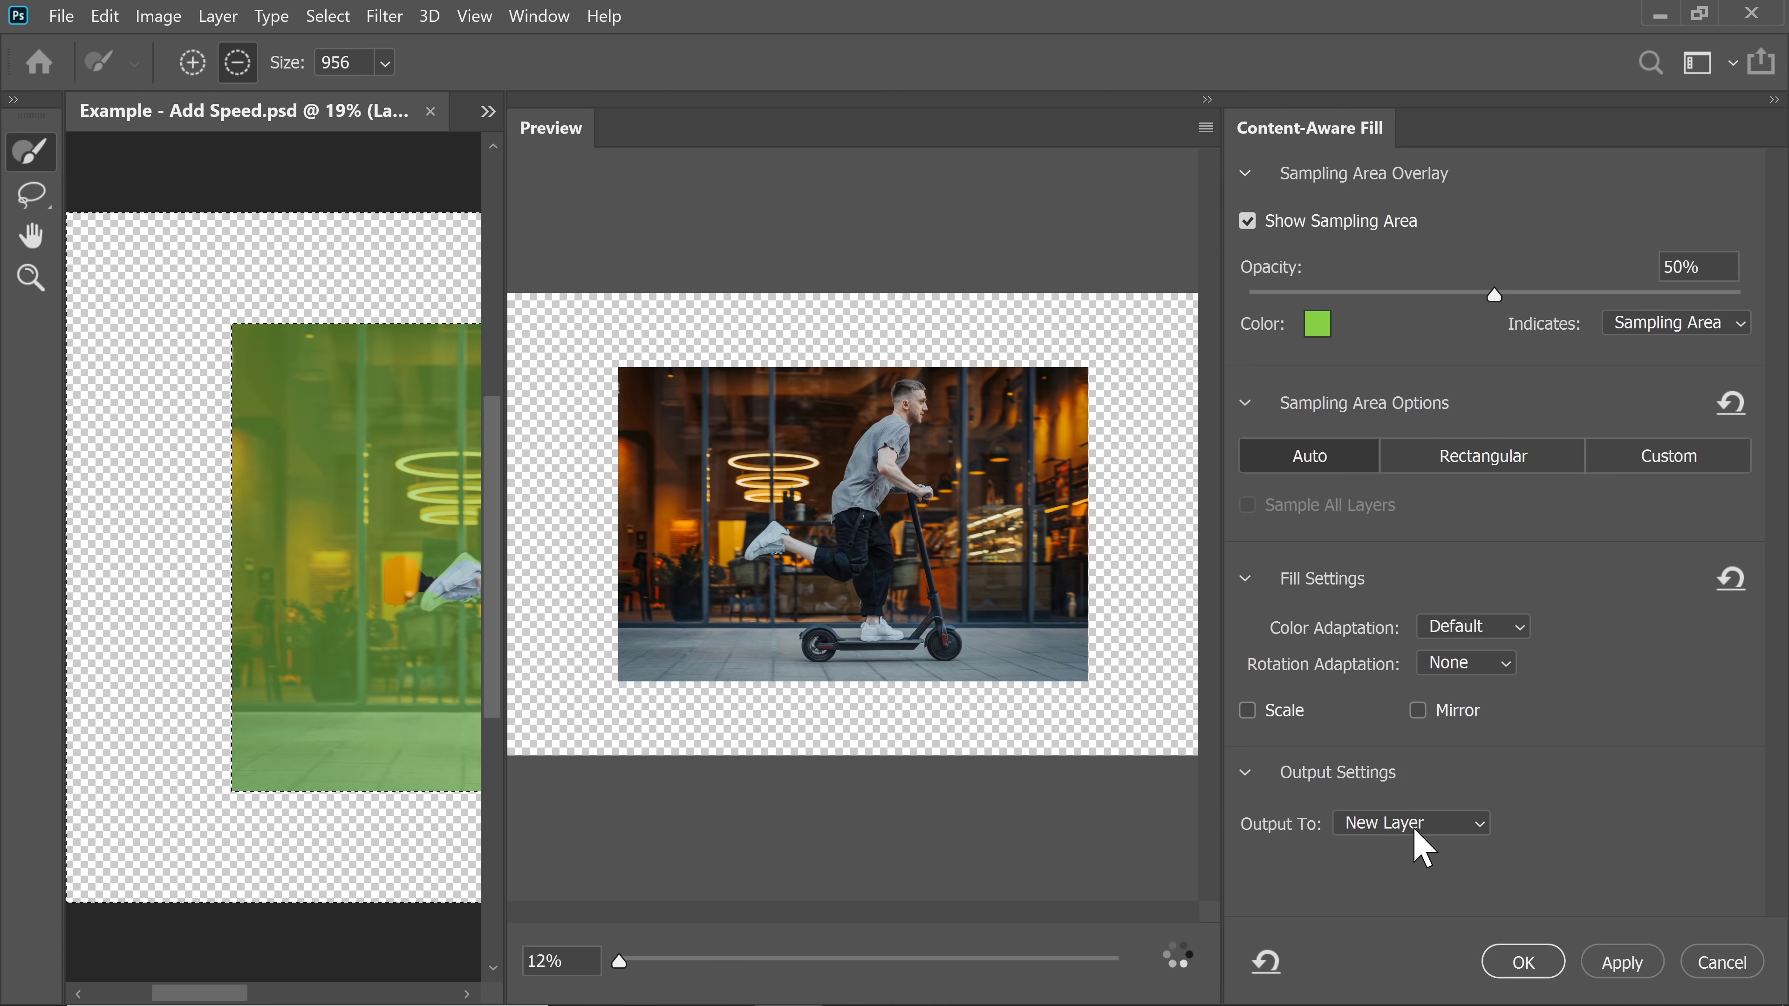
{"action": "left_click", "coordinate": [1419, 826]}
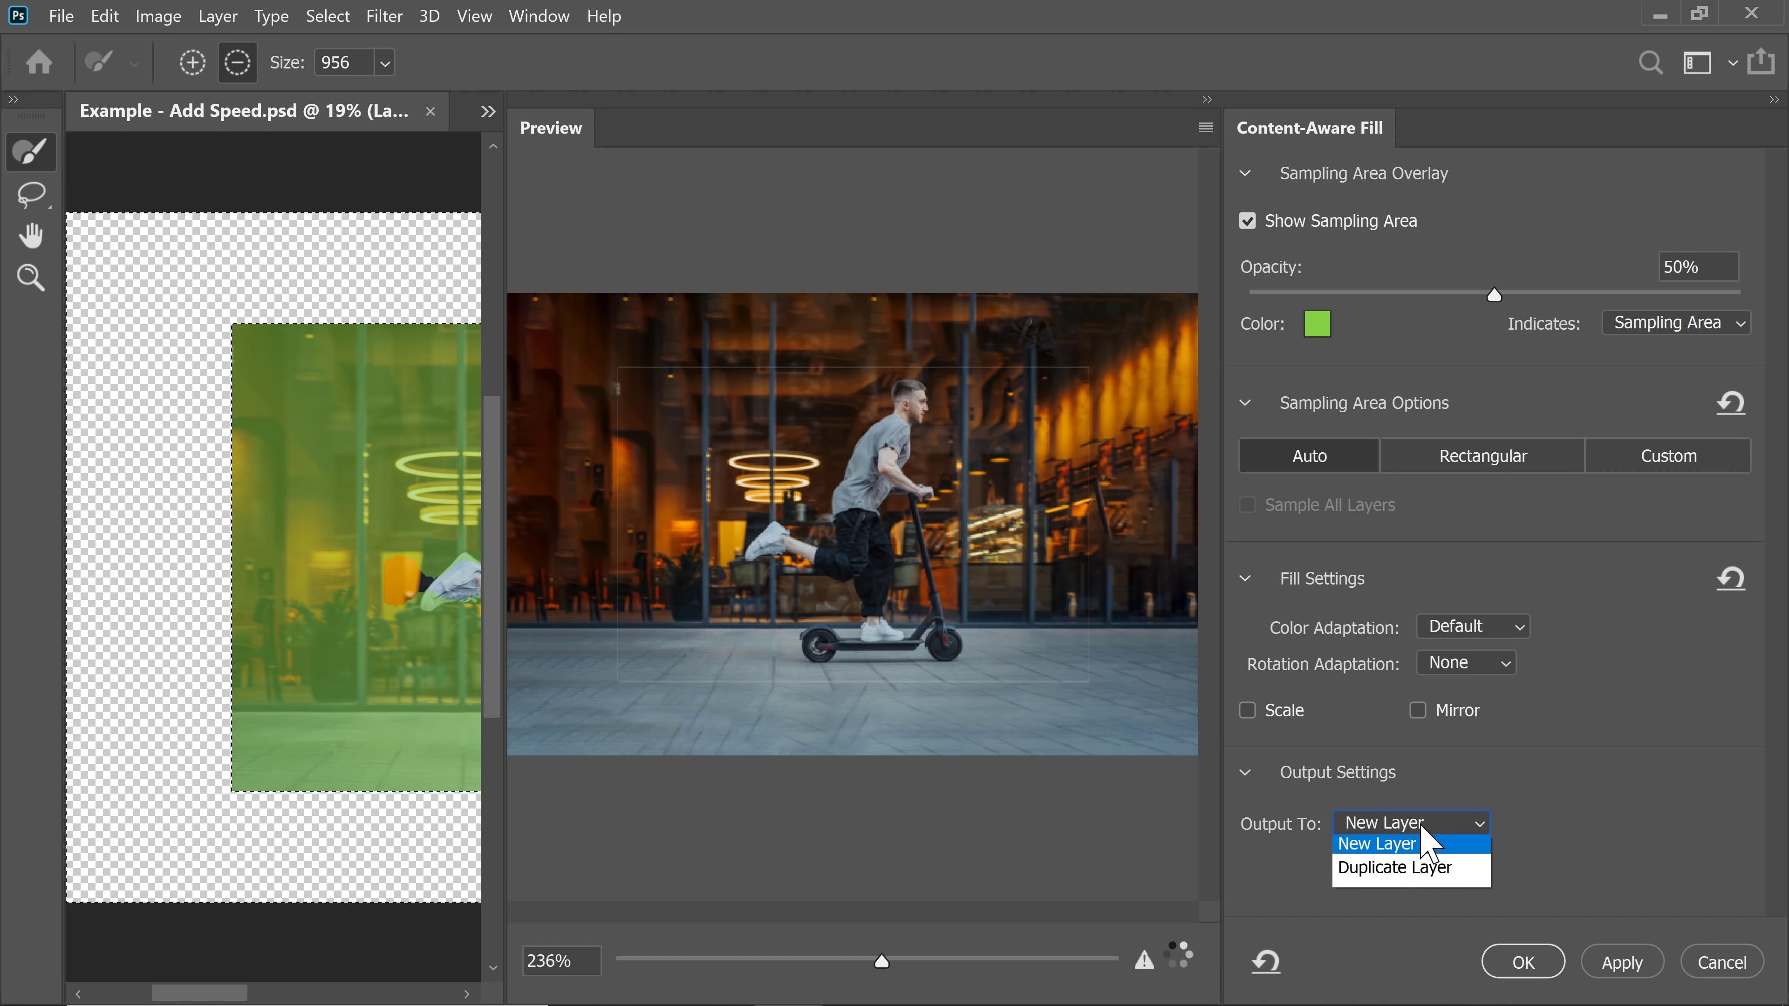
{"action": "left_click", "coordinate": [1411, 849]}
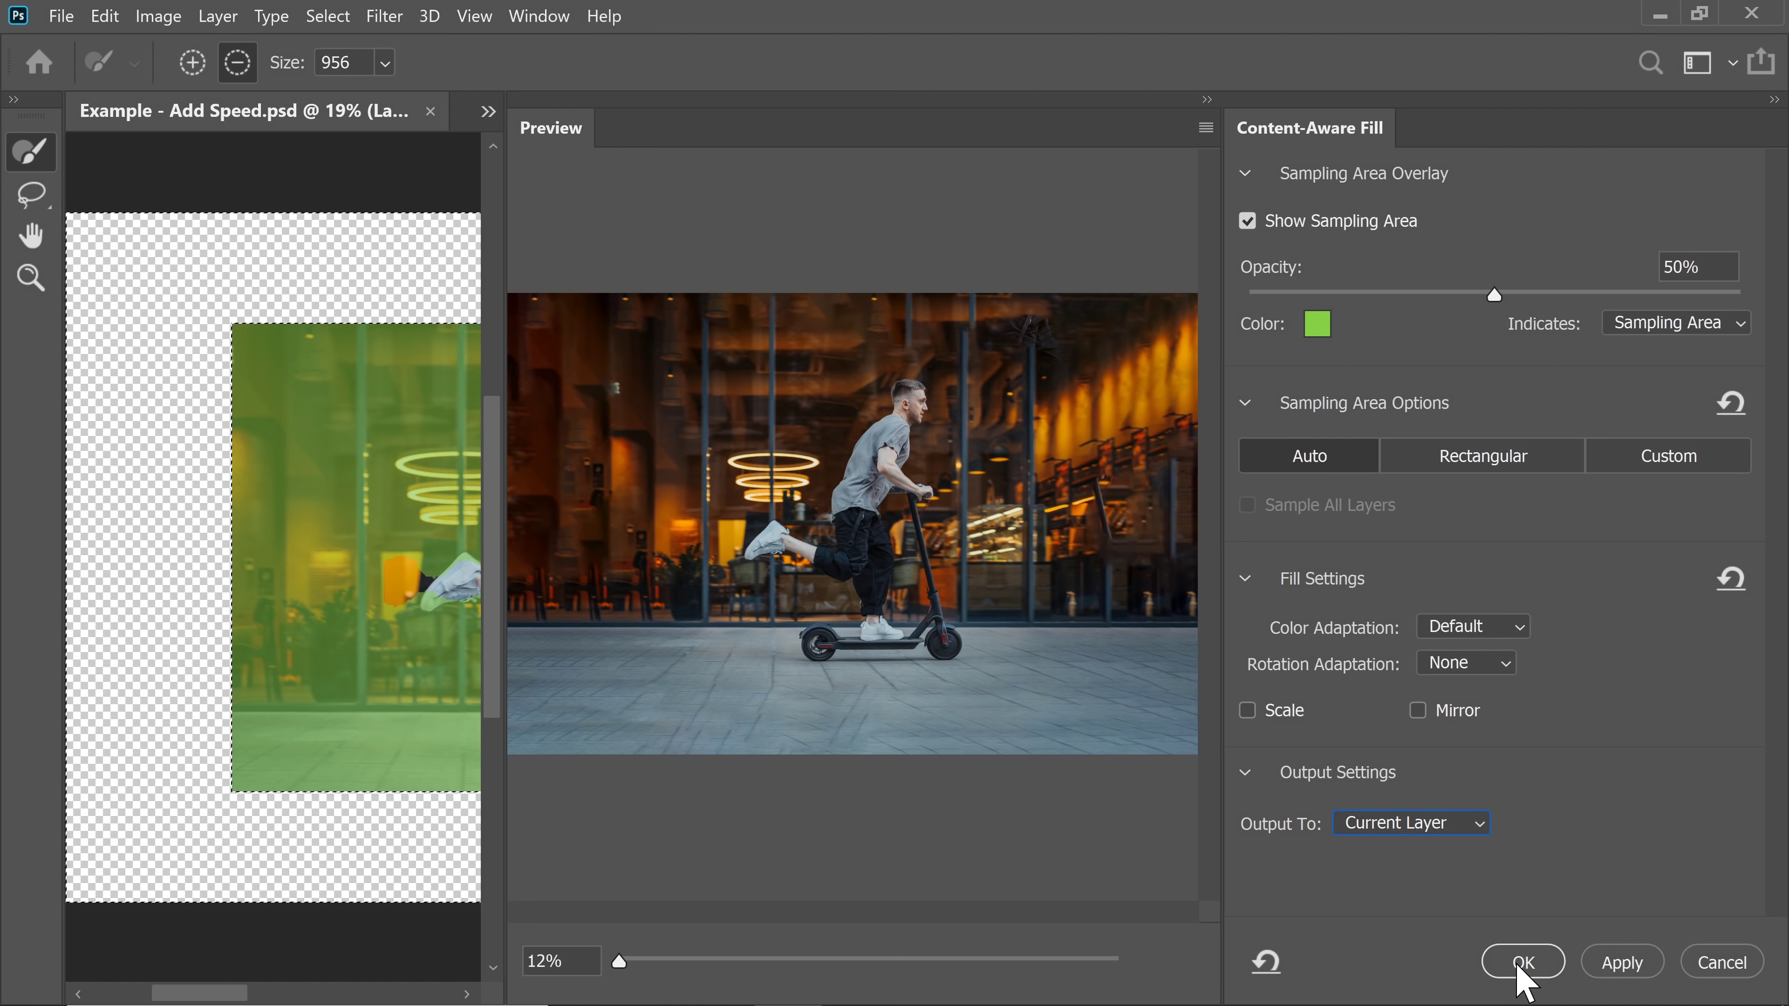
{"action": "left_click", "coordinate": [1522, 962]}
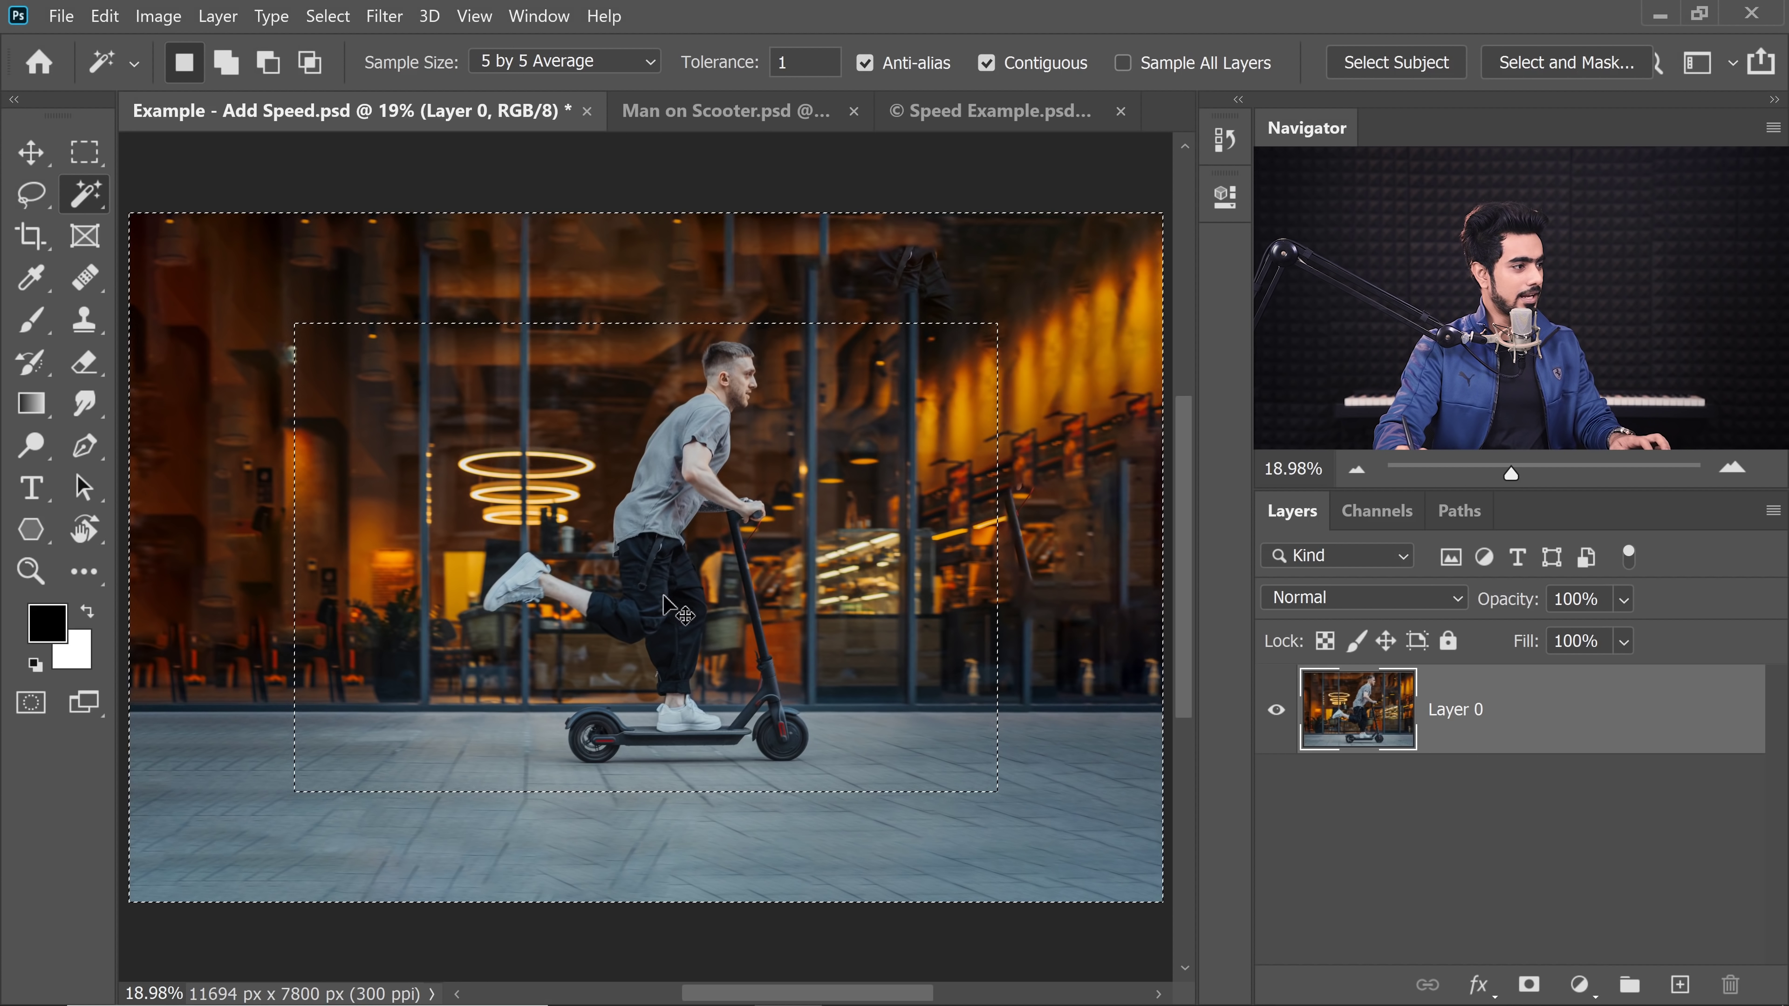
{"action": "key", "text": "ctrl+d"}
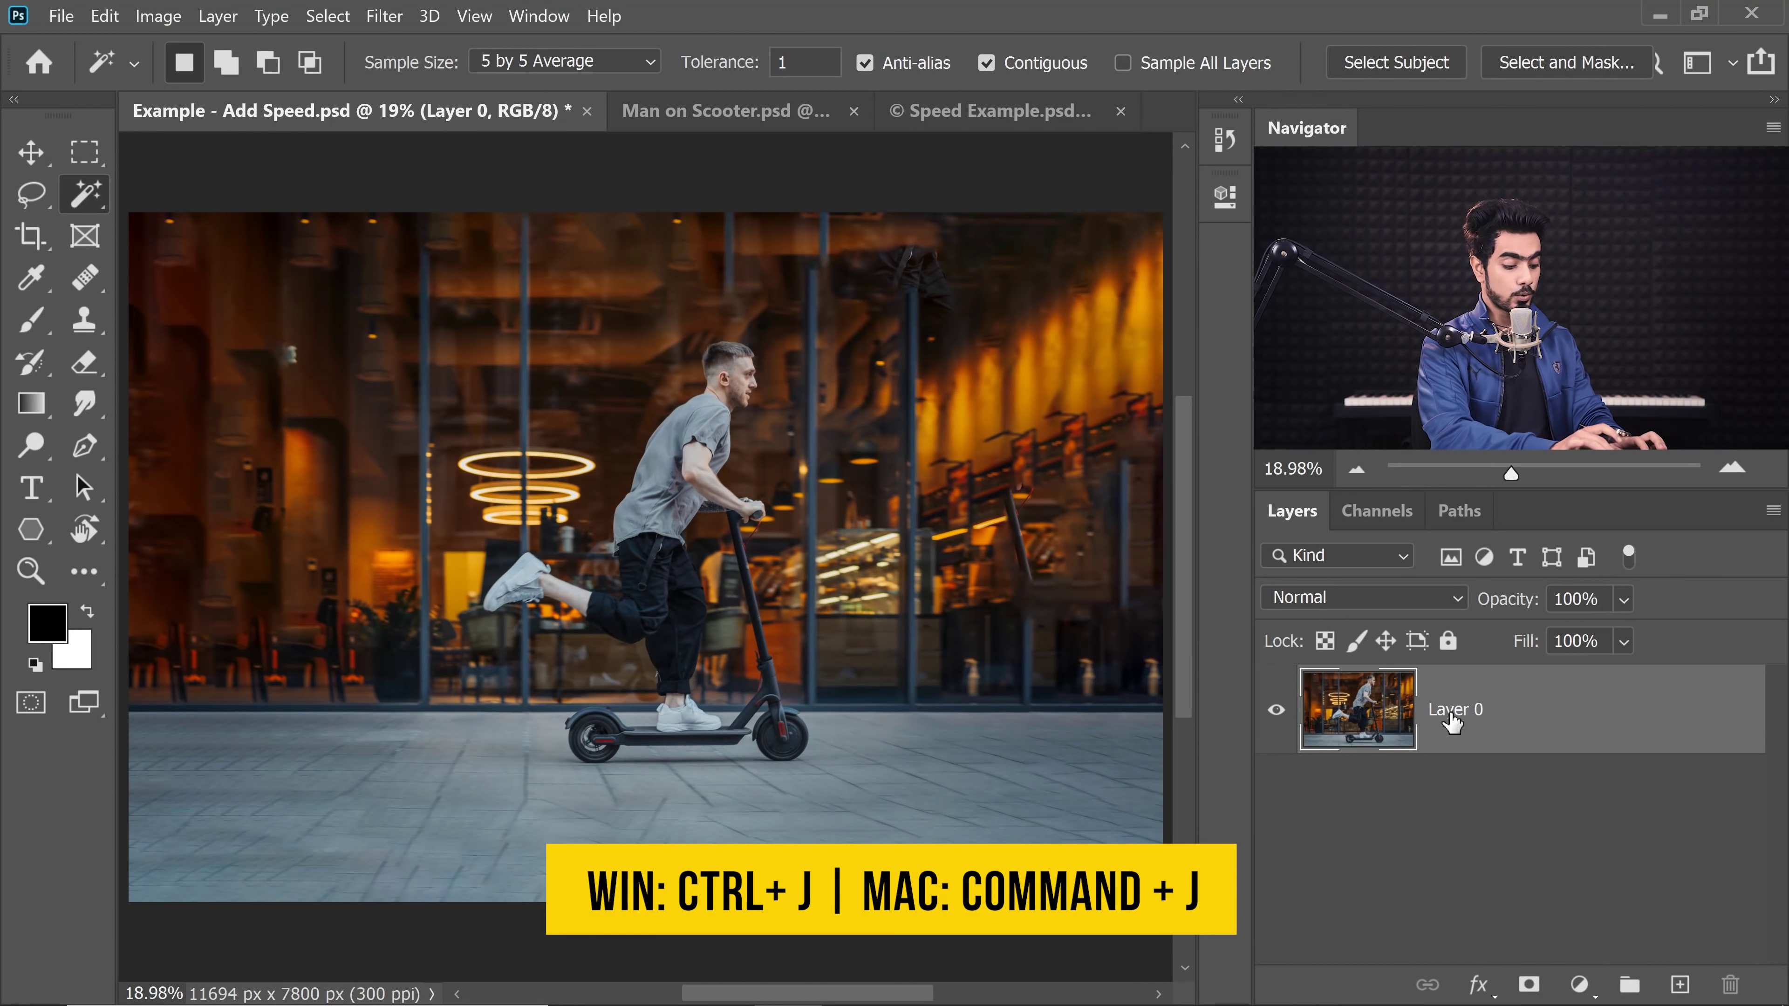
- Duplicate the filled photo layer twice and rename the topmost copy Subject
{"action": "key", "text": "ctrl+j"}
{"action": "key", "text": "ctrl+j"}
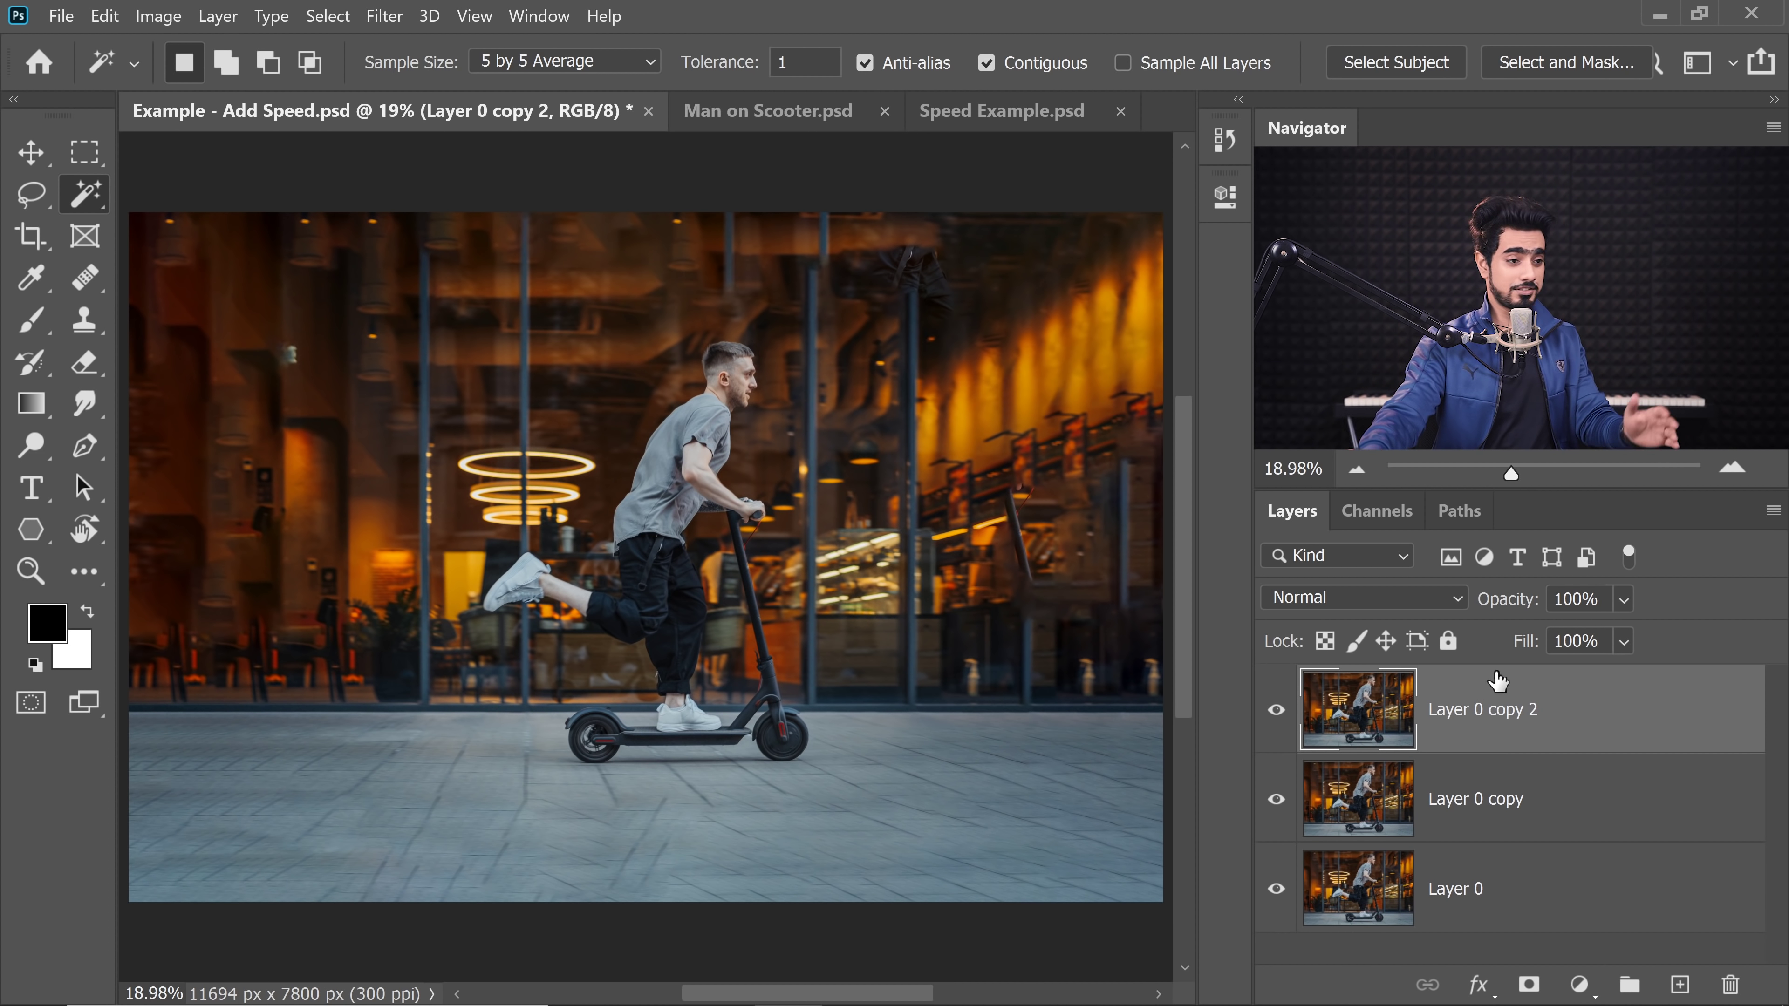
{"action": "double_click", "coordinate": [1486, 712]}
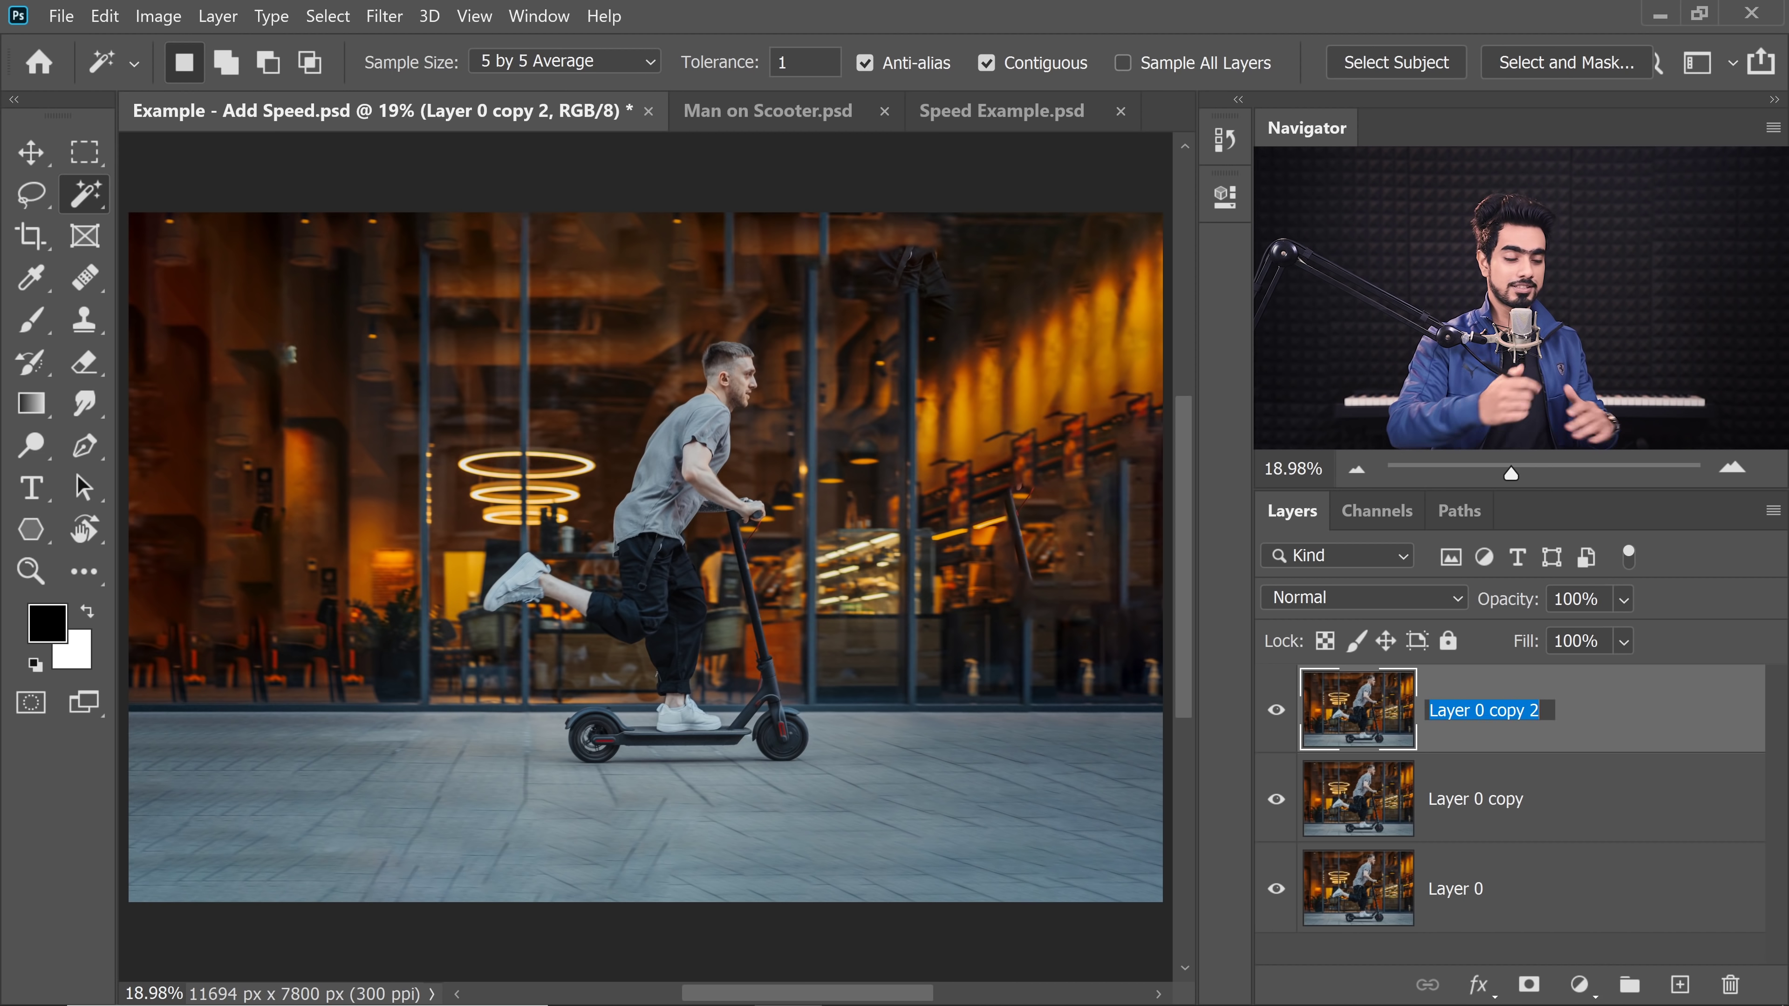
{"action": "type", "text": "Subject"}
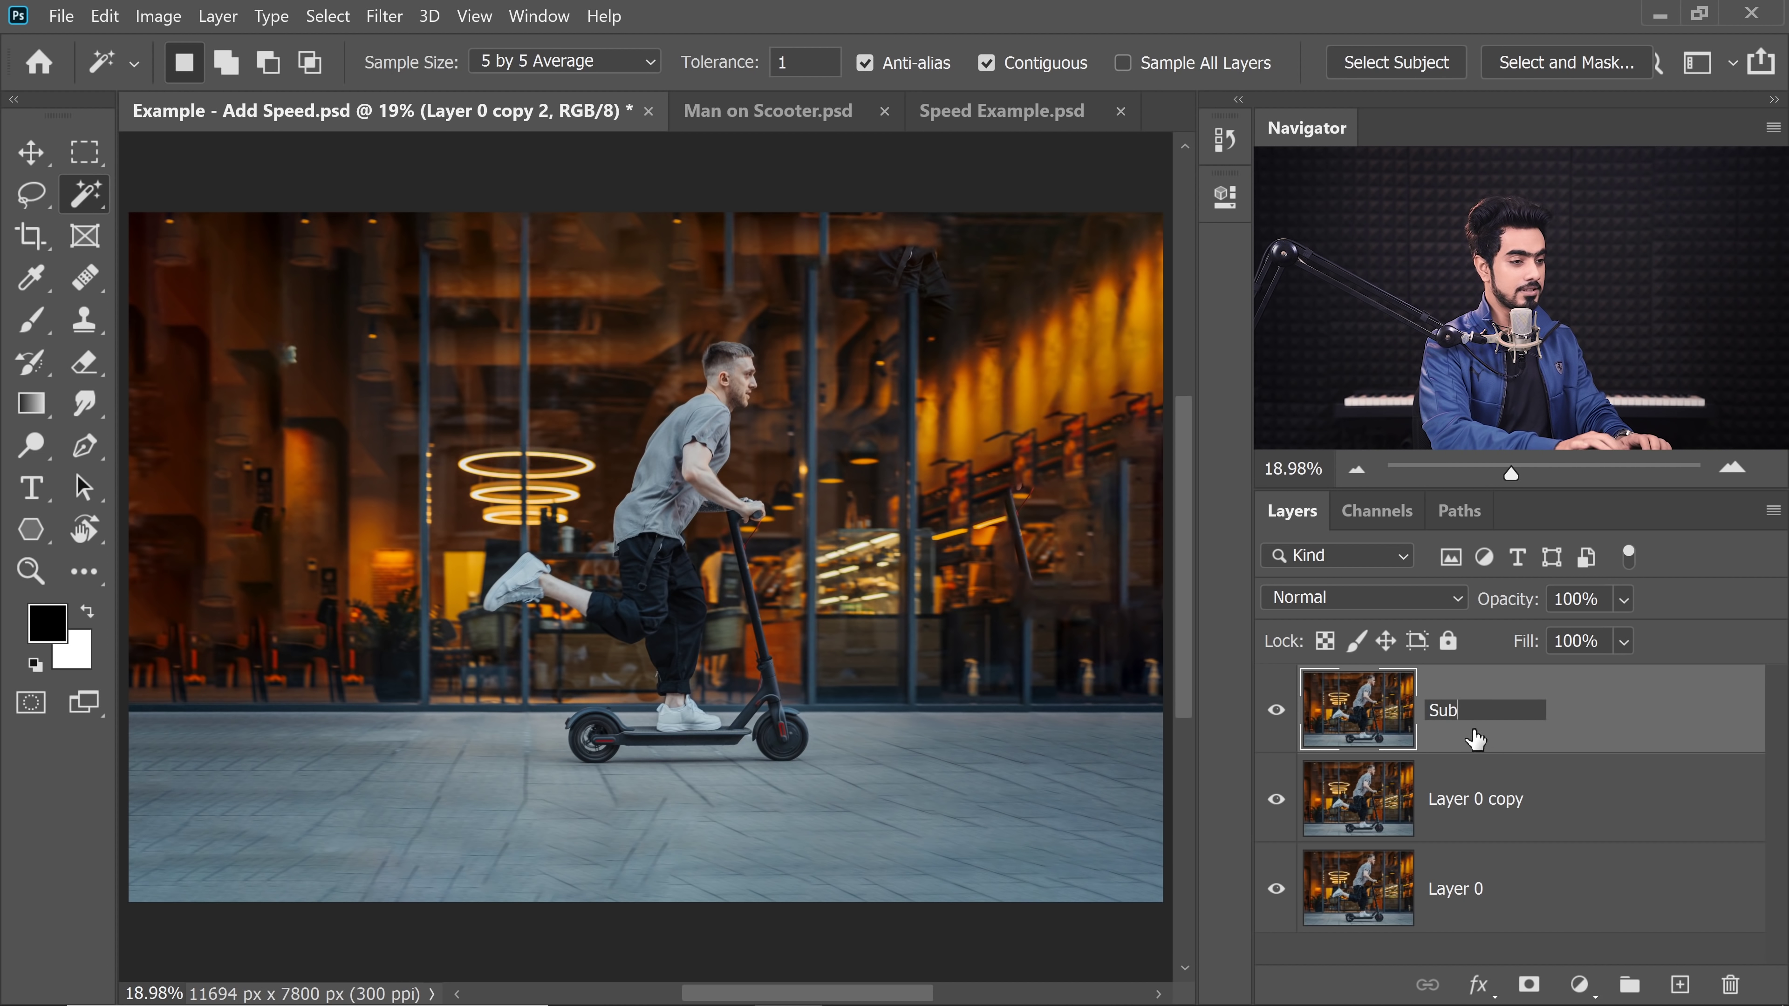
{"action": "key", "text": "Return"}
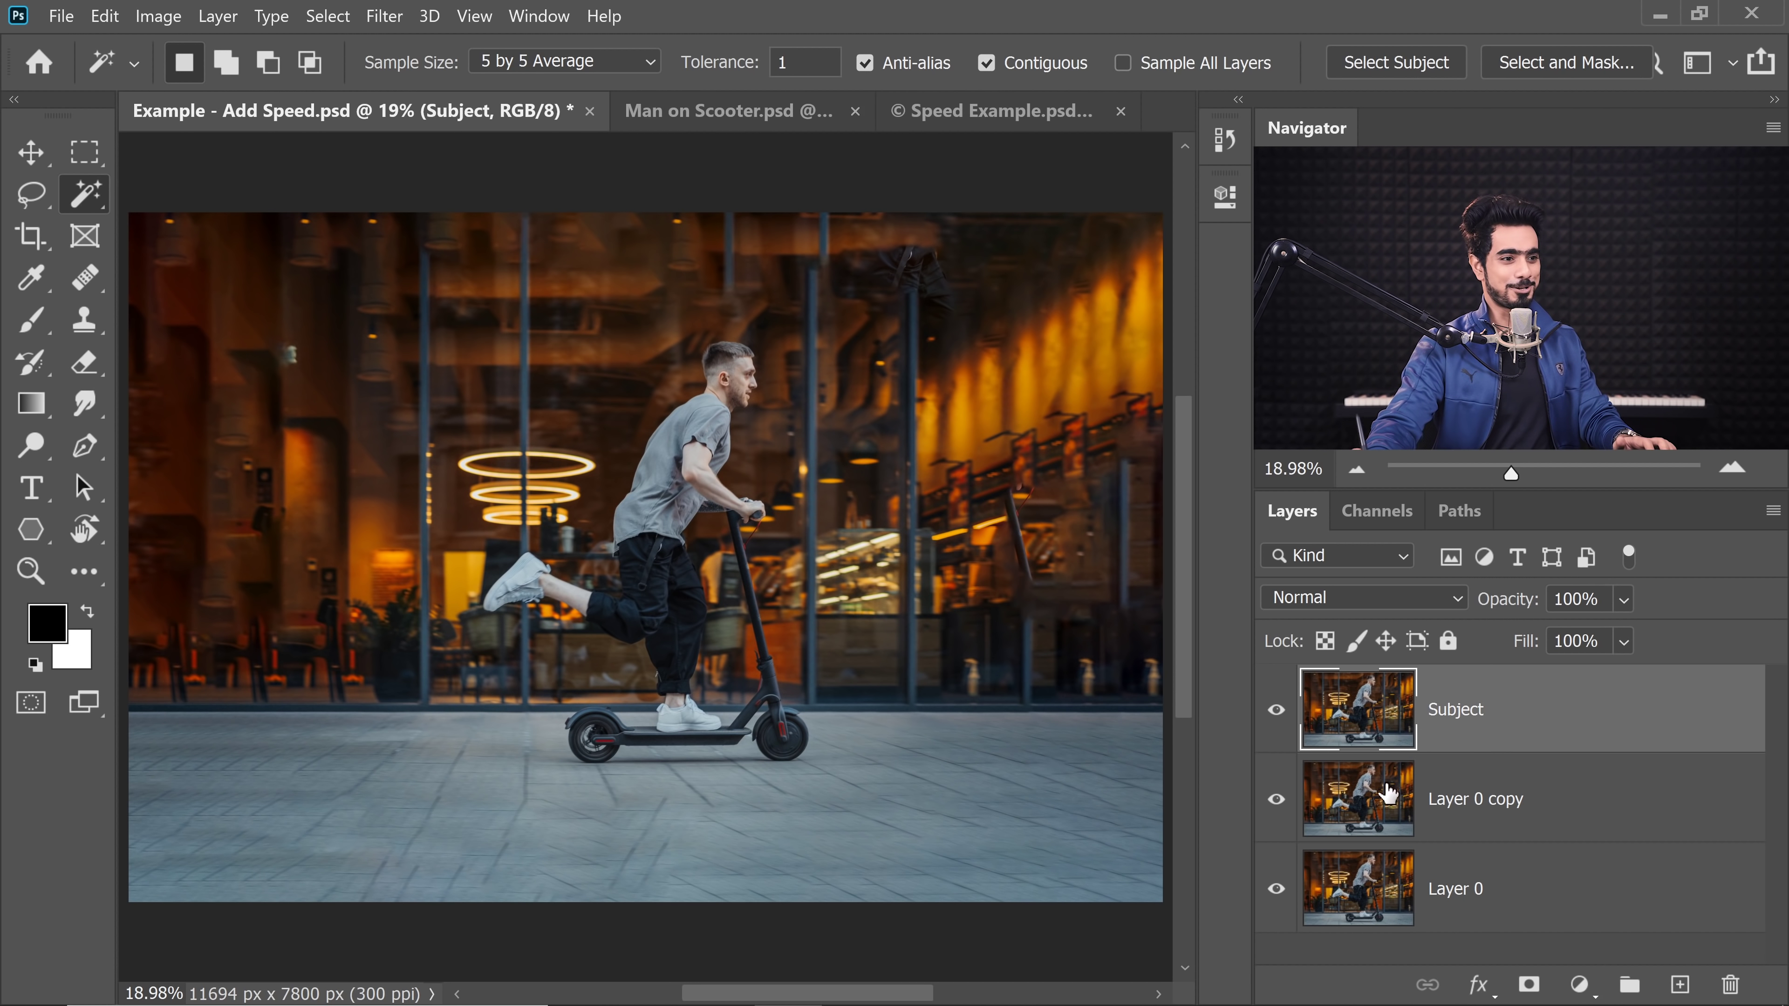
- Rename the middle layer copy Motion Blur Background
{"action": "double_click", "coordinate": [1451, 812]}
{"action": "type", "text": "Motion Blu"}
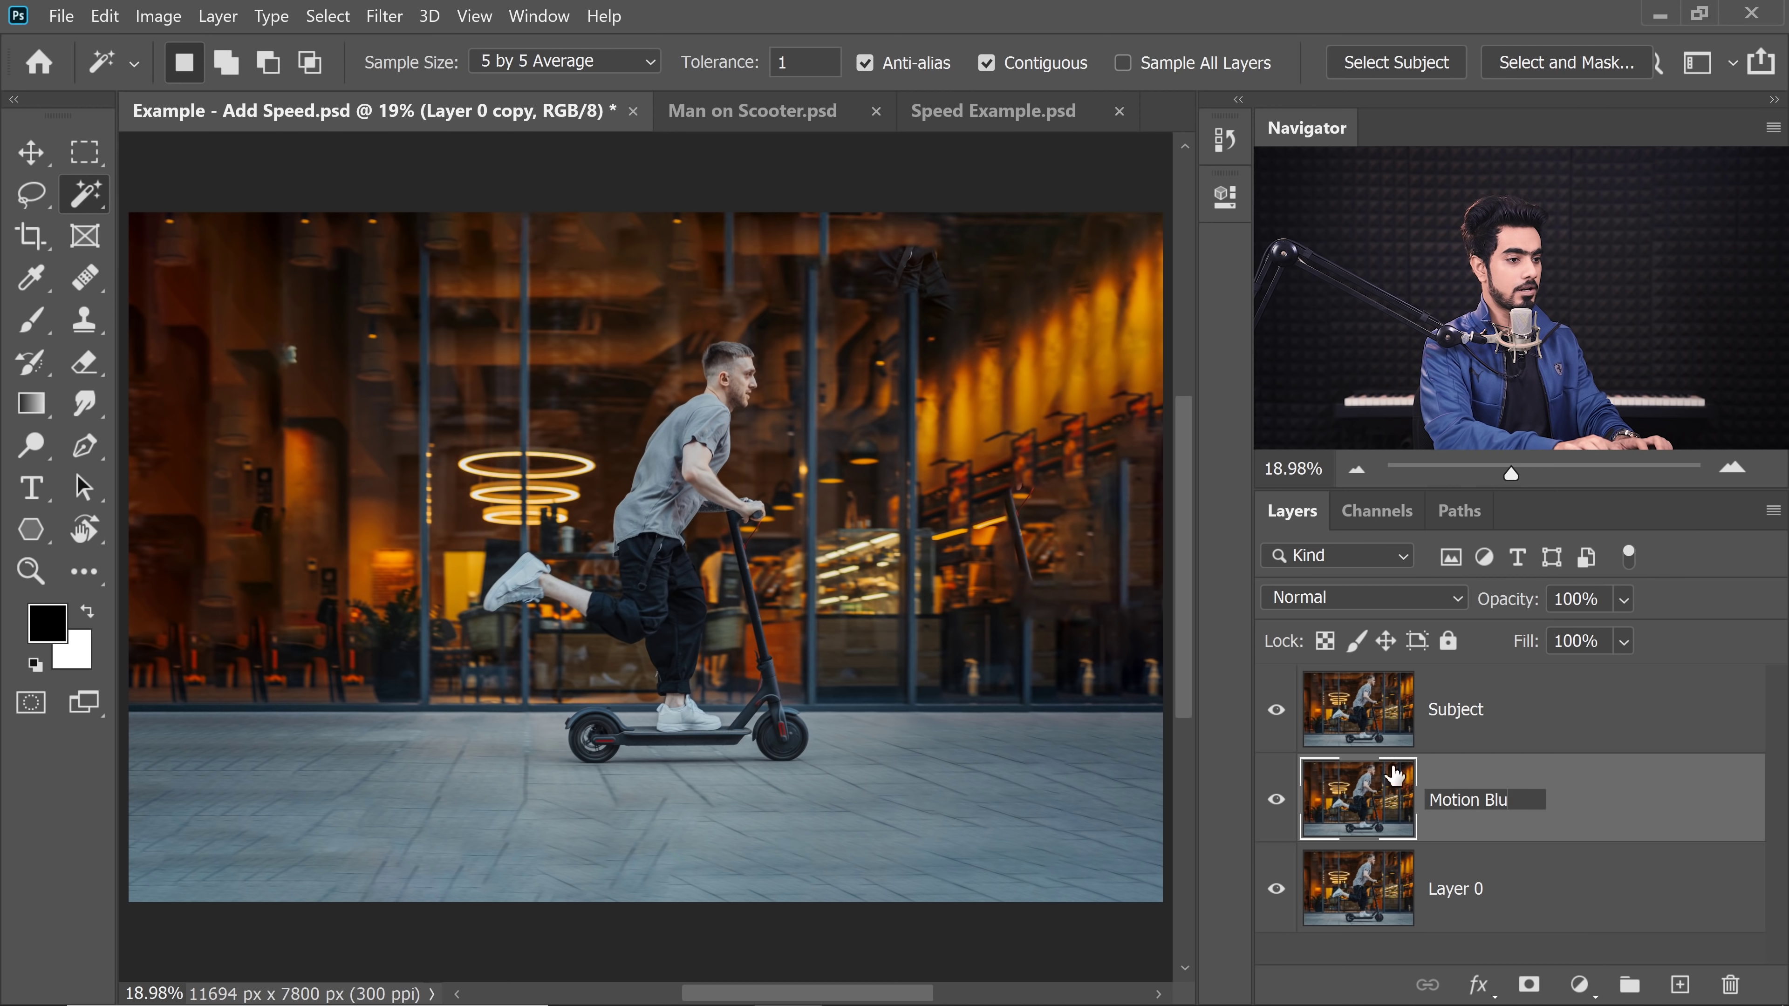
{"action": "type", "text": "r Background"}
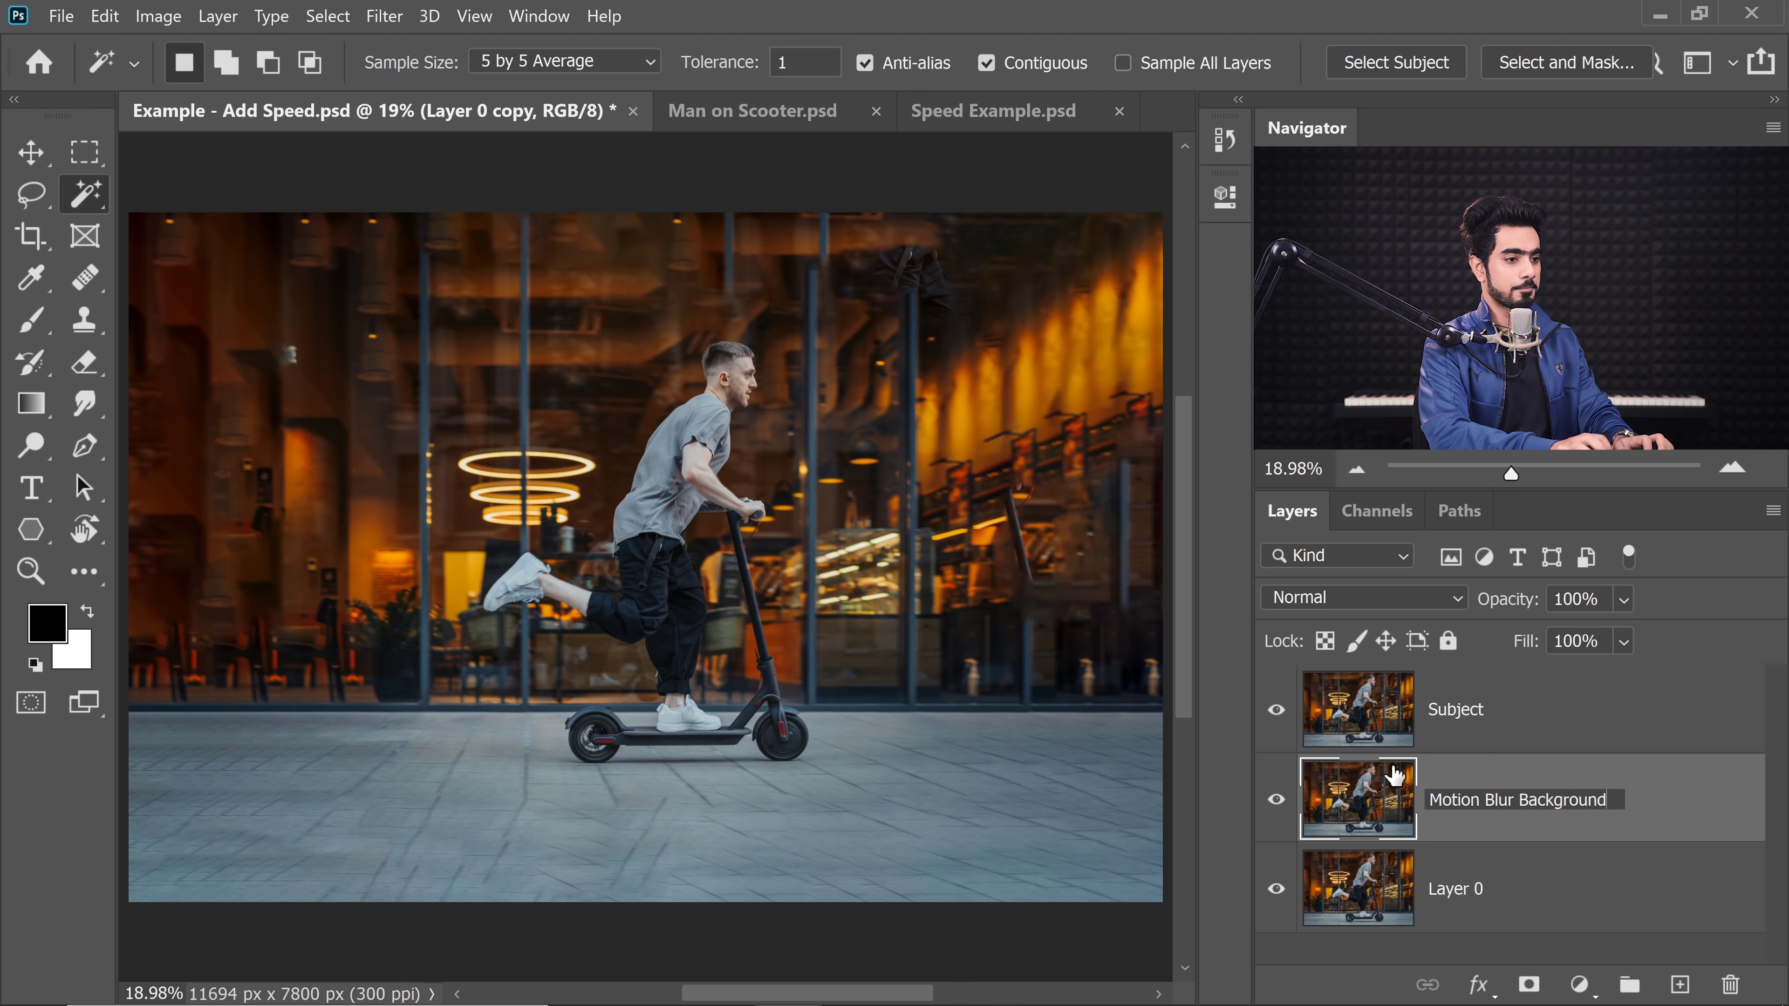
{"action": "key", "text": "Return"}
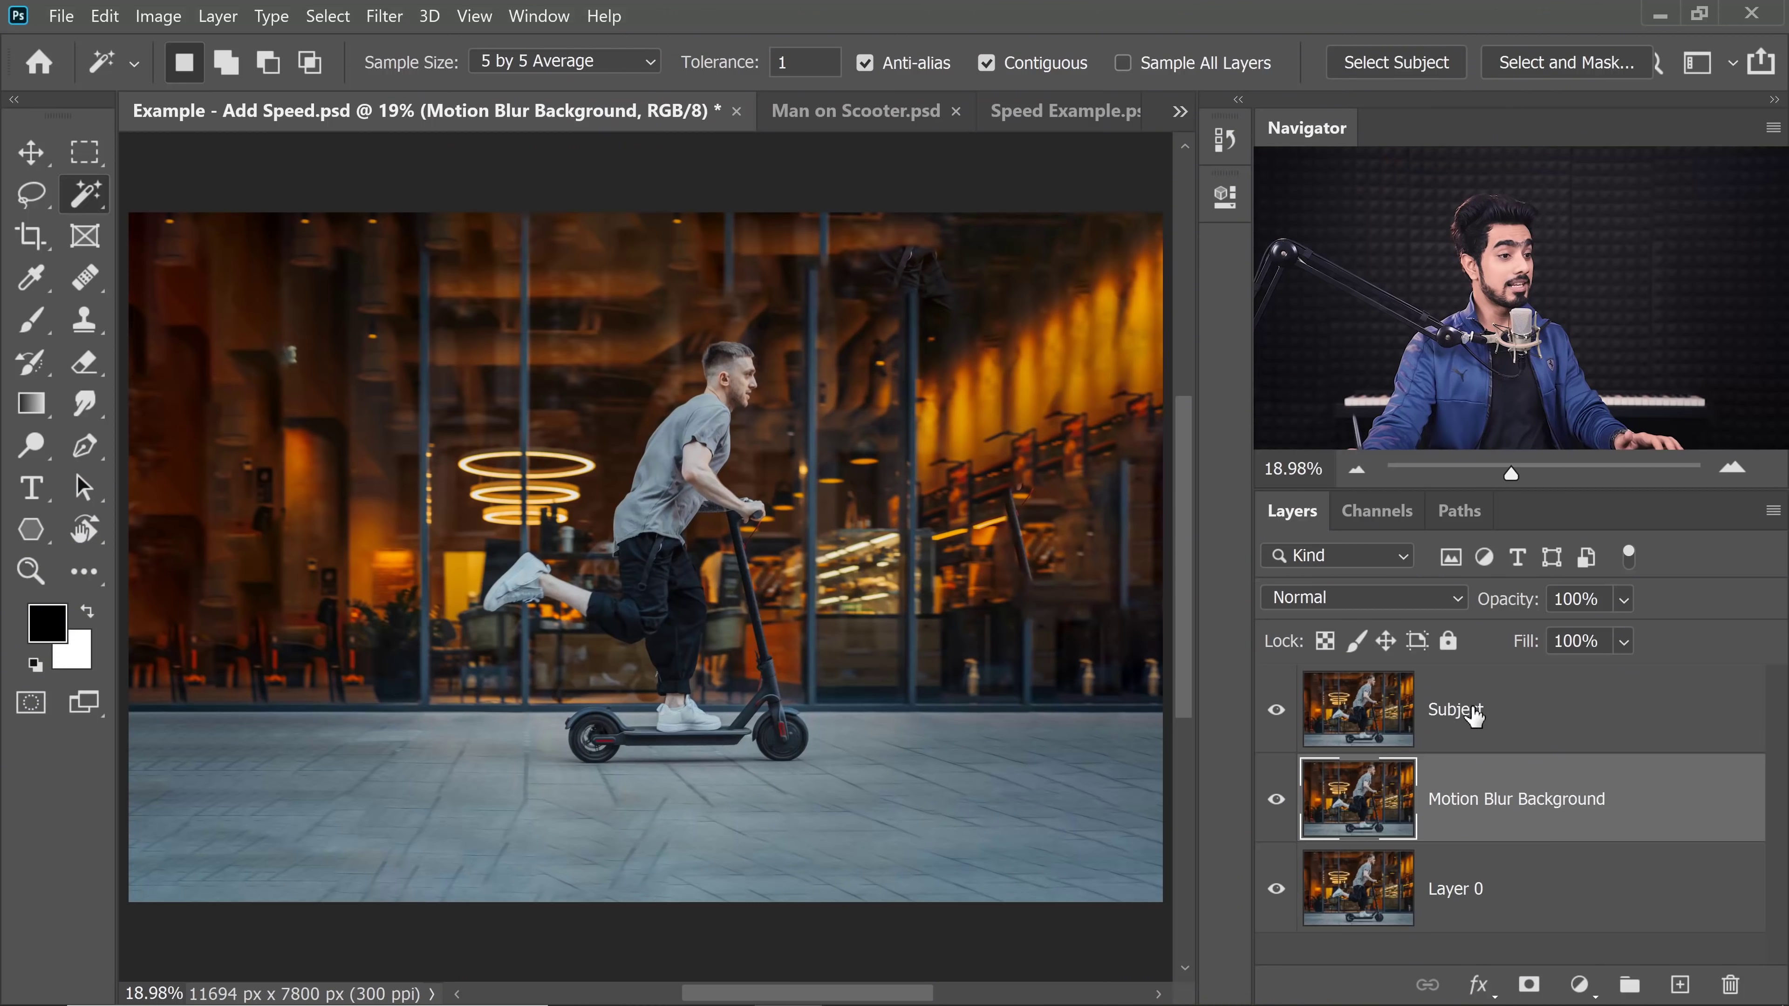
- Make the Subject layer active and hide the Motion Blur Background layer and Layer 0
{"action": "left_click", "coordinate": [1450, 736]}
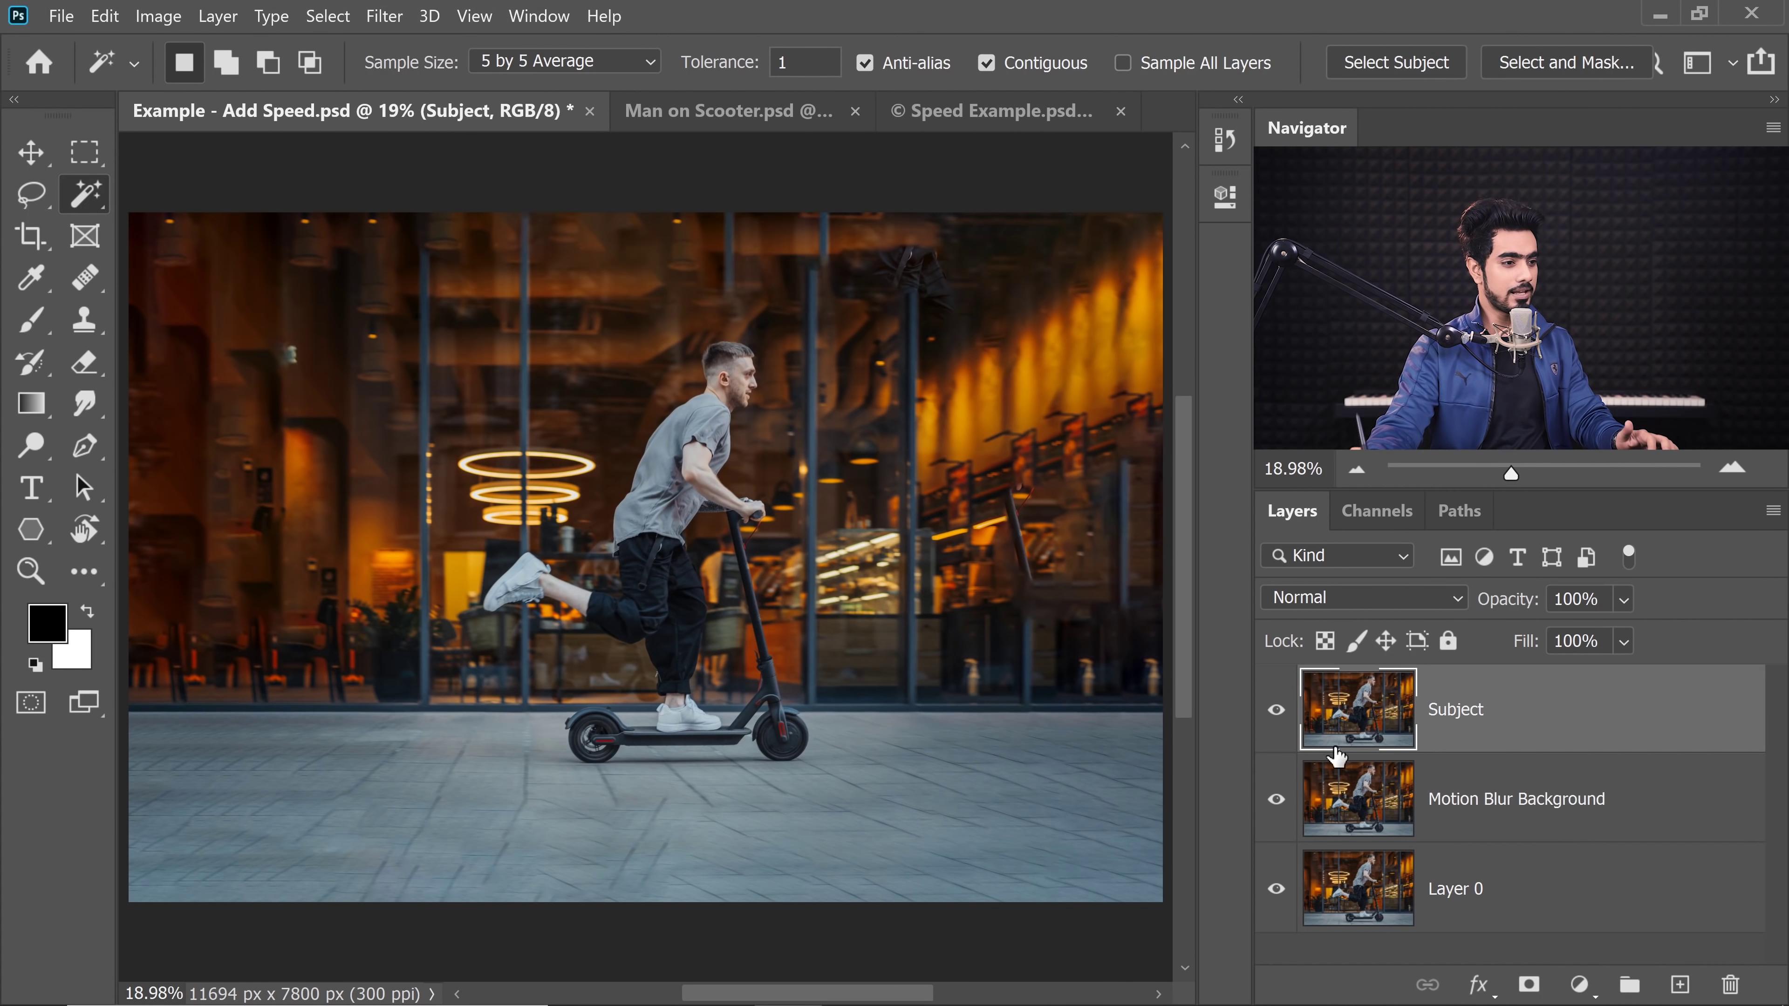
{"action": "left_click", "coordinate": [1276, 798]}
{"action": "left_click", "coordinate": [1276, 889]}
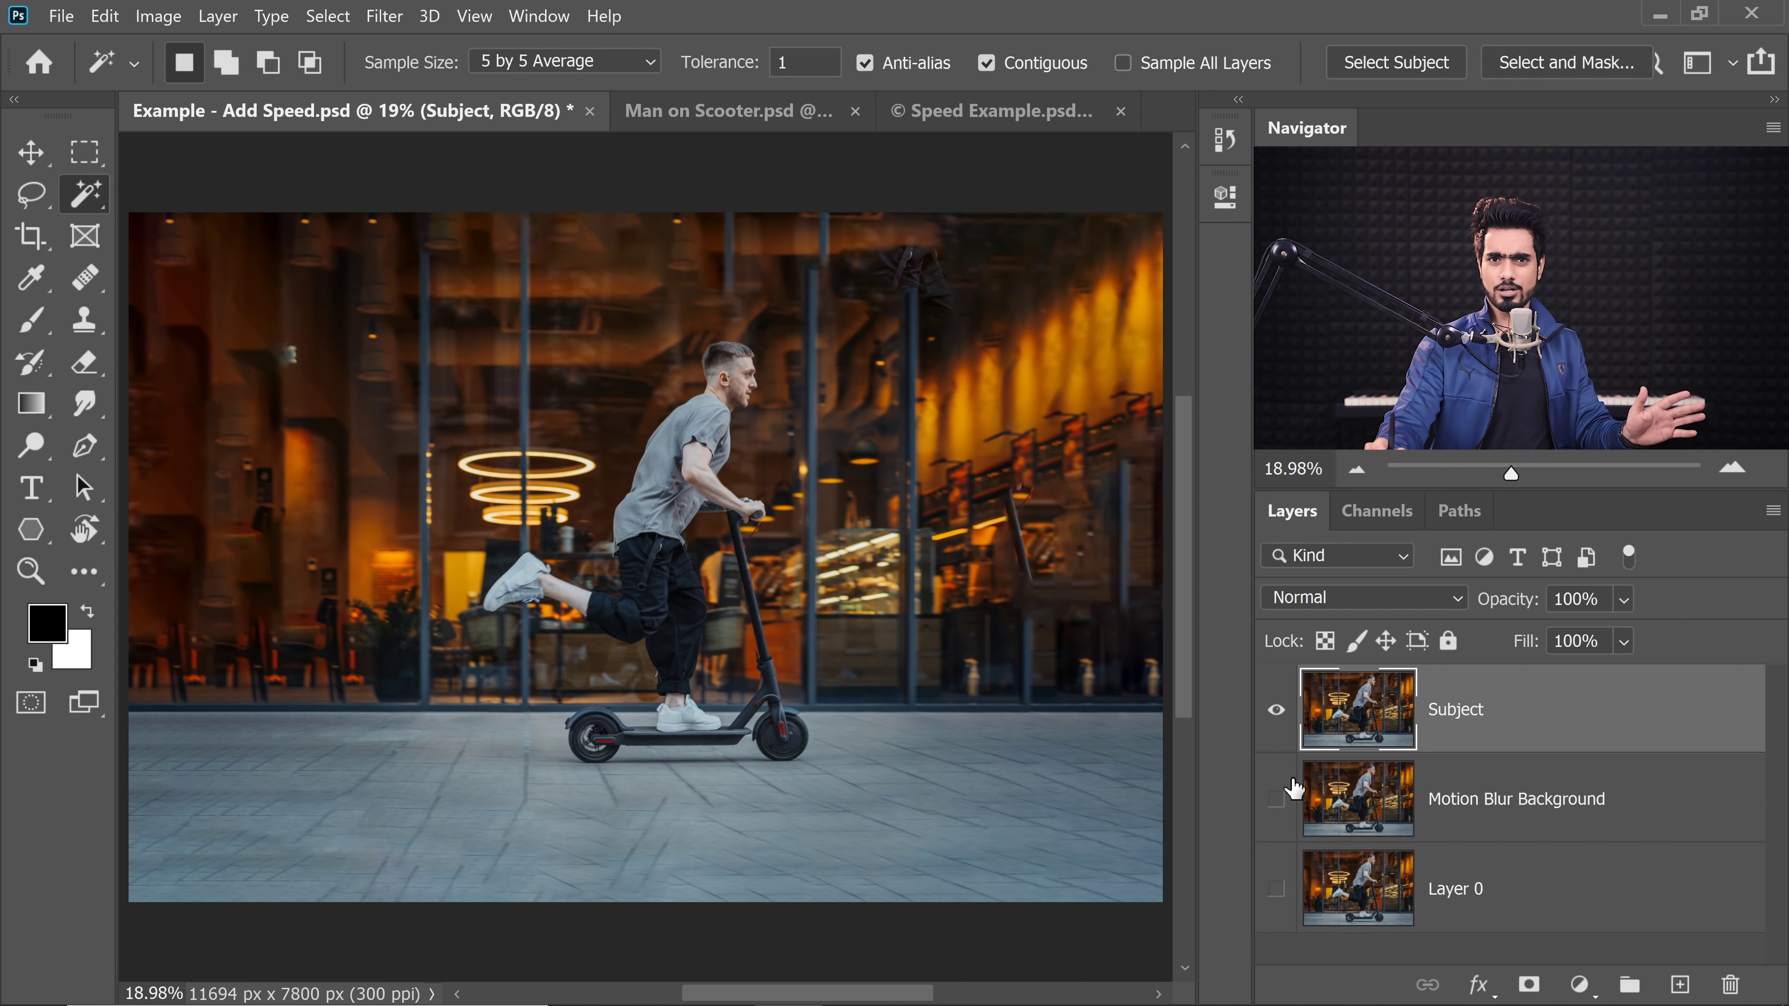
- Load the saved selection of the man and his scooter as a new selection on the Subject layer
{"action": "mouse_move", "coordinate": [690, 445]}
{"action": "left_mouse_down"}
{"action": "mouse_move", "coordinate": [717, 440]}
{"action": "mouse_move", "coordinate": [676, 438]}
{"action": "left_mouse_up"}
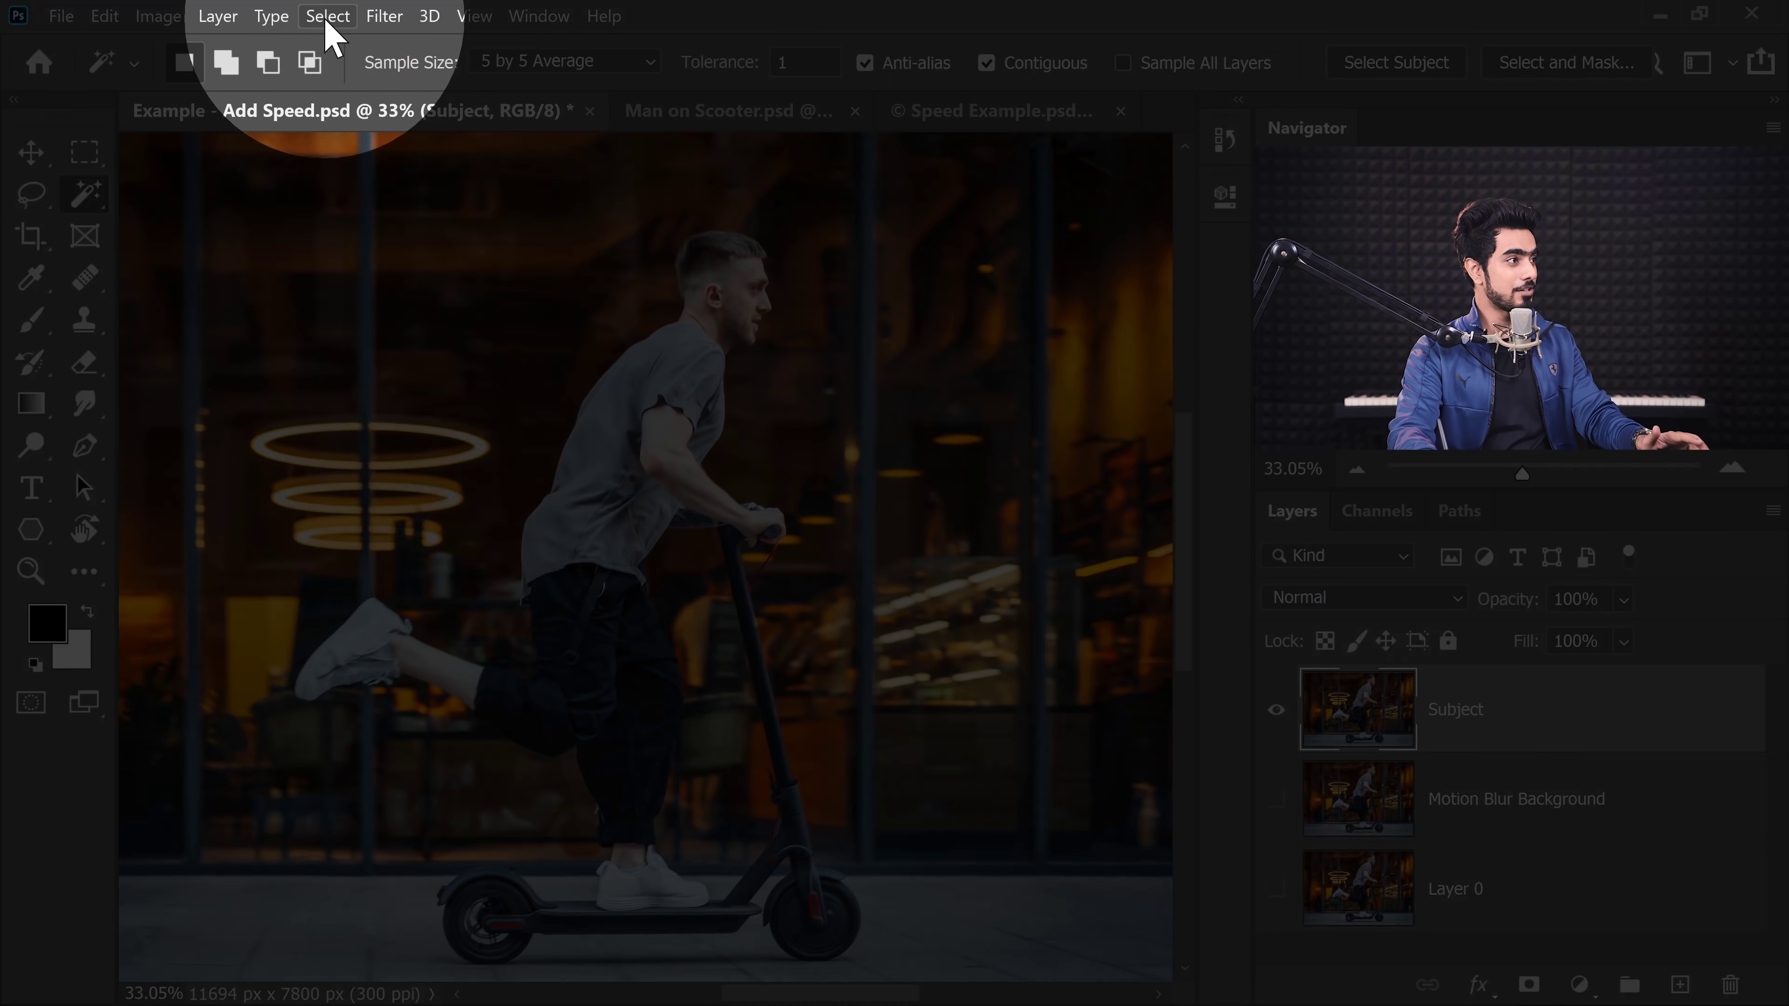
{"action": "left_click", "coordinate": [327, 15]}
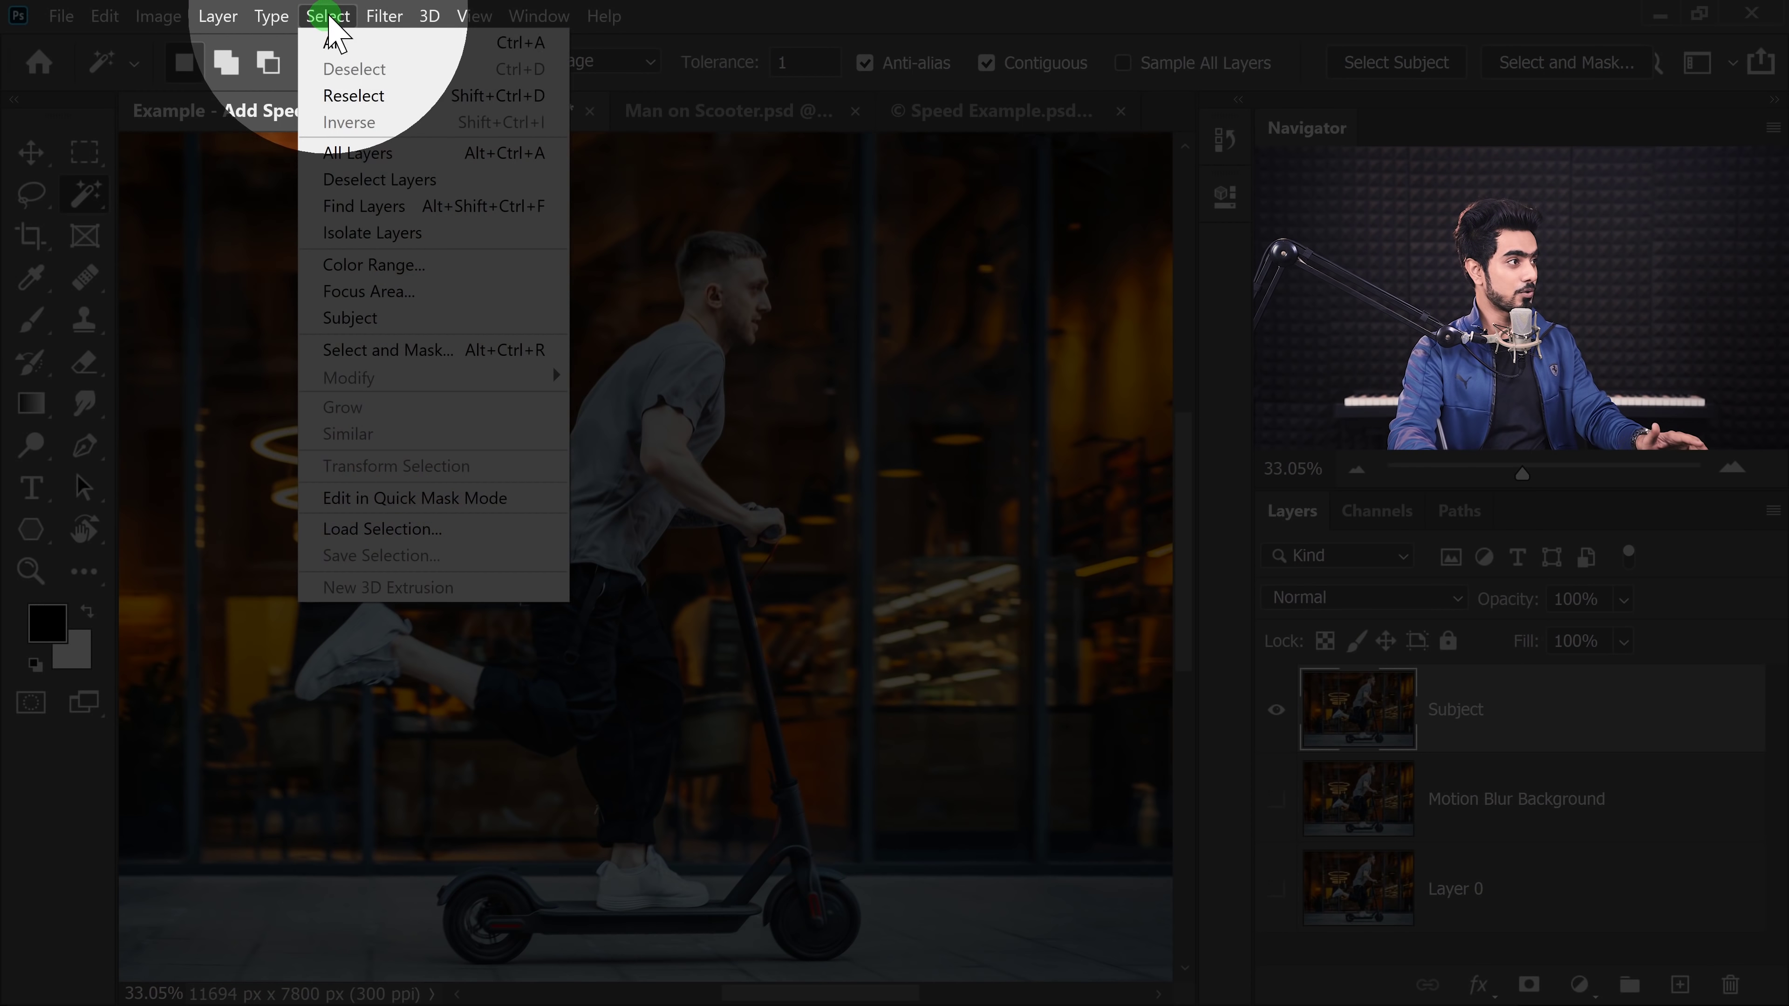
{"action": "left_click", "coordinate": [380, 529]}
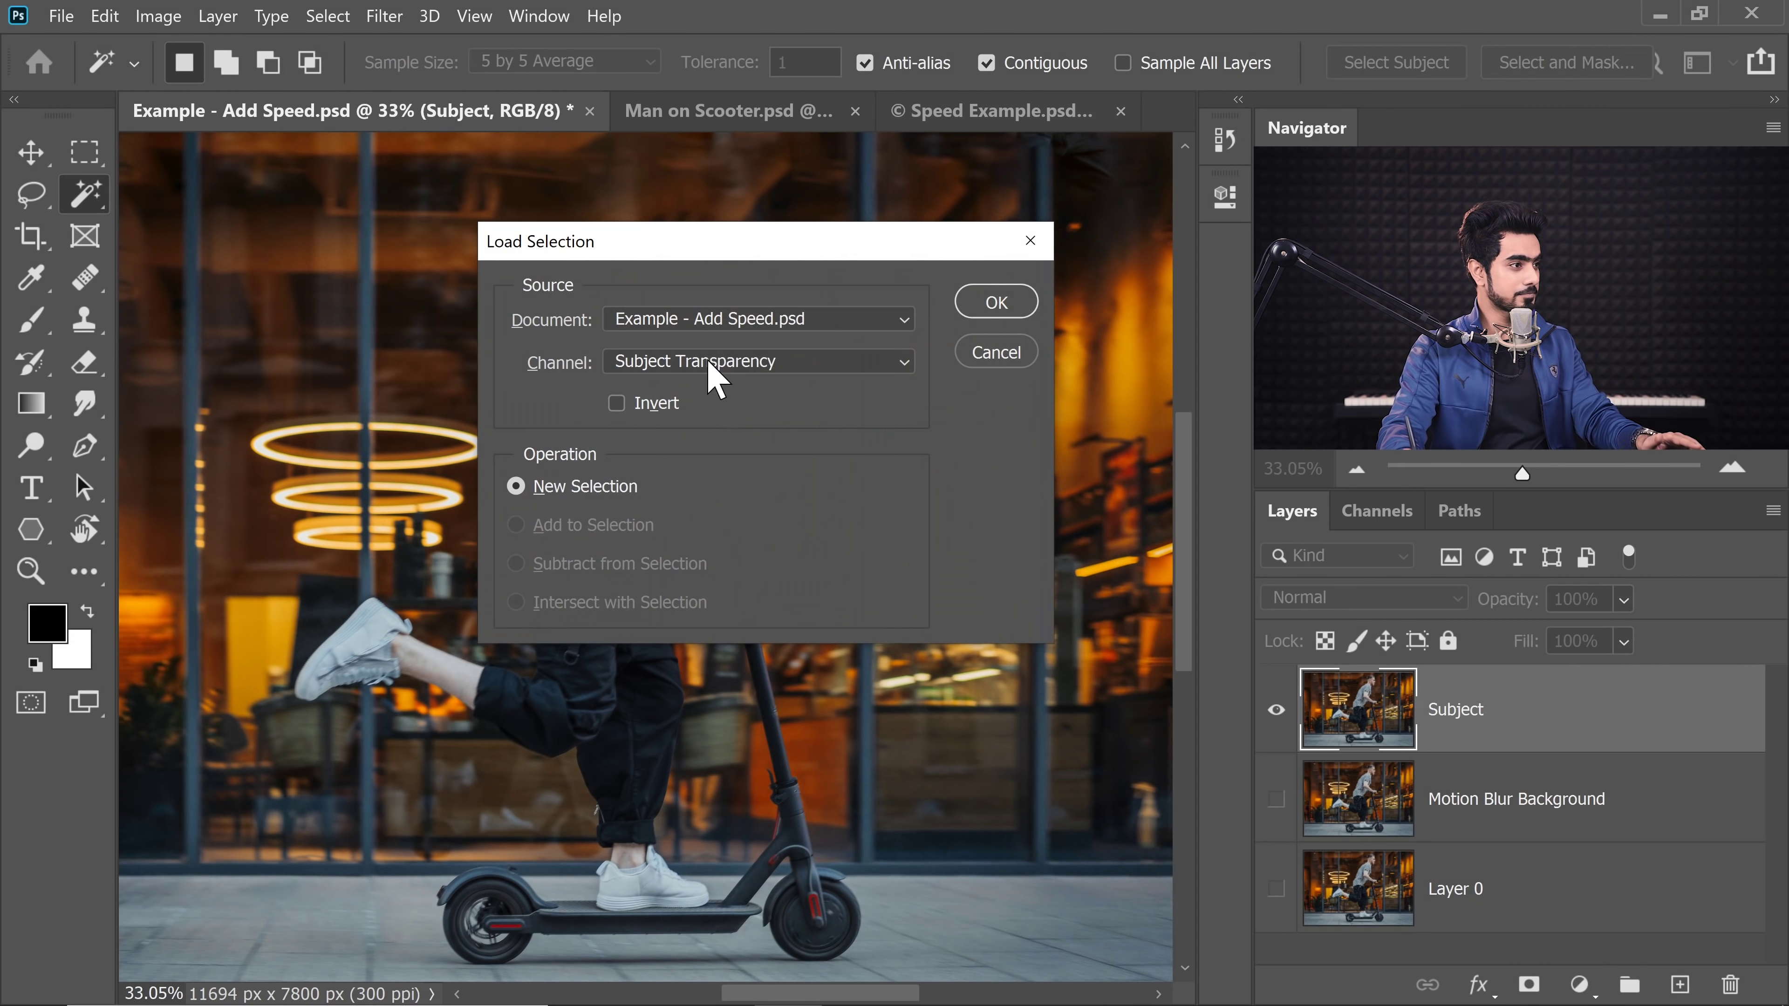
{"action": "left_click", "coordinate": [711, 379]}
{"action": "left_click", "coordinate": [687, 434]}
{"action": "left_click", "coordinate": [993, 309]}
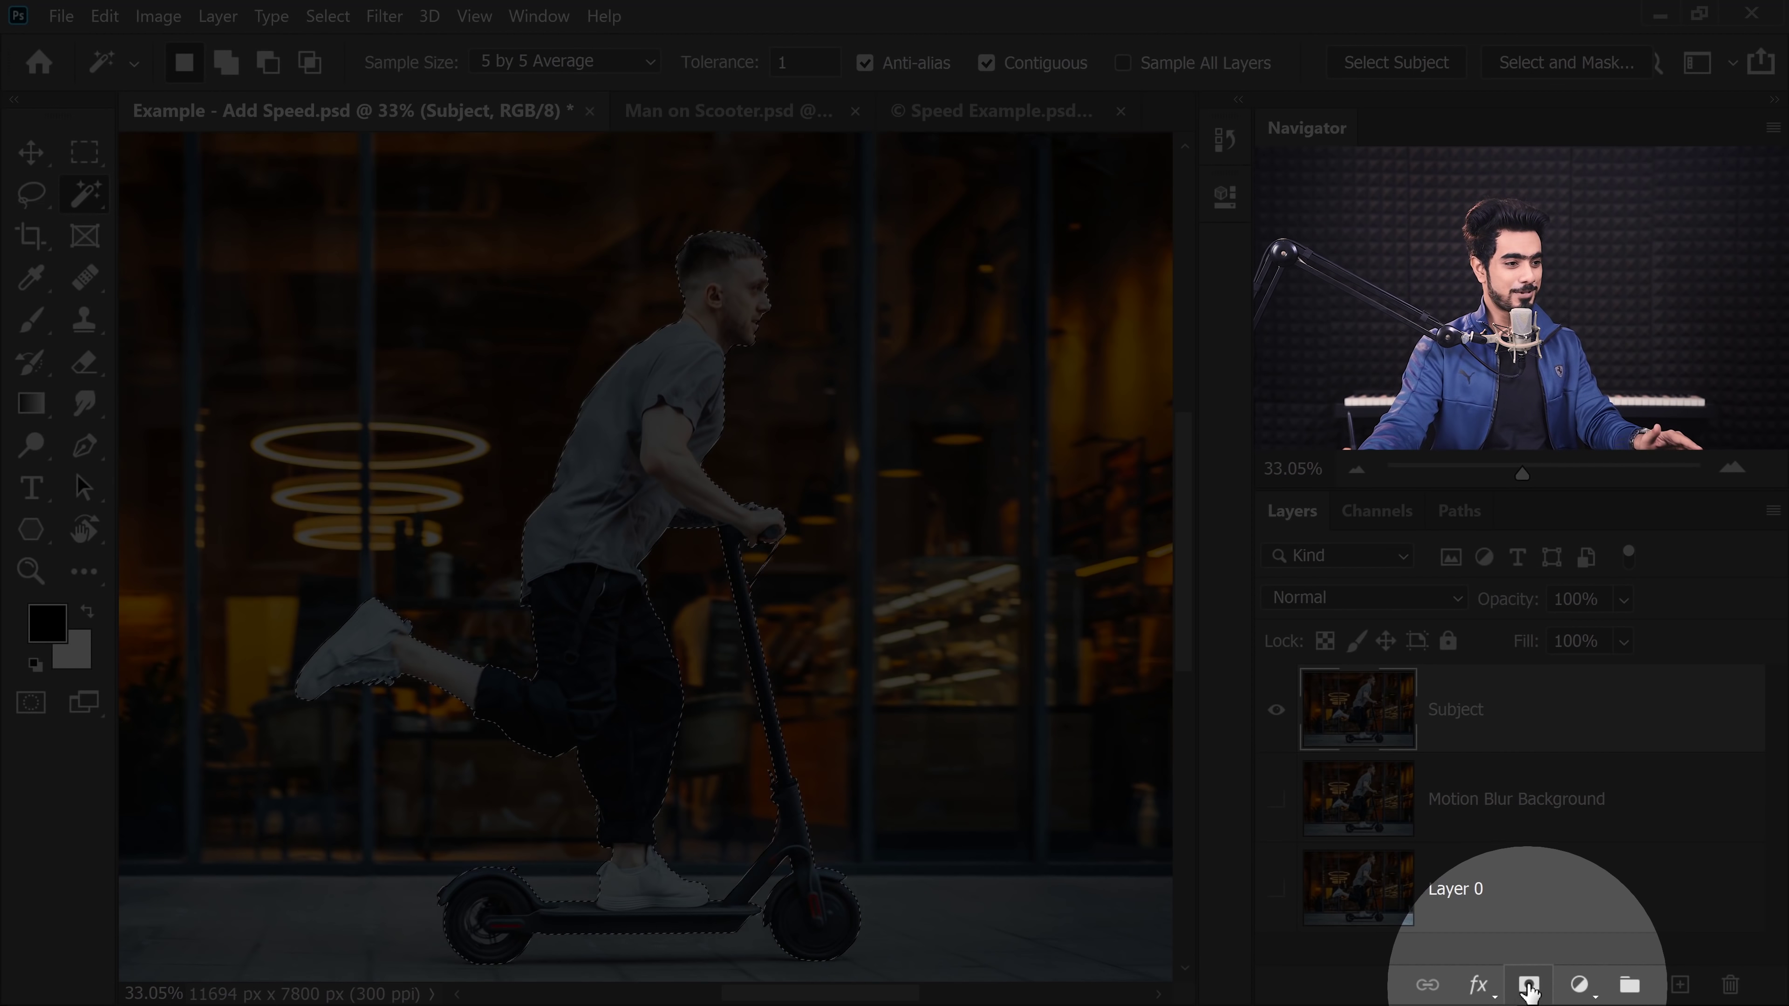
- Mask the Subject layer with the active selection of the man and scooter and convert it to a smart object
{"action": "left_click", "coordinate": [1527, 987]}
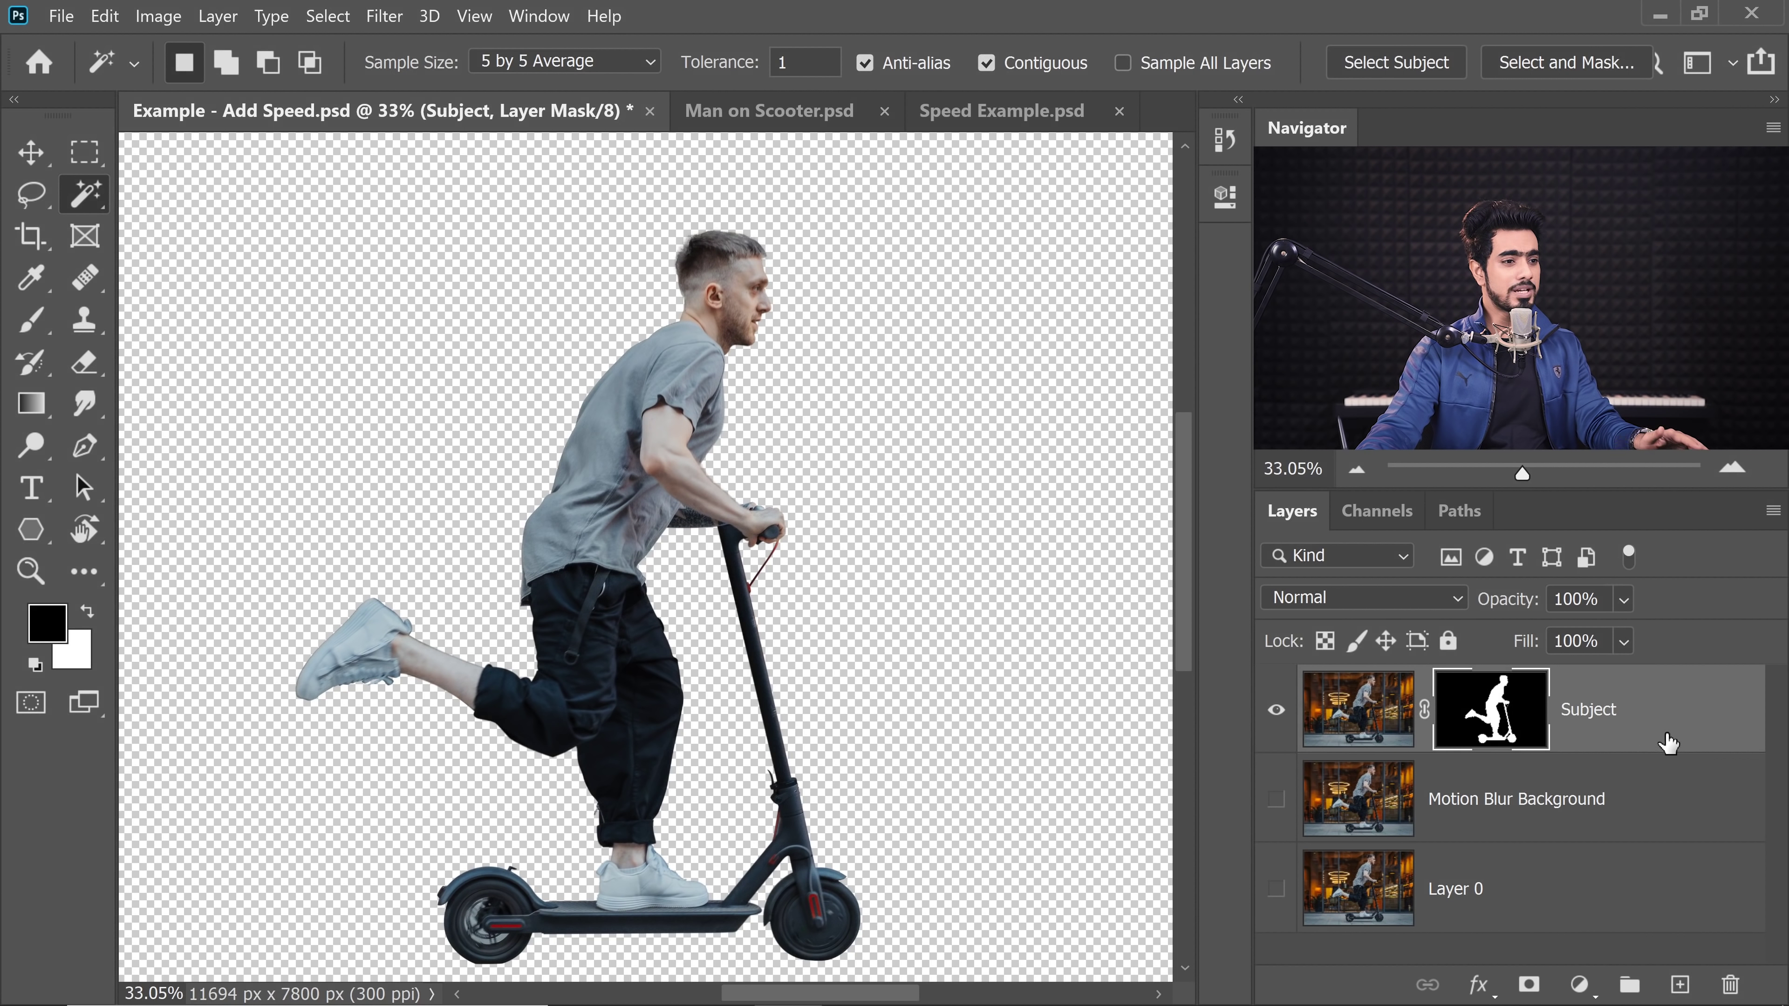
{"action": "right_click", "coordinate": [1647, 737]}
{"action": "left_click", "coordinate": [1340, 589]}
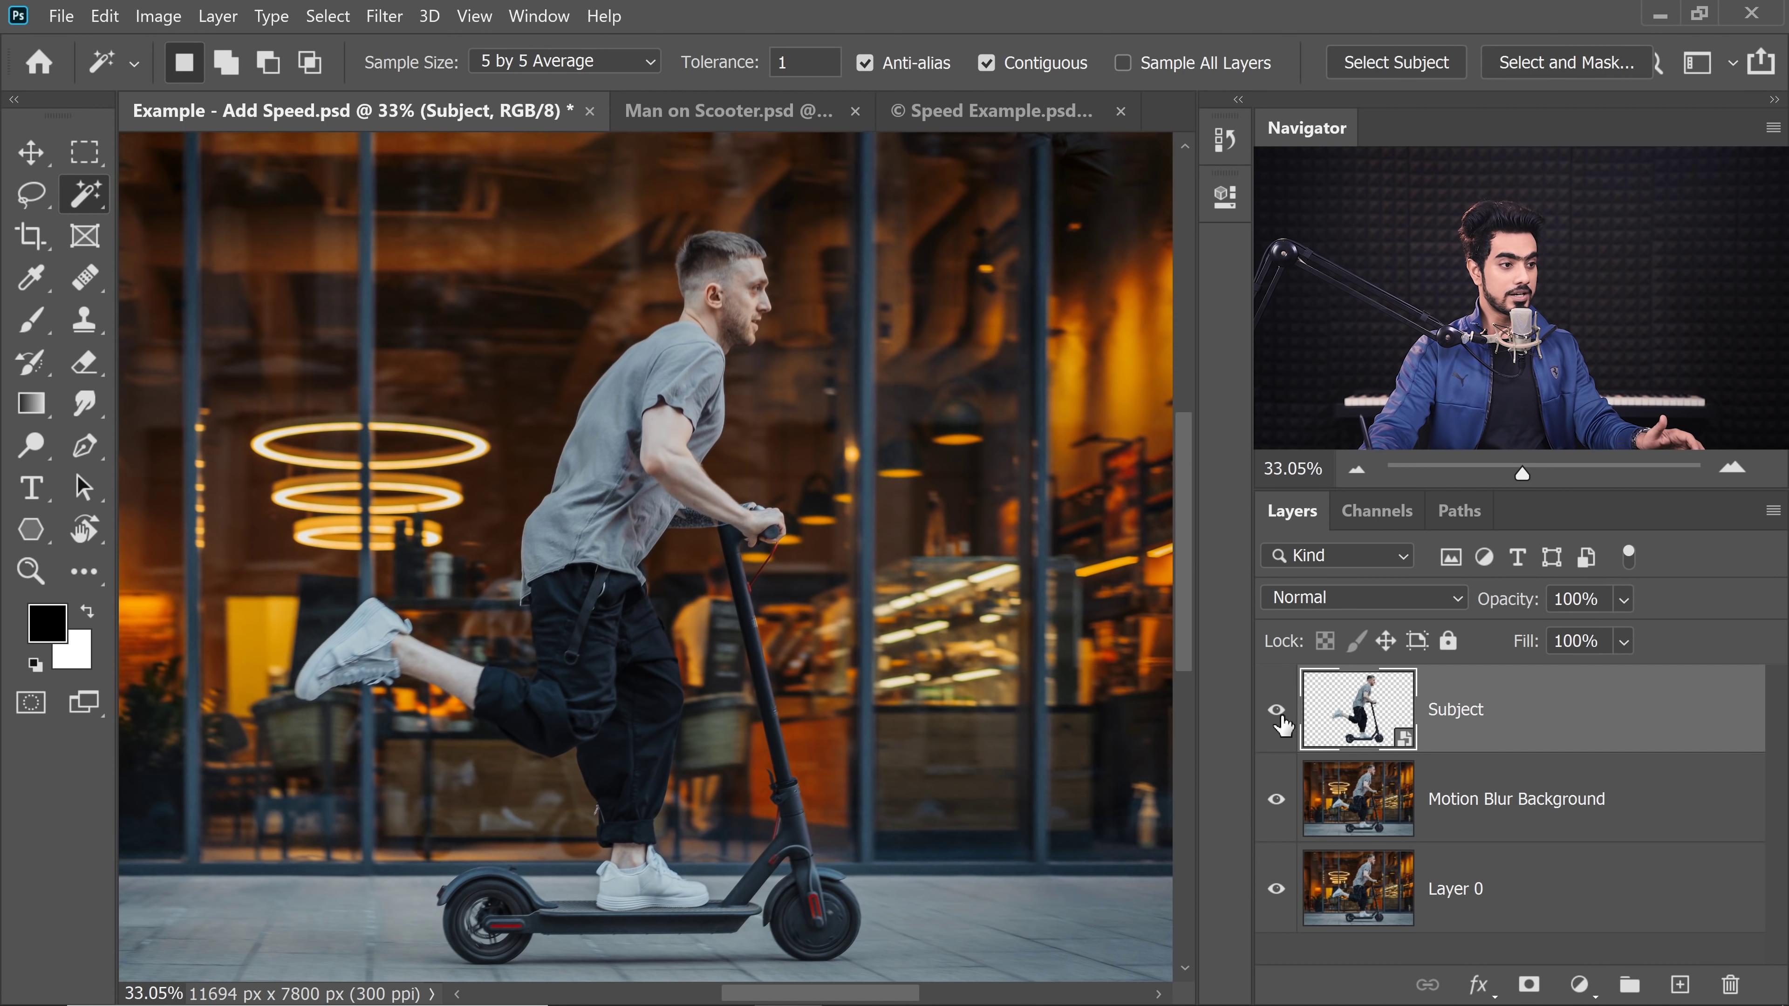
- Toggle the Subject layer's visibility to check the cutout and make the Motion Blur Background layer active
{"action": "left_click", "coordinate": [1278, 712]}
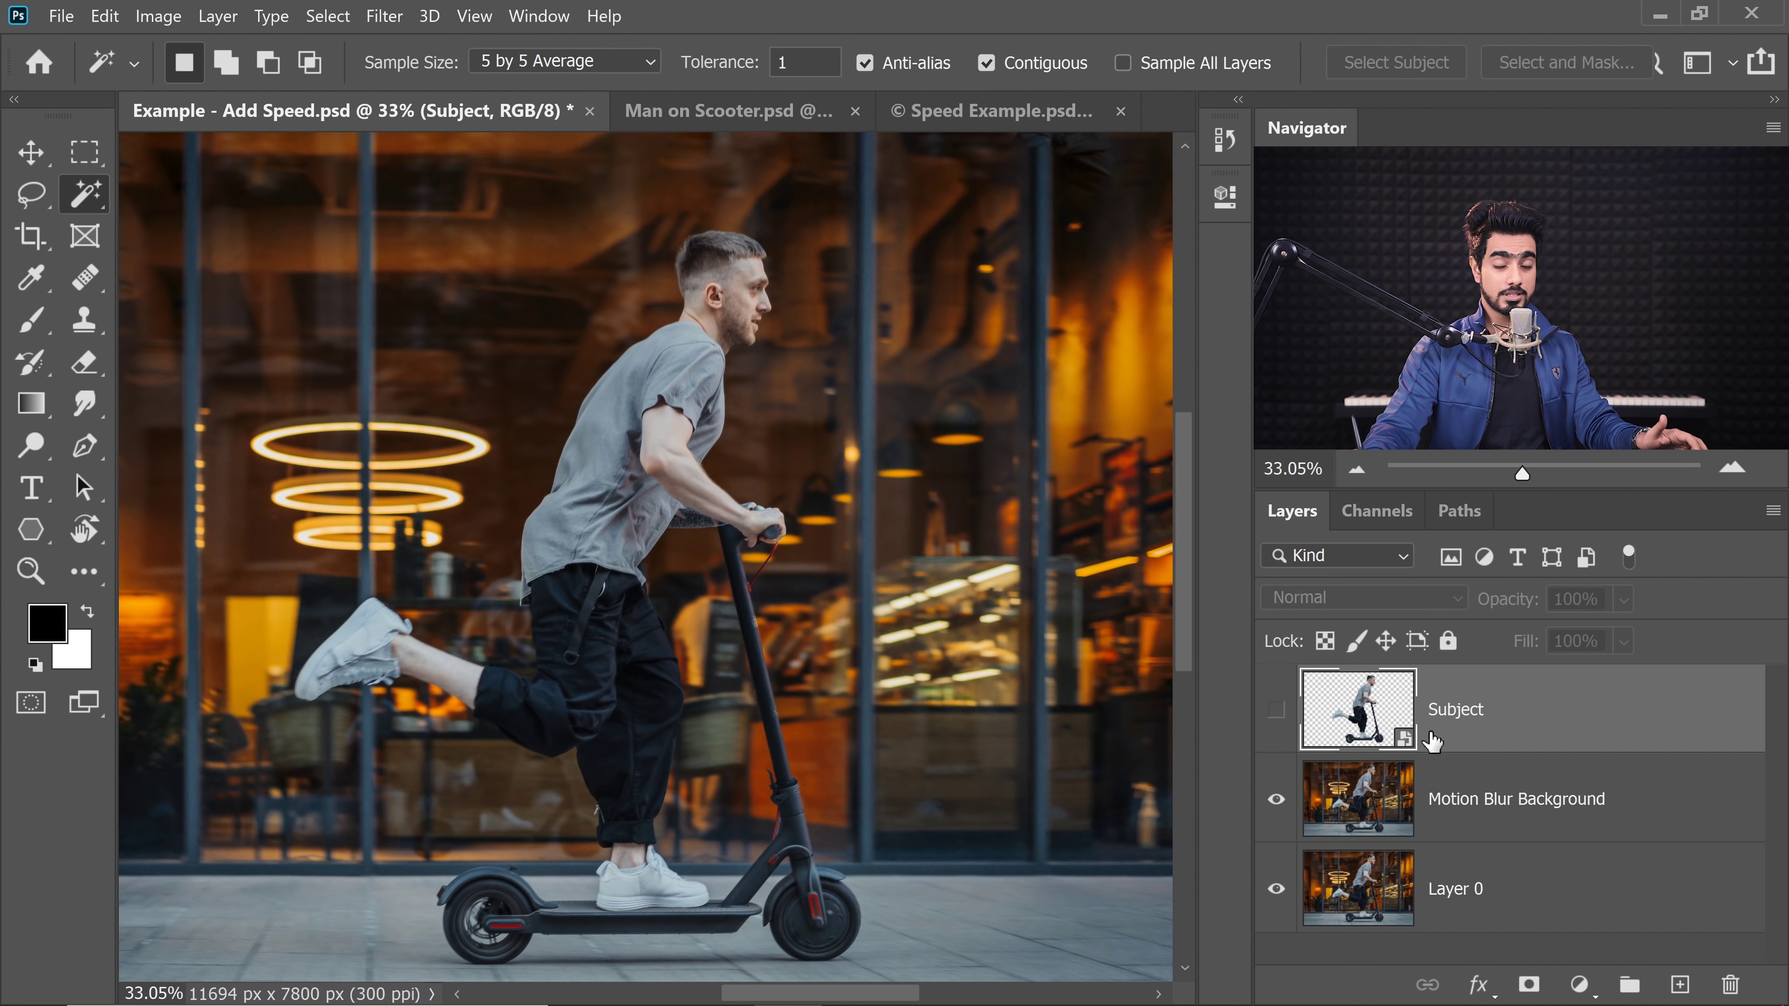
{"action": "left_click", "coordinate": [1409, 793]}
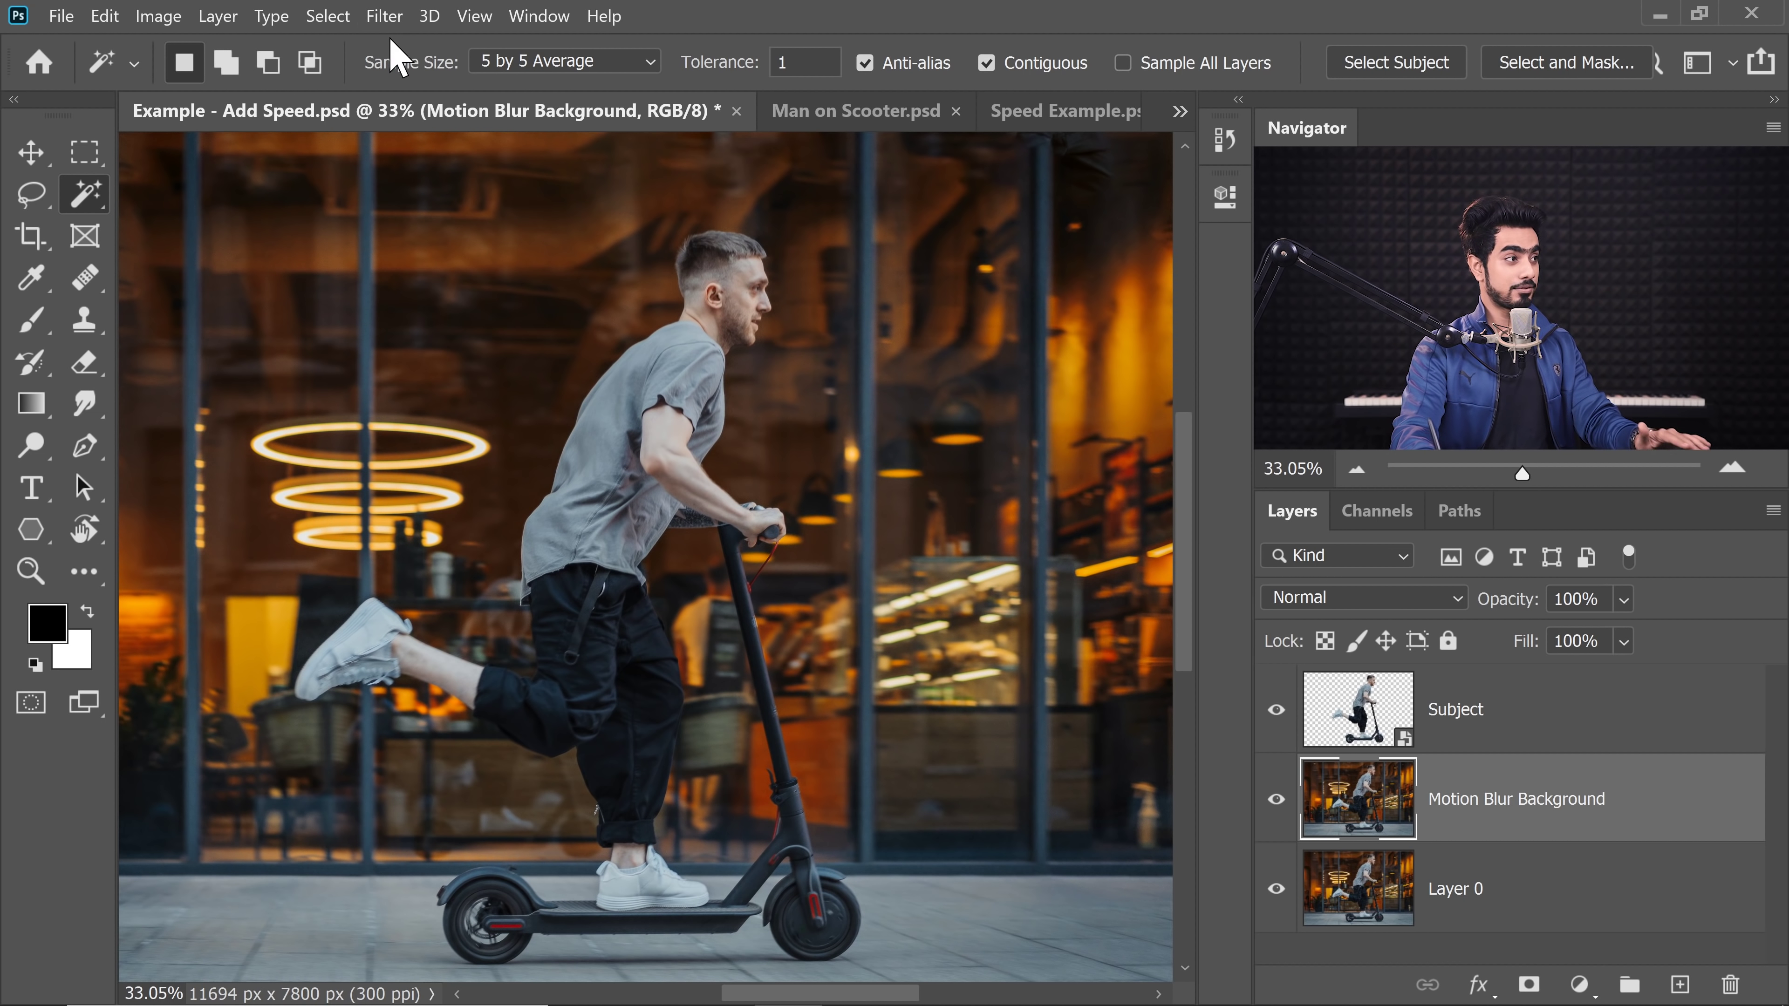
- Try a Motion Blur filter on the Motion Blur Background layer with a -4° angle and a 222-pixel distance
{"action": "left_click", "coordinate": [385, 17]}
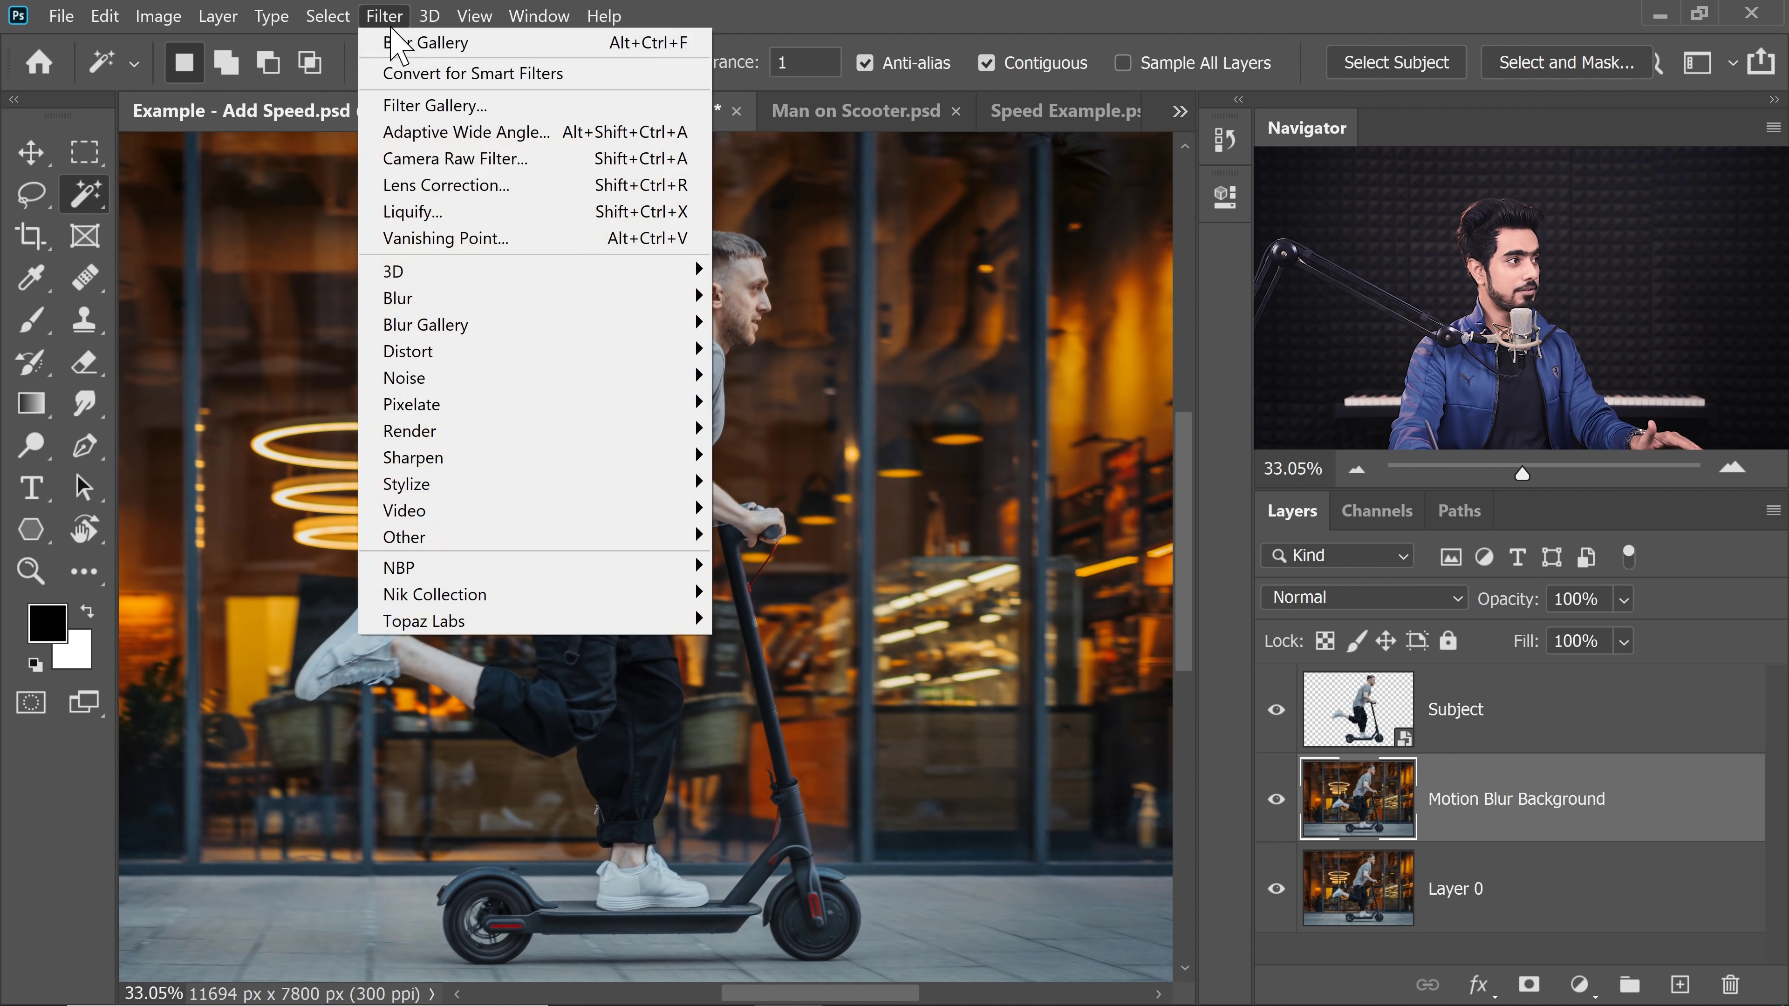
{"action": "mouse_move", "coordinate": [518, 303]}
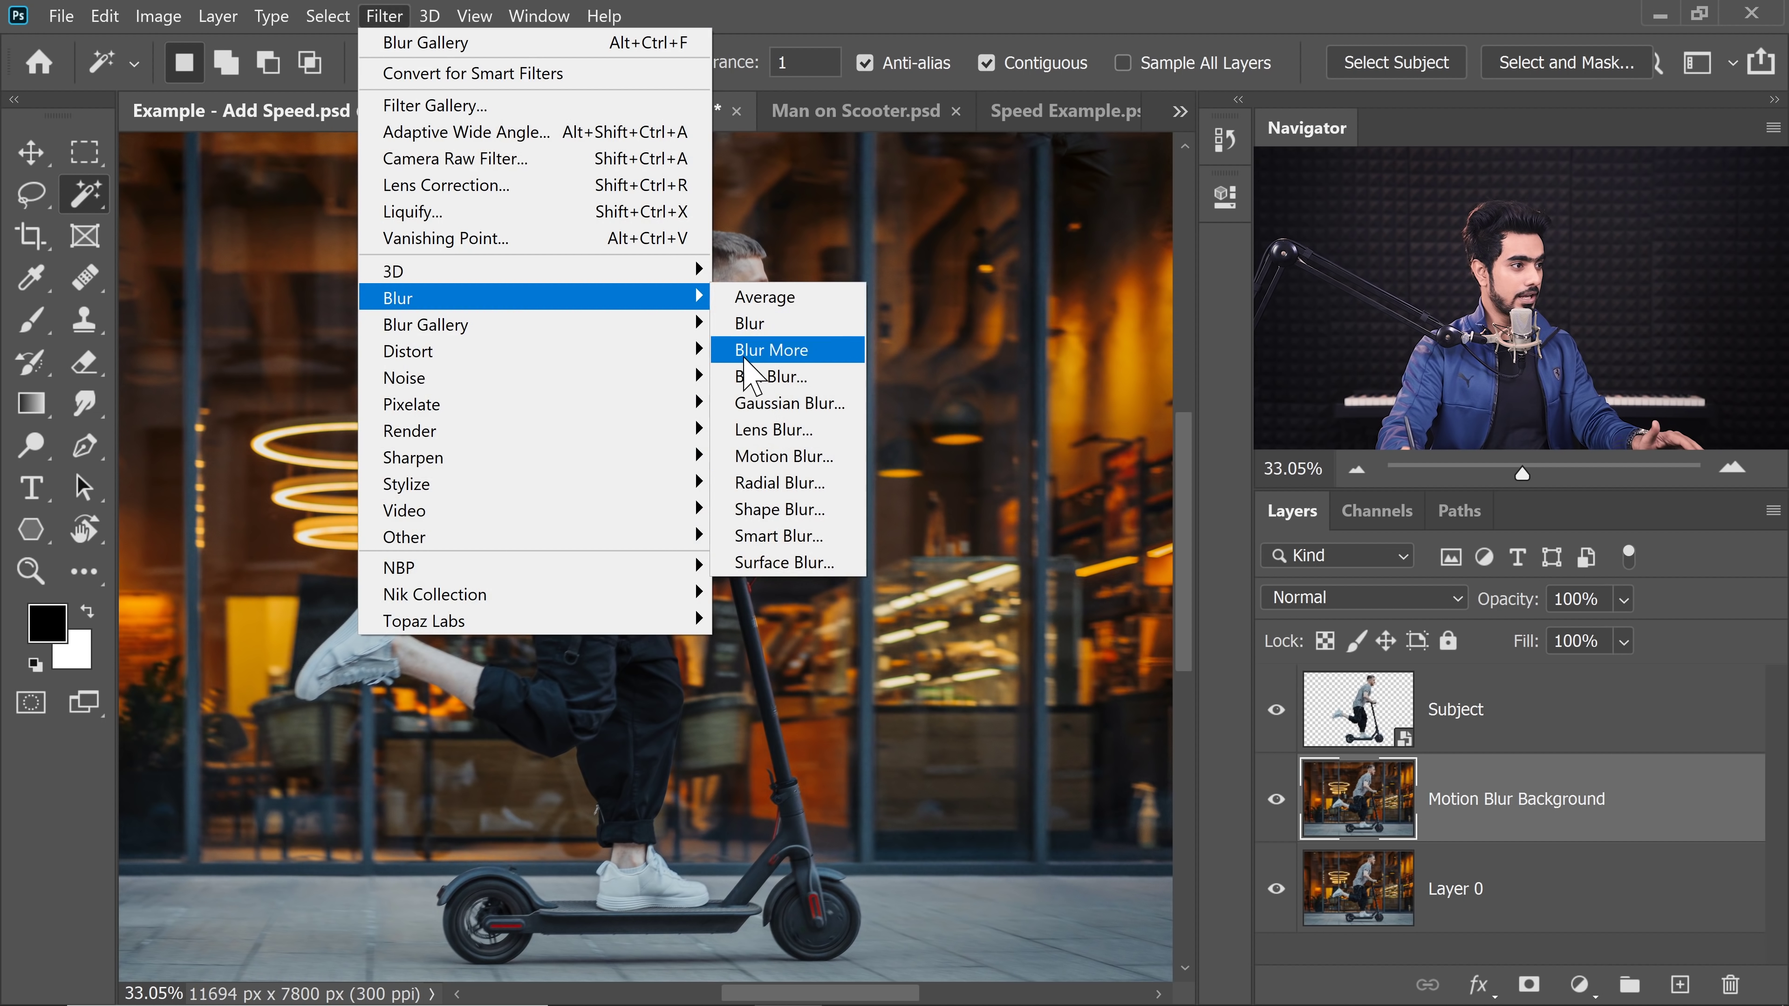
{"action": "left_click", "coordinate": [801, 458]}
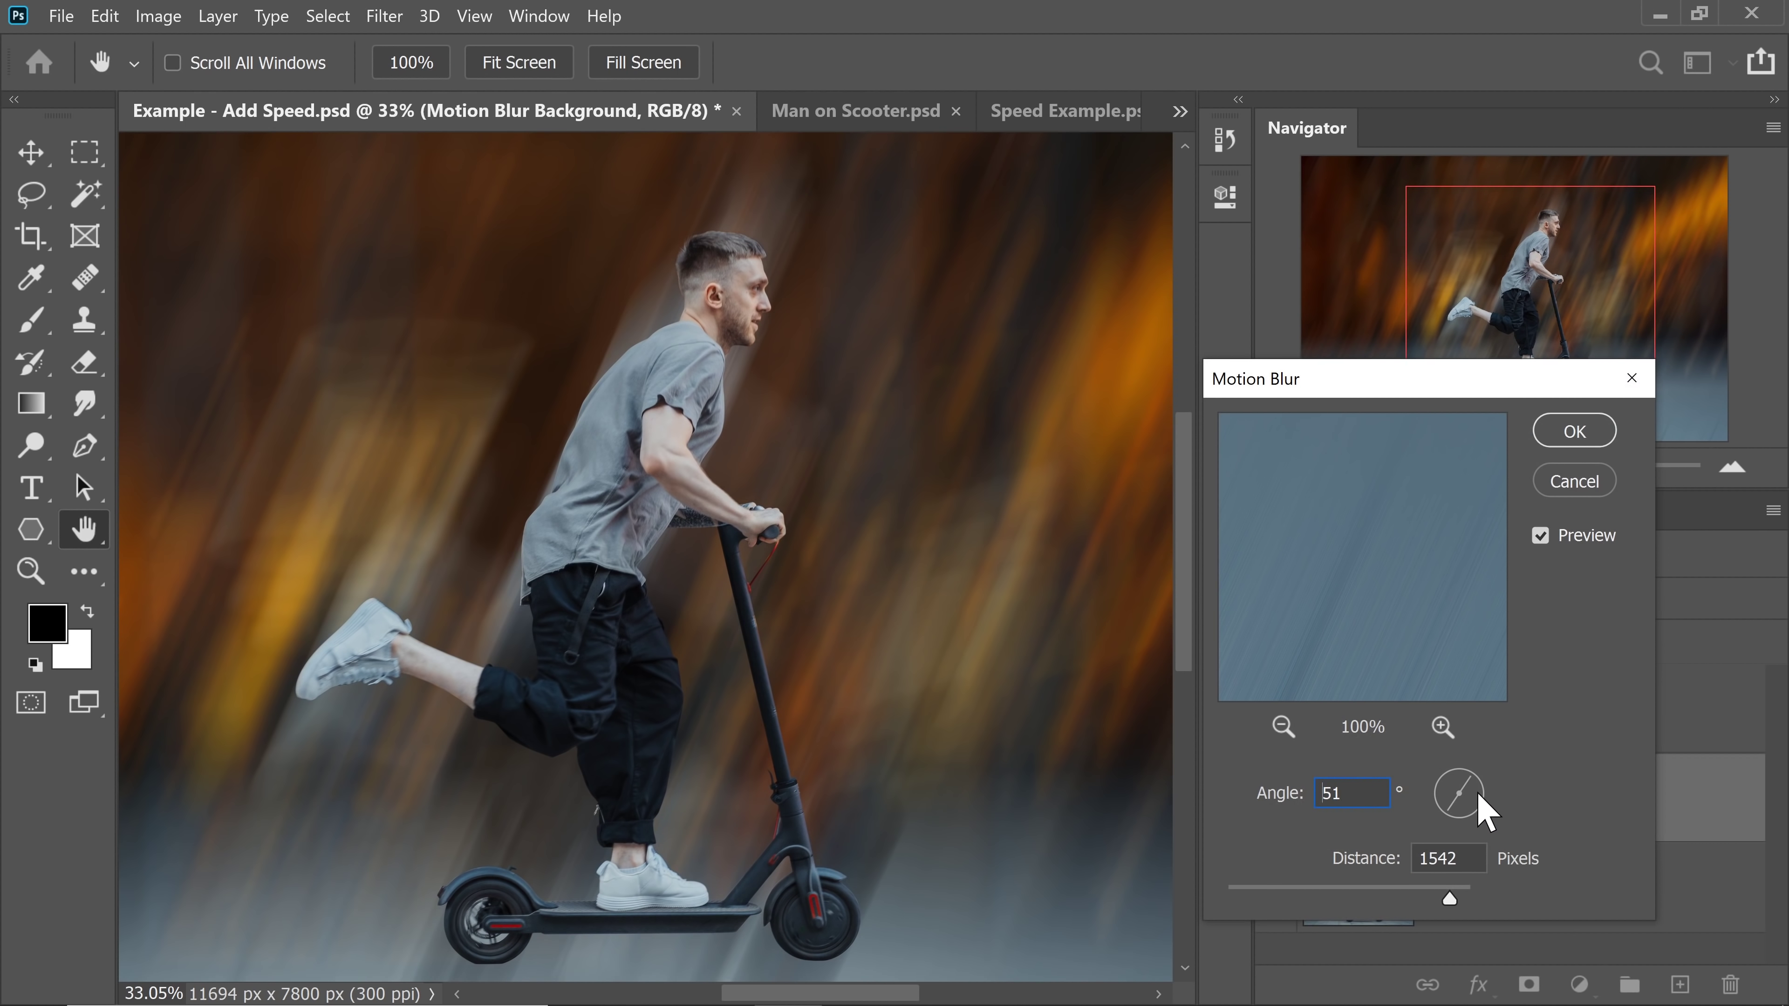
{"action": "left_click_drag", "start_coordinate": [1479, 795], "coordinate": [1479, 796]}
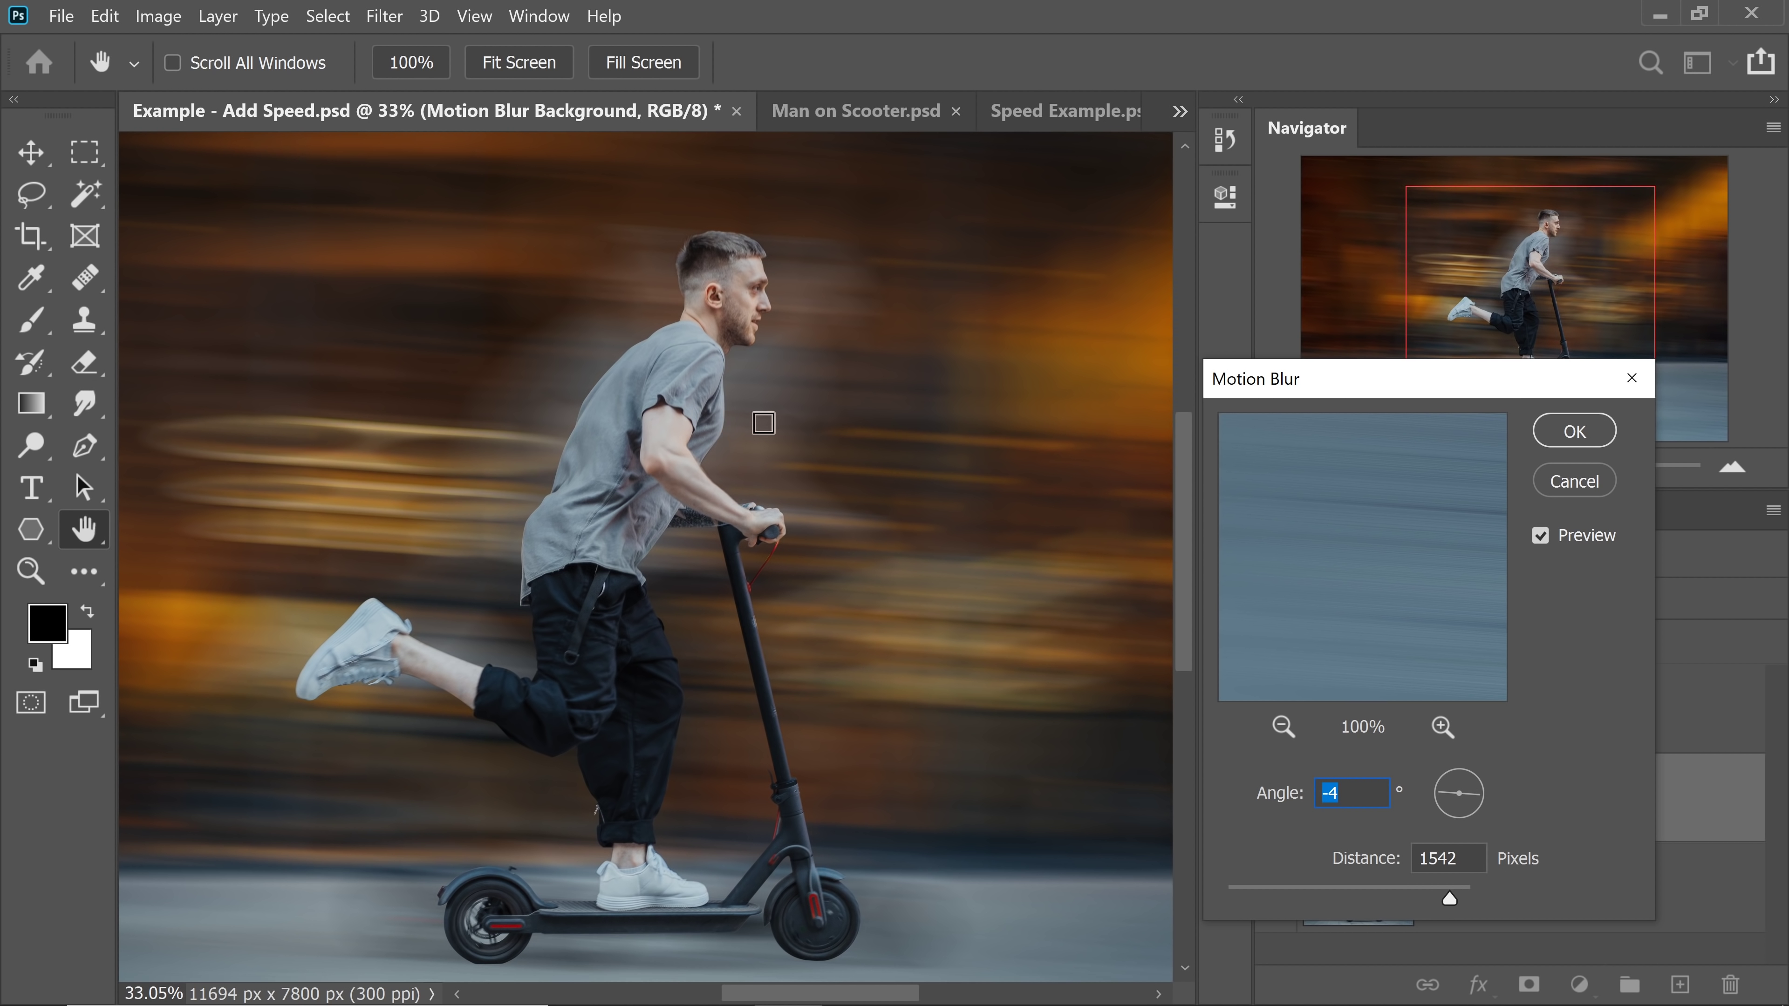
{"action": "left_click", "coordinate": [1286, 905]}
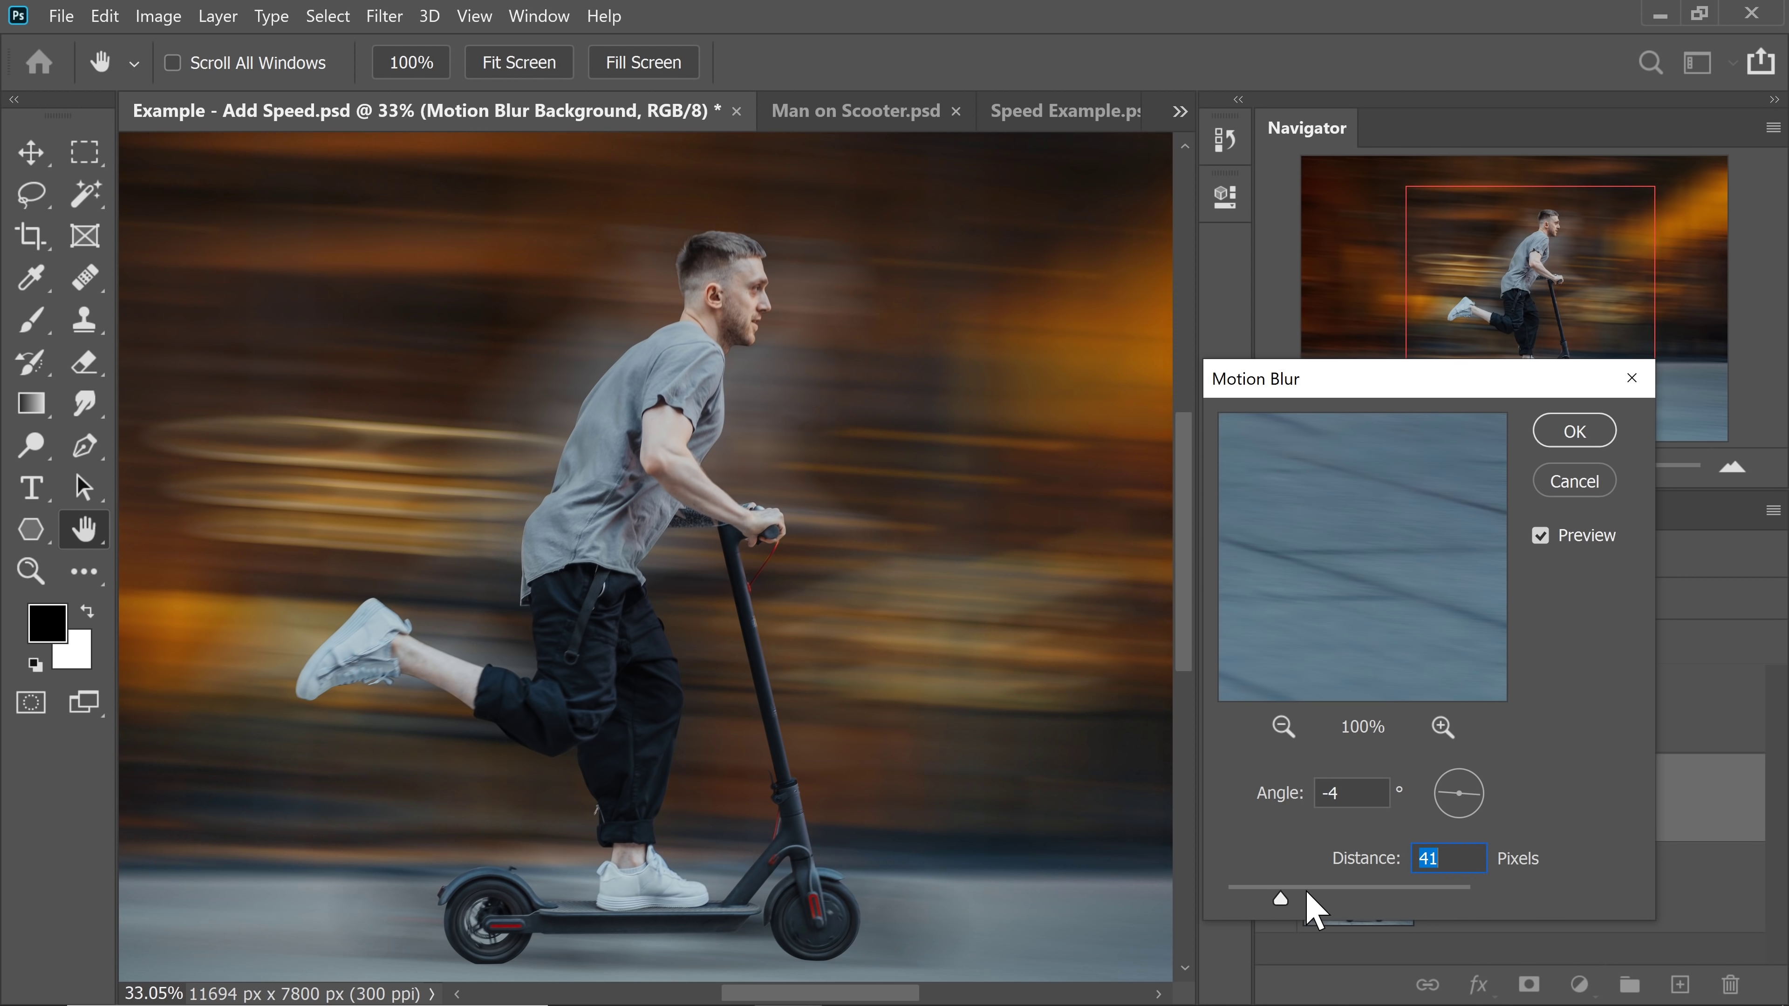
{"action": "left_click_drag", "start_coordinate": [1358, 909], "coordinate": [1361, 905]}
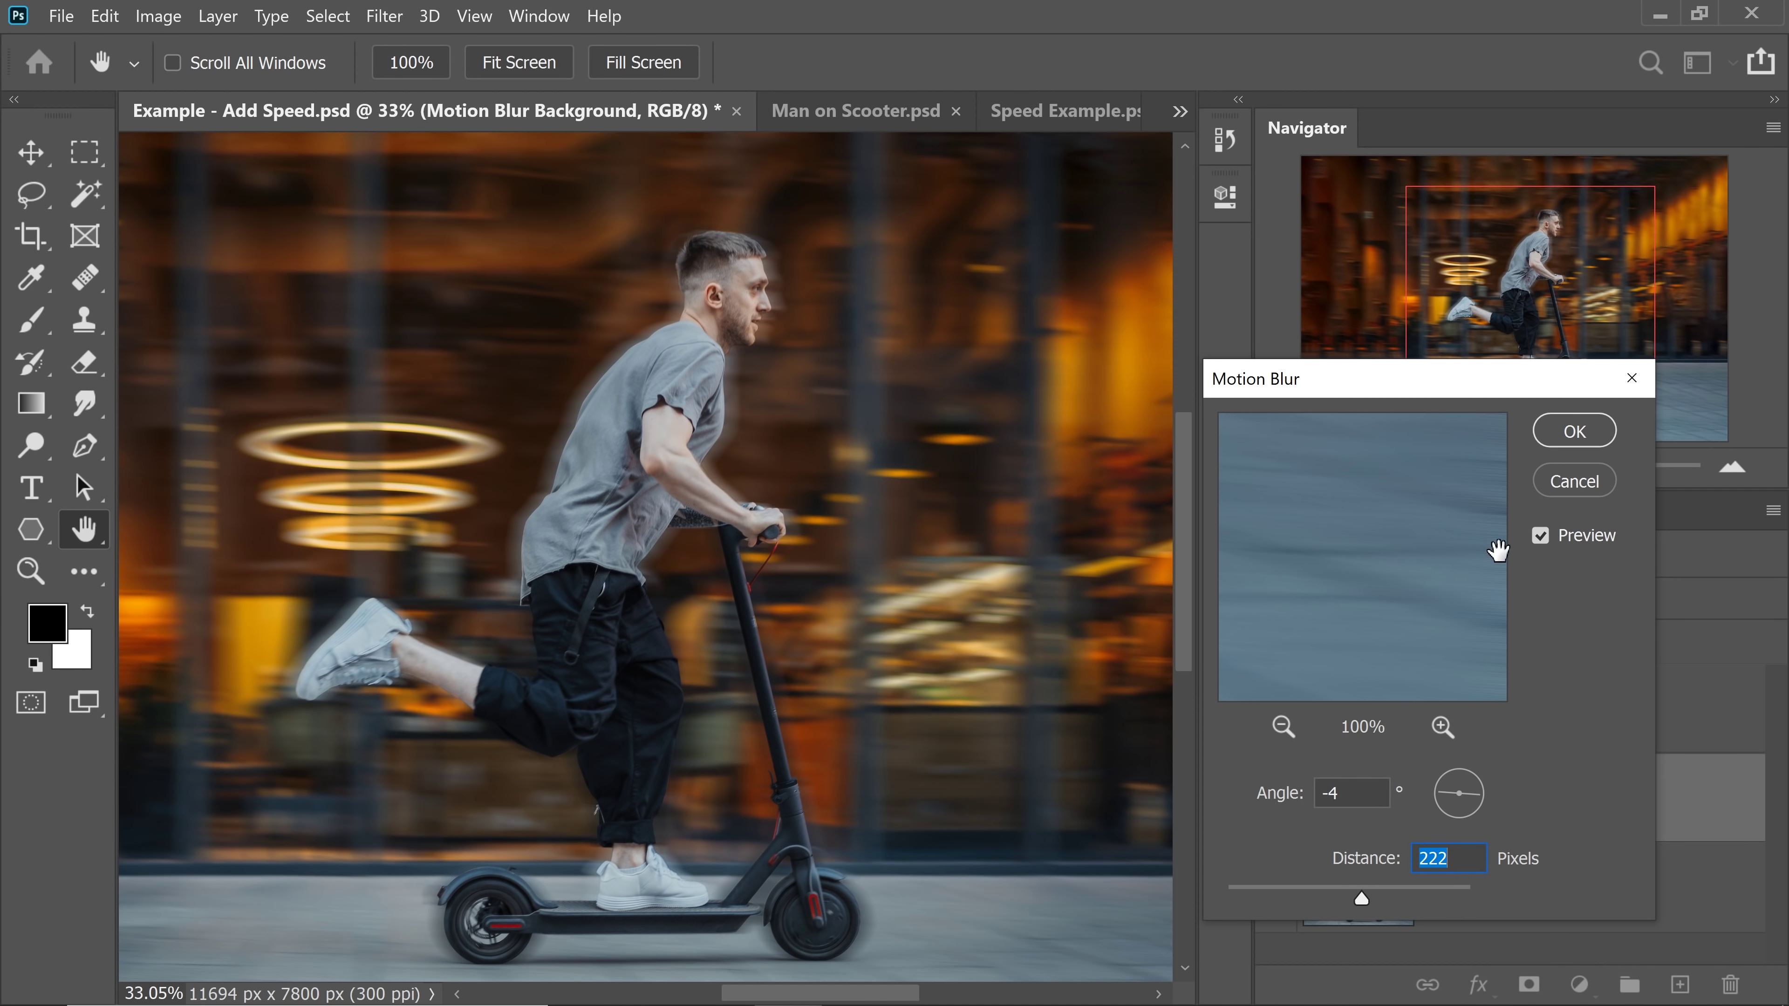
{"action": "left_click", "coordinate": [1555, 433]}
{"action": "key", "text": "w"}
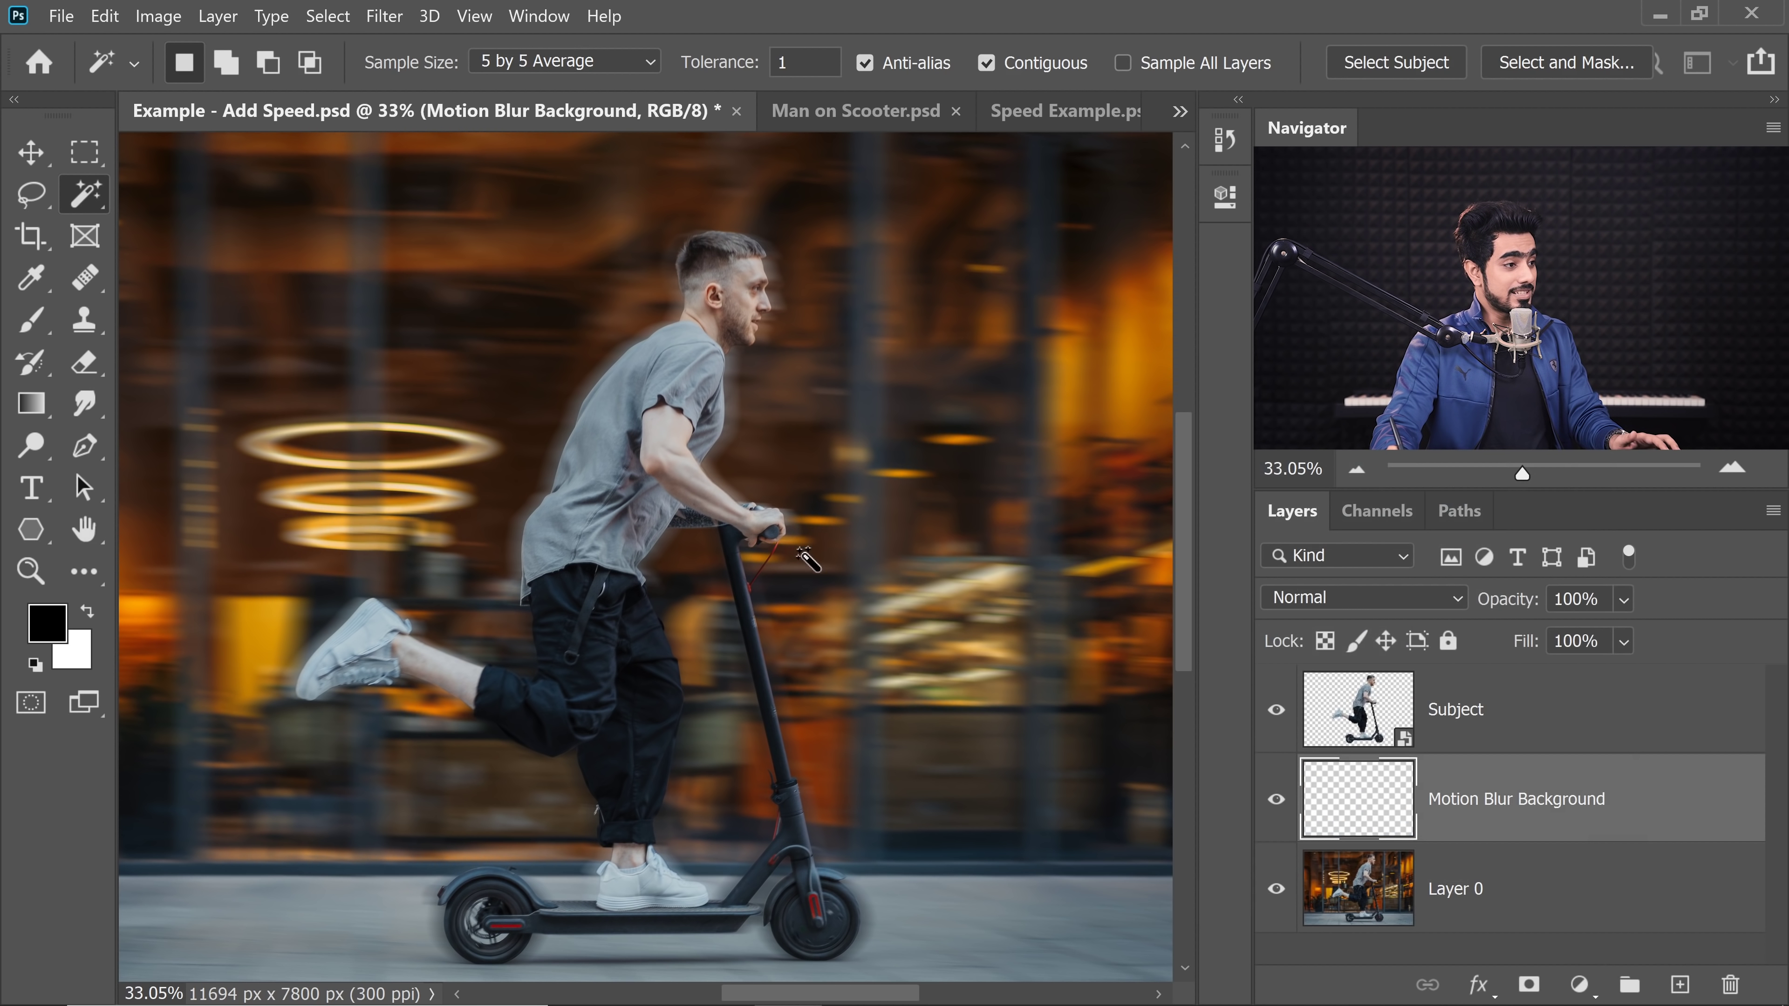
{"action": "left_click_drag", "start_coordinate": [726, 417], "coordinate": [787, 380]}
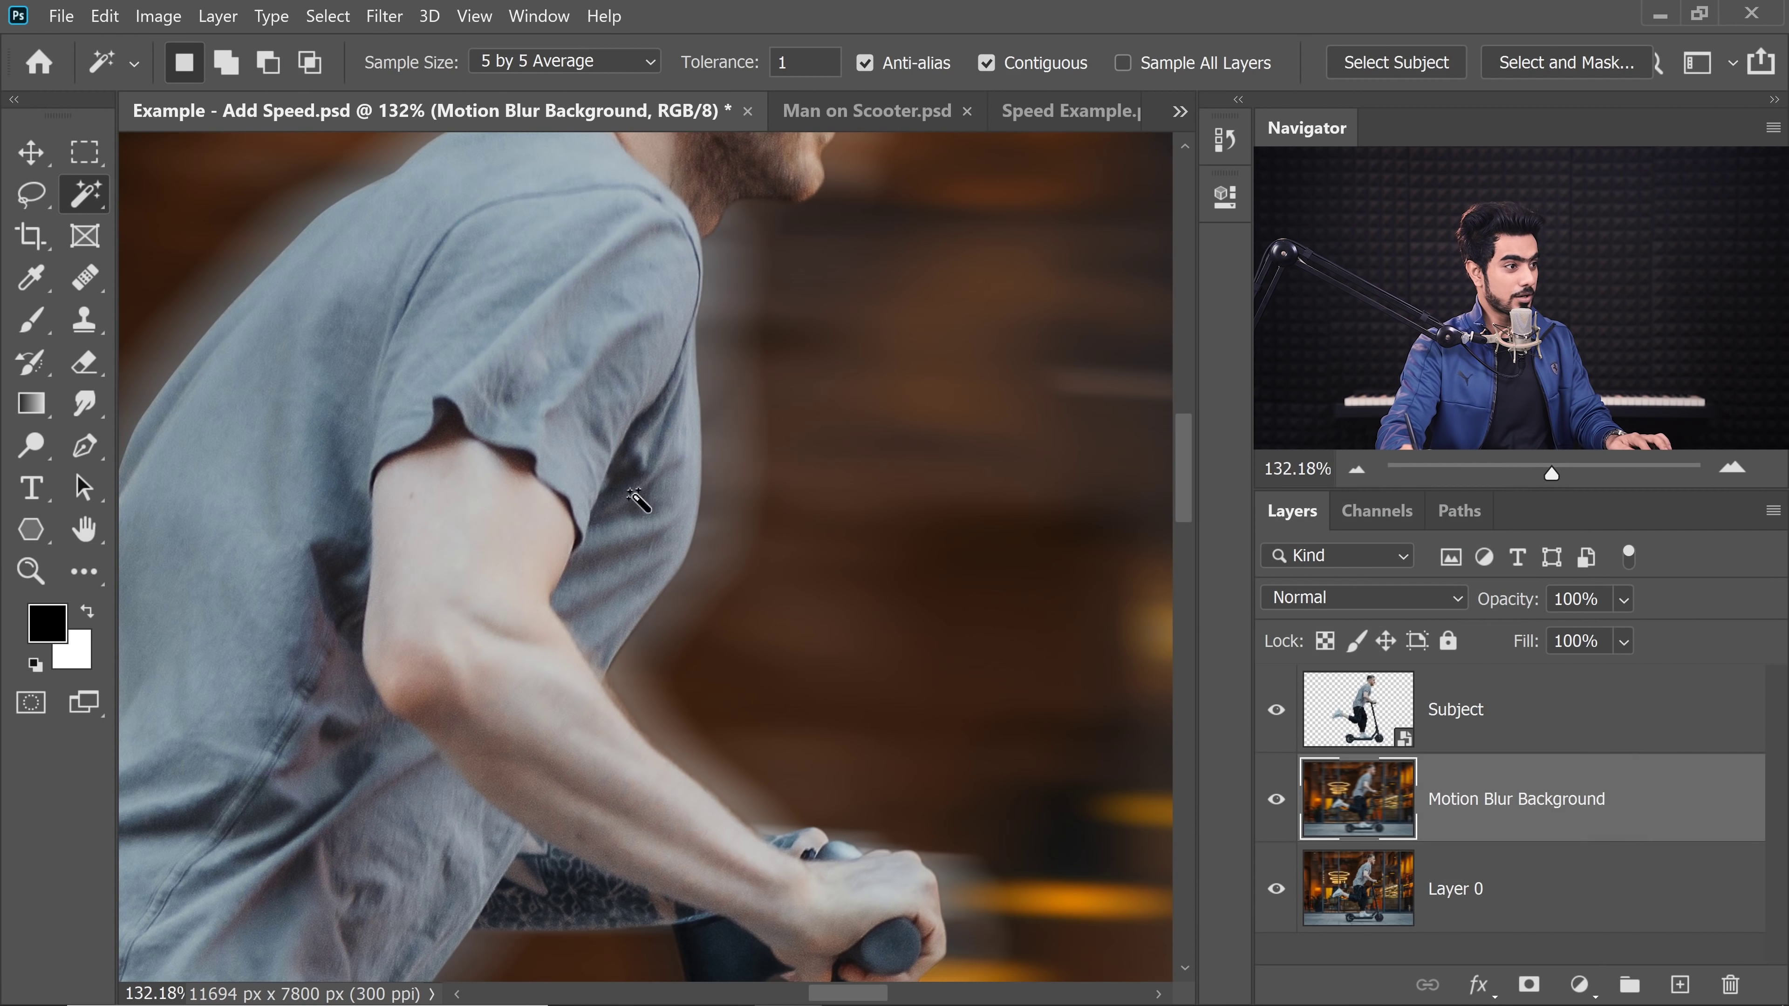
{"action": "left_click_drag", "start_coordinate": [685, 527], "coordinate": [640, 481]}
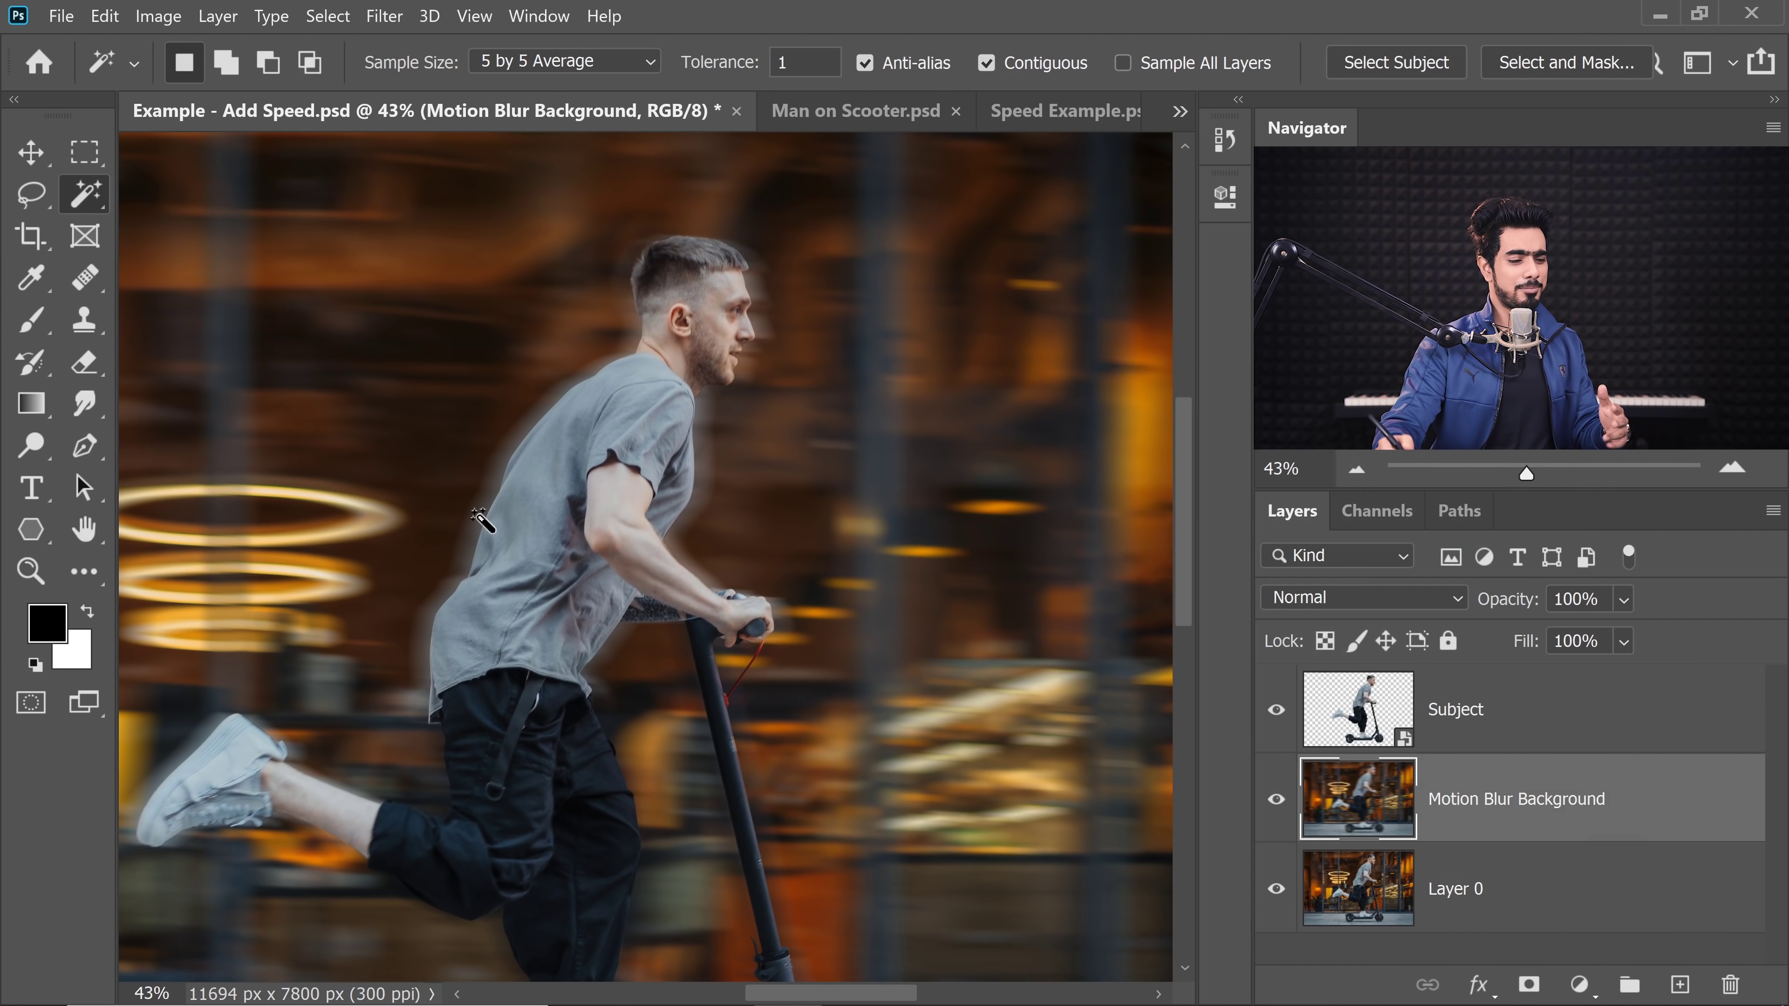
- Hide the Subject layer and undo the motion blur on the Motion Blur Background layer
{"action": "left_click", "coordinate": [1276, 712]}
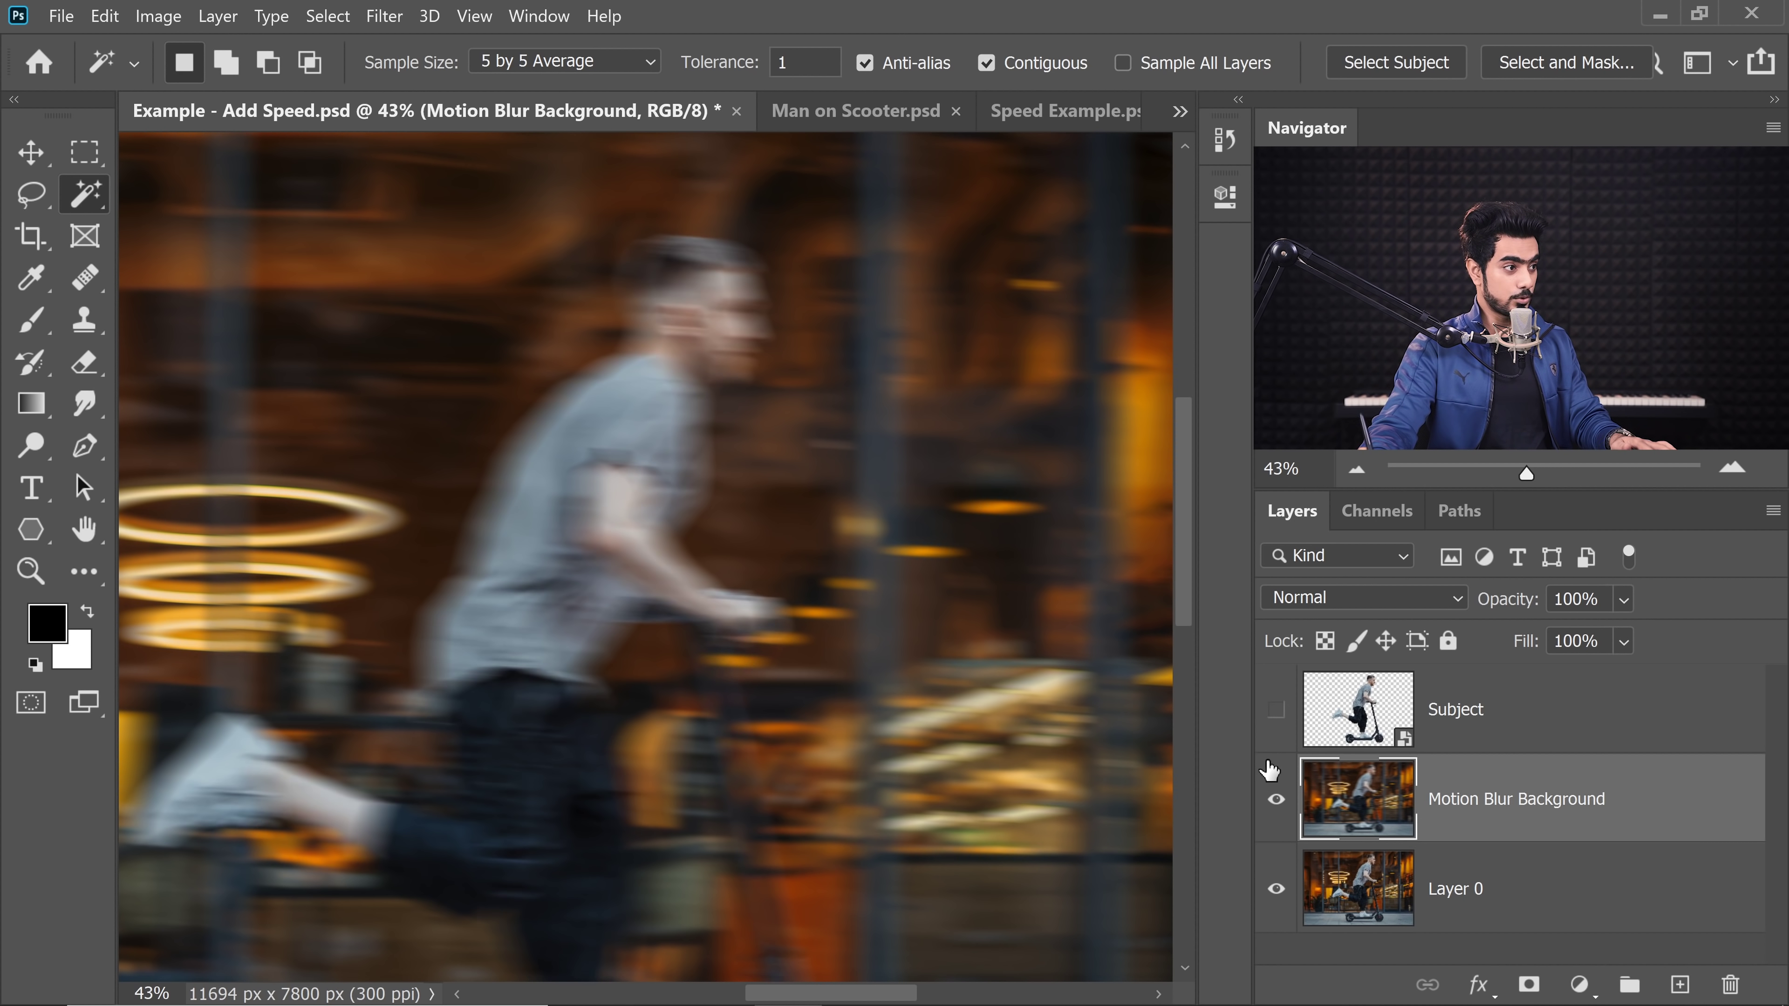
{"action": "left_click_drag", "start_coordinate": [602, 533], "coordinate": [582, 592]}
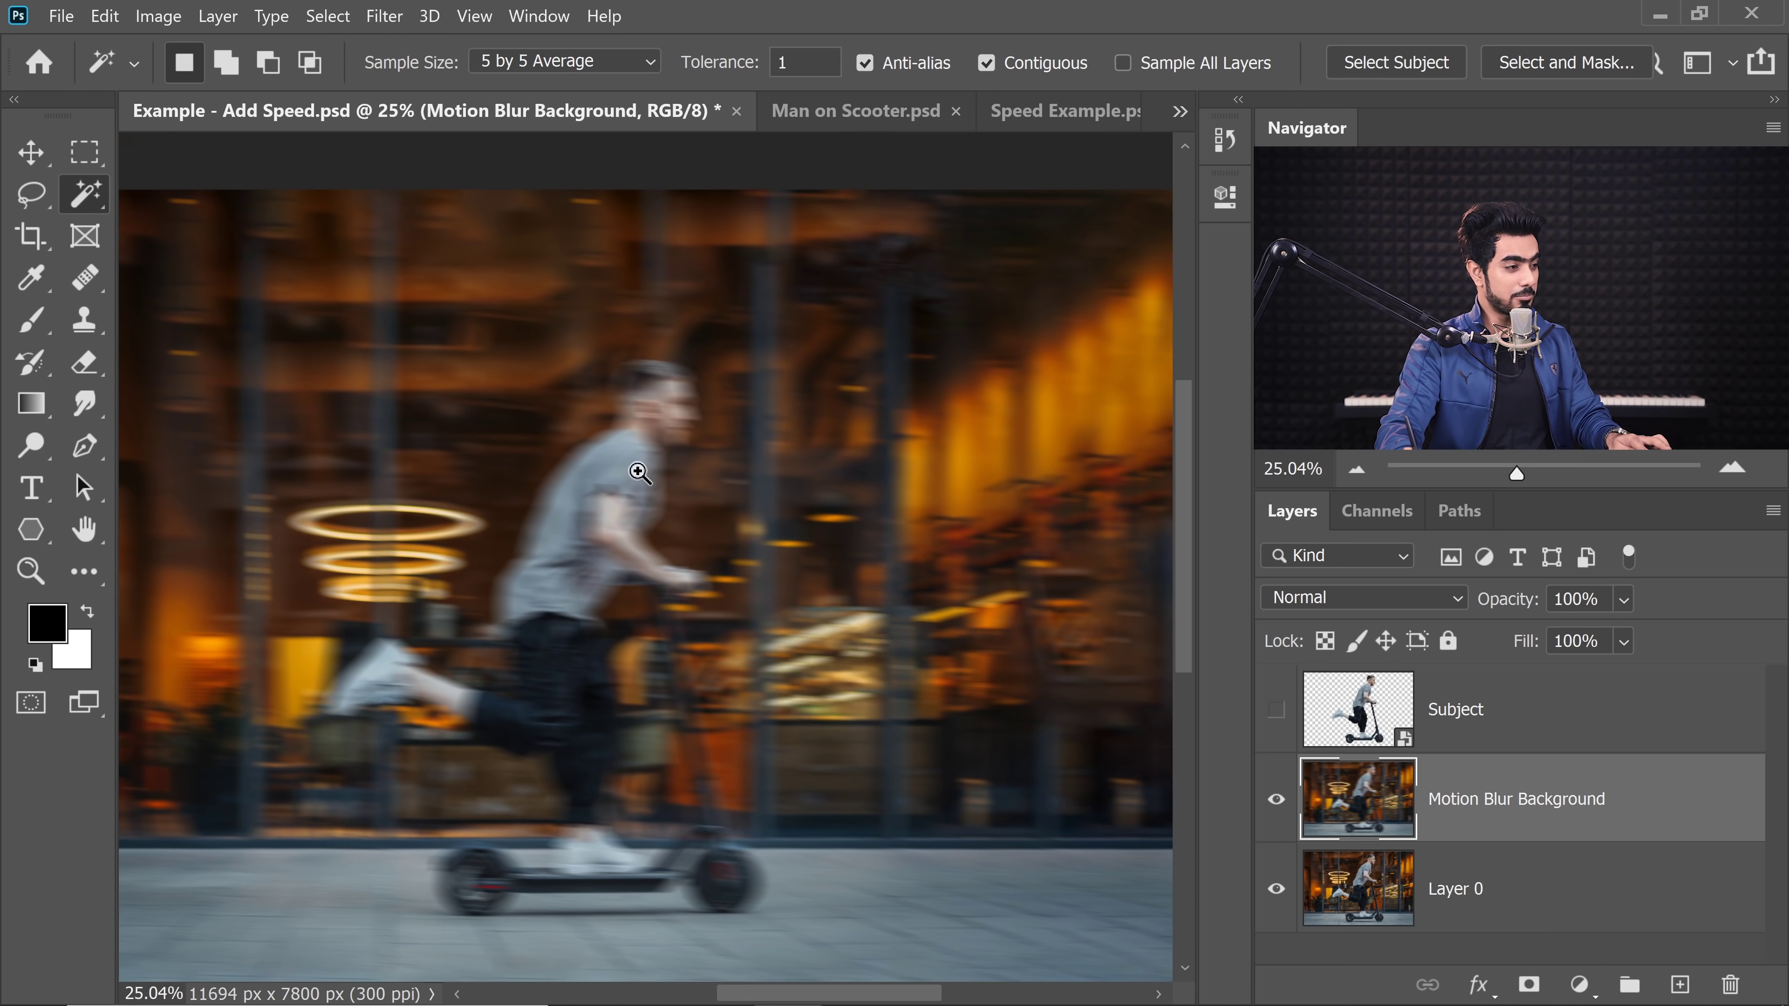
{"action": "left_click_drag", "start_coordinate": [638, 473], "coordinate": [559, 359]}
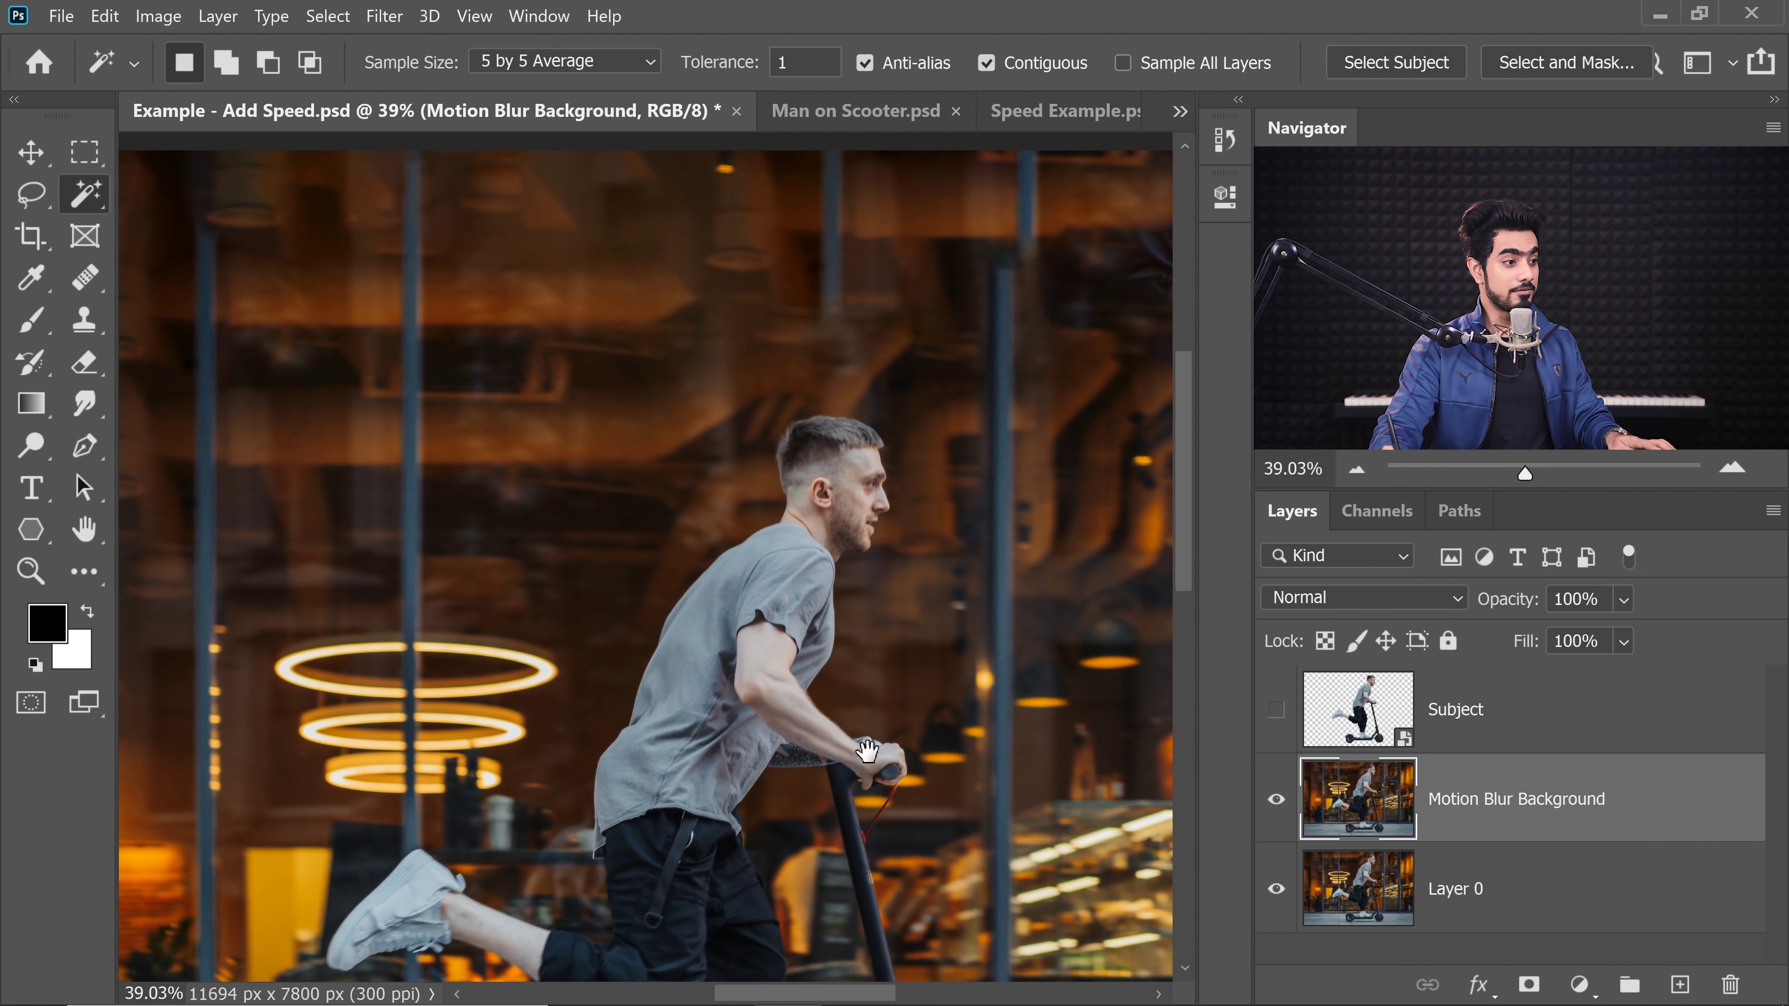
{"action": "left_click_drag", "start_coordinate": [868, 751], "coordinate": [842, 581]}
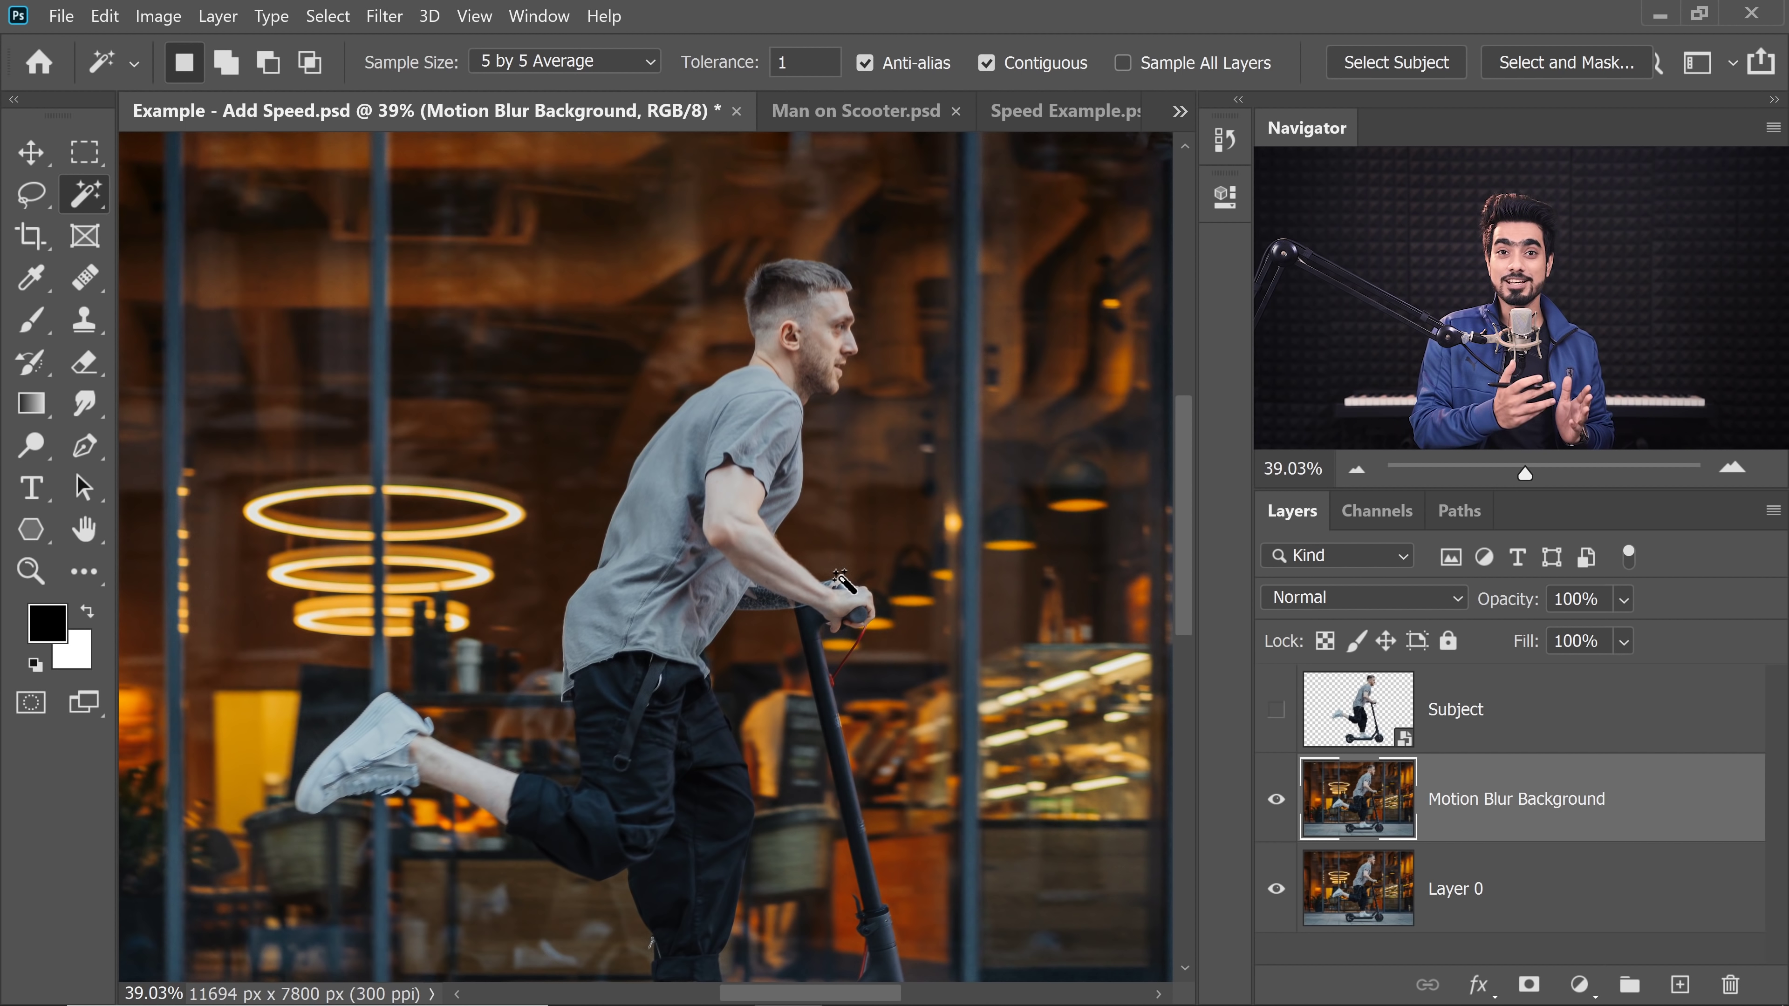
{"action": "left_click_drag", "start_coordinate": [698, 575], "coordinate": [583, 459]}
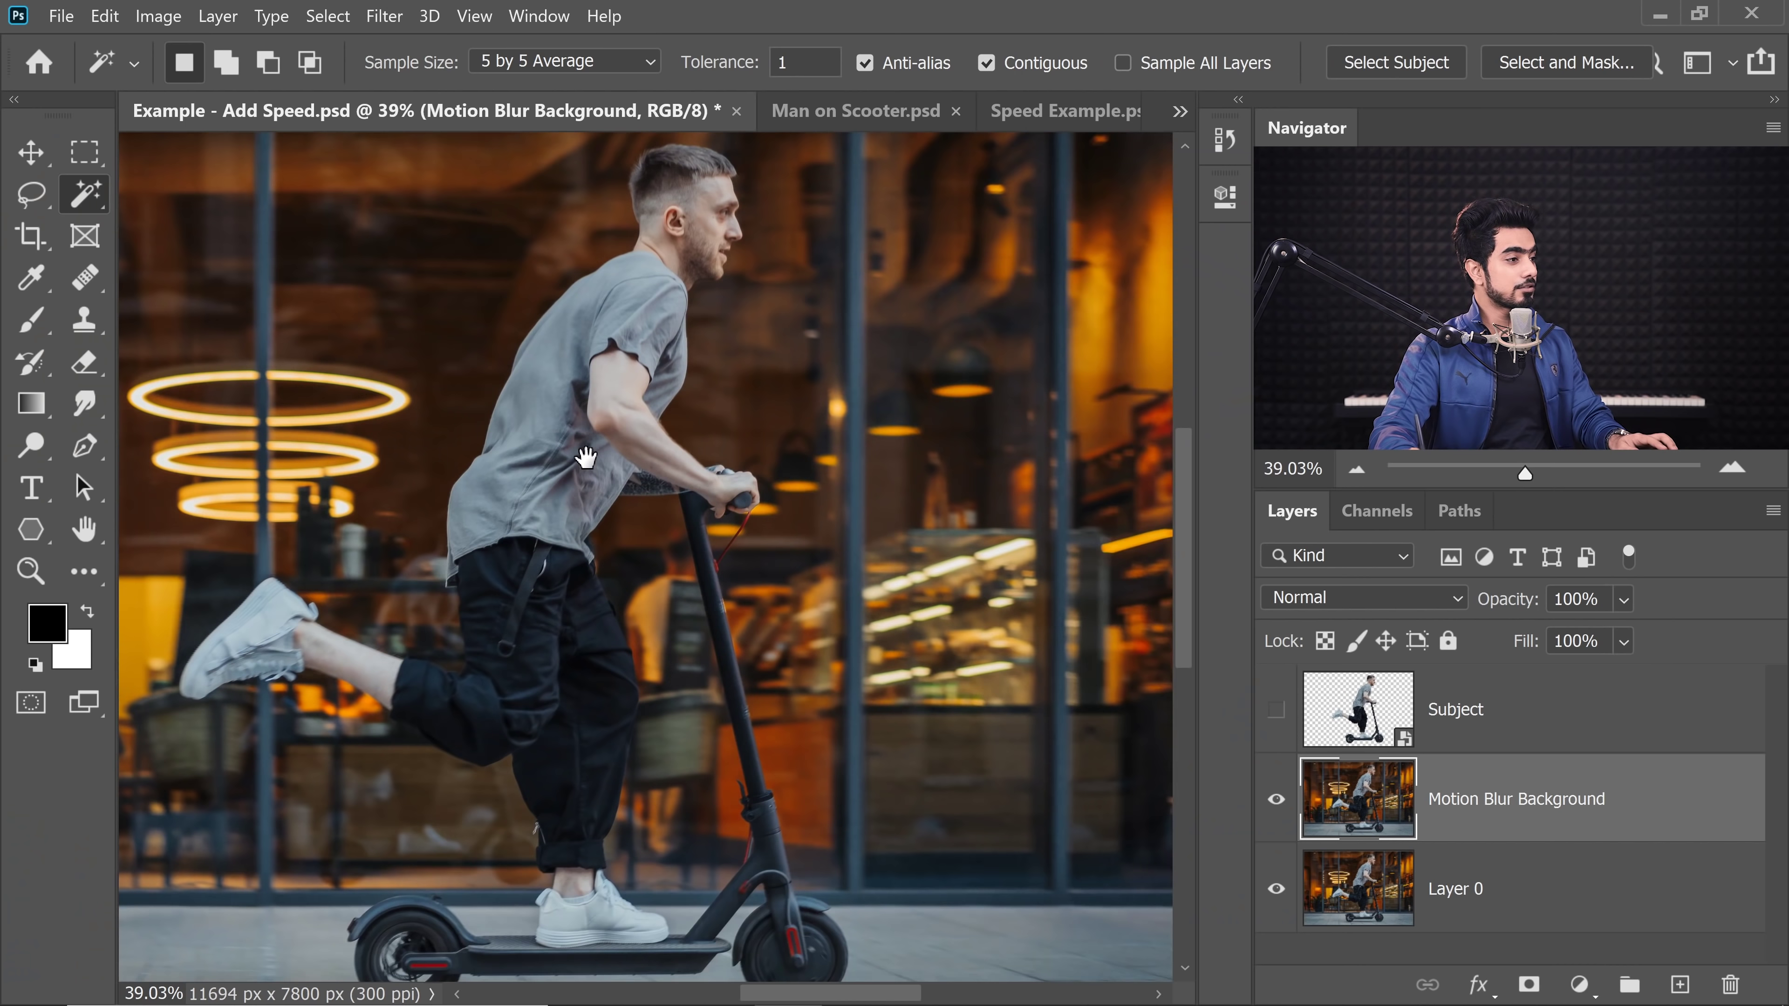
{"action": "scroll", "coordinate": [598, 460], "scroll_direction": "down", "scroll_amount": 3}
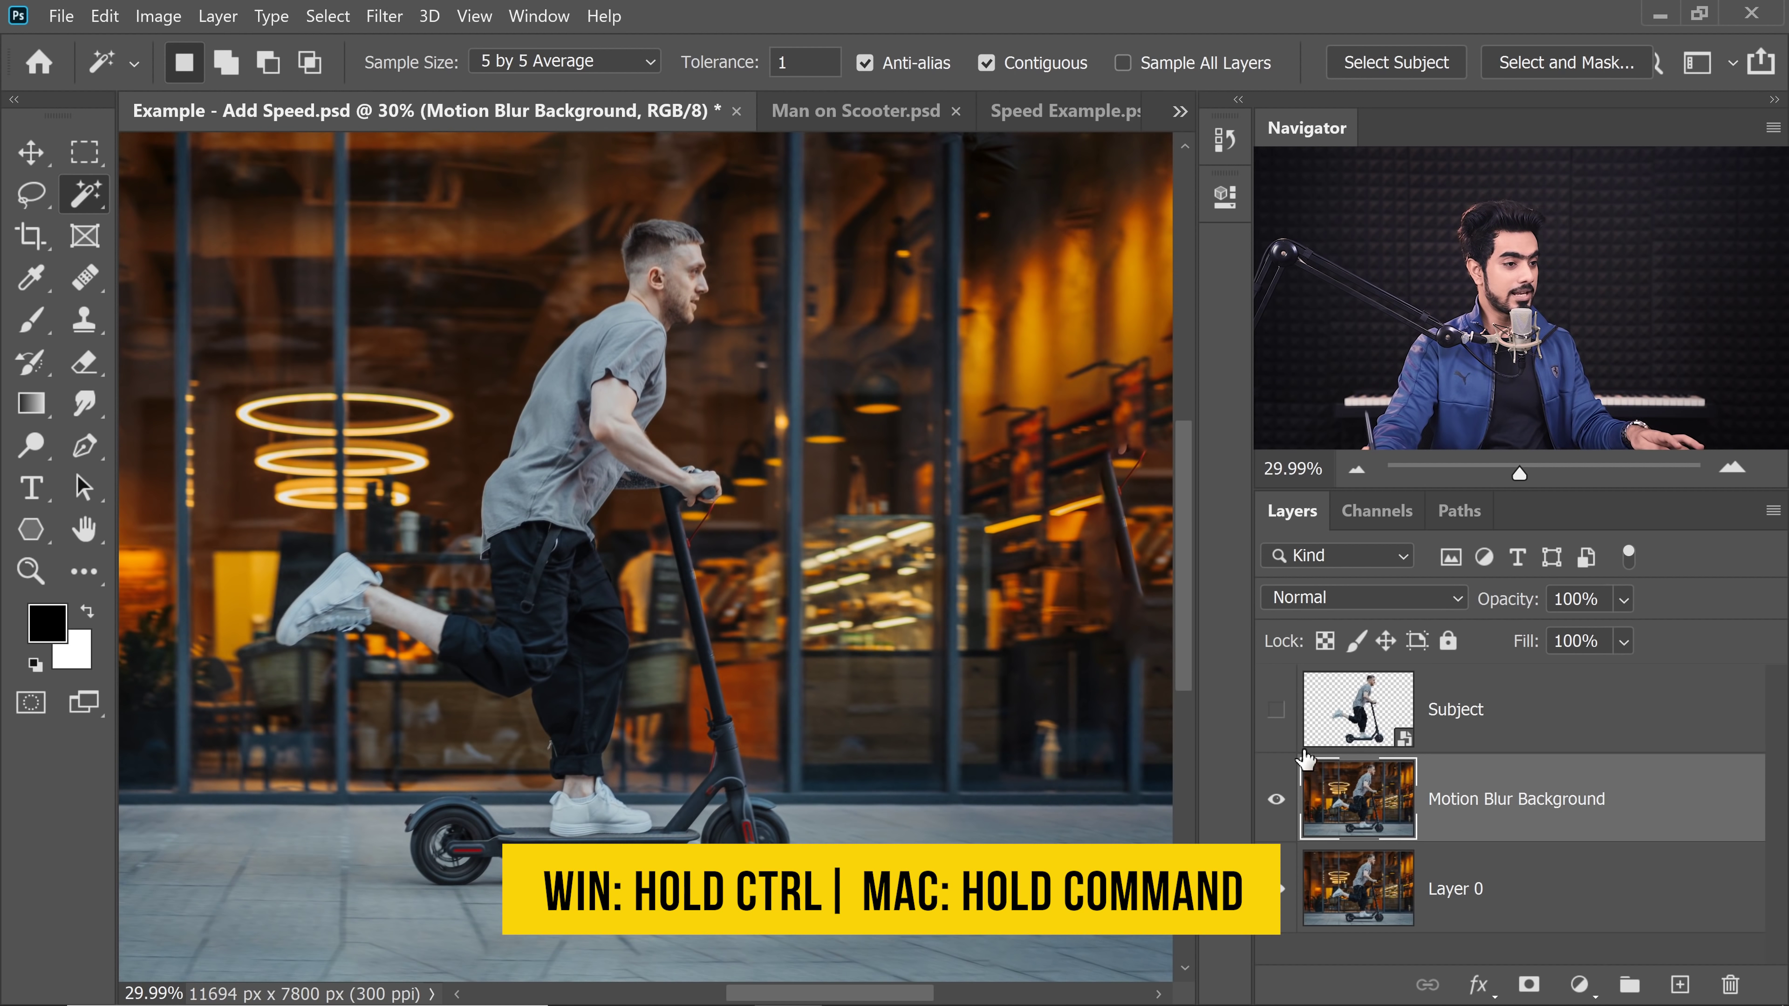
- Load the Subject layer's outline as a selection on the Motion Blur Background layer and check how tightly it follows the shirt edge
{"action": "left_click", "coordinate": [1364, 719], "text": "ctrl"}
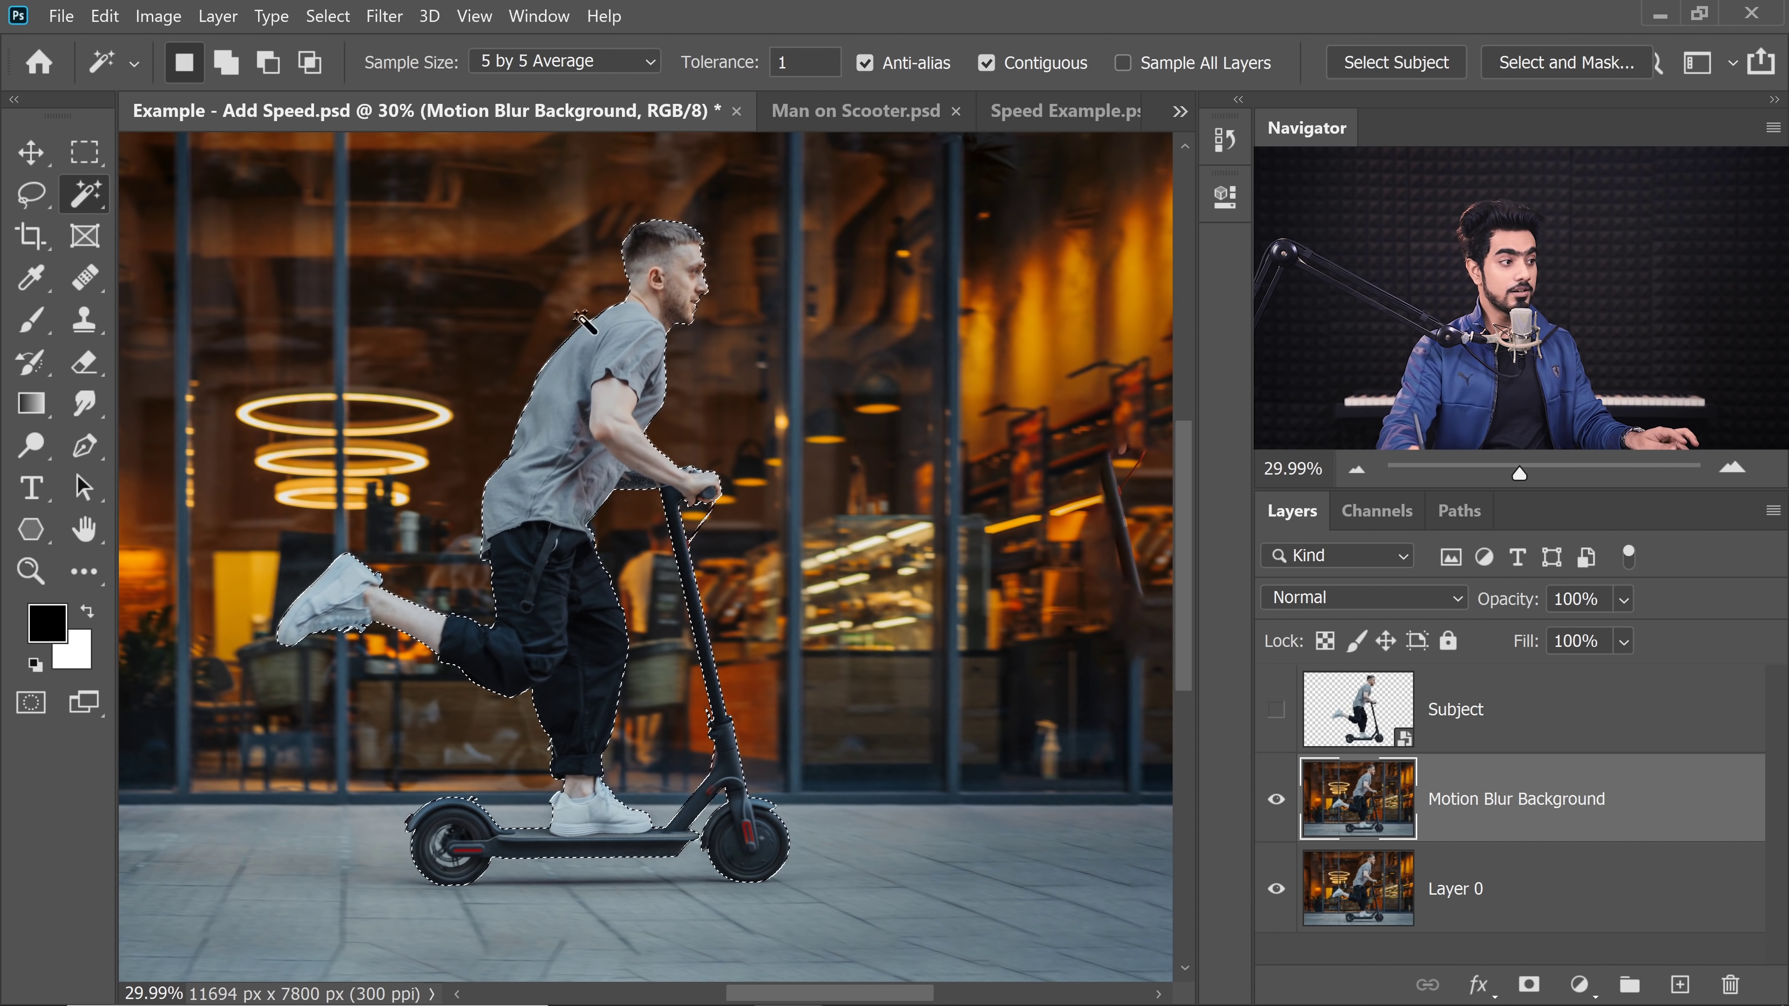
{"action": "left_click_drag", "start_coordinate": [485, 465], "coordinate": [568, 449]}
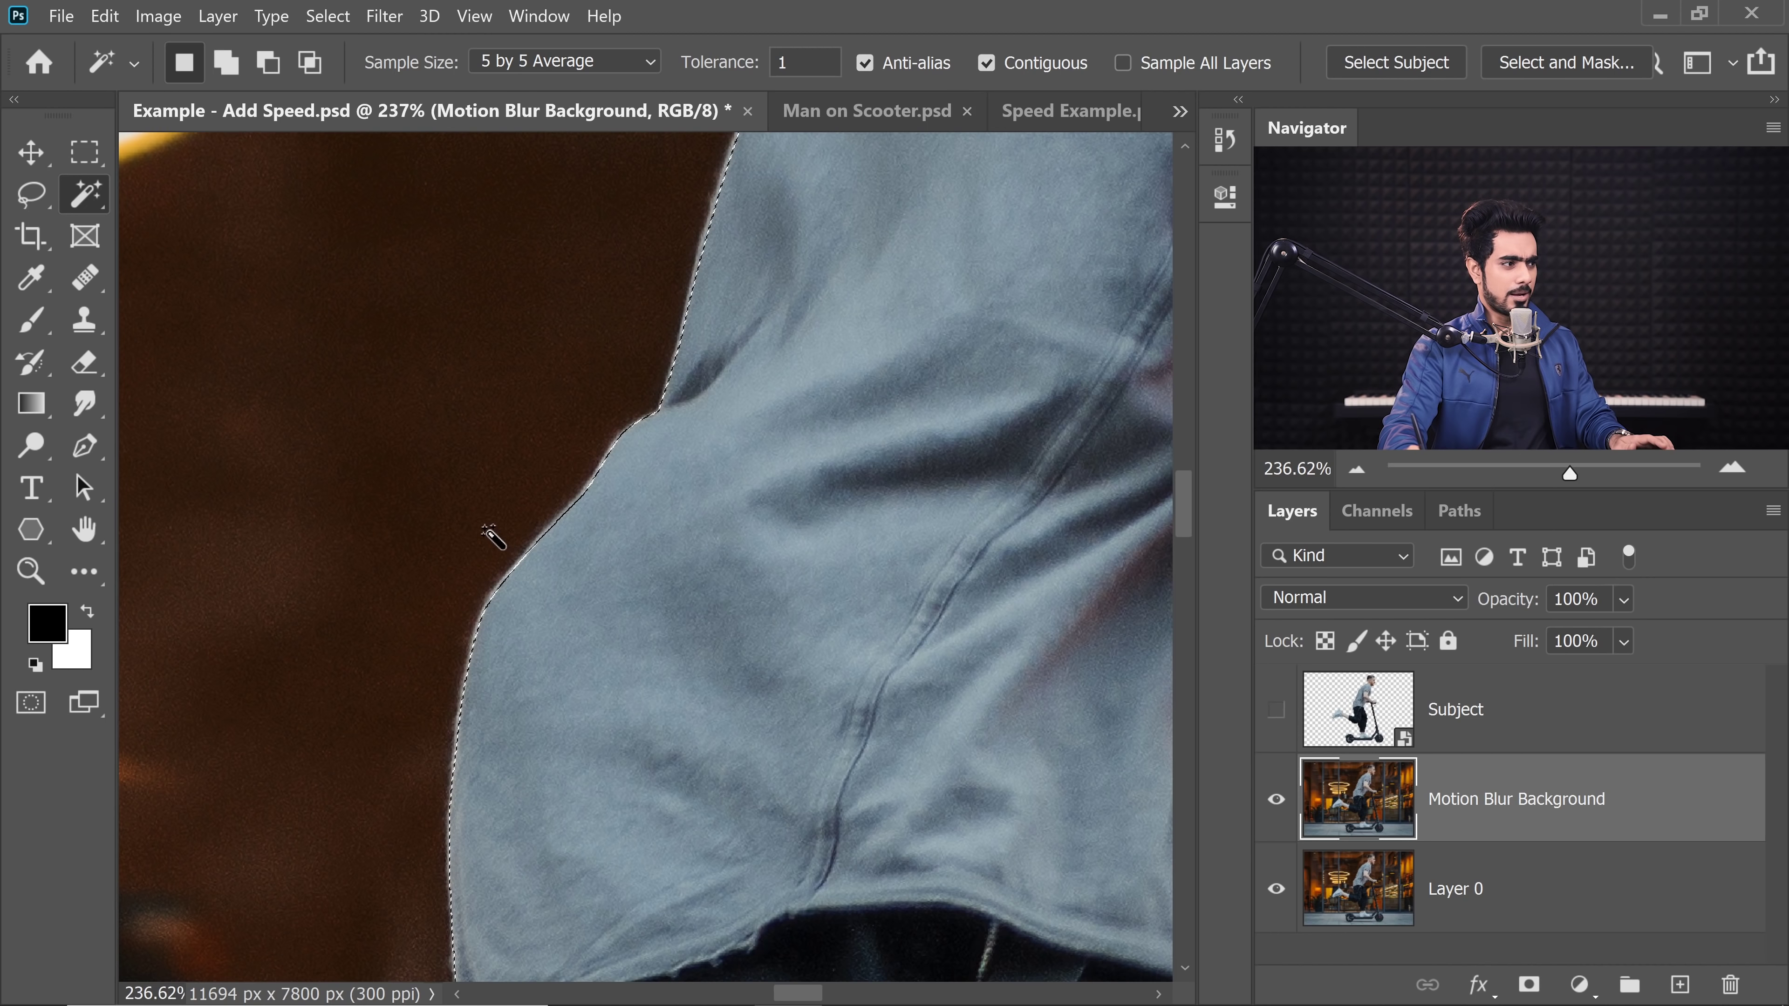
{"action": "left_click_drag", "start_coordinate": [537, 535], "coordinate": [593, 532]}
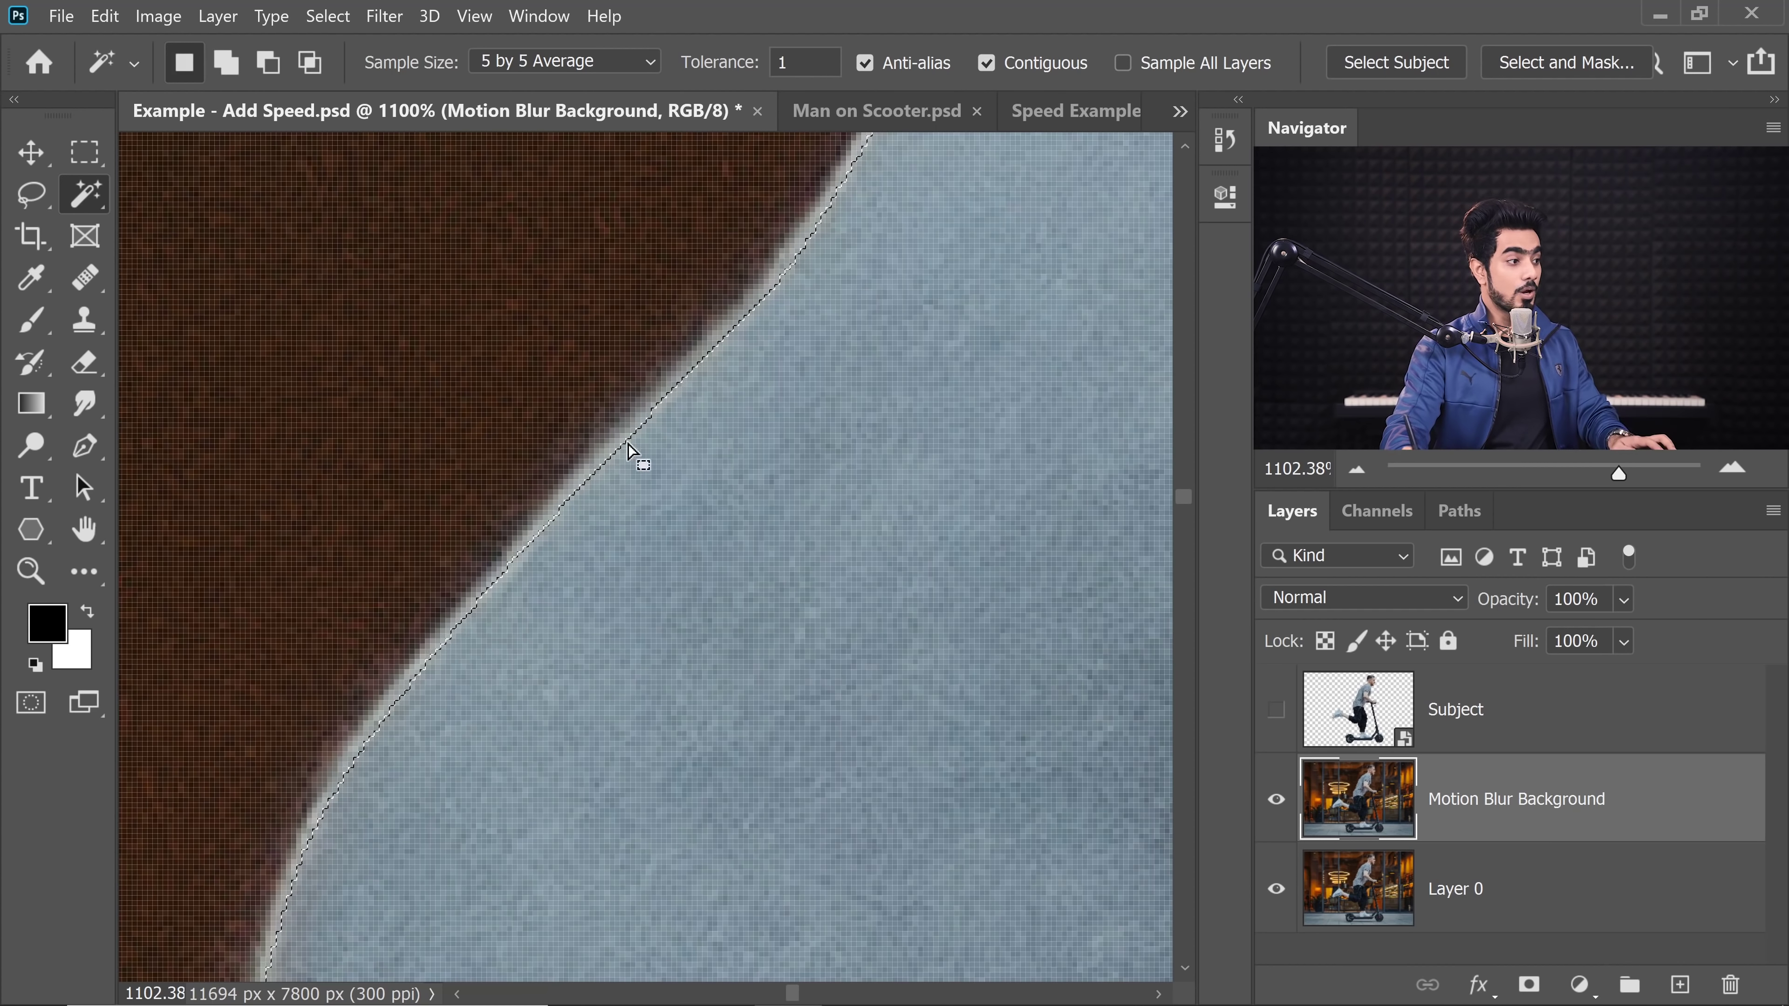
{"action": "left_click_drag", "start_coordinate": [636, 455], "coordinate": [558, 441]}
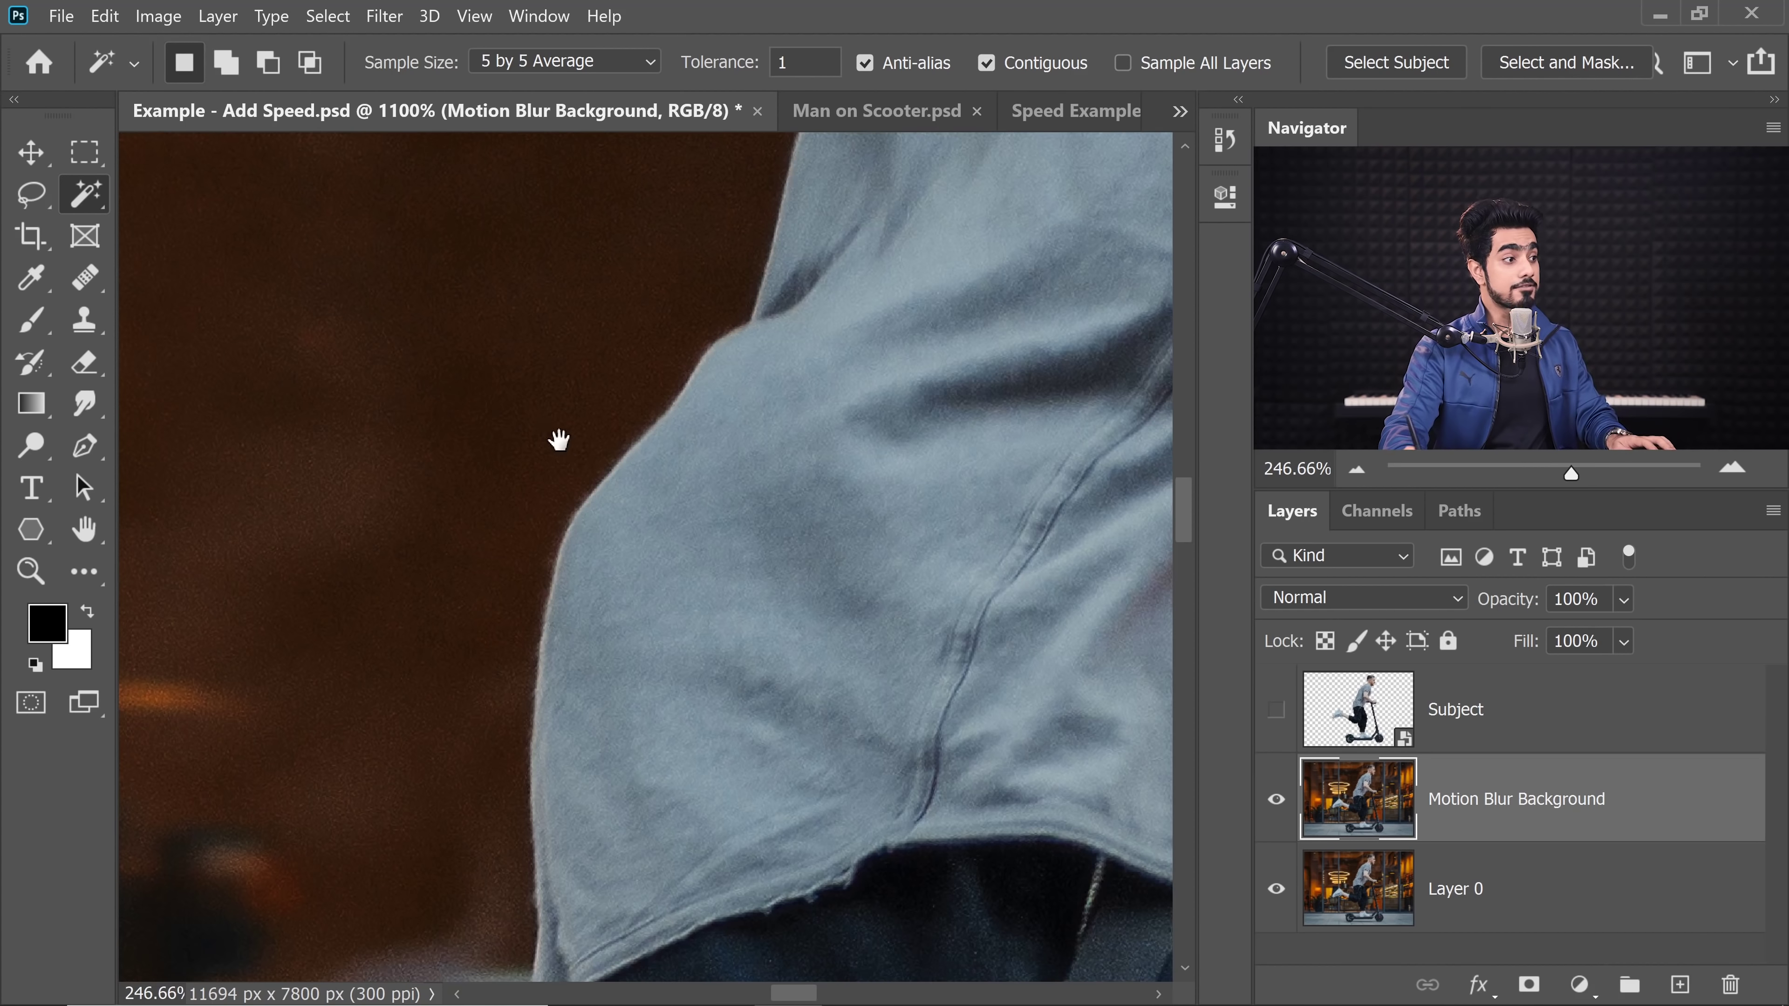
{"action": "left_click", "coordinate": [553, 440]}
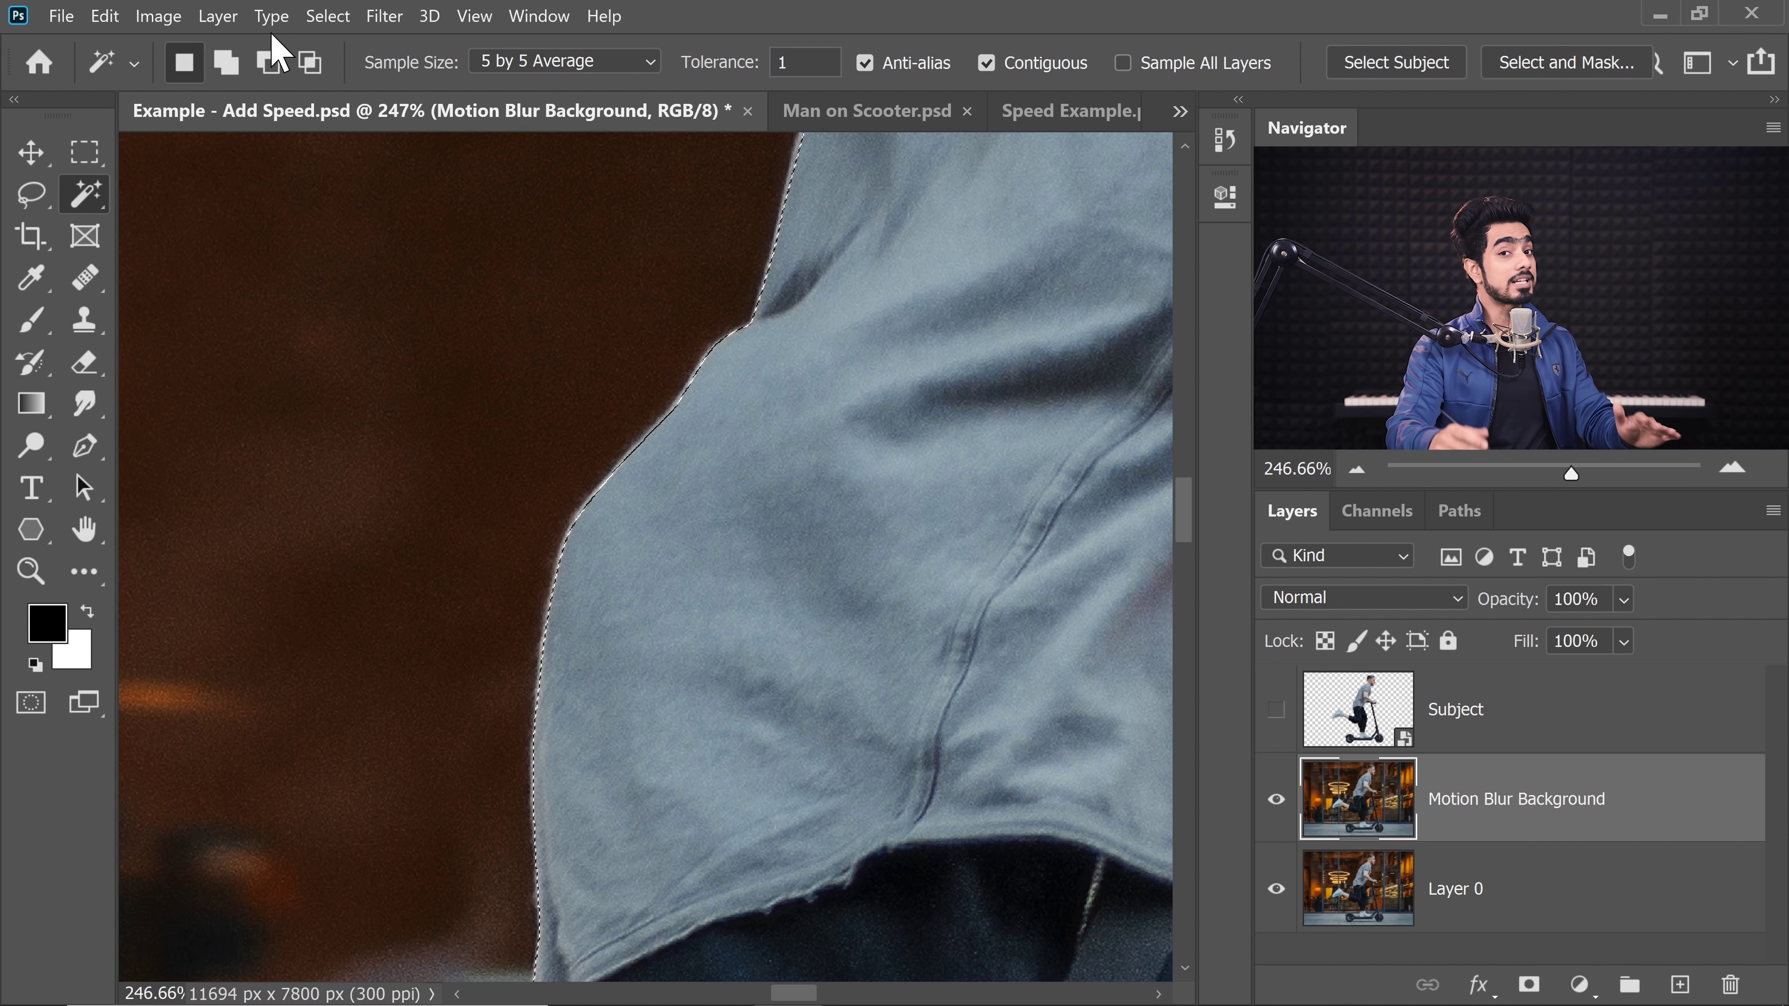
- Expand the selection of the man and scooter by 30 pixels
{"action": "left_click", "coordinate": [328, 16]}
{"action": "mouse_move", "coordinate": [359, 402]}
{"action": "left_click", "coordinate": [662, 456]}
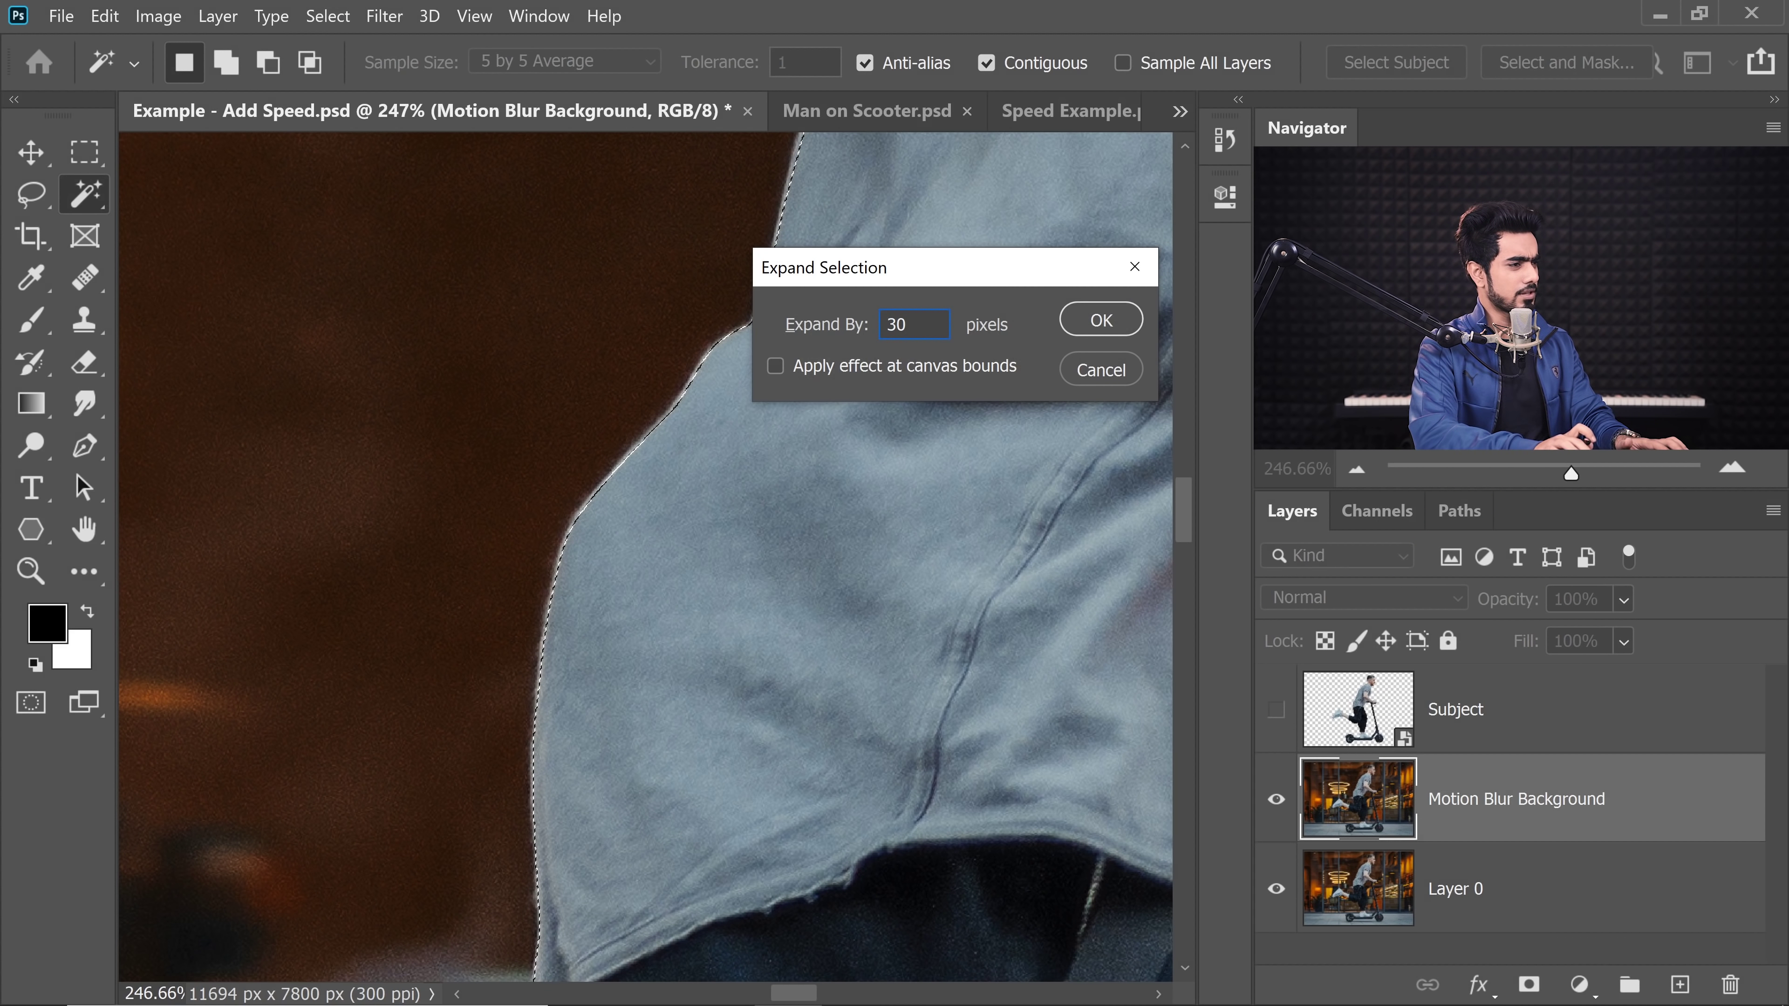
{"action": "key", "text": "Return"}
- Inspect the margin between the expanded selection and the man's clothes, legs and shoes and the scooter's wheels and stem
{"action": "scroll", "coordinate": [617, 630], "scroll_direction": "down", "scroll_amount": 4}
{"action": "left_click_drag", "start_coordinate": [619, 659], "coordinate": [439, 398]}
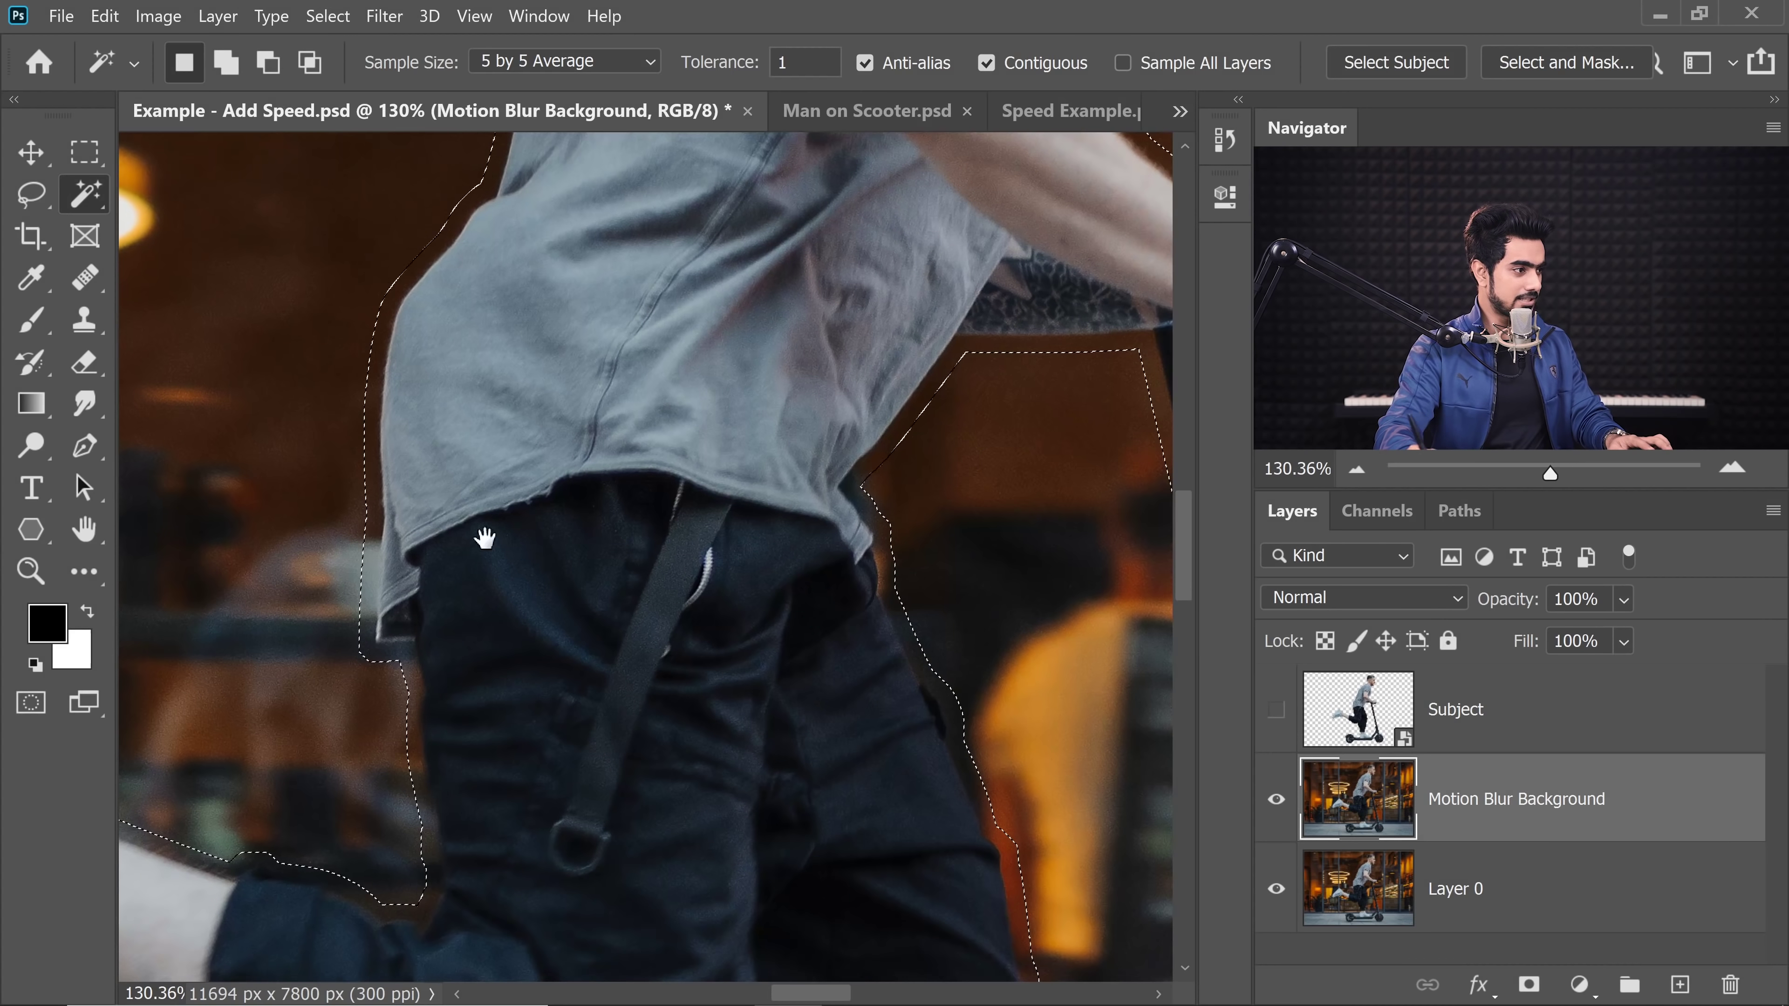
{"action": "left_click_drag", "start_coordinate": [455, 735], "coordinate": [798, 568]}
{"action": "left_click_drag", "start_coordinate": [329, 573], "coordinate": [556, 574]}
{"action": "left_click_drag", "start_coordinate": [631, 759], "coordinate": [363, 496]}
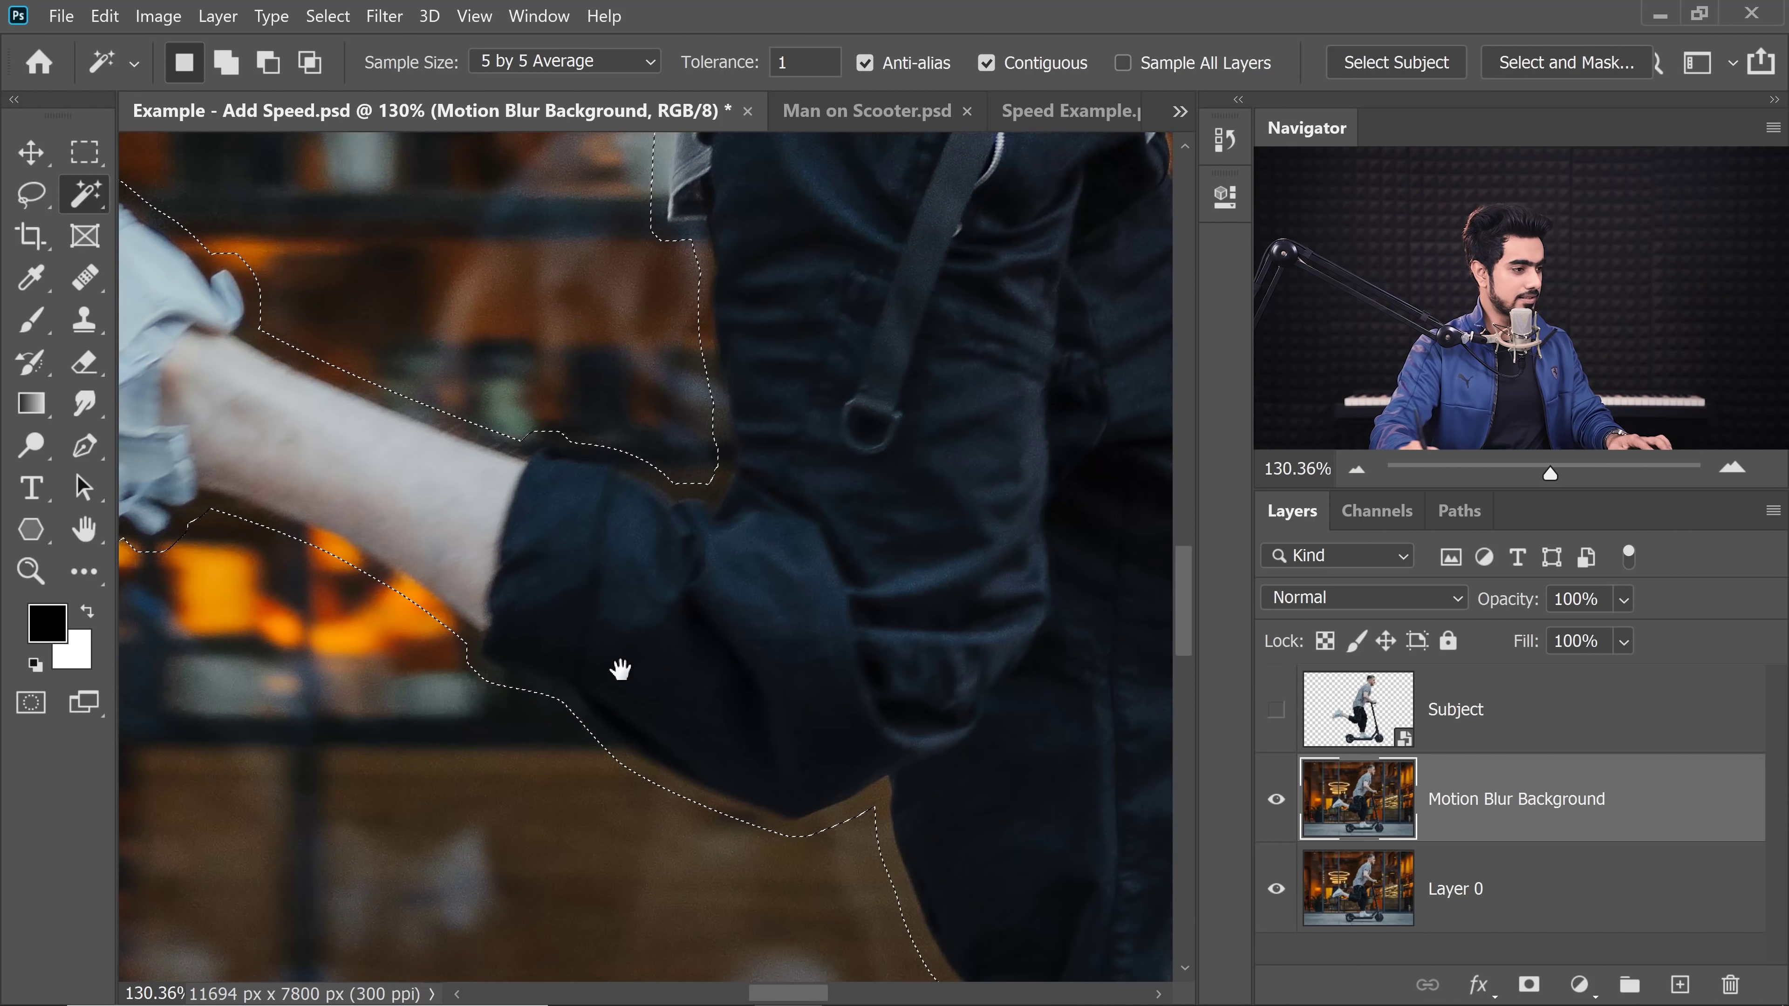
{"action": "left_click_drag", "start_coordinate": [855, 799], "coordinate": [471, 511]}
{"action": "left_click_drag", "start_coordinate": [789, 703], "coordinate": [752, 514]}
{"action": "left_click_drag", "start_coordinate": [597, 858], "coordinate": [629, 737]}
{"action": "left_click_drag", "start_coordinate": [507, 738], "coordinate": [842, 563]}
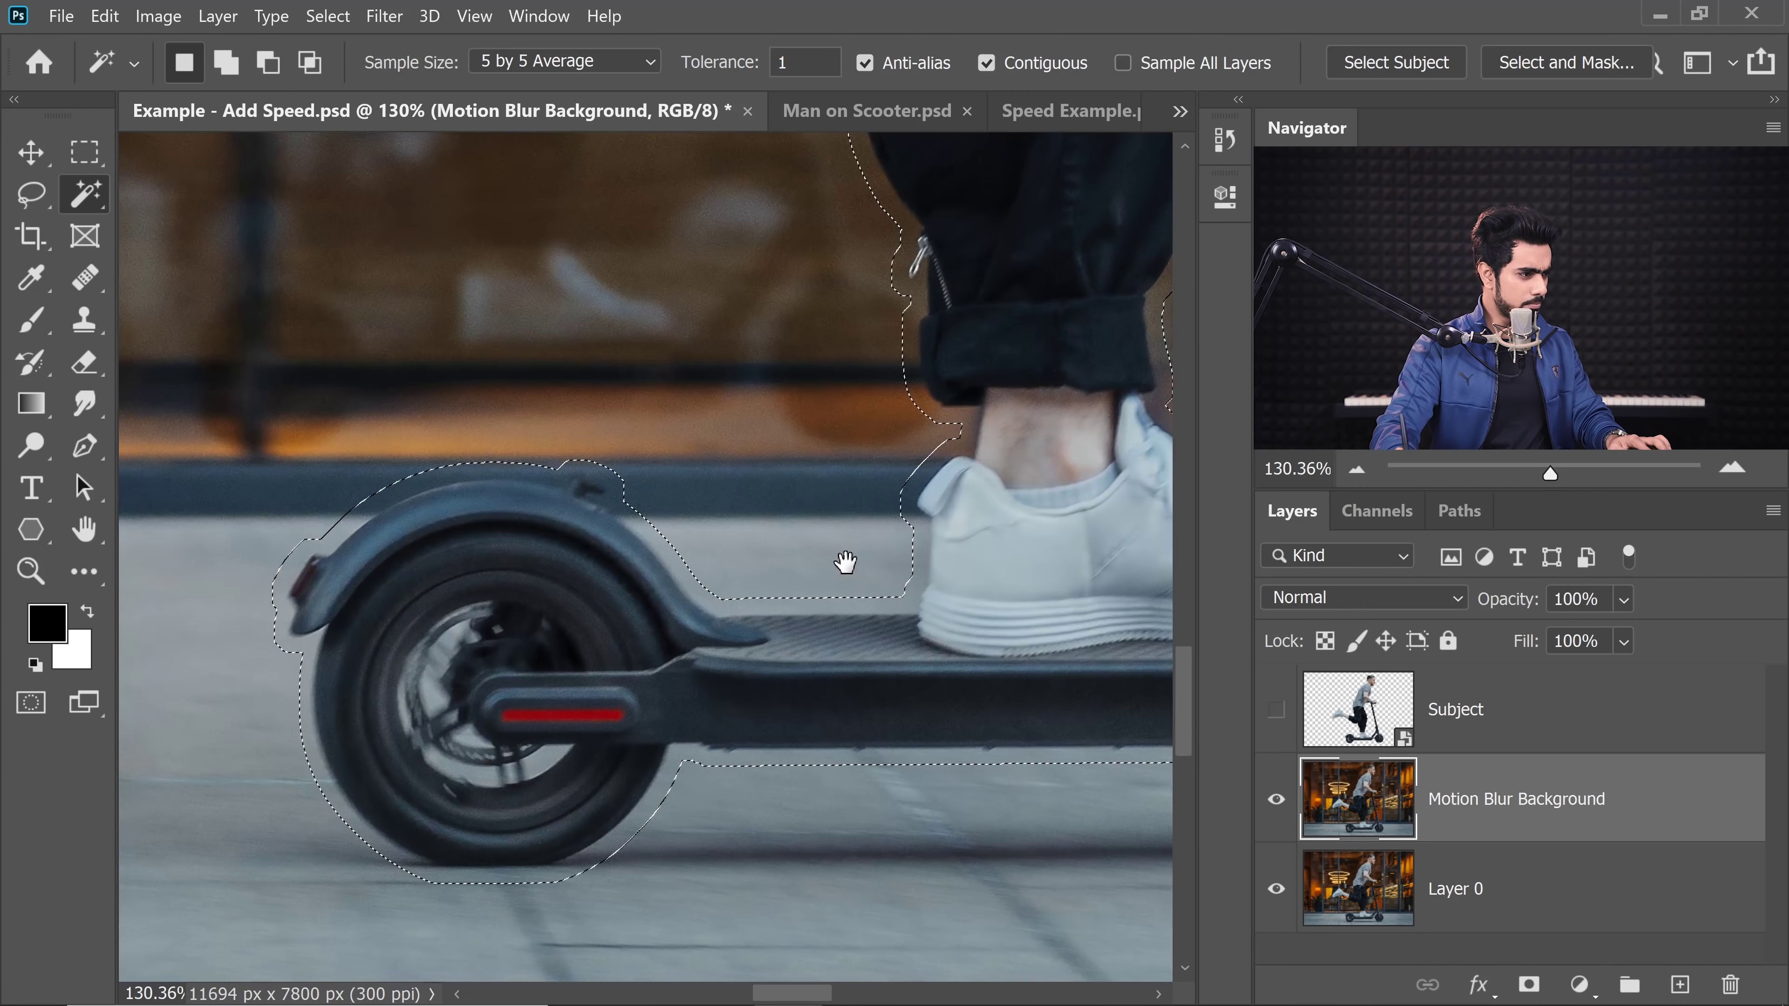
{"action": "left_click_drag", "start_coordinate": [568, 795], "coordinate": [623, 798]}
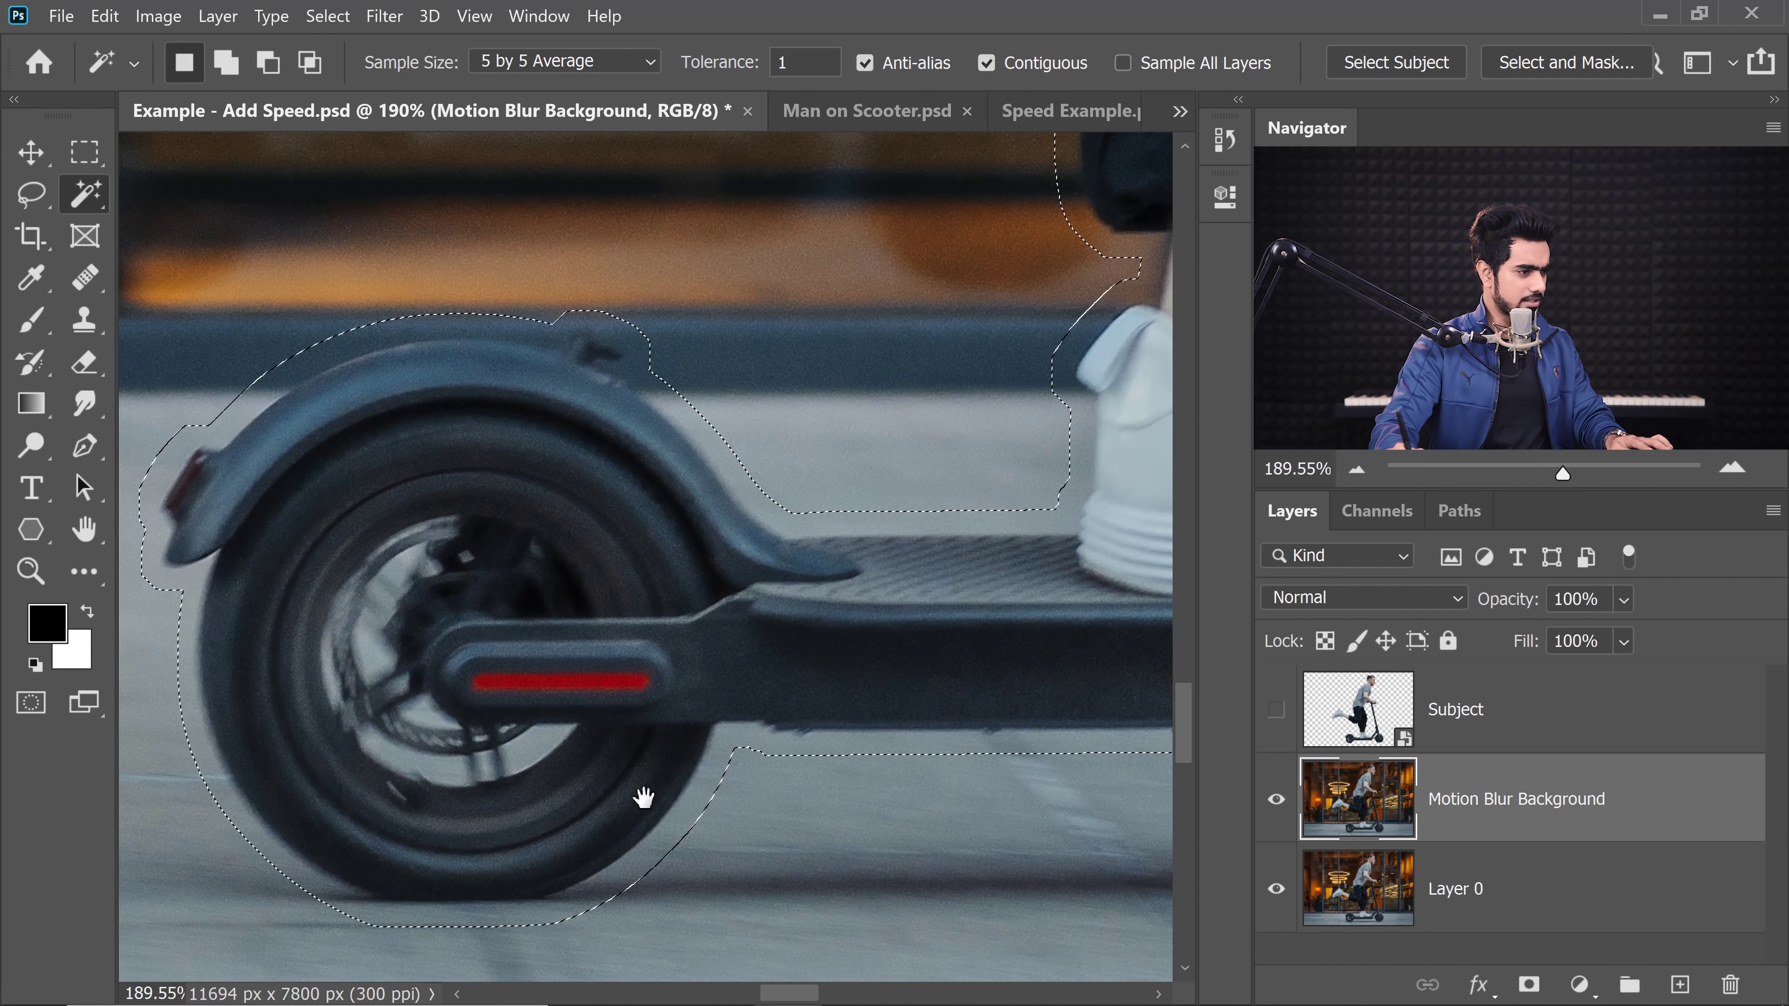
{"action": "left_click_drag", "start_coordinate": [793, 686], "coordinate": [719, 686]}
{"action": "left_click_drag", "start_coordinate": [855, 627], "coordinate": [431, 674]}
{"action": "left_click_drag", "start_coordinate": [810, 361], "coordinate": [599, 548]}
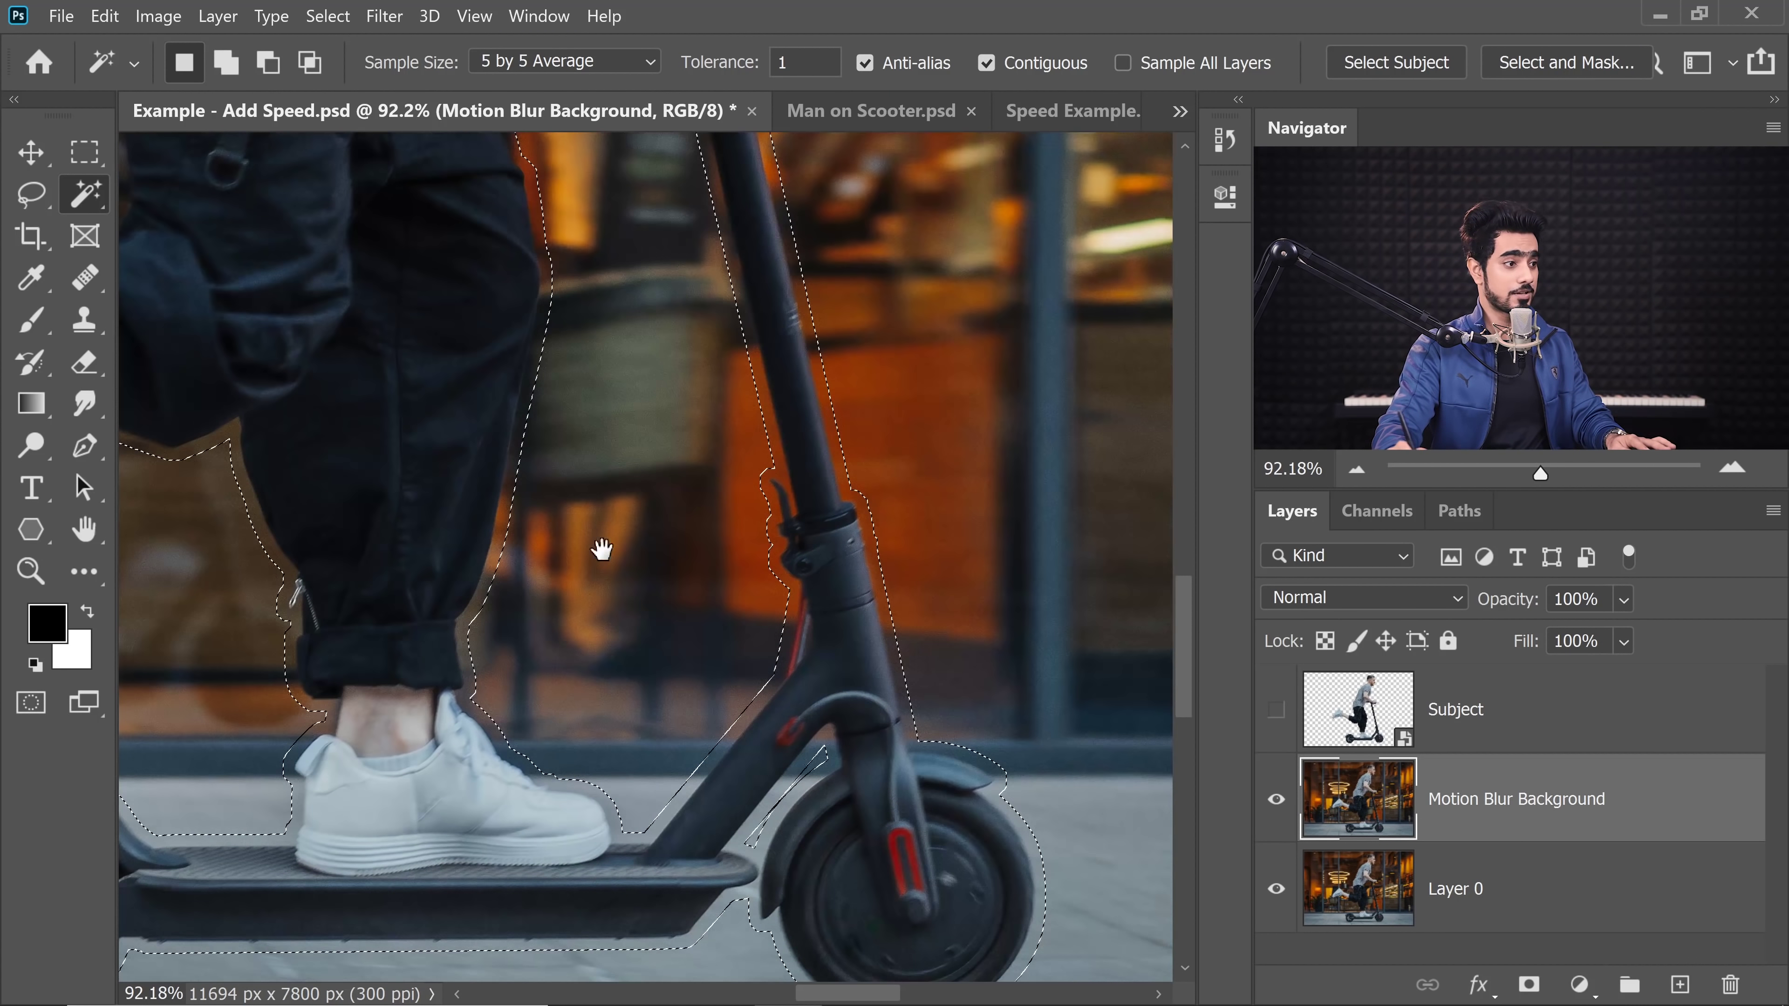
{"action": "left_click_drag", "start_coordinate": [447, 340], "coordinate": [555, 543]}
{"action": "left_click_drag", "start_coordinate": [527, 169], "coordinate": [562, 542]}
{"action": "left_click_drag", "start_coordinate": [530, 360], "coordinate": [558, 572]}
{"action": "key", "text": "ctrl+0"}
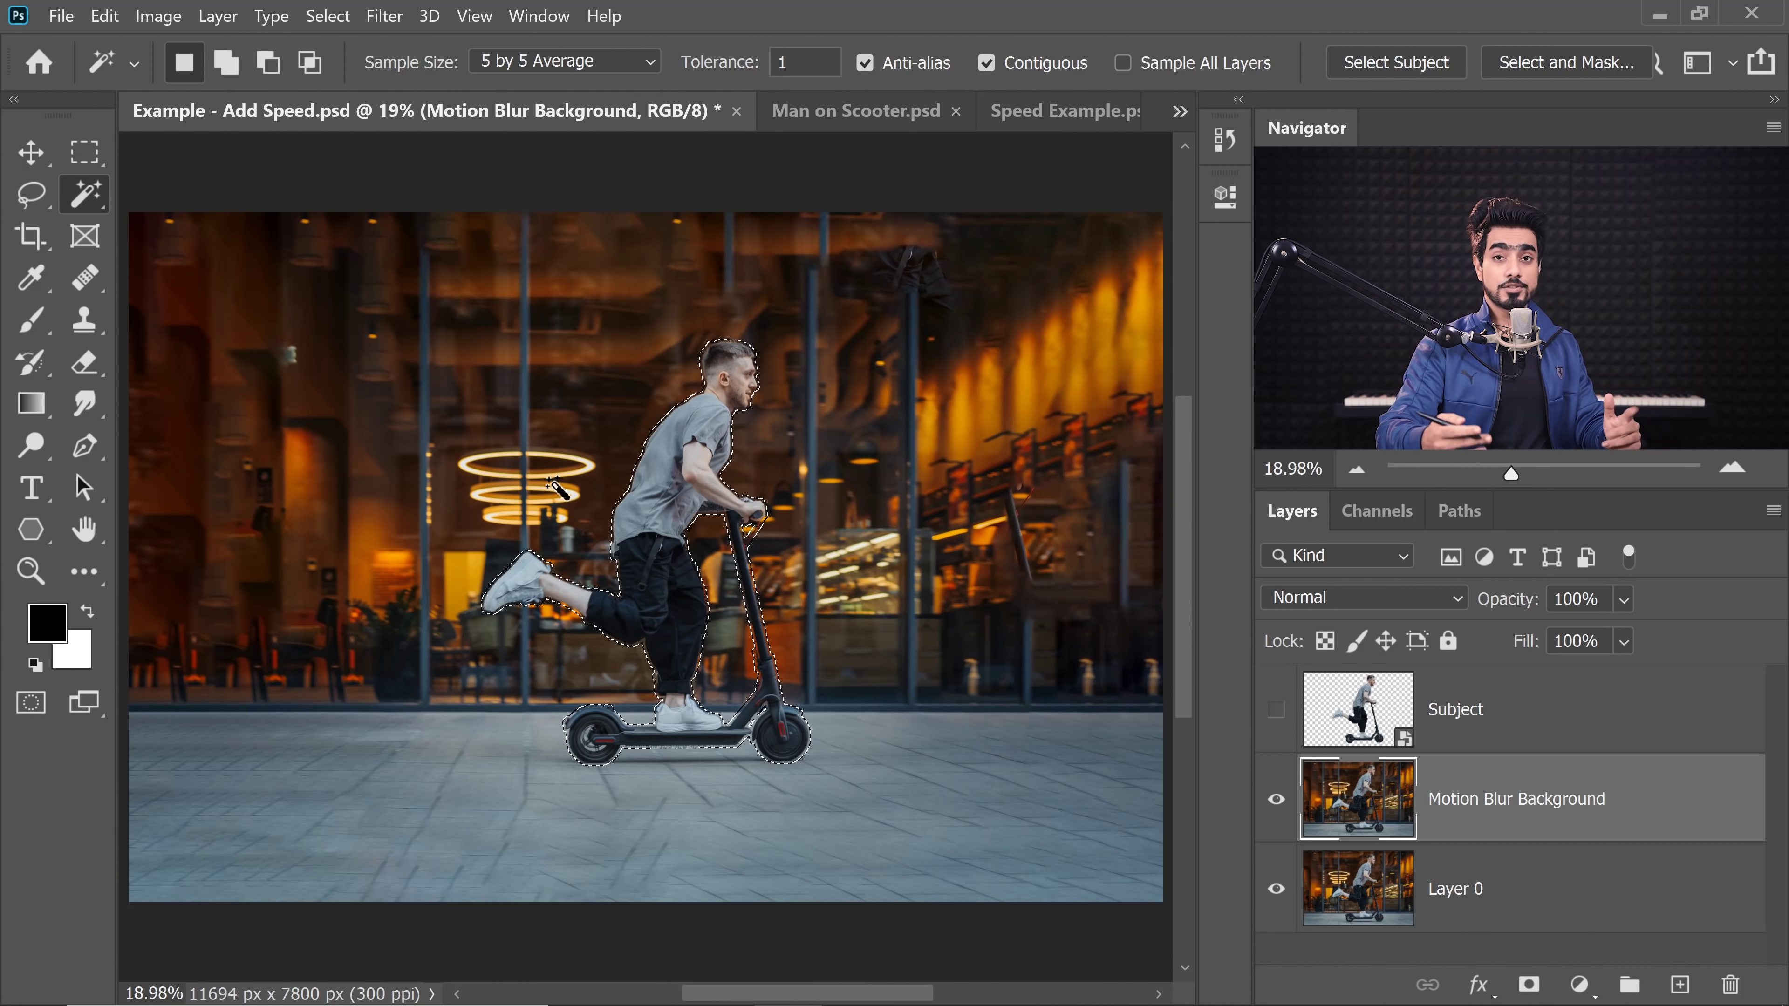
- Try removing the selected man and scooter using the Content-Aware Fill workspace with output to the current layer, and deselect
{"action": "left_click", "coordinate": [156, 17]}
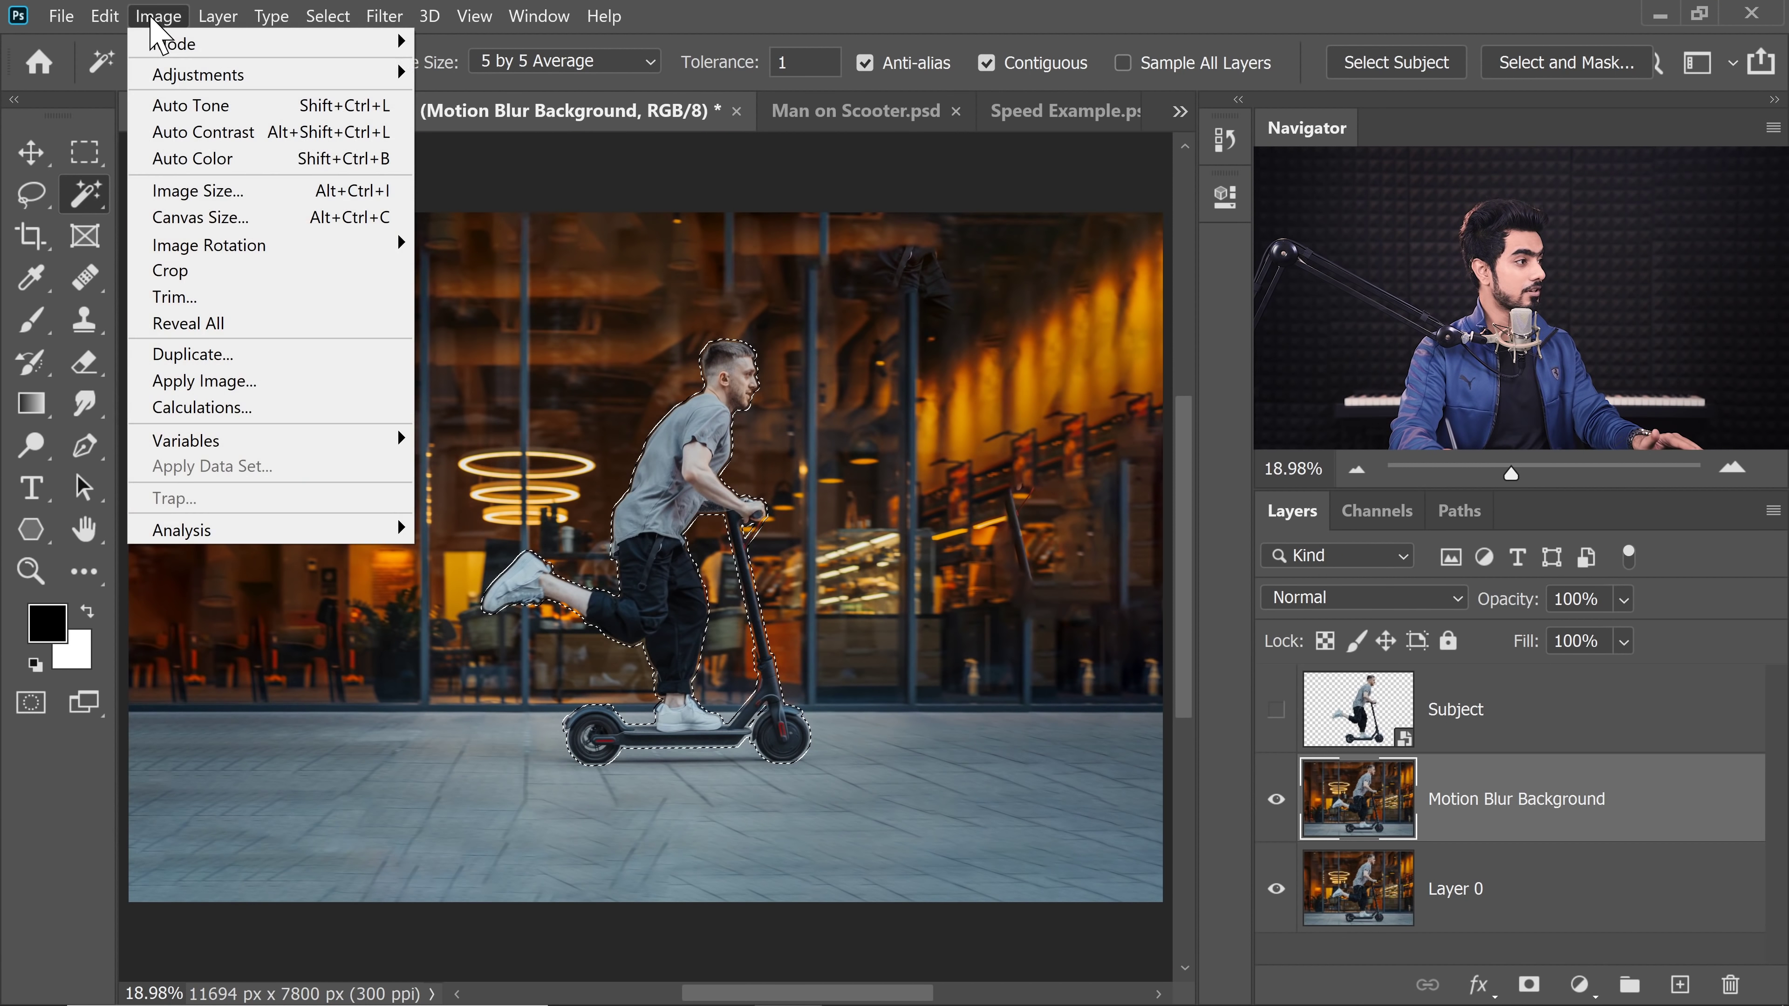
{"action": "left_click", "coordinate": [155, 17]}
{"action": "left_click", "coordinate": [106, 17]}
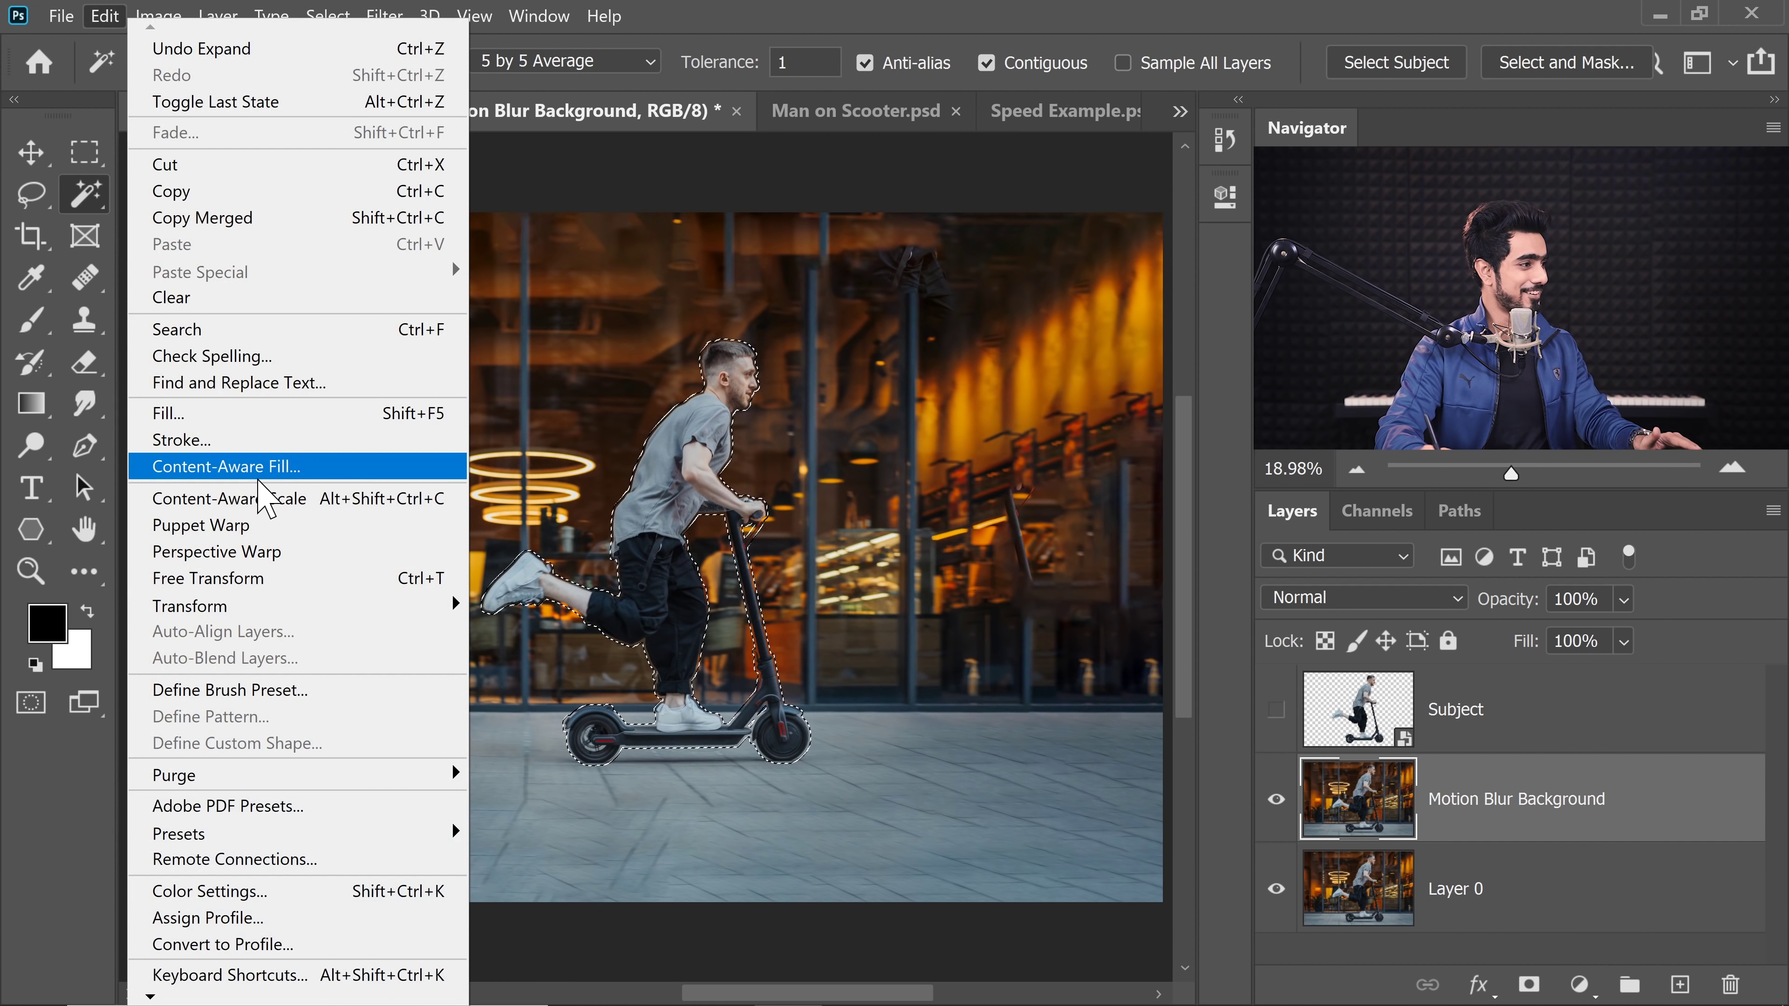
{"action": "left_click", "coordinate": [260, 465]}
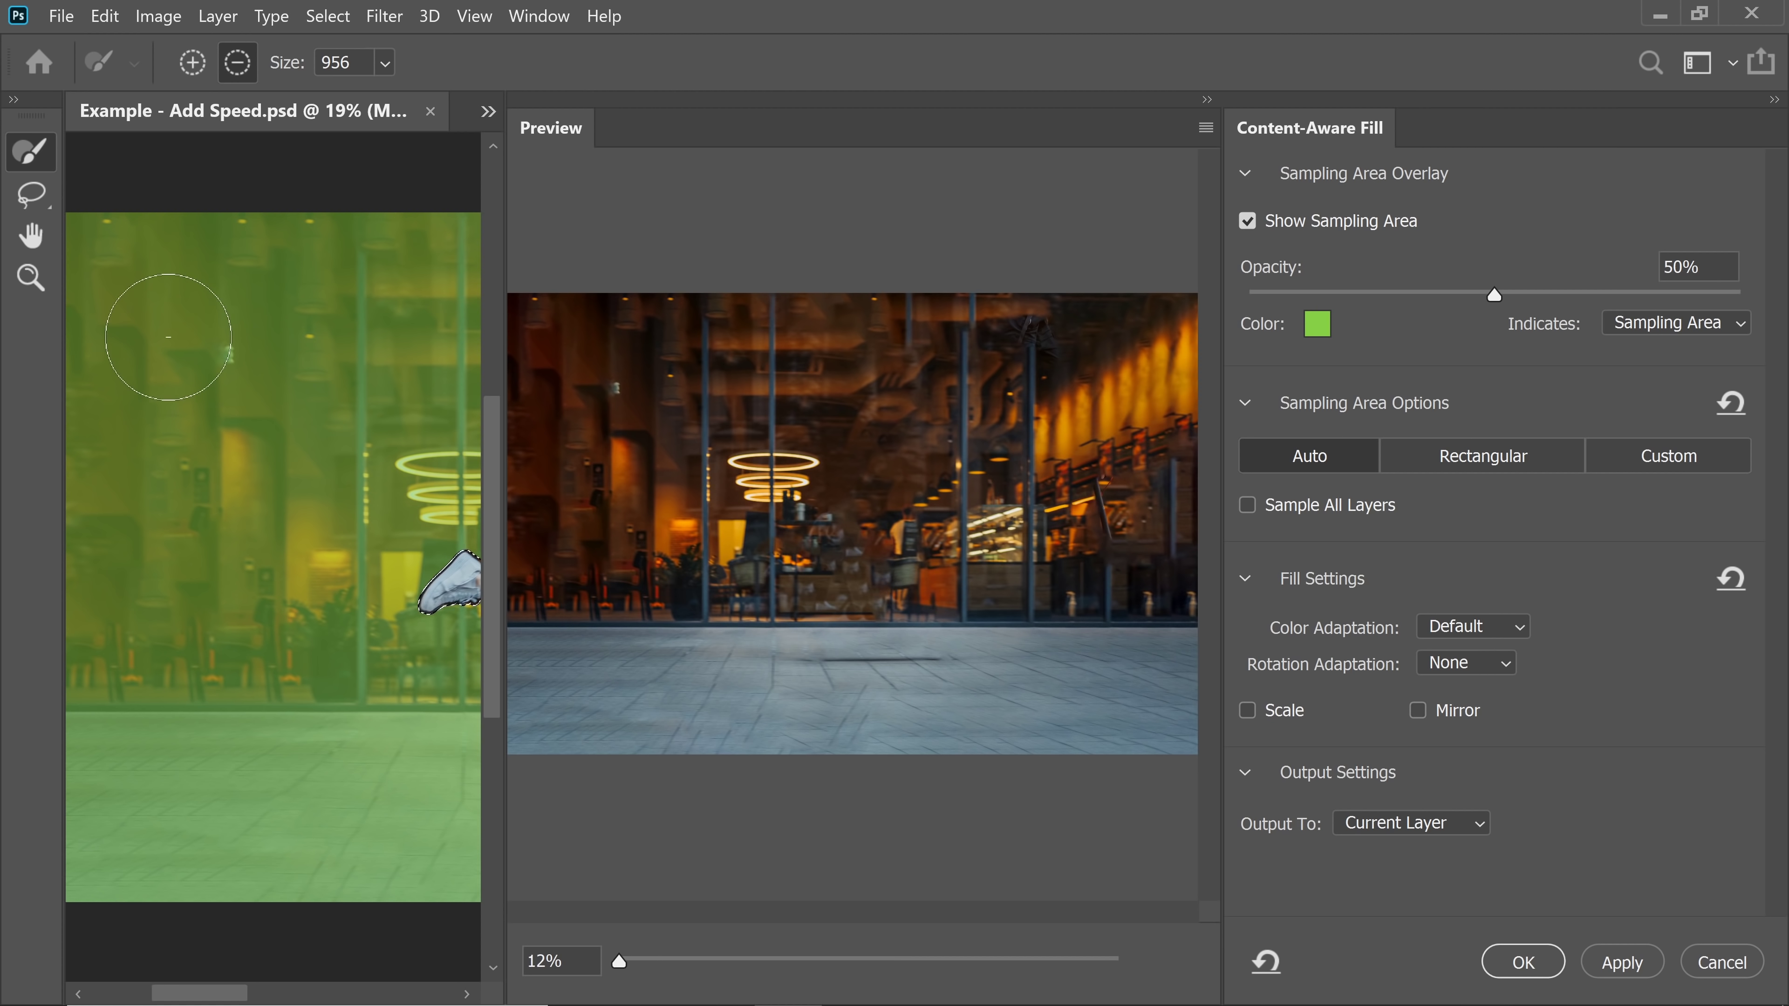
{"action": "scroll", "coordinate": [167, 337], "scroll_direction": "down", "scroll_amount": 1}
{"action": "left_click_drag", "start_coordinate": [408, 611], "coordinate": [224, 639]}
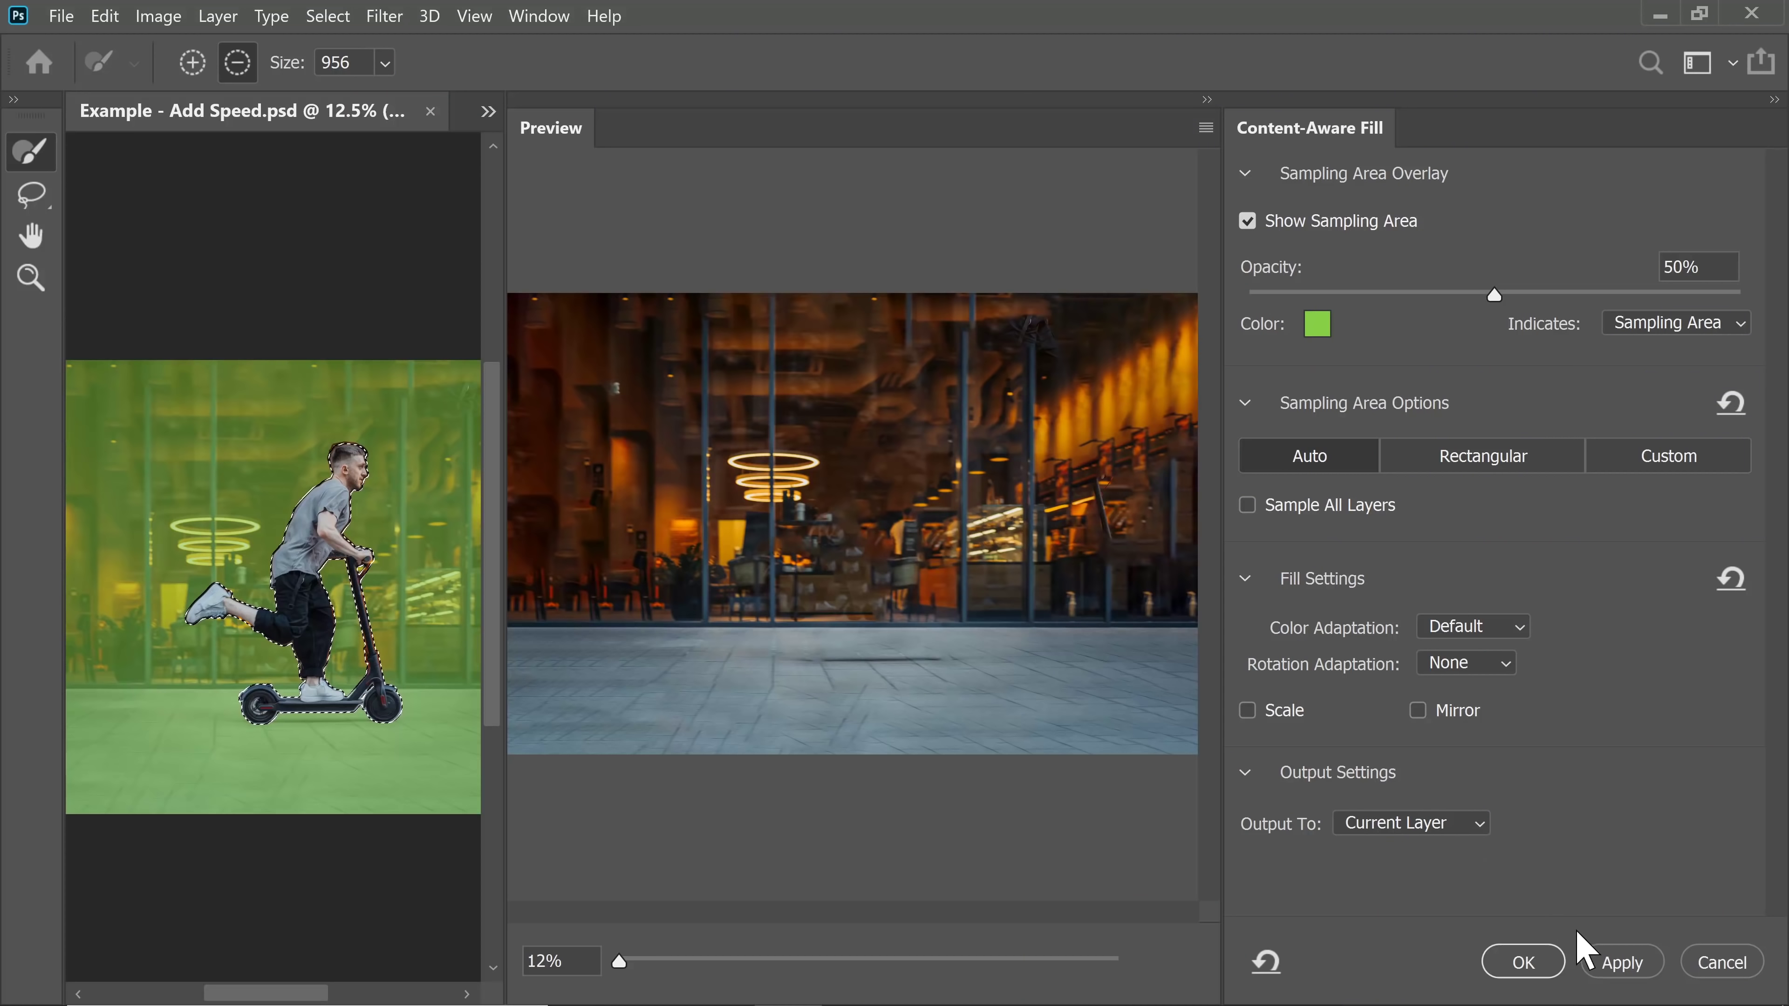
{"action": "left_click", "coordinate": [1523, 963]}
{"action": "key", "text": "ctrl+d"}
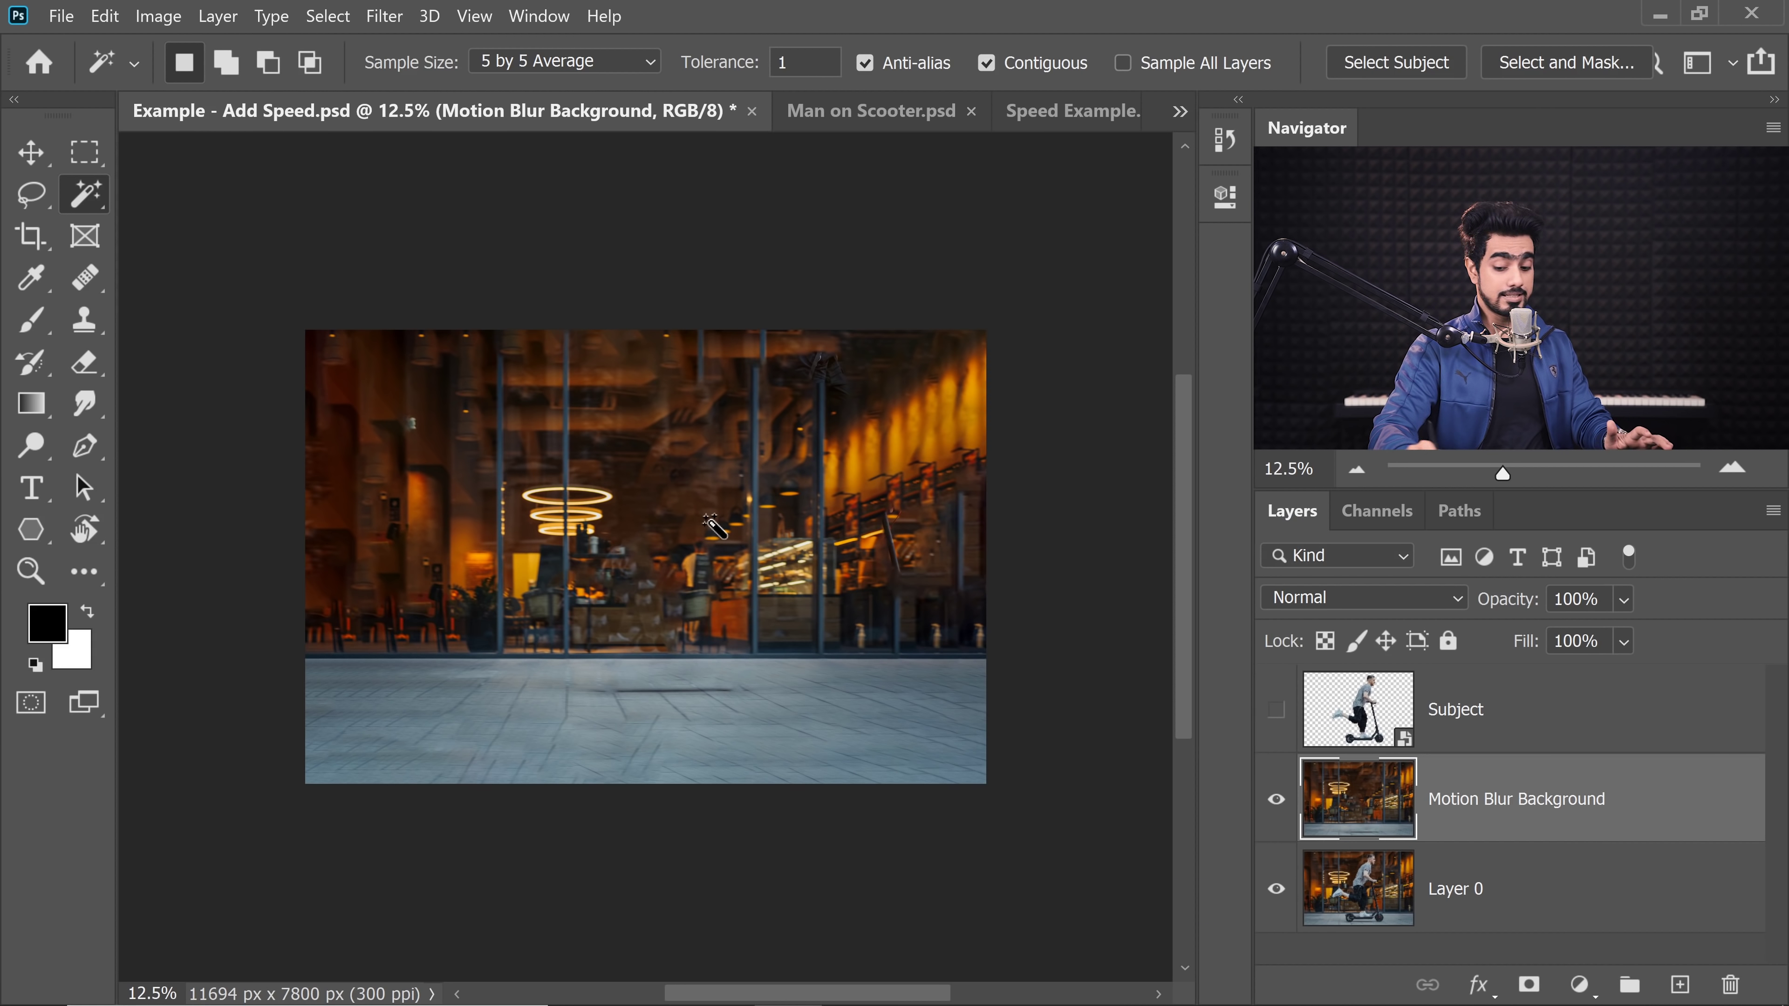
{"action": "scroll", "coordinate": [708, 550], "scroll_direction": "up", "scroll_amount": 2}
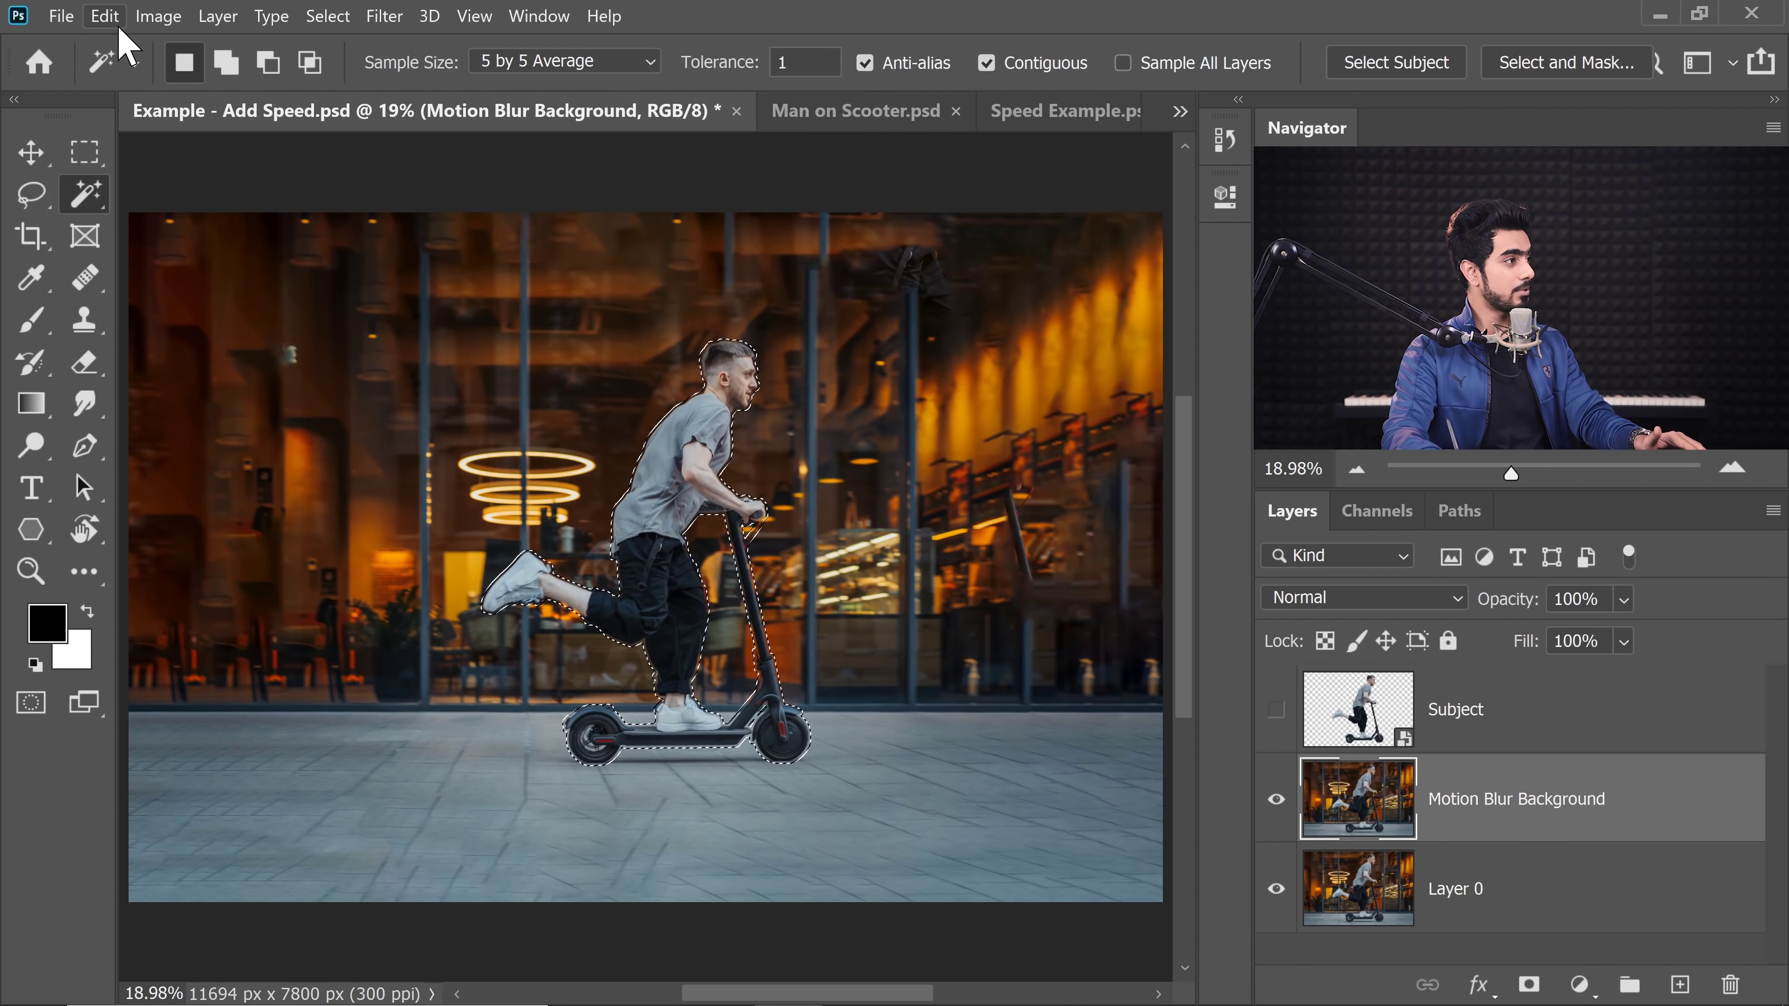
- Try the Fill command with Content-Aware contents on the selected man and scooter, and undo that fill
{"action": "left_click", "coordinate": [104, 16]}
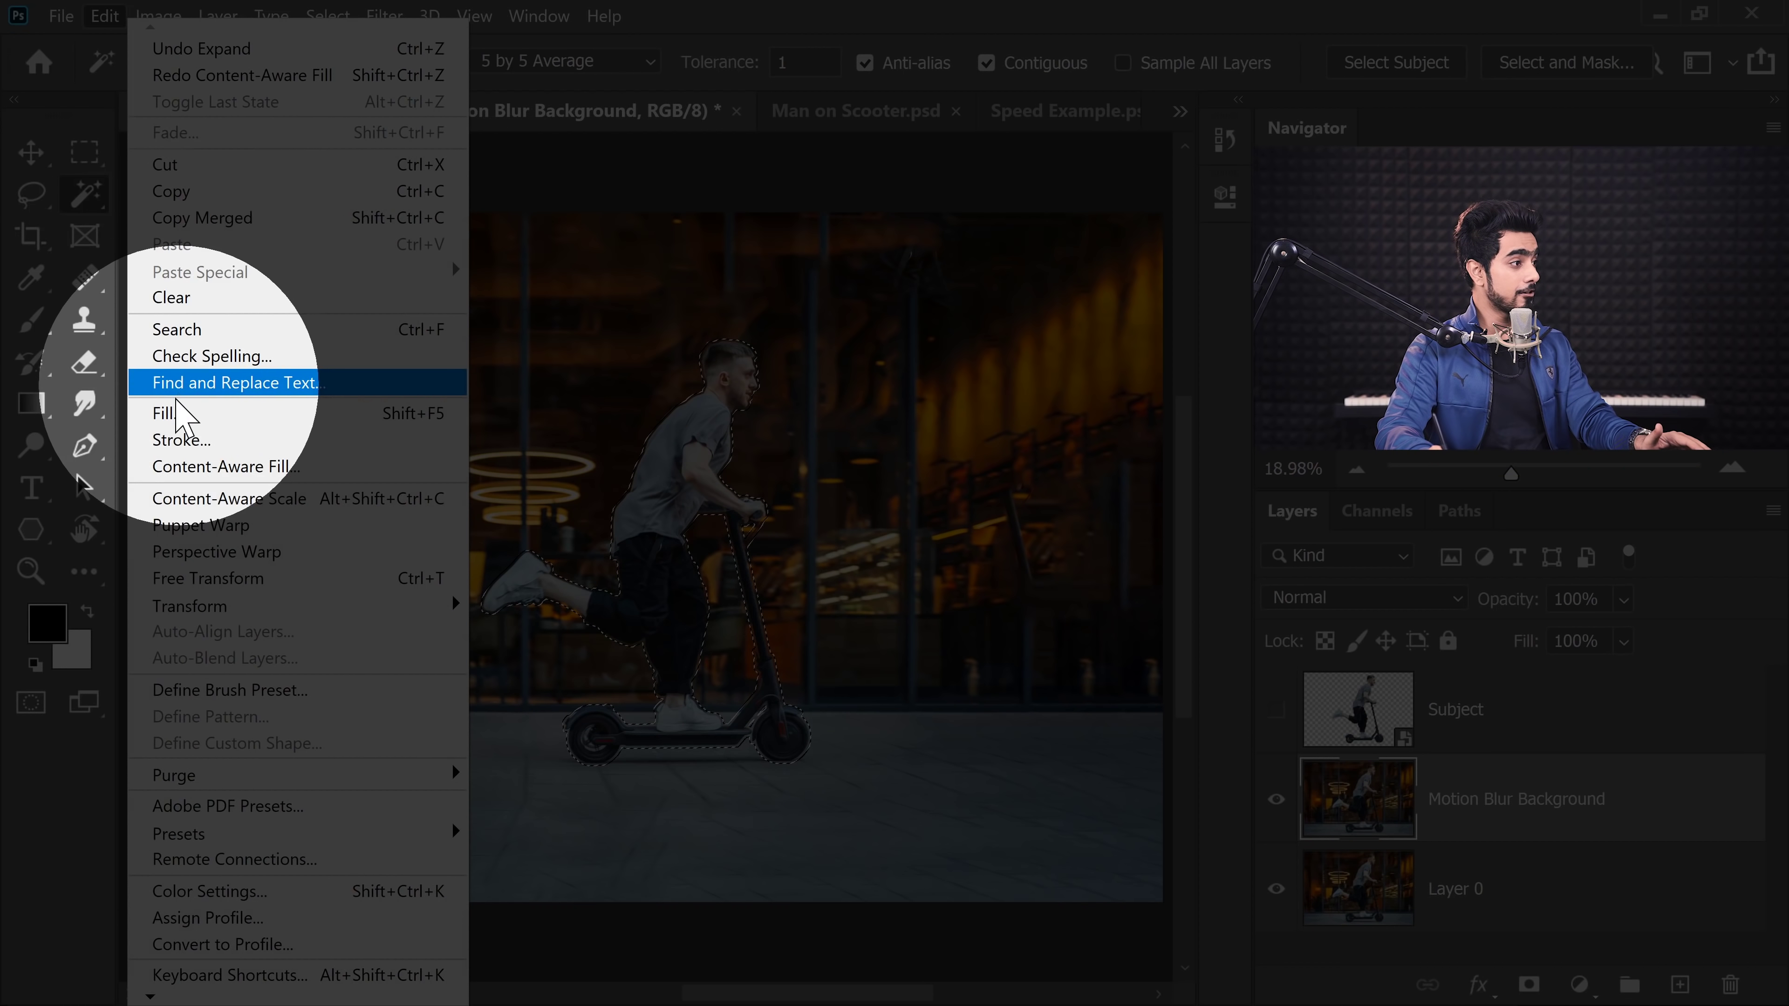
{"action": "left_click", "coordinate": [169, 413]}
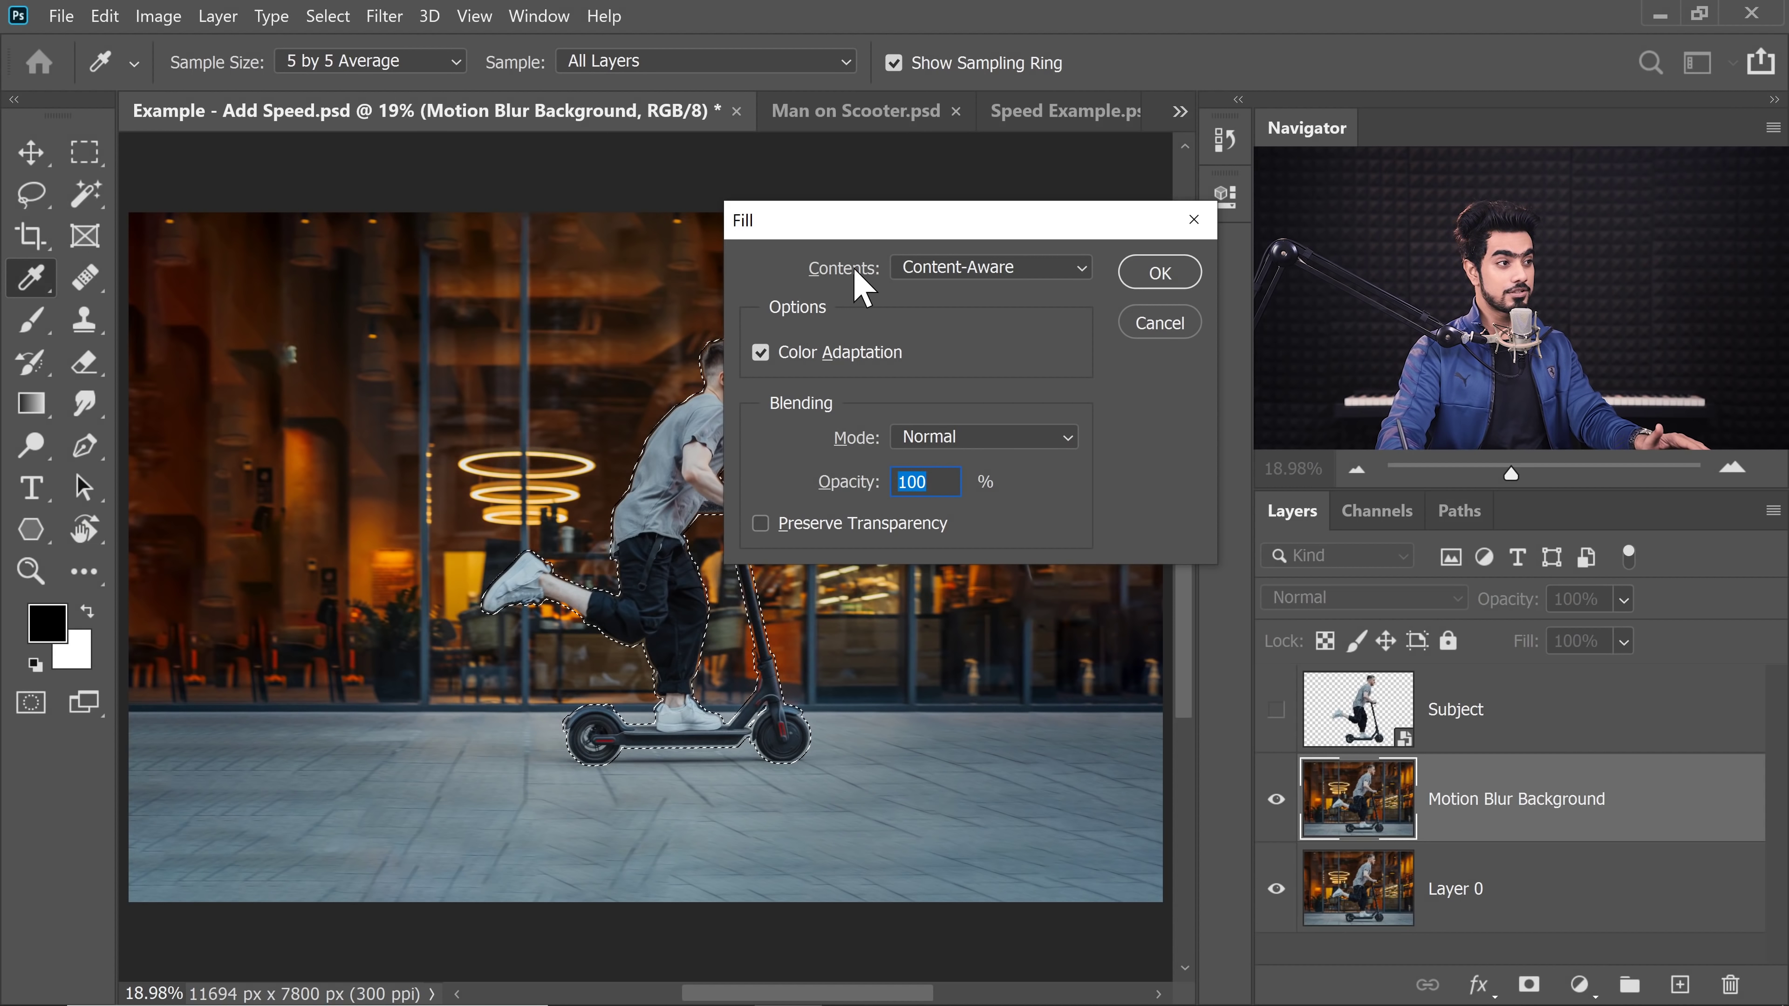
{"action": "left_click", "coordinate": [942, 268]}
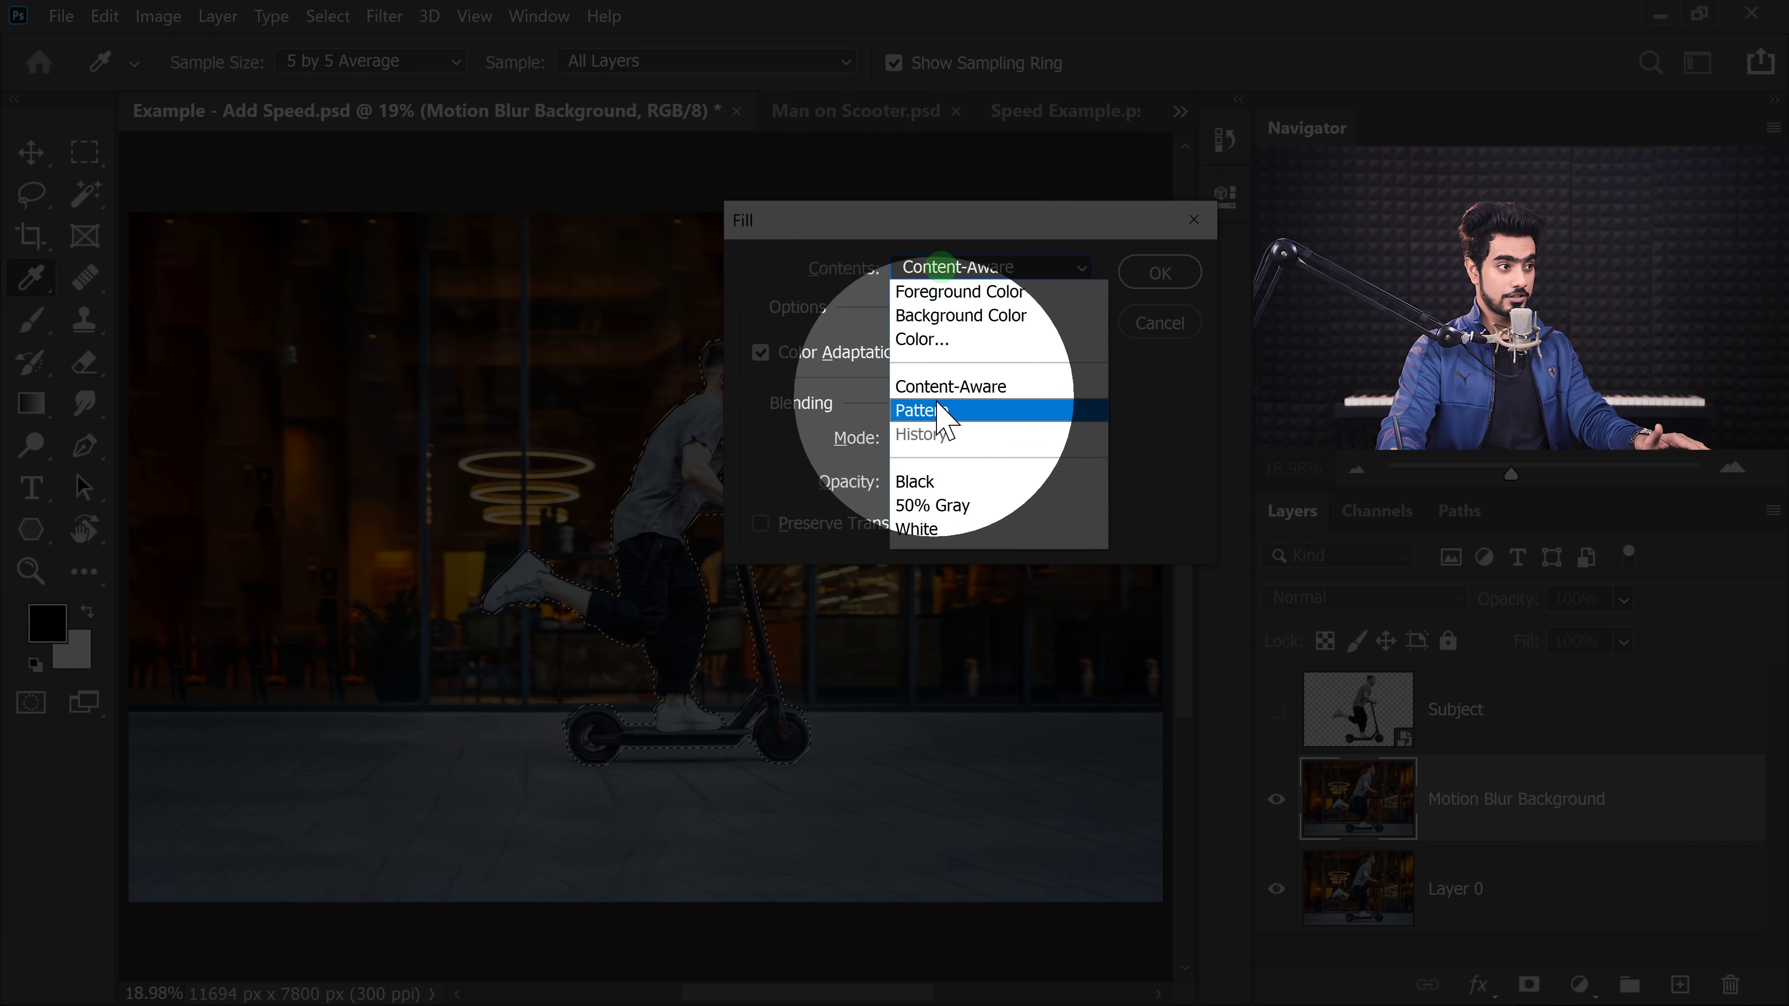
{"action": "left_click", "coordinate": [941, 391]}
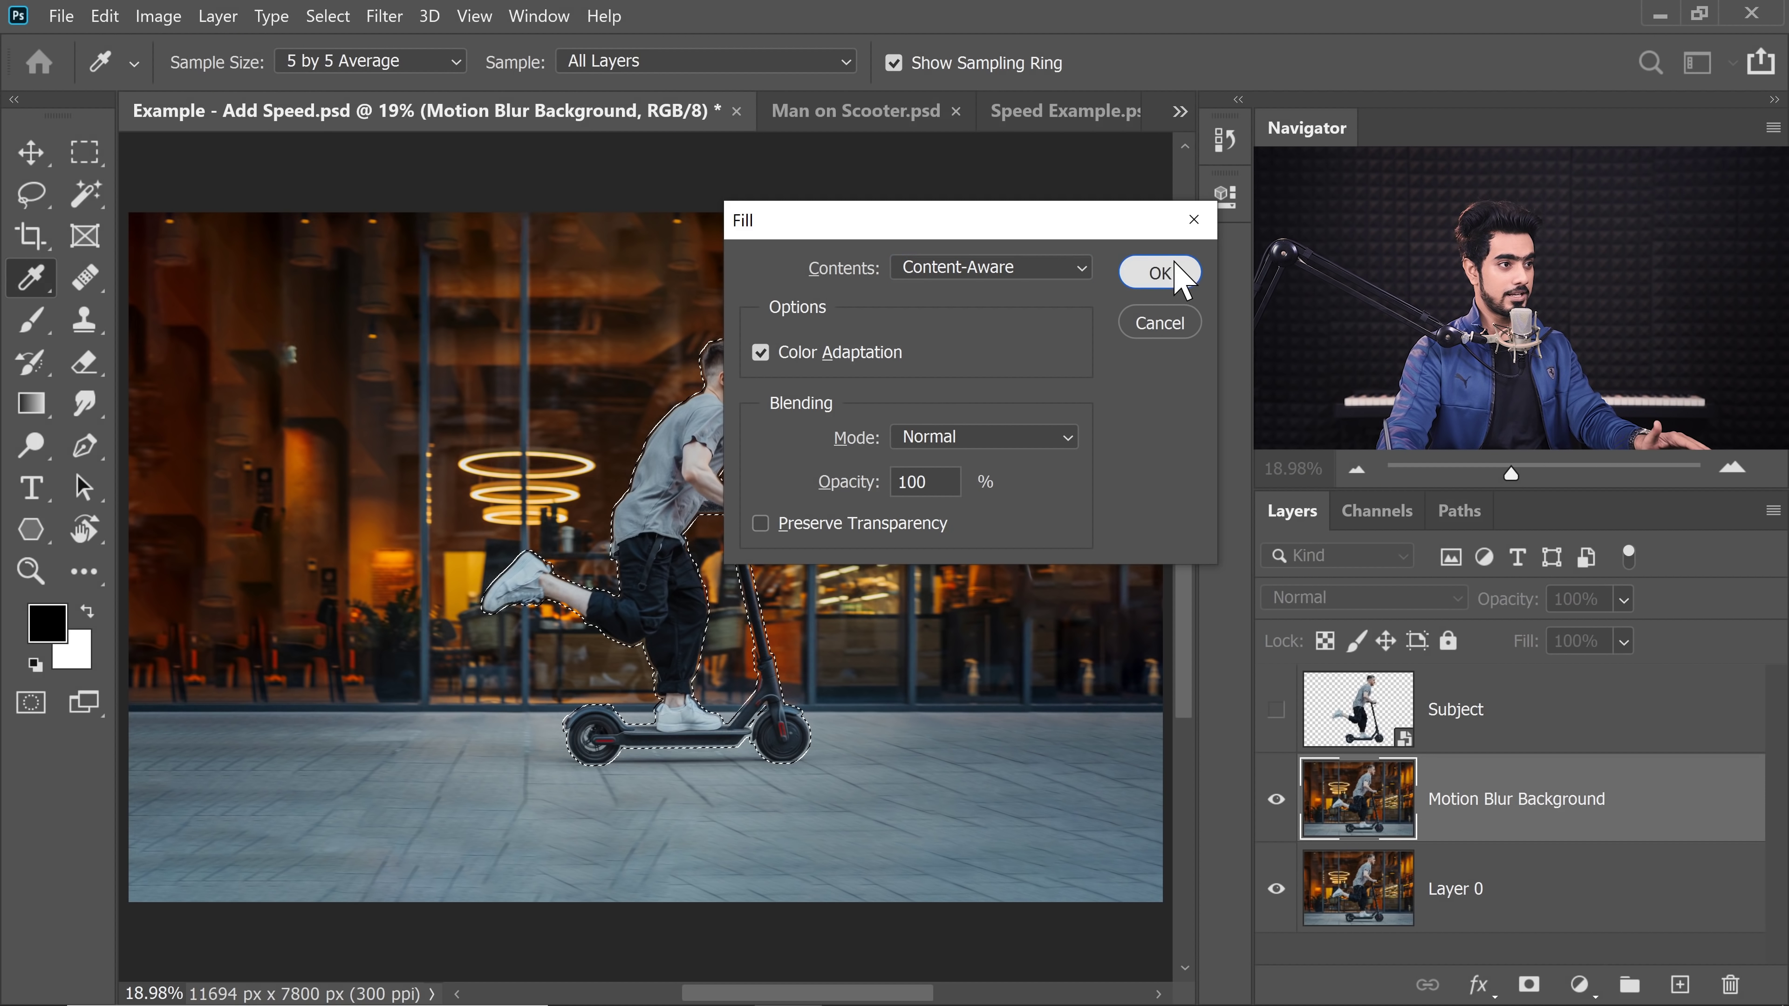
{"action": "left_click", "coordinate": [1160, 272]}
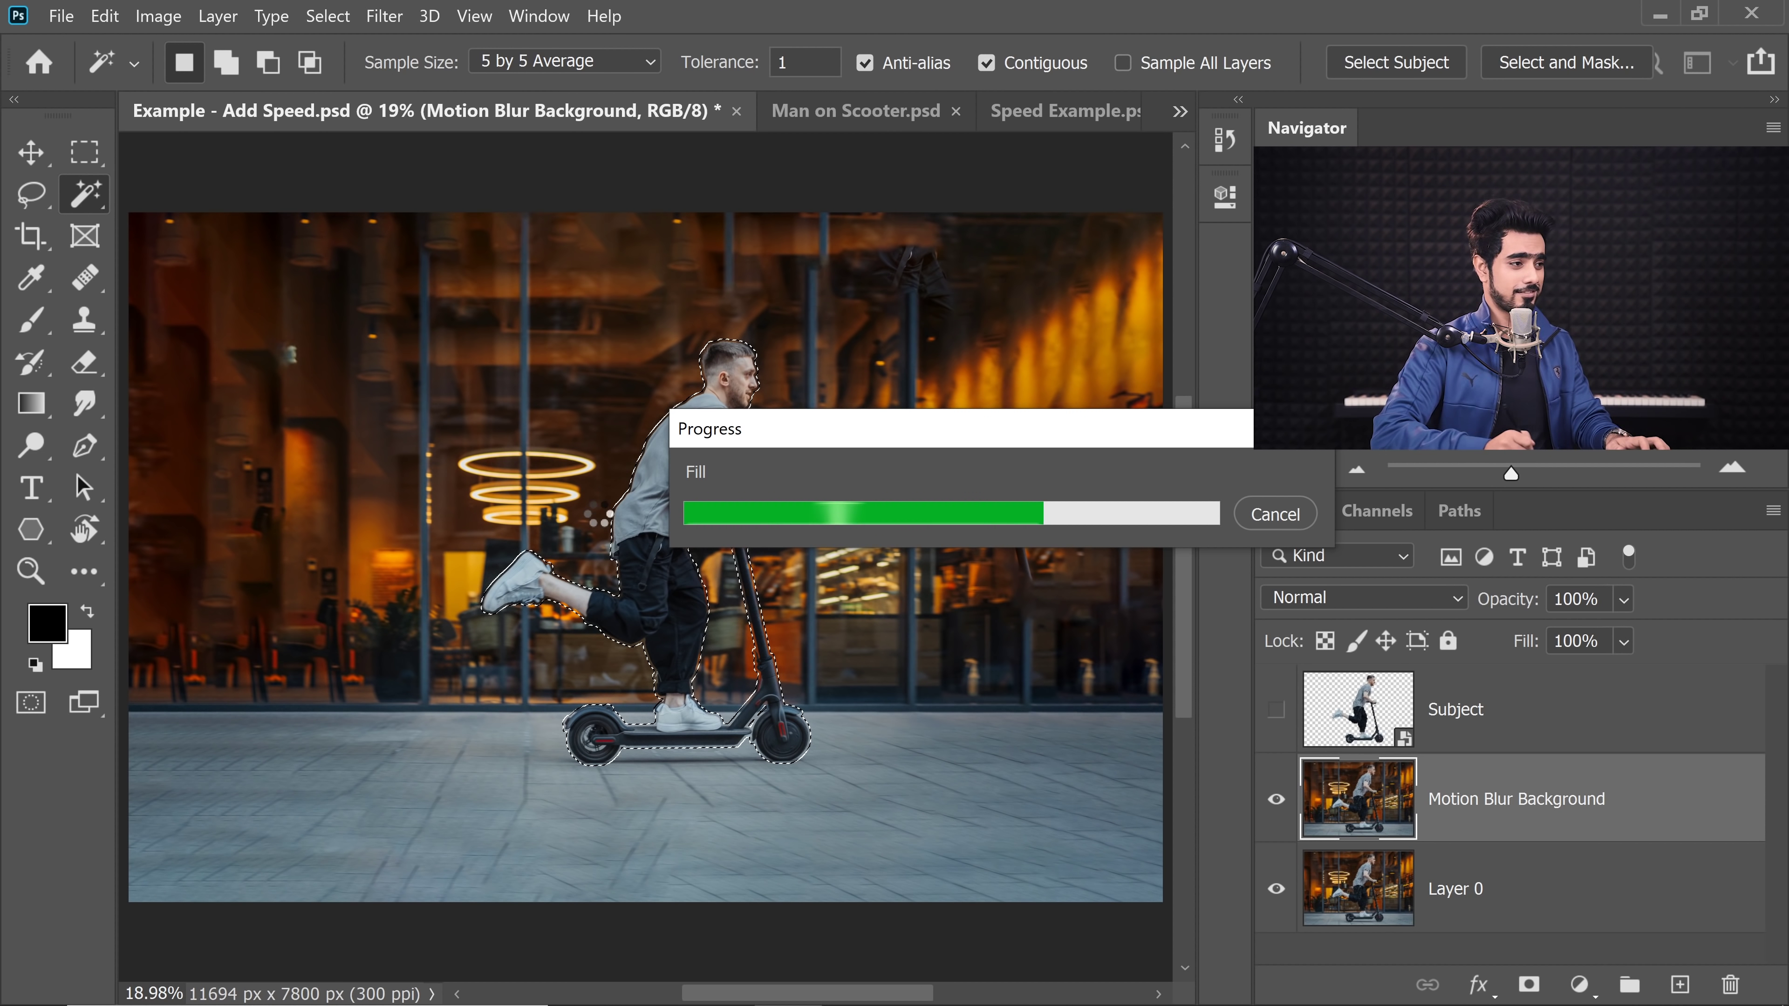
{"action": "key", "text": "ctrl+z"}
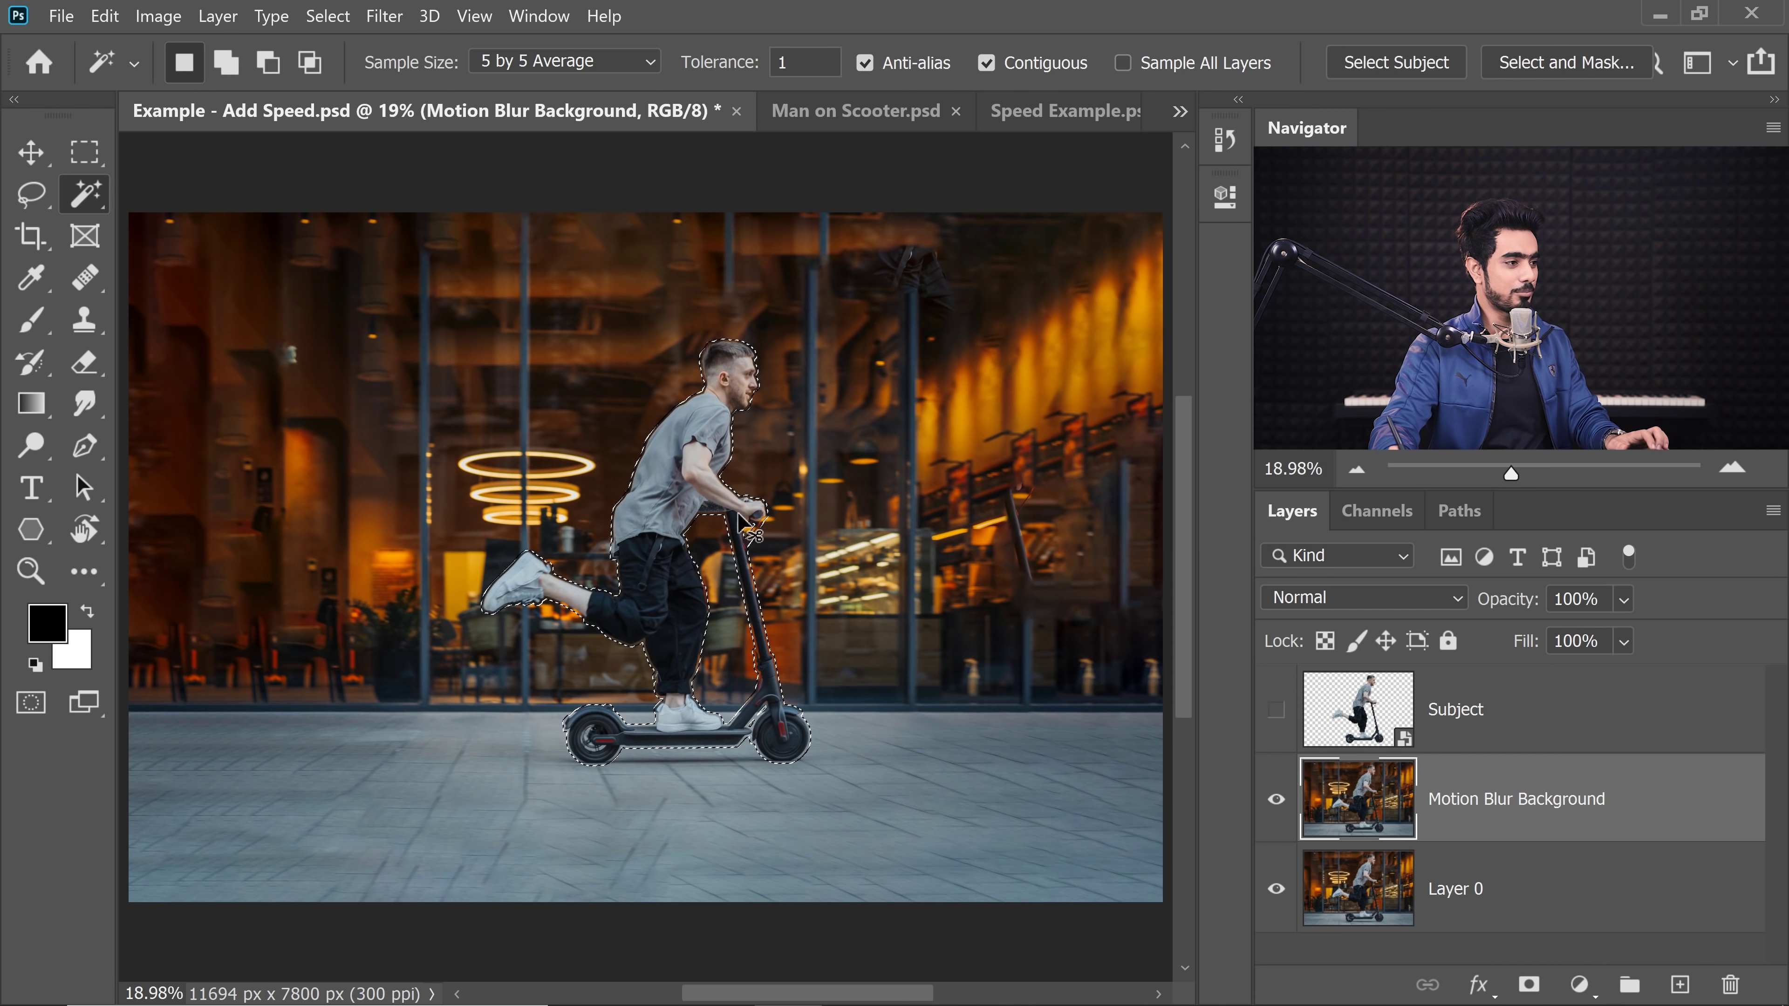
- Erase the man and scooter from the Motion Blur Background layer with Content-Aware Fill output to the current layer, and clear the selection
{"action": "left_click", "coordinate": [104, 16]}
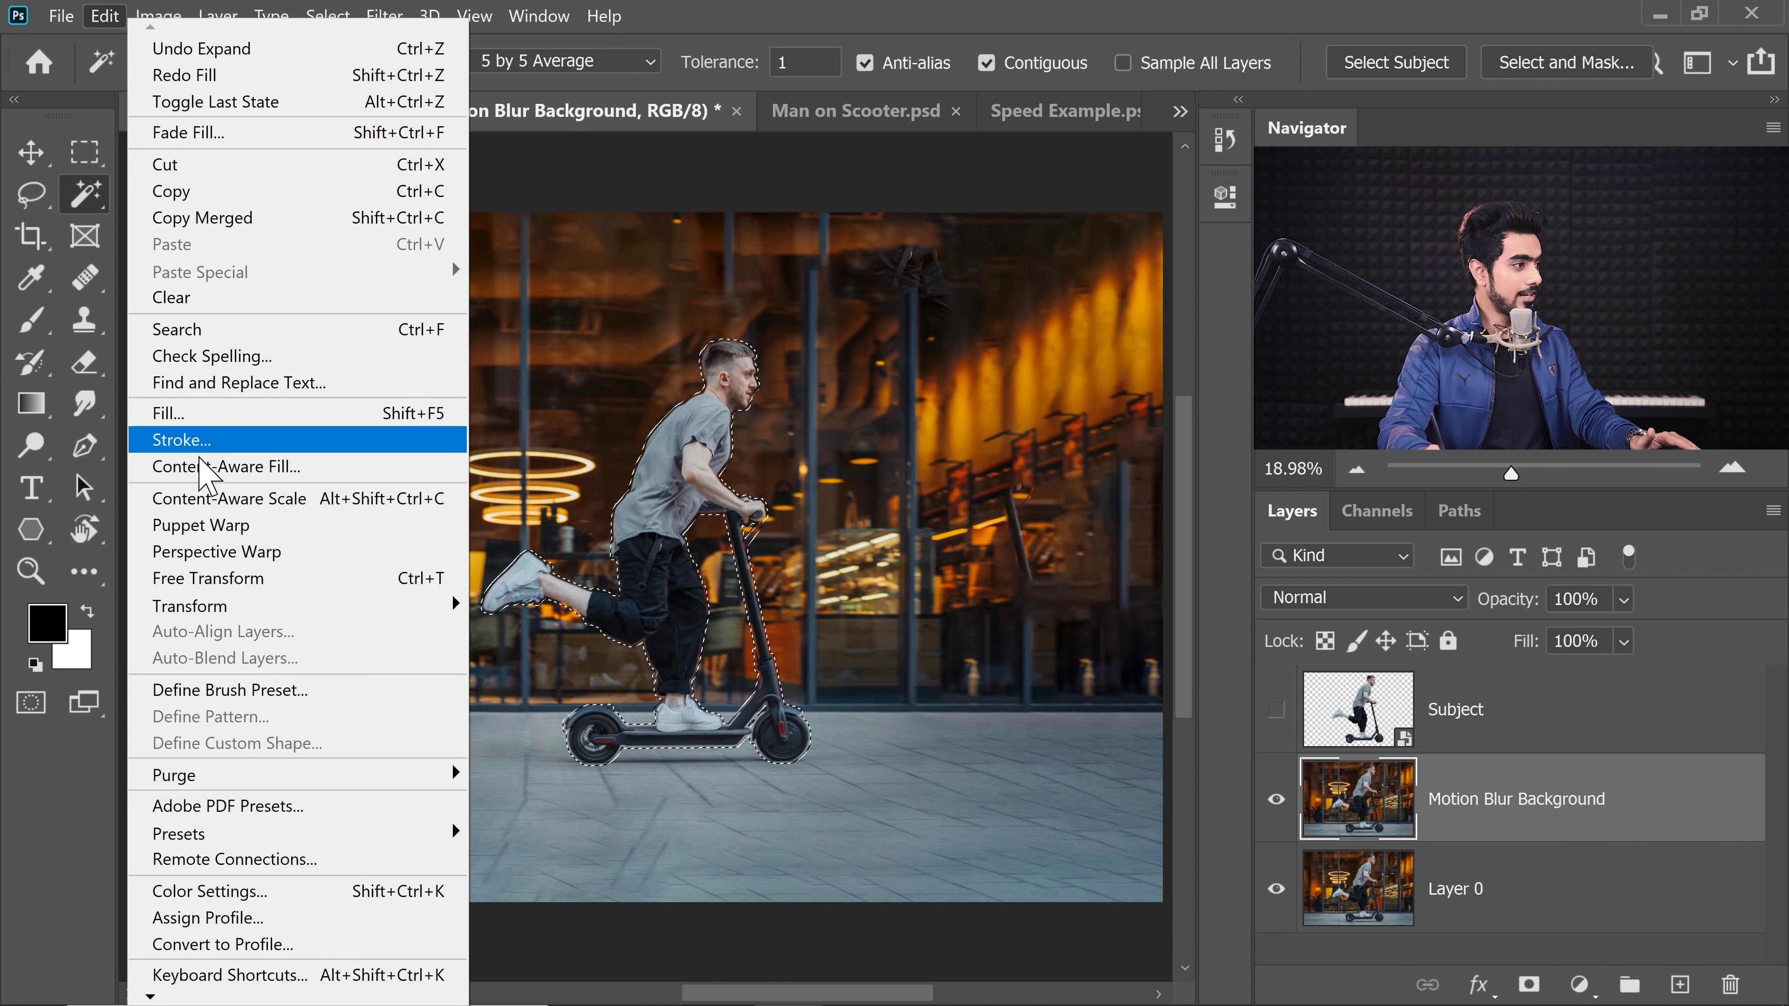
{"action": "left_click", "coordinate": [210, 467]}
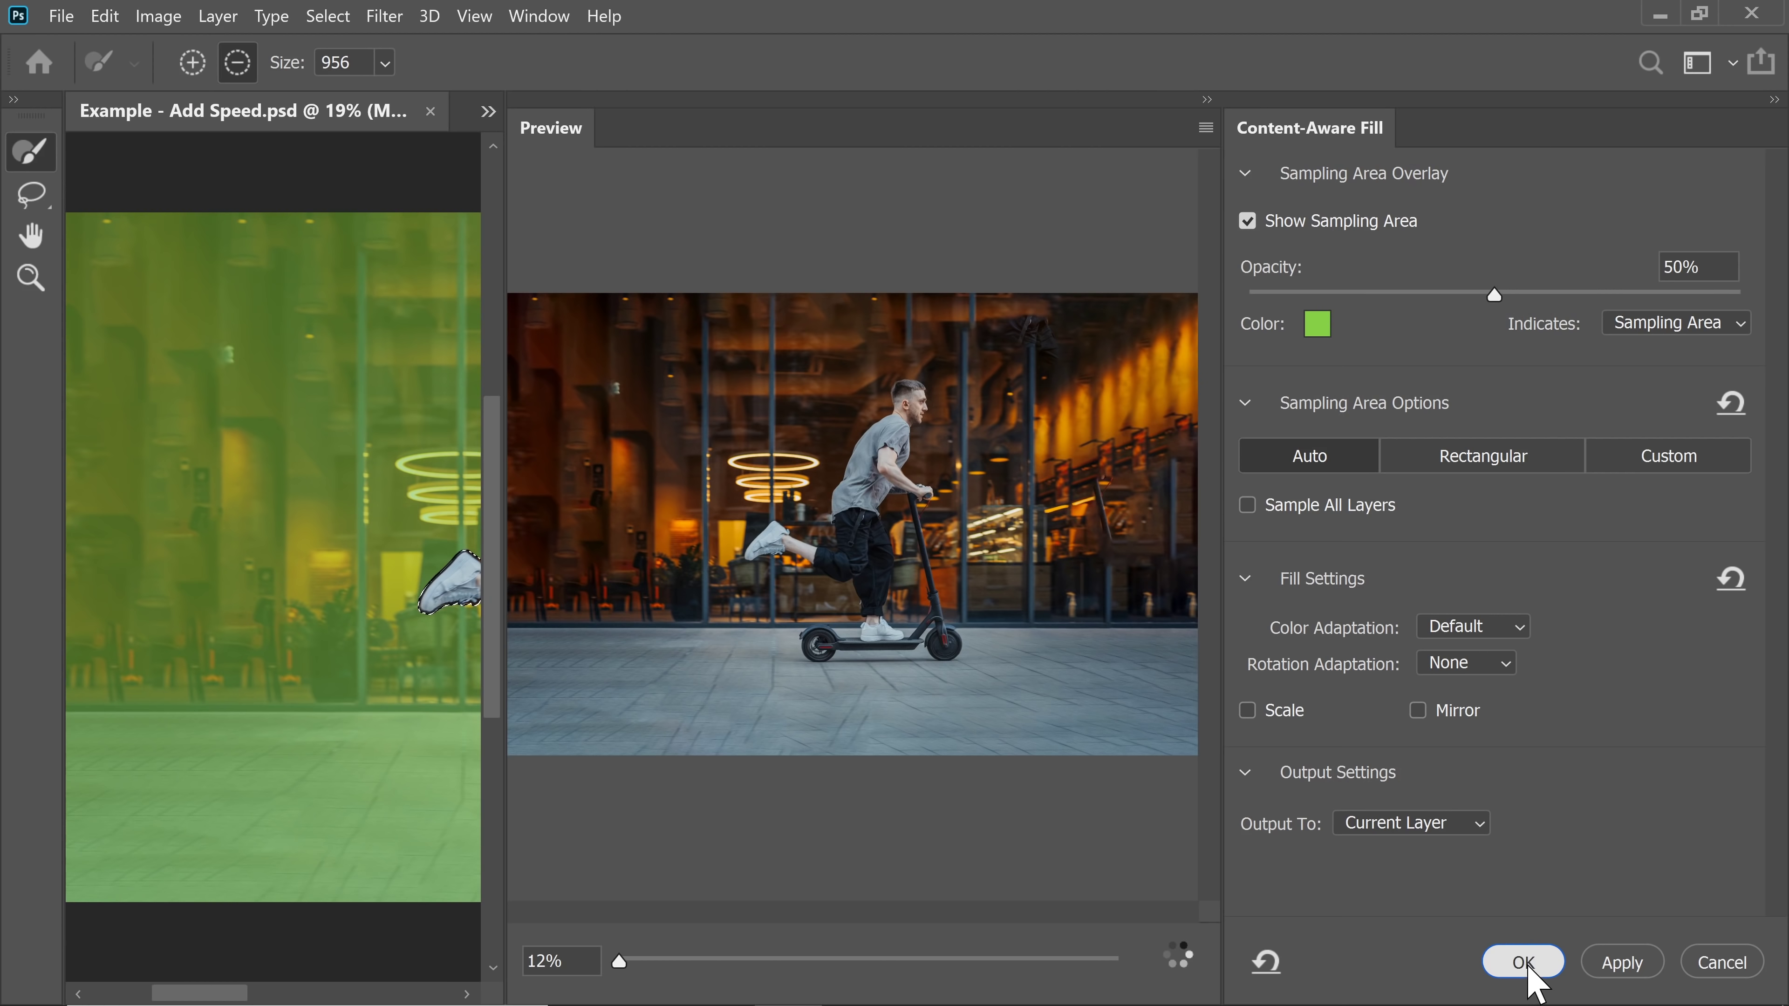
{"action": "left_click", "coordinate": [1525, 963]}
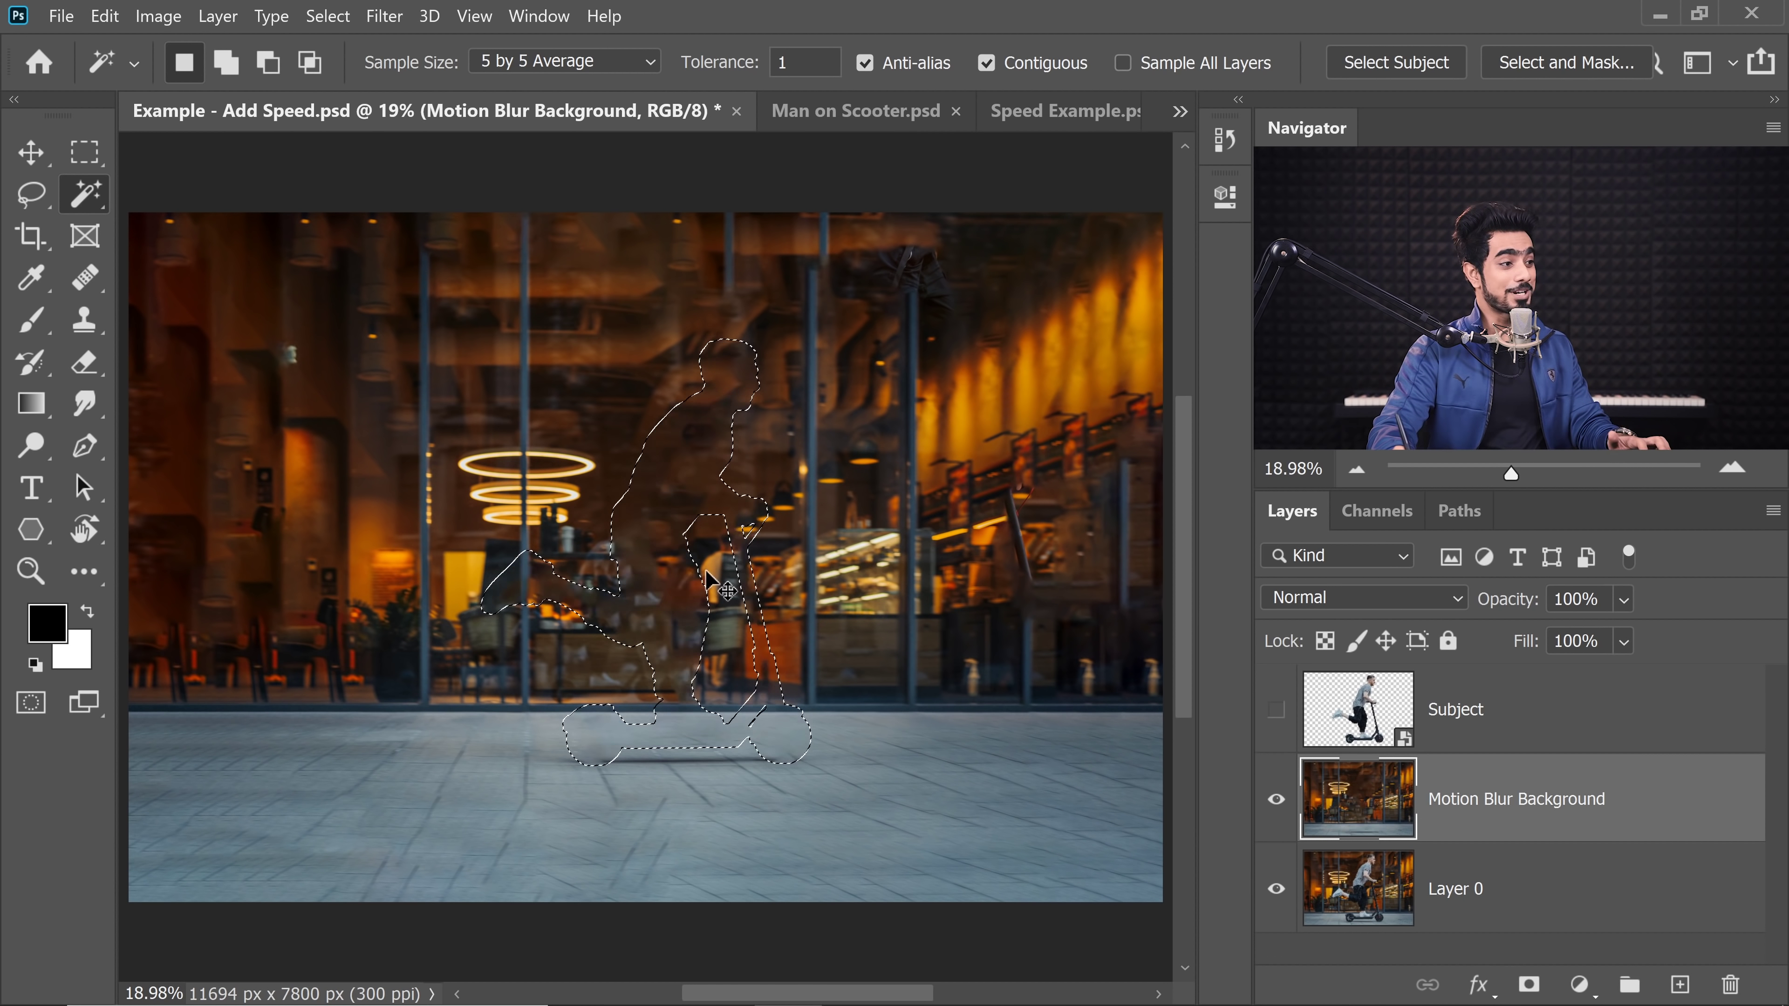
{"action": "key", "text": "ctrl+d"}
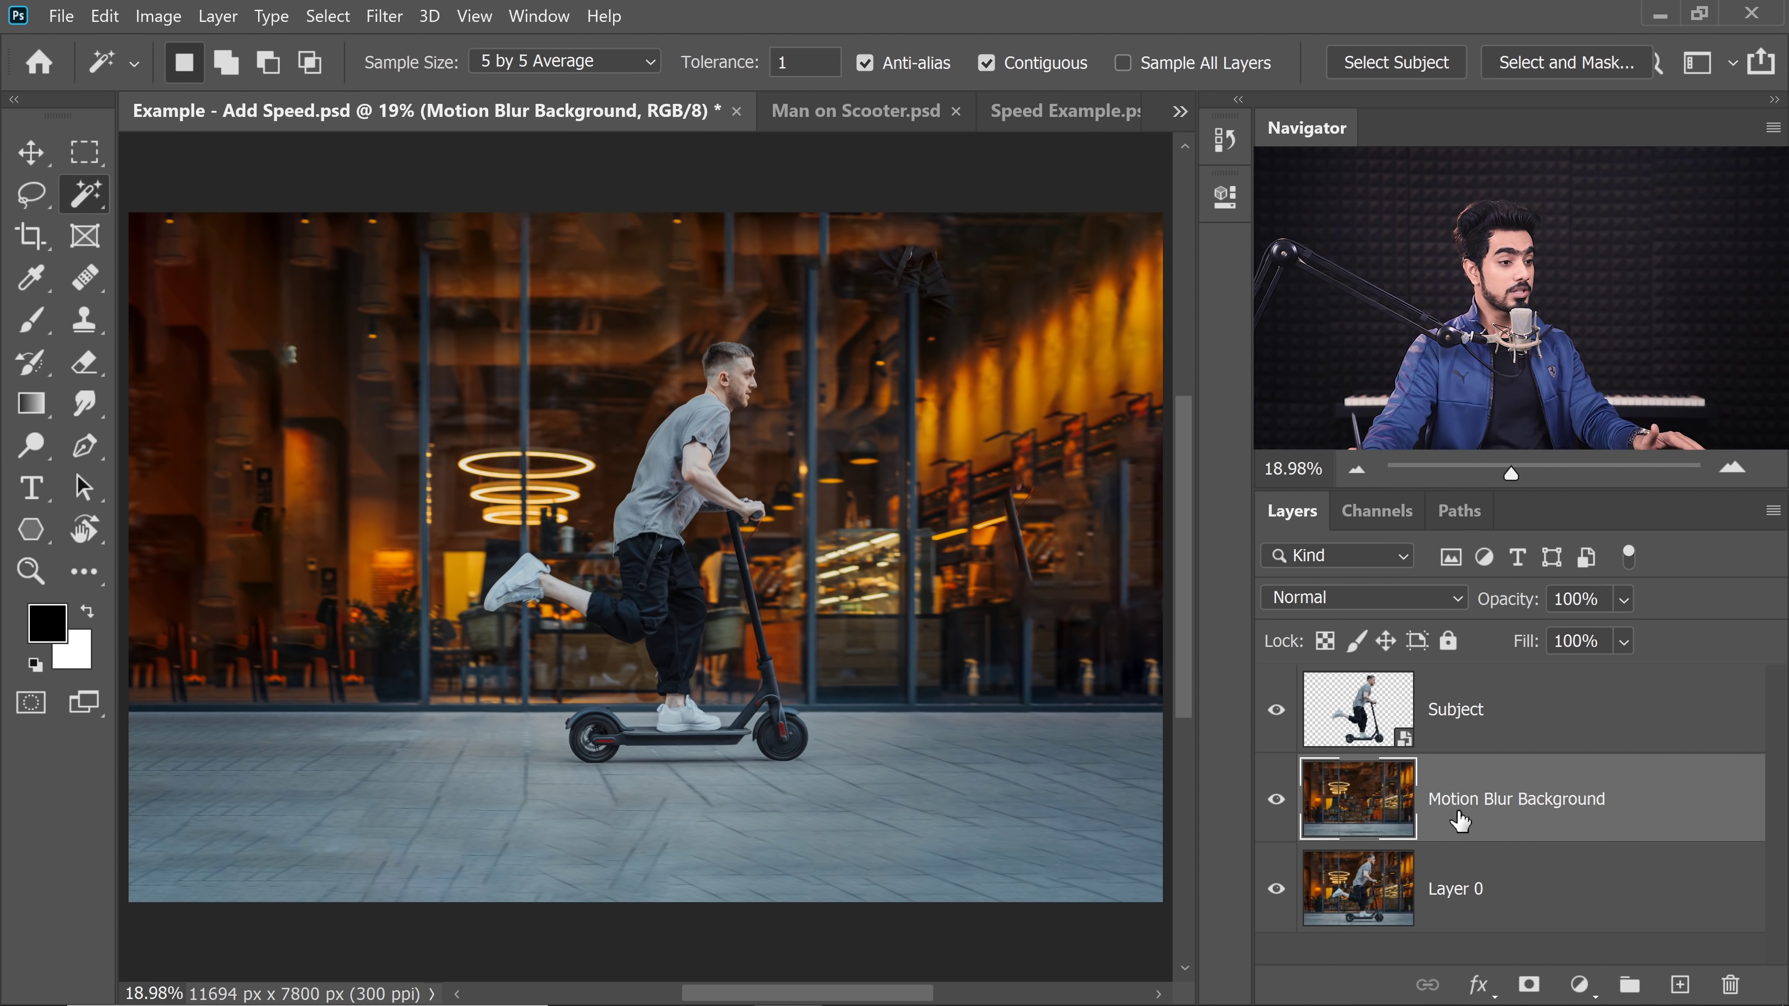
- Convert the Motion Blur Background layer for Smart Filters
{"action": "left_click", "coordinate": [384, 15]}
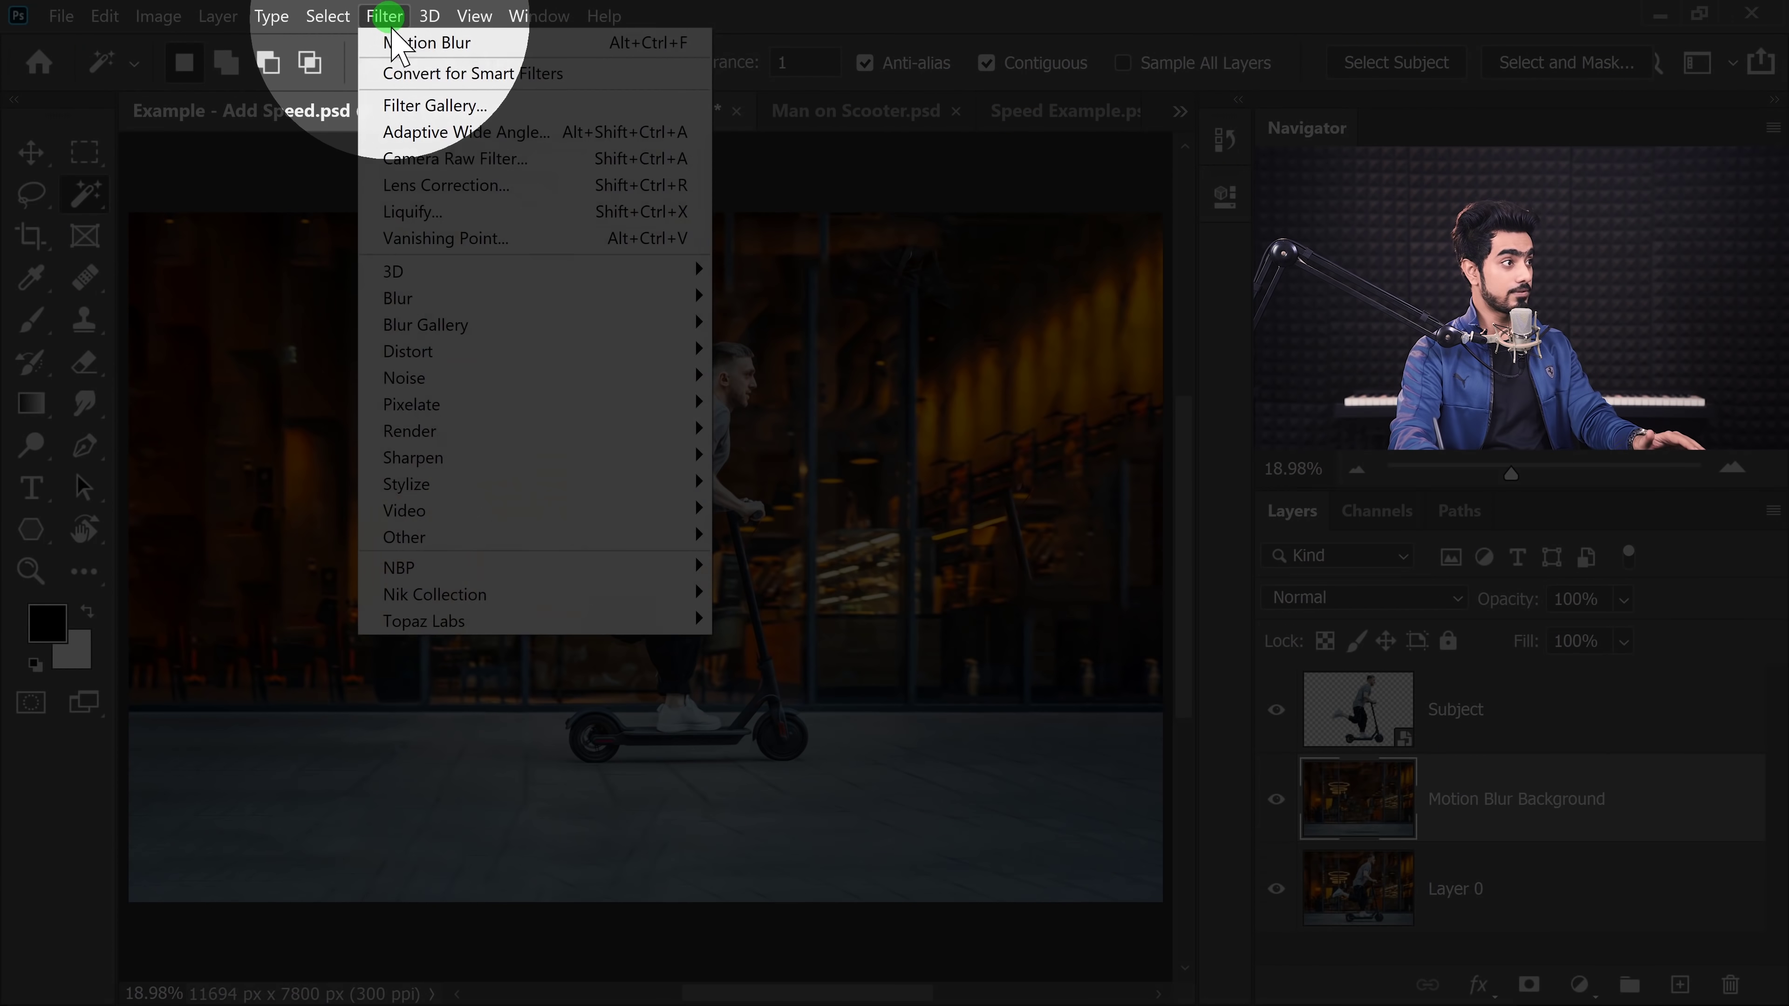
{"action": "left_click", "coordinate": [415, 68]}
{"action": "left_click", "coordinate": [983, 433]}
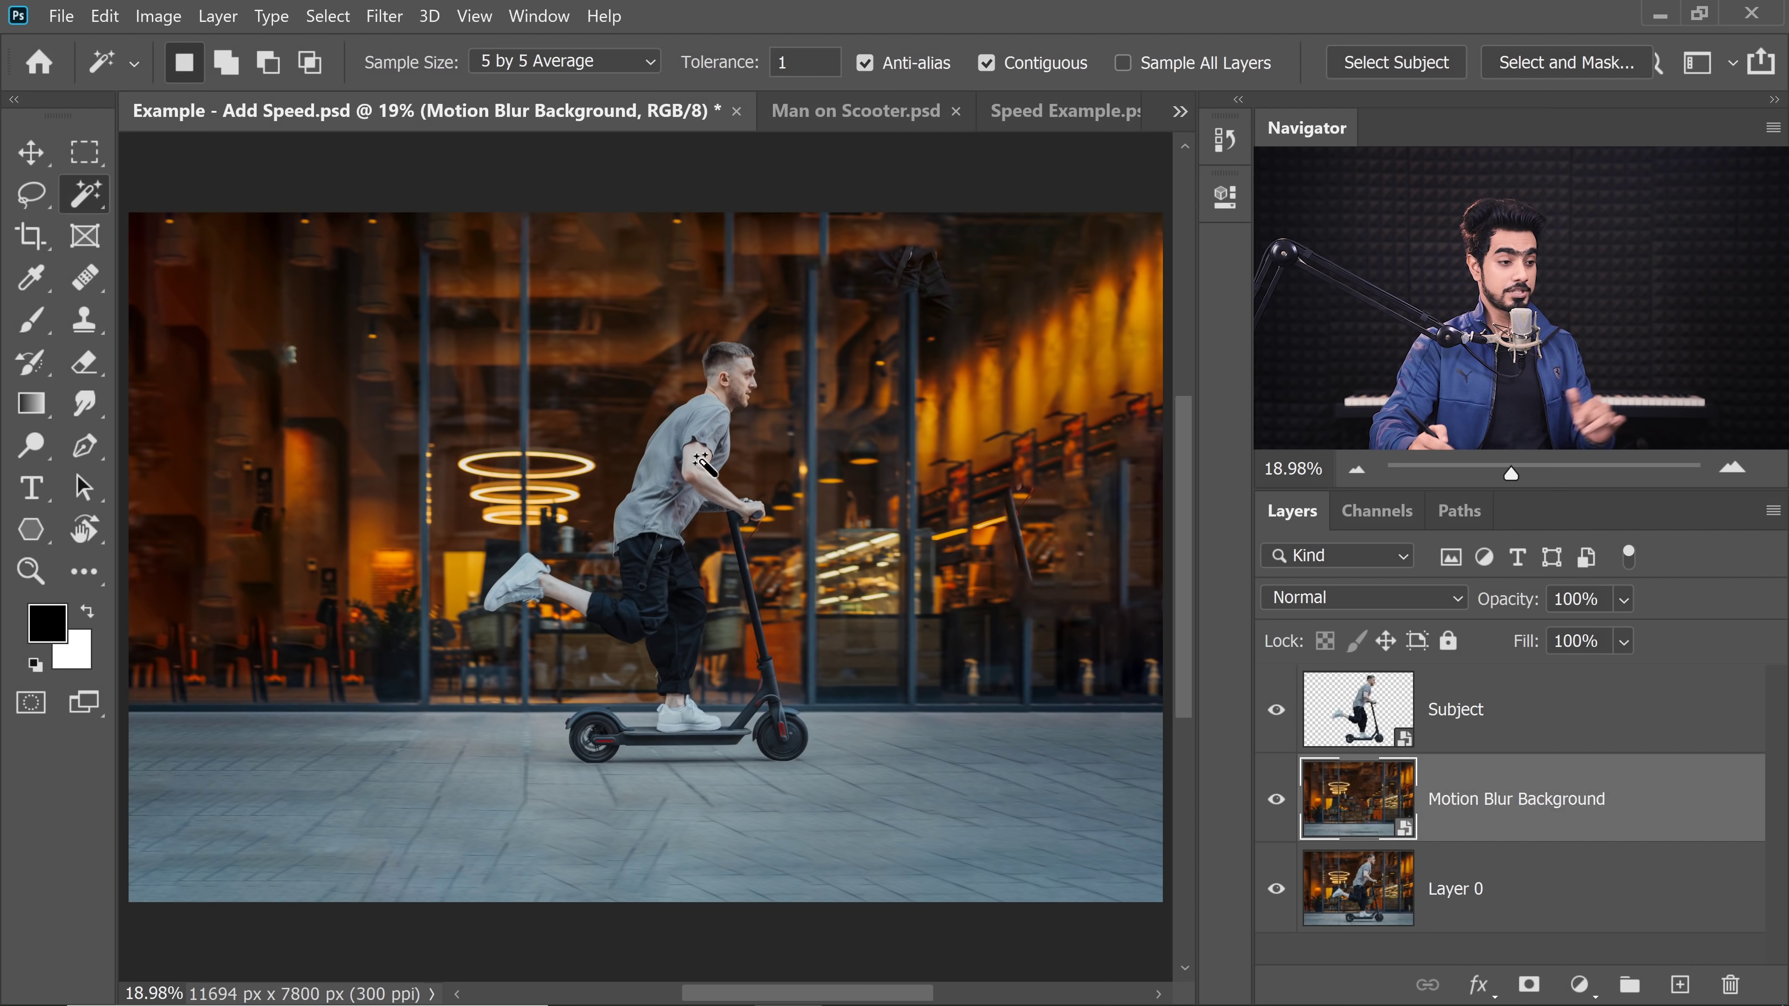
- Add a Path Blur to the Motion Blur Background layer and point its path horizontally backward, behind the rider
{"action": "left_click", "coordinate": [384, 16]}
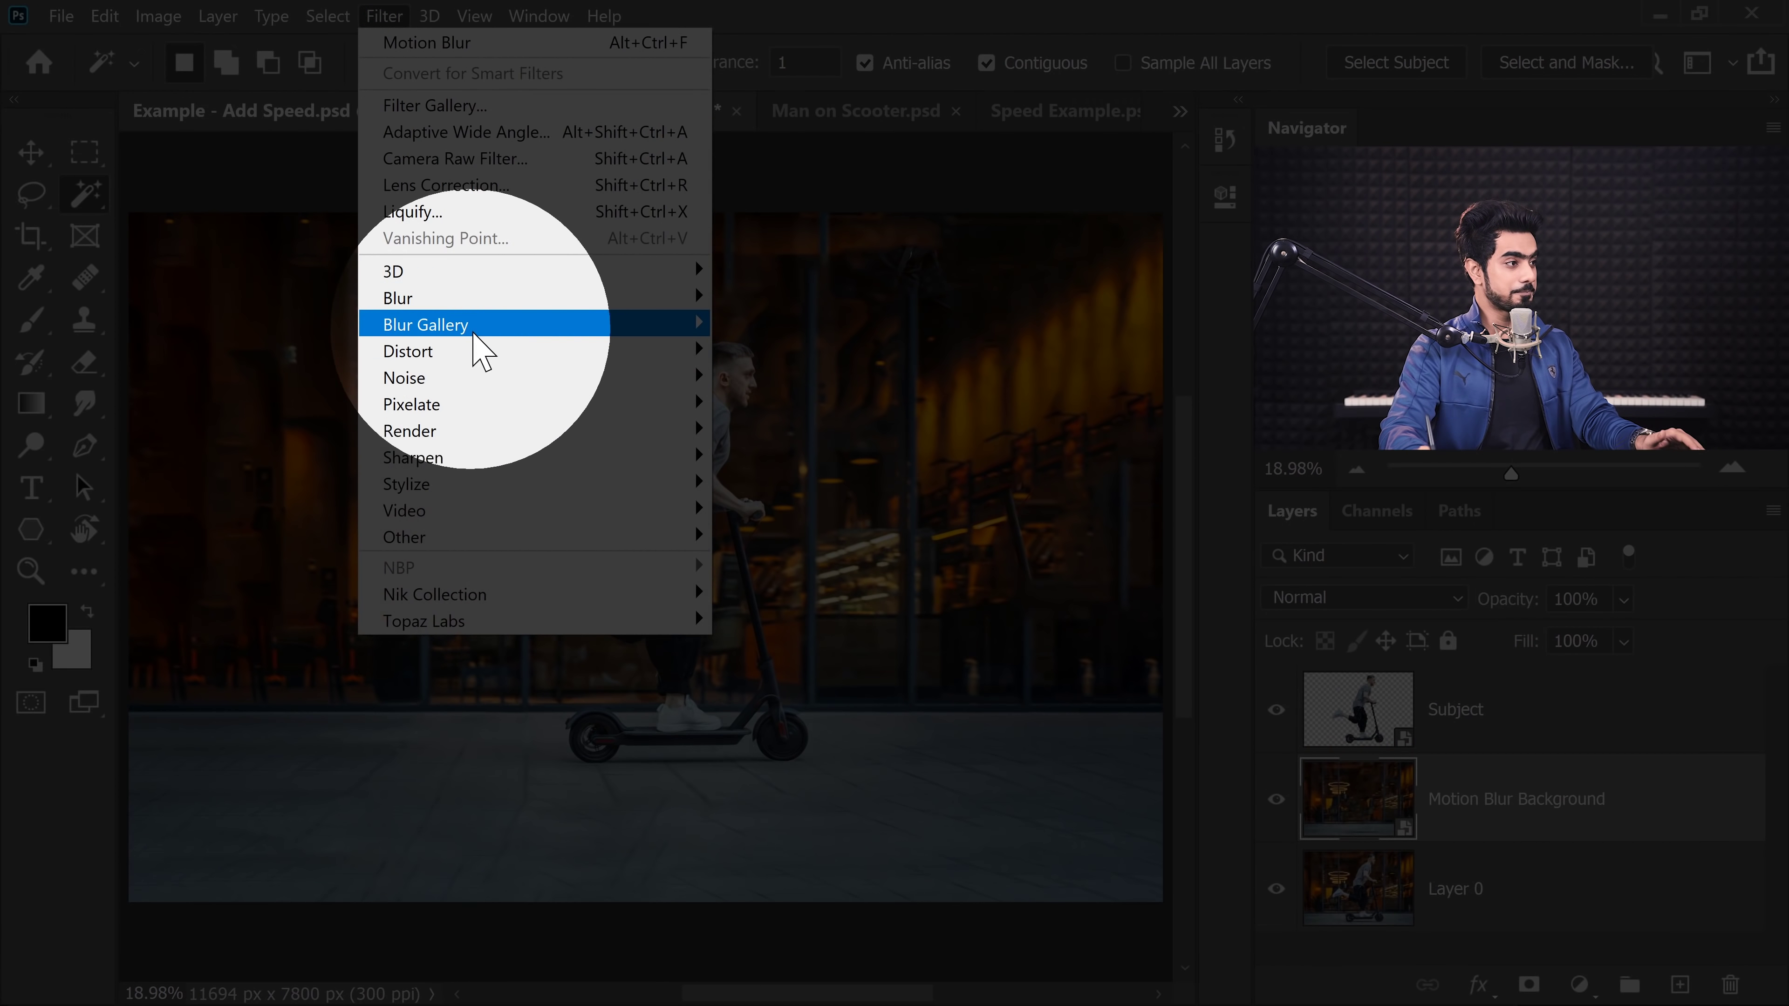
{"action": "mouse_move", "coordinate": [484, 326]}
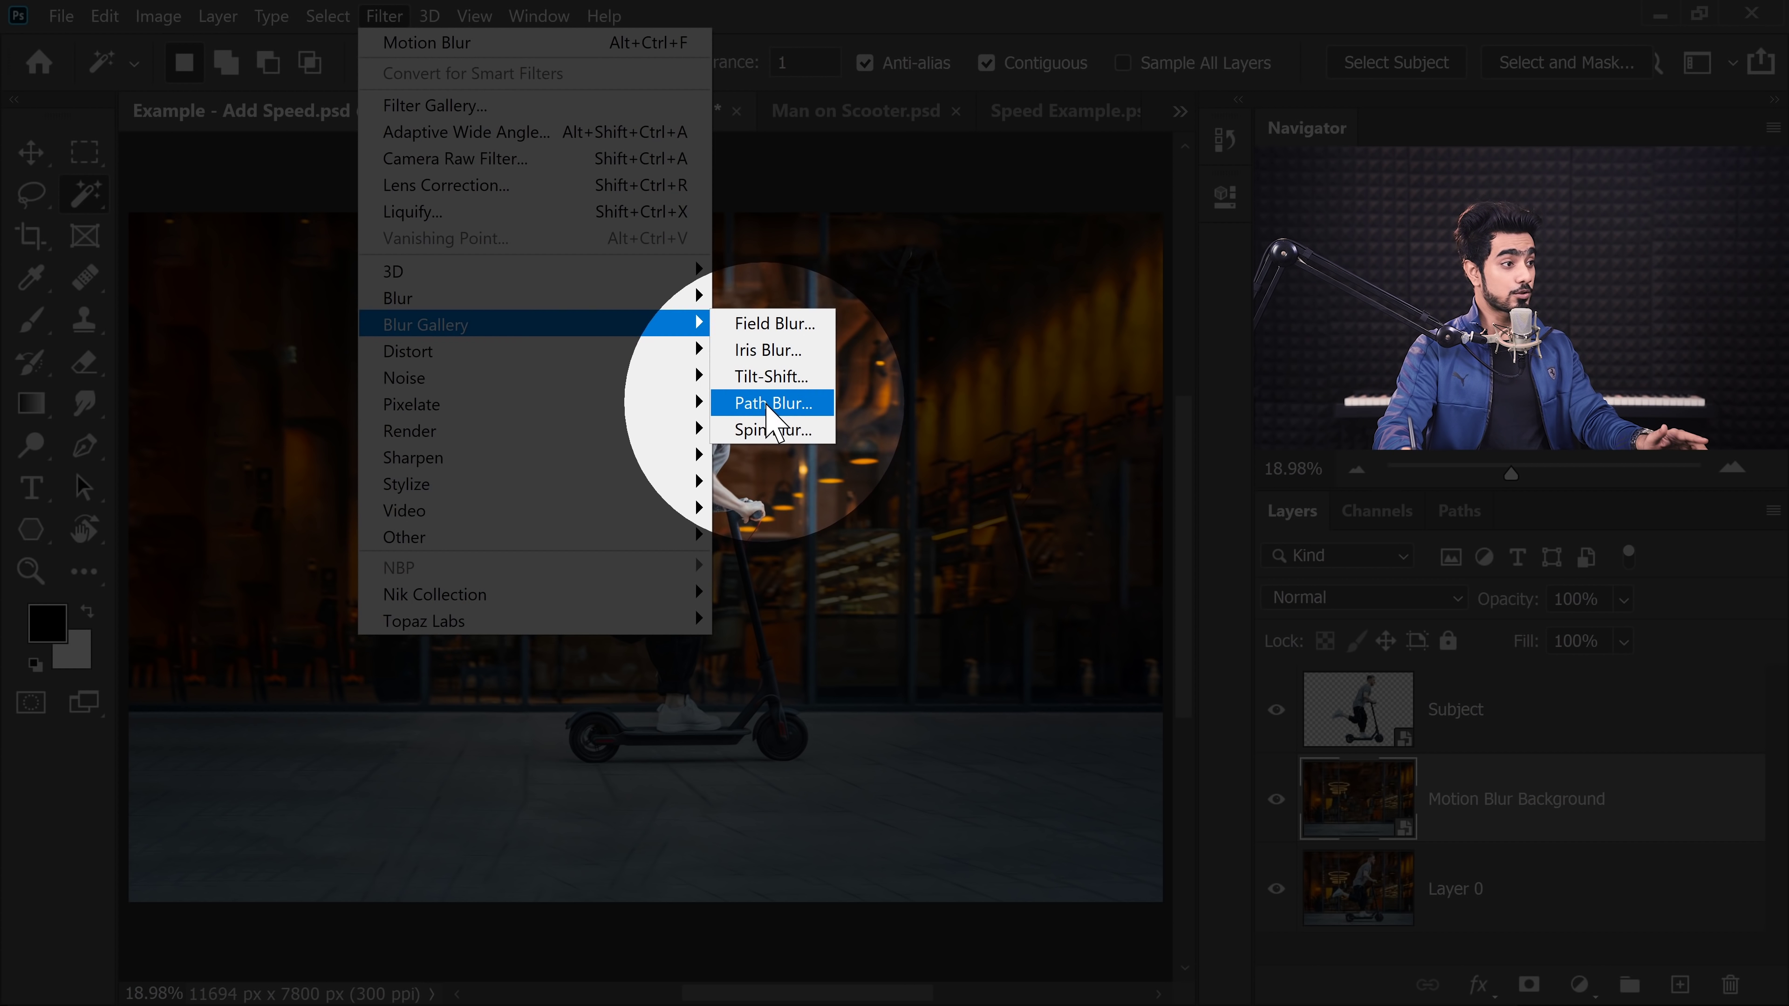
{"action": "left_click", "coordinate": [766, 405]}
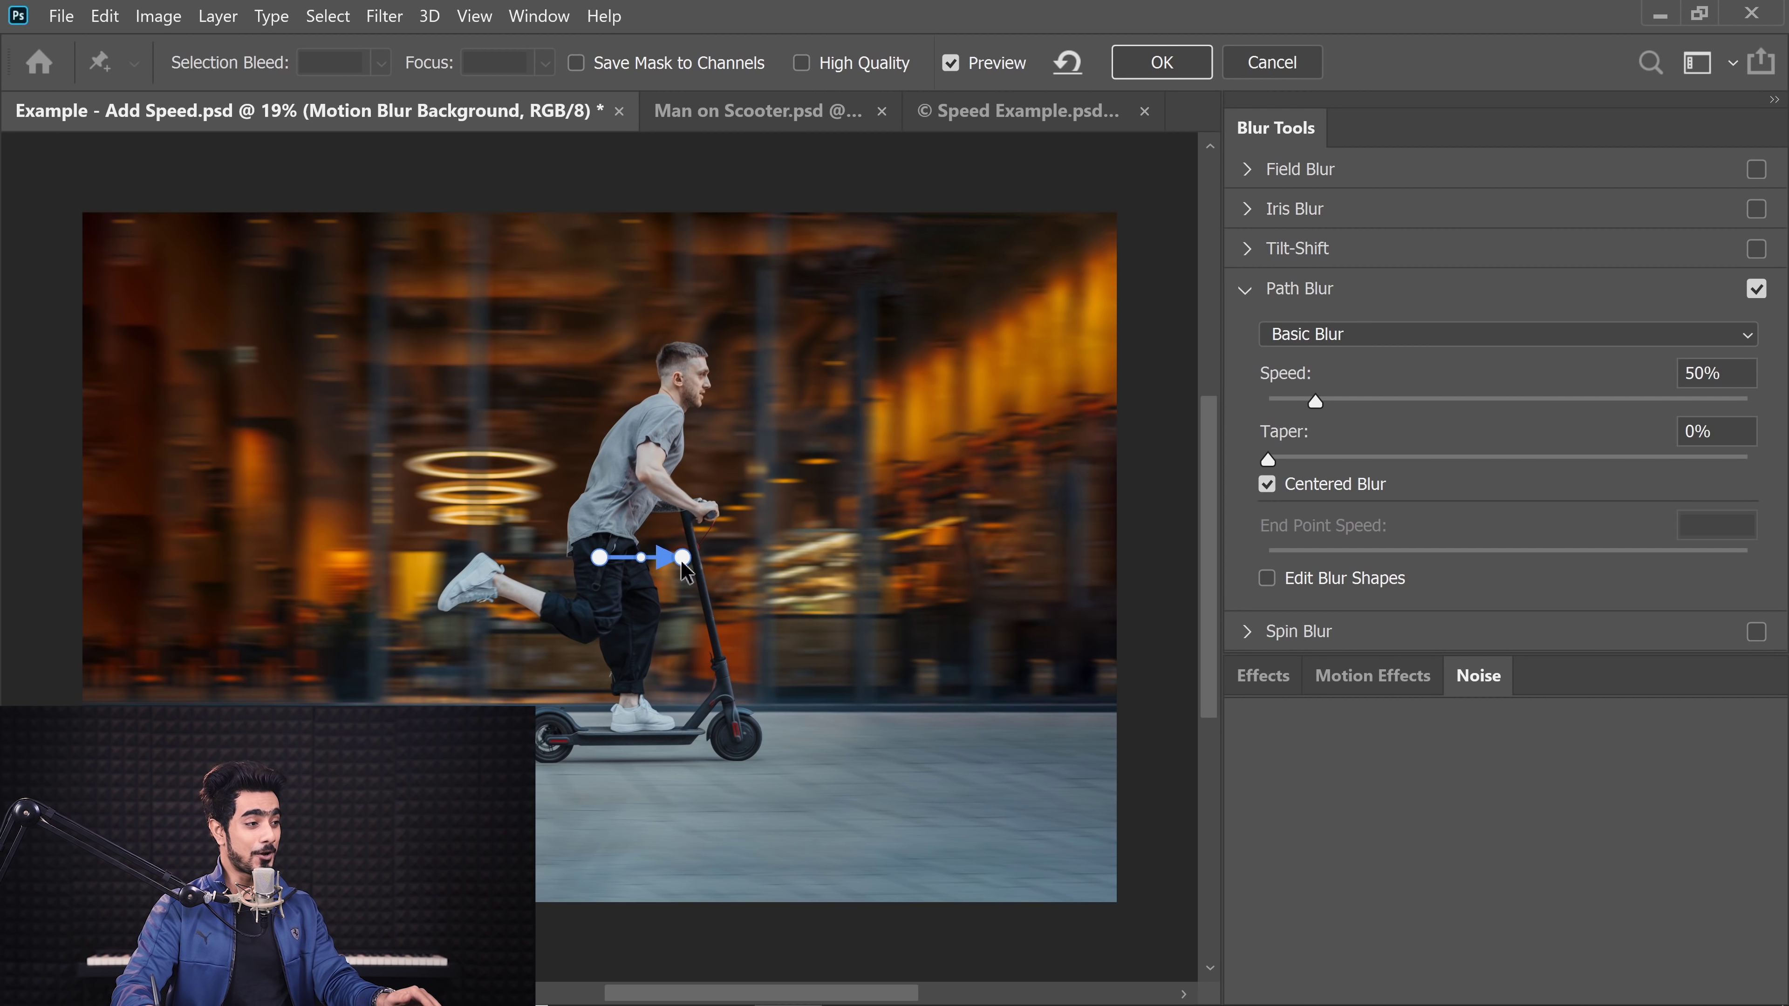
{"action": "left_click_drag", "start_coordinate": [683, 566], "coordinate": [170, 558]}
- Try bending the blur path into a curve and drawing a second path, and delete the second path and the added curve points
{"action": "left_click_drag", "start_coordinate": [391, 561], "coordinate": [320, 623]}
{"action": "left_click_drag", "start_coordinate": [1008, 362], "coordinate": [531, 397]}
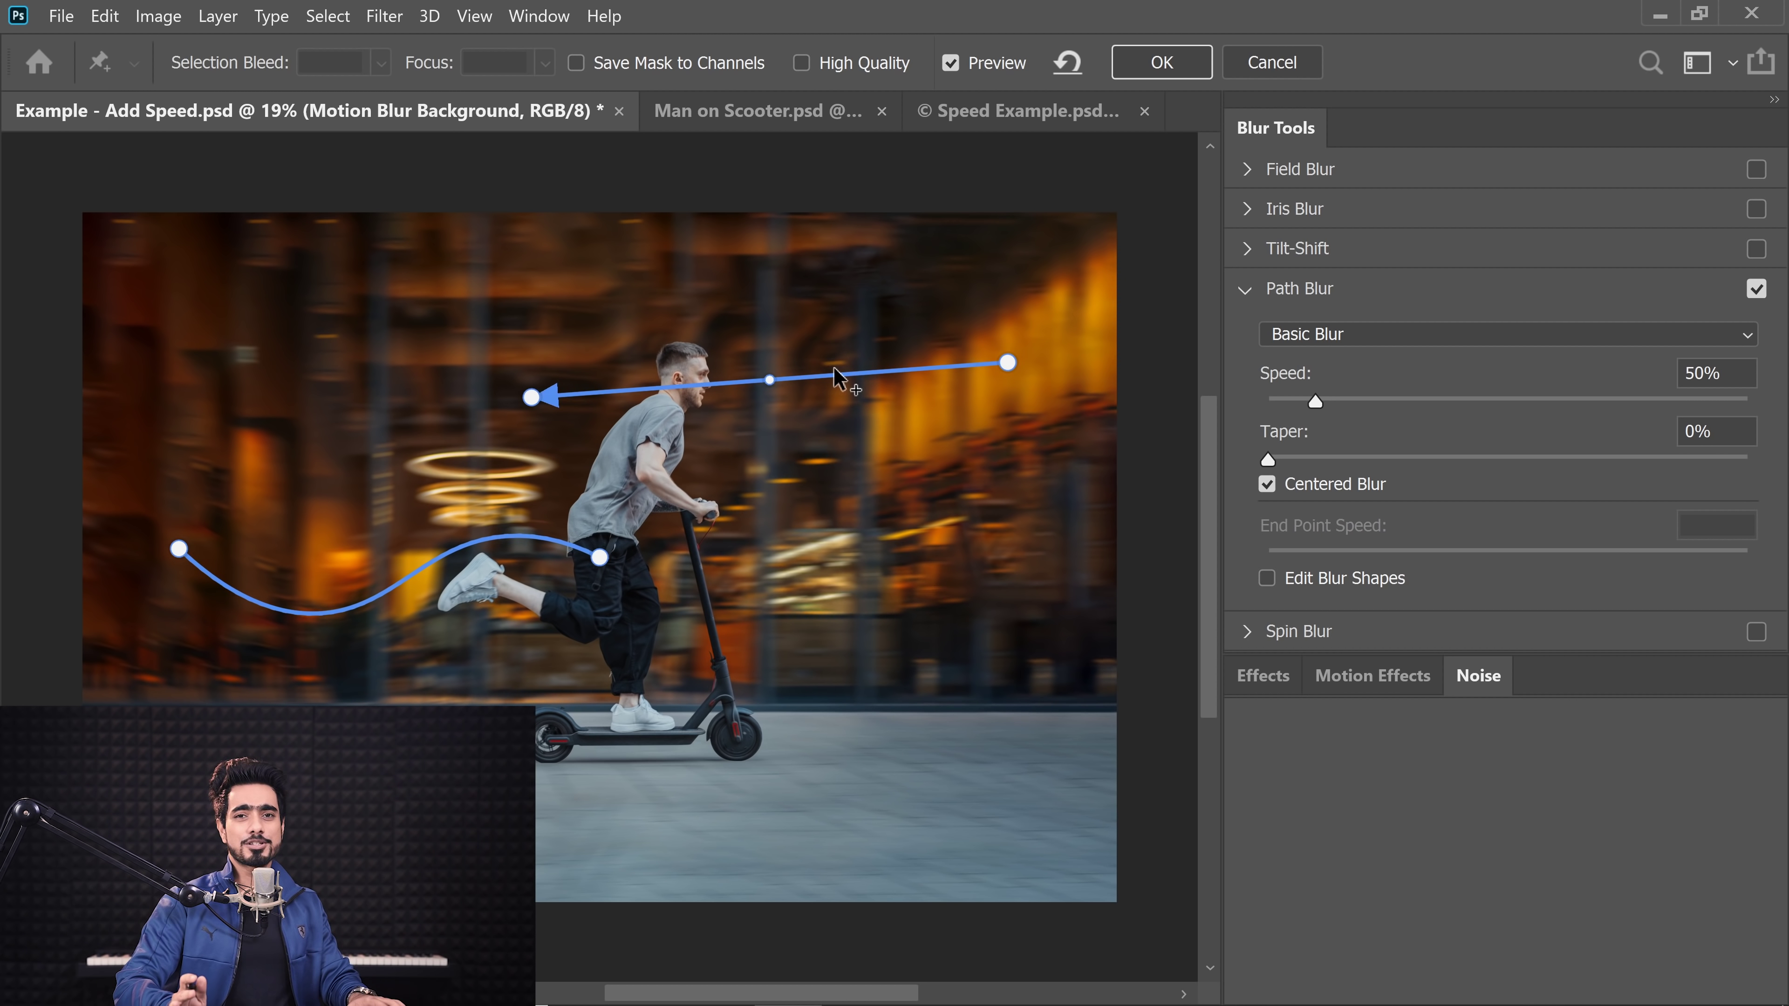
{"action": "key", "text": "Delete"}
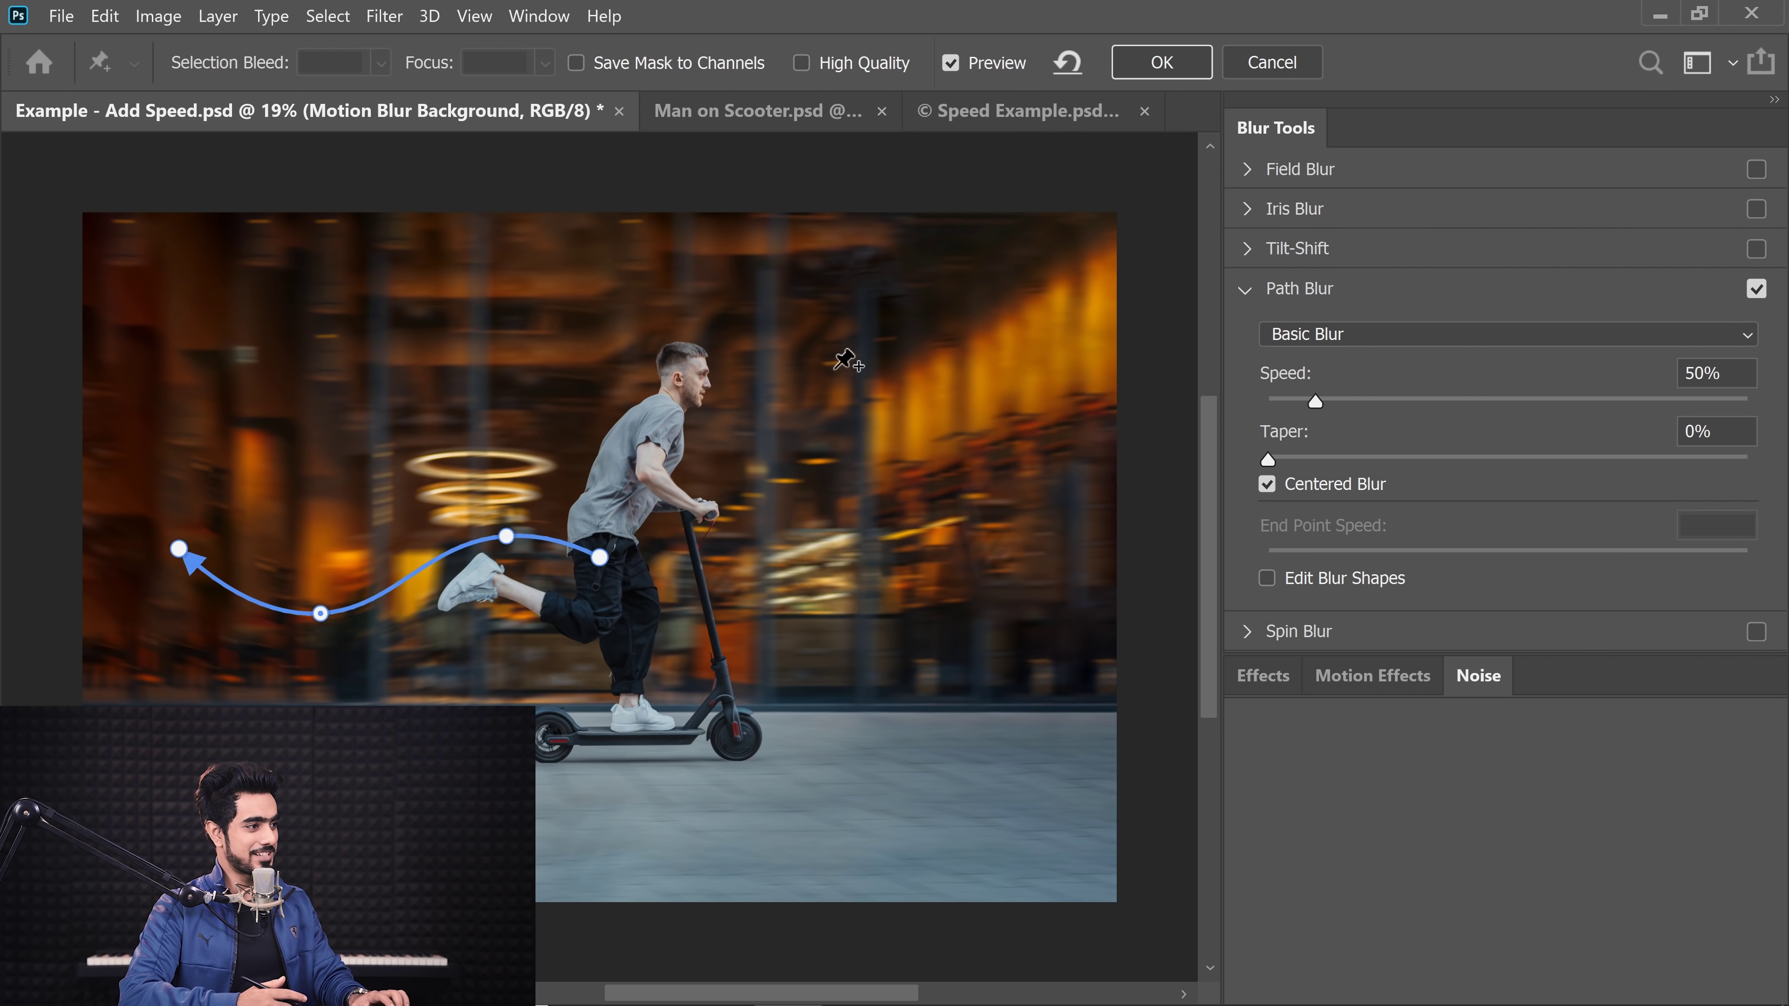
{"action": "key", "text": "ctrl+z"}
{"action": "key", "text": "Delete"}
{"action": "key", "text": "ctrl+z"}
{"action": "key", "text": "Delete"}
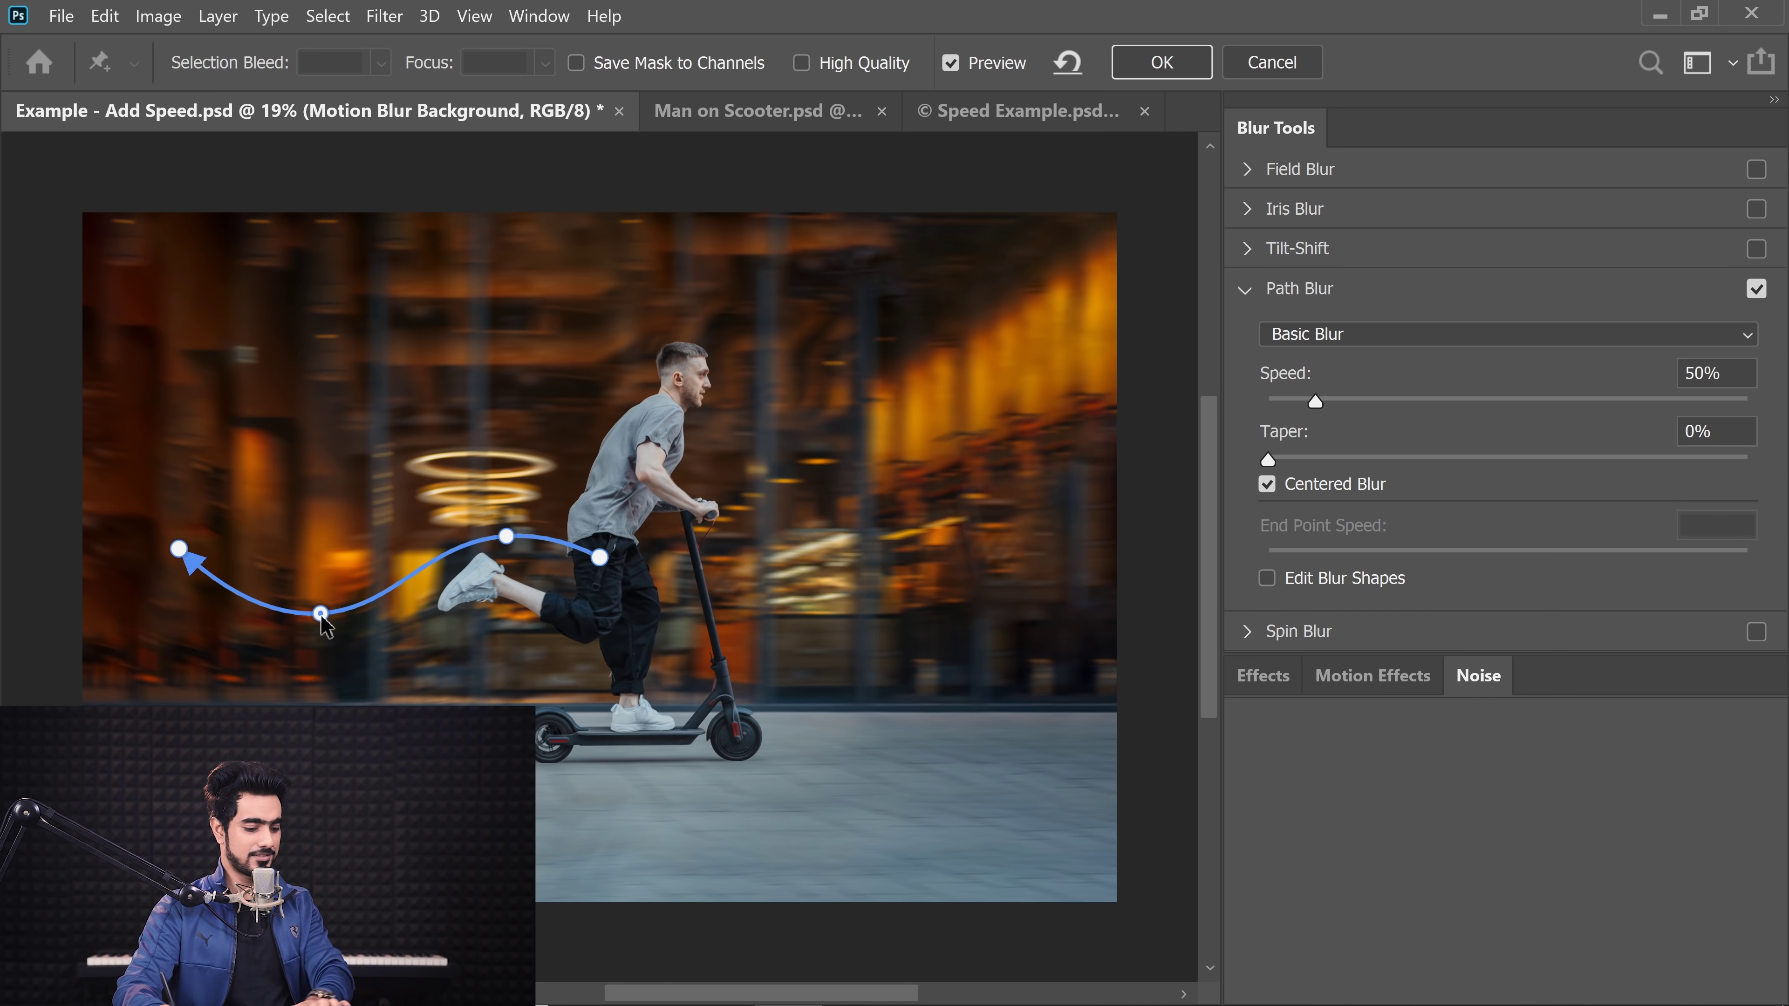
{"action": "key", "text": "Delete"}
{"action": "key", "text": "Delete"}
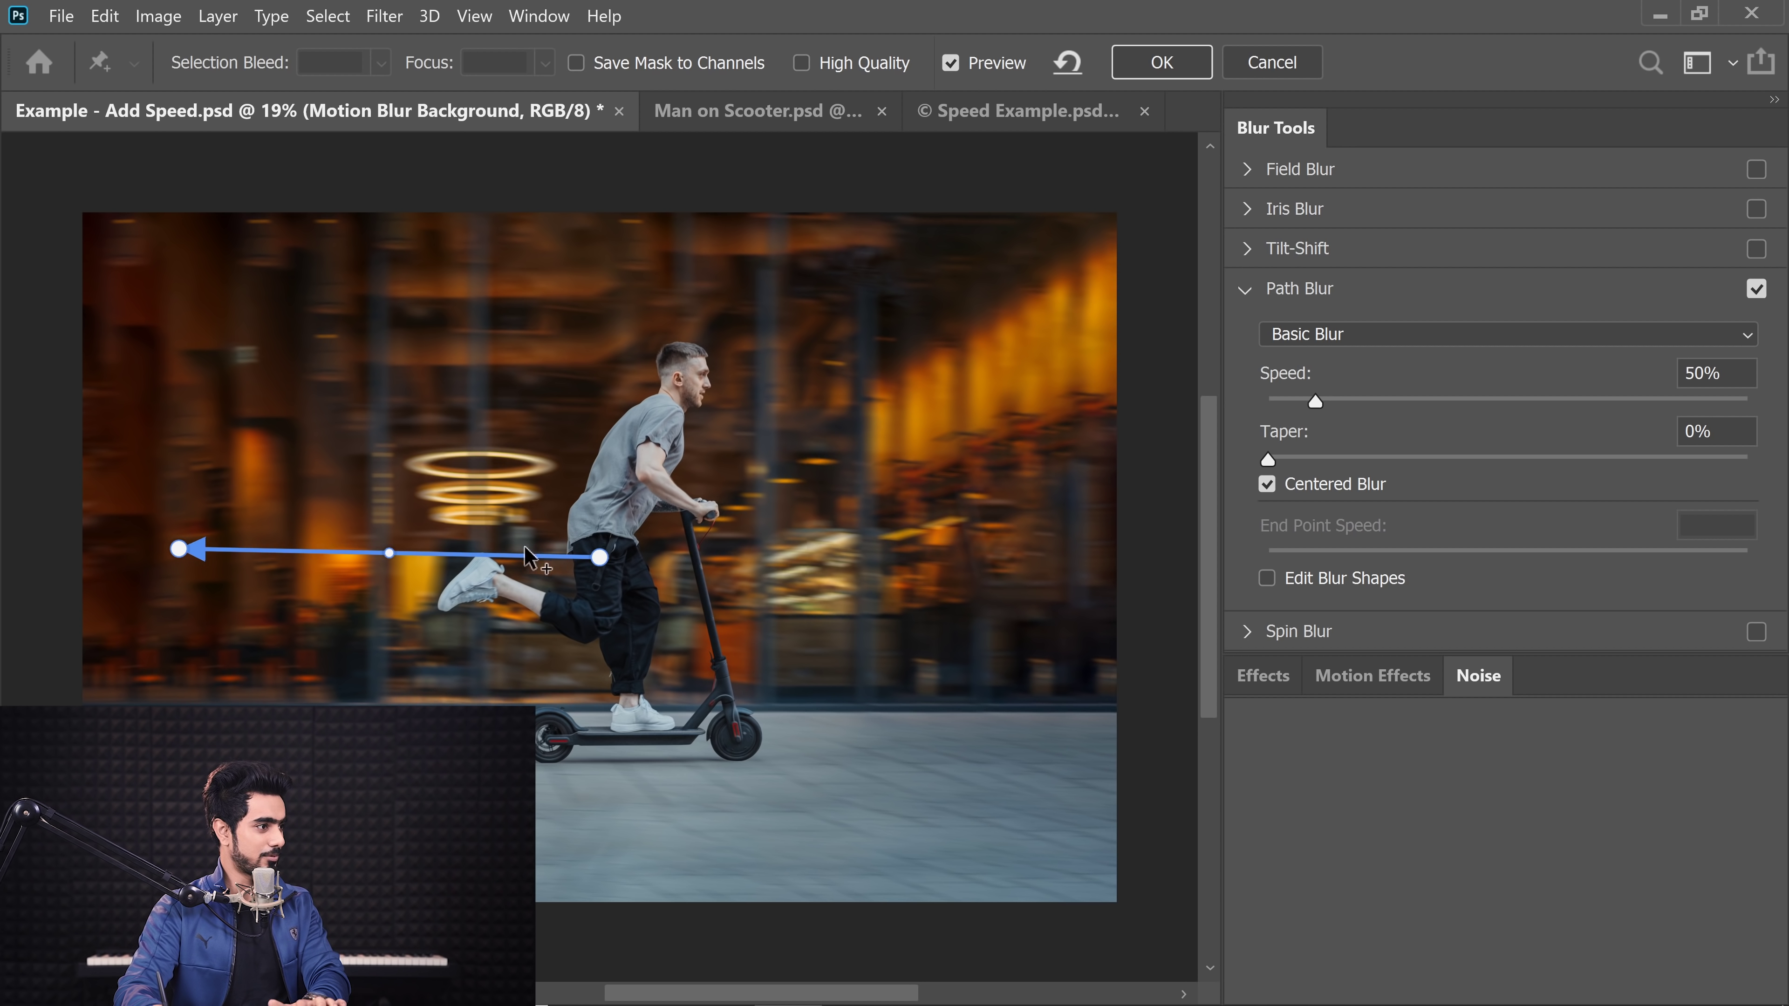
- Stretch the straight blur path horizontally across most of the photo's width and set the Path Blur speed to 331%
{"action": "left_click_drag", "start_coordinate": [180, 549], "coordinate": [173, 553]}
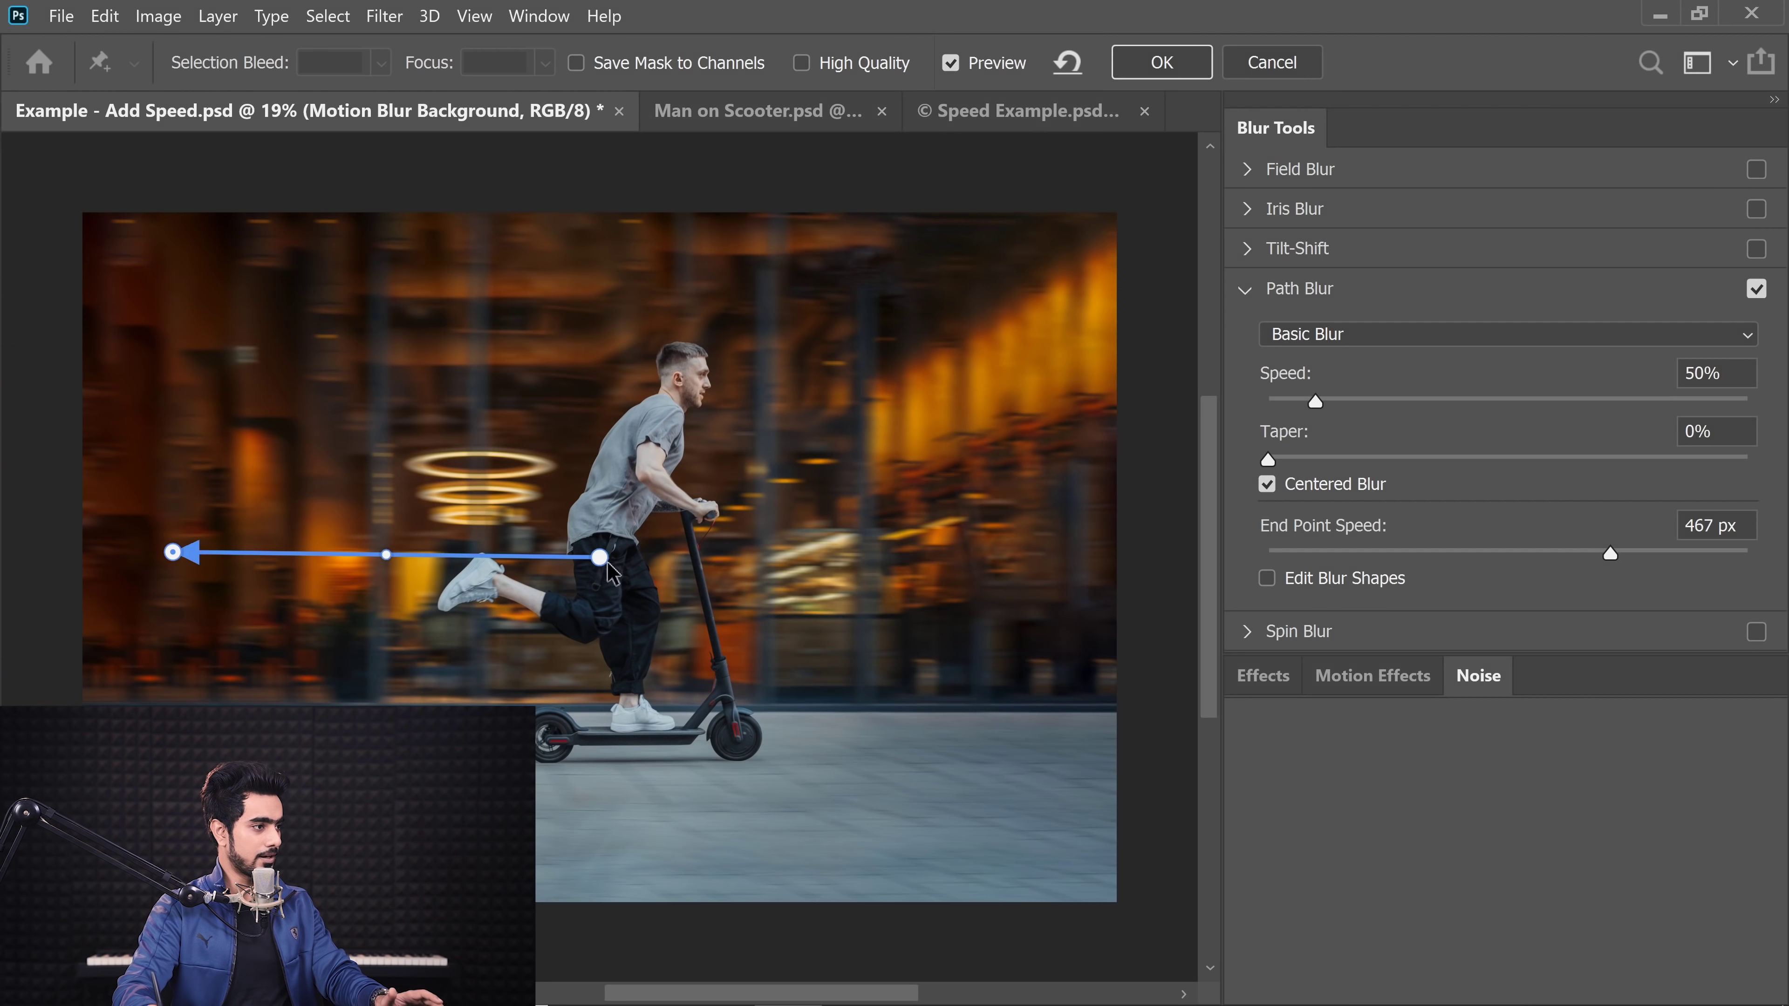
{"action": "left_click_drag", "start_coordinate": [605, 560], "coordinate": [1048, 551]}
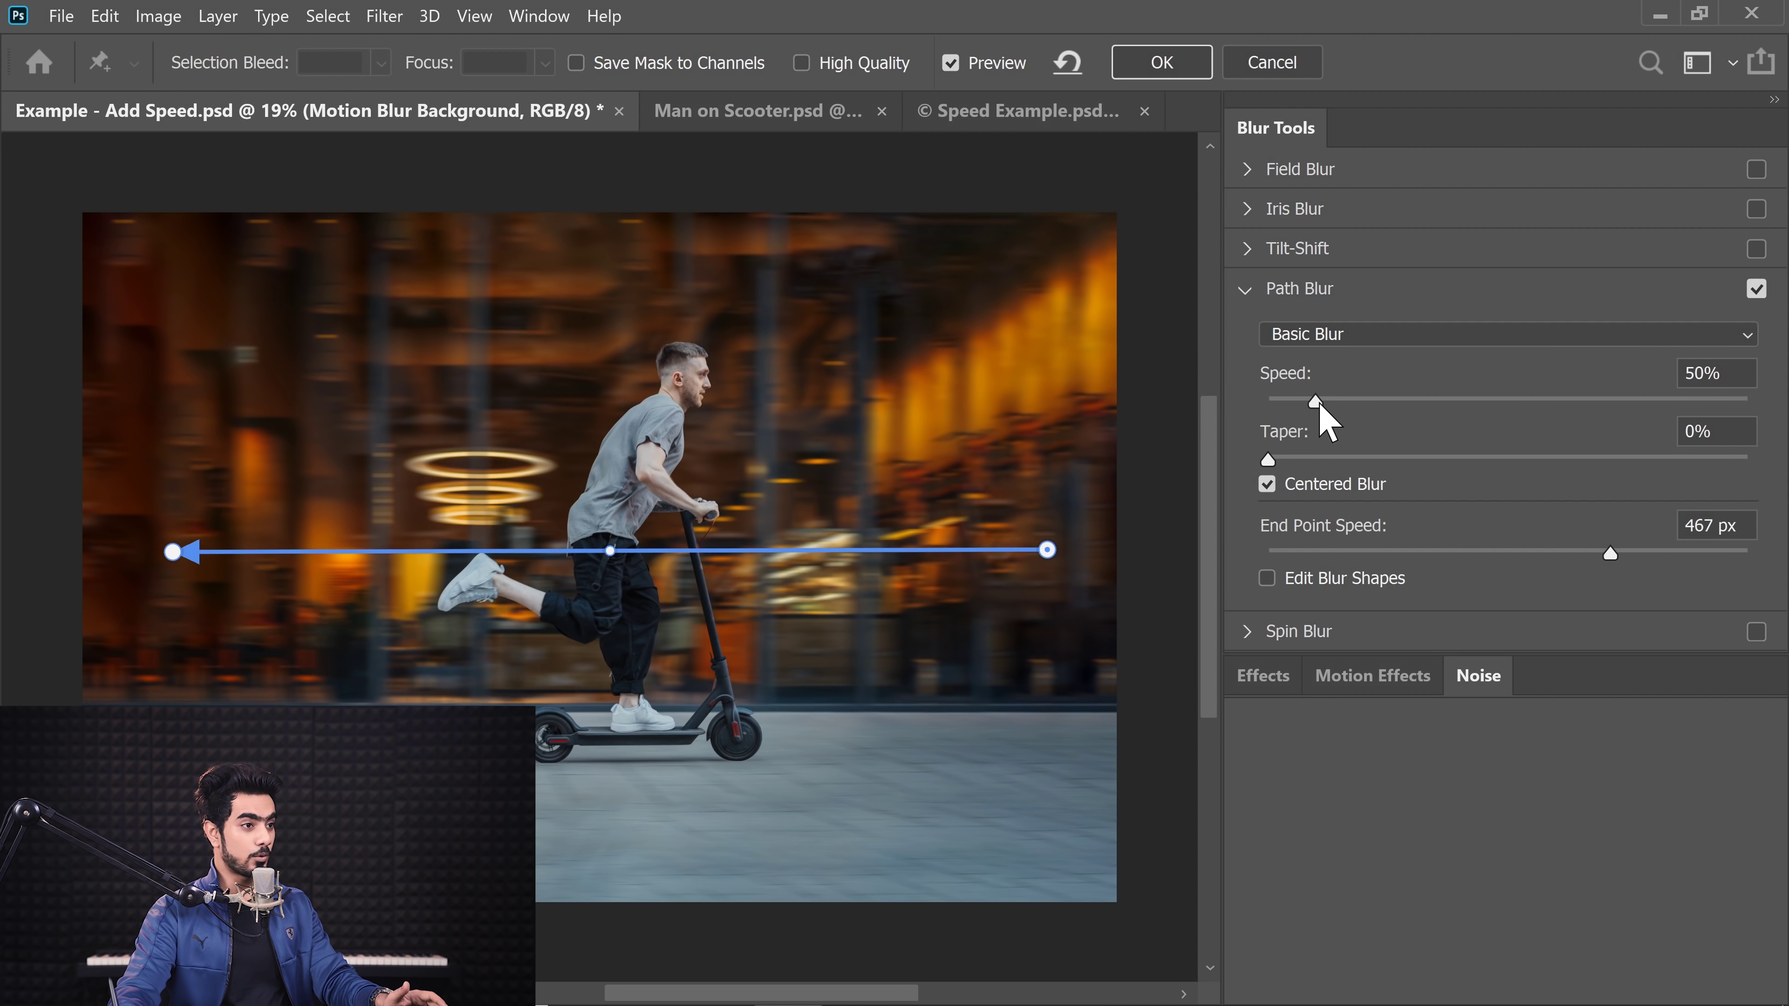
{"action": "left_click_drag", "start_coordinate": [1320, 407], "coordinate": [1416, 403]}
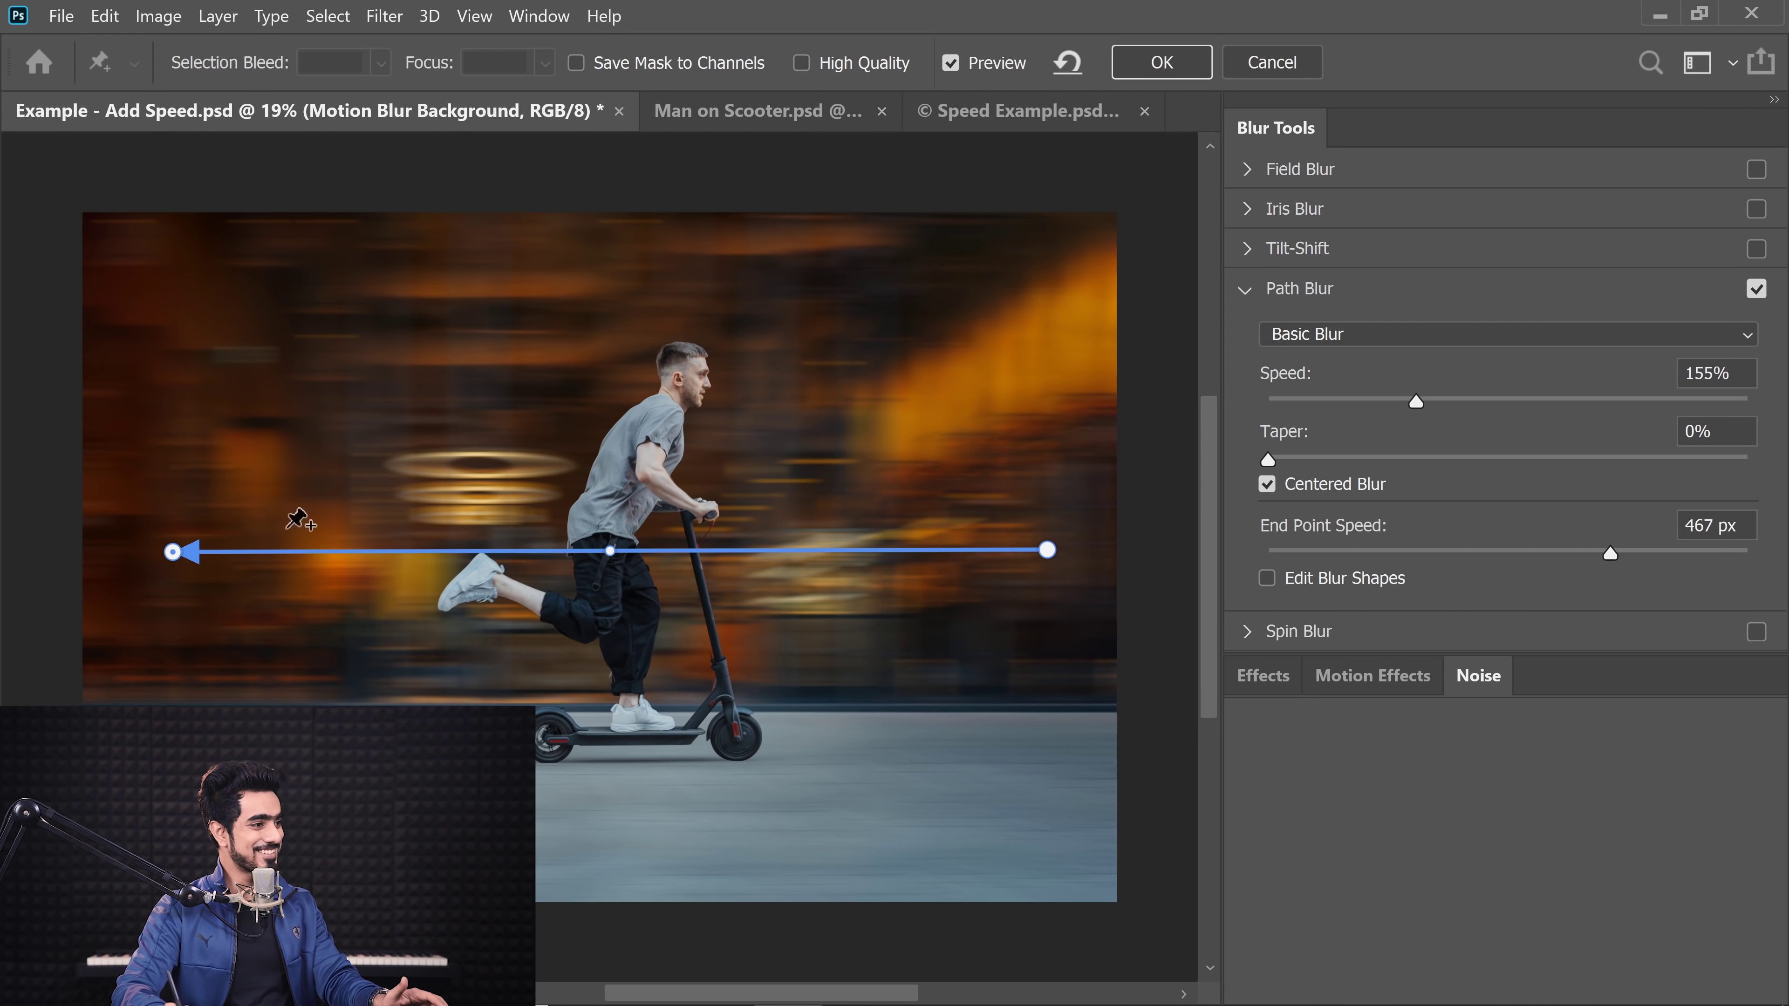
{"action": "left_click_drag", "start_coordinate": [1433, 407], "coordinate": [1548, 407]}
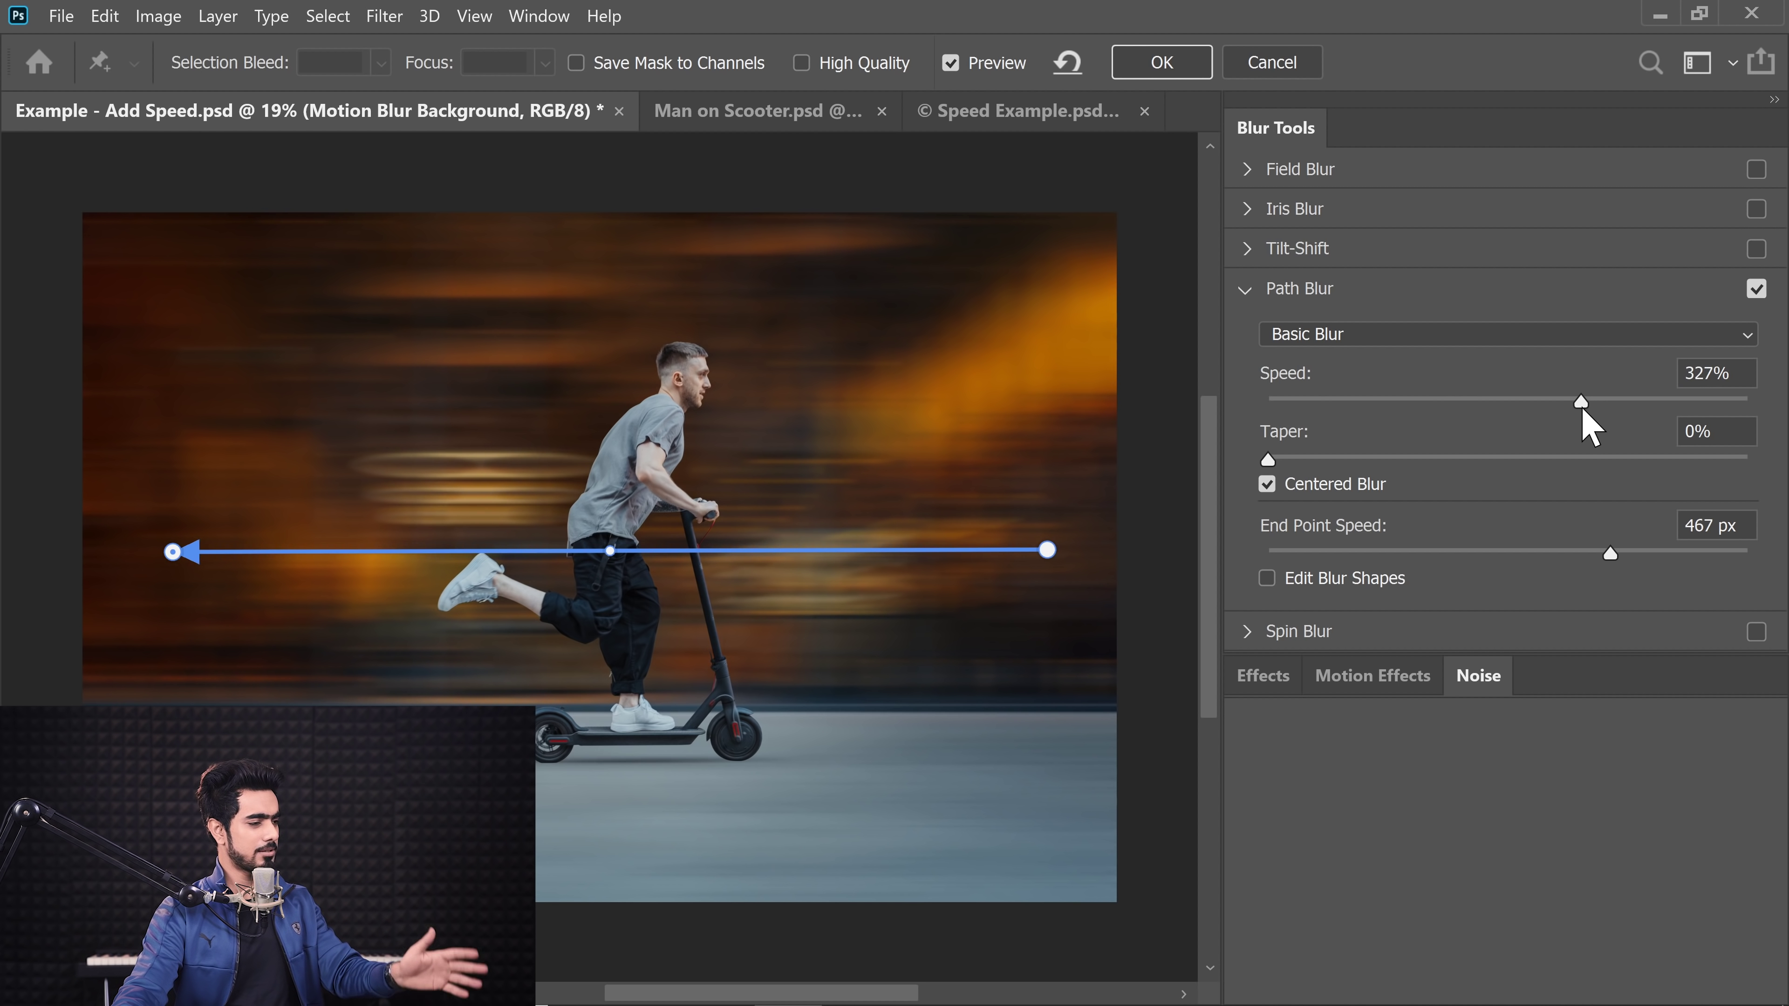
{"action": "left_click_drag", "start_coordinate": [1583, 412], "coordinate": [1585, 423]}
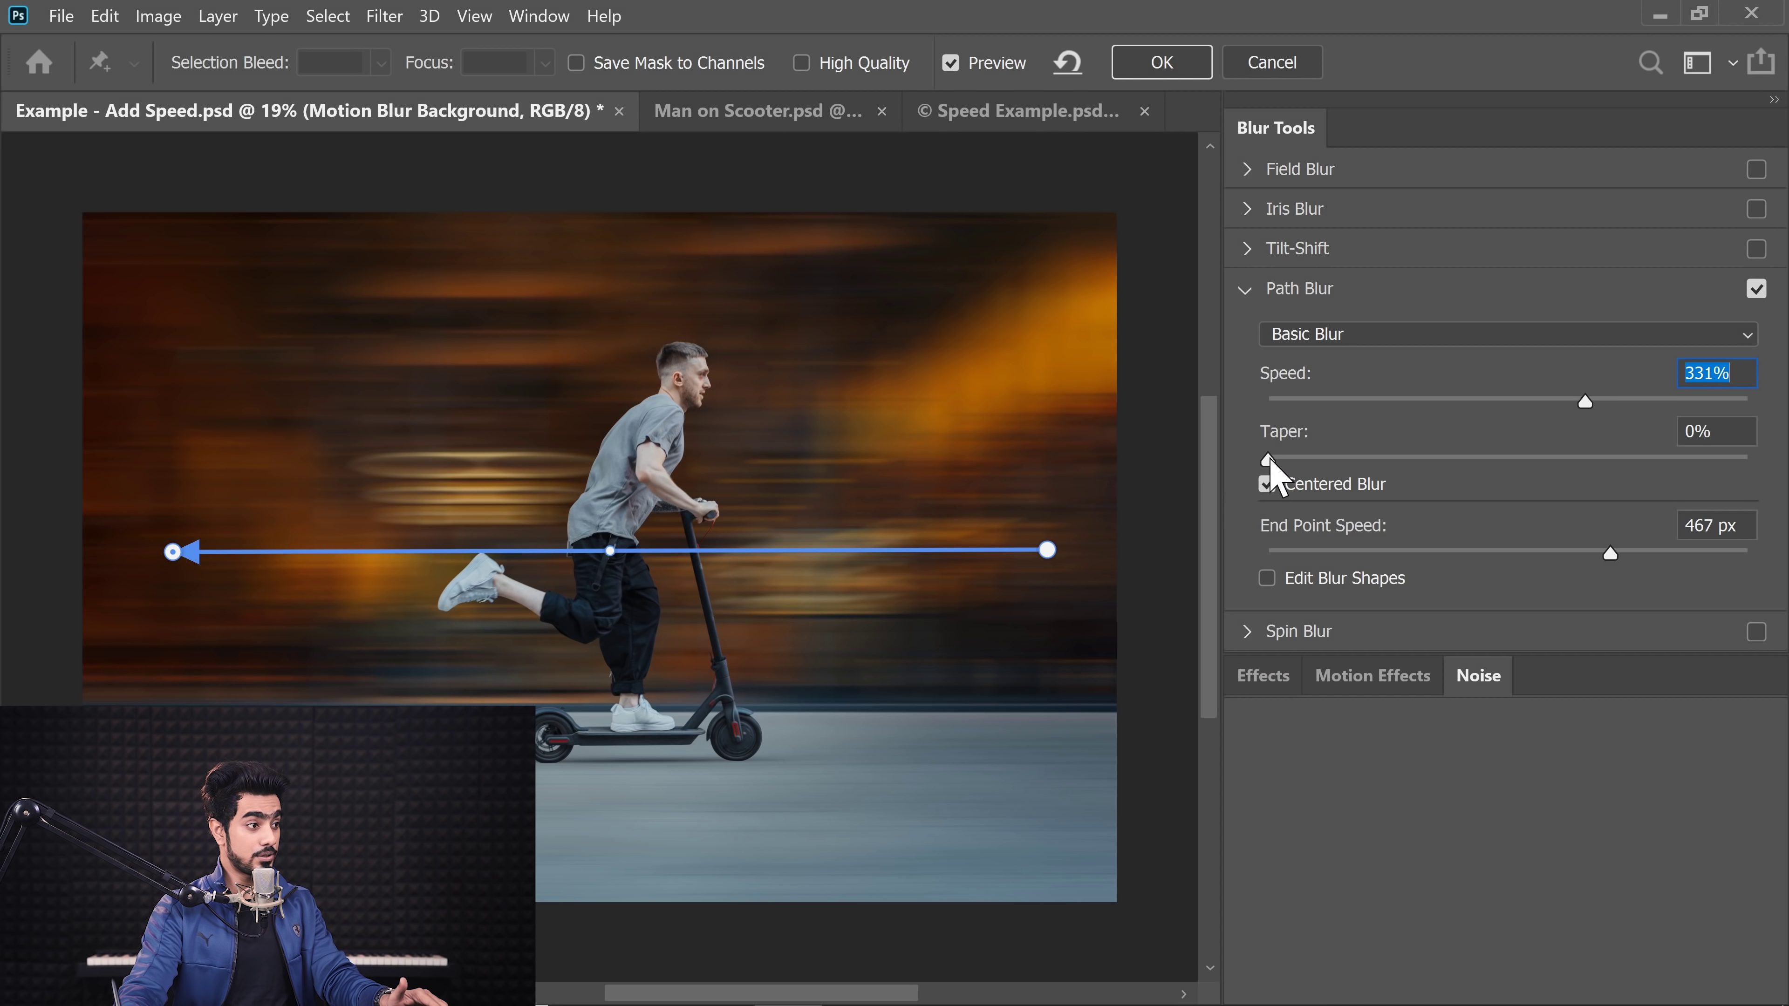
- Try a Path Blur taper of 20% and reset the taper to 0%
{"action": "left_click_drag", "start_coordinate": [1271, 463], "coordinate": [1336, 466]}
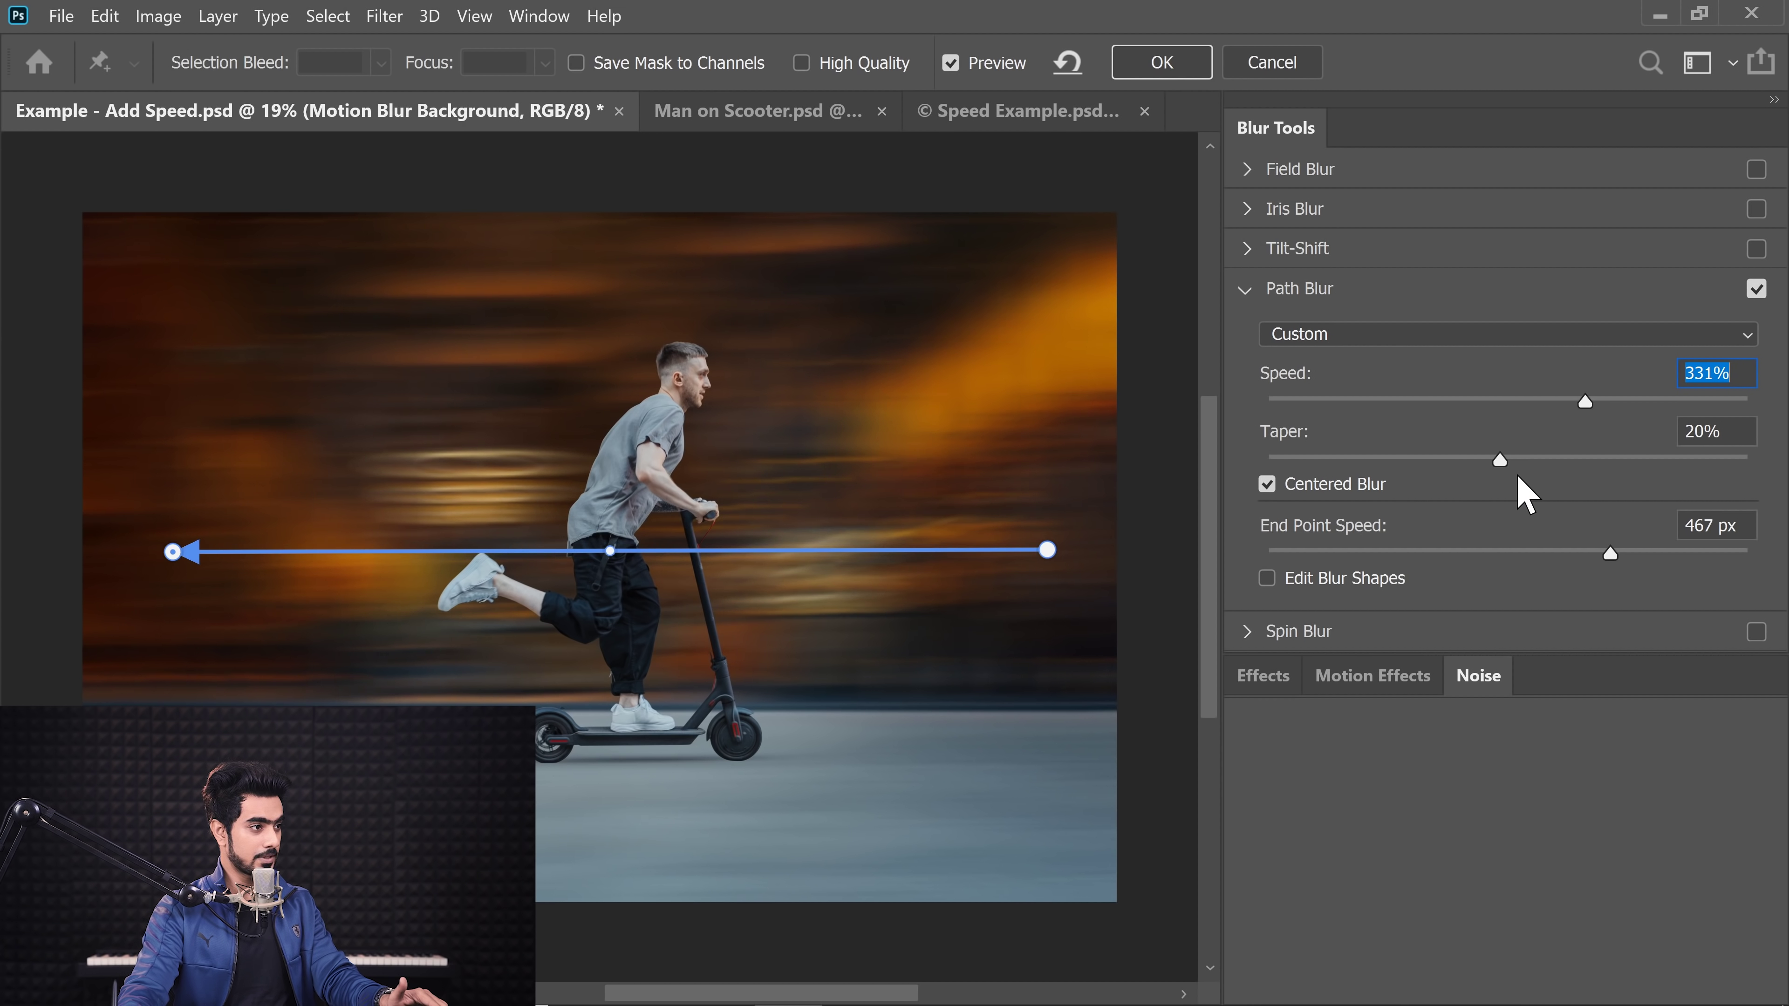
{"action": "key", "text": "Tab"}
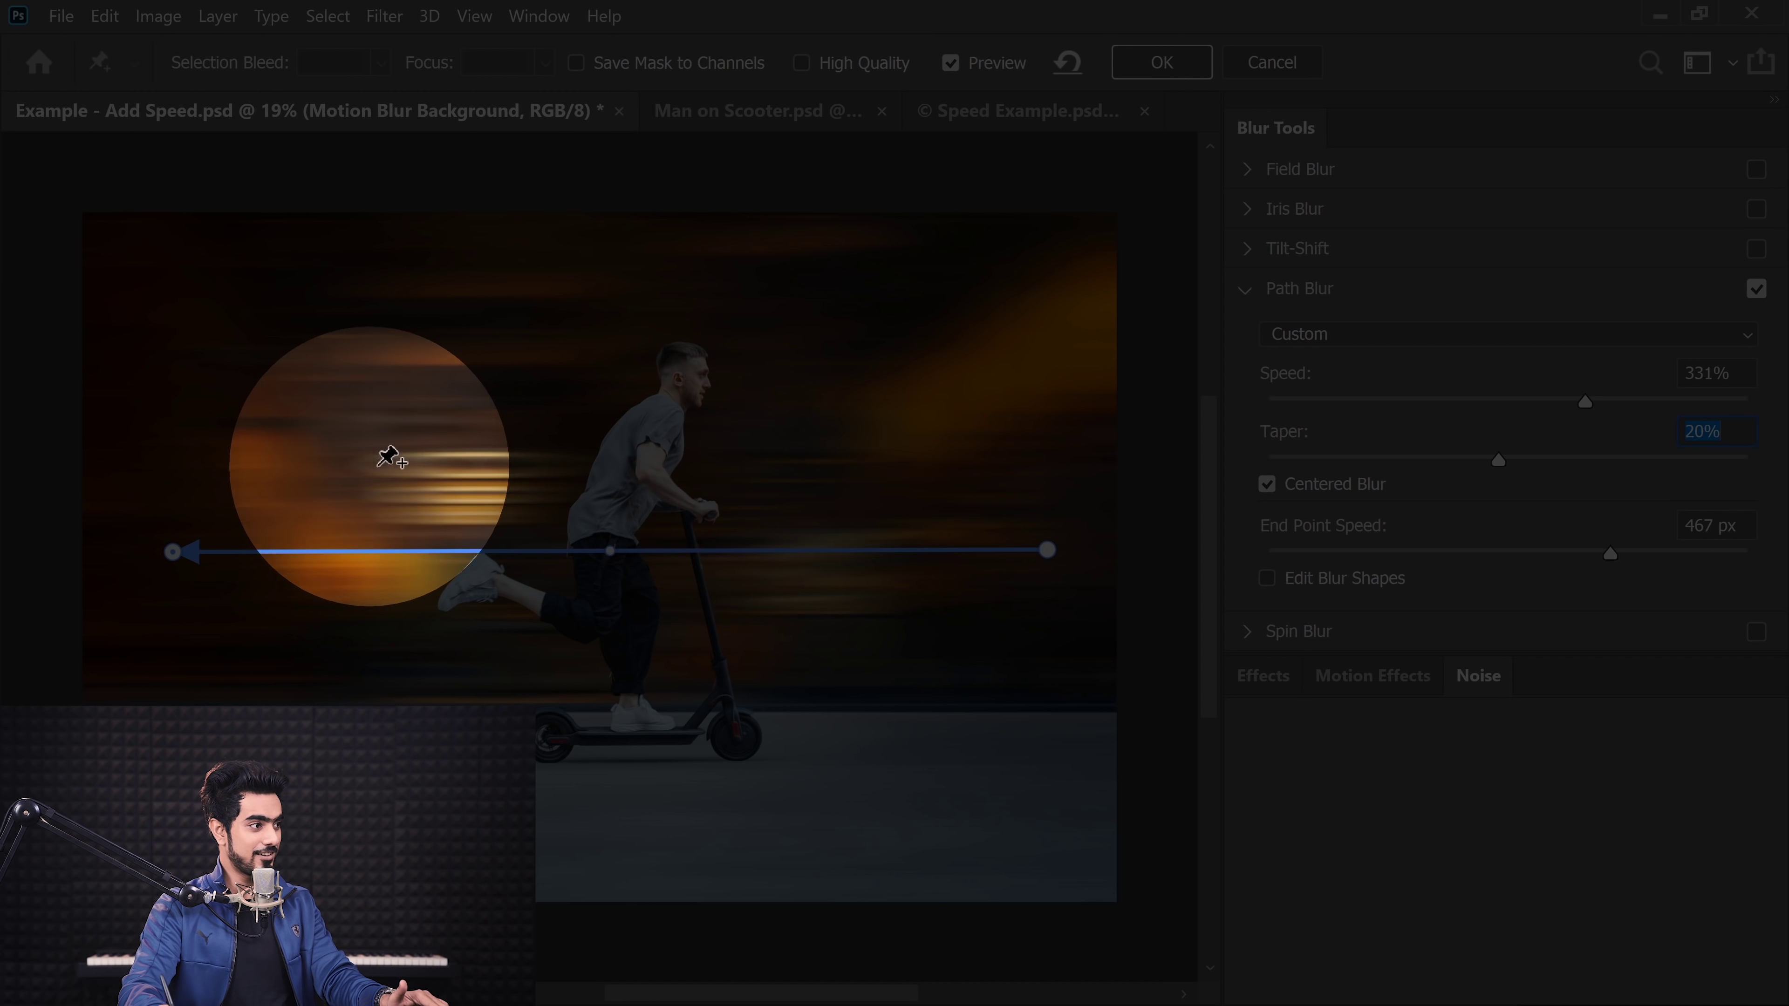
{"action": "type", "text": "0"}
{"action": "key", "text": "Return"}
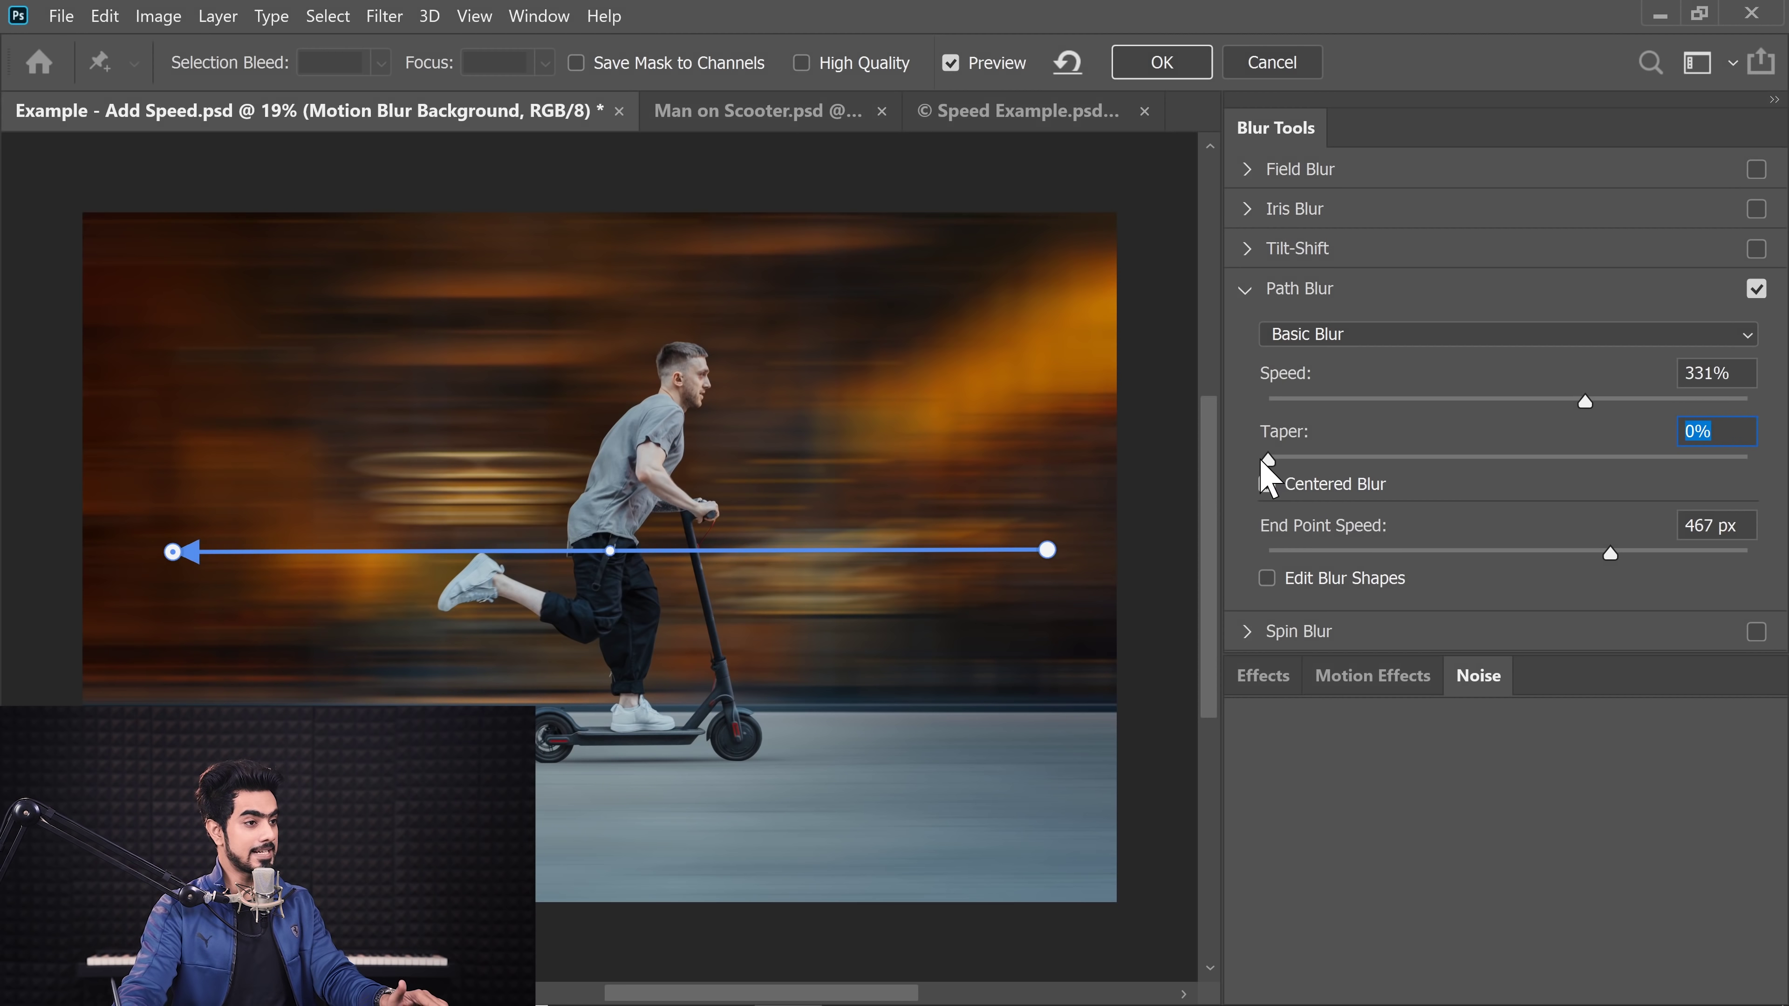
- Set the Path Blur taper to 18% and the speed to 242%
{"action": "left_click_drag", "start_coordinate": [1262, 463], "coordinate": [1476, 459]}
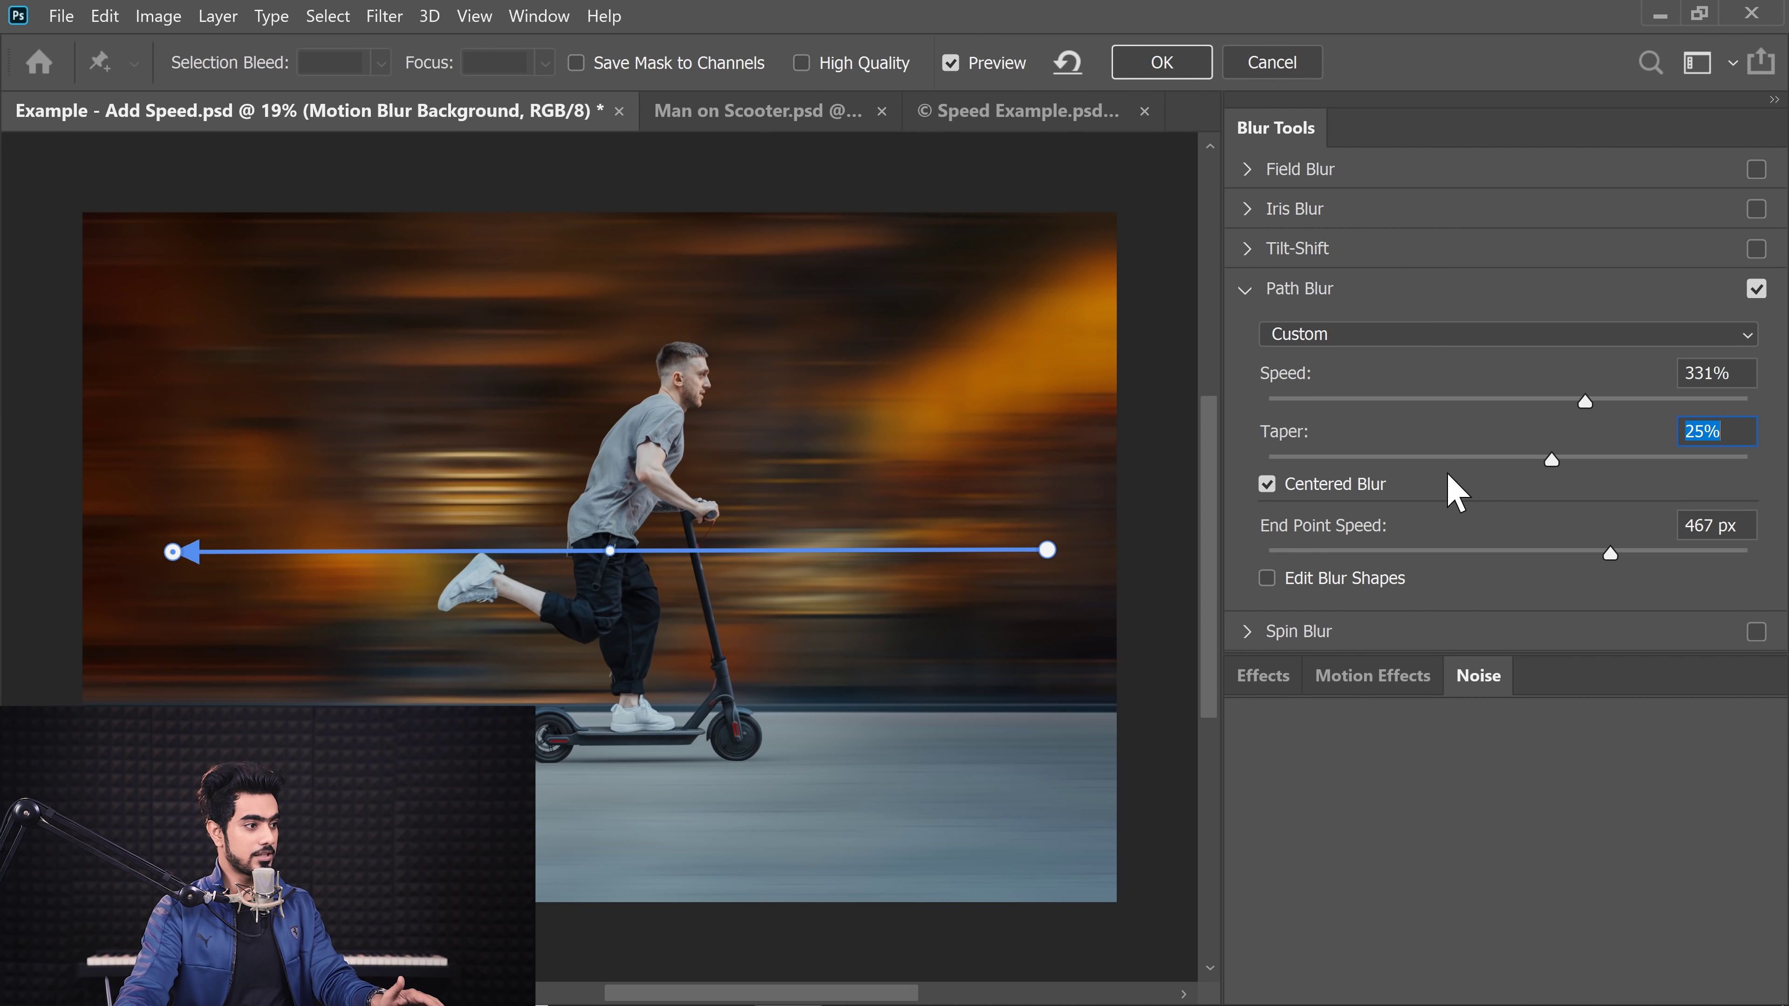
{"action": "left_click", "coordinate": [1468, 459]}
{"action": "left_click", "coordinate": [1502, 401]}
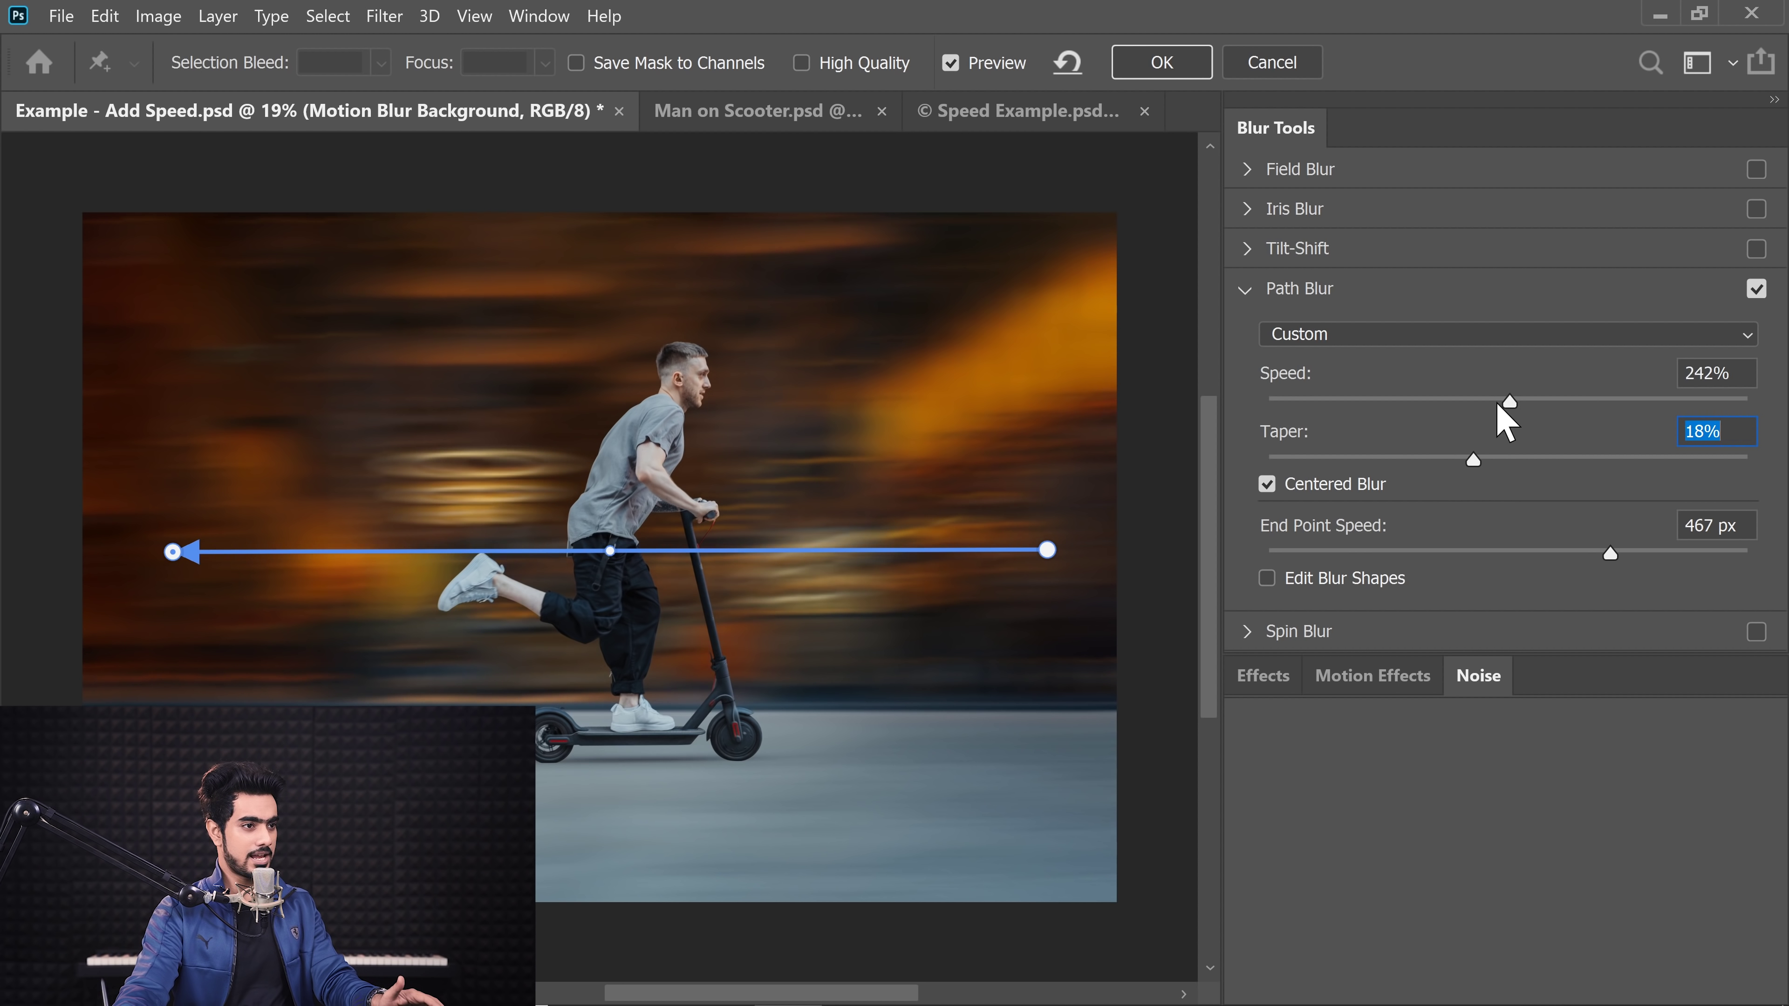
- Fine-tune the Path Blur speed and taper, and apply the blur to the background layer
{"action": "left_click", "coordinate": [1527, 400]}
{"action": "left_click_drag", "start_coordinate": [1507, 462], "coordinate": [1489, 465]}
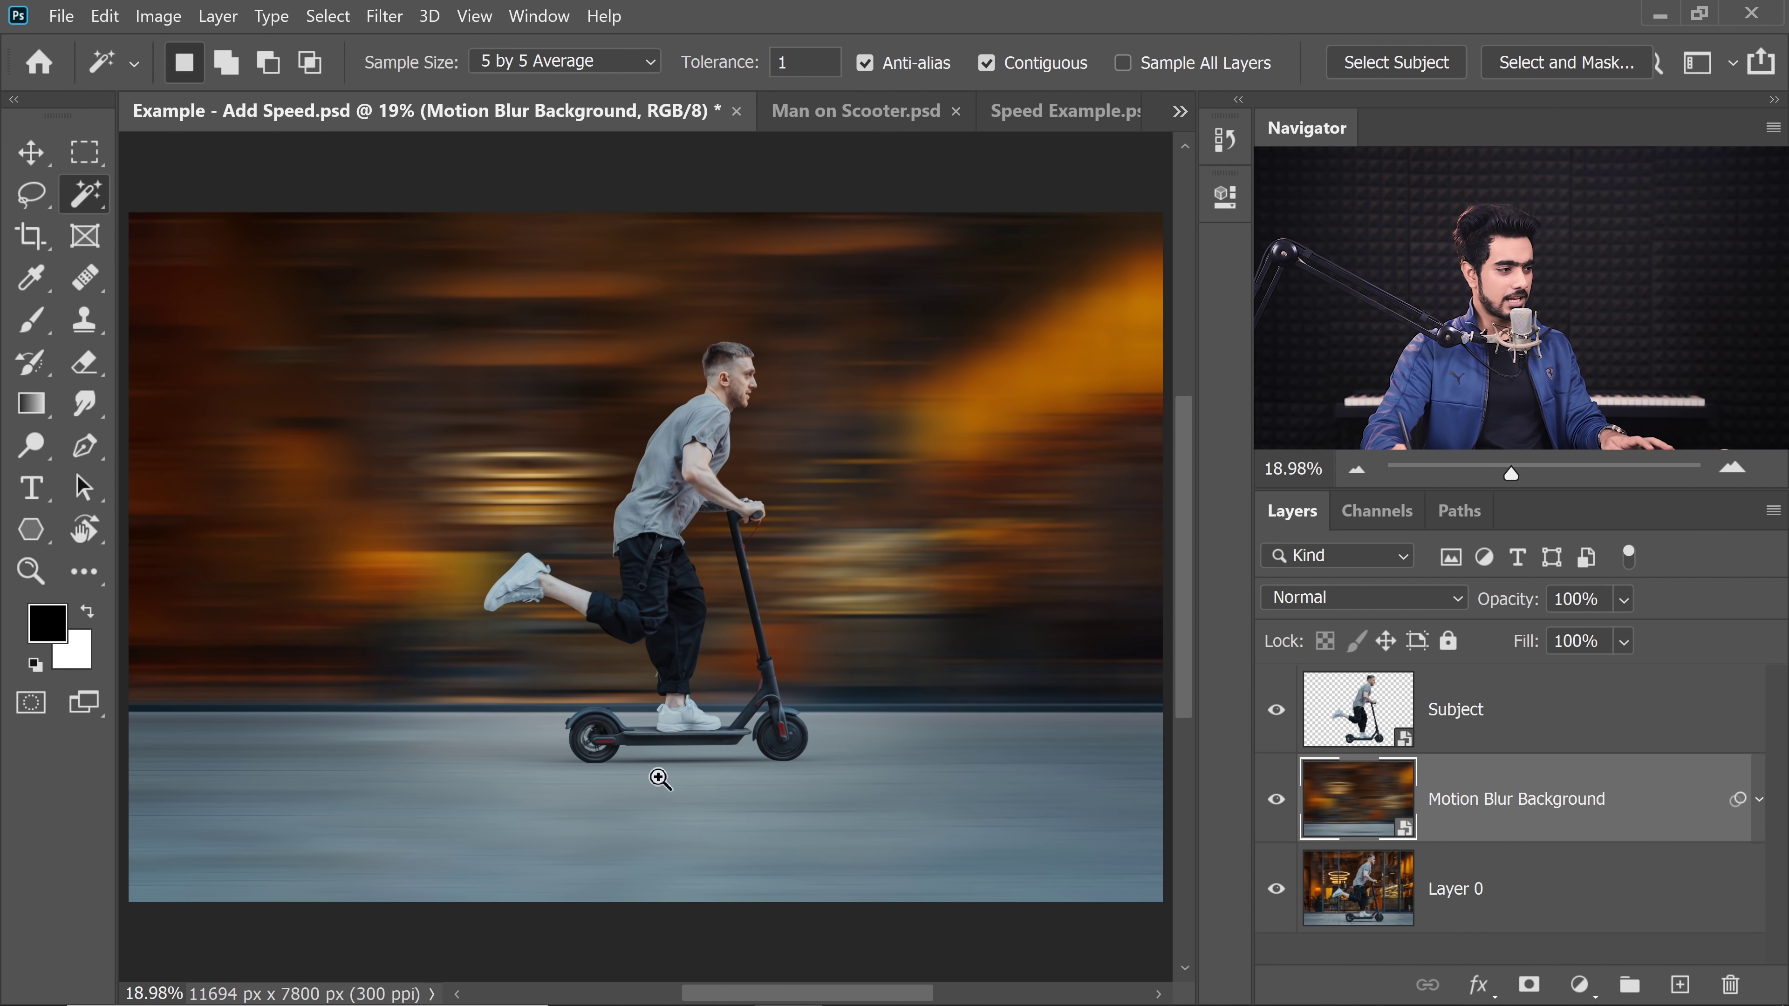
- Examine the ground beneath the scooter's rear and front wheels in the blurred composite
{"action": "left_click_drag", "start_coordinate": [601, 760], "coordinate": [693, 784]}
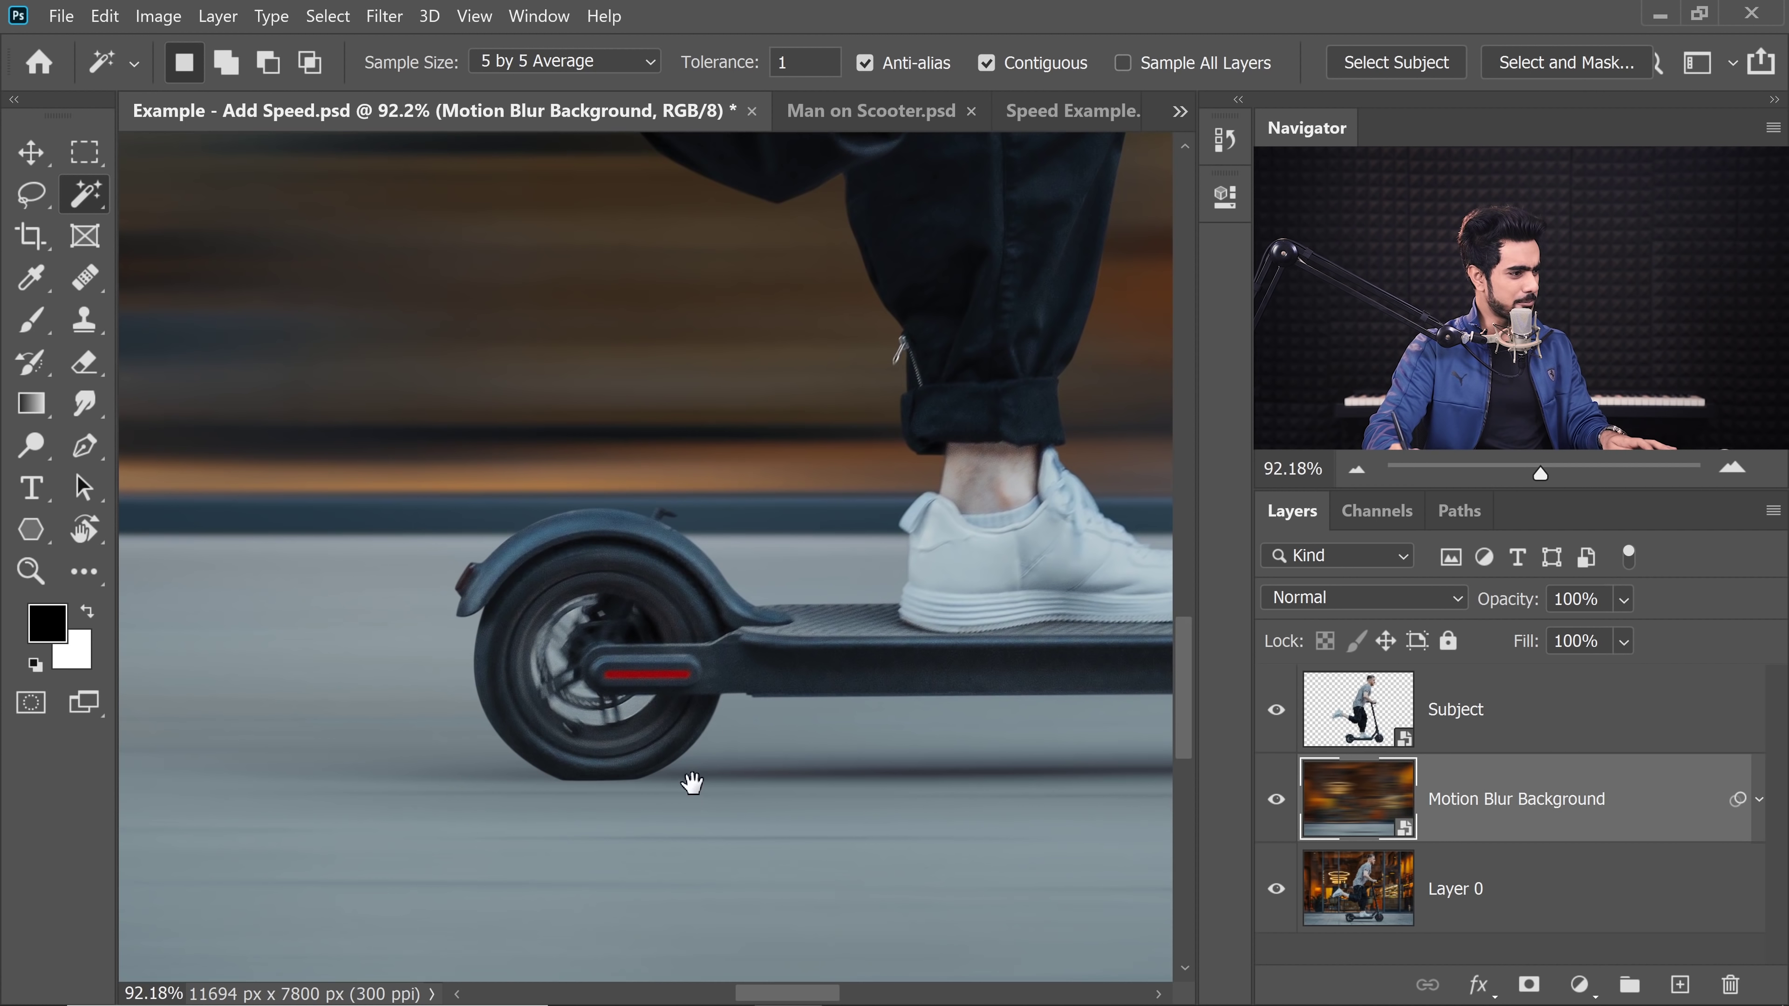
{"action": "left_click_drag", "start_coordinate": [877, 767], "coordinate": [590, 770]}
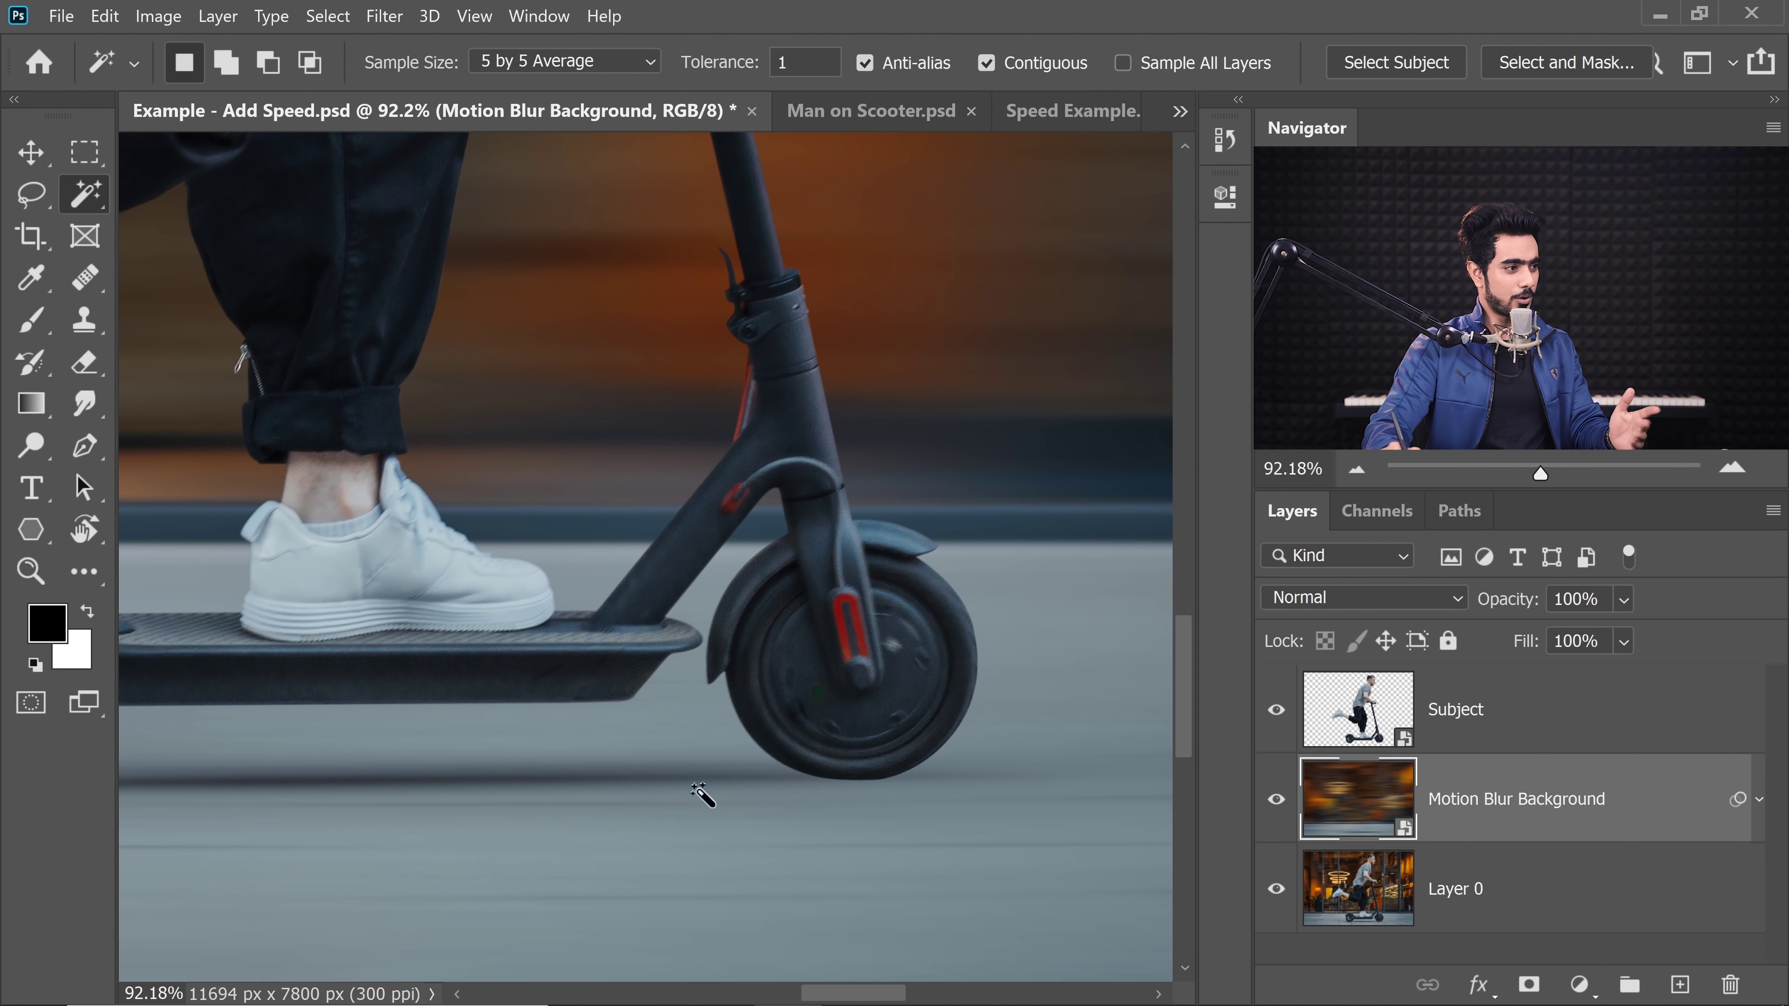
{"action": "left_click_drag", "start_coordinate": [501, 801], "coordinate": [614, 771]}
- Show only Layer 0 and examine the original contact shadows beneath both scooter wheels
{"action": "left_click", "coordinate": [1278, 894], "text": "alt"}
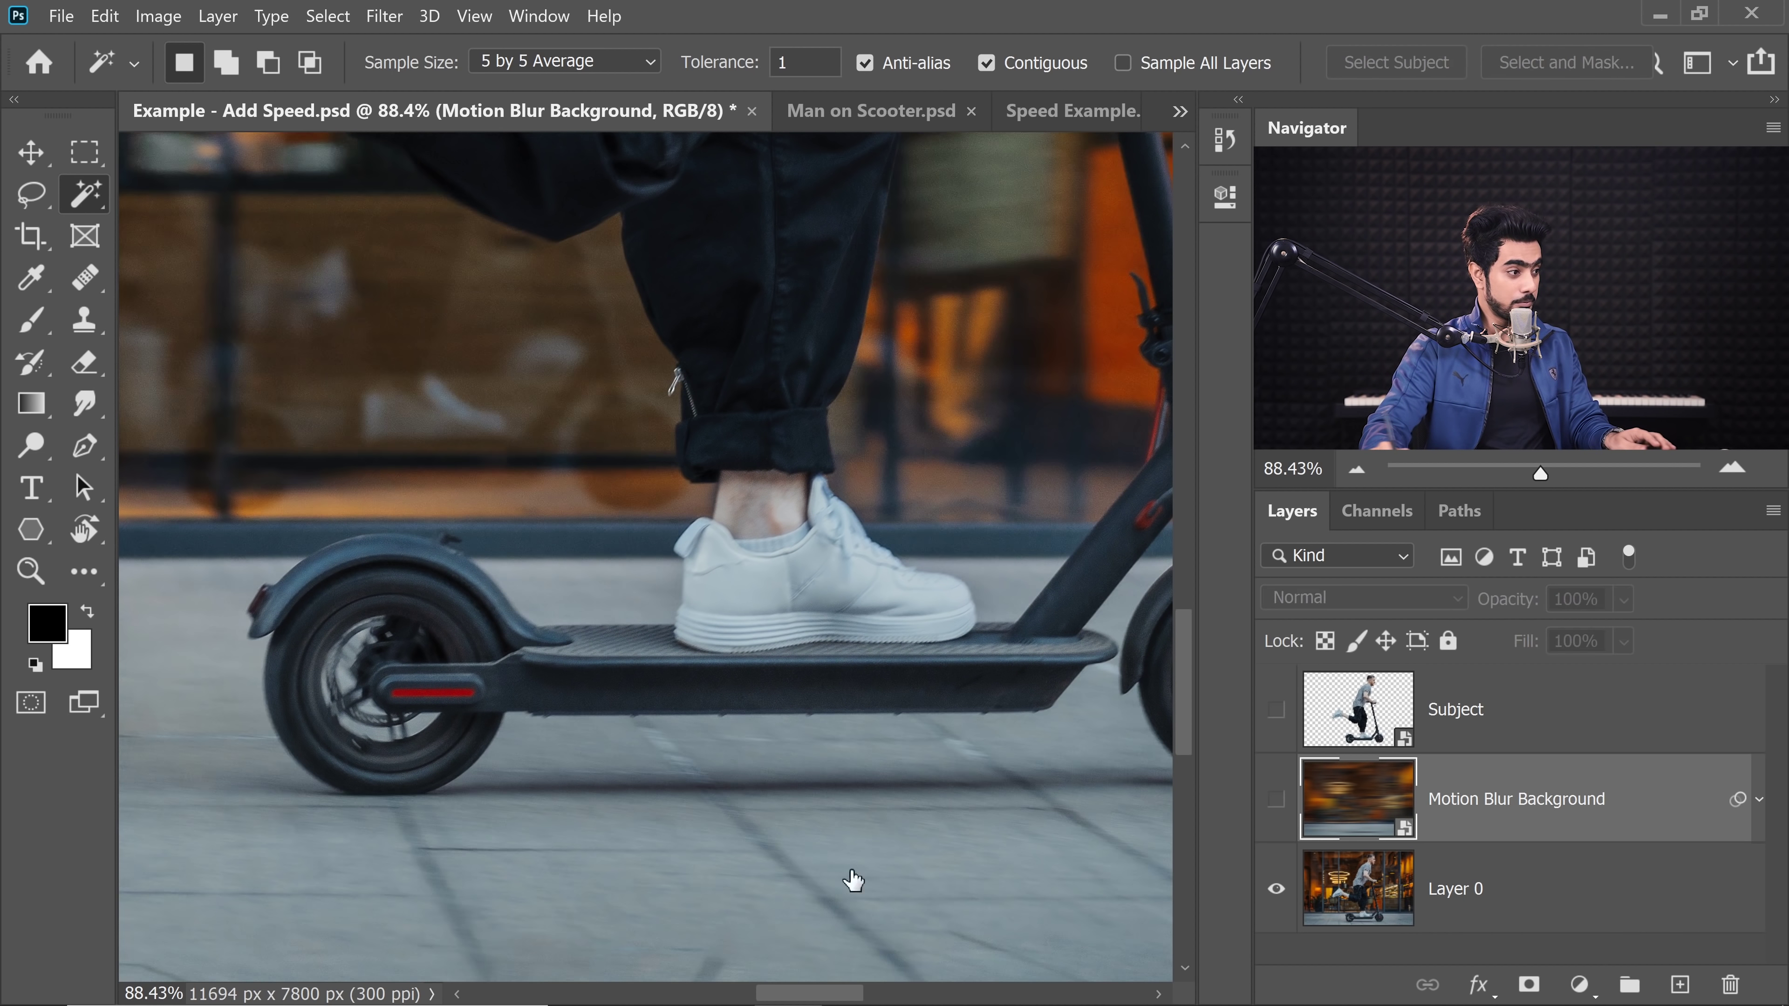
{"action": "left_click_drag", "start_coordinate": [373, 787], "coordinate": [471, 809]}
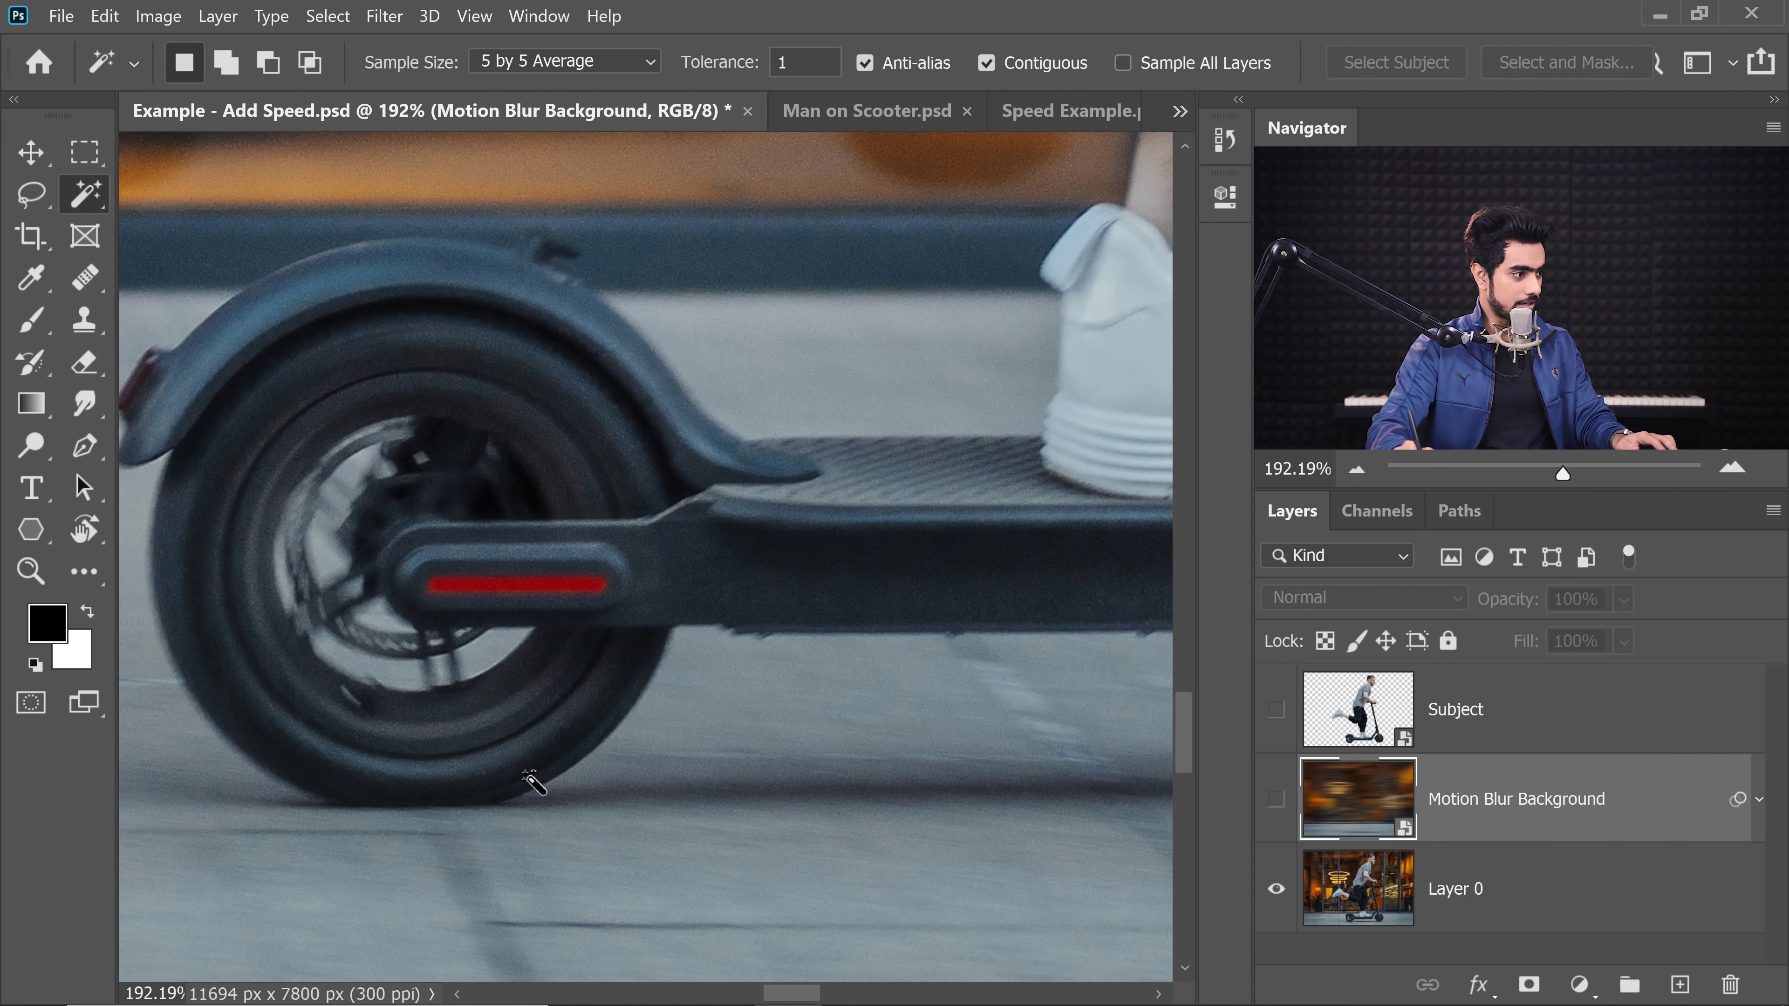
{"action": "left_click_drag", "start_coordinate": [625, 756], "coordinate": [588, 749]}
{"action": "left_click_drag", "start_coordinate": [833, 761], "coordinate": [454, 762]}
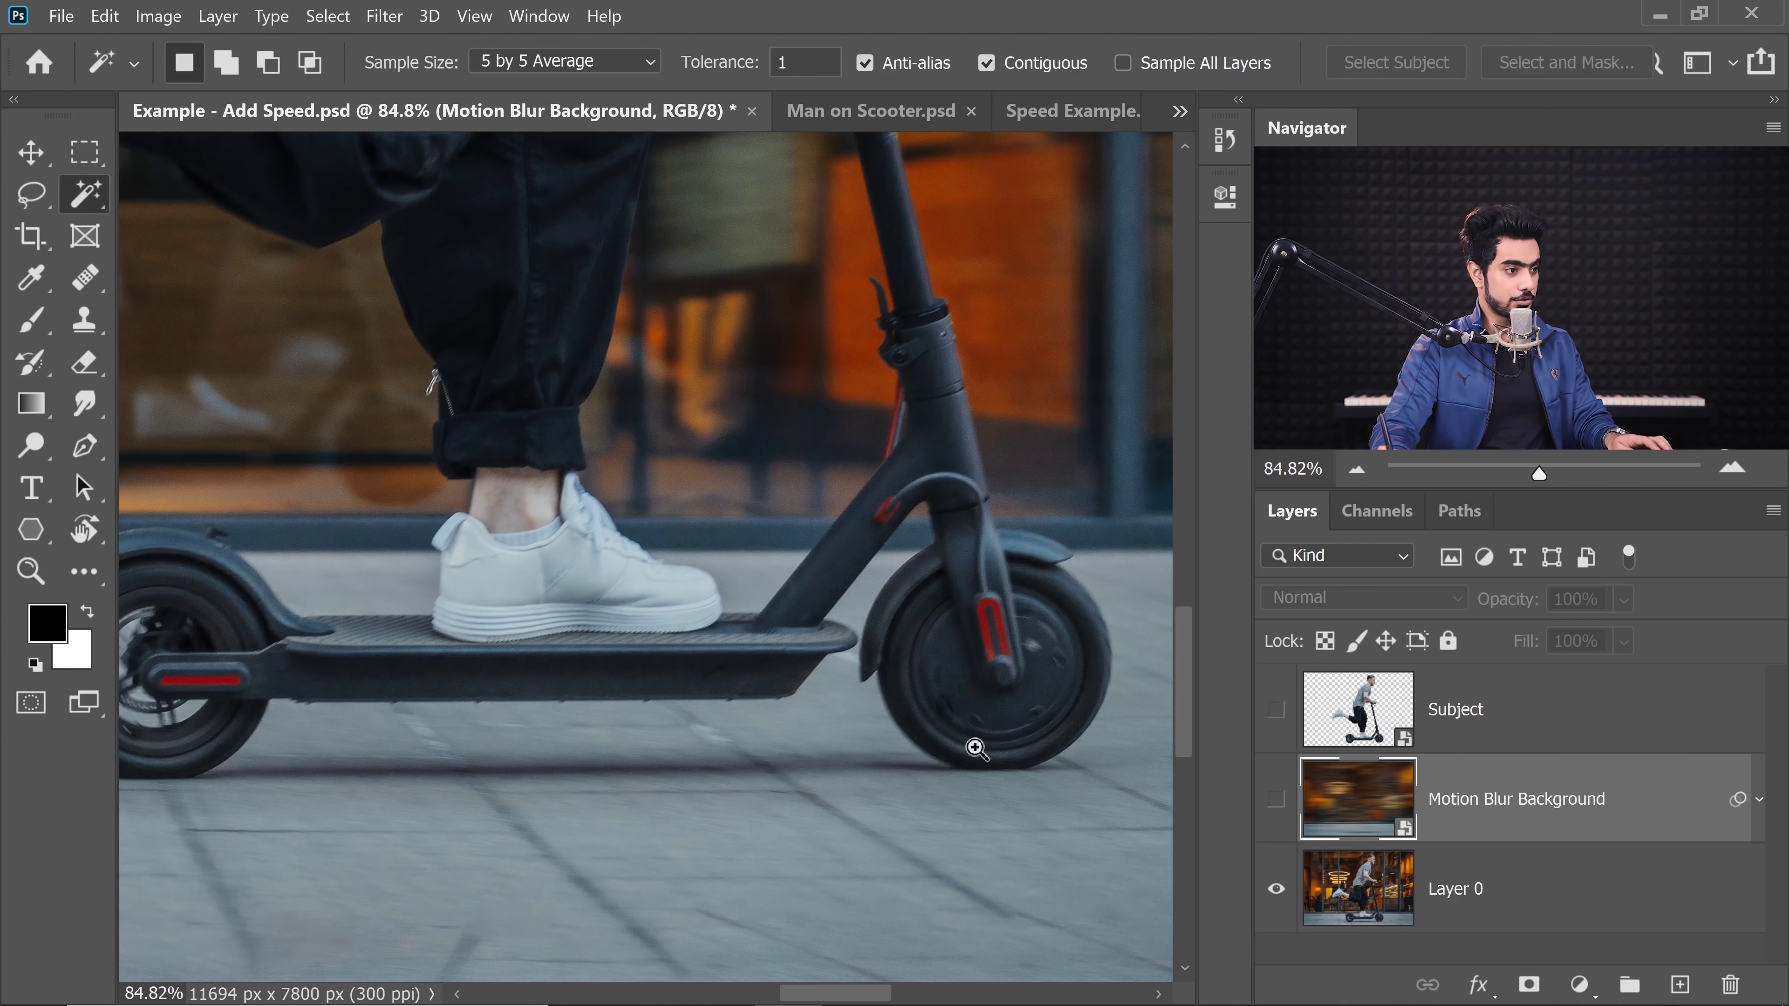
{"action": "left_click_drag", "start_coordinate": [976, 749], "coordinate": [1078, 793]}
{"action": "left_click_drag", "start_coordinate": [930, 793], "coordinate": [1106, 793]}
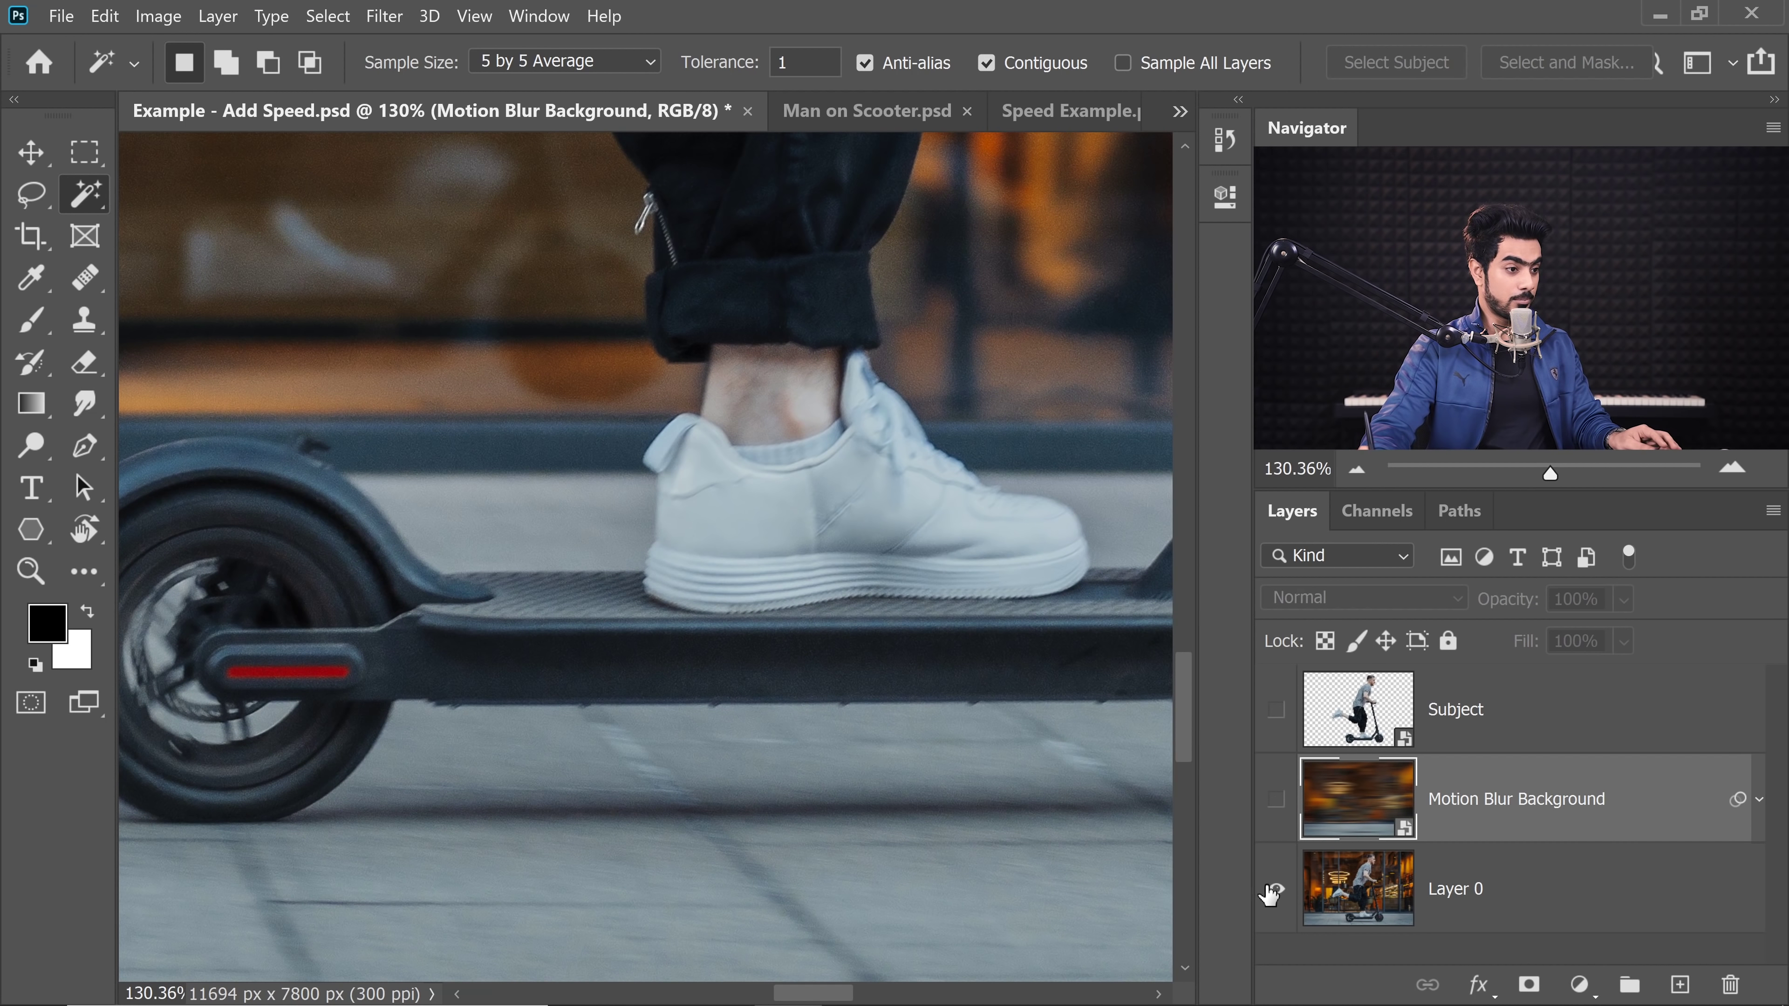
- Make the Motion Blur Background and Subject layers visible again above Layer 0
{"action": "left_click", "coordinate": [1273, 892]}
{"action": "left_click", "coordinate": [1279, 896]}
{"action": "left_click", "coordinate": [1276, 799]}
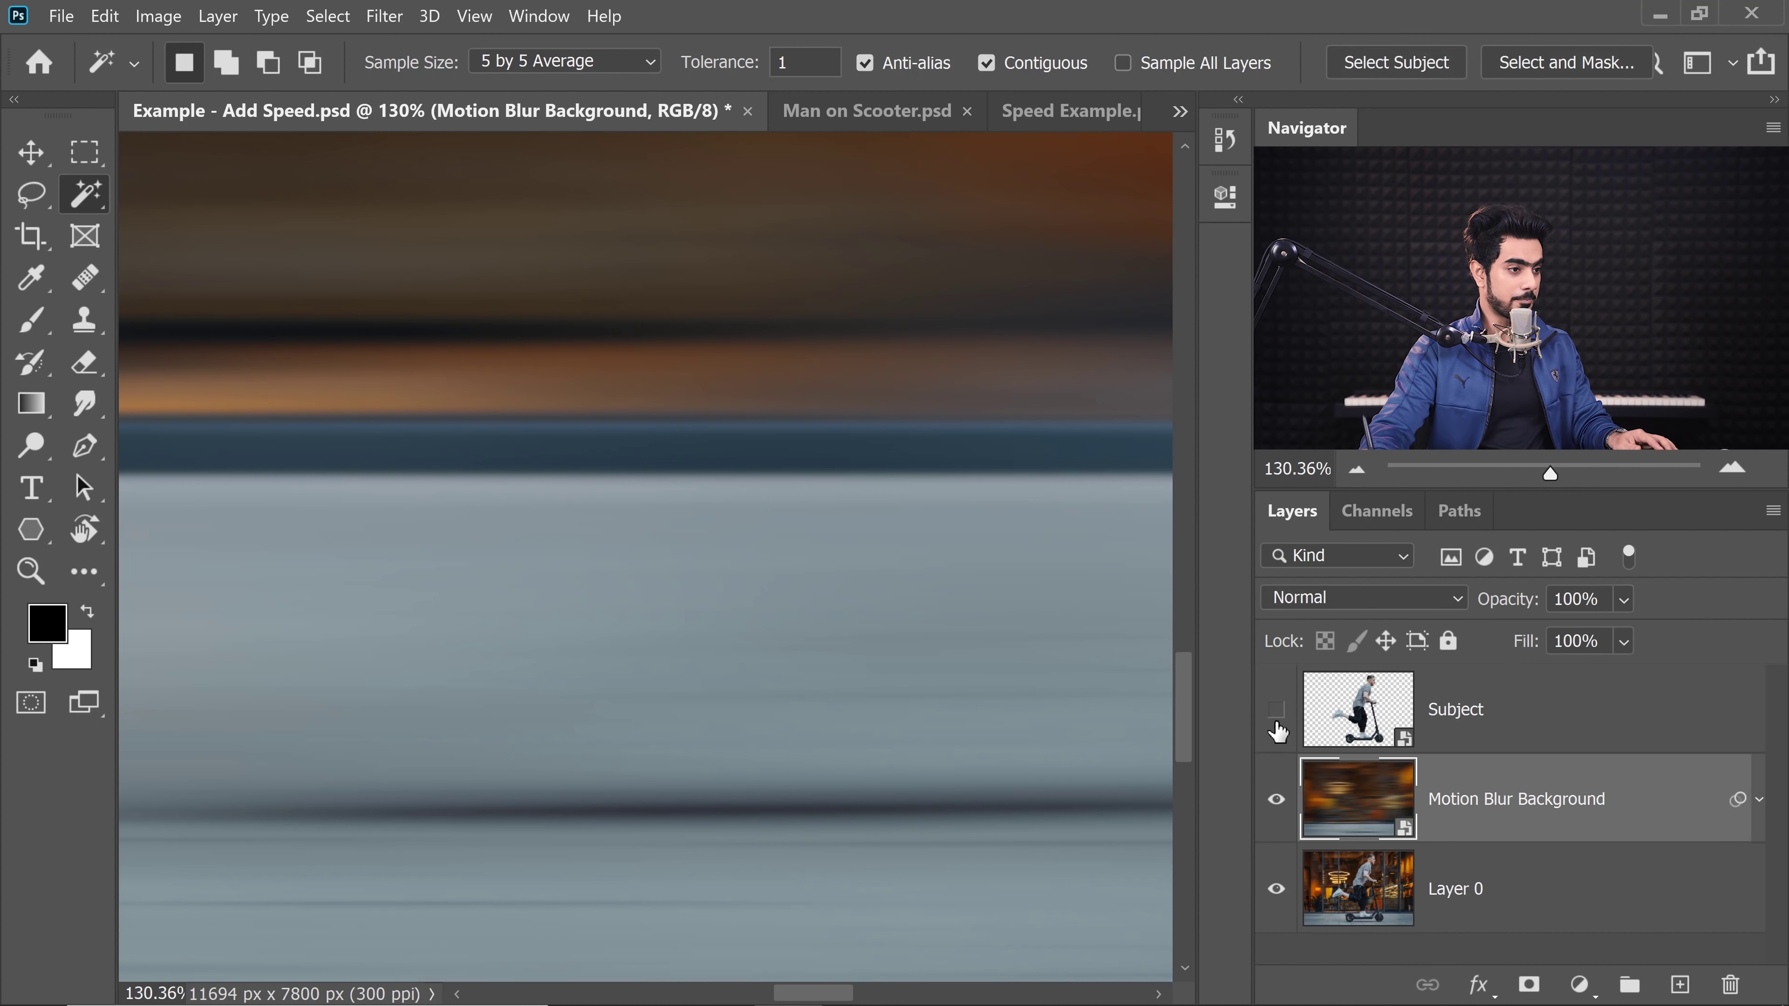
{"action": "left_click", "coordinate": [1276, 709]}
- Create a new layer above Motion Blur Background and sample the dark shadow colour beneath the scooter deck for the Brush tool
{"action": "left_click_drag", "start_coordinate": [619, 752], "coordinate": [657, 803]}
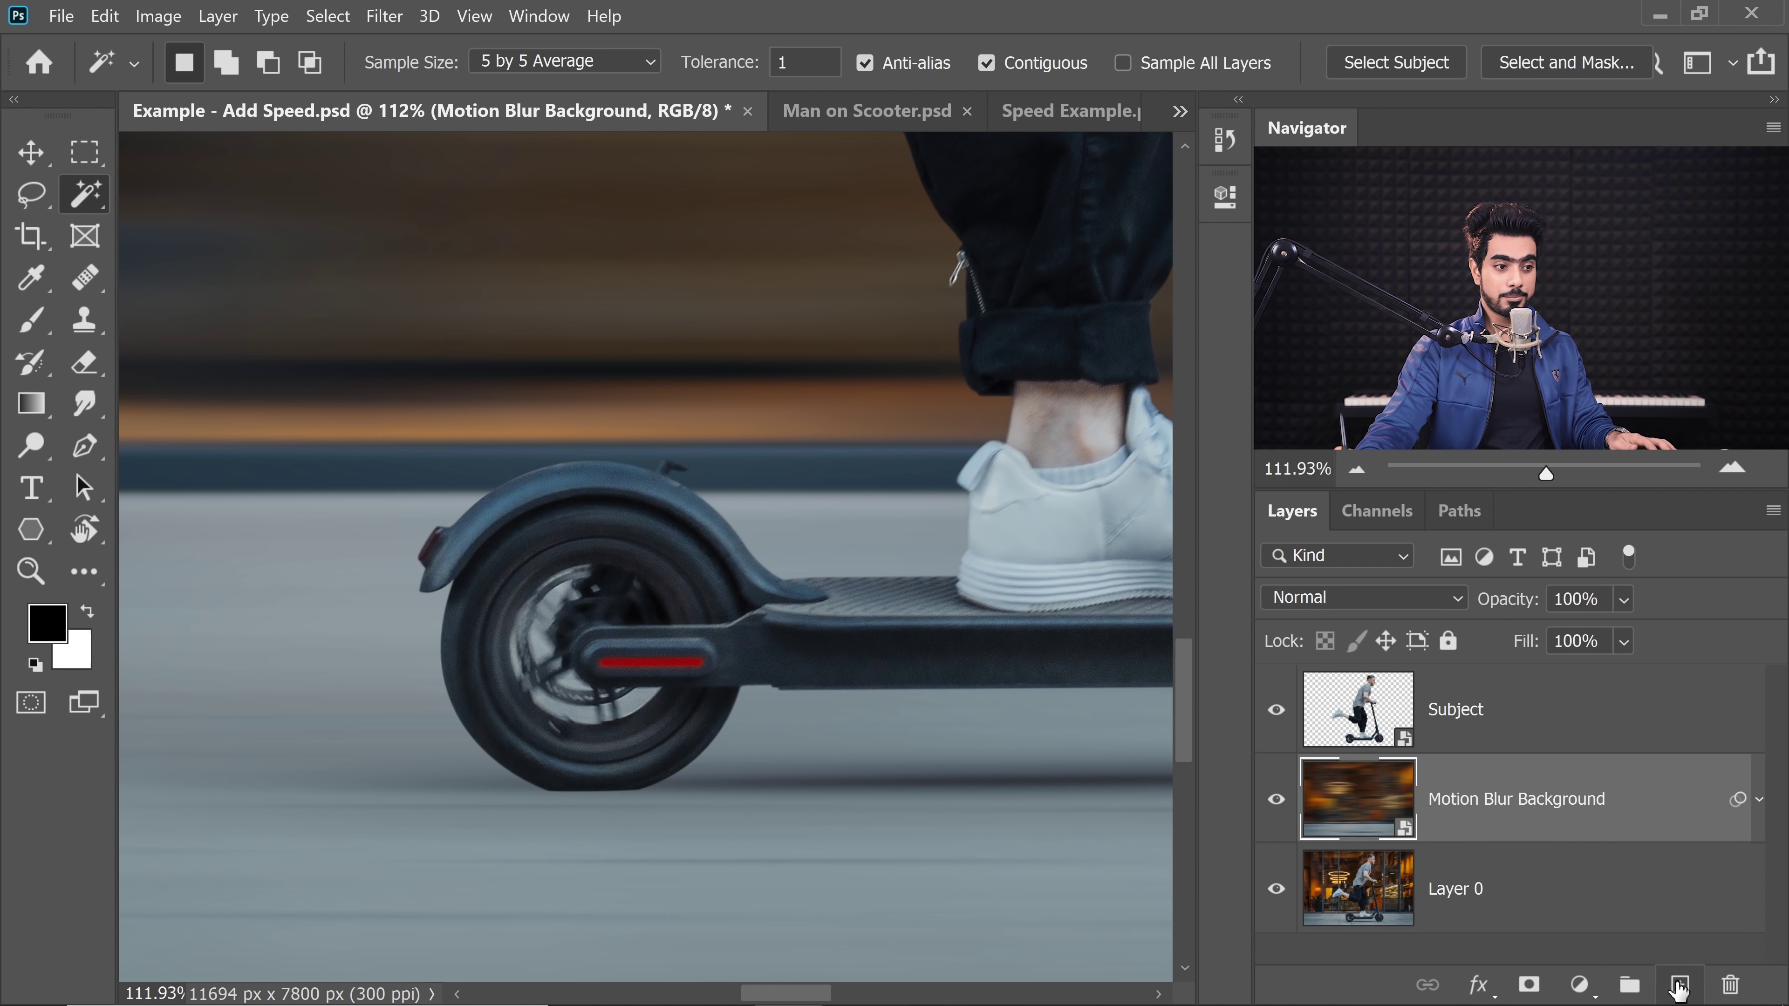
{"action": "left_click", "coordinate": [1678, 987]}
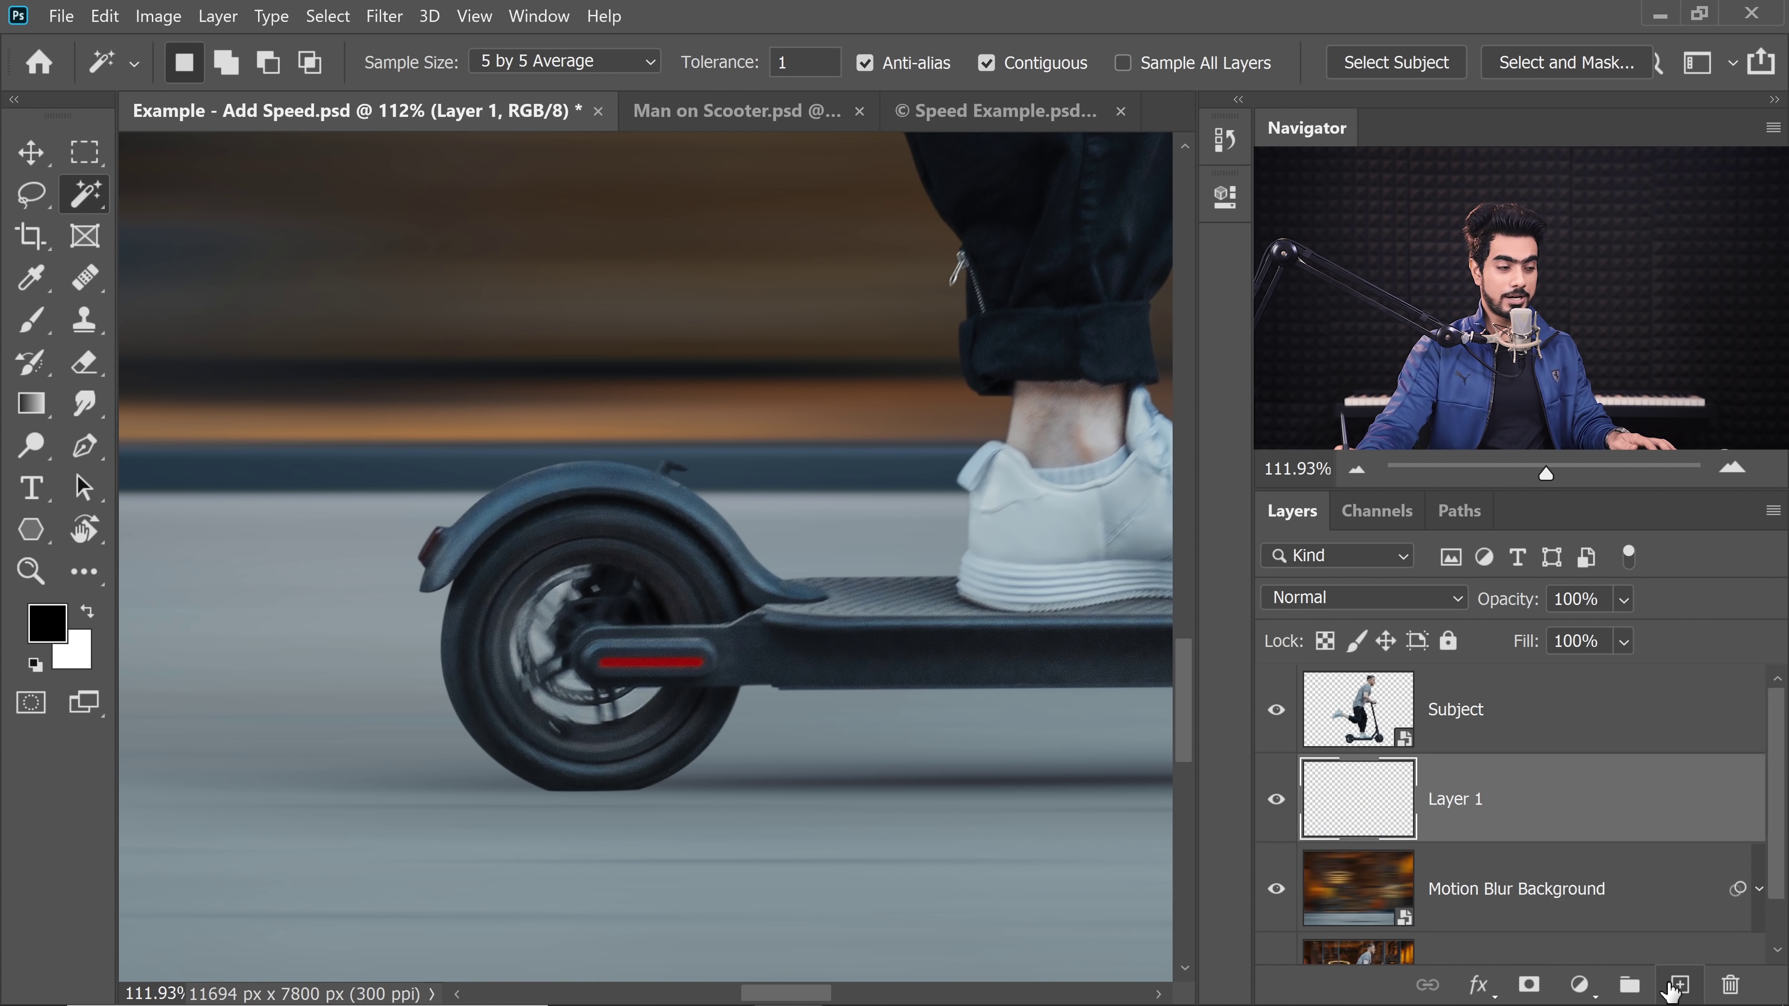
{"action": "left_click", "coordinate": [31, 330]}
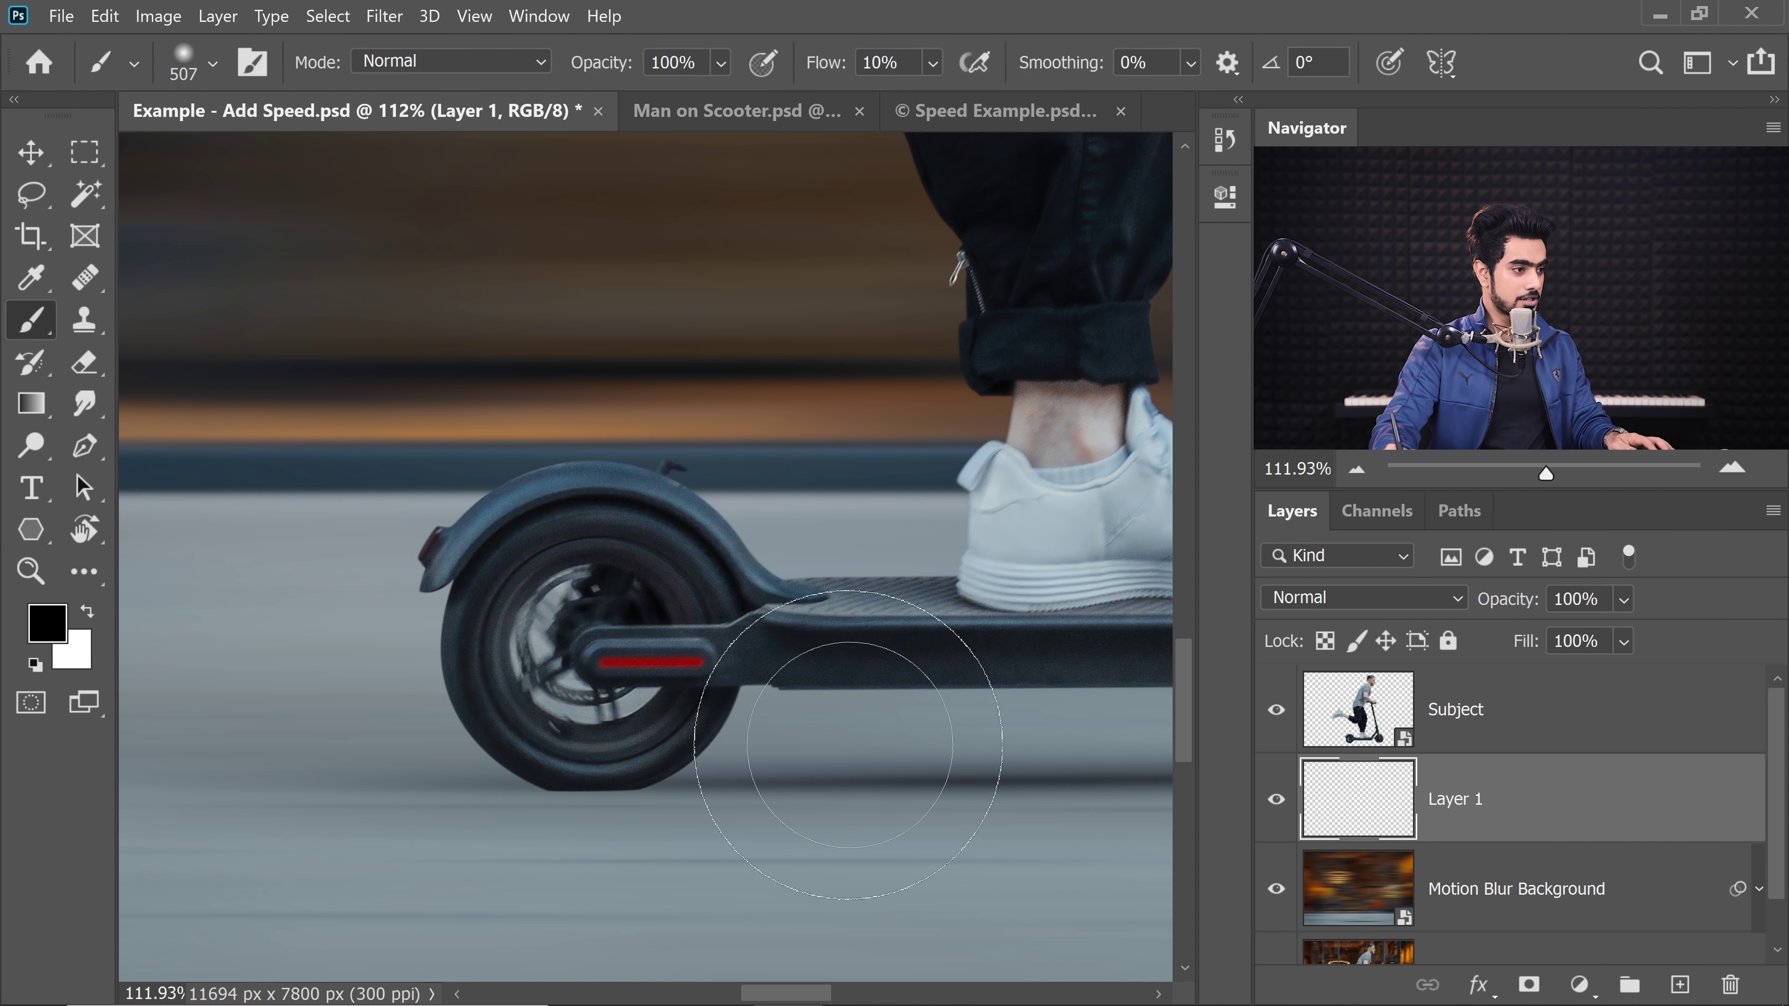
{"action": "scroll", "coordinate": [870, 787], "scroll_direction": "up", "scroll_amount": 2}
{"action": "left_click_drag", "start_coordinate": [943, 770], "coordinate": [800, 749]}
{"action": "mouse_move", "coordinate": [800, 726]}
{"action": "left_mouse_down"}
{"action": "mouse_move", "coordinate": [630, 703]}
{"action": "mouse_move", "coordinate": [339, 708]}
{"action": "left_mouse_up"}
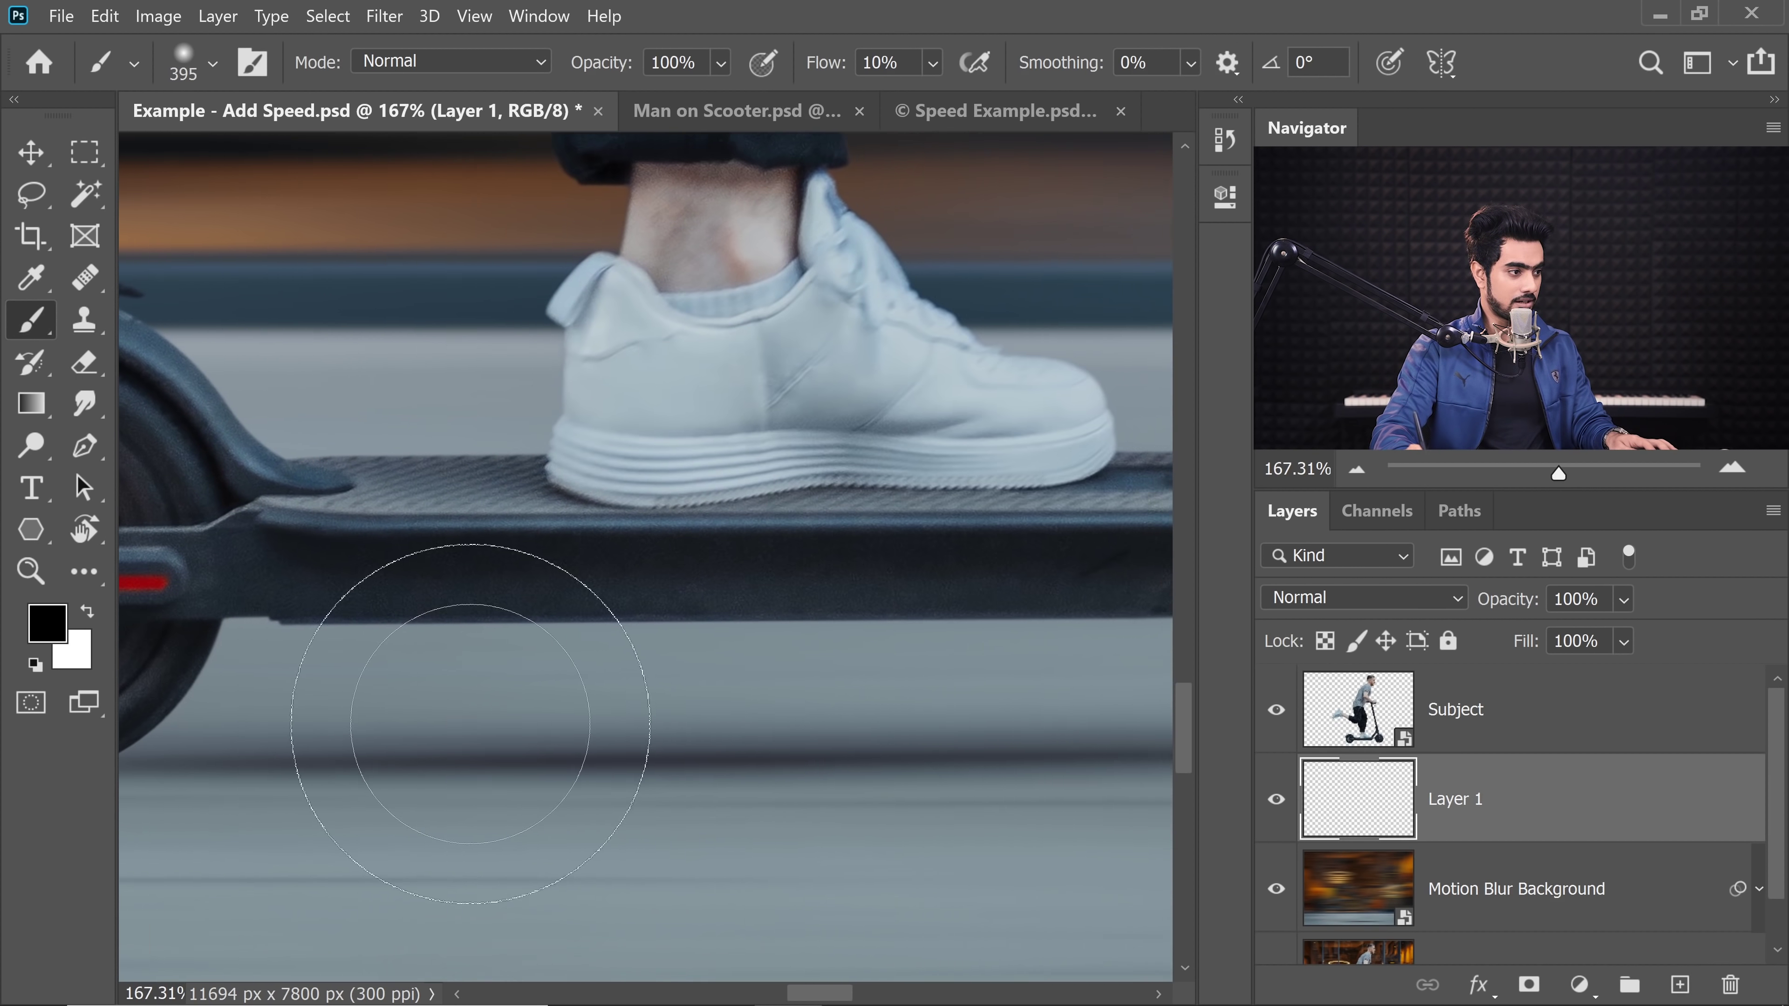
{"action": "left_click", "coordinate": [615, 759], "text": "alt"}
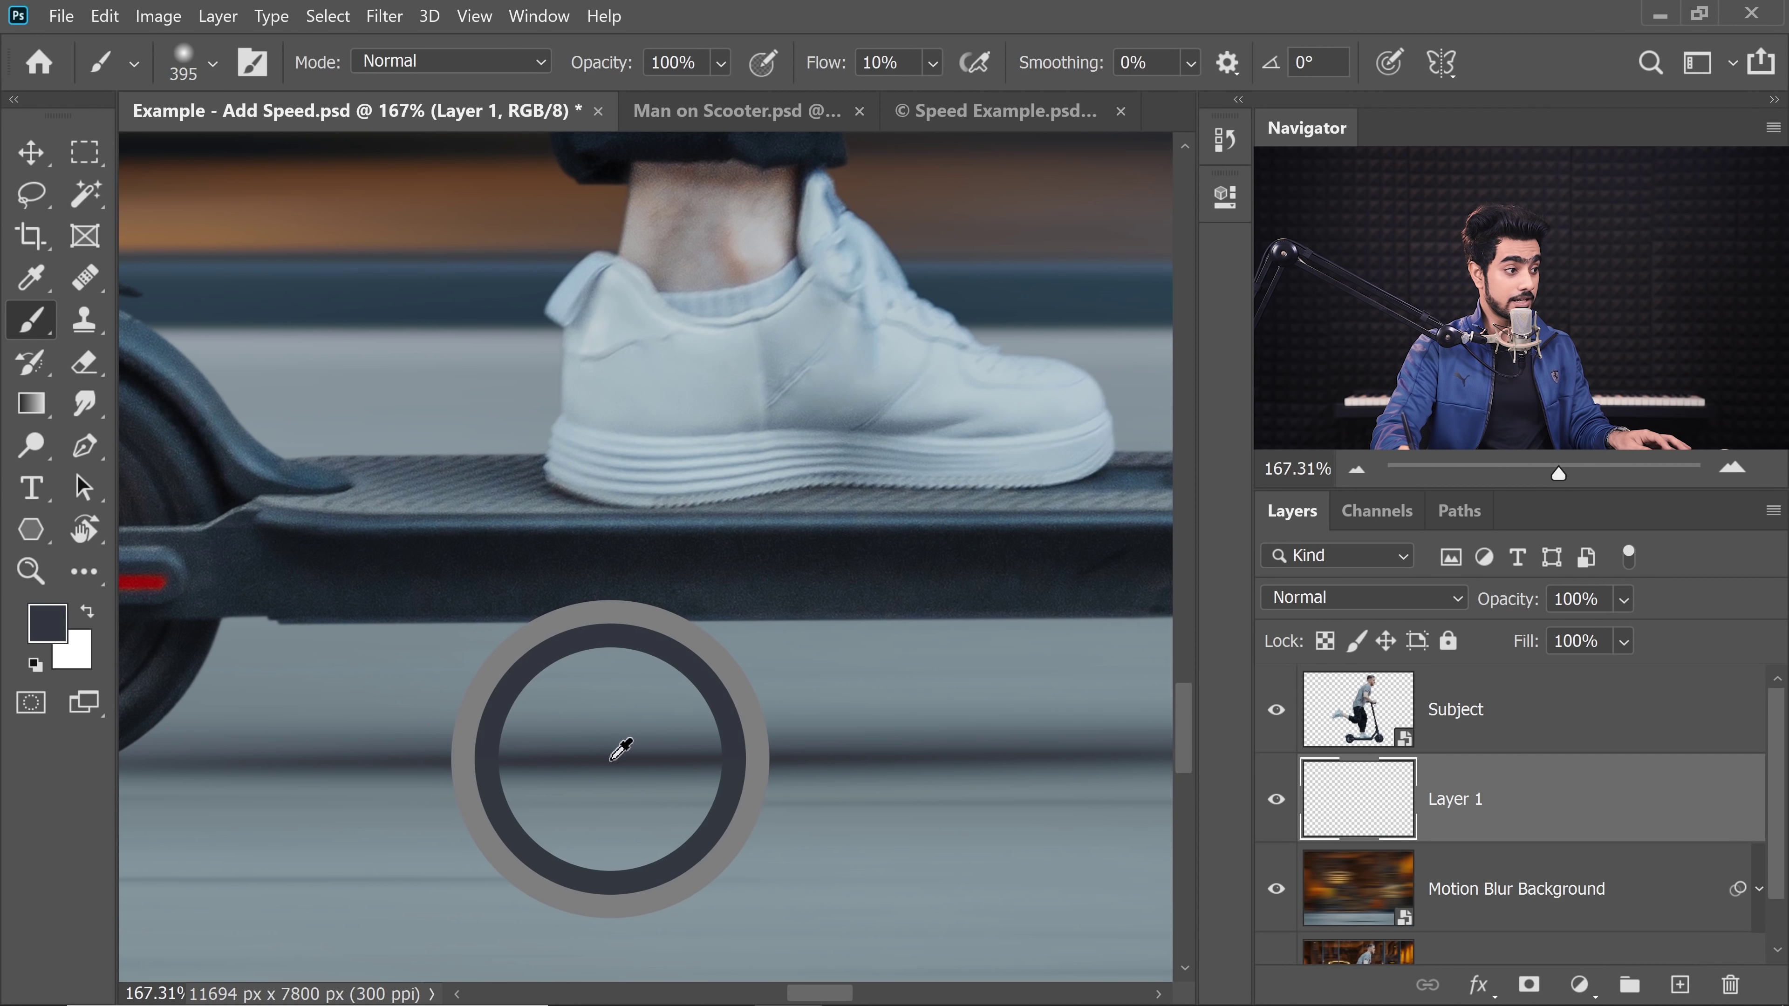
- Paint one dab beneath the rear wheel with a 477 px Soft Round brush at 0% hardness and 100% flow
{"action": "left_click_drag", "start_coordinate": [412, 738], "coordinate": [996, 730]}
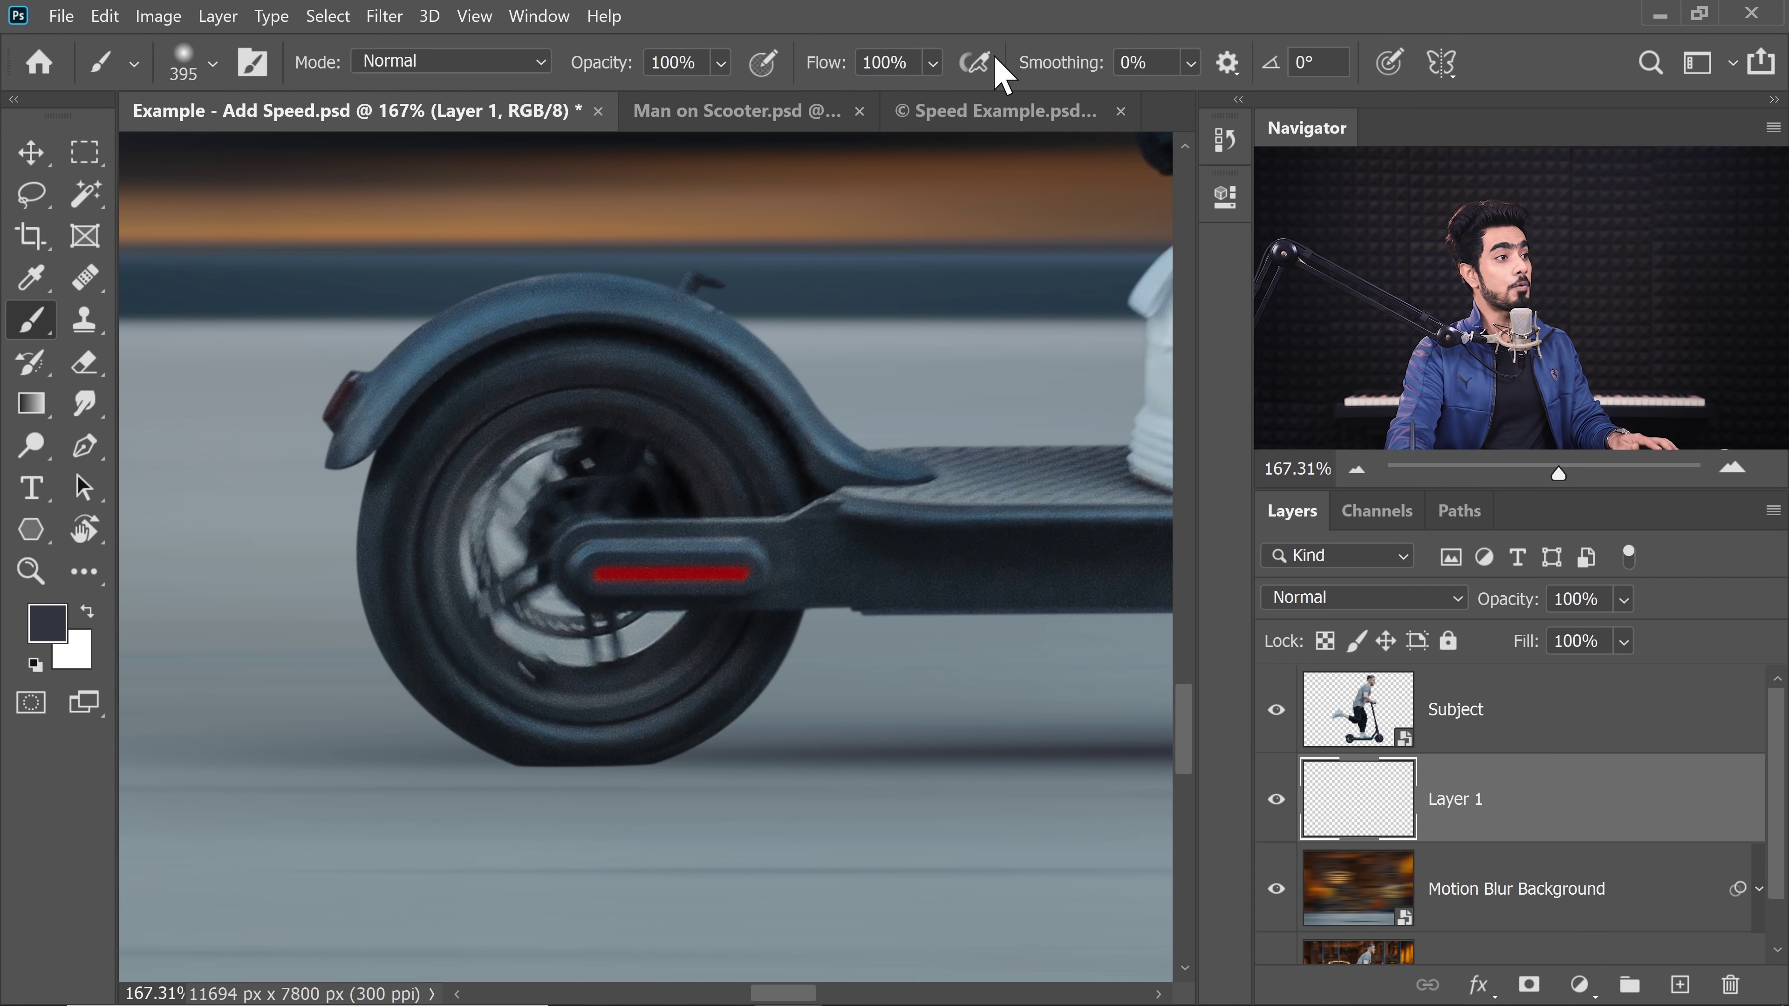
{"action": "left_click", "coordinate": [213, 65]}
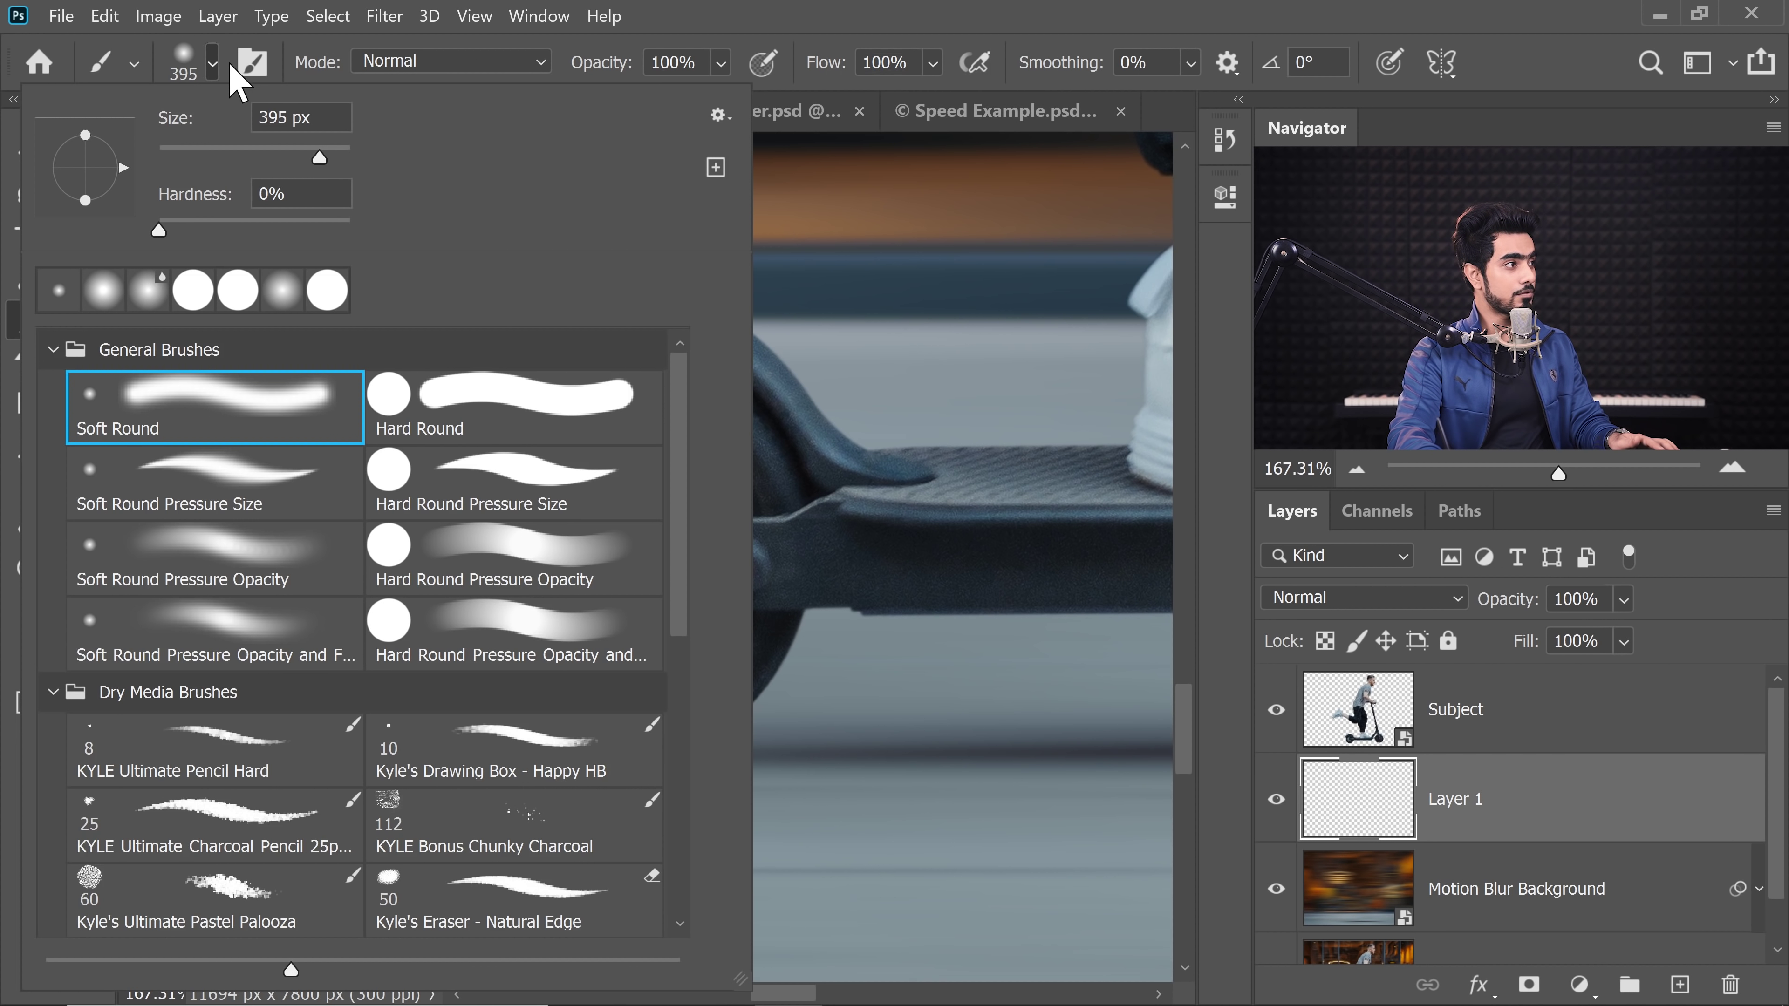
{"action": "left_click", "coordinate": [213, 65]}
{"action": "left_click_drag", "start_coordinate": [590, 738], "coordinate": [614, 733]}
{"action": "left_click_drag", "start_coordinate": [586, 767], "coordinate": [582, 767]}
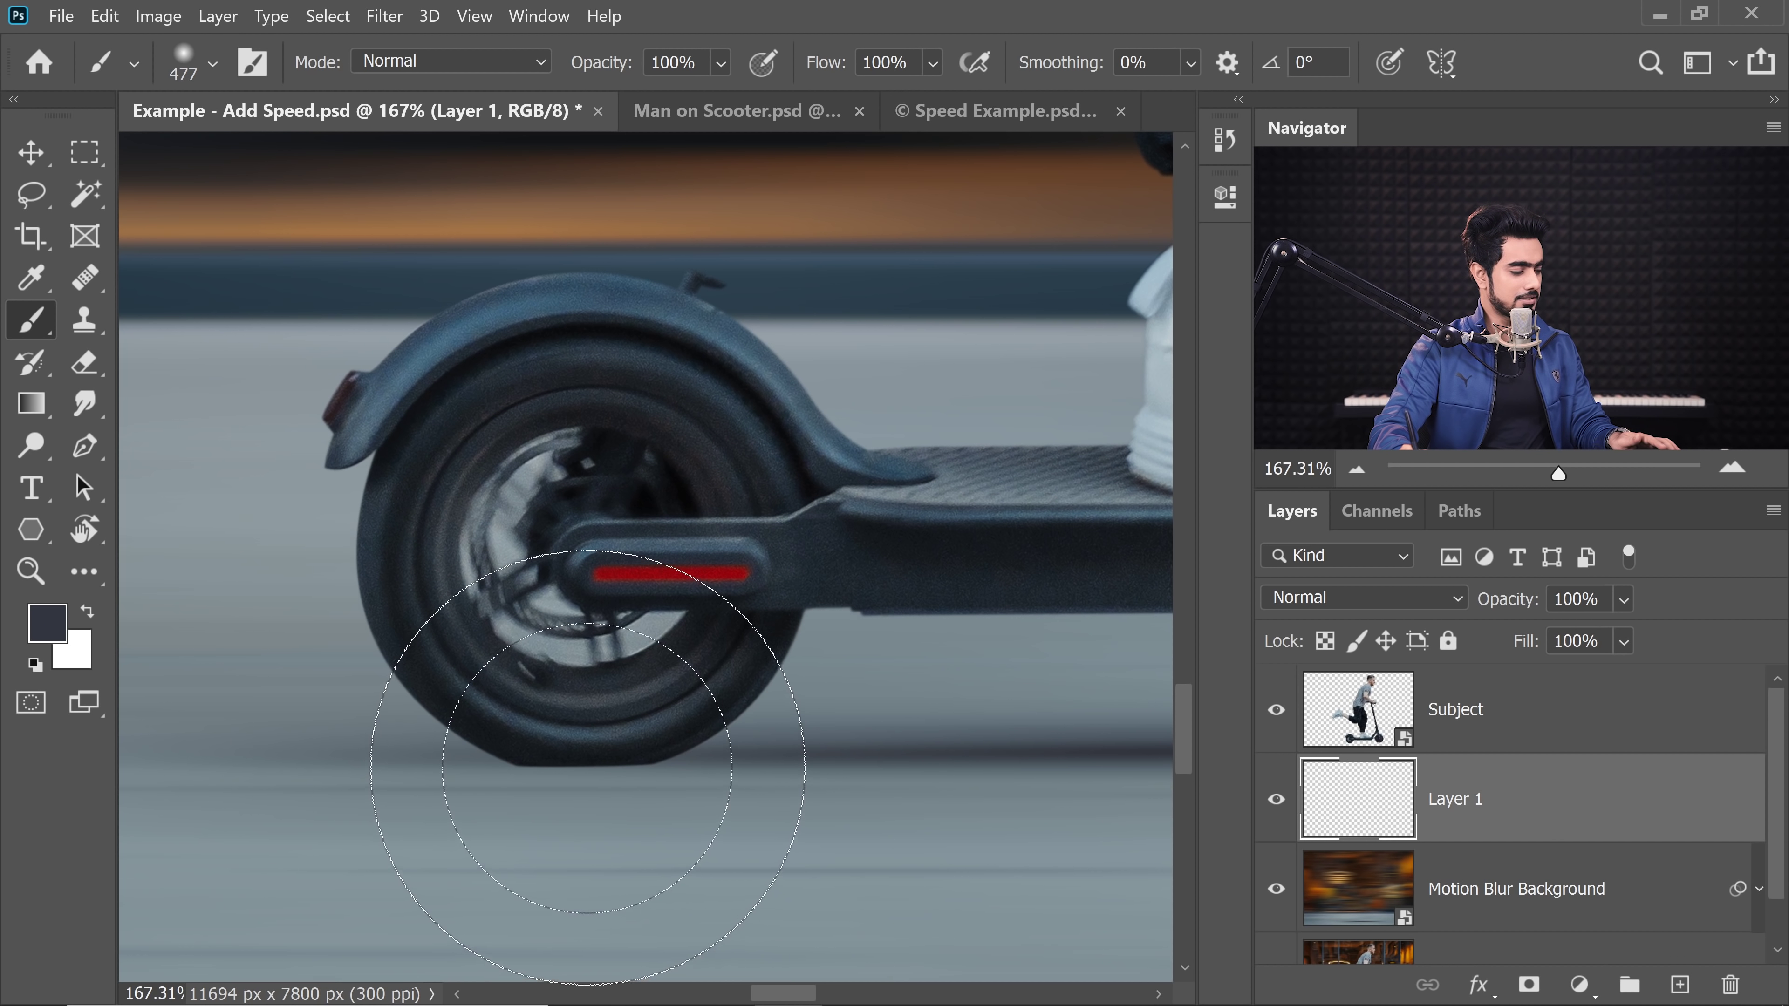
{"action": "left_click", "coordinate": [592, 810]}
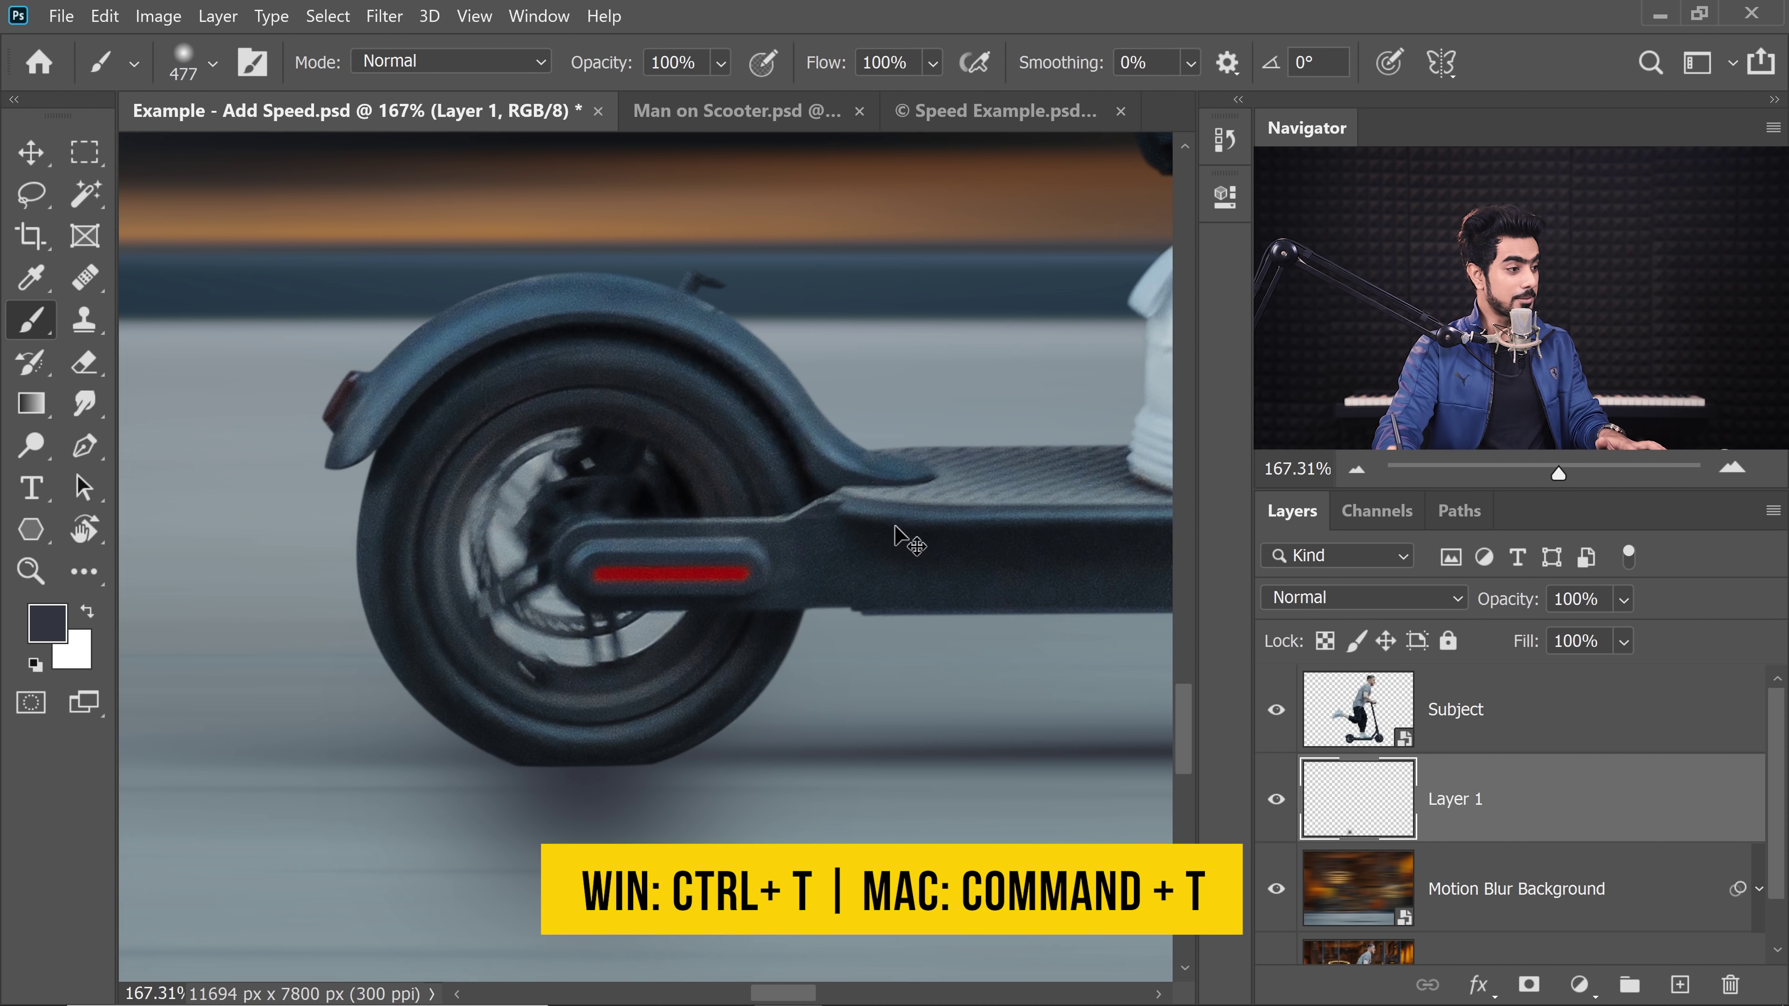
- Squash the painted dab with Free Transform to about 10% of its height, keeping its full width
{"action": "key", "text": "ctrl+t"}
{"action": "scroll", "coordinate": [796, 613], "scroll_direction": "down", "scroll_amount": 3}
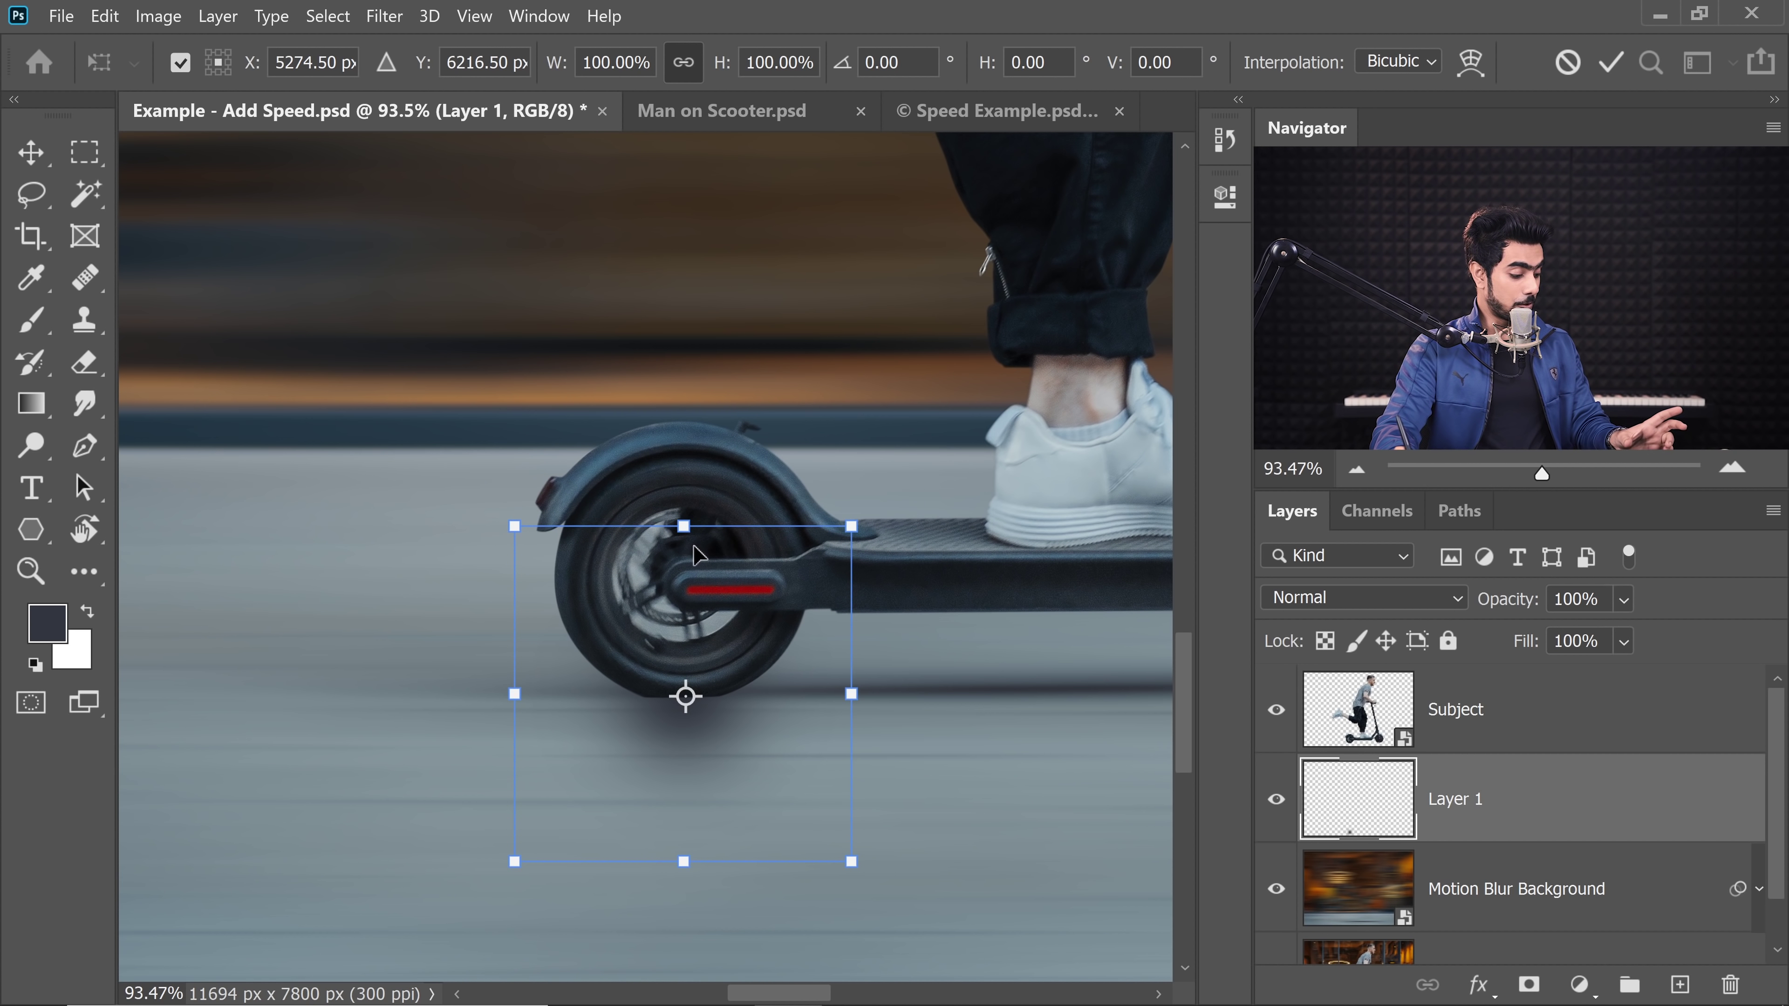
{"action": "left_click_drag", "start_coordinate": [685, 526], "coordinate": [685, 829]}
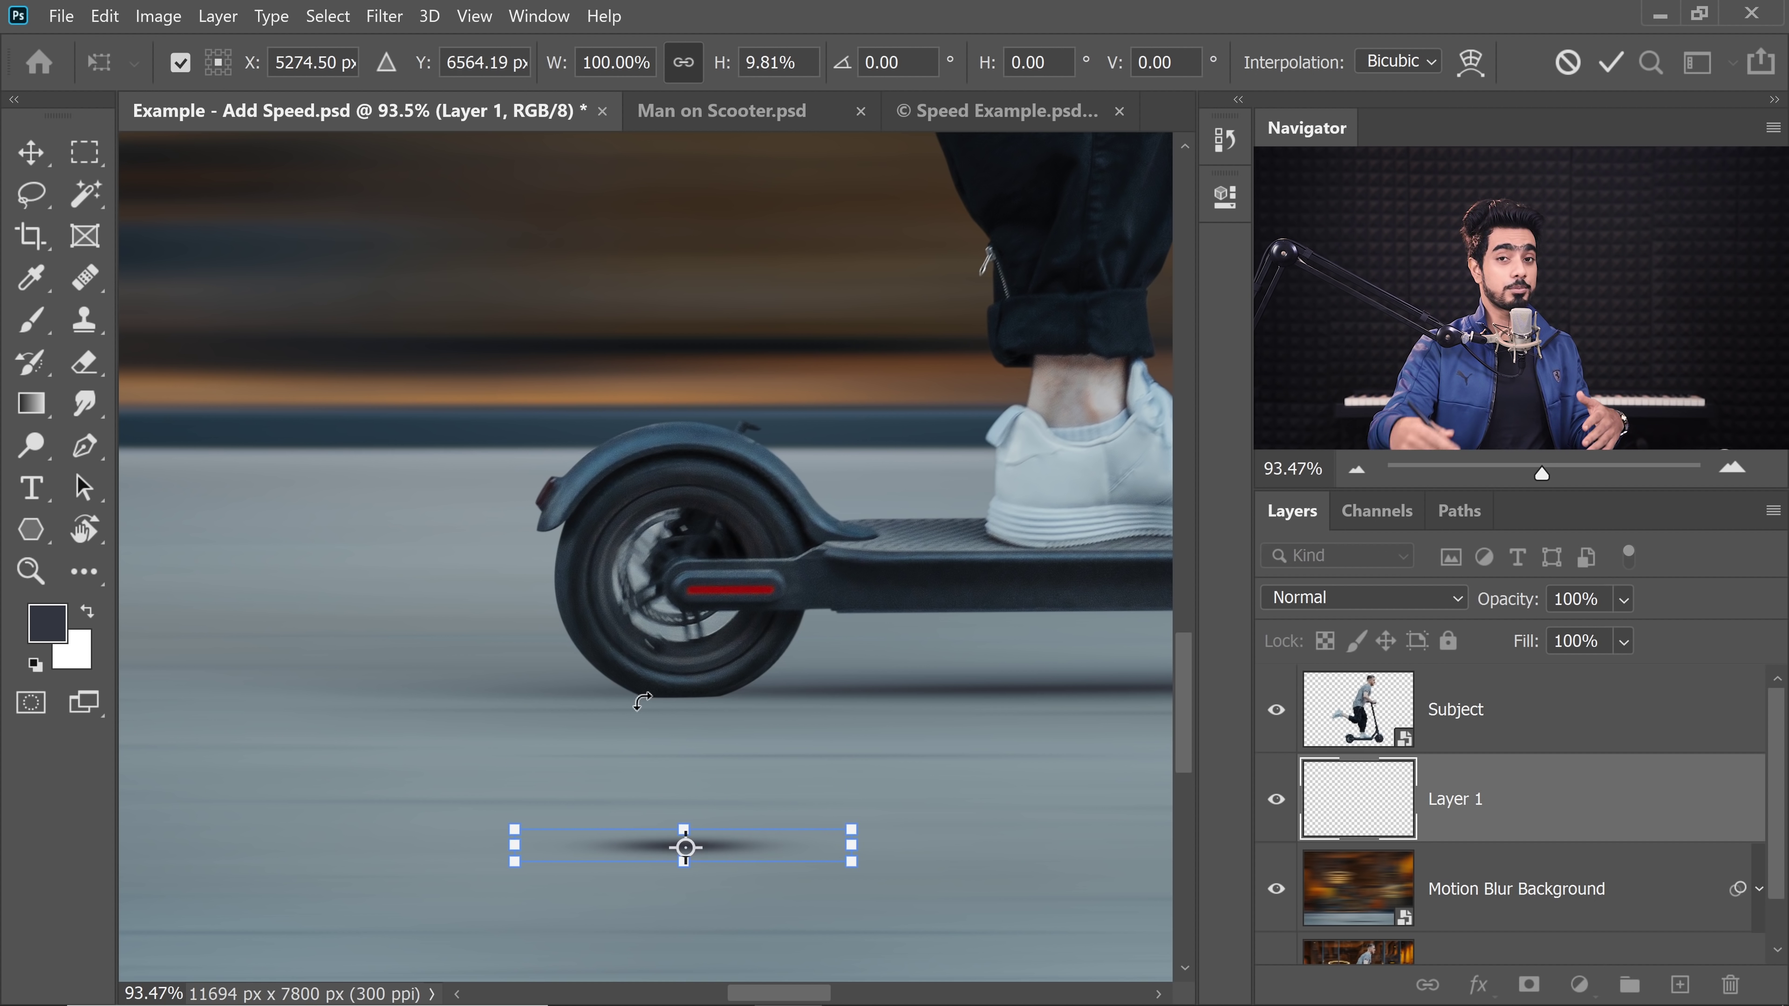
- Place the flattened shadow just beneath the rear wheel, scaled to about 123% width and 9% height
{"action": "scroll", "coordinate": [722, 769], "scroll_direction": "up", "scroll_amount": 3}
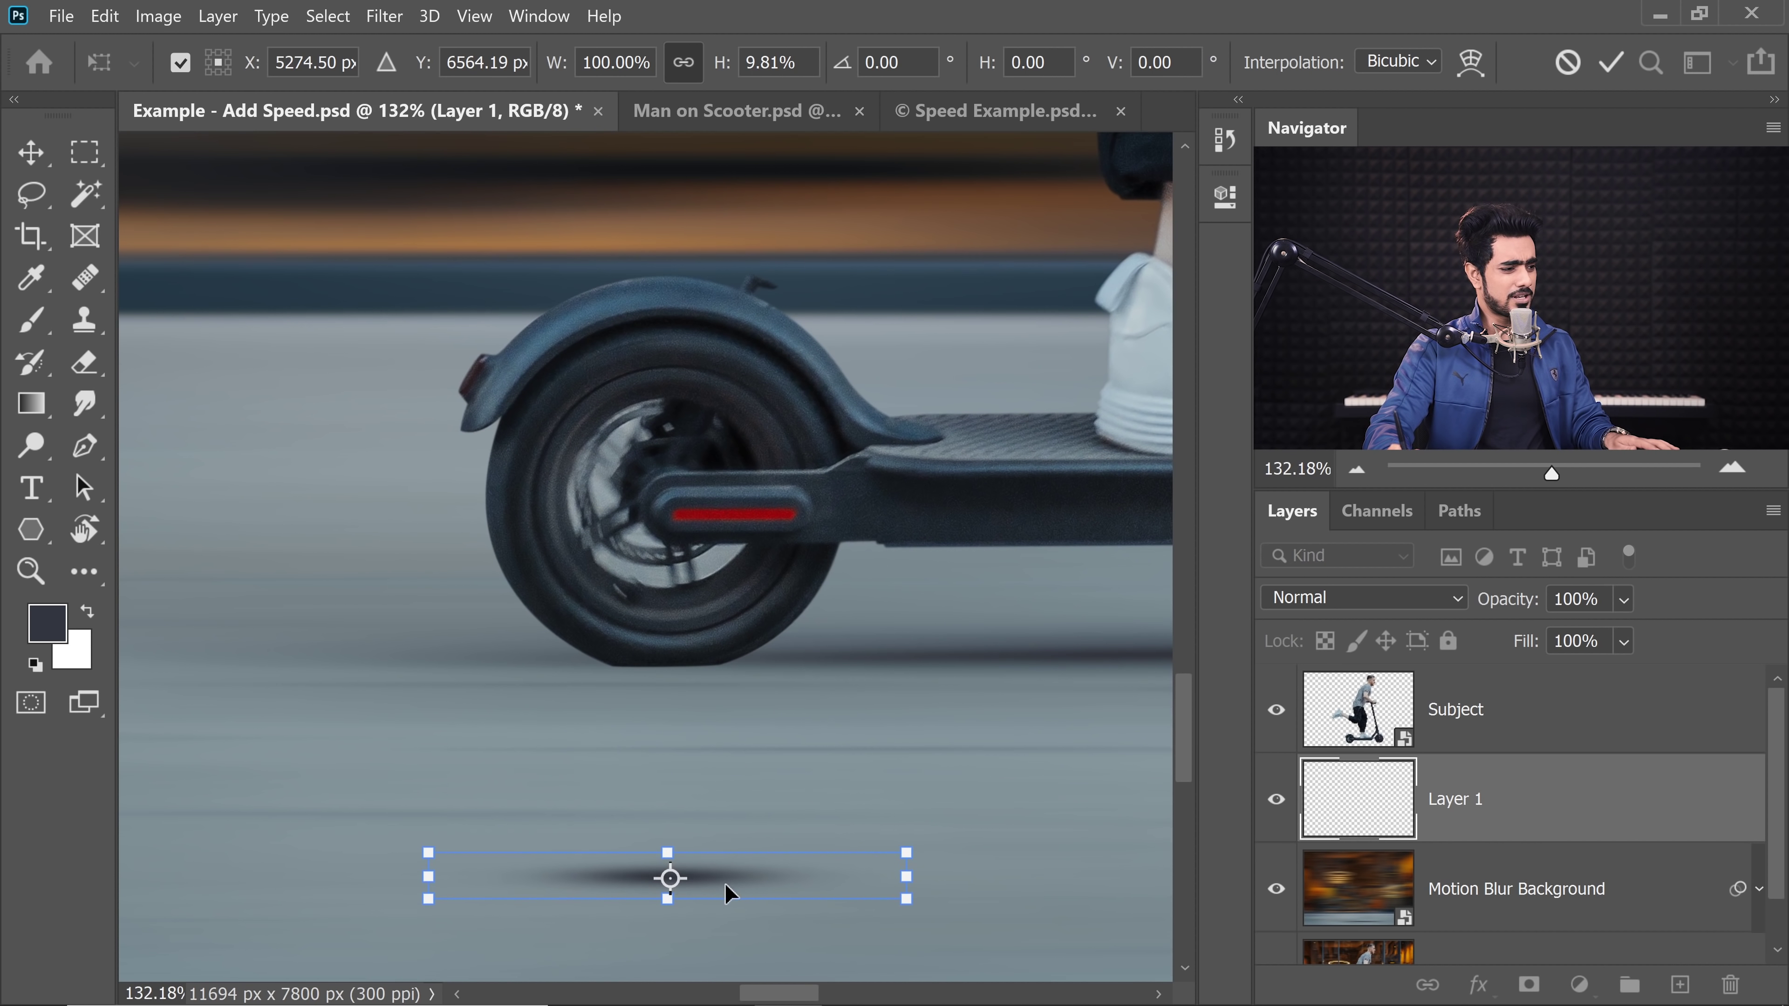
{"action": "left_click_drag", "start_coordinate": [730, 894], "coordinate": [674, 681]}
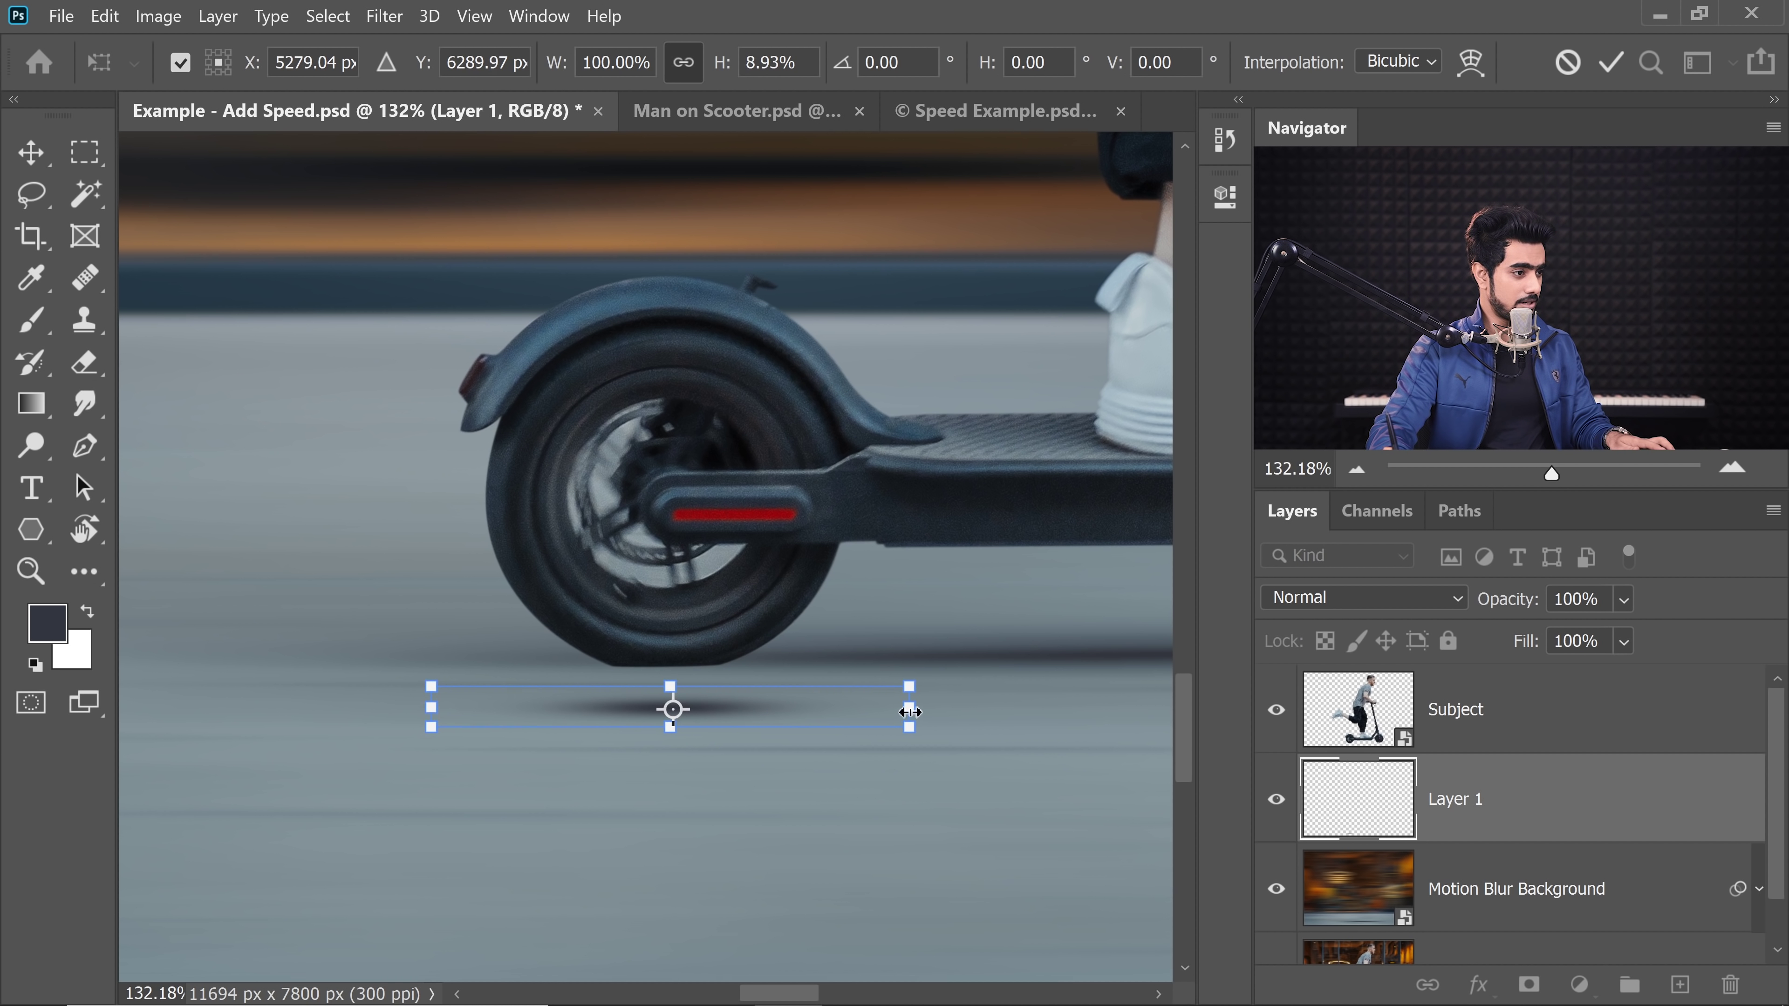
{"action": "left_click_drag", "start_coordinate": [910, 712], "coordinate": [1023, 712]}
{"action": "left_click_drag", "start_coordinate": [803, 728], "coordinate": [785, 712]}
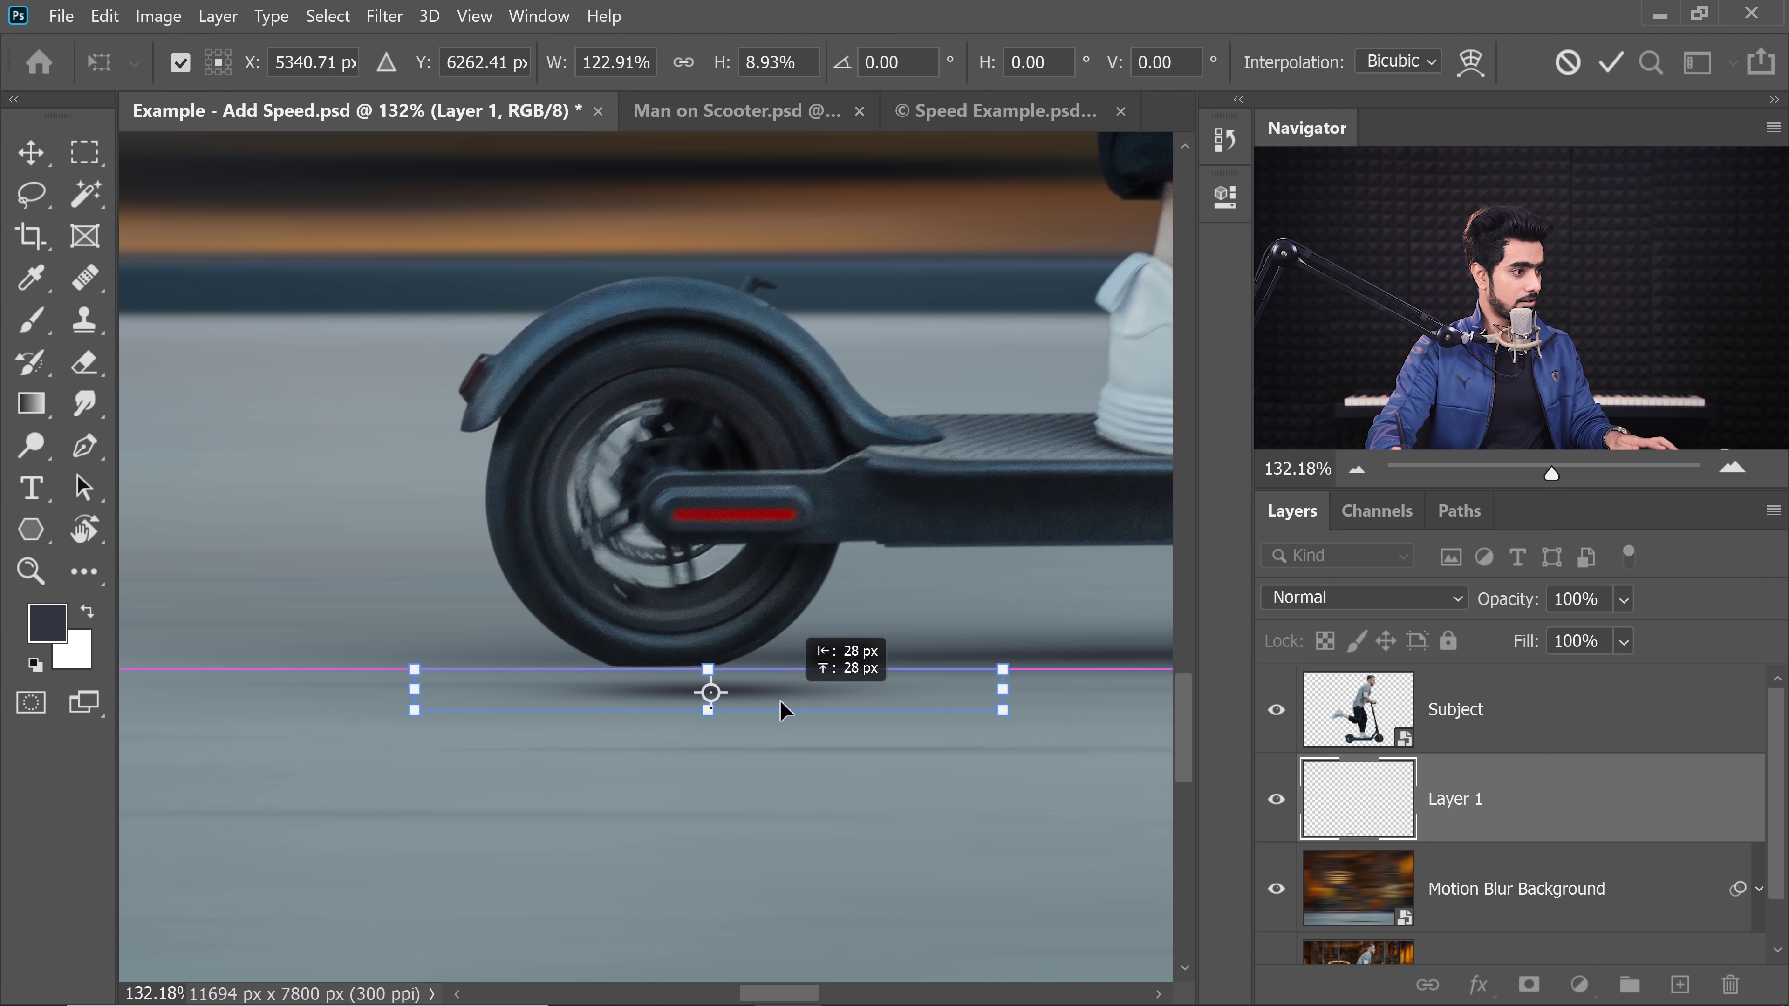
{"action": "key", "text": "Return"}
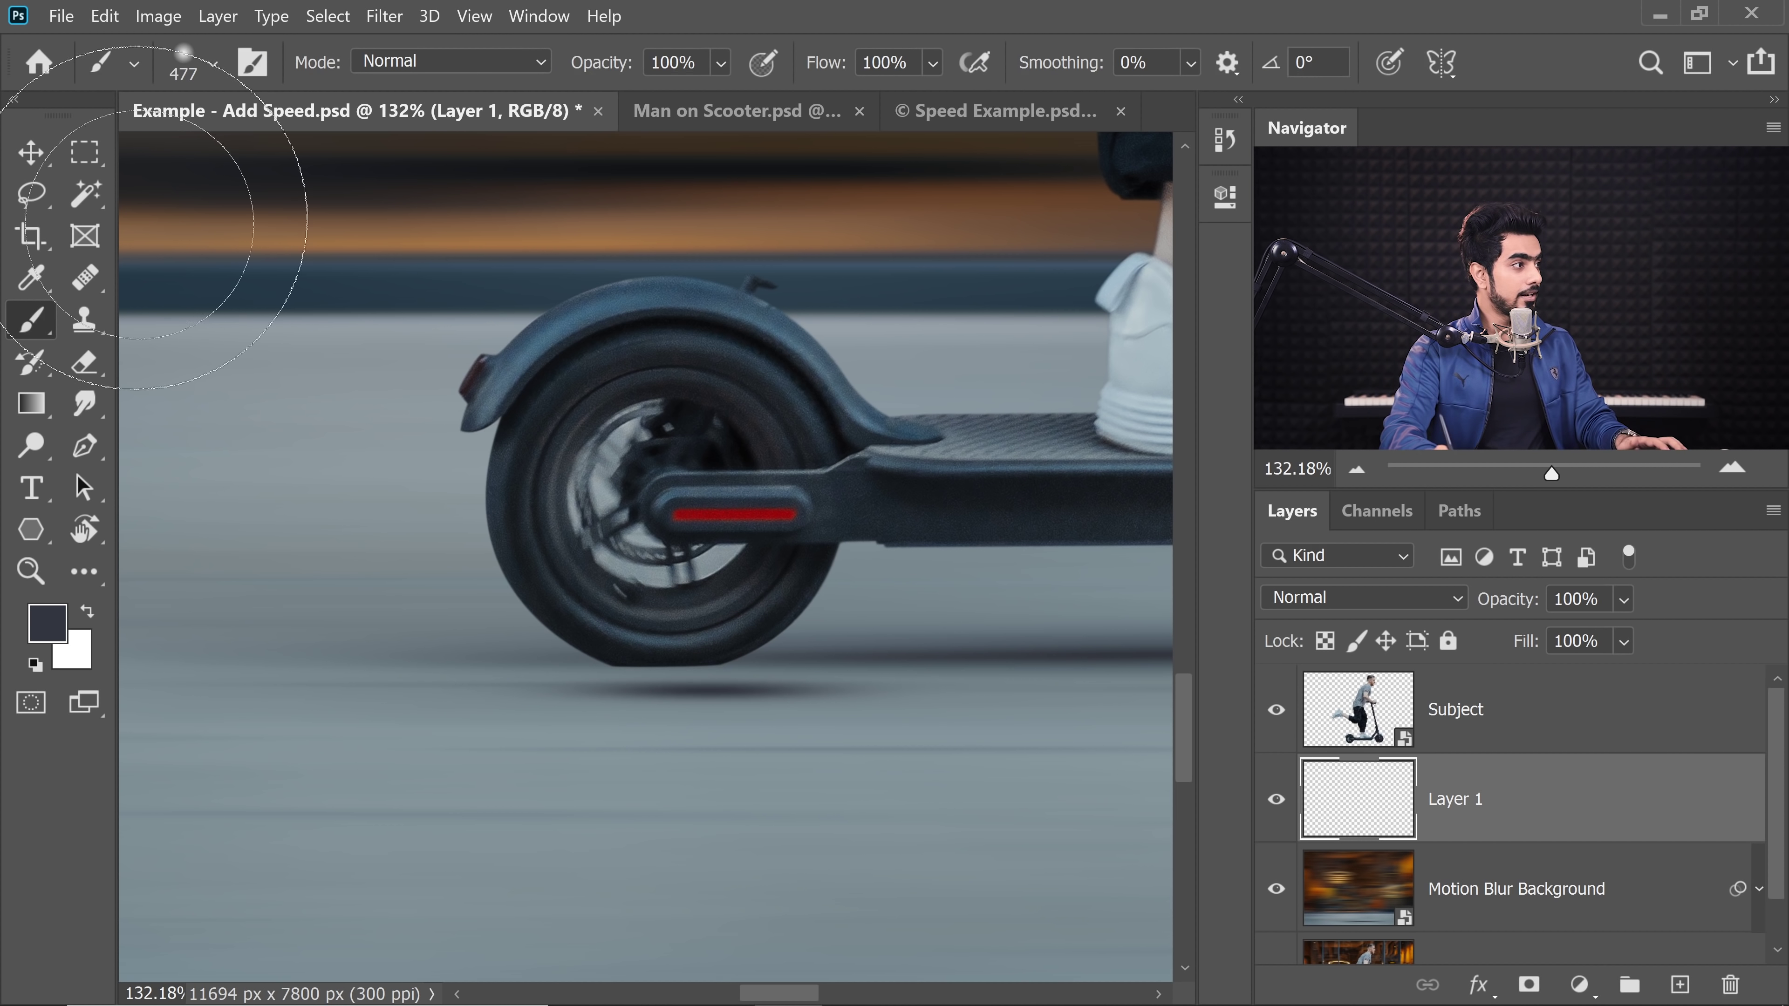
- Adjust the shadow's position beneath the rear wheel and set Layer 1's blend mode to Multiply
{"action": "left_click", "coordinate": [32, 152]}
{"action": "mouse_move", "coordinate": [726, 711]}
{"action": "left_mouse_down"}
{"action": "mouse_move", "coordinate": [678, 689]}
{"action": "mouse_move", "coordinate": [712, 692]}
{"action": "left_mouse_up"}
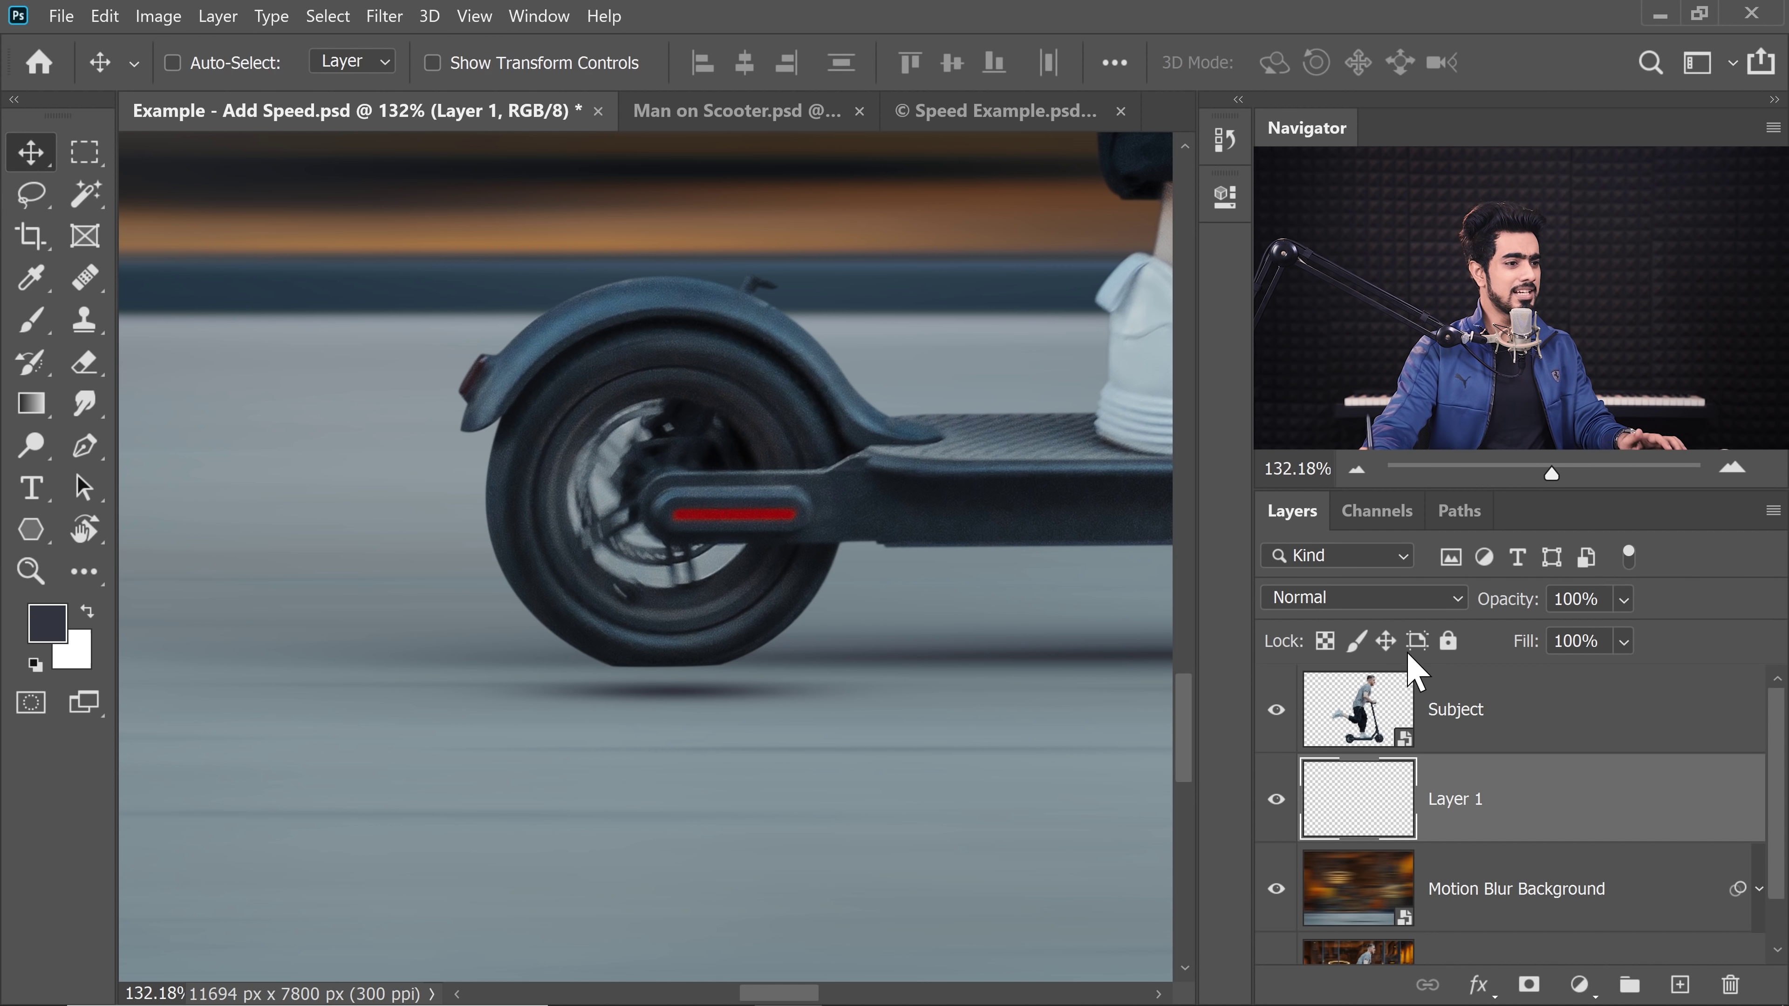
{"action": "left_click", "coordinate": [1375, 599]}
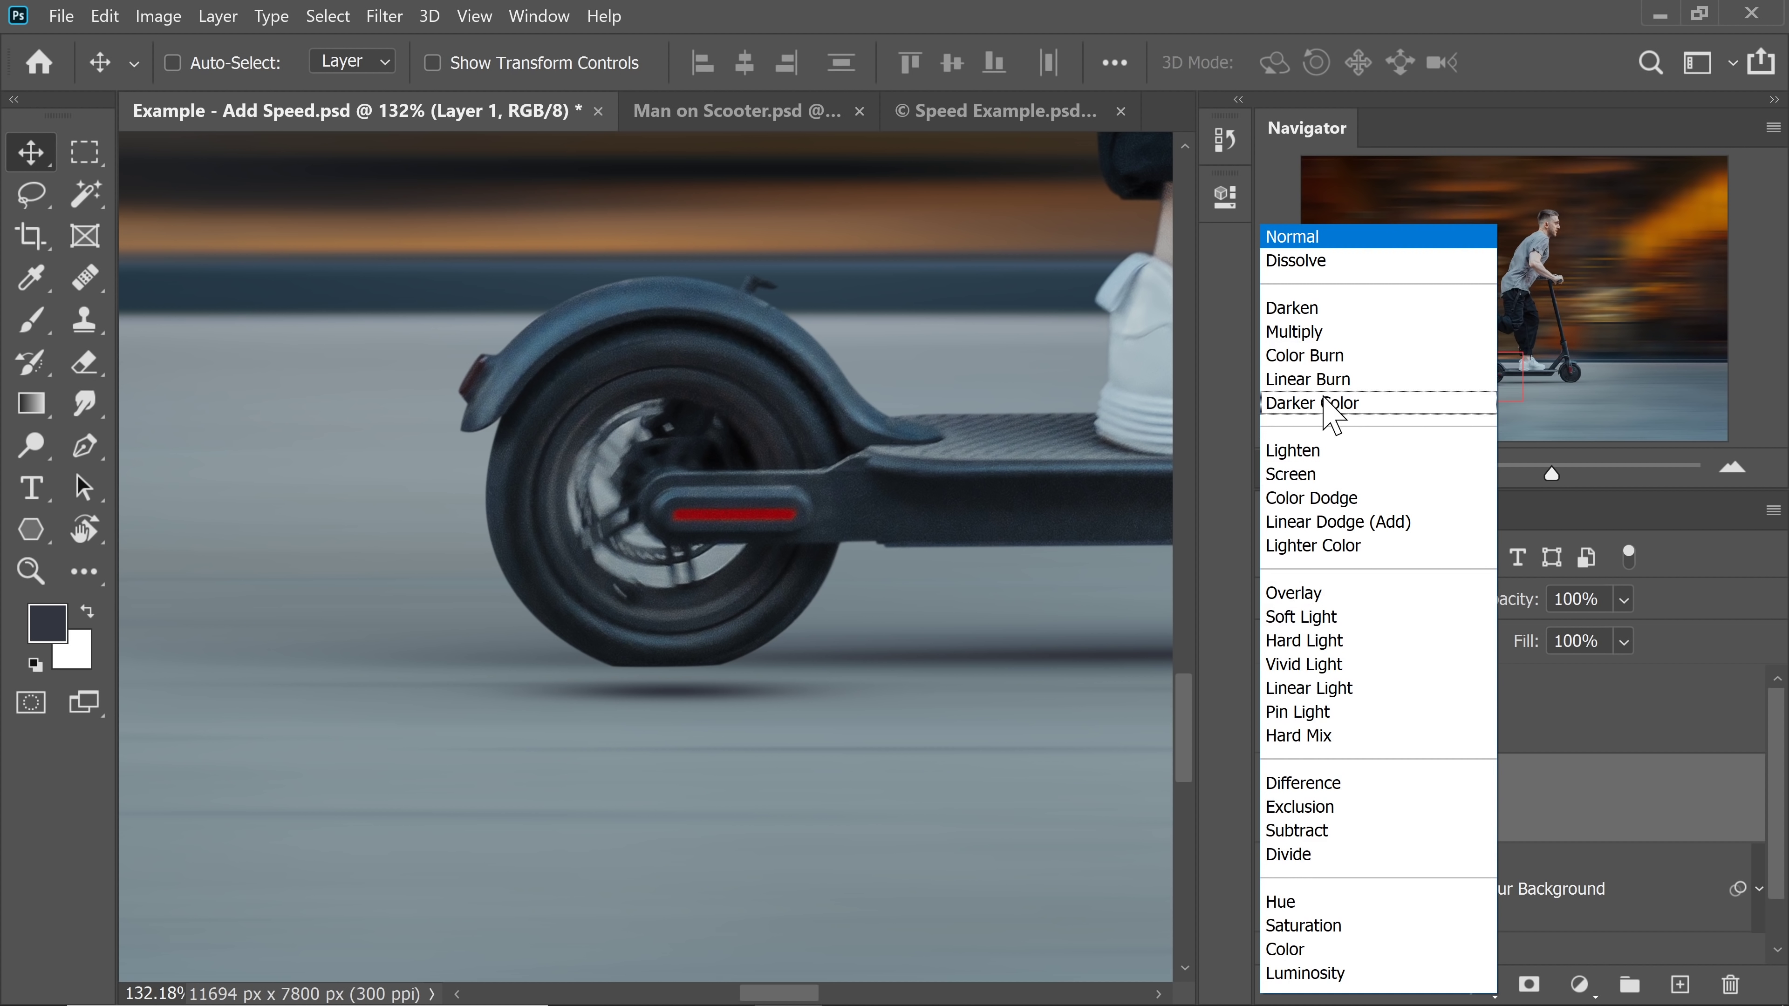
{"action": "left_click", "coordinate": [1305, 335]}
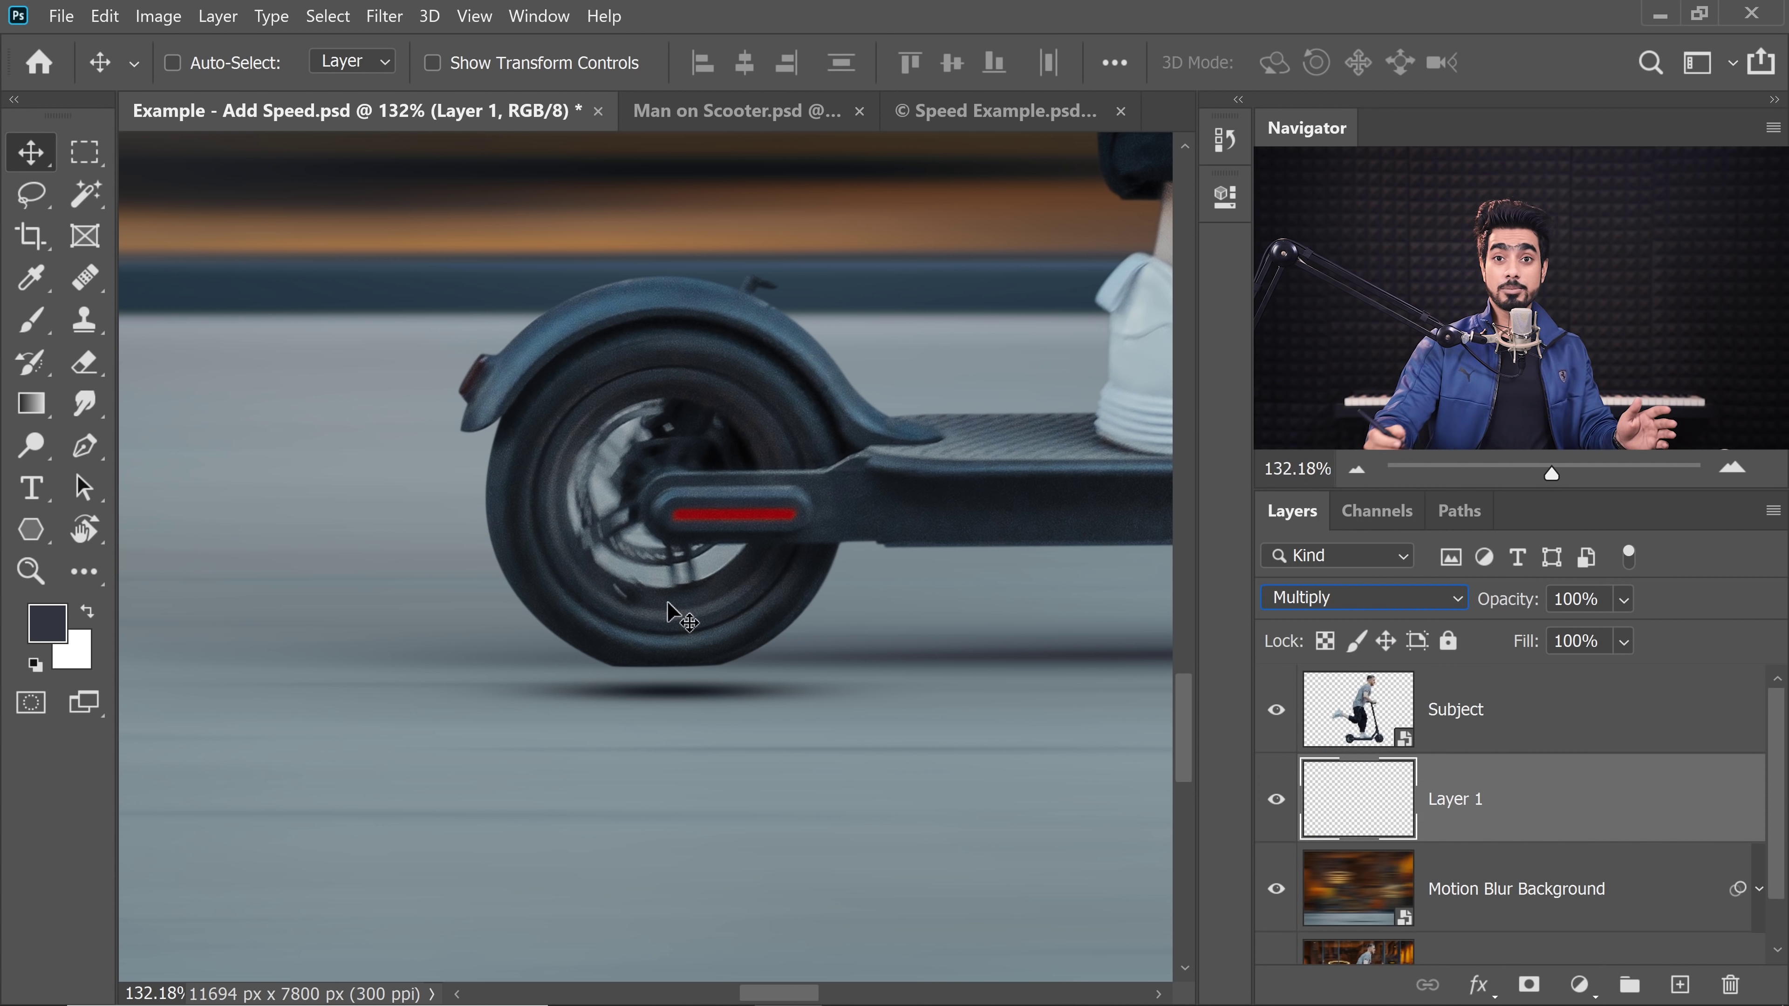
- Nudge the shadow upward in small steps until it meets the underside of the rear tyre
{"action": "left_click_drag", "start_coordinate": [659, 688], "coordinate": [696, 641]}
{"action": "key", "text": "ctrl+space"}
{"action": "key", "text": "Up"}
{"action": "key", "text": "Up"}
{"action": "key", "text": "Up"}
{"action": "key", "text": "Up"}
{"action": "key", "text": "Up"}
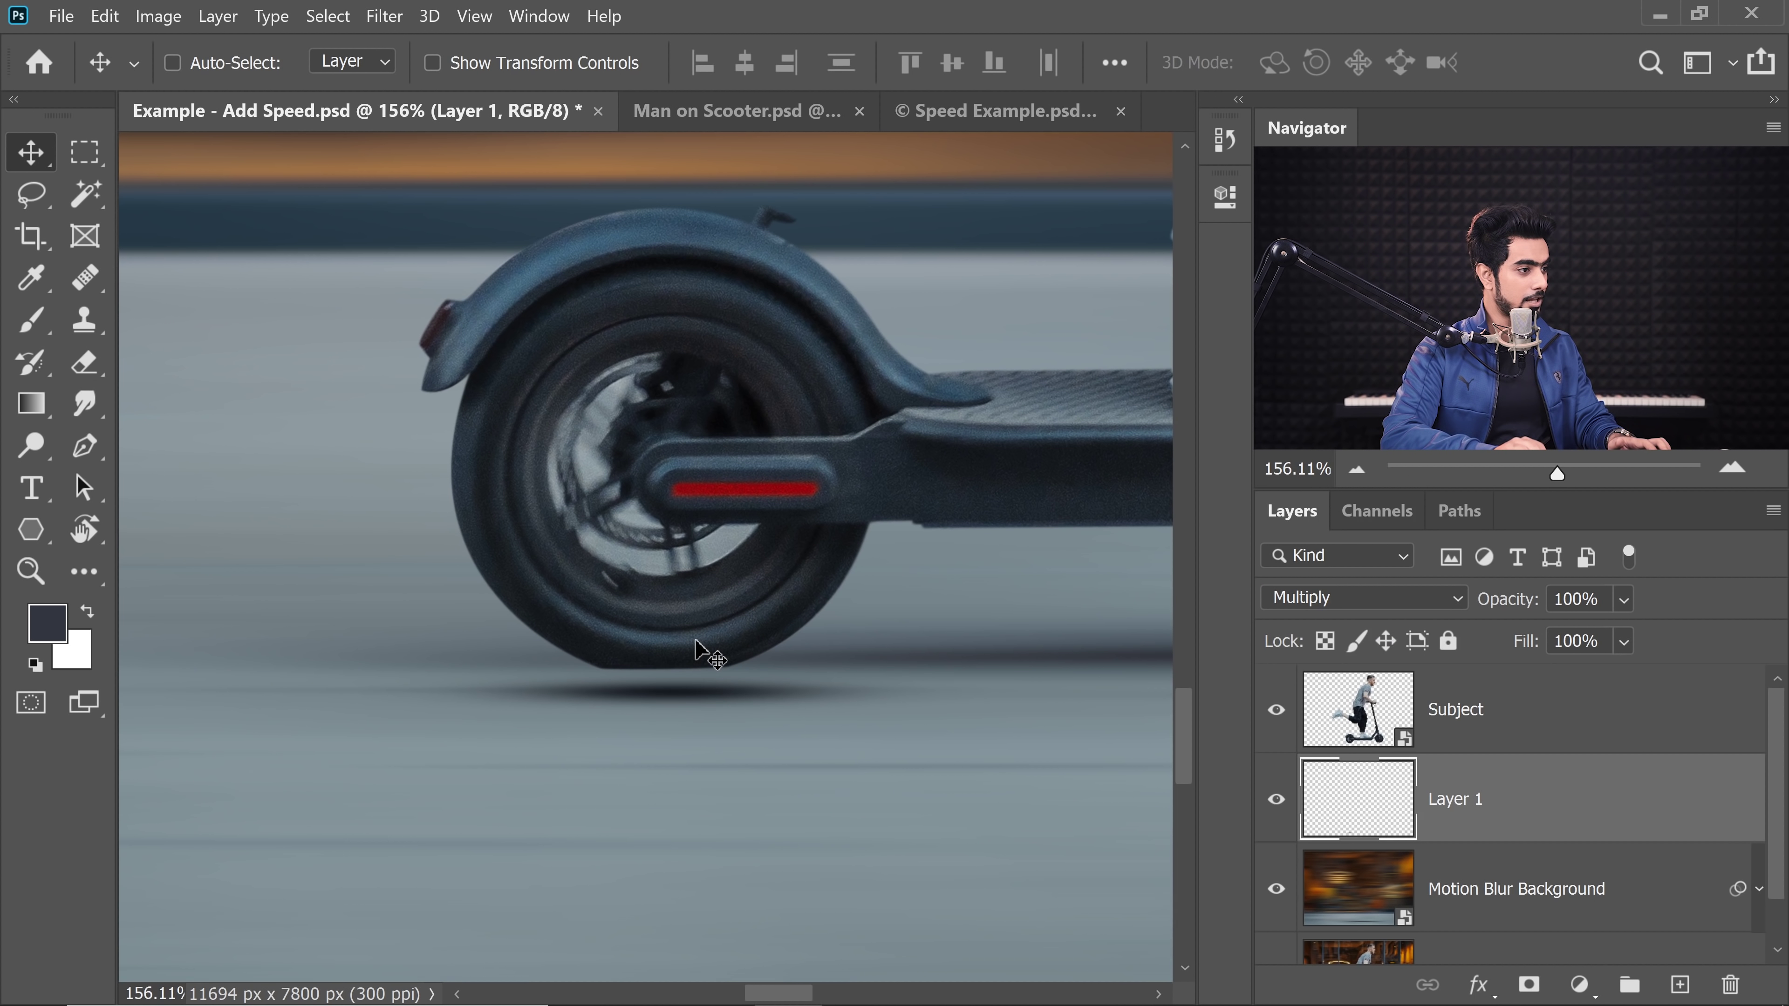
{"action": "key", "text": "Up"}
{"action": "key", "text": "Up"}
{"action": "key", "text": "Up"}
{"action": "key", "text": "Up"}
{"action": "key", "text": "Up"}
{"action": "key", "text": "Up"}
{"action": "key", "text": "Up"}
{"action": "key", "text": "Up"}
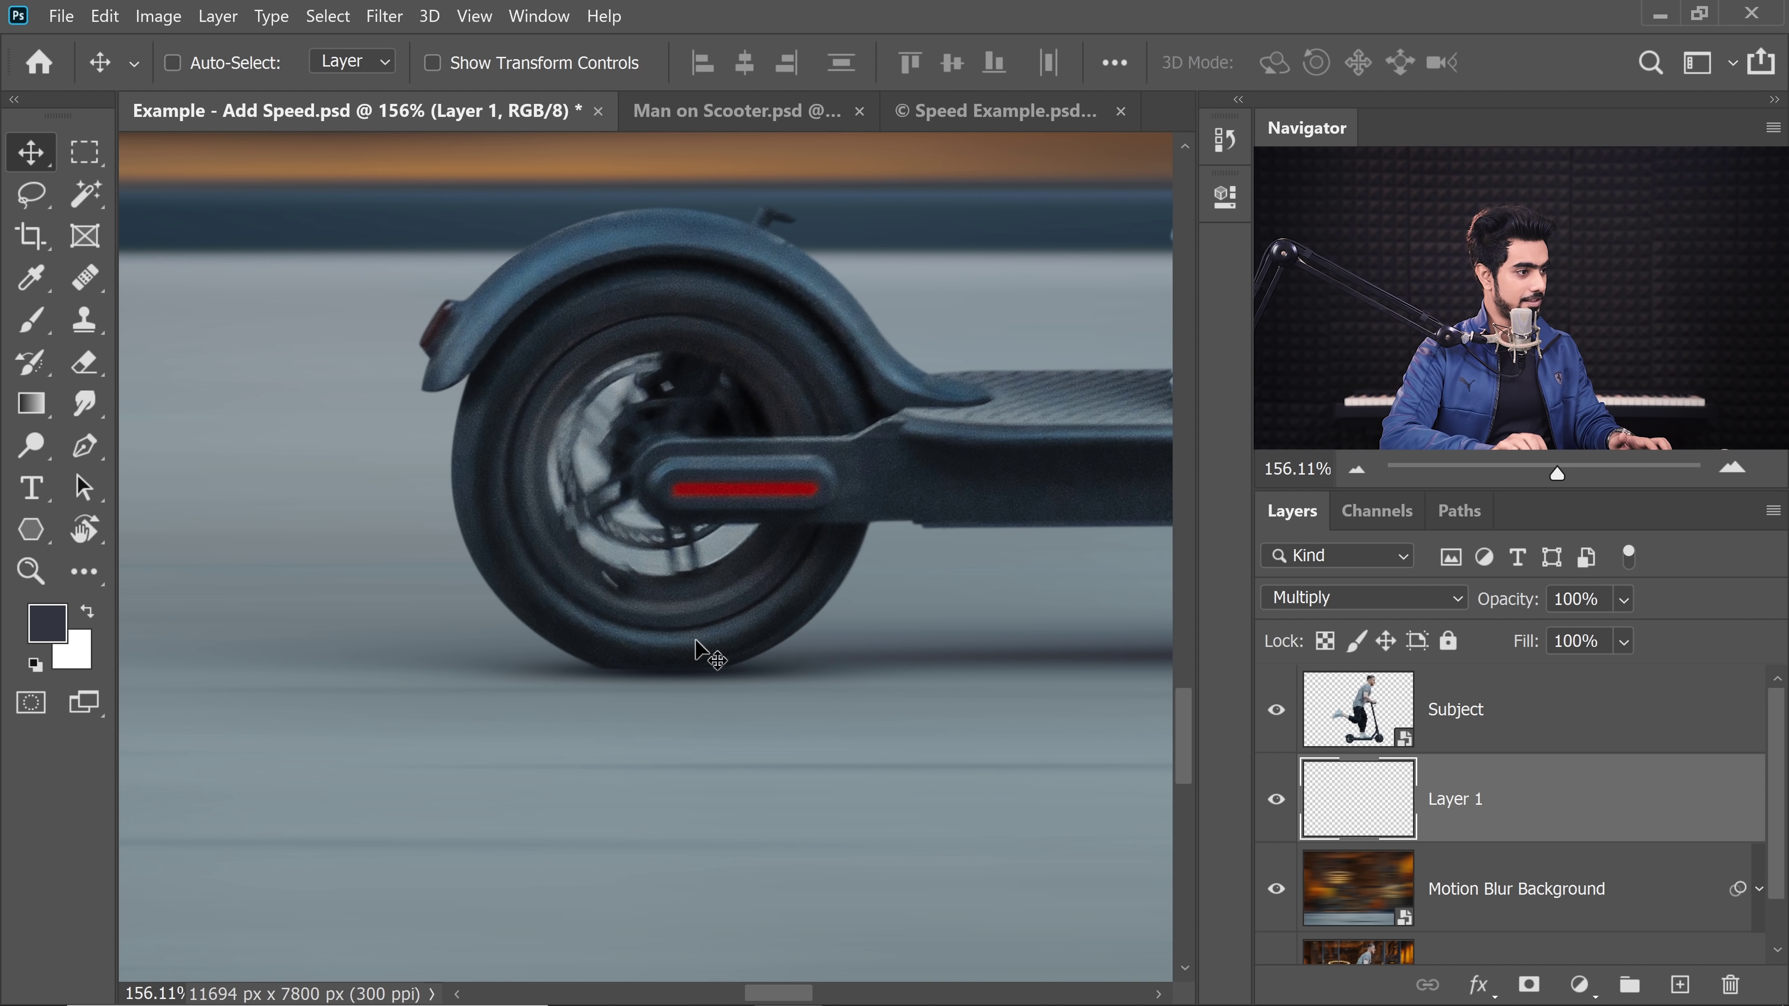
- Duplicate the rear wheel's shadow layer and place the copy beneath the front wheel
{"action": "key", "text": "ctrl+space"}
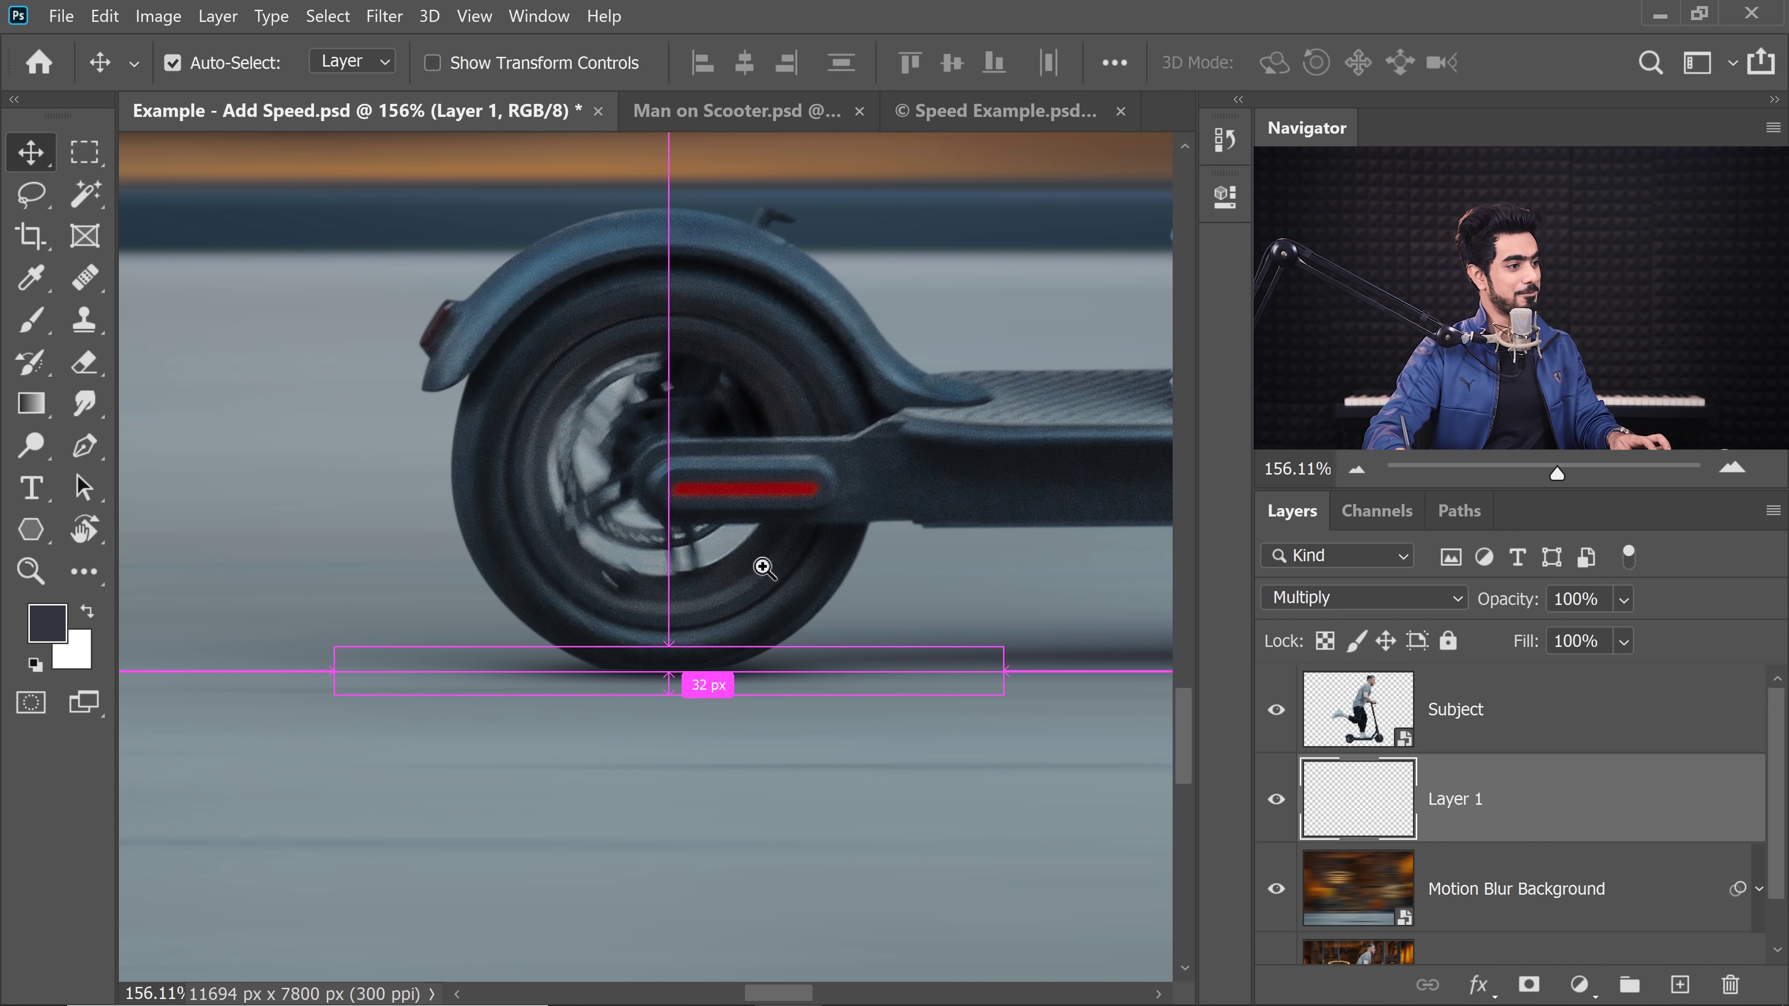
{"action": "left_click_drag", "start_coordinate": [761, 565], "coordinate": [715, 574]}
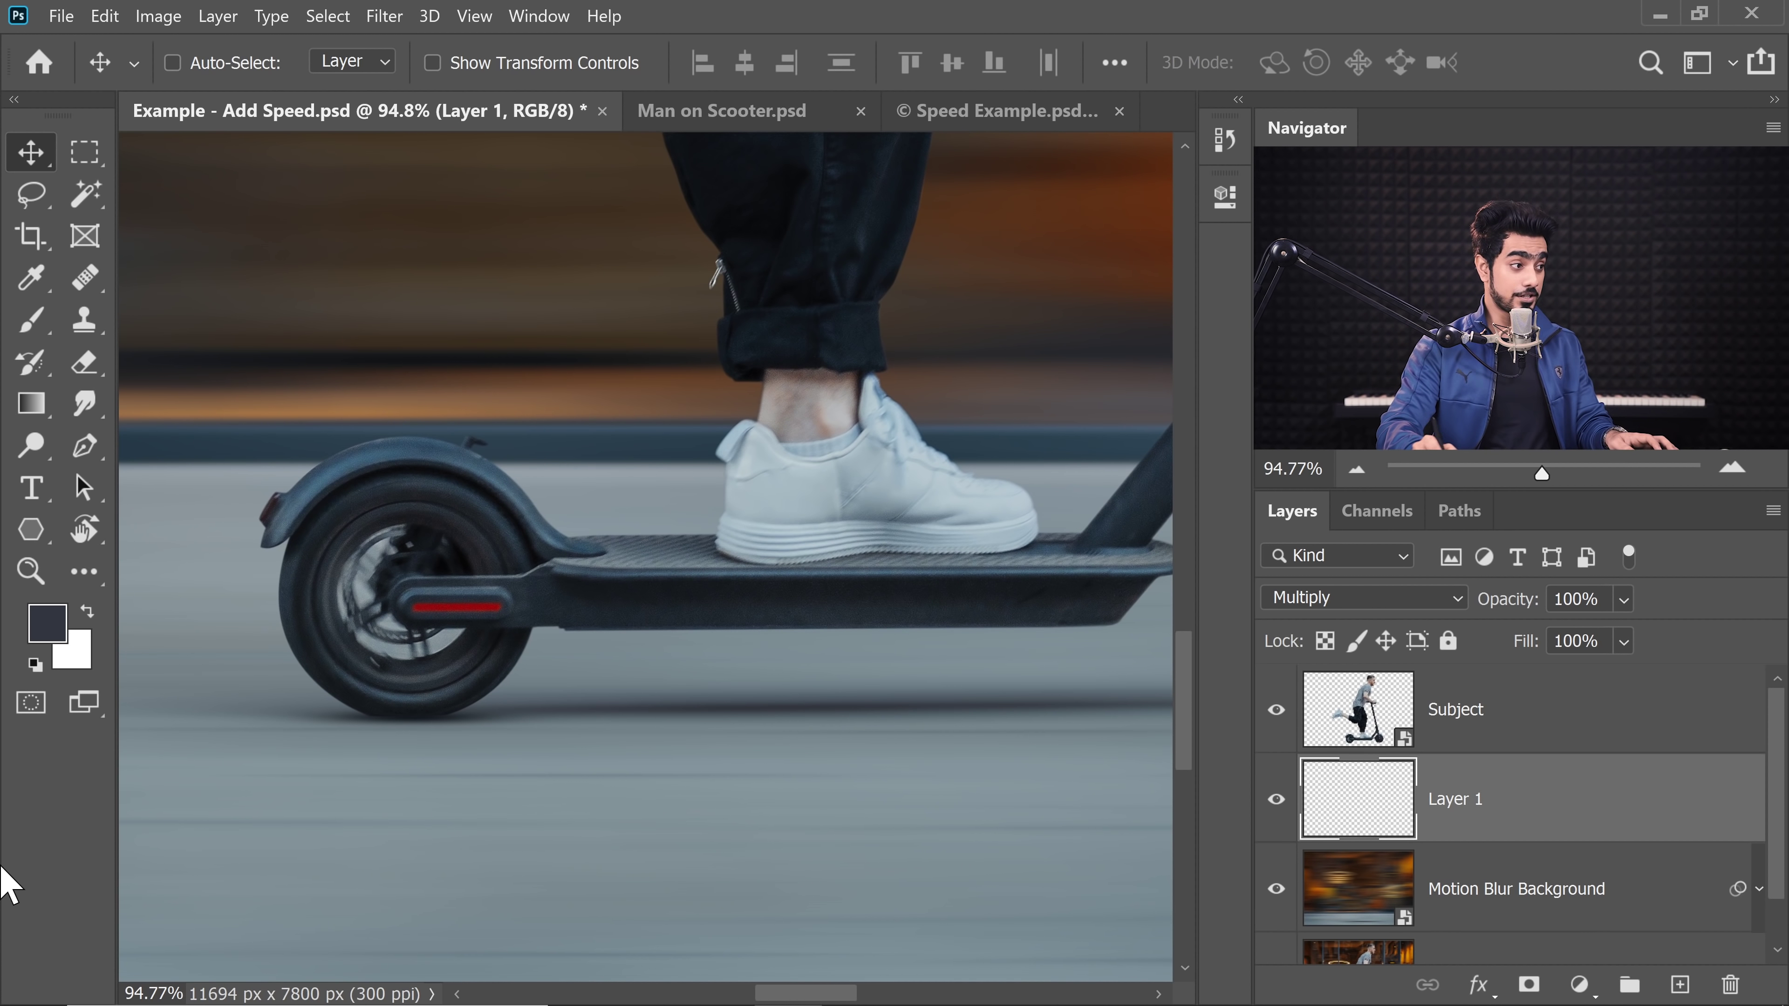
{"action": "key", "text": "ctrl+space"}
{"action": "left_click_drag", "start_coordinate": [502, 621], "coordinate": [387, 648]}
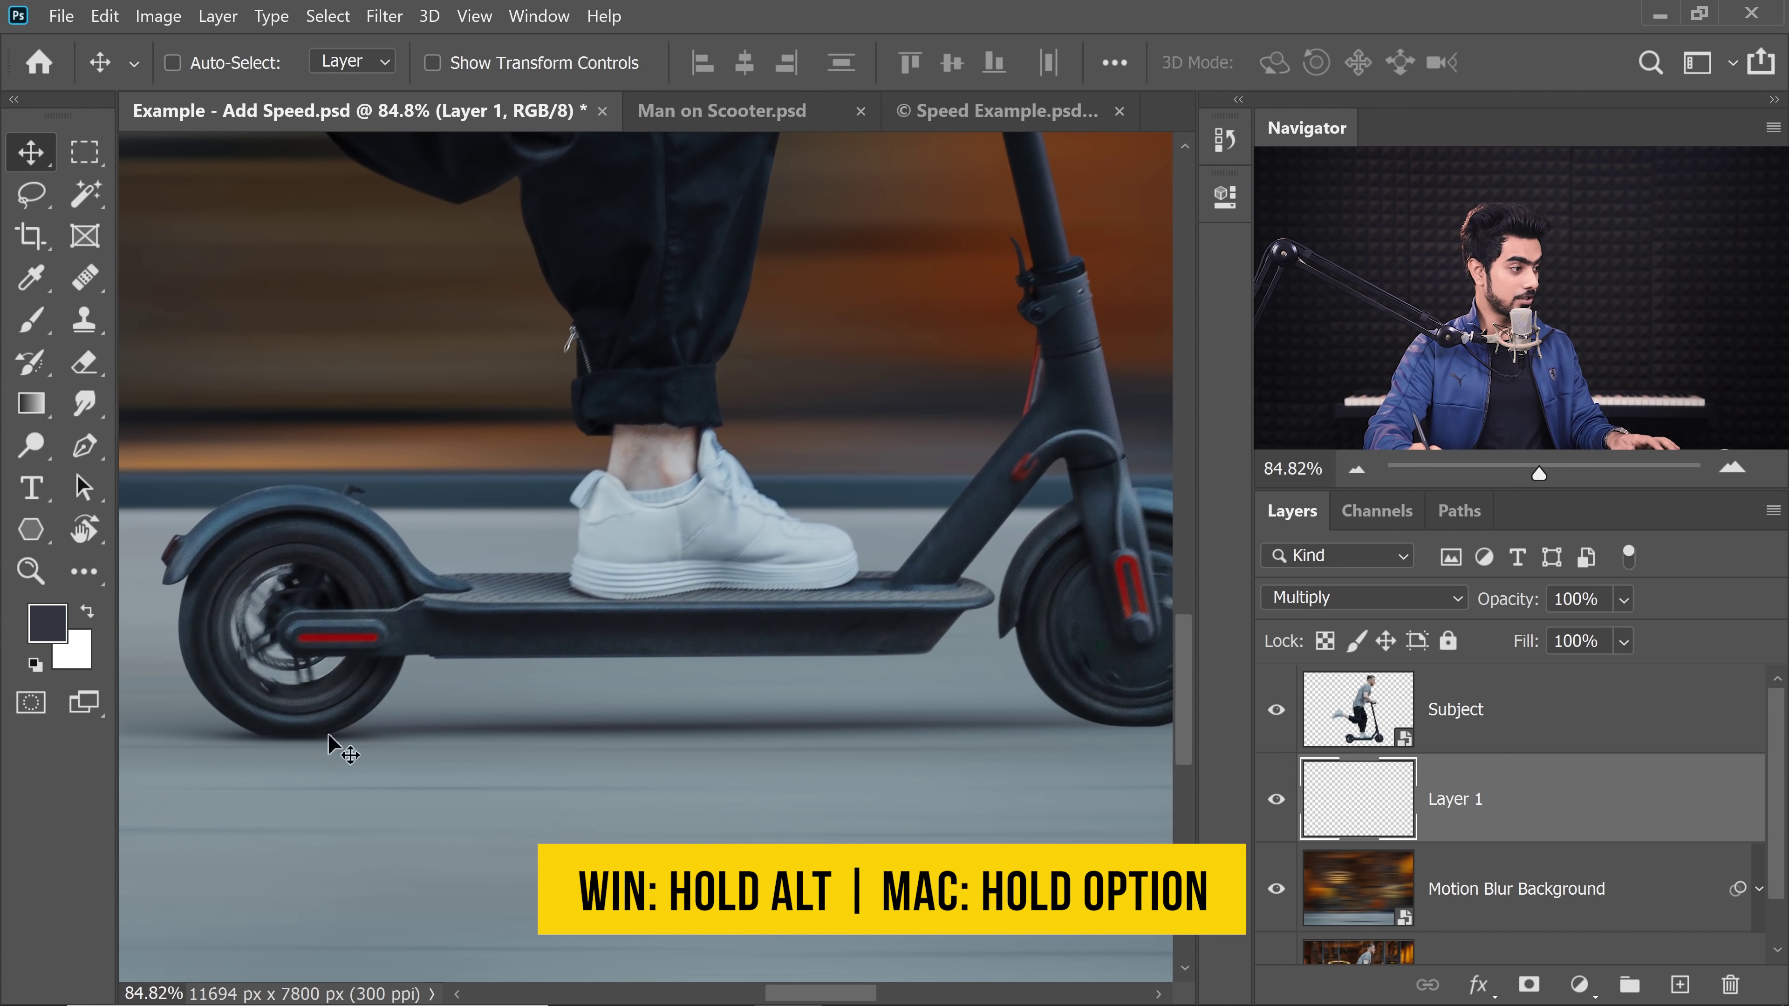
{"action": "left_click_drag", "start_coordinate": [291, 740], "coordinate": [1122, 735]}
{"action": "left_click_drag", "start_coordinate": [996, 666], "coordinate": [854, 663]}
{"action": "left_click_drag", "start_coordinate": [1047, 680], "coordinate": [739, 740]}
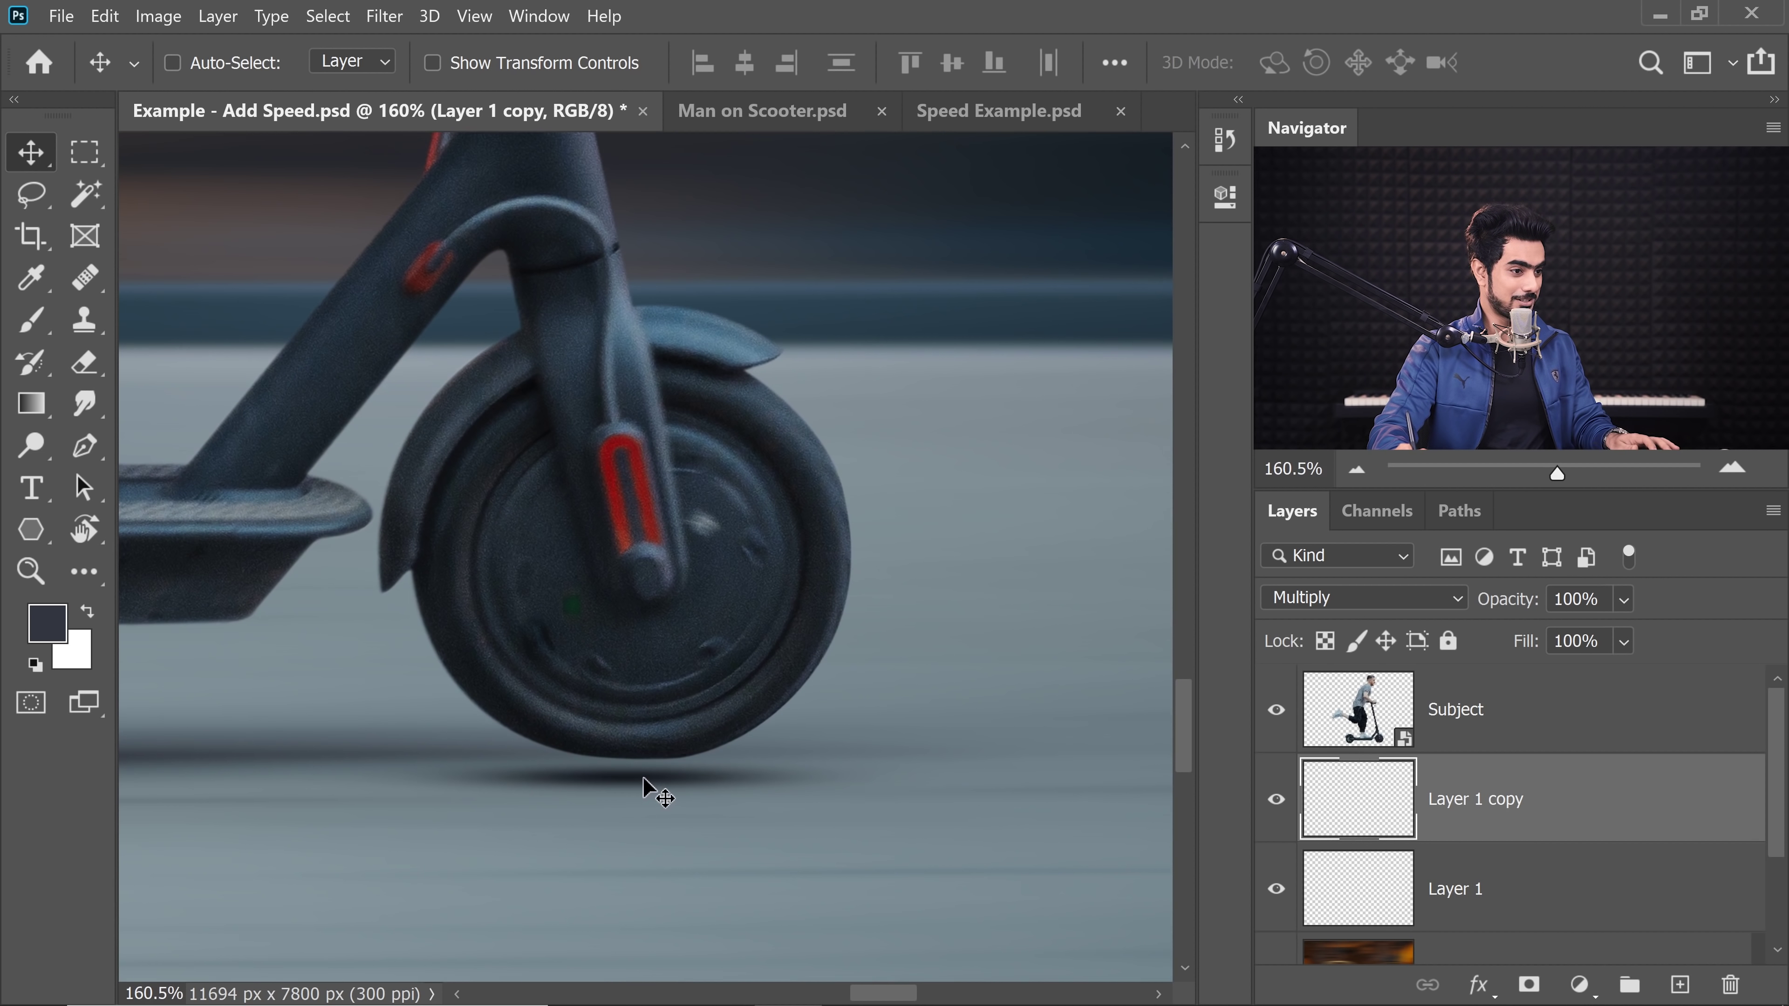
- Free-transform the duplicated shadow layer and raise it toward the front tyre's underside, to about Y 6214 px
{"action": "key", "text": "ctrl"}
{"action": "key", "text": "ctrl+t"}
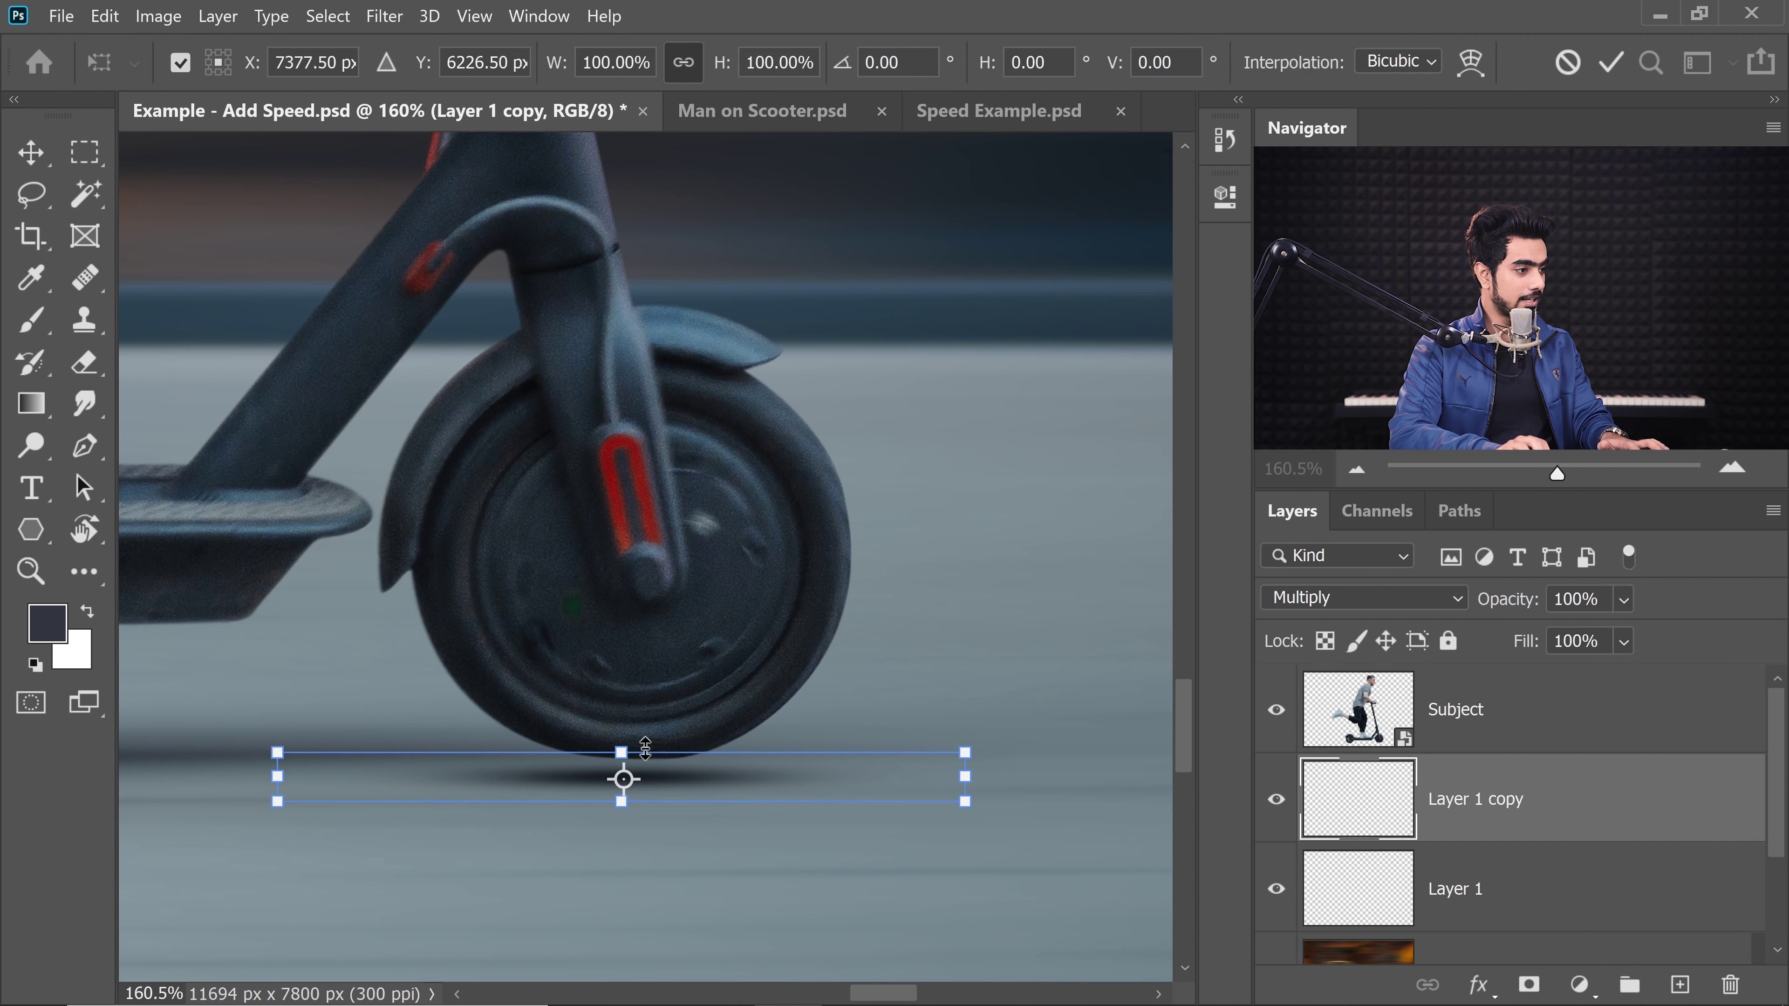
{"action": "key", "text": "Up"}
{"action": "key", "text": "Up"}
{"action": "key", "text": "Up"}
{"action": "key", "text": "Up"}
{"action": "key", "text": "Up"}
{"action": "key", "text": "Up"}
{"action": "key", "text": "Up"}
{"action": "key", "text": "Up"}
{"action": "key", "text": "Up"}
{"action": "key", "text": "Up"}
{"action": "key", "text": "Up"}
{"action": "key", "text": "Up"}
{"action": "key", "text": "Up"}
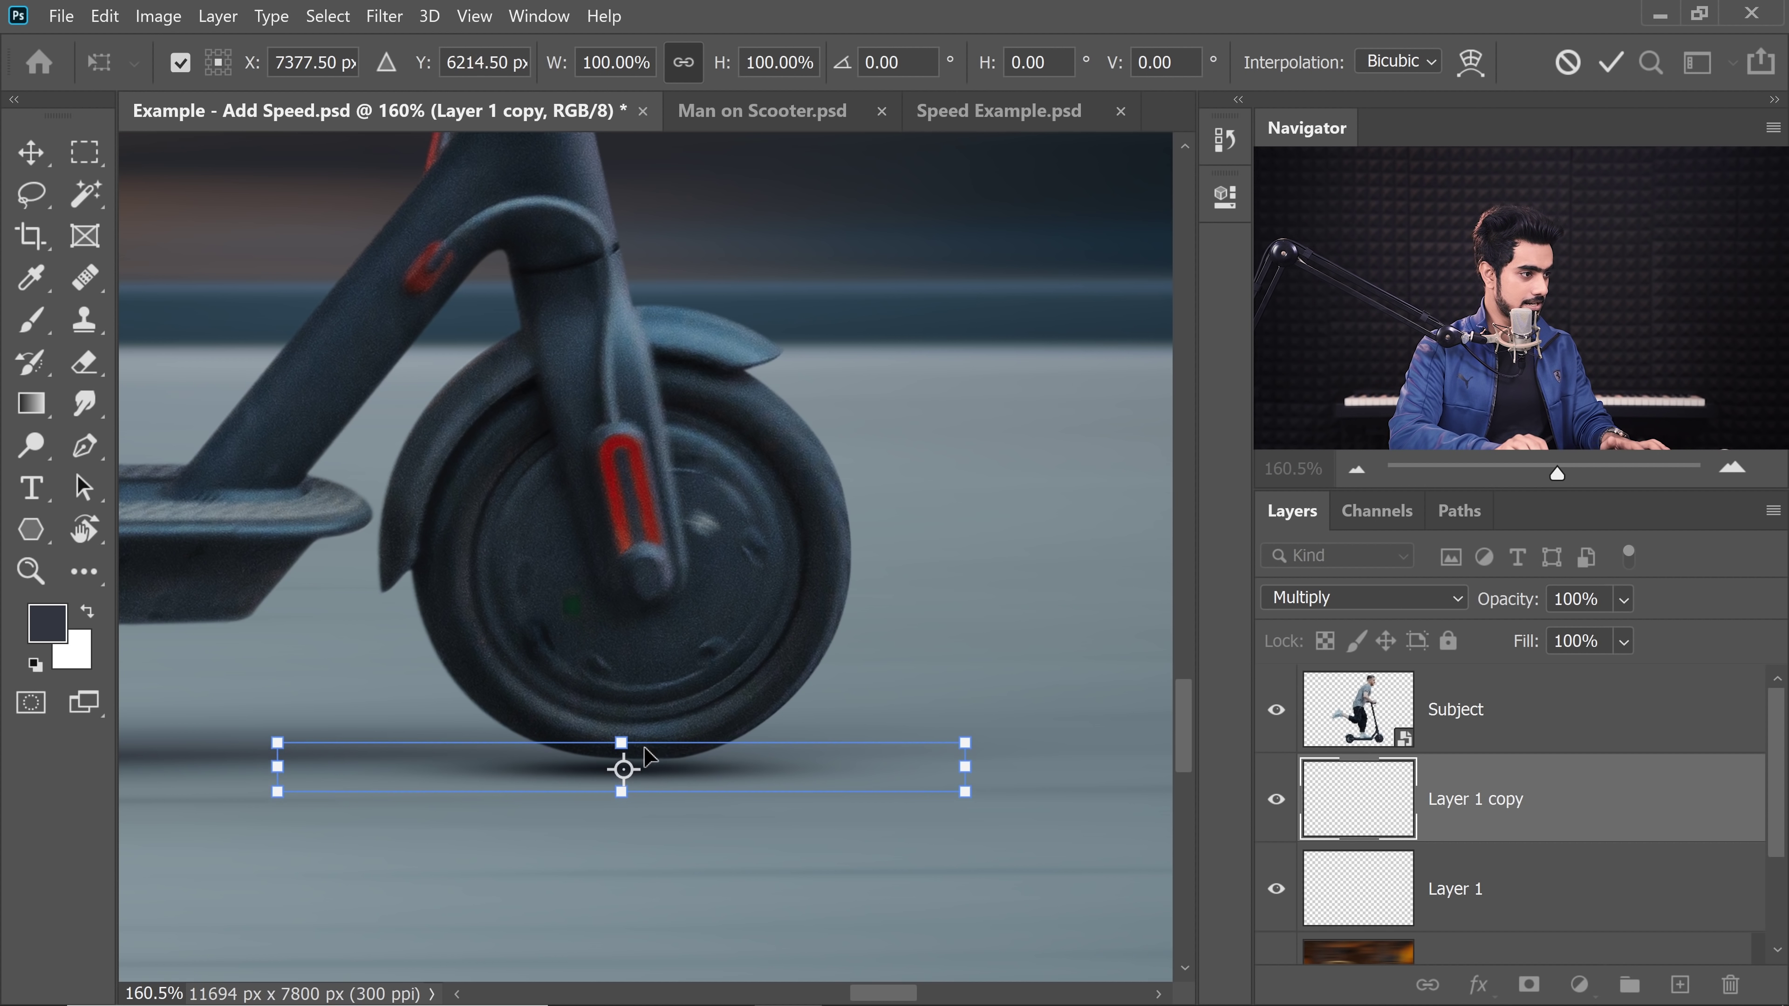
- Centre the duplicated shadow horizontally beneath the front wheel, raise it to about Y 6204 px, and apply the transform
{"action": "key", "text": "shift+Right"}
{"action": "key", "text": "shift+Right"}
{"action": "key", "text": "shift+Right"}
{"action": "key", "text": "Right"}
{"action": "key", "text": "Right"}
{"action": "key", "text": "shift+Right"}
{"action": "key", "text": "Up"}
{"action": "key", "text": "Up"}
{"action": "key", "text": "Up"}
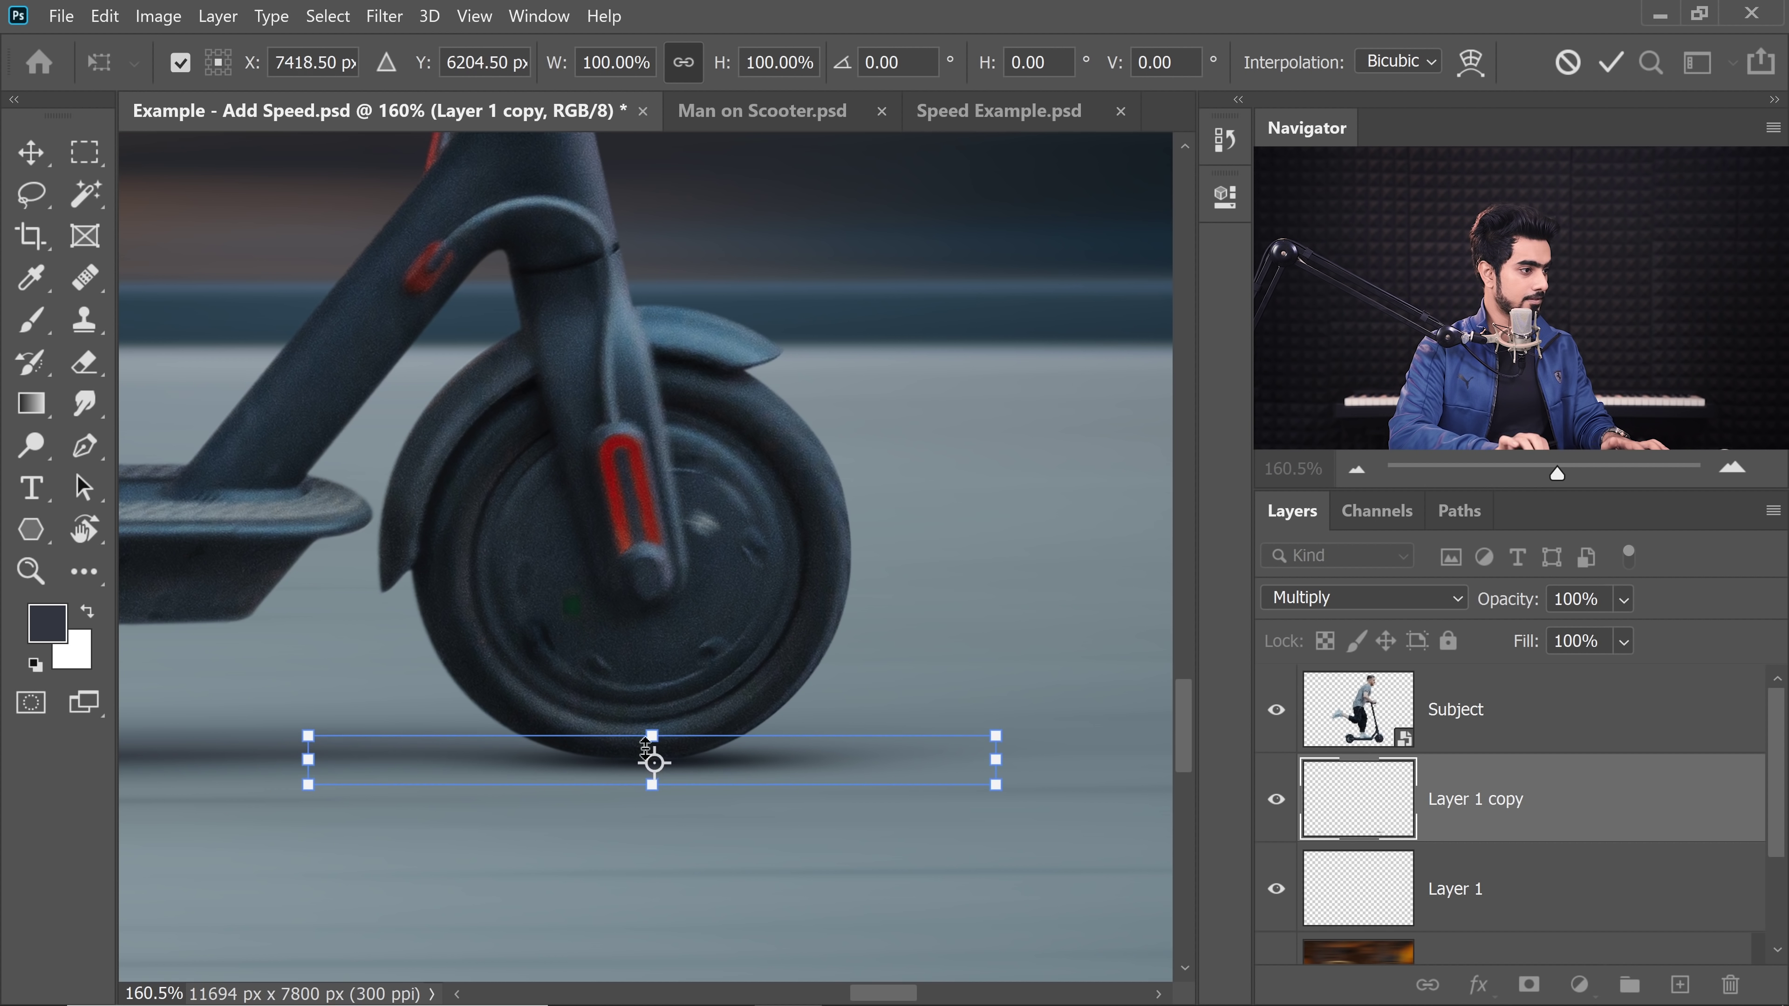
{"action": "key", "text": "Left"}
{"action": "key", "text": "Left"}
{"action": "key", "text": "Left"}
{"action": "key", "text": "Left"}
{"action": "key", "text": "Left"}
{"action": "key", "text": "Return"}
- Examine how the two wheel shadows meet beneath the scooter deck and under the front wheel
{"action": "left_click_drag", "start_coordinate": [546, 597], "coordinate": [524, 597]}
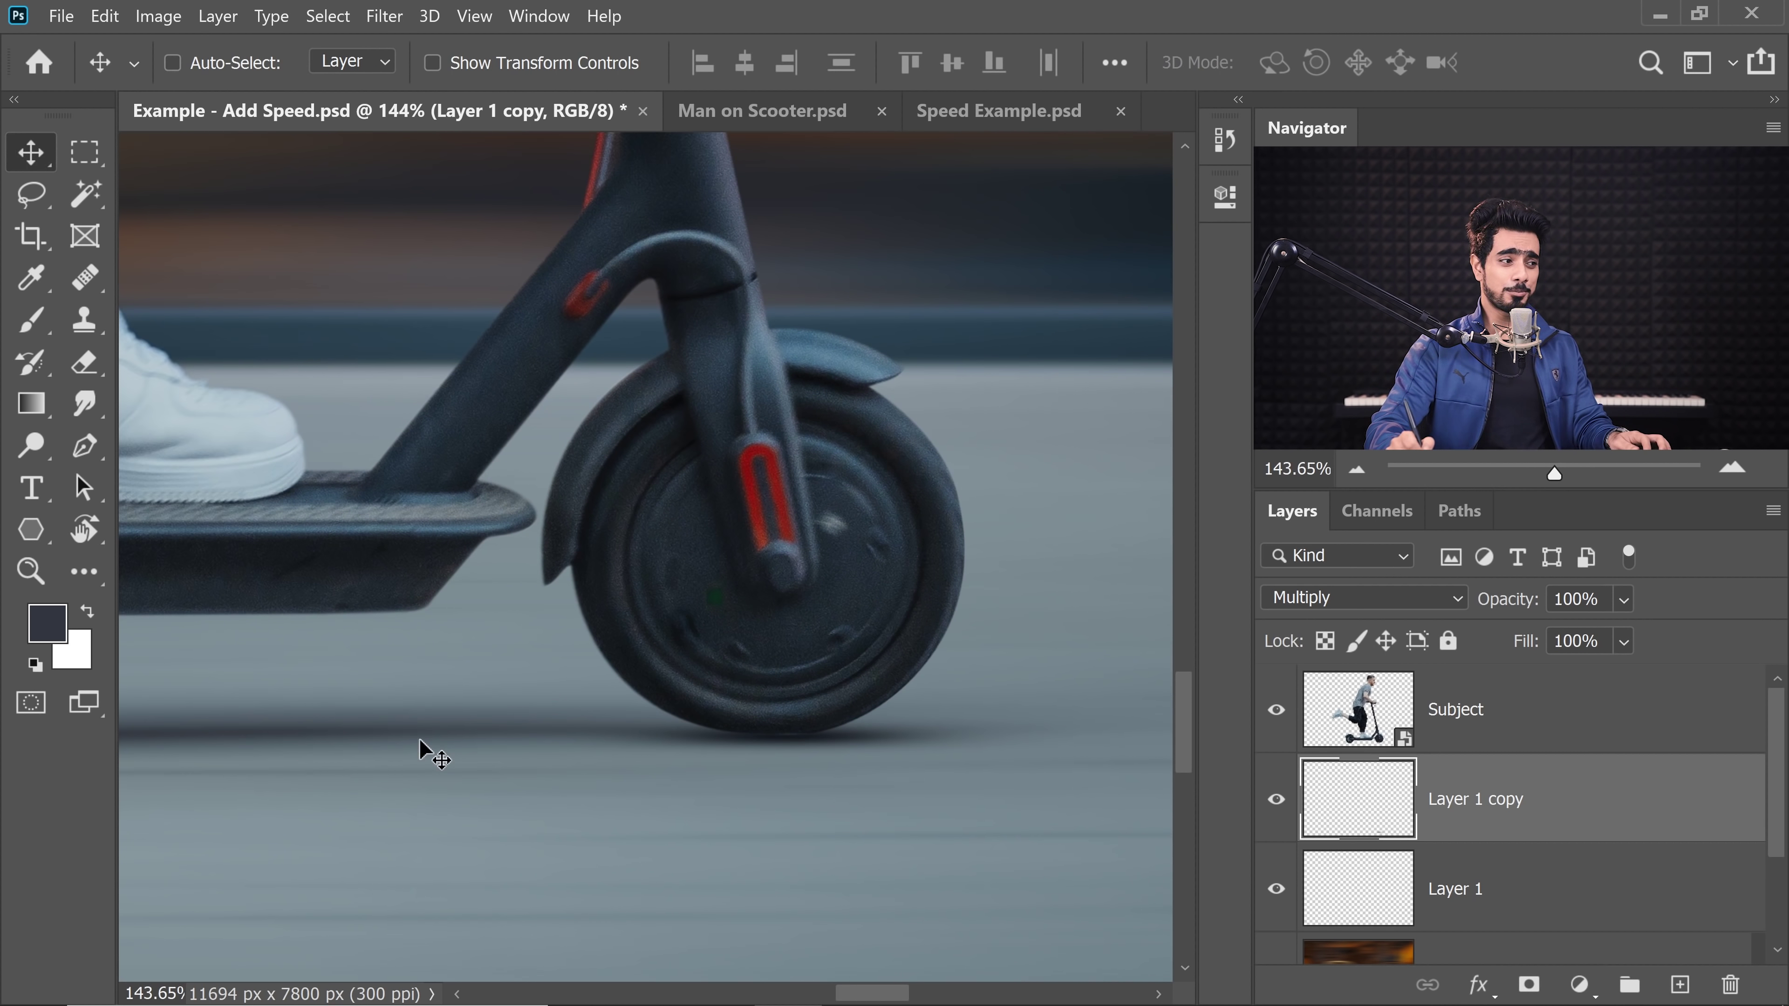
{"action": "left_click_drag", "start_coordinate": [508, 759], "coordinate": [1194, 744]}
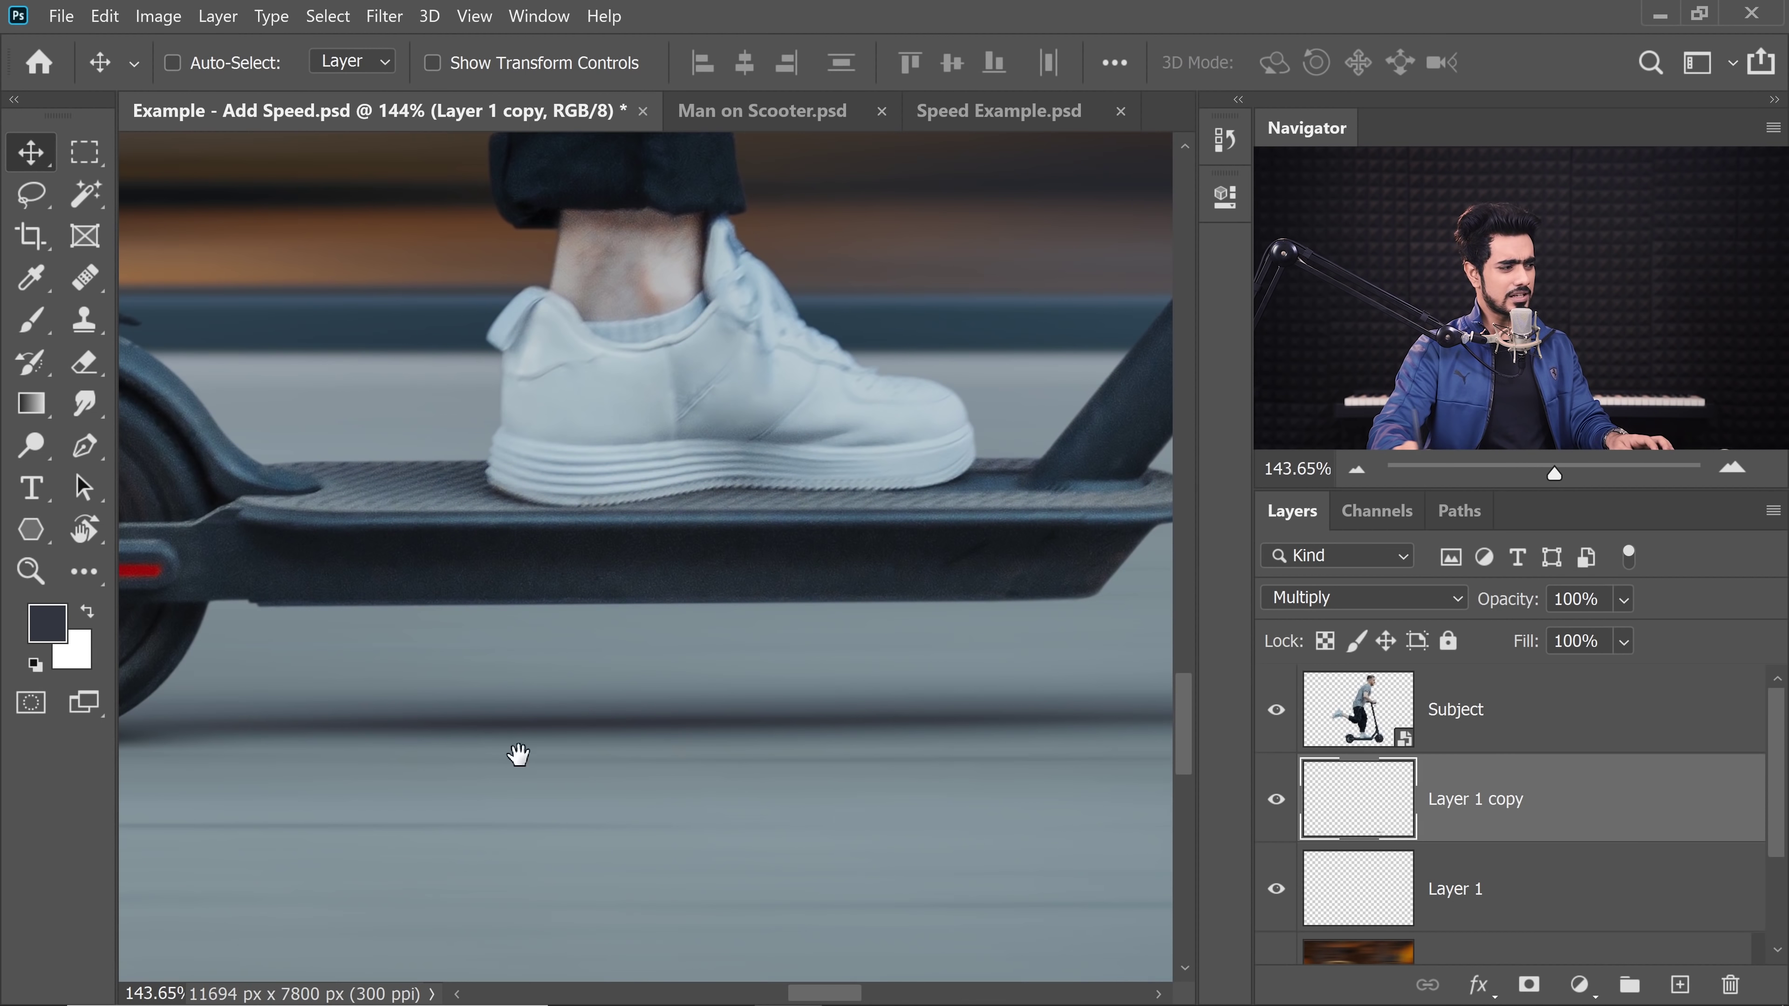
{"action": "left_click_drag", "start_coordinate": [331, 759], "coordinate": [867, 733]}
{"action": "left_click_drag", "start_coordinate": [539, 711], "coordinate": [632, 701]}
{"action": "left_click_drag", "start_coordinate": [743, 694], "coordinate": [438, 707]}
{"action": "left_click_drag", "start_coordinate": [902, 695], "coordinate": [215, 680]}
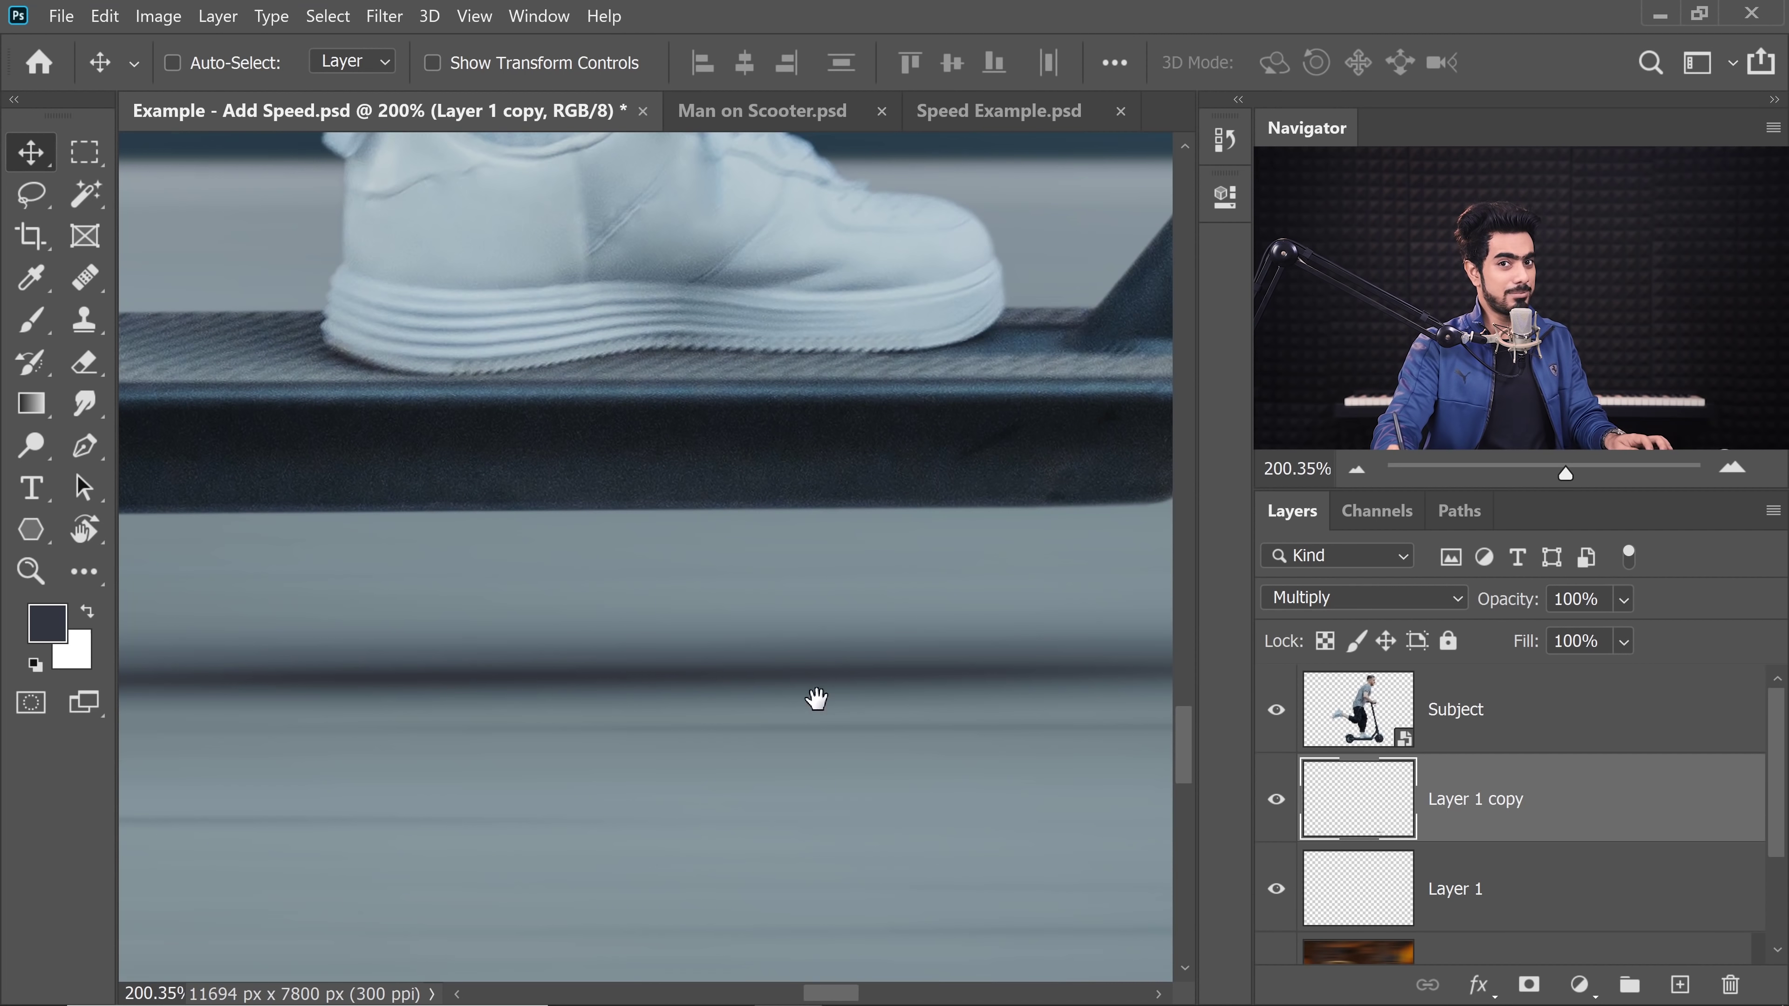
{"action": "left_click_drag", "start_coordinate": [859, 694], "coordinate": [791, 727]}
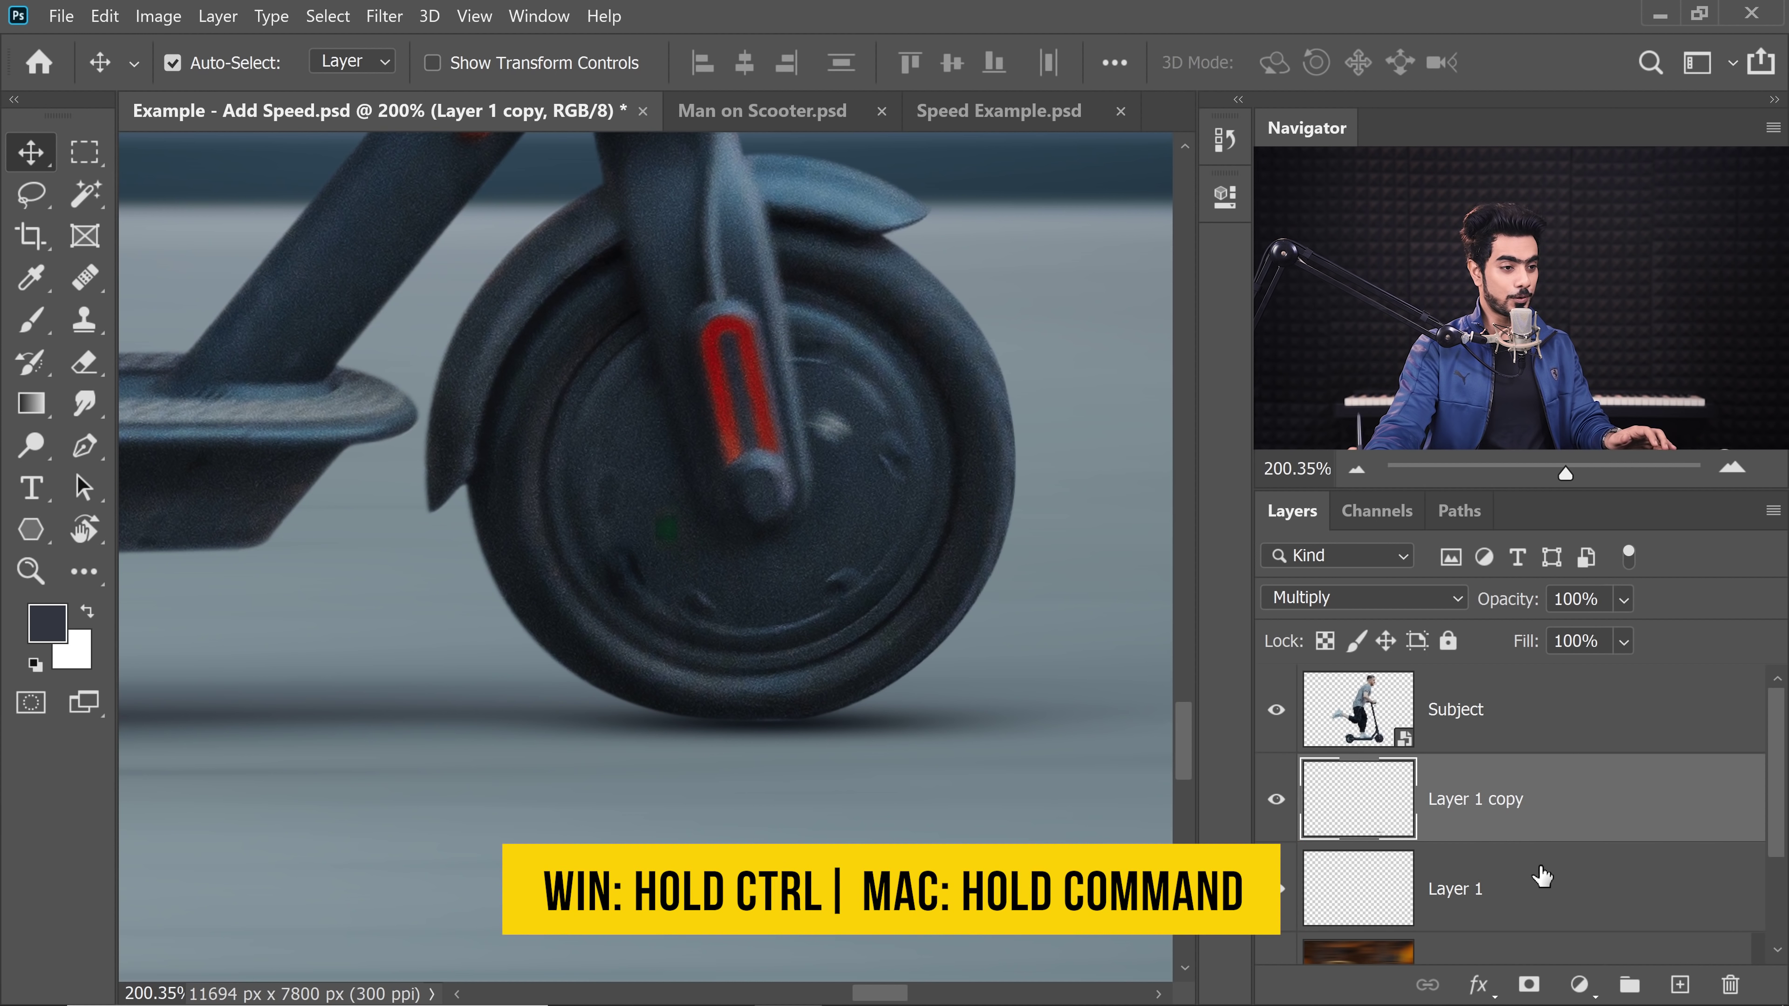
- Merge Layer 1 and Layer 1 copy into a single layer named Wheel Shadows with the Multiply blend mode
{"action": "left_click", "coordinate": [1540, 886], "text": "ctrl"}
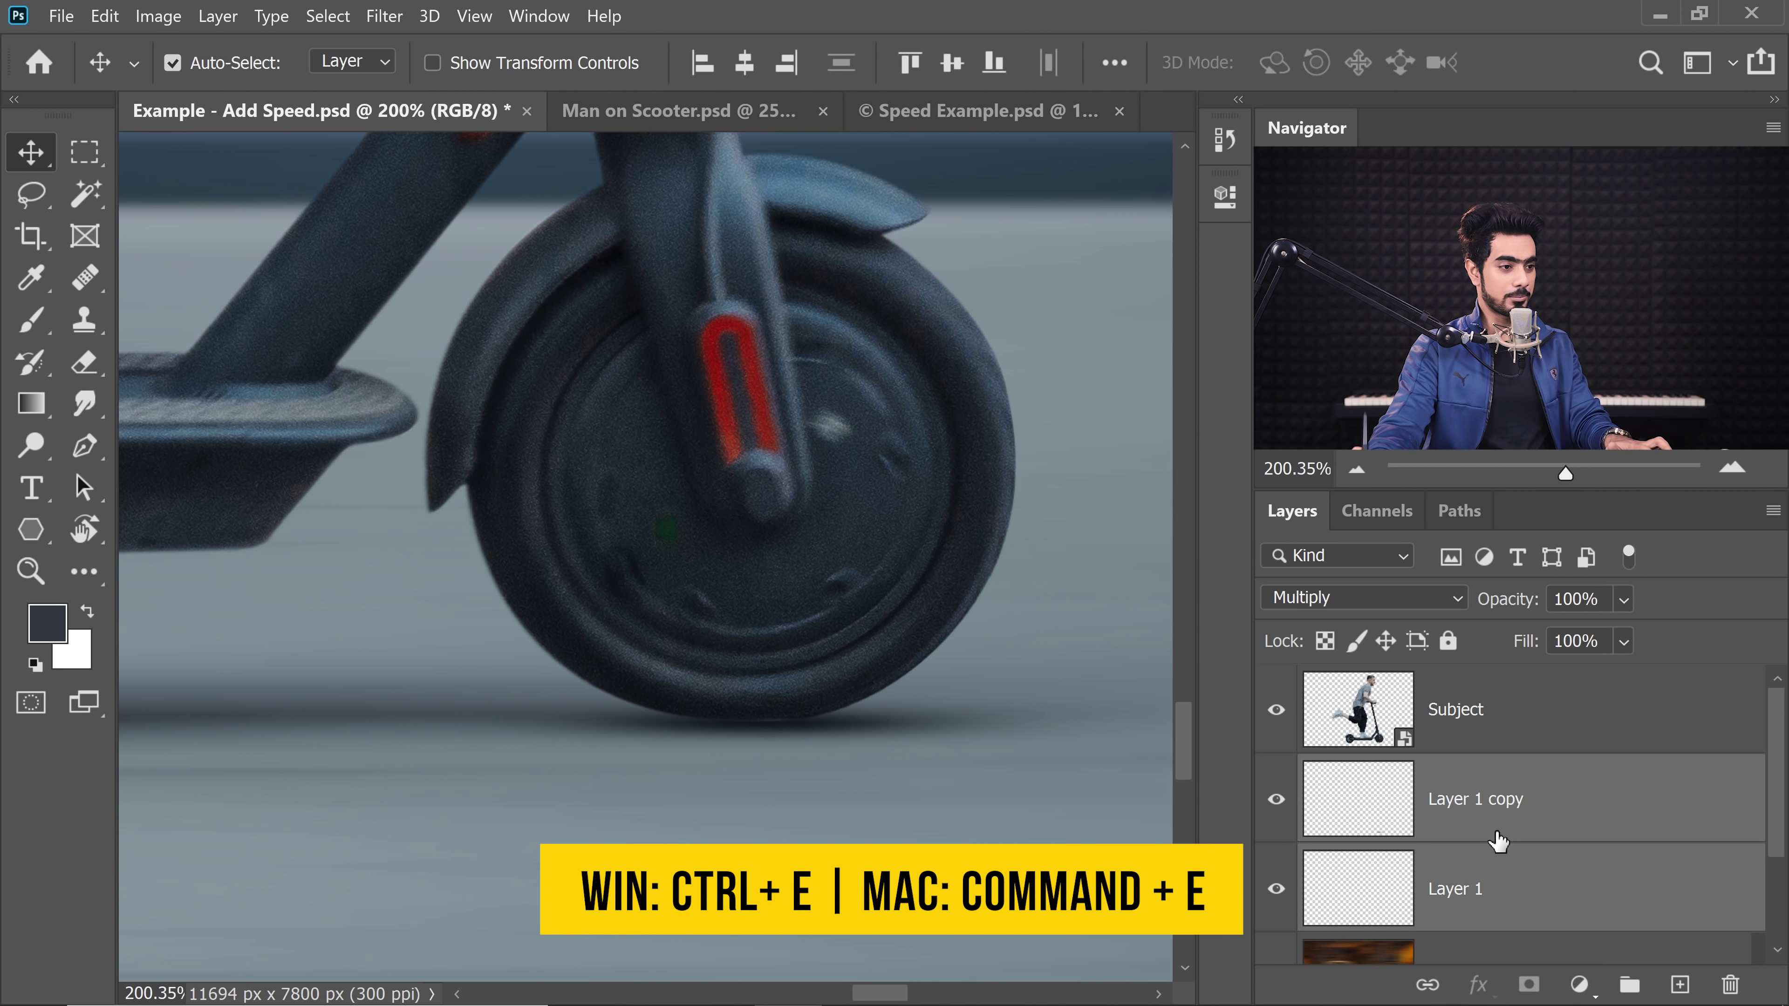
{"action": "key", "text": "ctrl+e"}
{"action": "double_click", "coordinate": [1476, 800]}
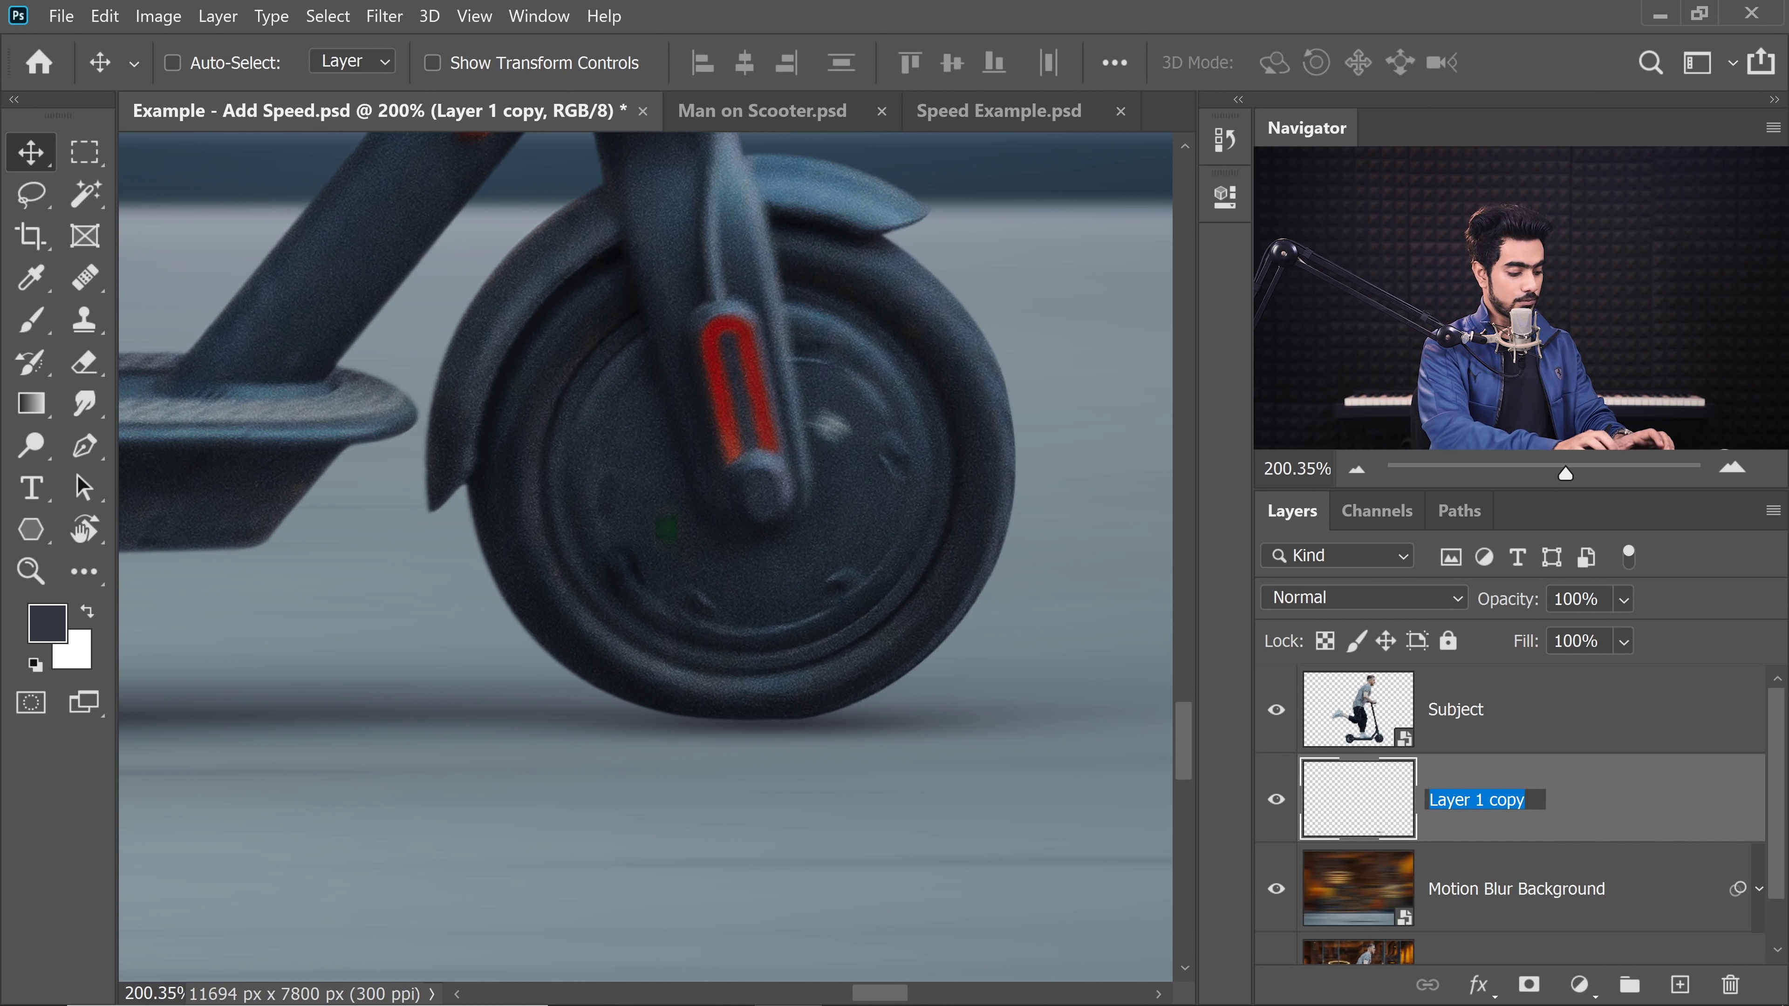
{"action": "type", "text": "Whe"}
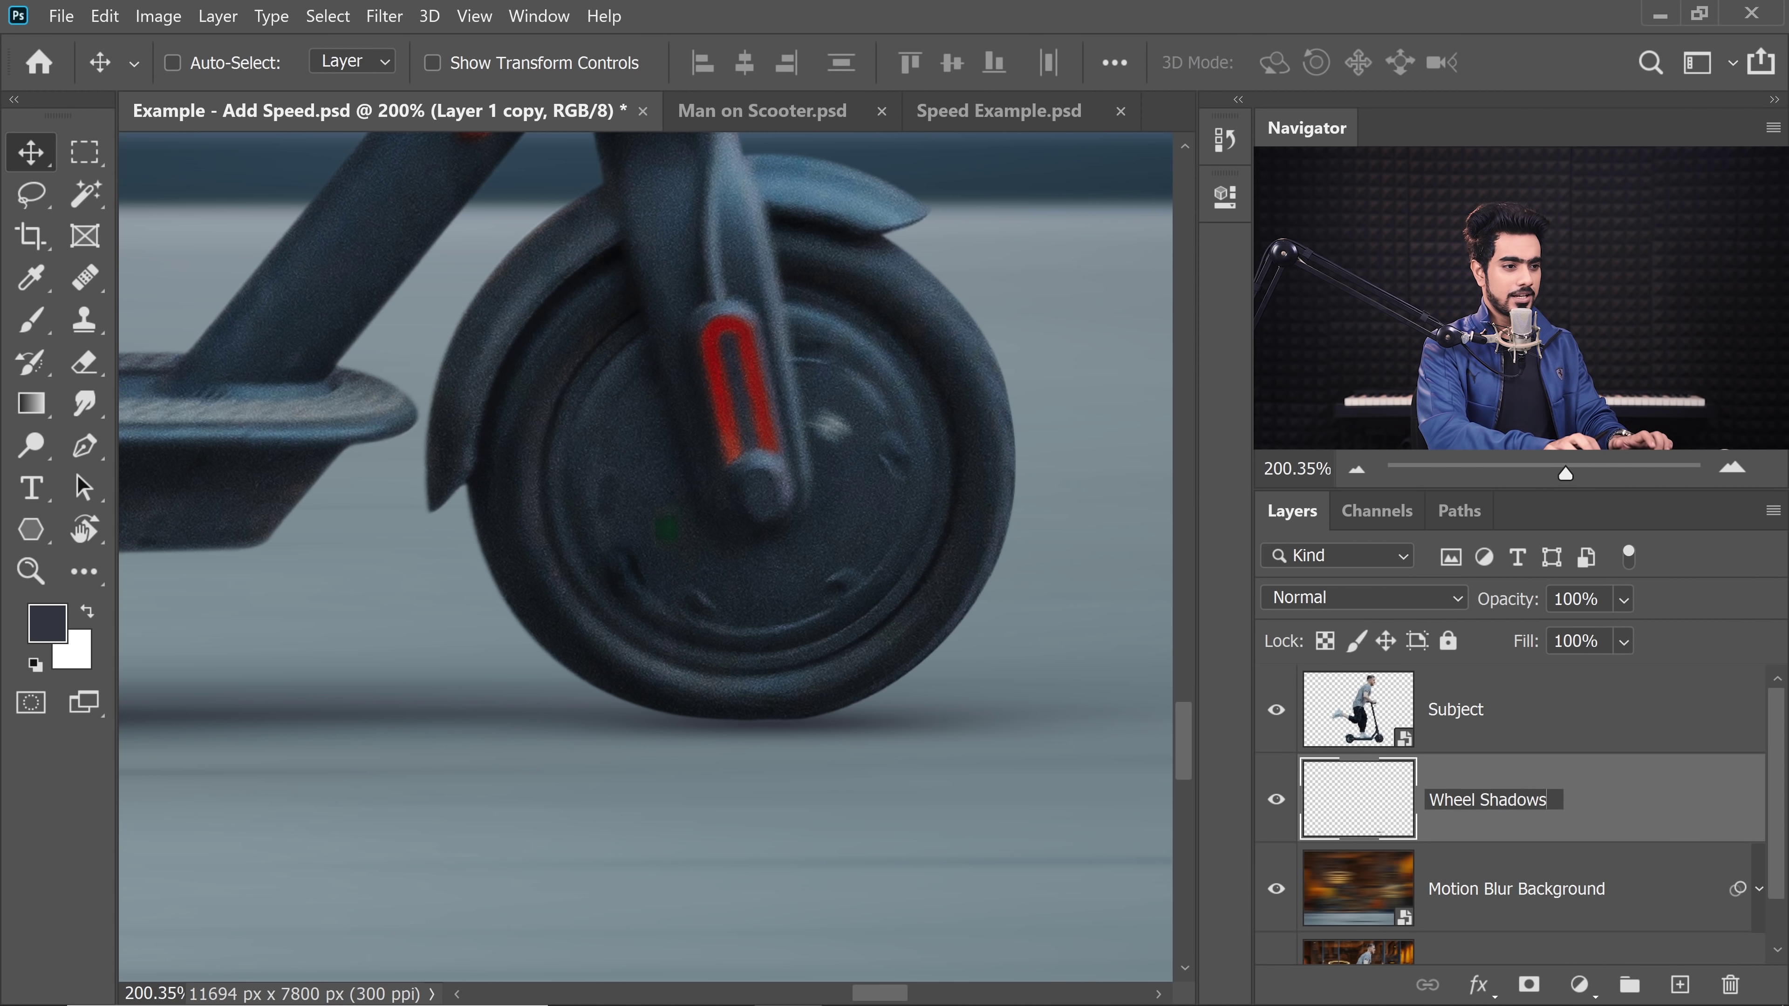
{"action": "type", "text": "el Shadows"}
{"action": "key", "text": "Return"}
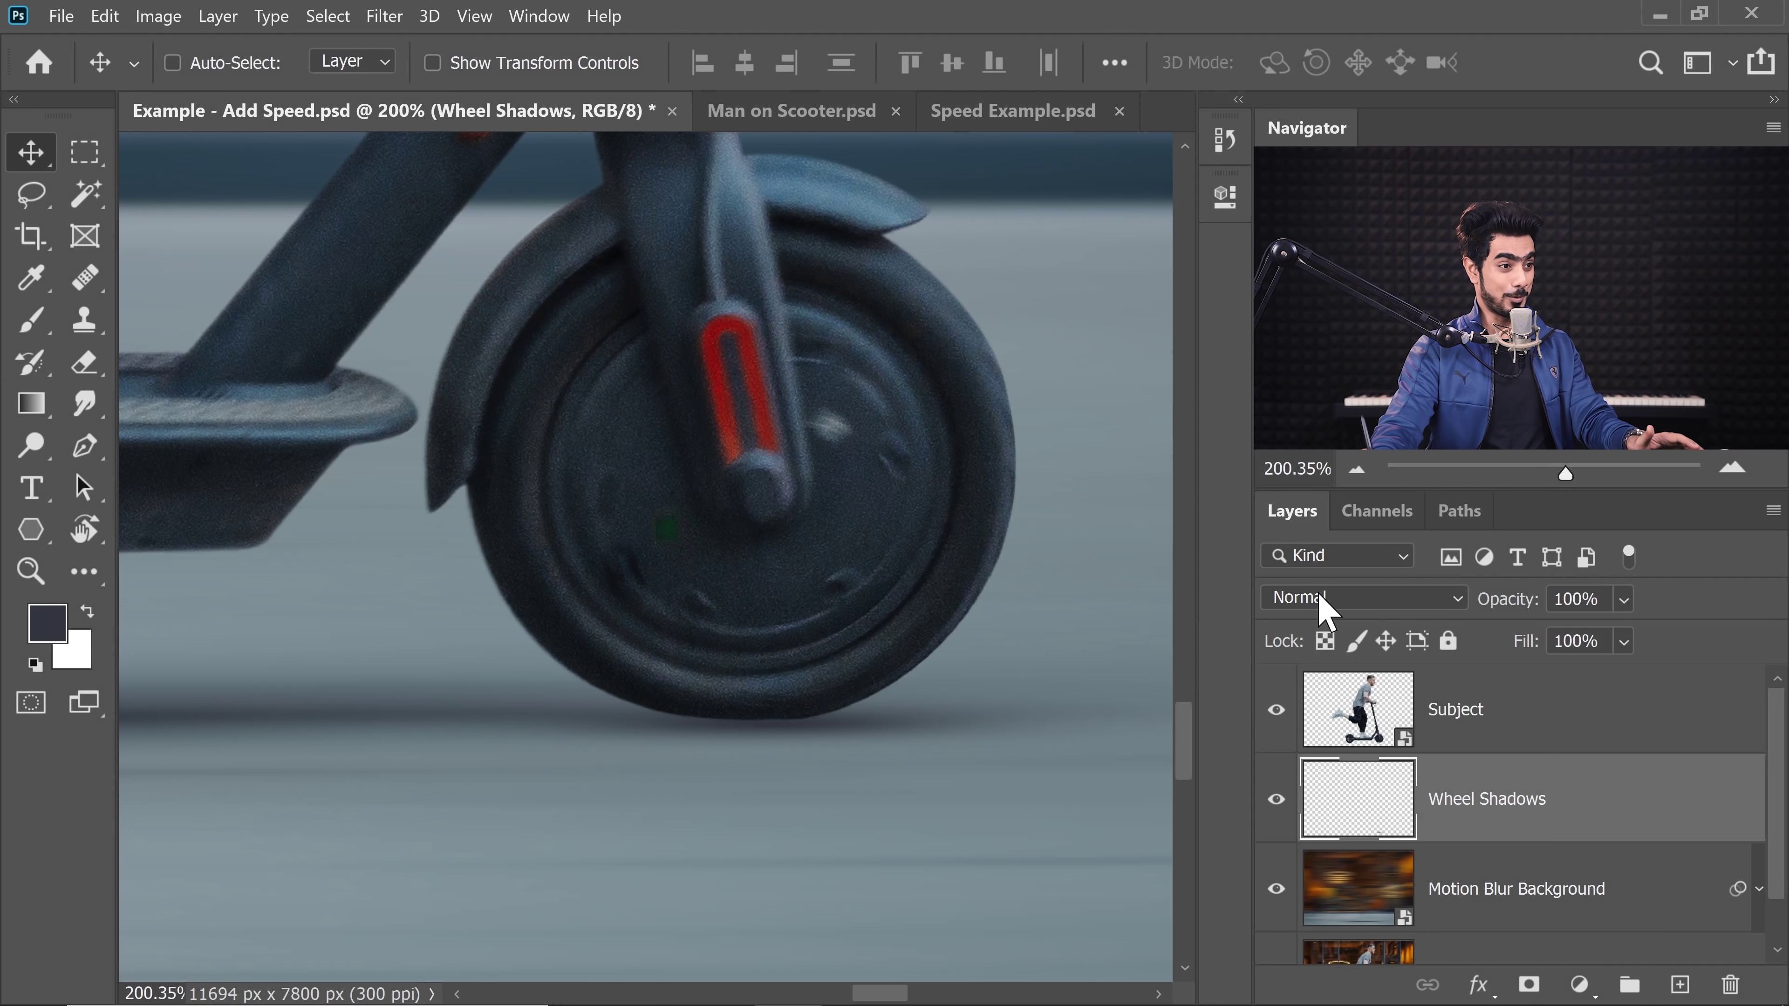
{"action": "left_click", "coordinate": [1317, 598]}
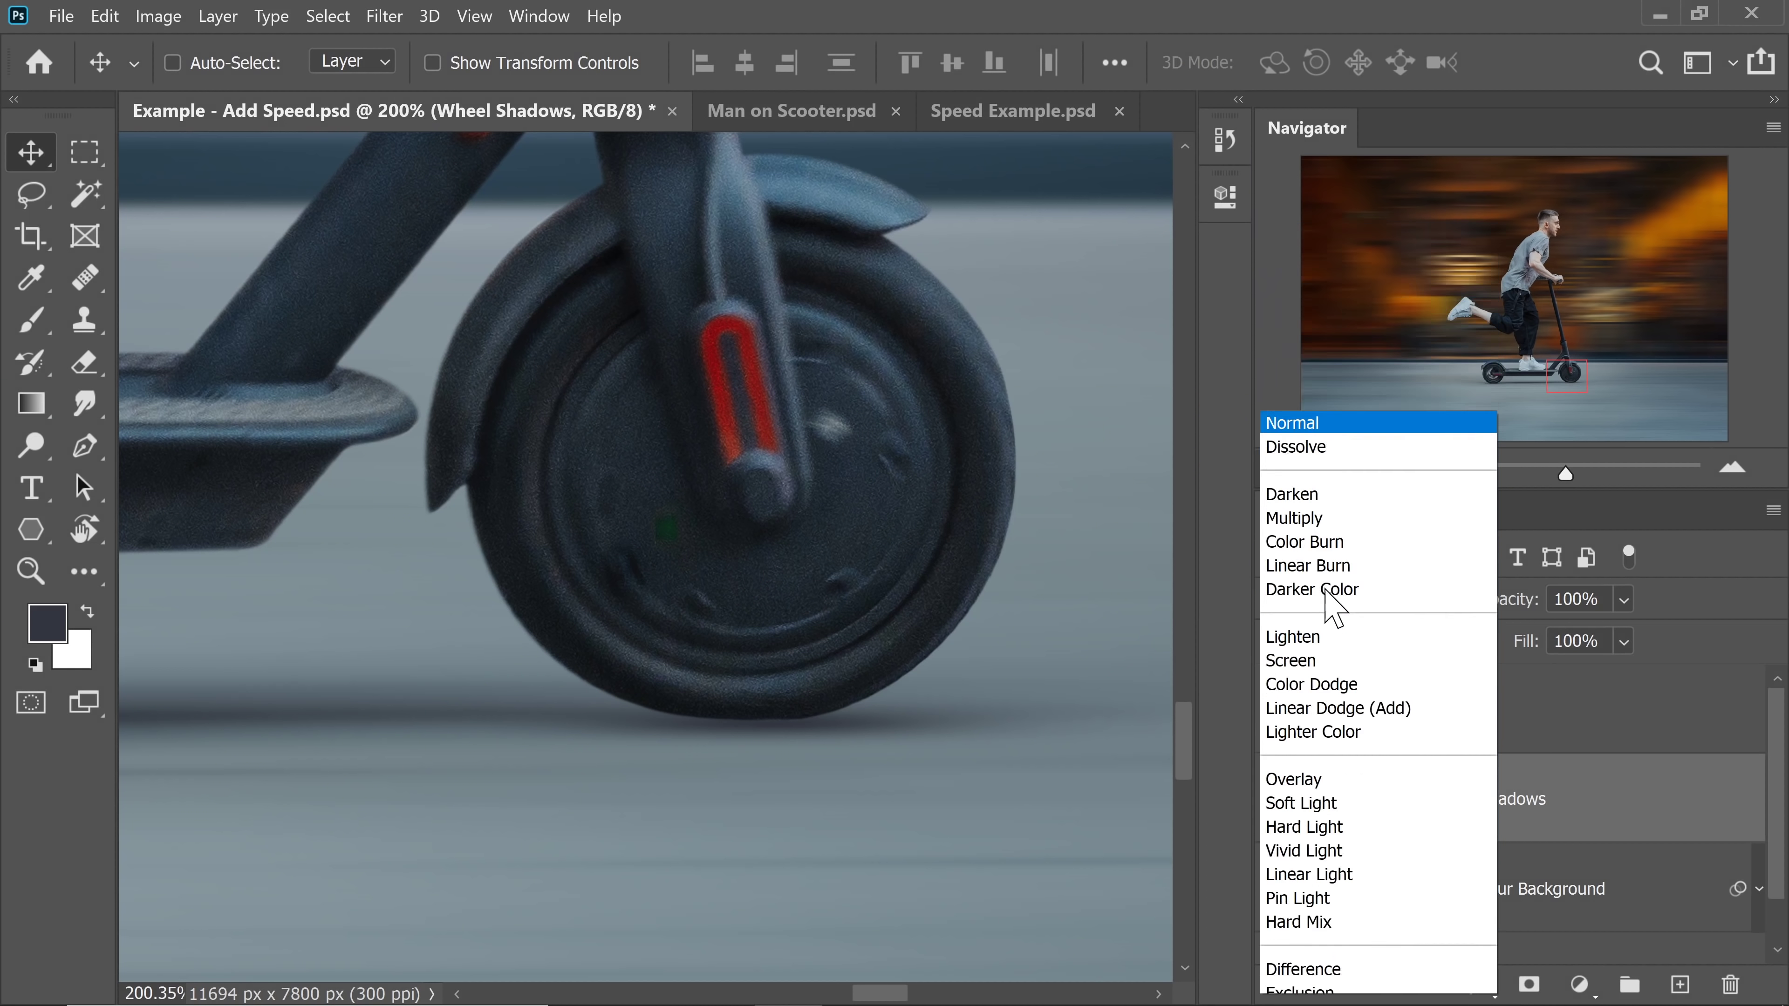
{"action": "left_click", "coordinate": [1294, 331]}
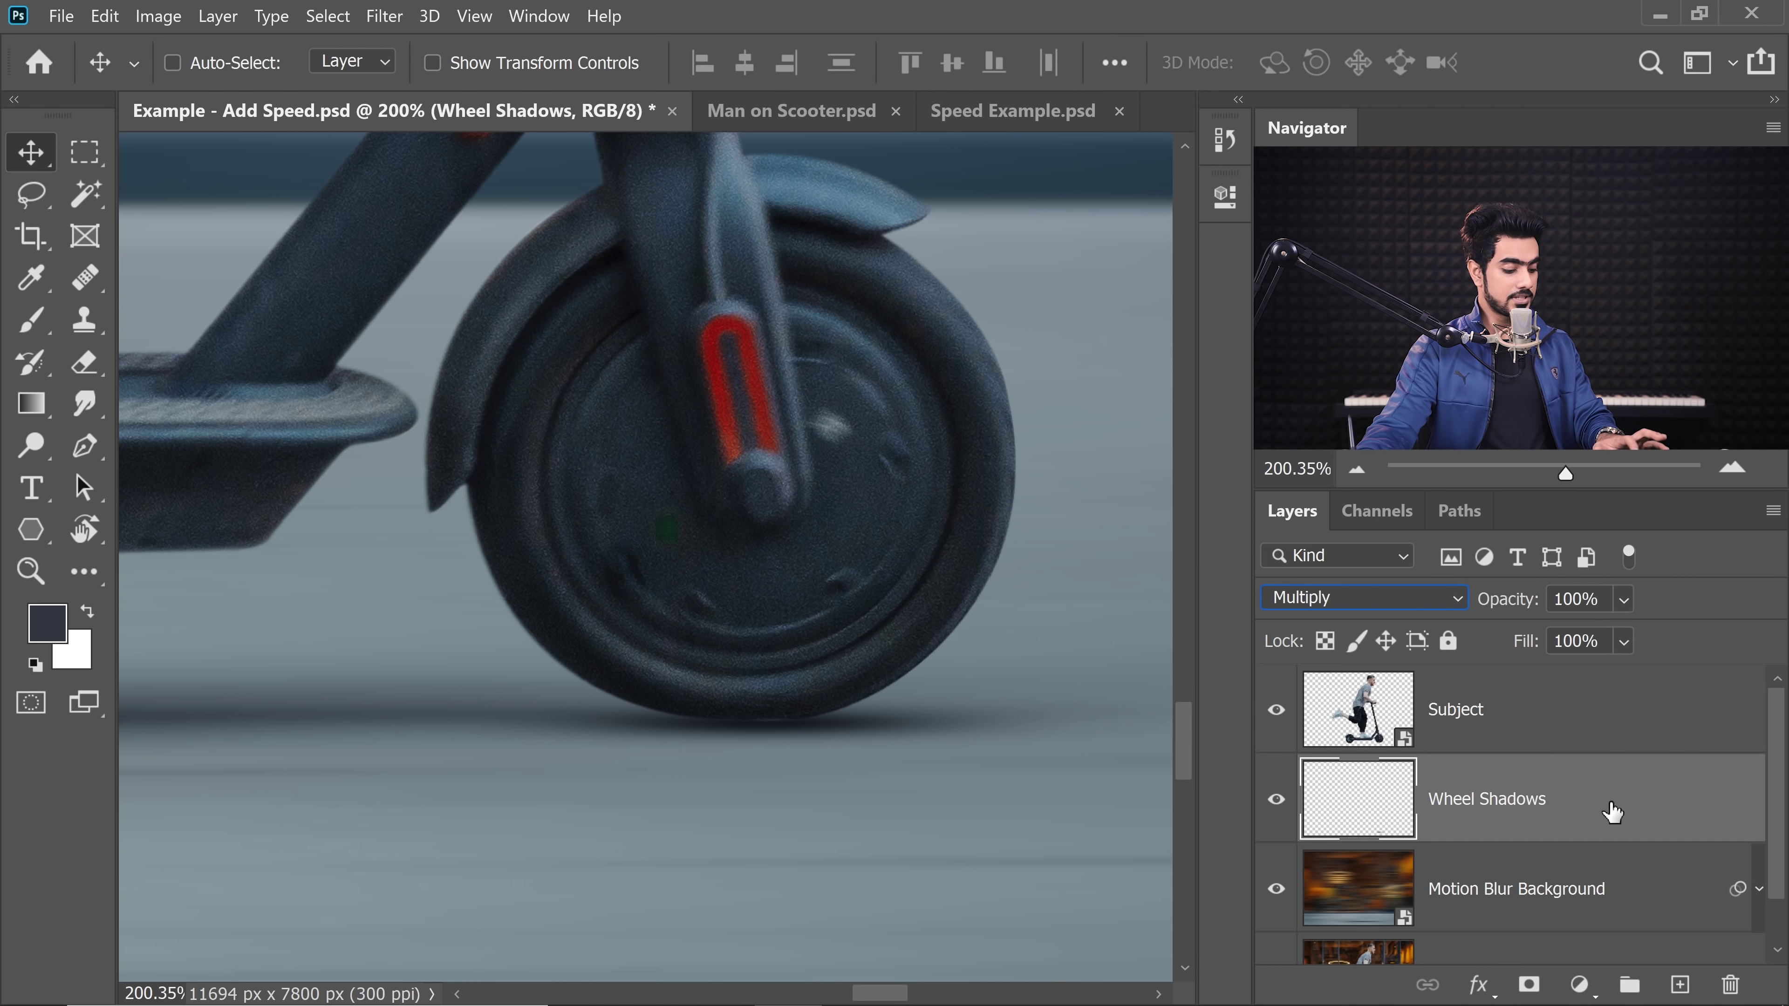
- Duplicate the Wheel Shadows layer above Subject, clip the copy to Subject, and compare it hidden and shown
{"action": "key", "text": "ctrl+j"}
{"action": "left_click_drag", "start_coordinate": [1613, 811], "coordinate": [1453, 678]}
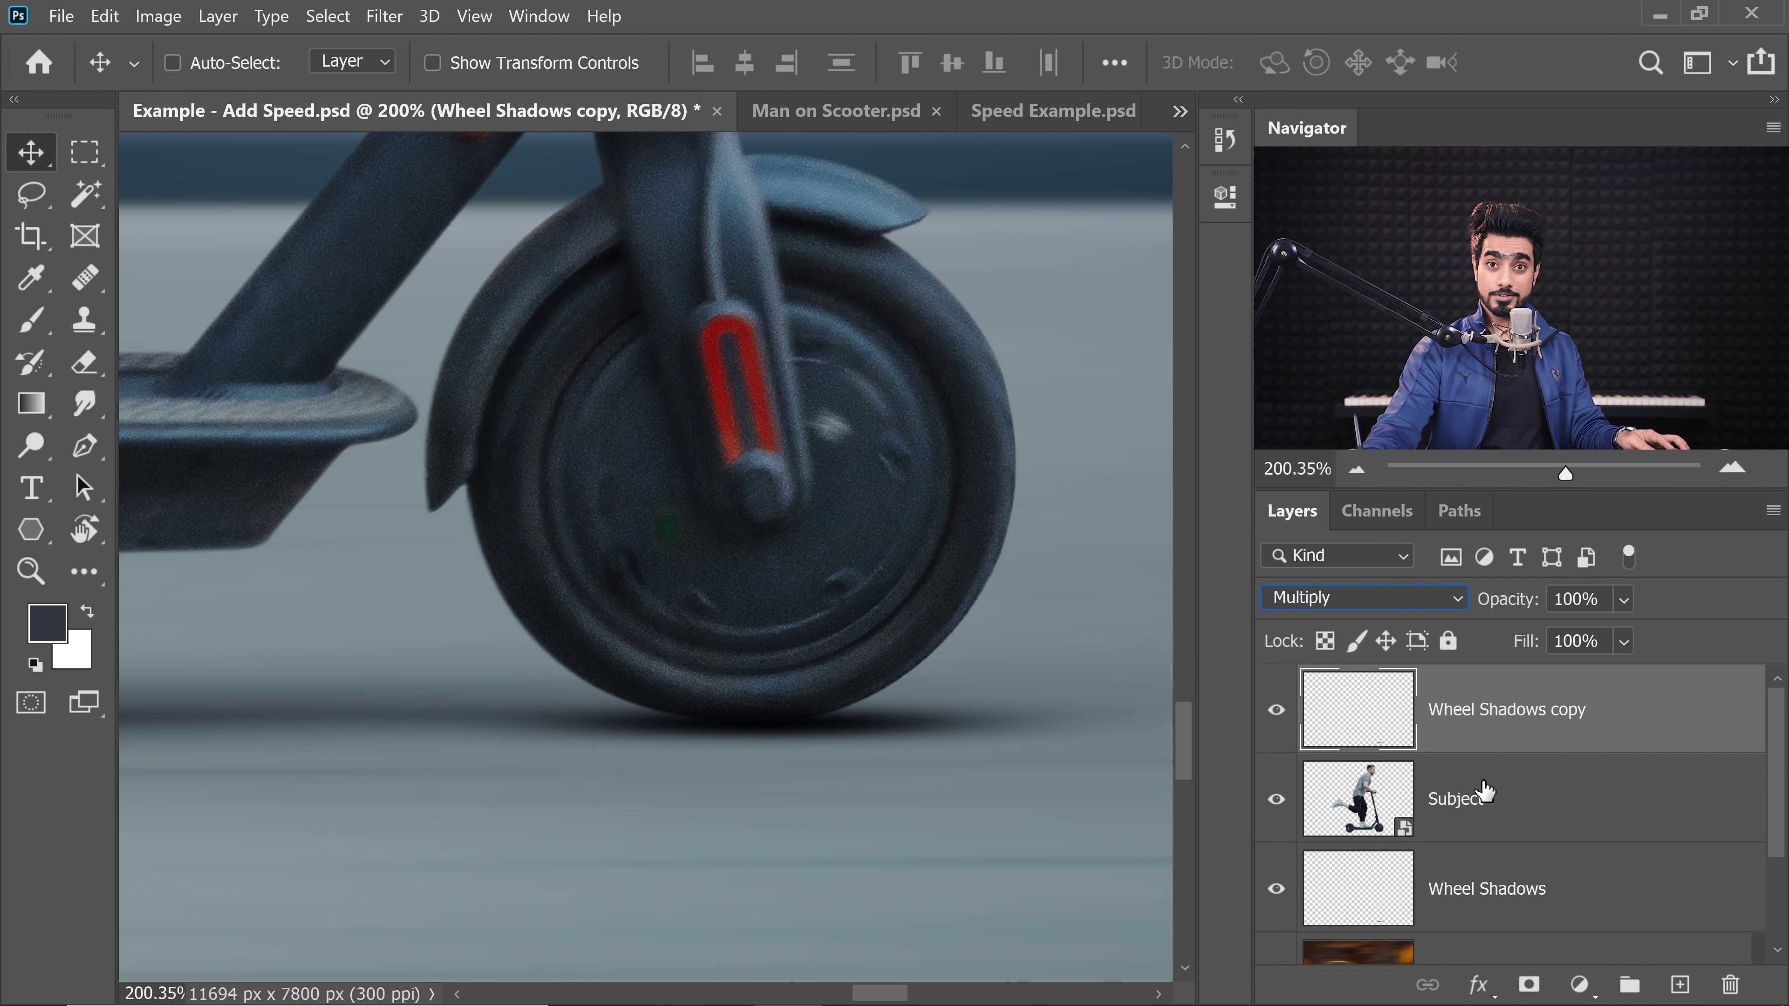
{"action": "left_click", "coordinate": [1485, 746], "text": "alt"}
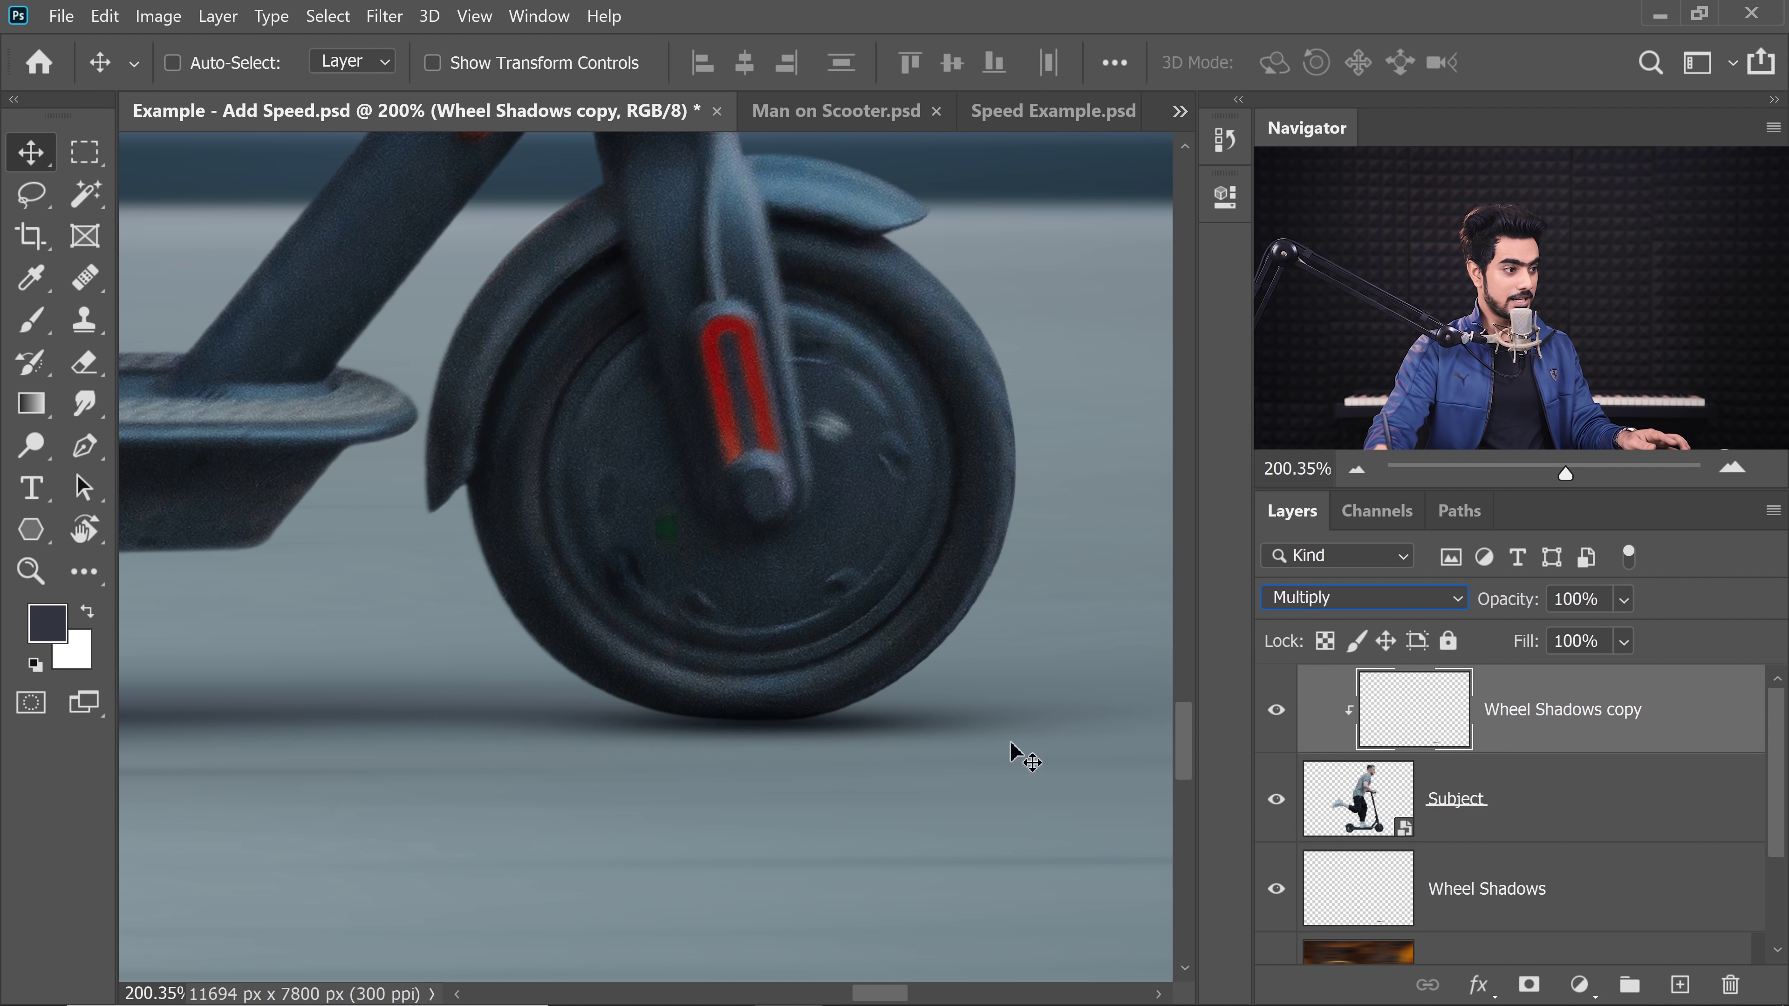
{"action": "left_click", "coordinate": [1273, 711]}
{"action": "left_click", "coordinate": [1273, 711]}
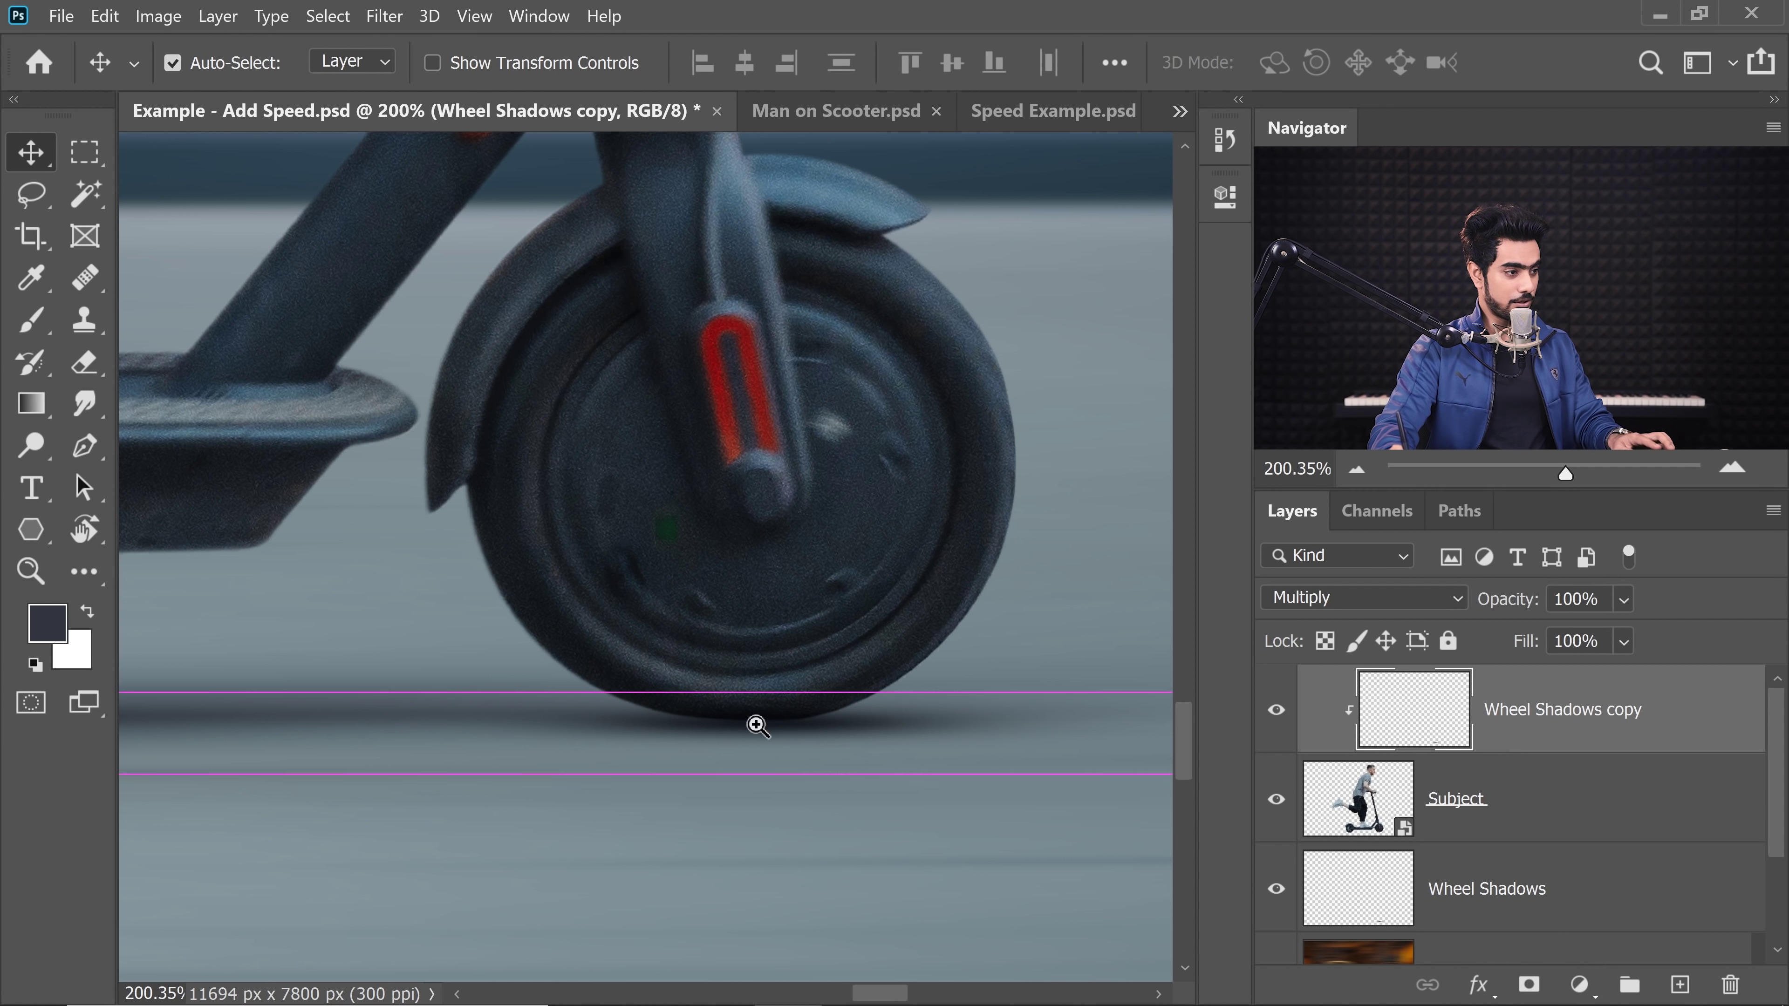
- Lower the clipped Wheel Shadows copy's opacity to 60%, checking the shading on the rear tyre
{"action": "left_click_drag", "start_coordinate": [756, 724], "coordinate": [656, 727]}
{"action": "left_click_drag", "start_coordinate": [484, 751], "coordinate": [843, 751]}
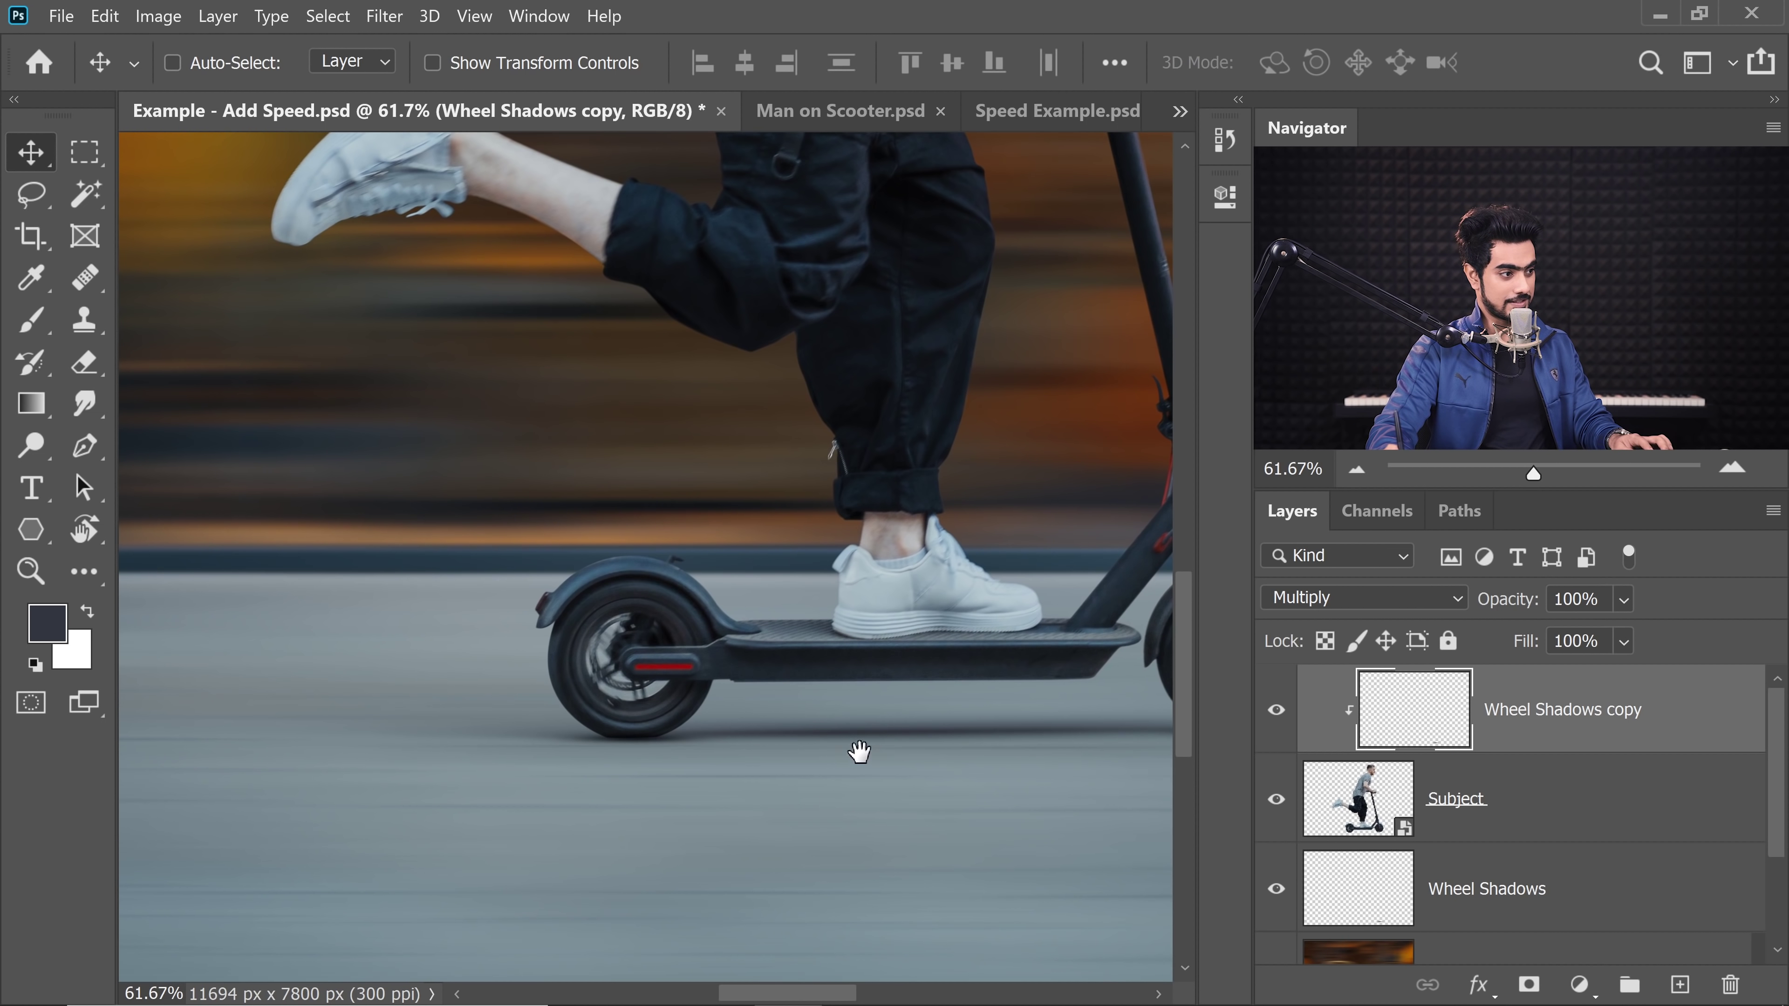
{"action": "key", "text": "ctrl+space"}
{"action": "left_click_drag", "start_coordinate": [627, 747], "coordinate": [902, 699]}
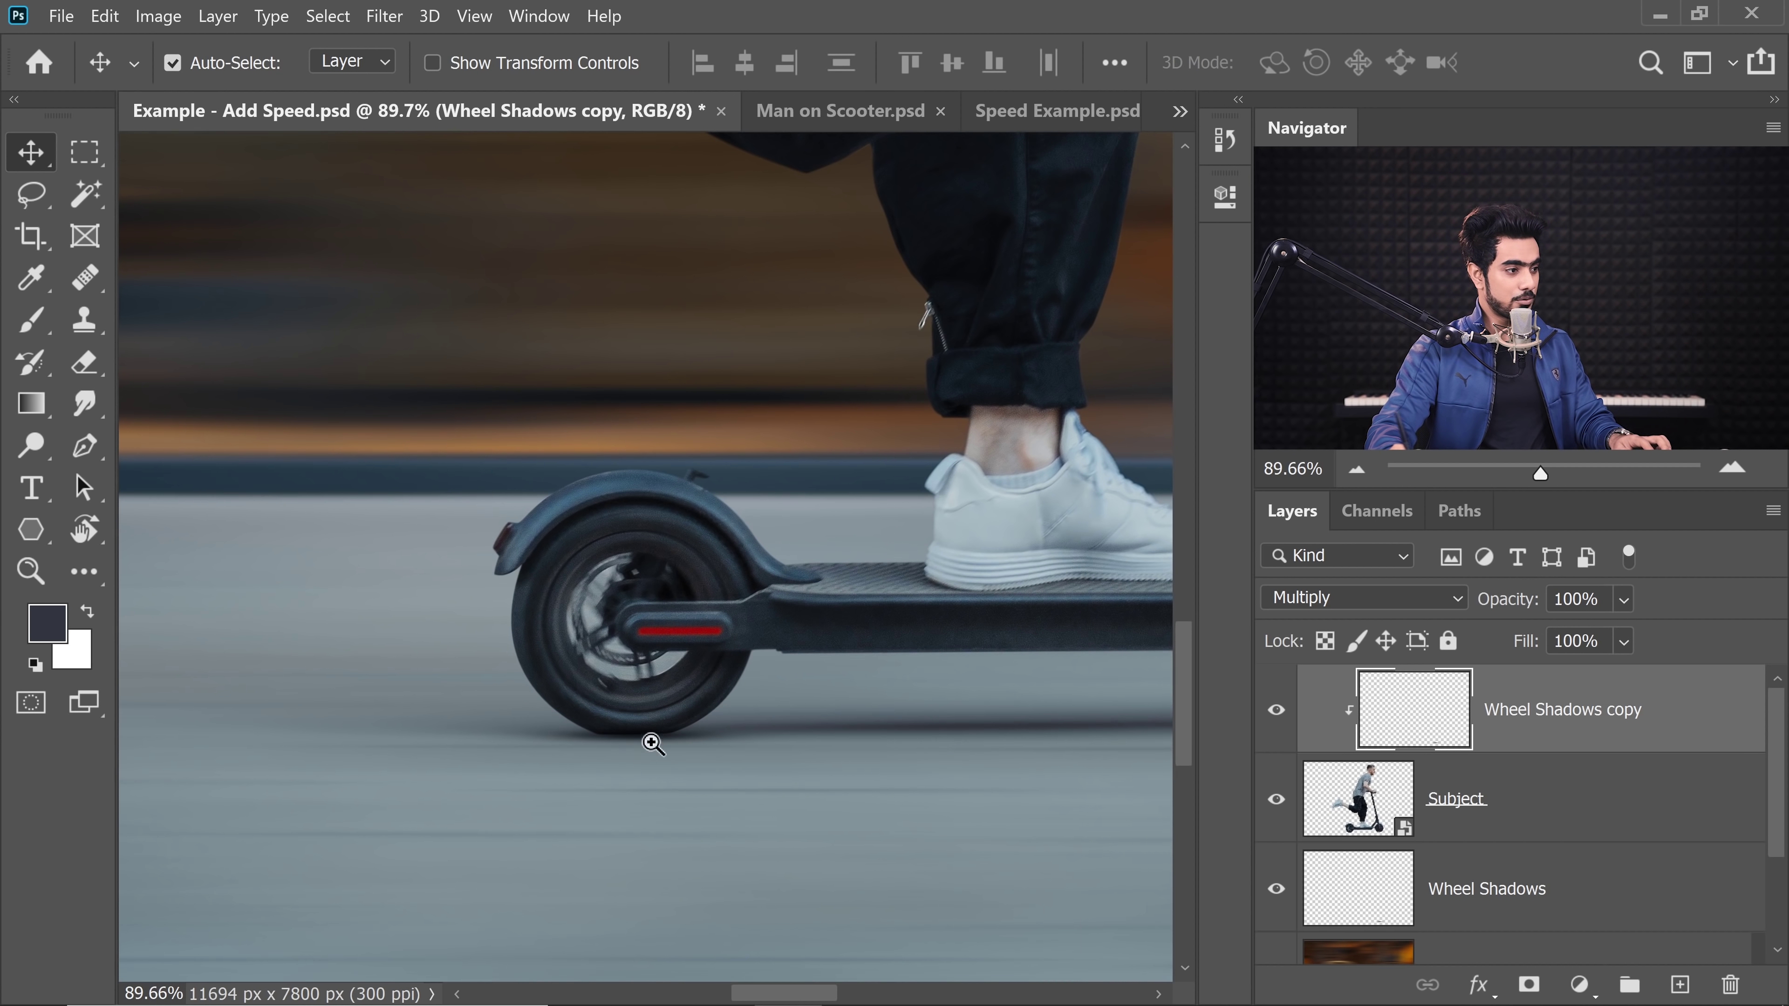
{"action": "left_click_drag", "start_coordinate": [651, 739], "coordinate": [703, 743]}
{"action": "left_click_drag", "start_coordinate": [1507, 599], "coordinate": [1273, 611]}
{"action": "left_click_drag", "start_coordinate": [827, 727], "coordinate": [800, 724]}
{"action": "left_click_drag", "start_coordinate": [821, 722], "coordinate": [547, 692]}
{"action": "left_click_drag", "start_coordinate": [376, 708], "coordinate": [472, 700]}
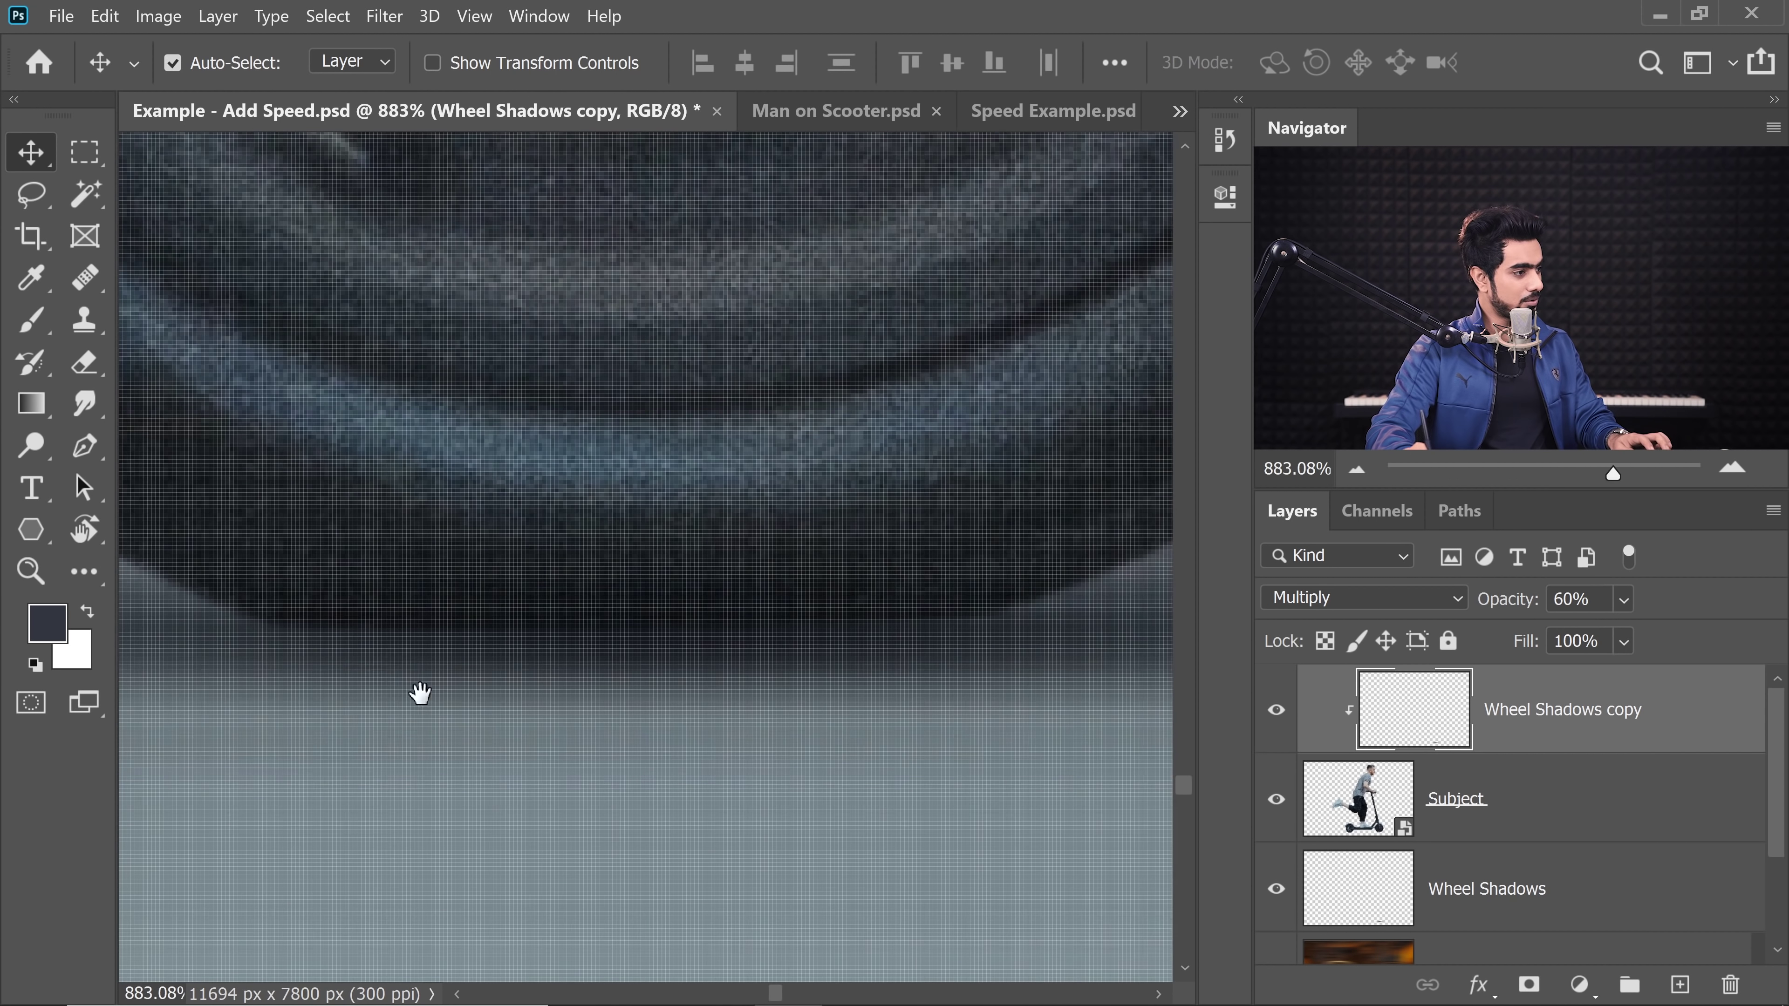
{"action": "scroll", "coordinate": [421, 694], "scroll_direction": "down", "scroll_amount": 3}
{"action": "scroll", "coordinate": [479, 742], "scroll_direction": "down", "scroll_amount": 4}
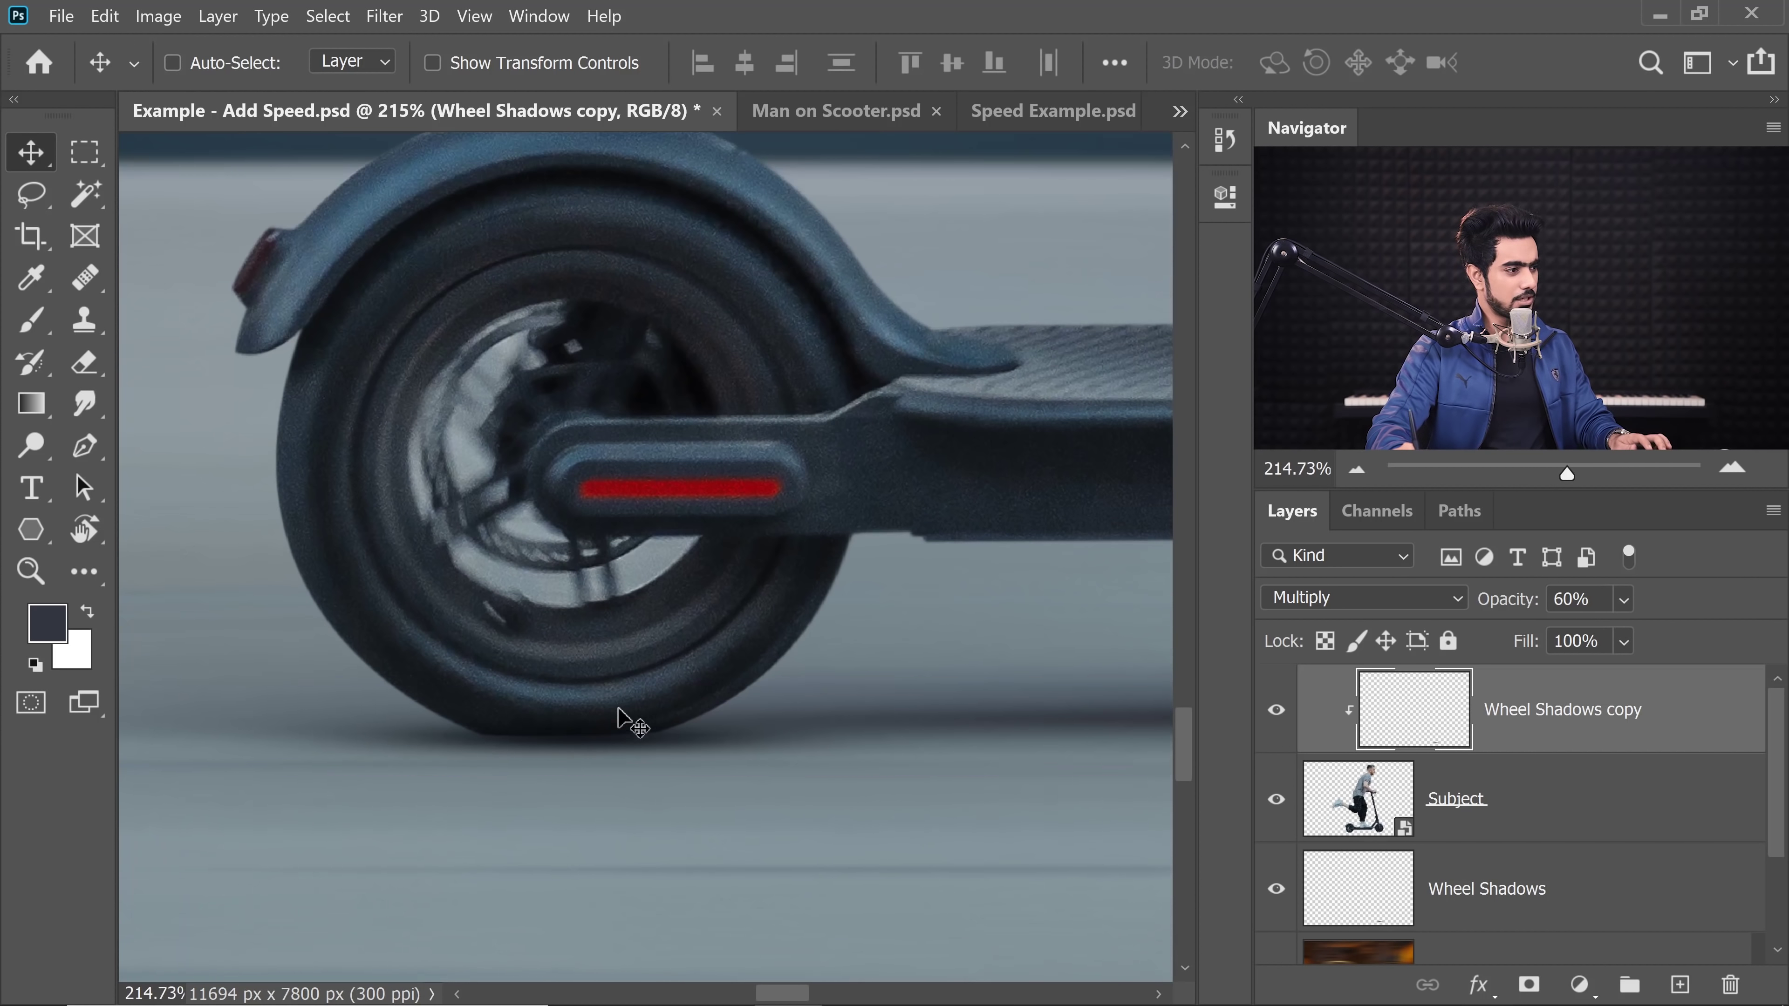
- Add a layer mask to the Subject layer and choose the Soft Round brush for painting on it
{"action": "left_click", "coordinate": [1507, 800]}
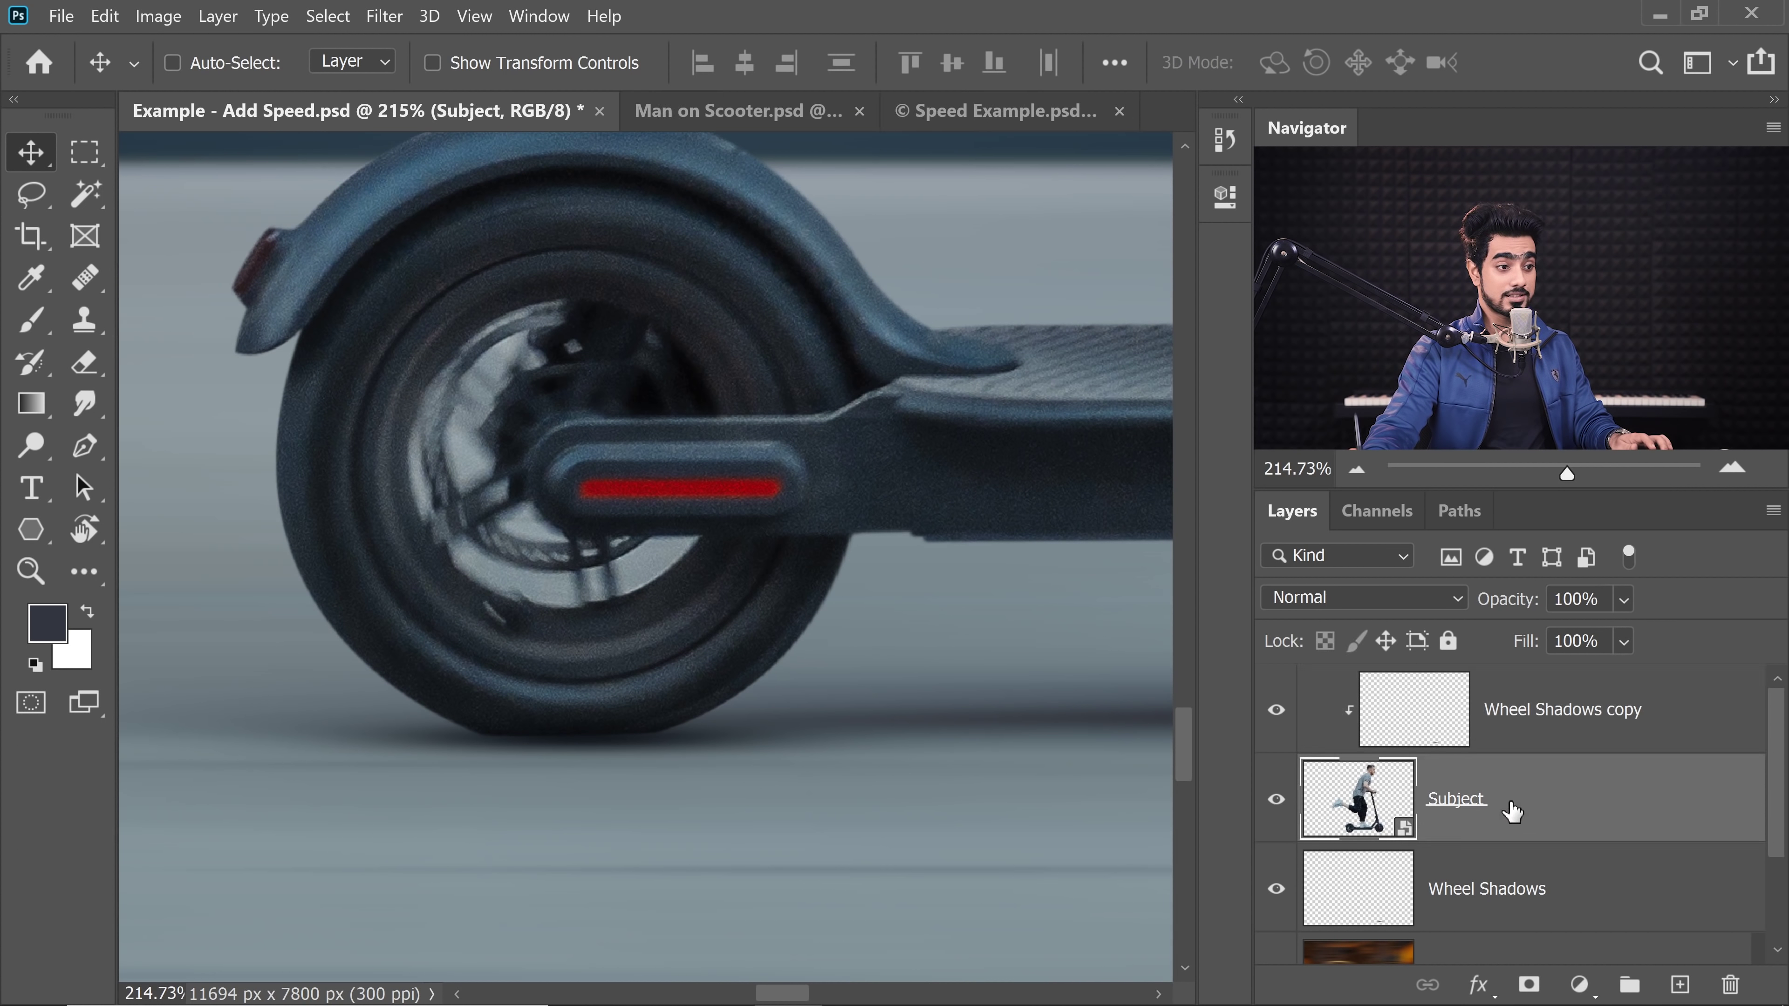
{"action": "left_click", "coordinate": [1529, 987]}
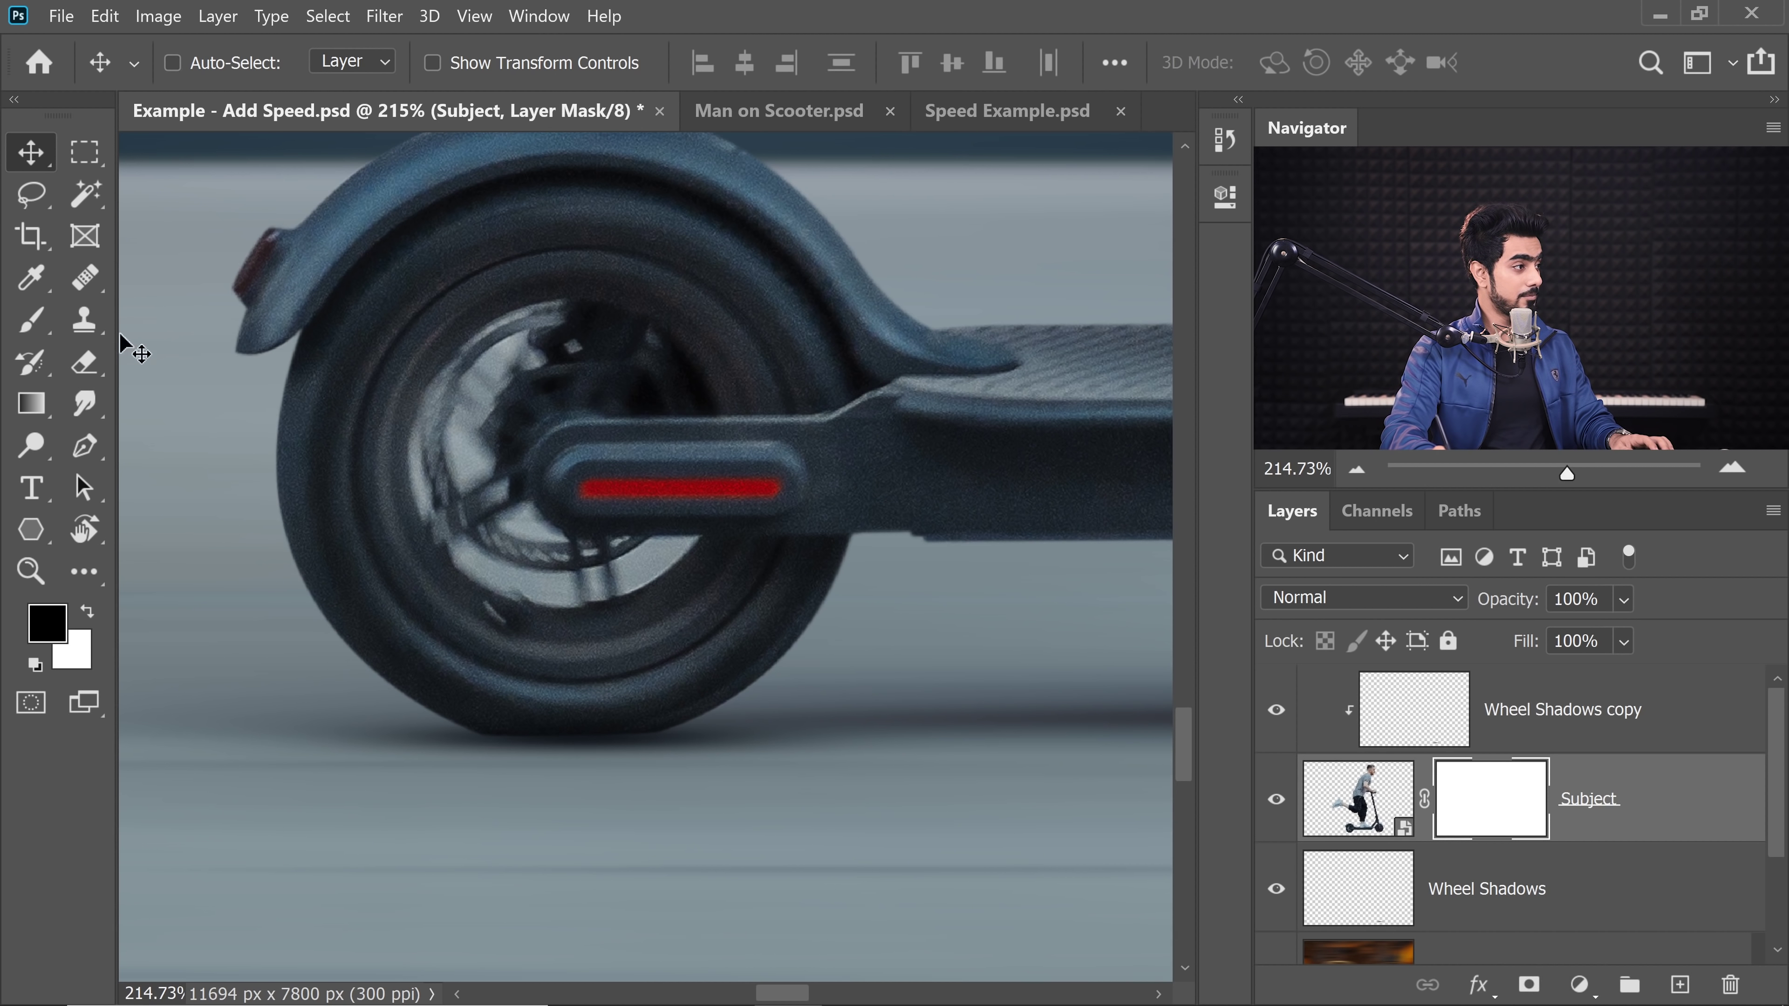
{"action": "key", "text": "b"}
{"action": "left_click", "coordinate": [212, 62]}
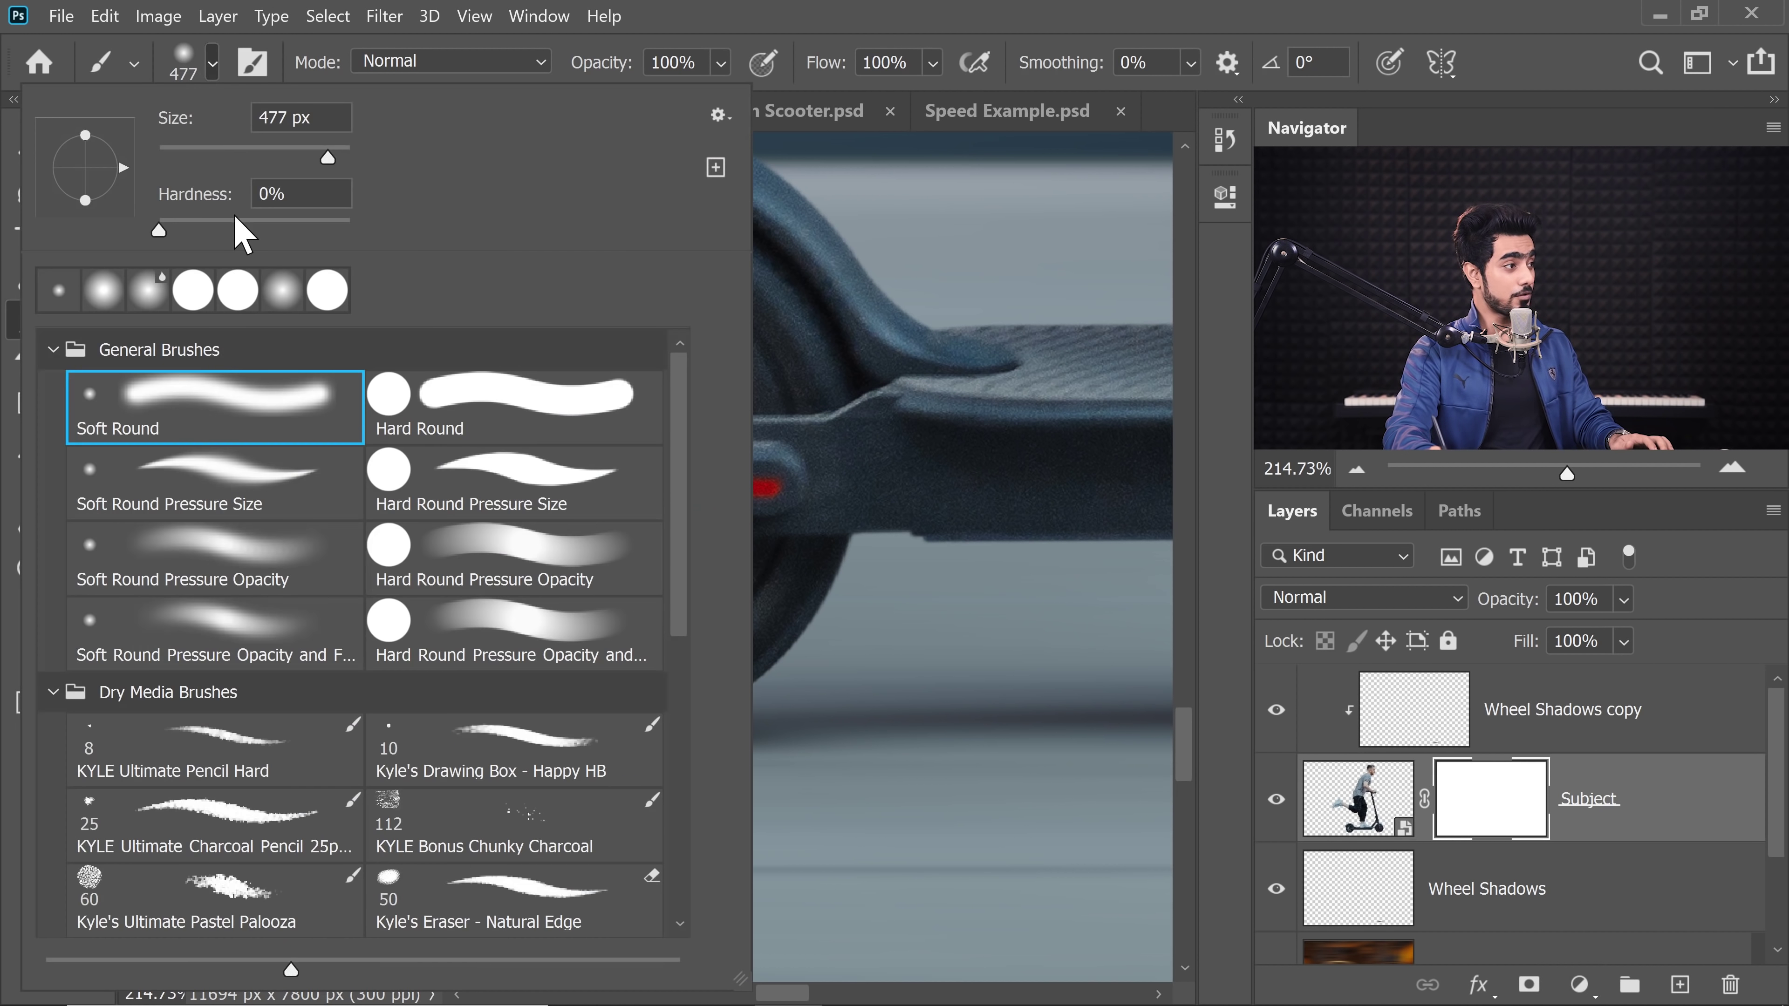
{"action": "left_click", "coordinate": [227, 371]}
{"action": "left_click", "coordinate": [843, 29]}
- Paint black on the Subject mask with a small soft brush to soften the rear tyre's lower edge
{"action": "left_click_drag", "start_coordinate": [547, 643], "coordinate": [85, 611]}
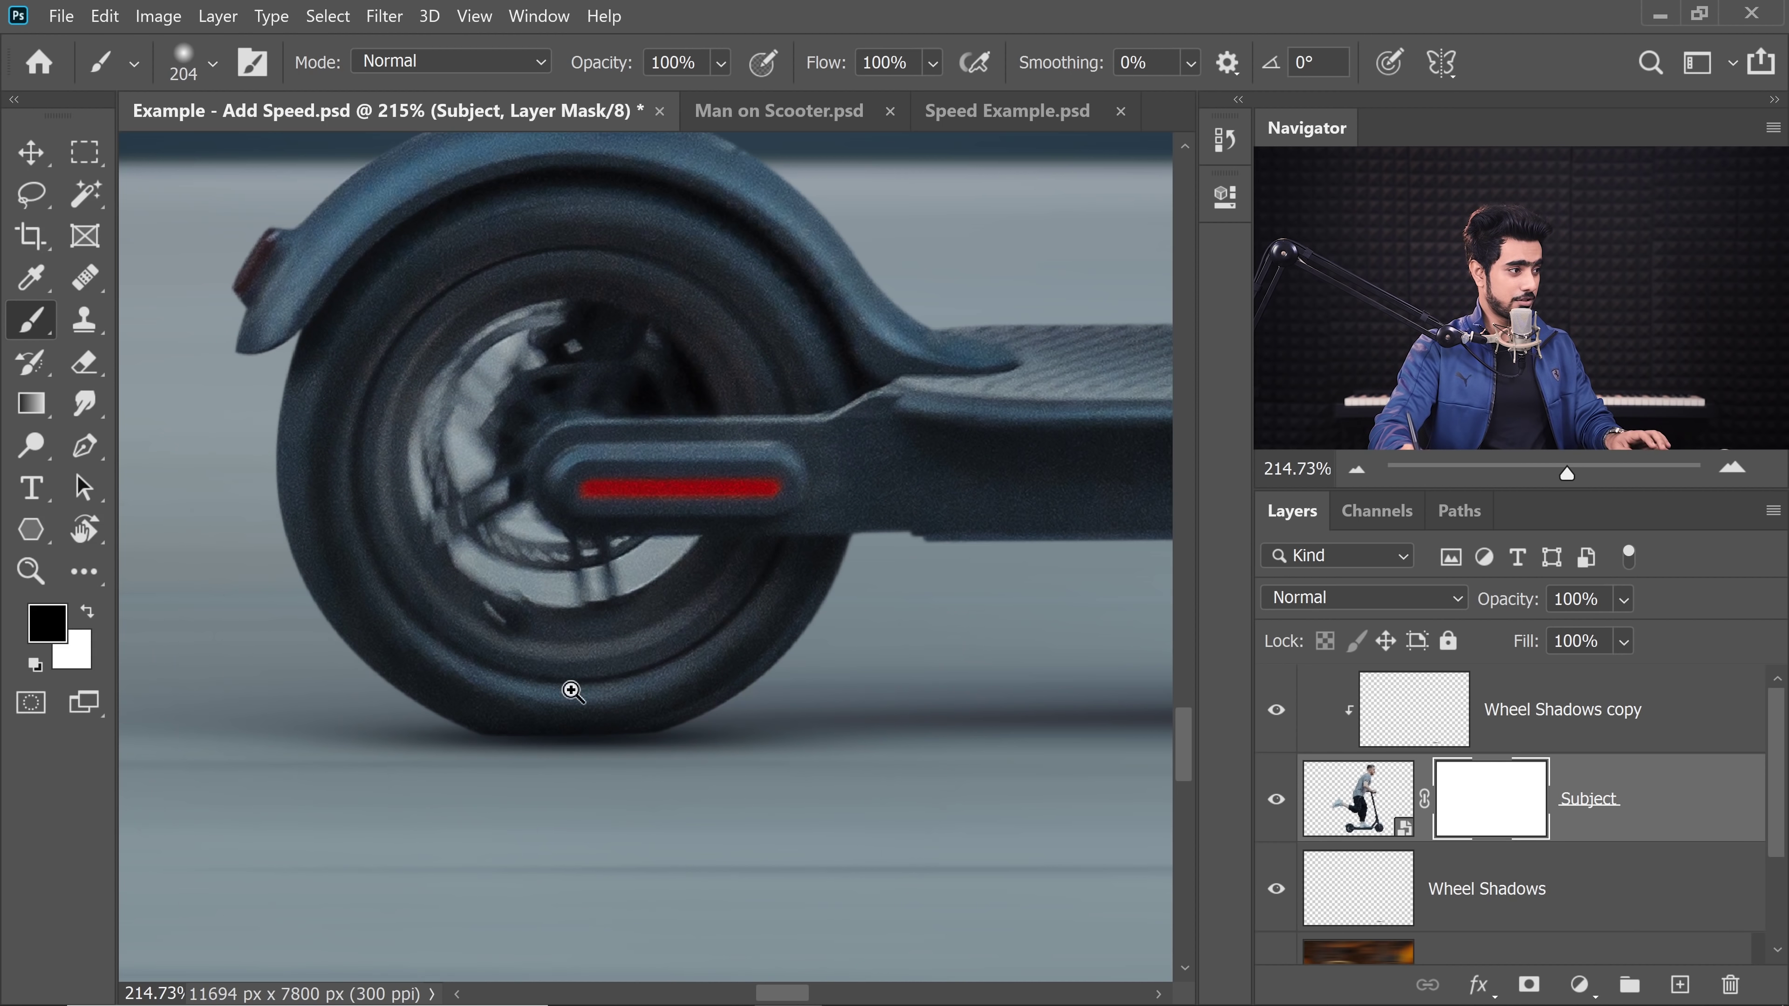
{"action": "mouse_move", "coordinate": [553, 692]}
{"action": "left_mouse_down"}
{"action": "mouse_move", "coordinate": [586, 691]}
{"action": "mouse_move", "coordinate": [156, 667]}
{"action": "left_mouse_up"}
{"action": "left_click_drag", "start_coordinate": [428, 739], "coordinate": [248, 736]}
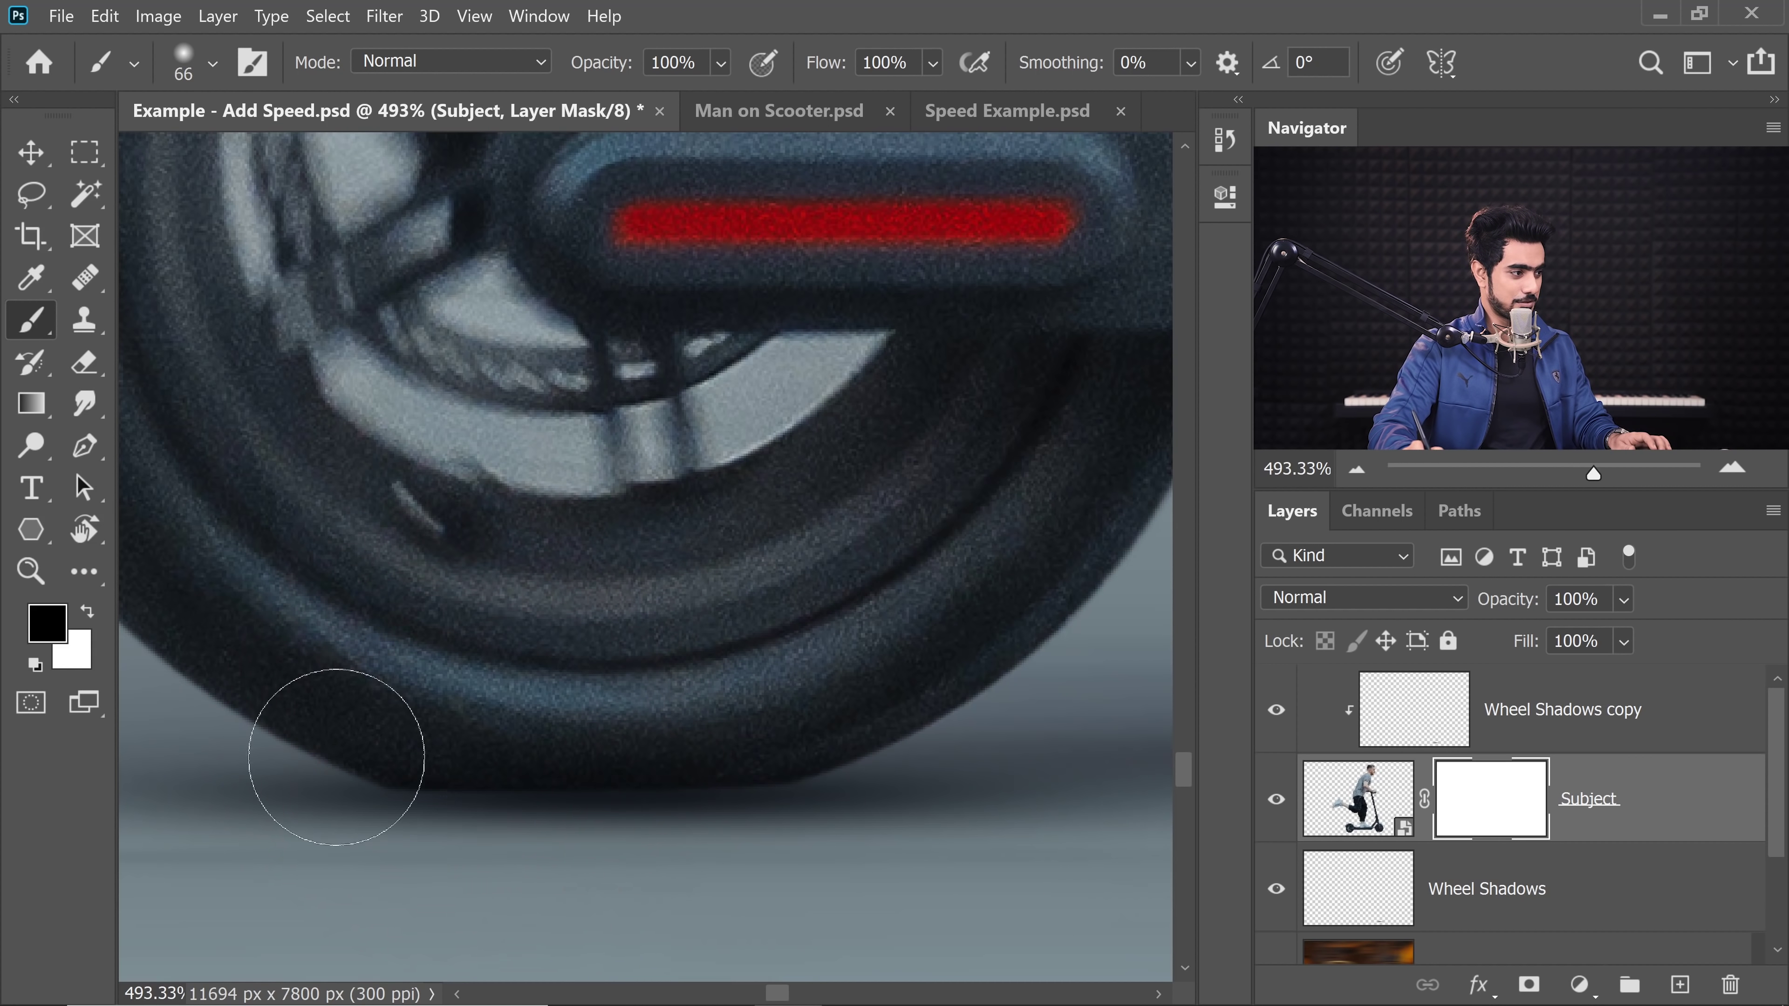
{"action": "left_click_drag", "start_coordinate": [395, 800], "coordinate": [372, 815]}
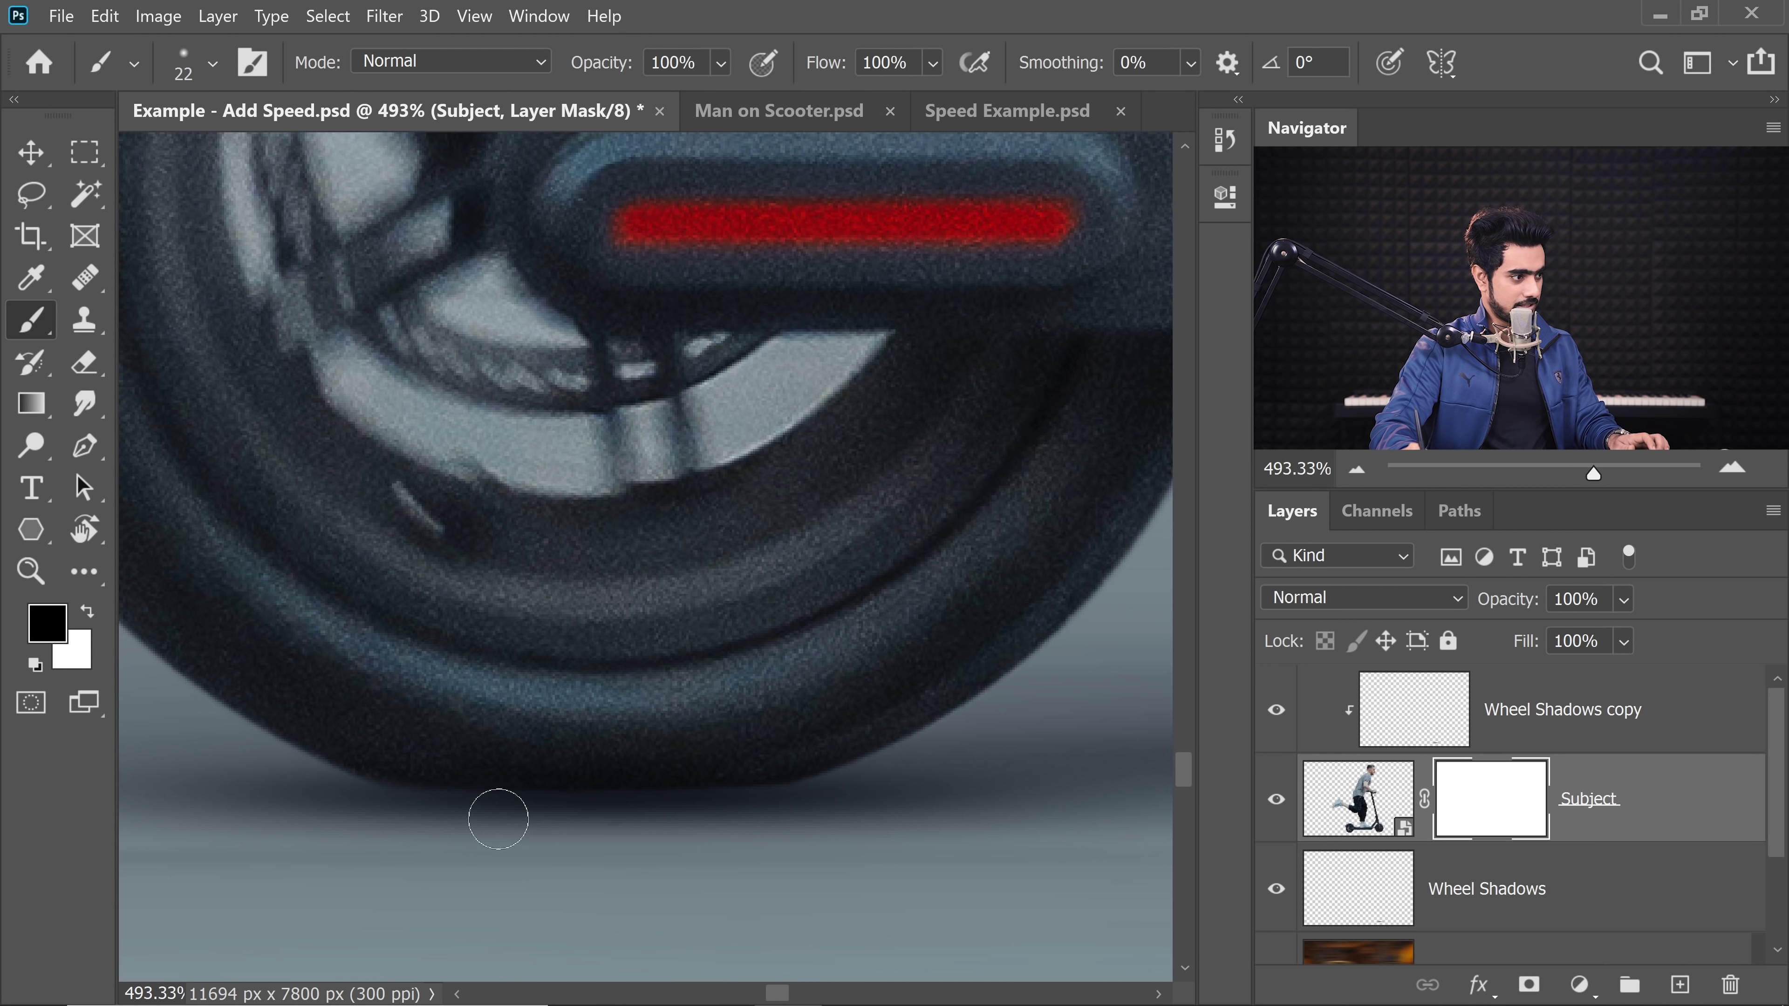
{"action": "left_click_drag", "start_coordinate": [670, 805], "coordinate": [699, 806]}
{"action": "left_click_drag", "start_coordinate": [591, 838], "coordinate": [812, 834]}
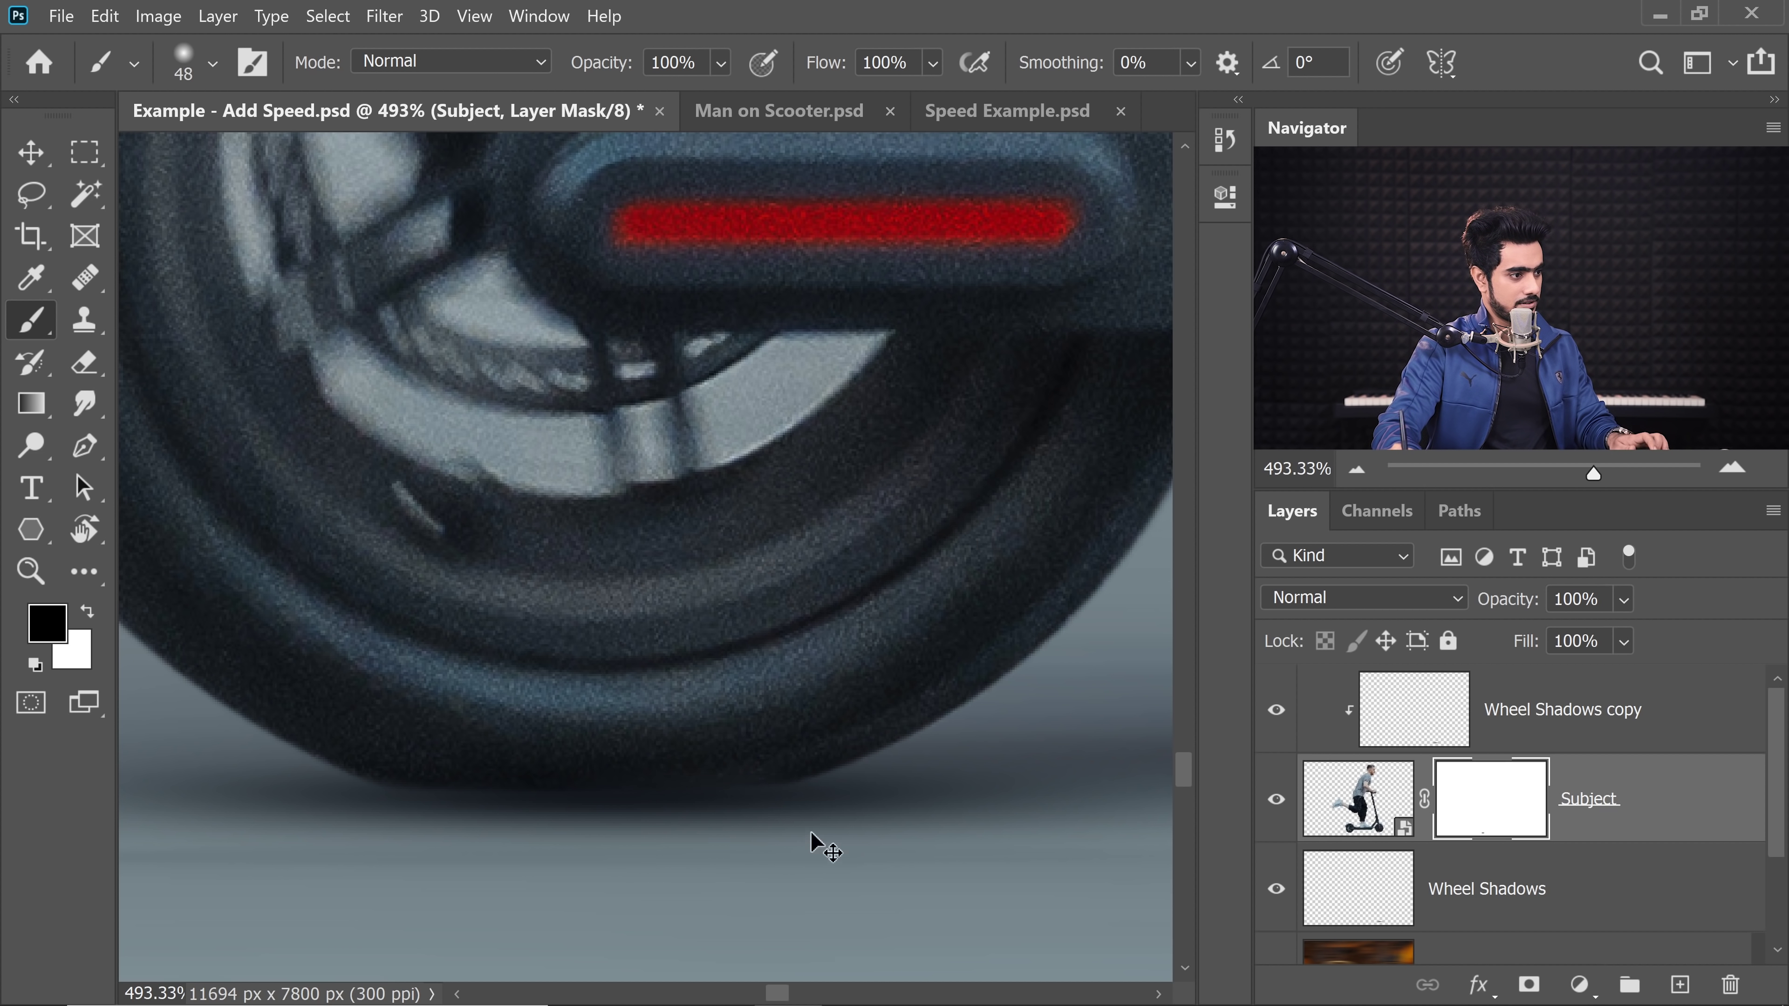
{"action": "left_click_drag", "start_coordinate": [417, 854], "coordinate": [321, 850]}
- Paint black on the Subject mask along the front tyre's lower edge with a small soft brush
{"action": "mouse_move", "coordinate": [768, 796]}
{"action": "left_mouse_down"}
{"action": "mouse_move", "coordinate": [683, 764]}
{"action": "mouse_move", "coordinate": [331, 732]}
{"action": "left_mouse_up"}
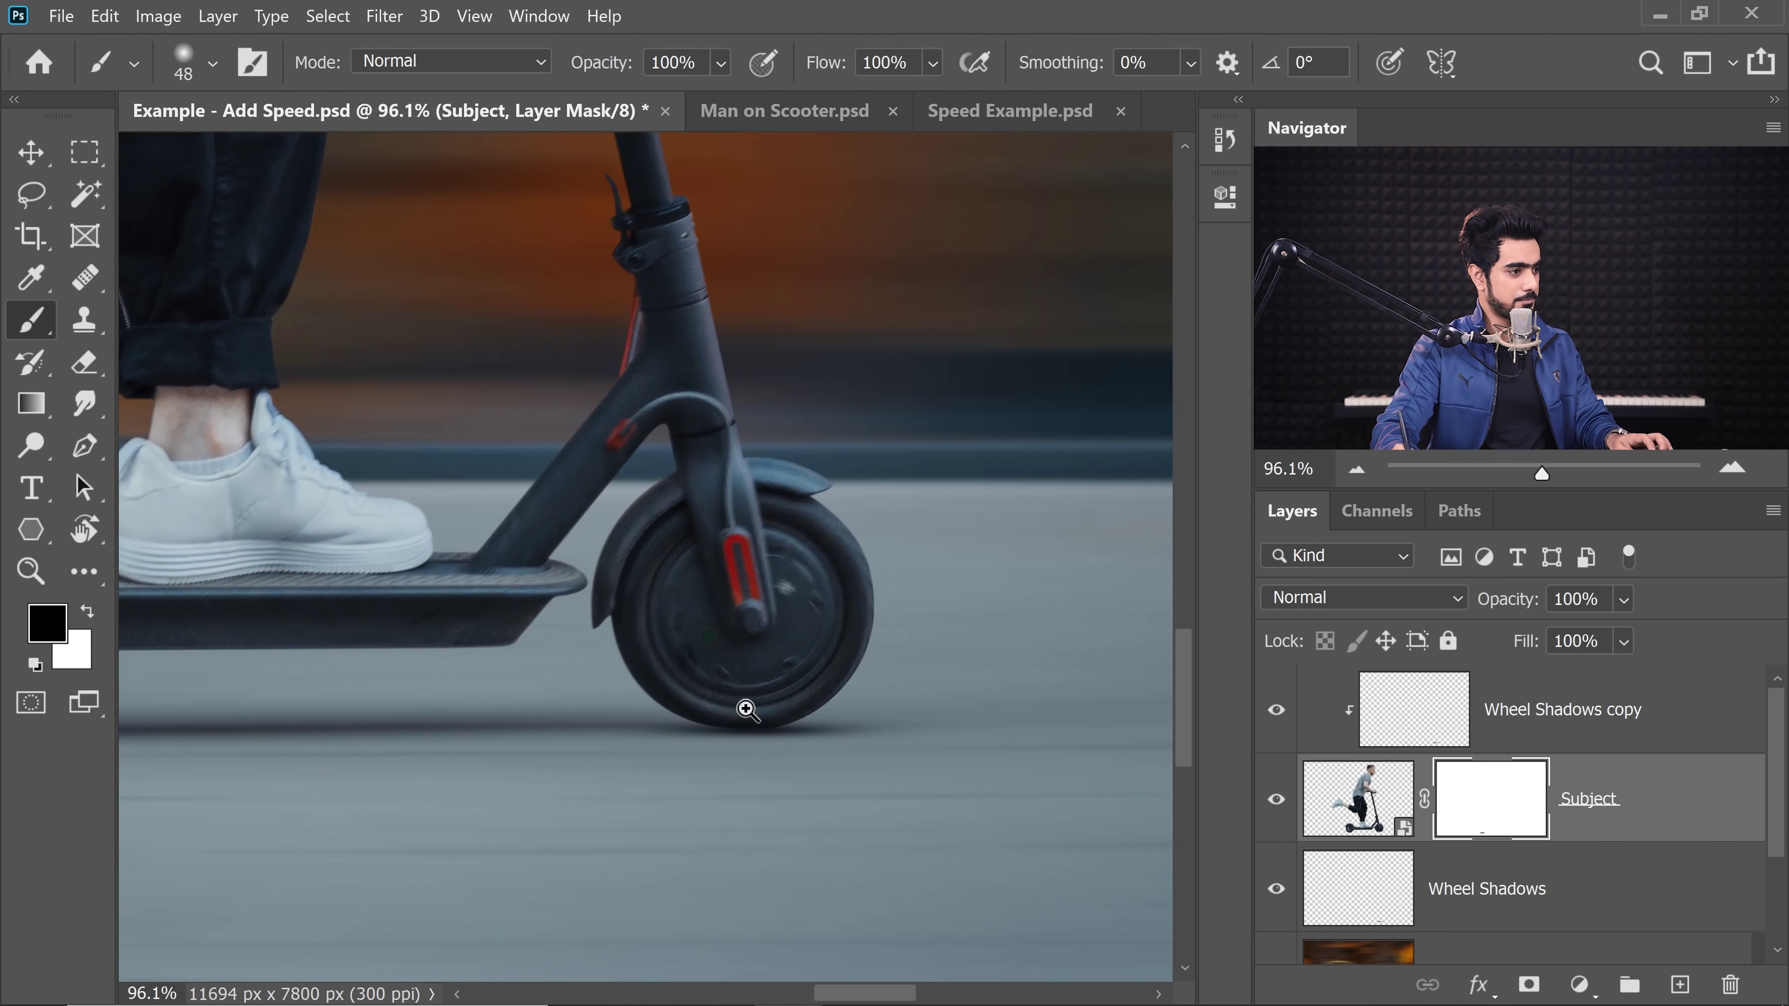
{"action": "left_click_drag", "start_coordinate": [748, 711], "coordinate": [838, 716]}
{"action": "left_click_drag", "start_coordinate": [685, 822], "coordinate": [673, 824]}
{"action": "scroll", "coordinate": [559, 842], "scroll_direction": "up", "scroll_amount": 2}
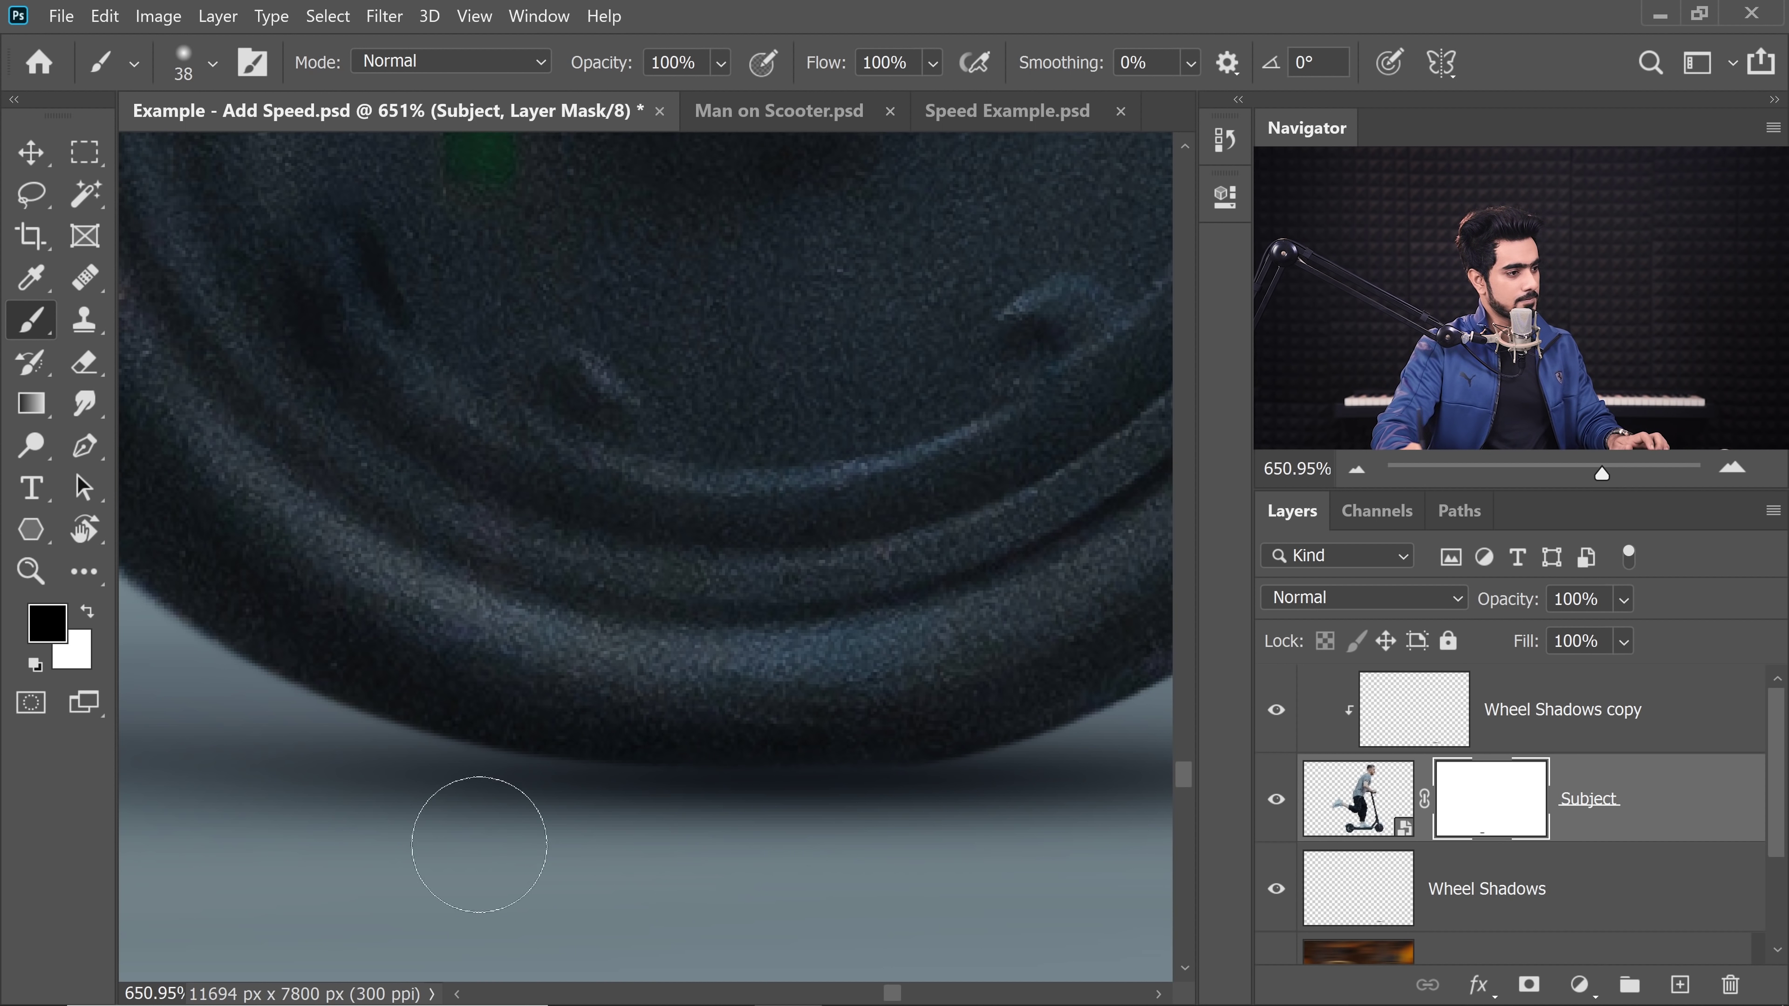
- Nudge the Wheel Shadows layer slightly upward with Free Transform to close the gap under the front tyre
{"action": "left_click", "coordinate": [1498, 896]}
{"action": "key", "text": "ctrl+t"}
{"action": "key", "text": "Up"}
{"action": "key", "text": "Up"}
{"action": "key", "text": "Up"}
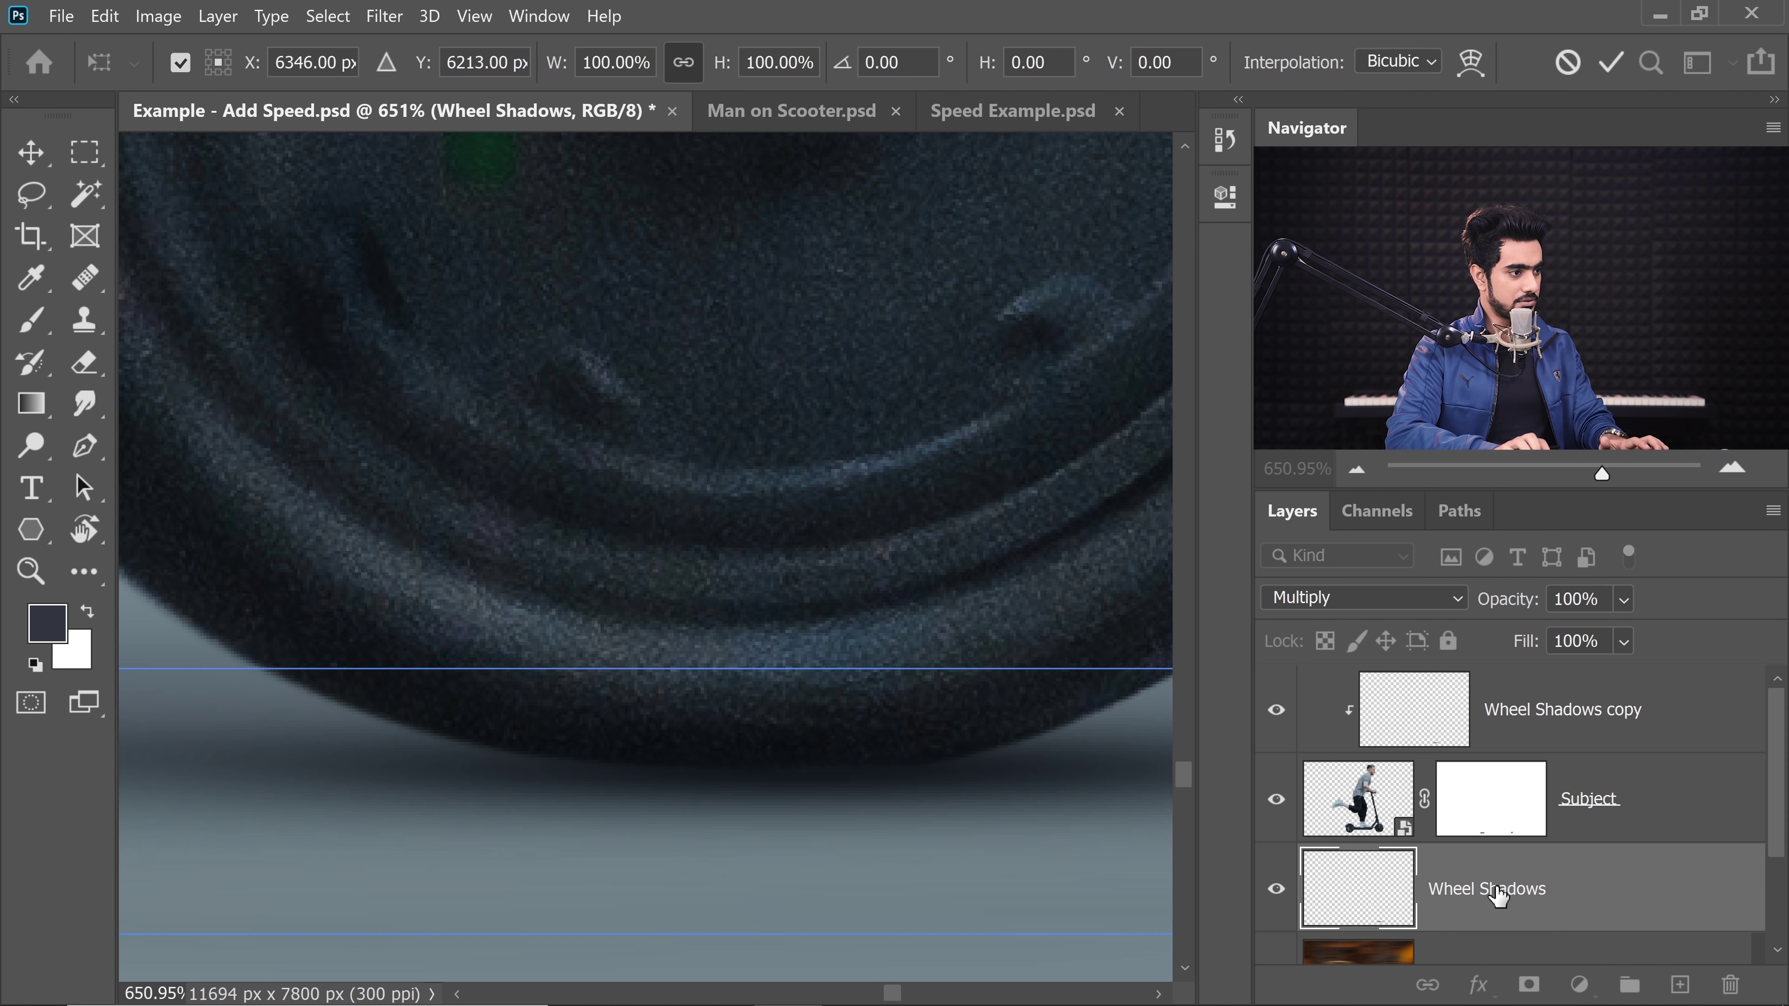
{"action": "key", "text": "Return"}
- Compare the full image with the wheel shadow layers hidden and shown
{"action": "scroll", "coordinate": [707, 567], "scroll_direction": "down", "scroll_amount": 10}
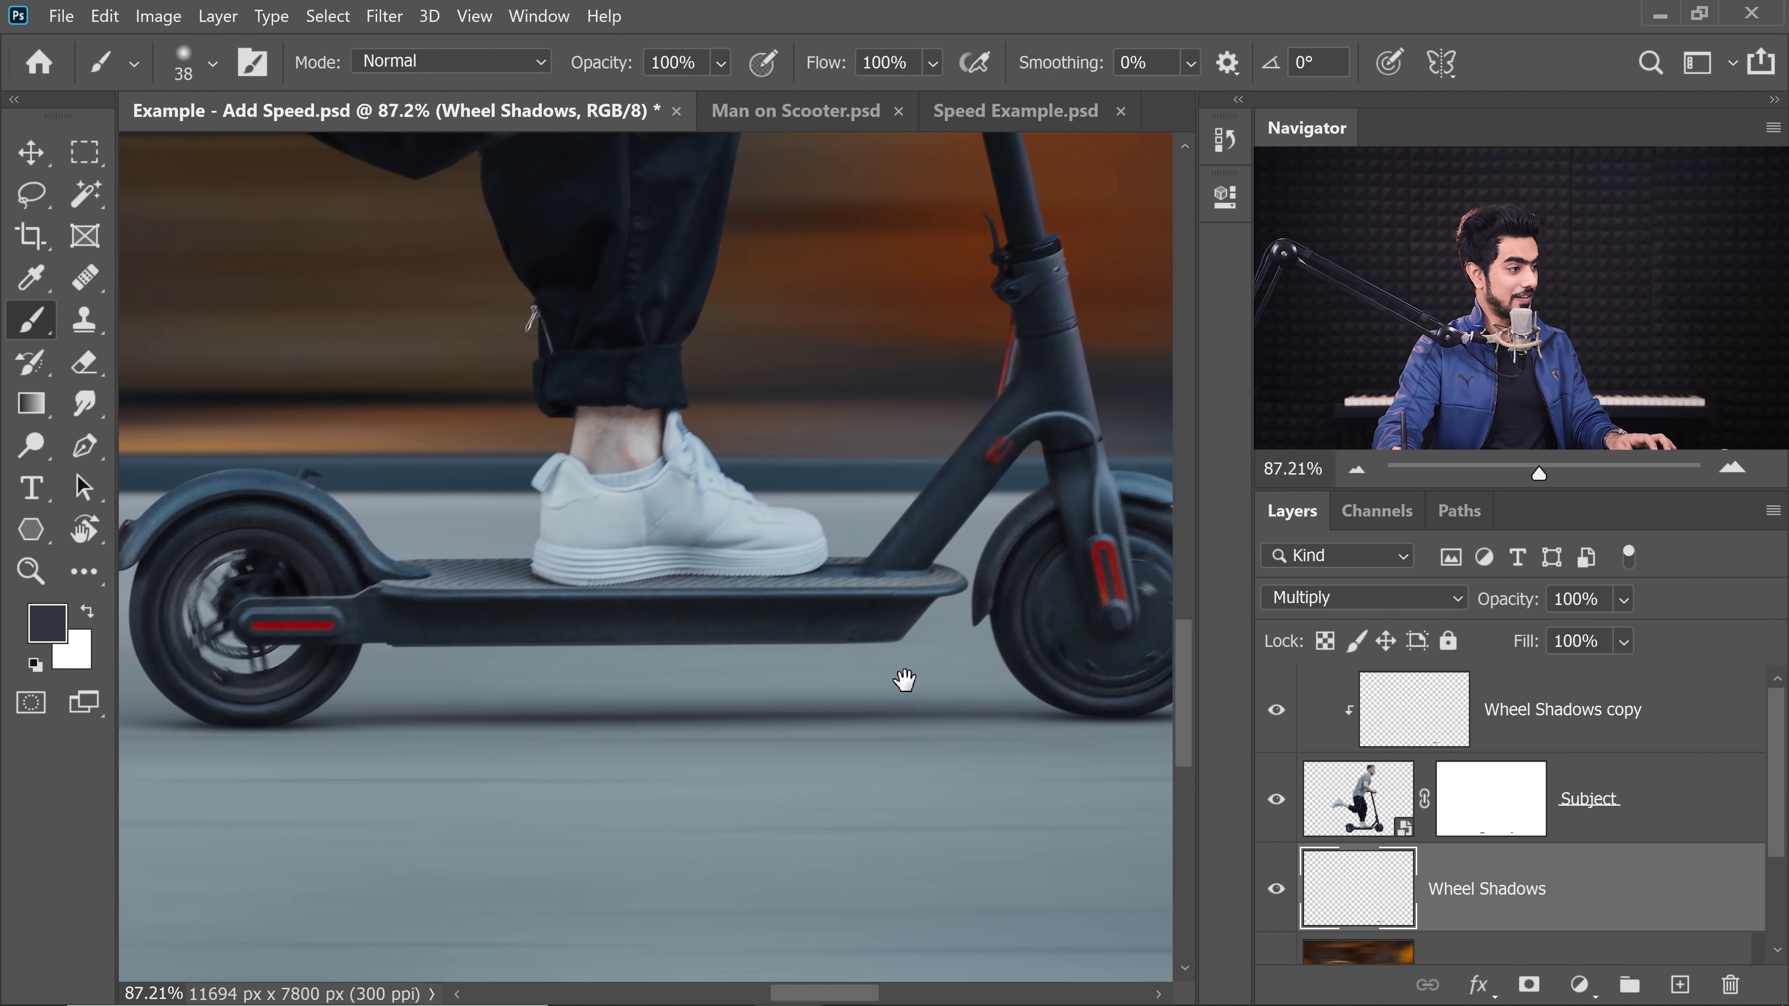
{"action": "left_click_drag", "start_coordinate": [905, 680], "coordinate": [901, 684]}
{"action": "scroll", "coordinate": [896, 641], "scroll_direction": "down", "scroll_amount": 5}
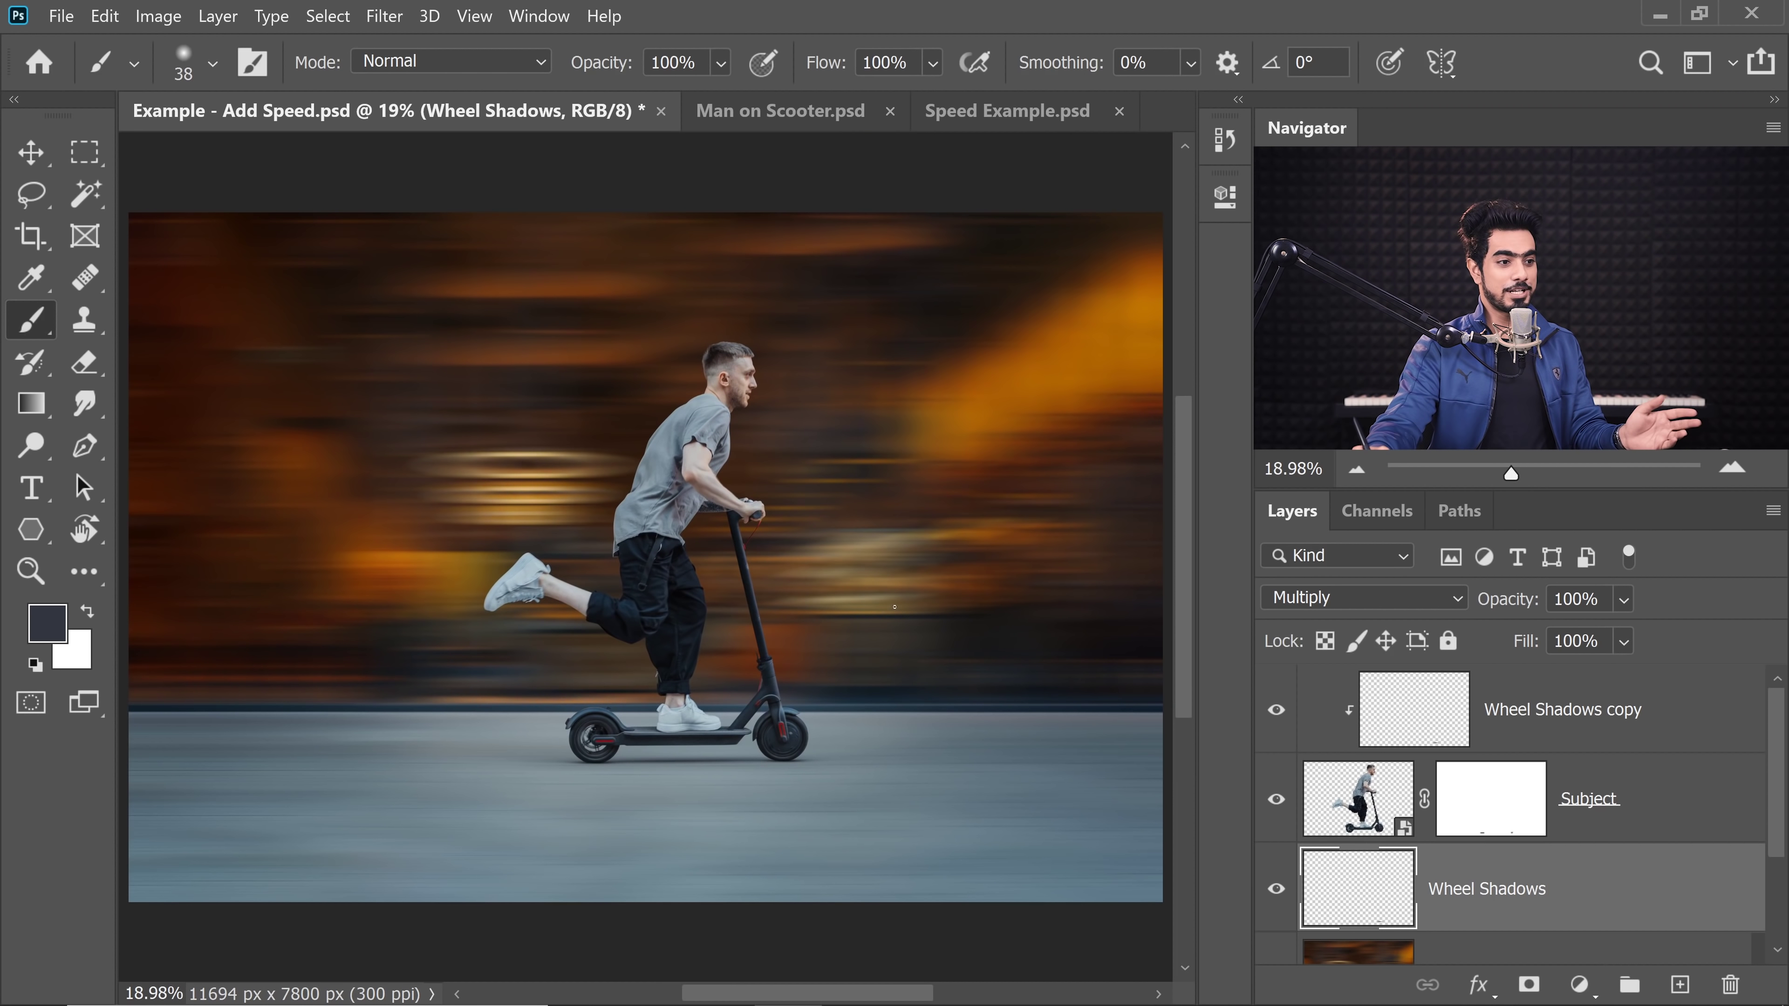
{"action": "left_click", "coordinate": [1276, 888]}
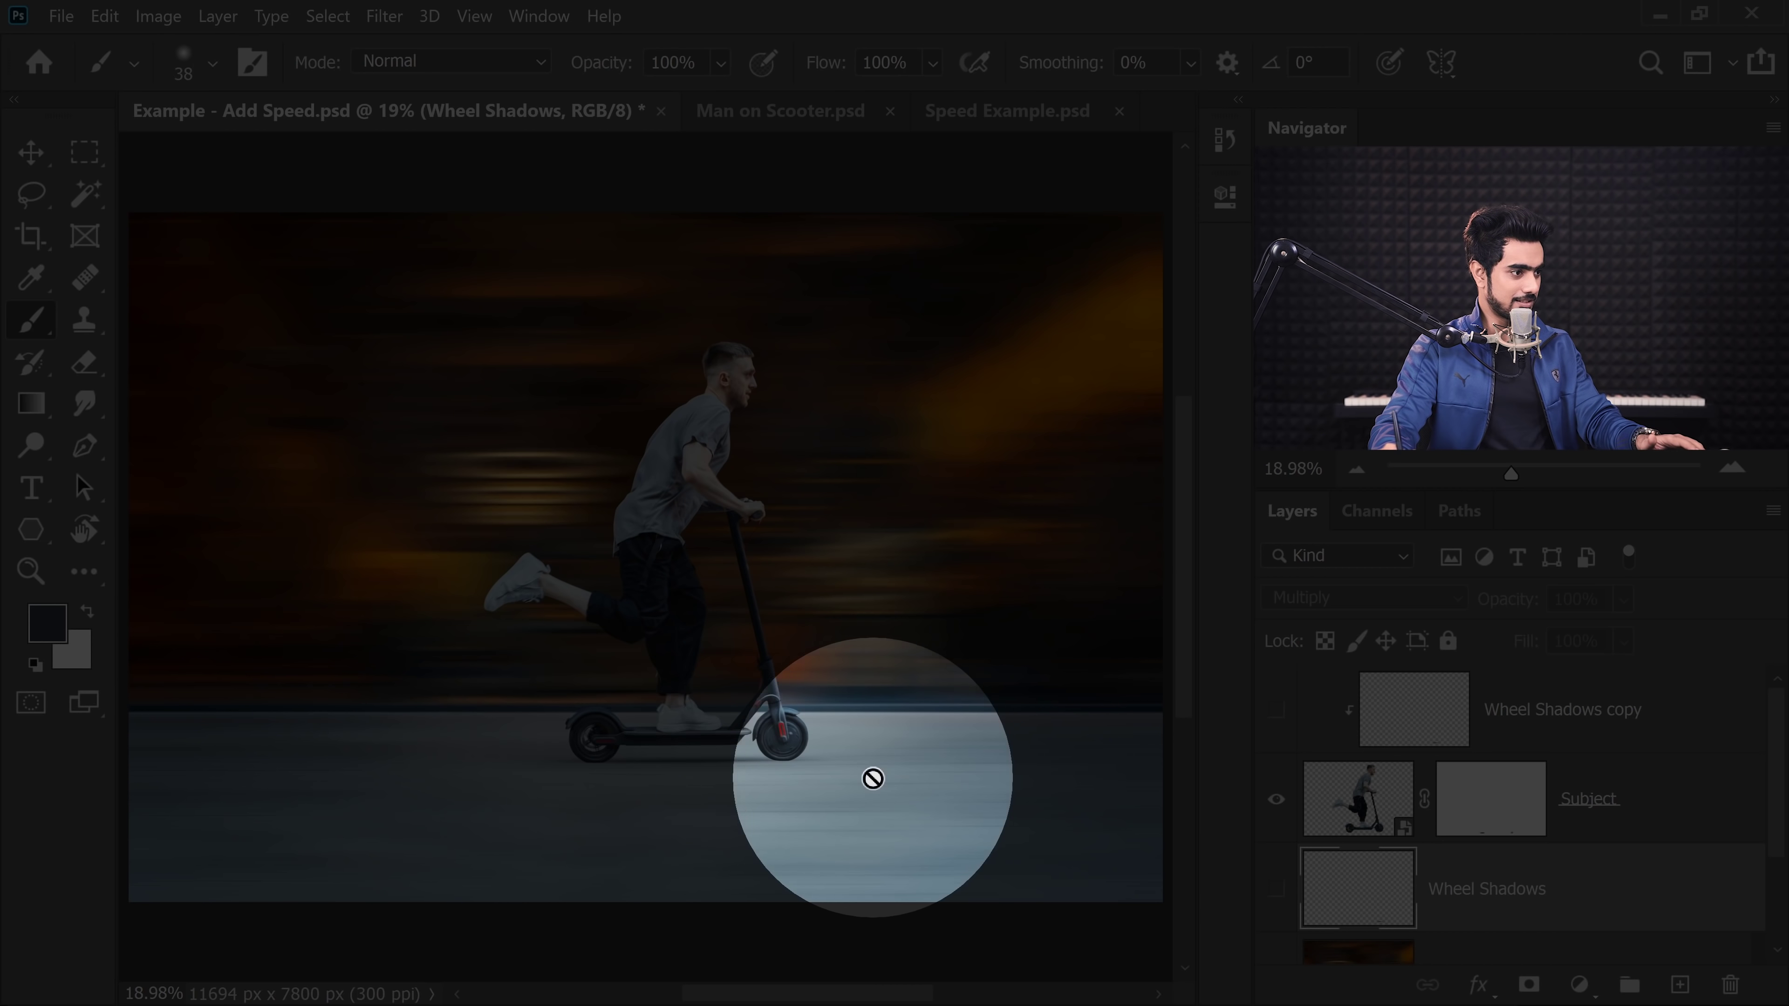
{"action": "left_click", "coordinate": [1276, 888]}
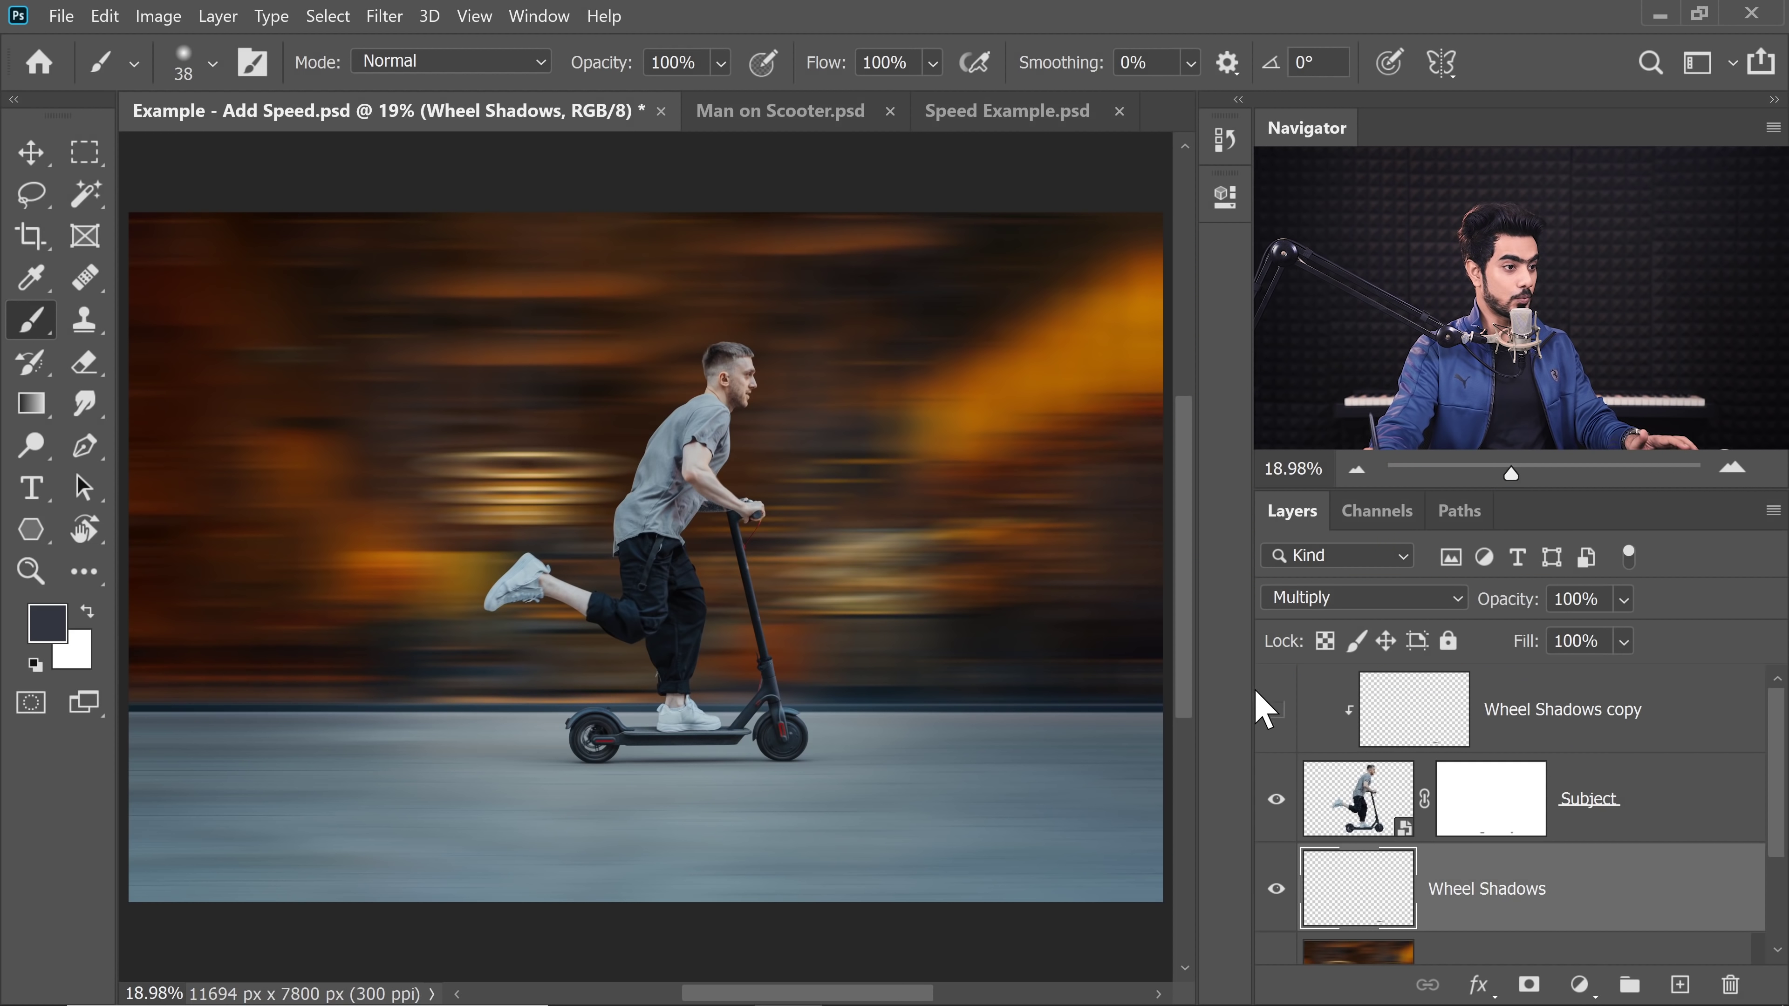
- Rename the Wheel Shadows copy layer as "Wheel Shadows on Wheels"
{"action": "double_click", "coordinate": [1559, 733]}
{"action": "left_click", "coordinate": [1615, 711]}
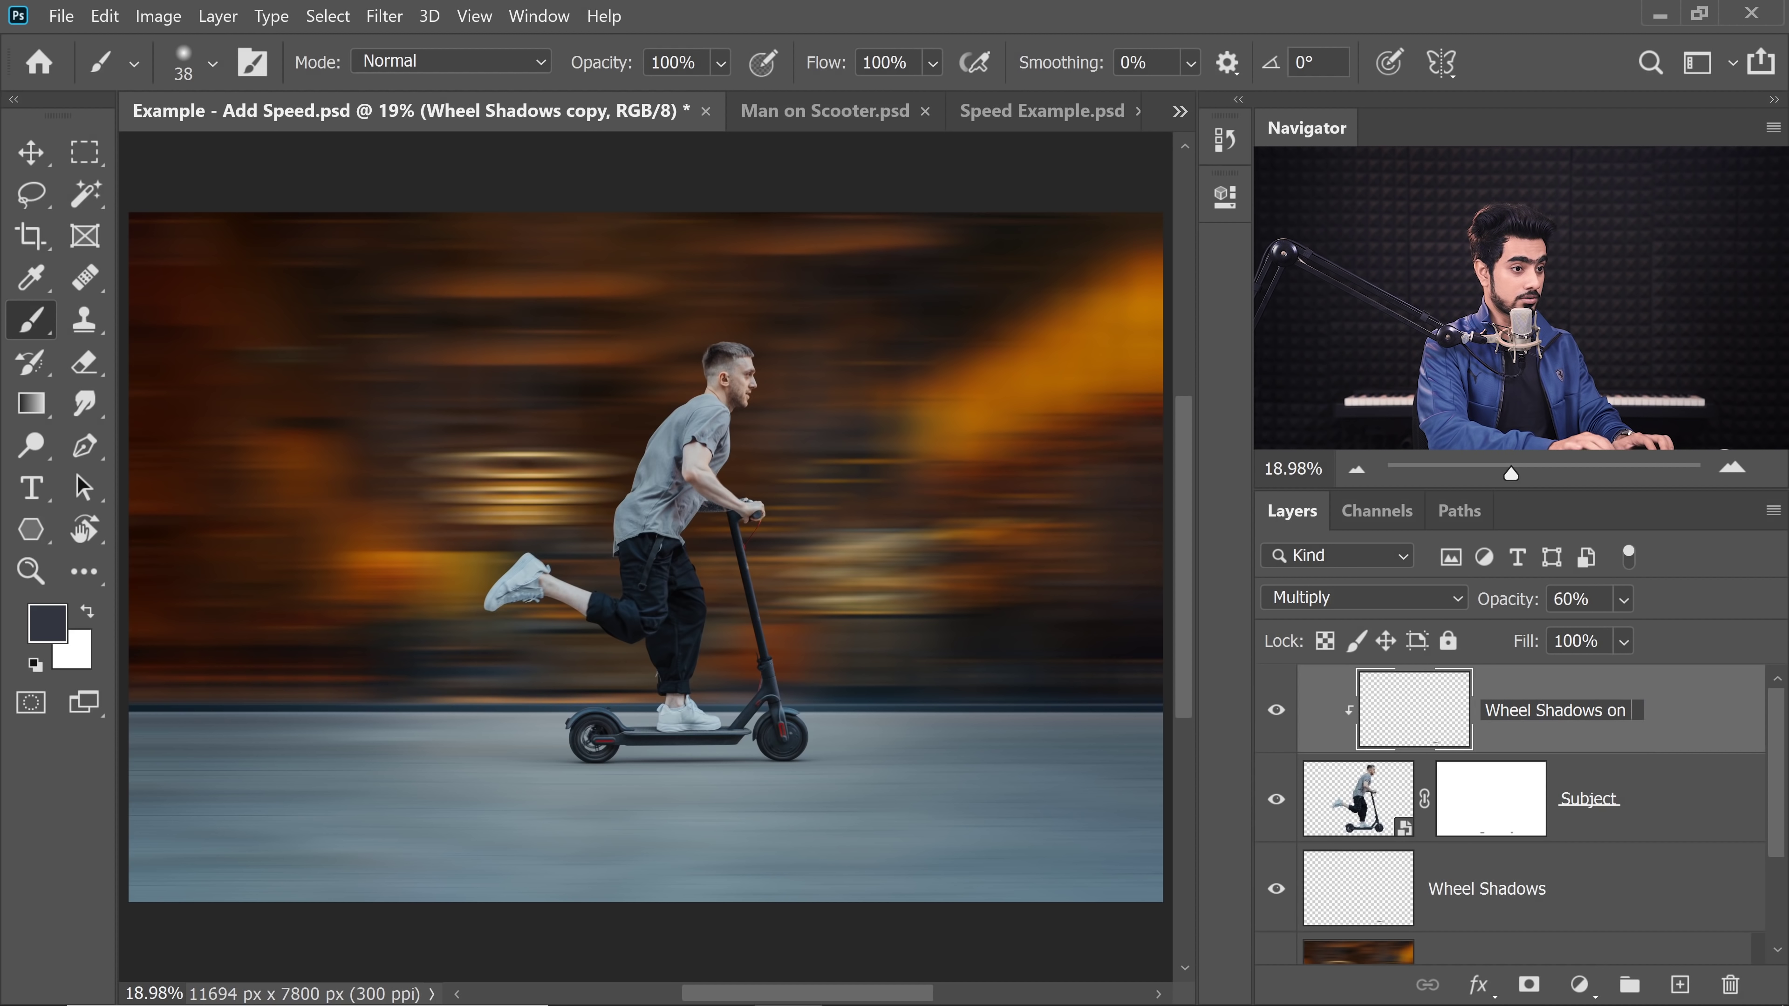
{"action": "type", "text": "on Wheels"}
{"action": "key", "text": "Return"}
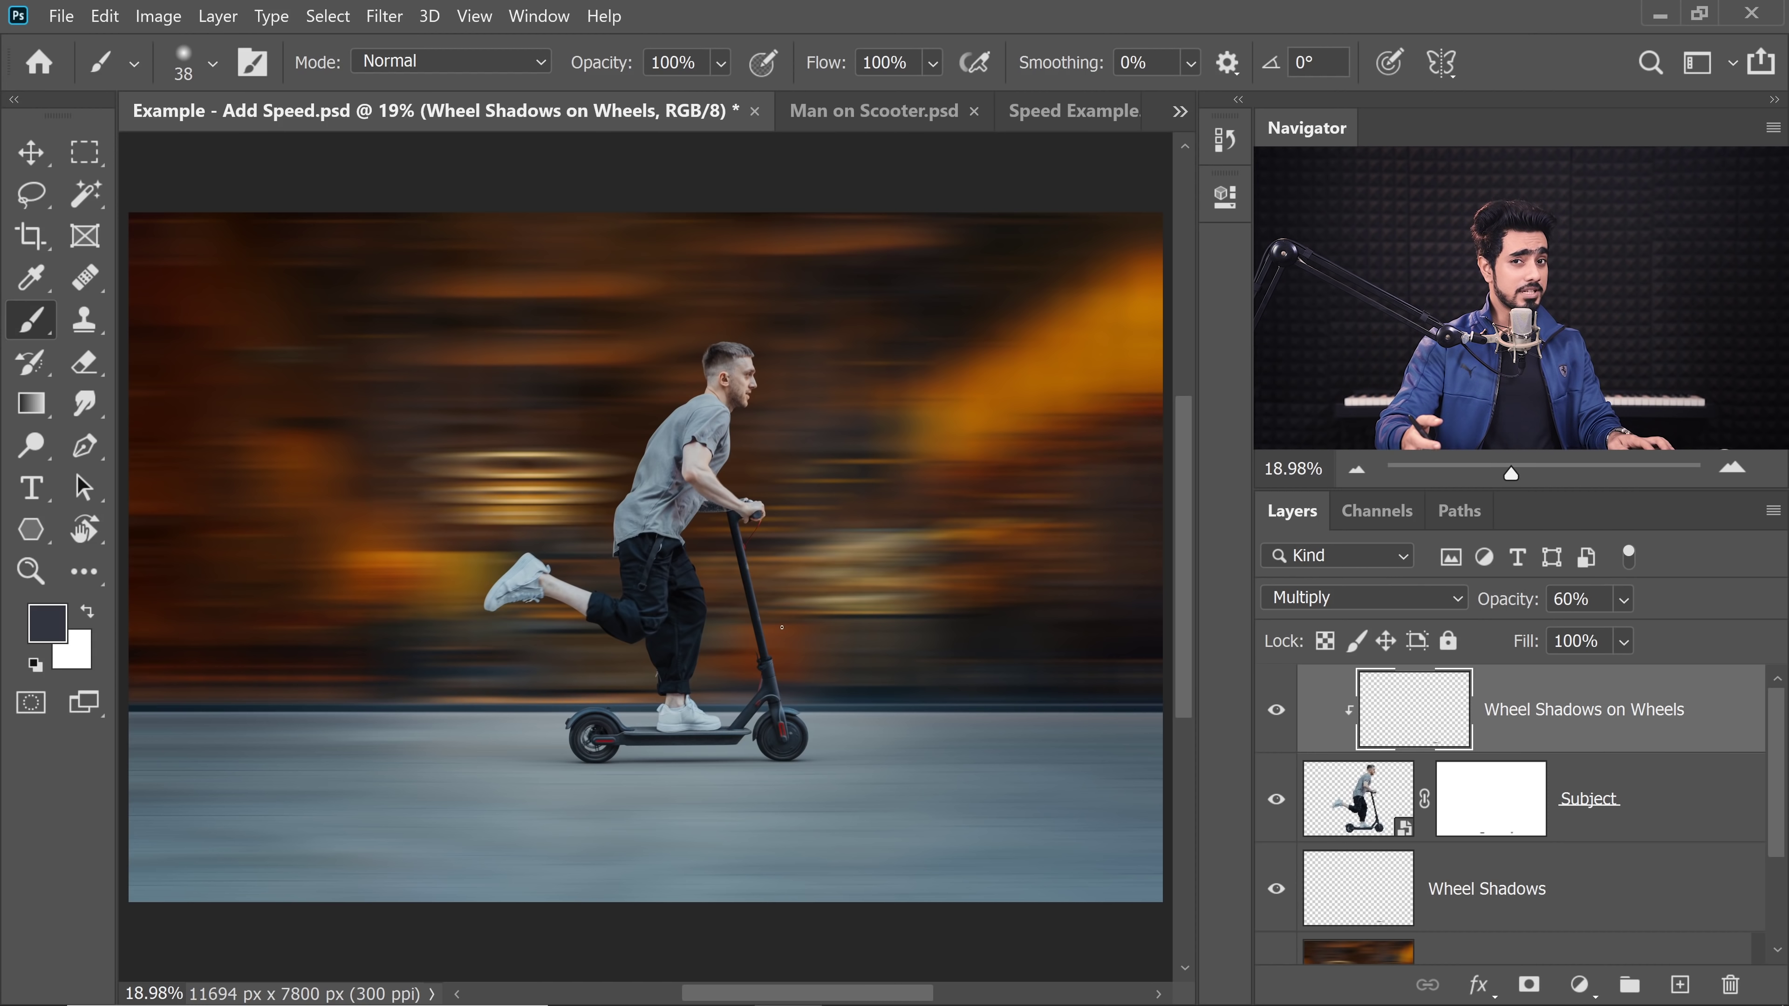
- Start a Spin Blur on the Subject layer and move its blur ring over the rear wheel's hub
{"action": "mouse_move", "coordinate": [555, 601]}
{"action": "left_mouse_down"}
{"action": "mouse_move", "coordinate": [599, 596]}
{"action": "mouse_move", "coordinate": [515, 528]}
{"action": "left_mouse_up"}
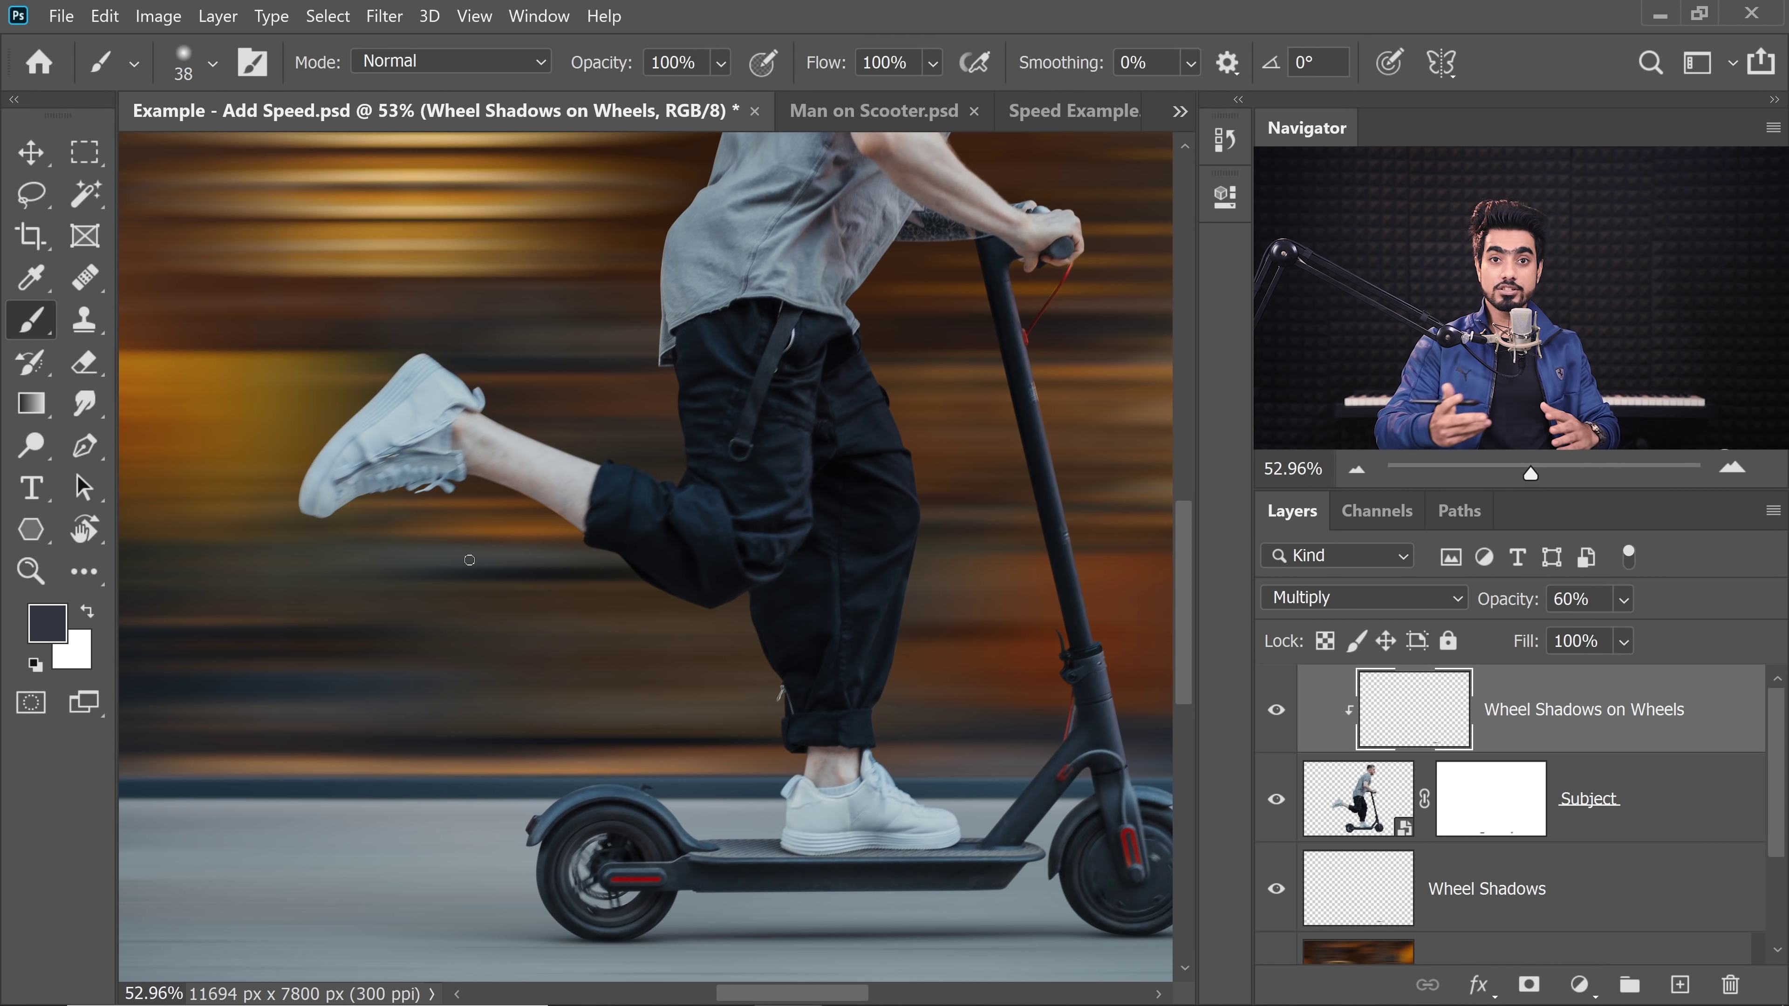
{"action": "left_click_drag", "start_coordinate": [731, 810], "coordinate": [696, 641]}
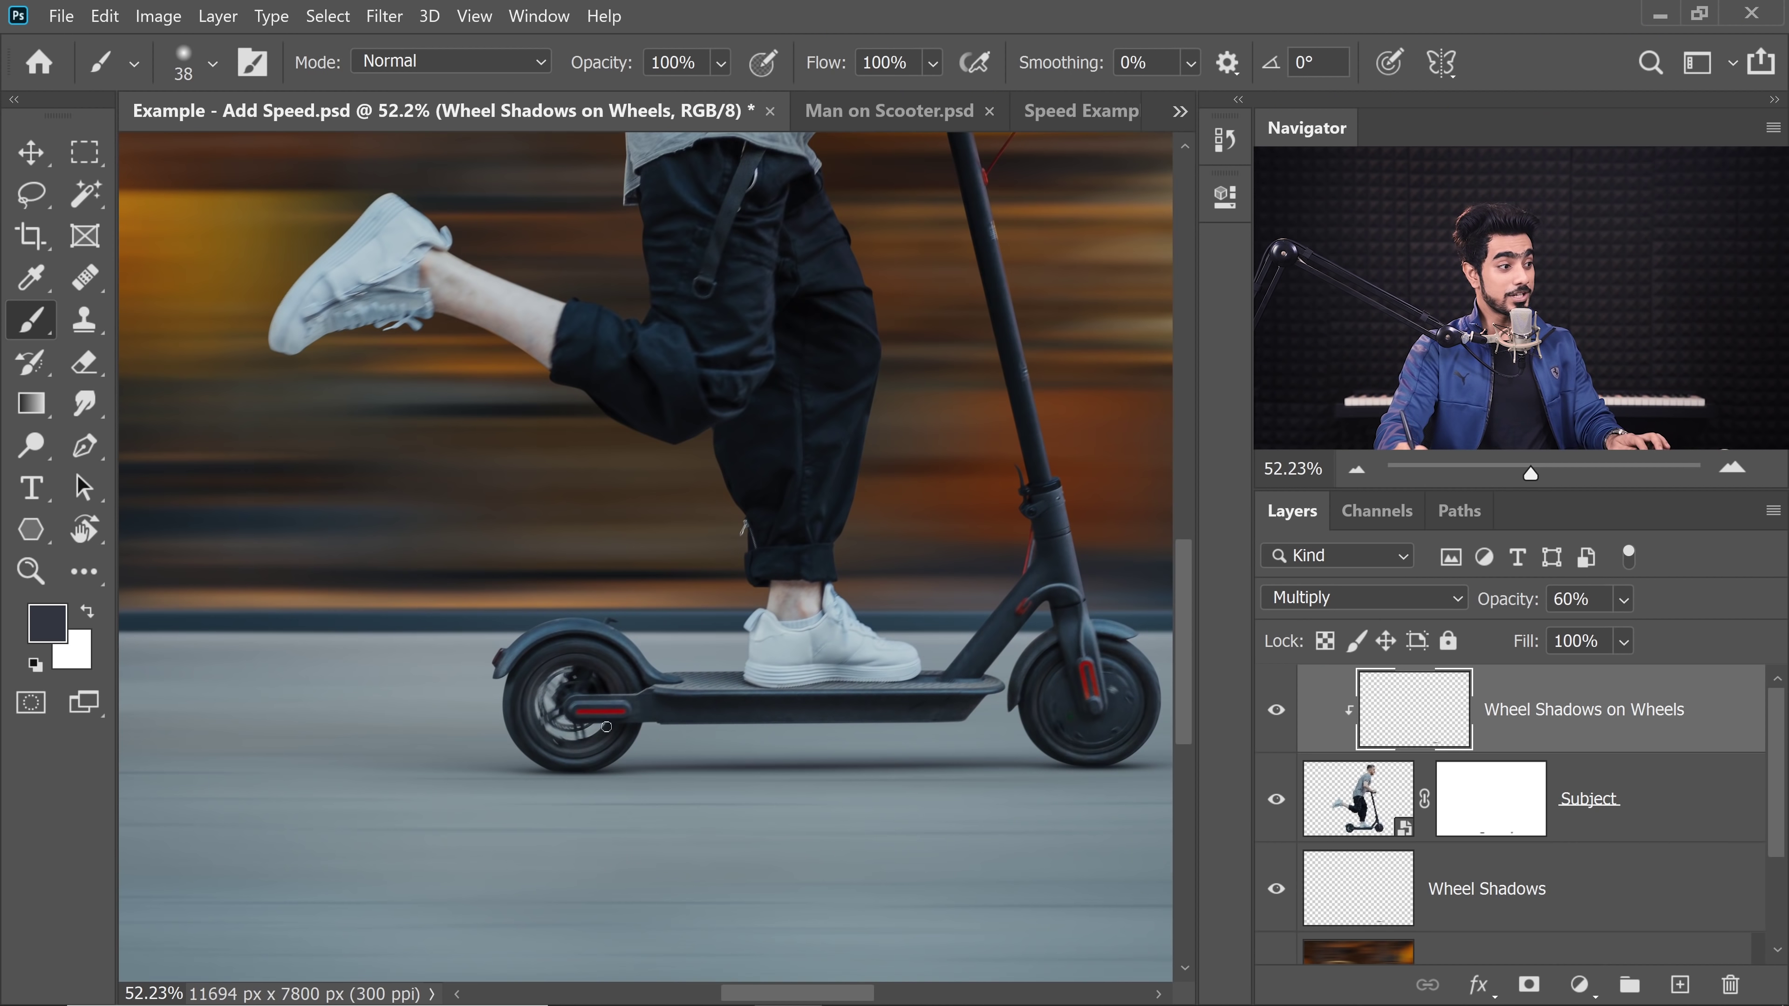
{"action": "mouse_move", "coordinate": [560, 716]}
{"action": "left_mouse_down"}
{"action": "mouse_move", "coordinate": [618, 713]}
{"action": "mouse_move", "coordinate": [581, 696]}
{"action": "left_mouse_up"}
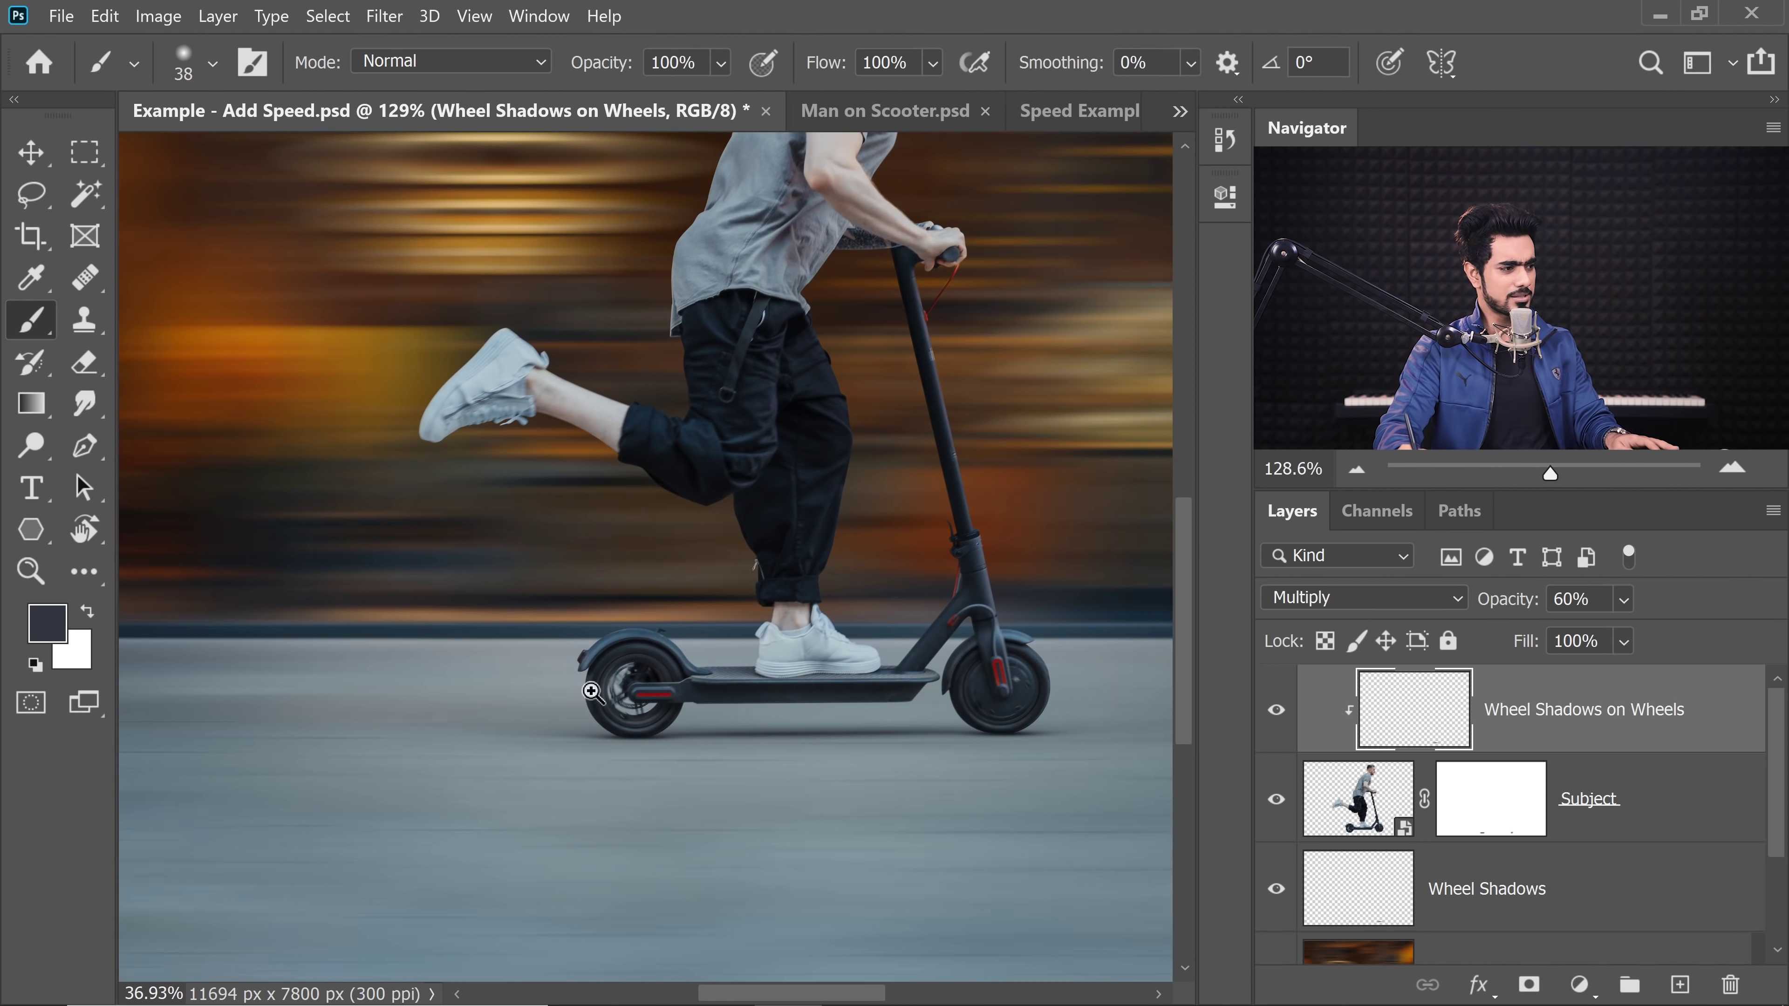
{"action": "left_click_drag", "start_coordinate": [753, 637], "coordinate": [643, 772]}
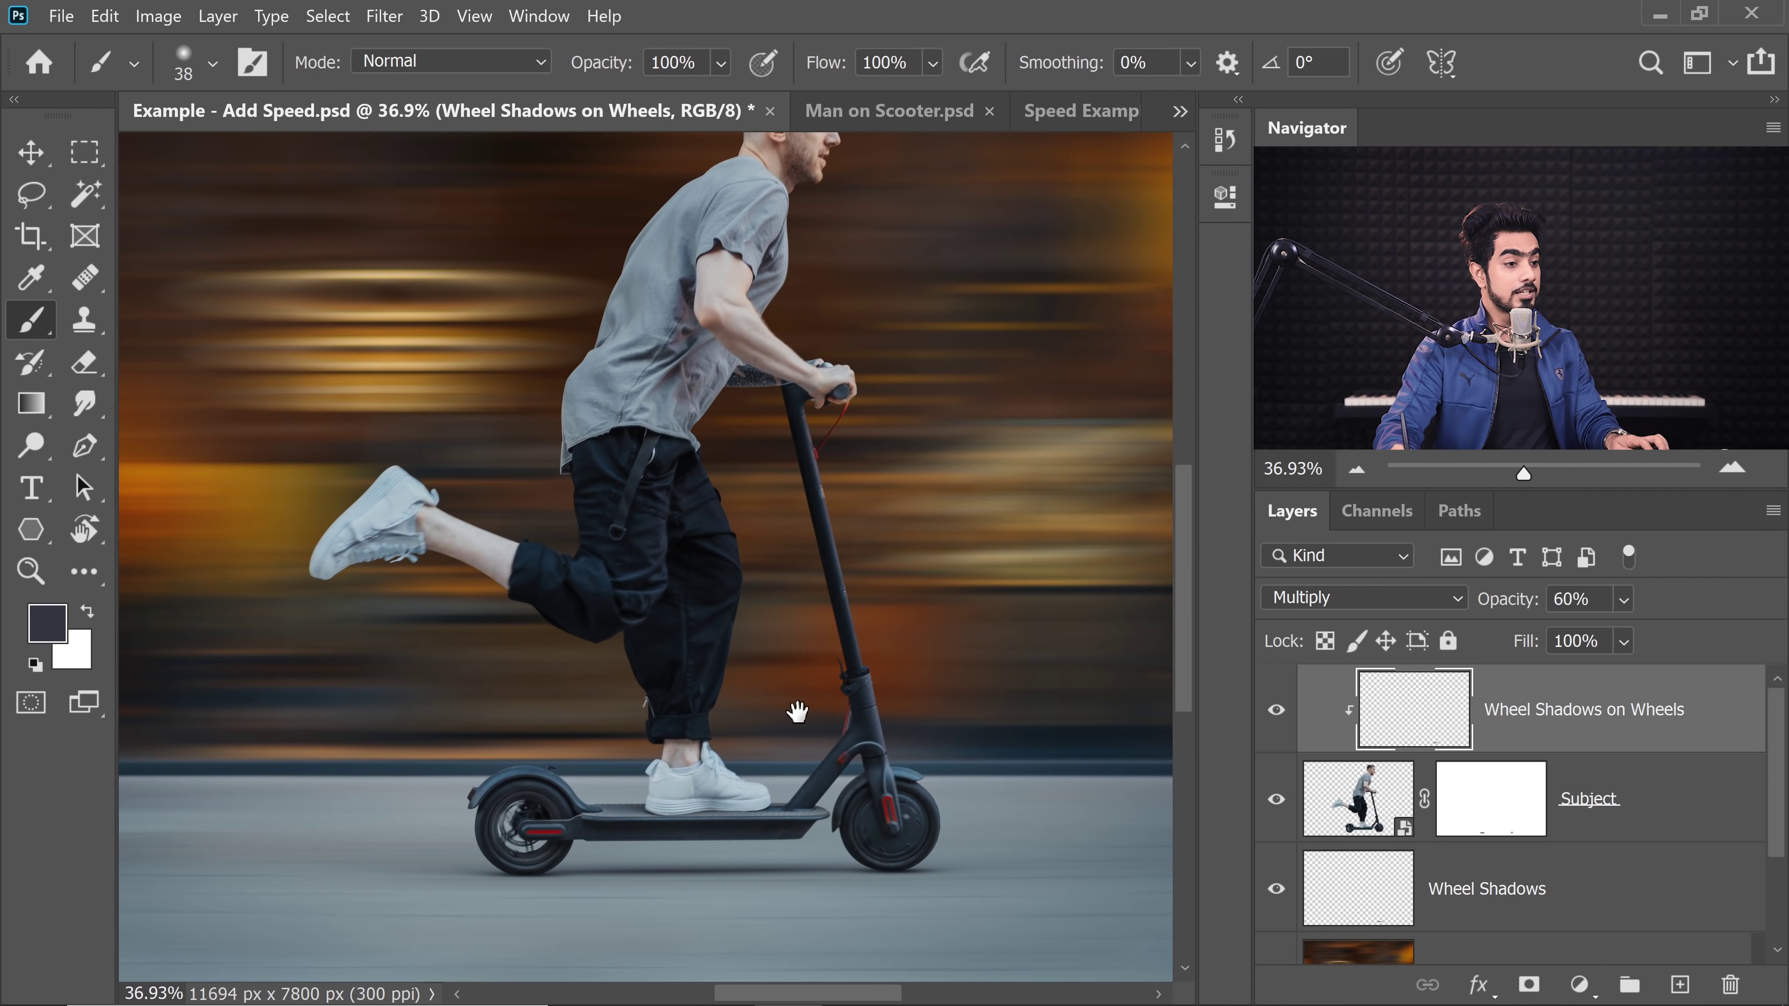
{"action": "left_click_drag", "start_coordinate": [797, 712], "coordinate": [844, 670]}
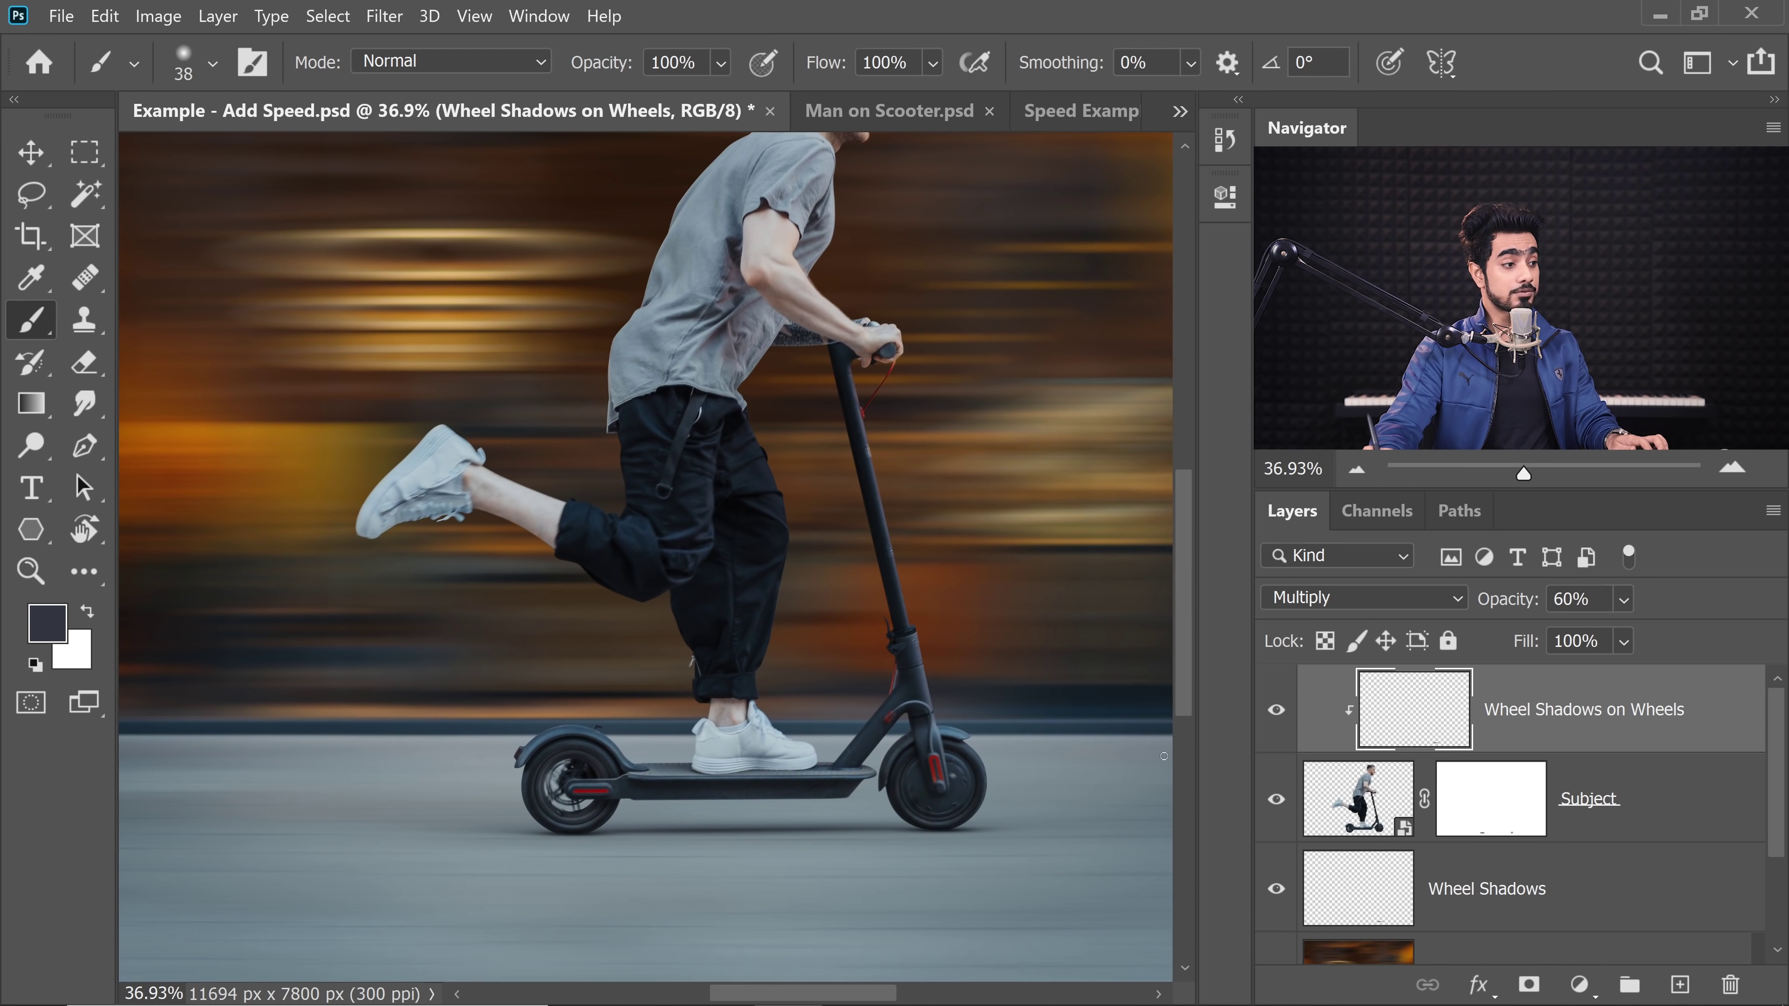
{"action": "left_click", "coordinate": [1358, 812]}
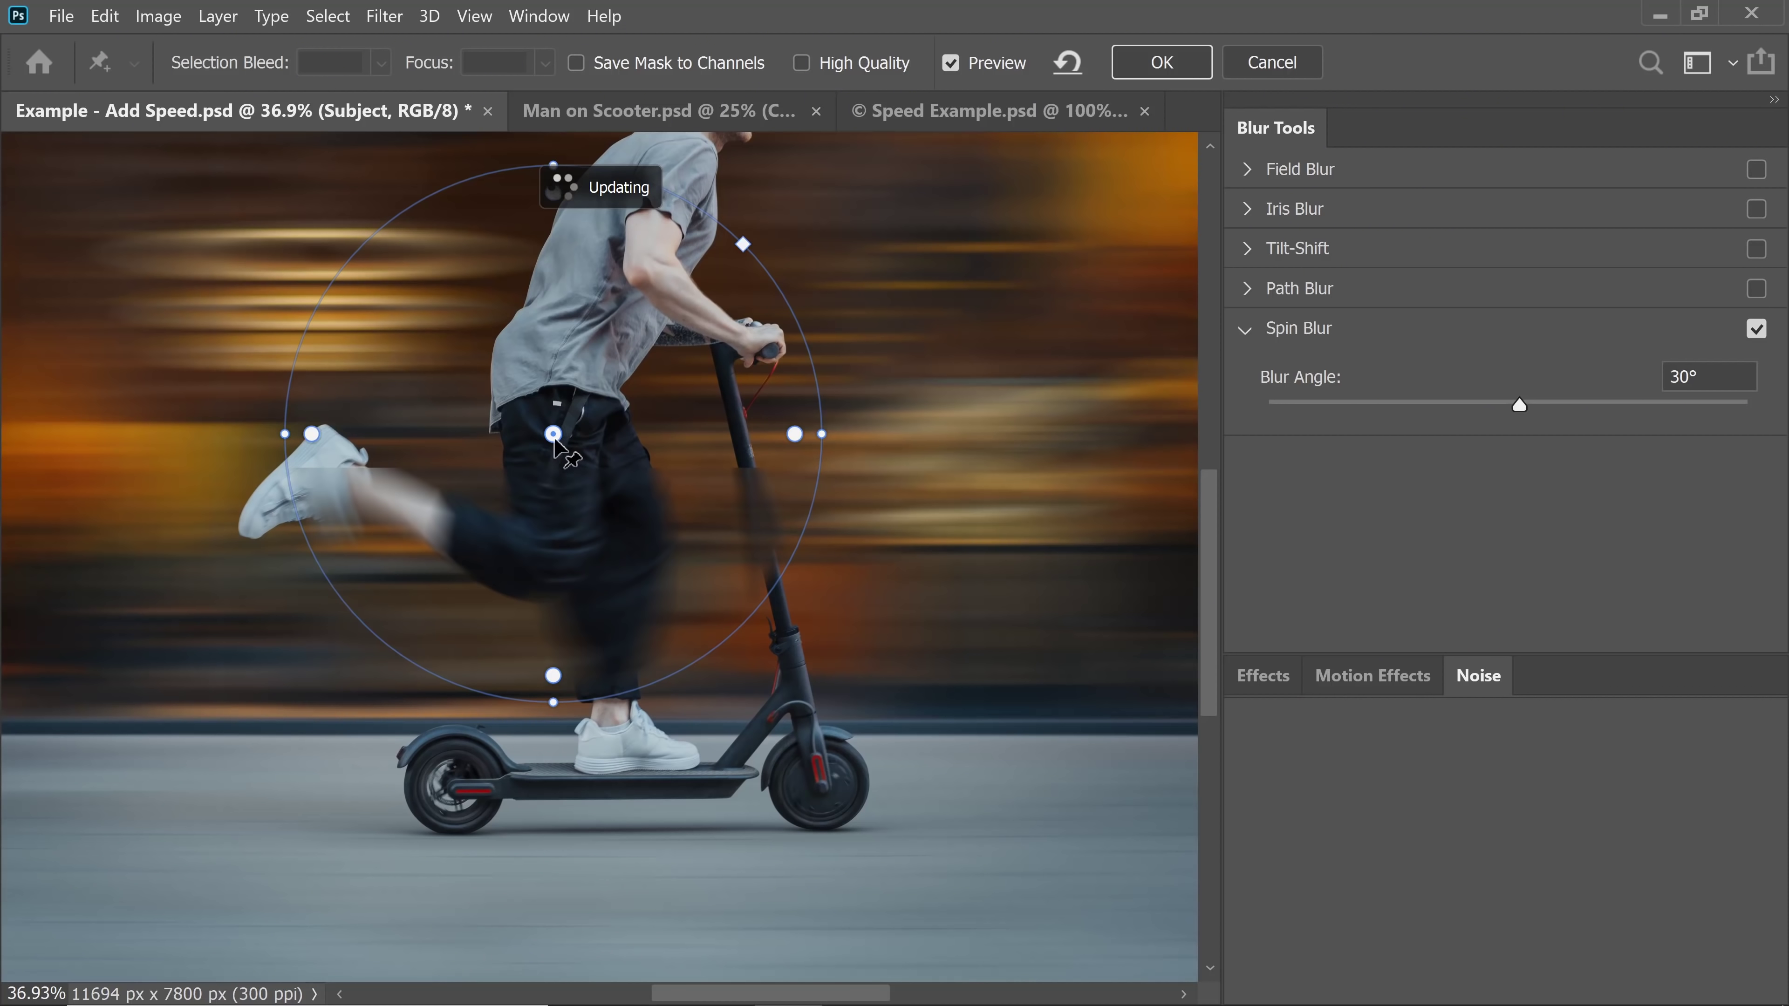
{"action": "left_click_drag", "start_coordinate": [554, 434], "coordinate": [641, 343]}
{"action": "key", "text": "ctrl+plus"}
{"action": "key", "text": "ctrl+plus"}
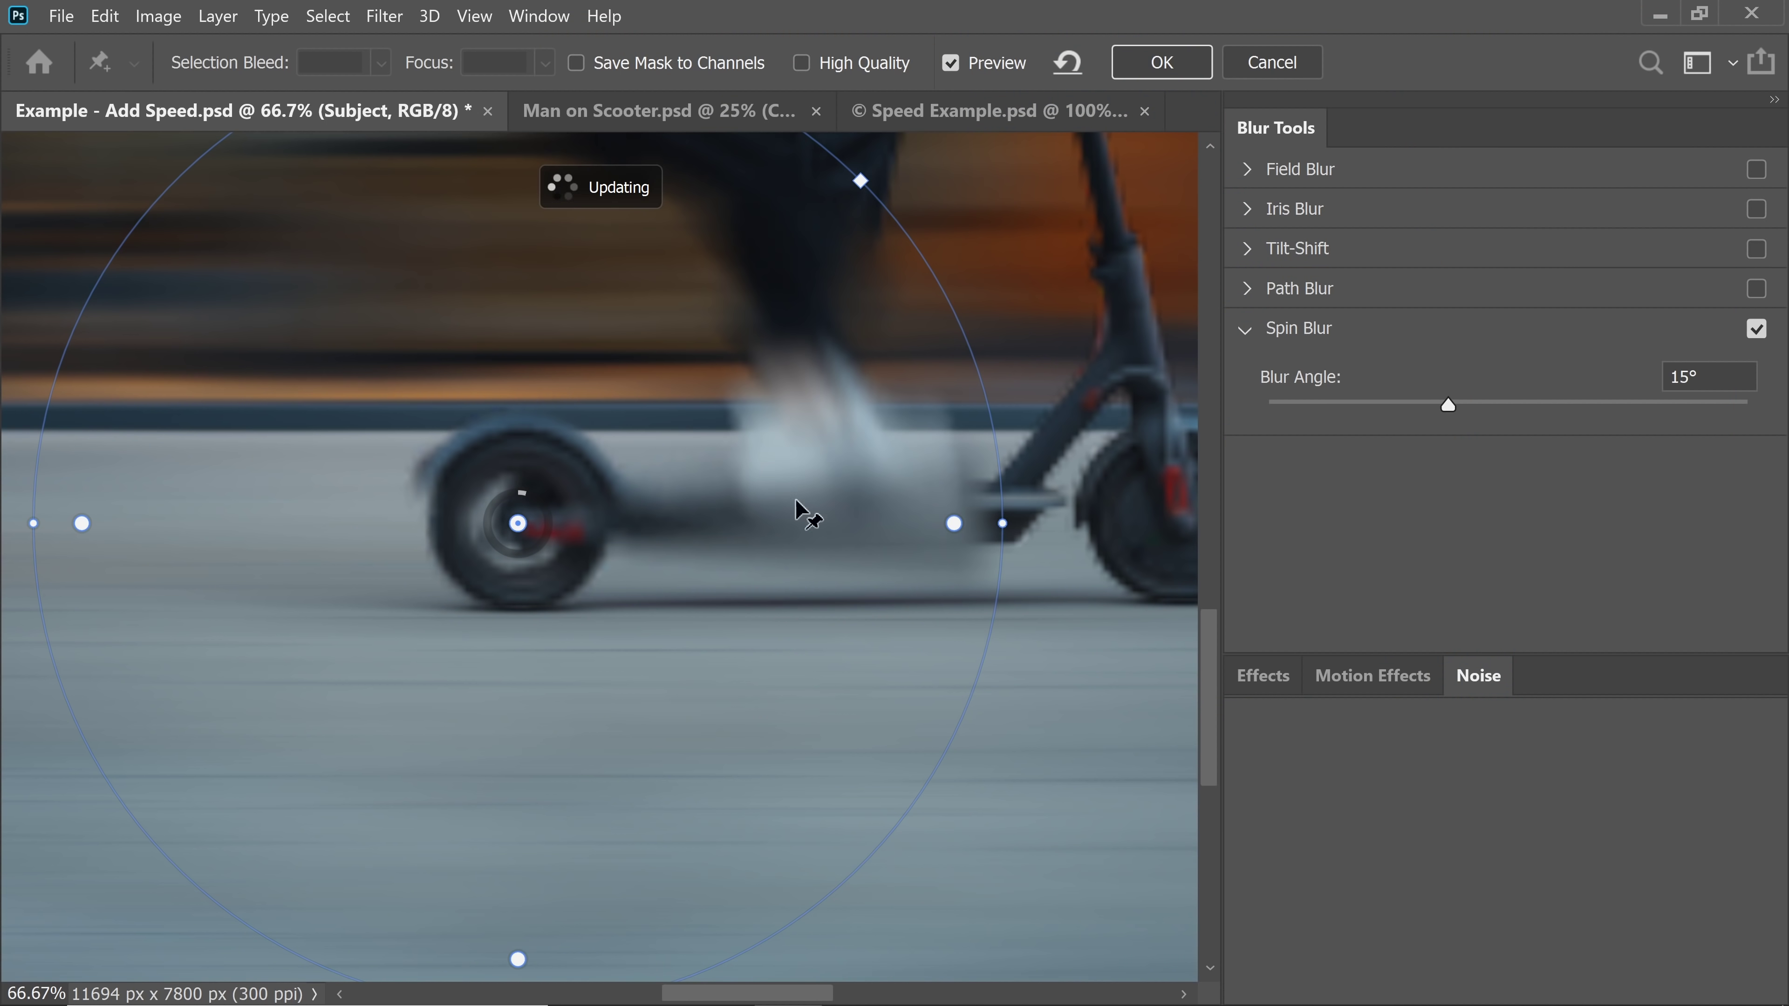
- Turn off the blur preview and shrink the spin blur ring to roughly the size of the rear wheel
{"action": "left_click", "coordinate": [966, 65]}
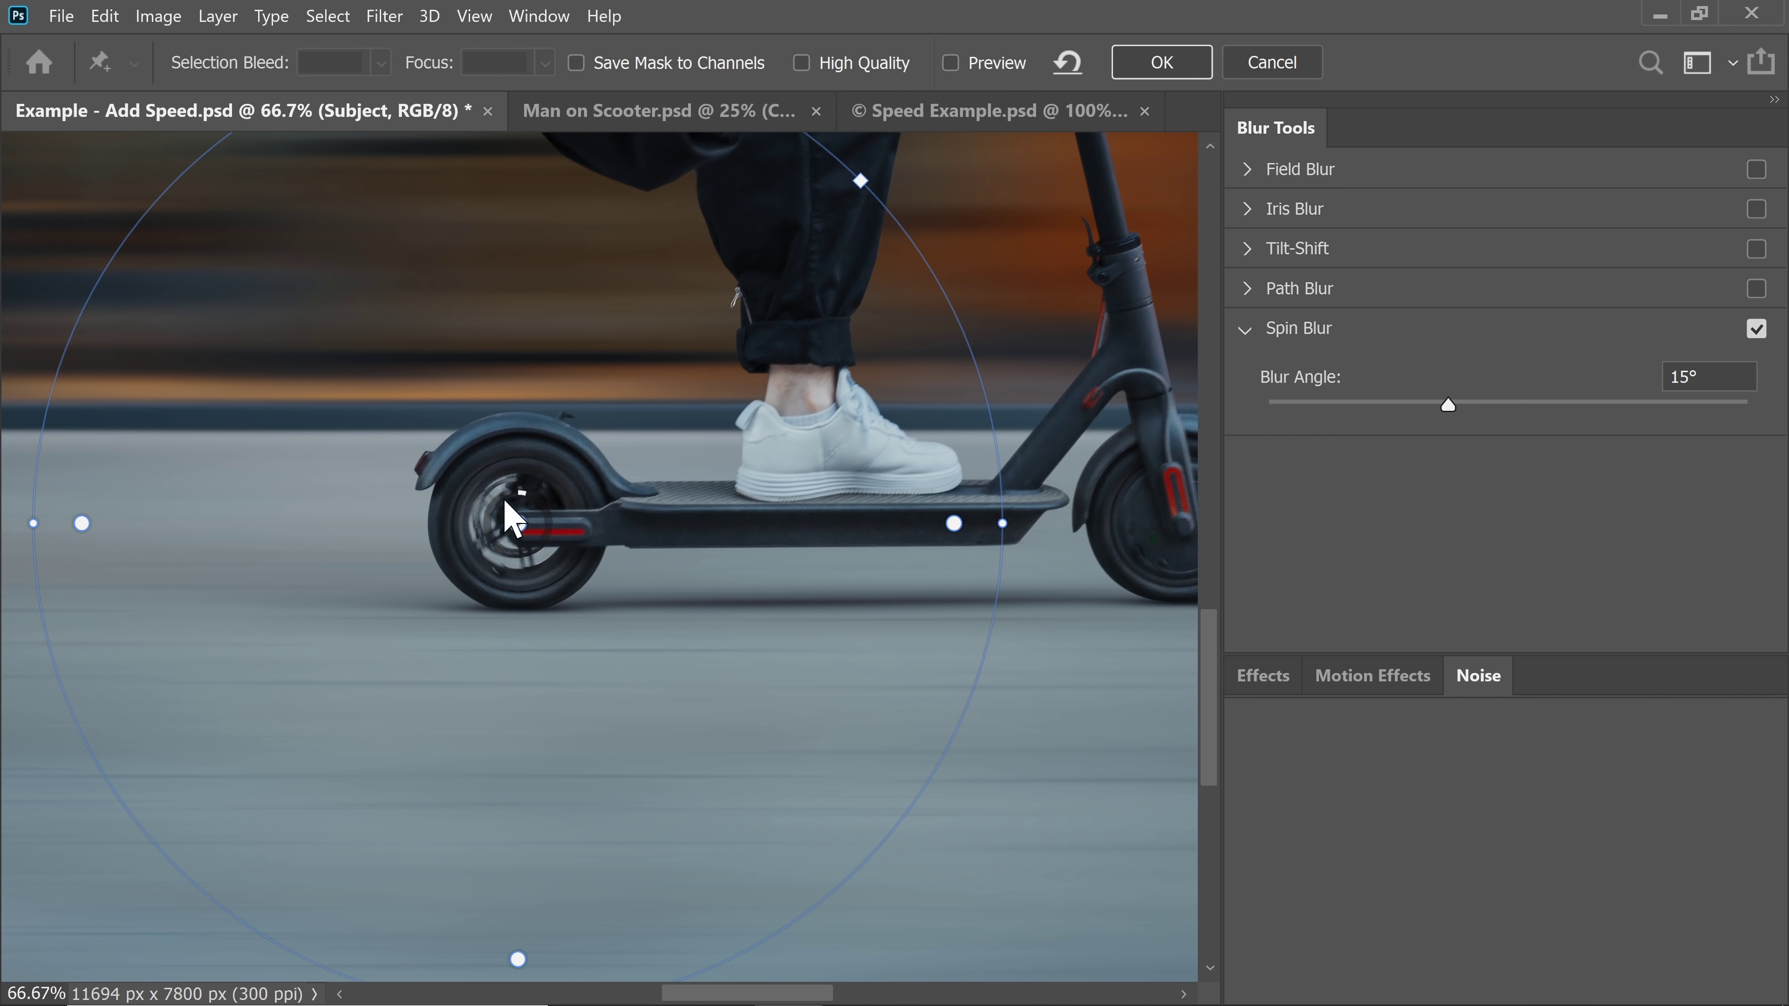
{"action": "left_click_drag", "start_coordinate": [516, 523], "coordinate": [520, 528]}
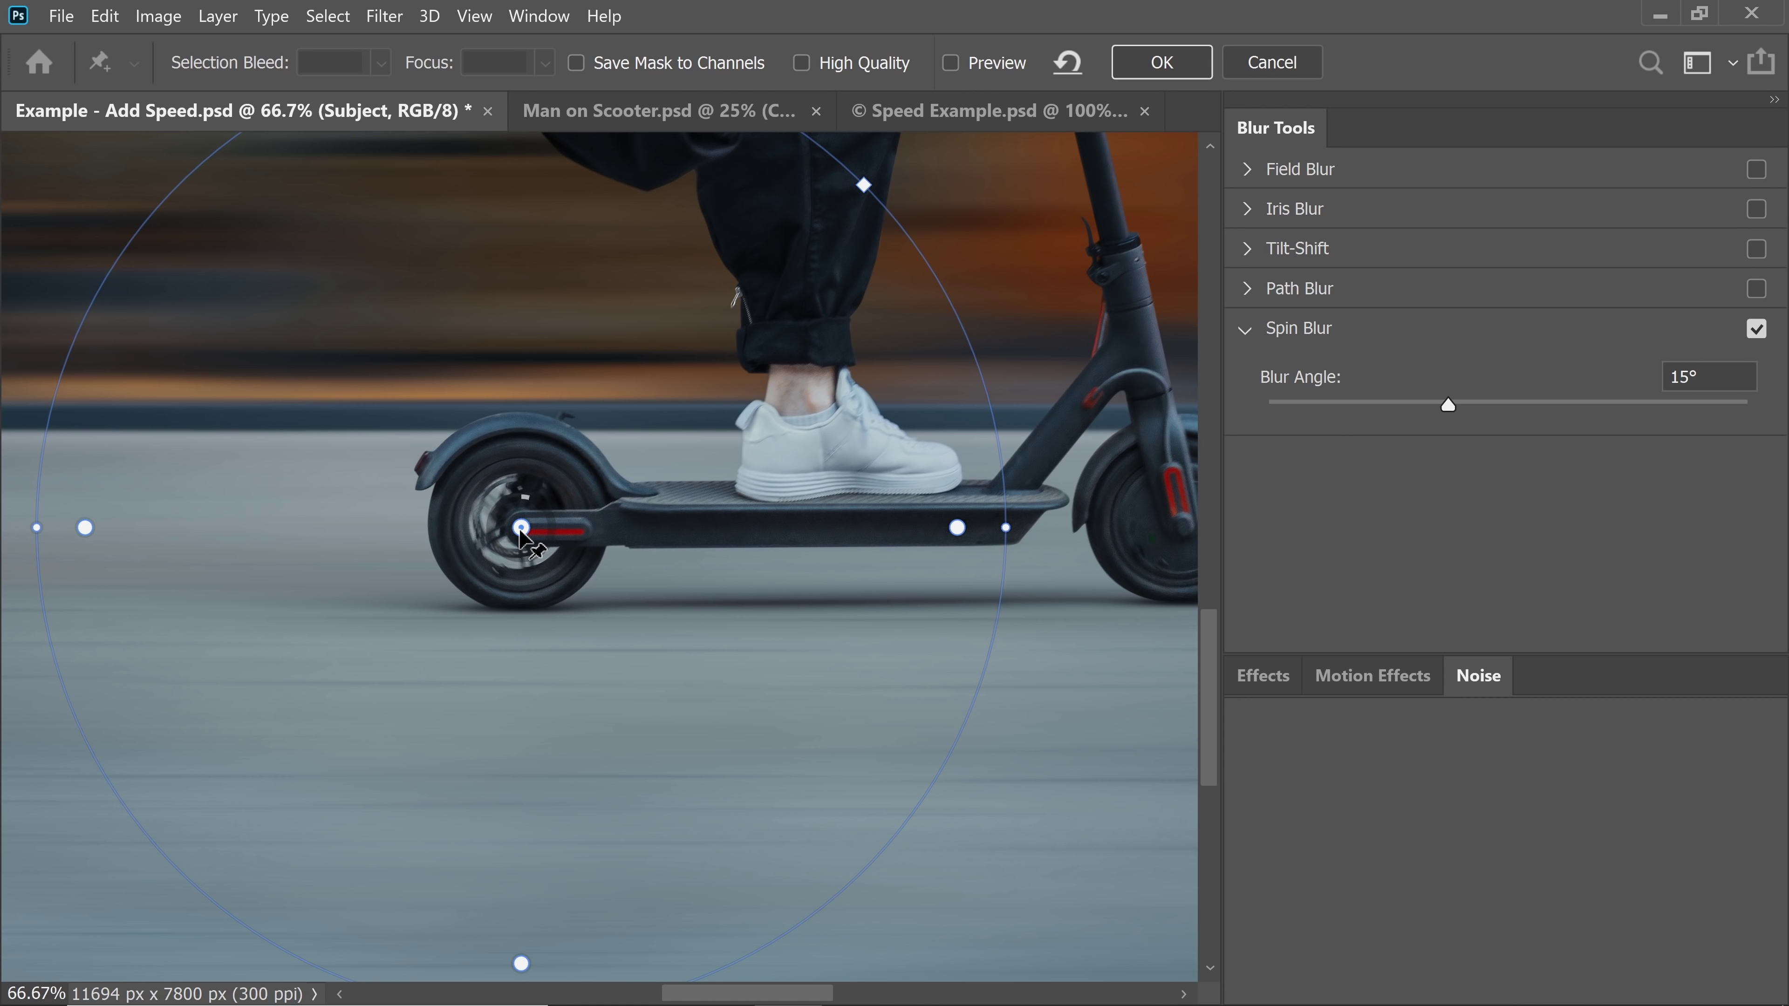
{"action": "left_click_drag", "start_coordinate": [520, 529], "coordinate": [521, 532]}
{"action": "left_click_drag", "start_coordinate": [861, 189], "coordinate": [779, 232]}
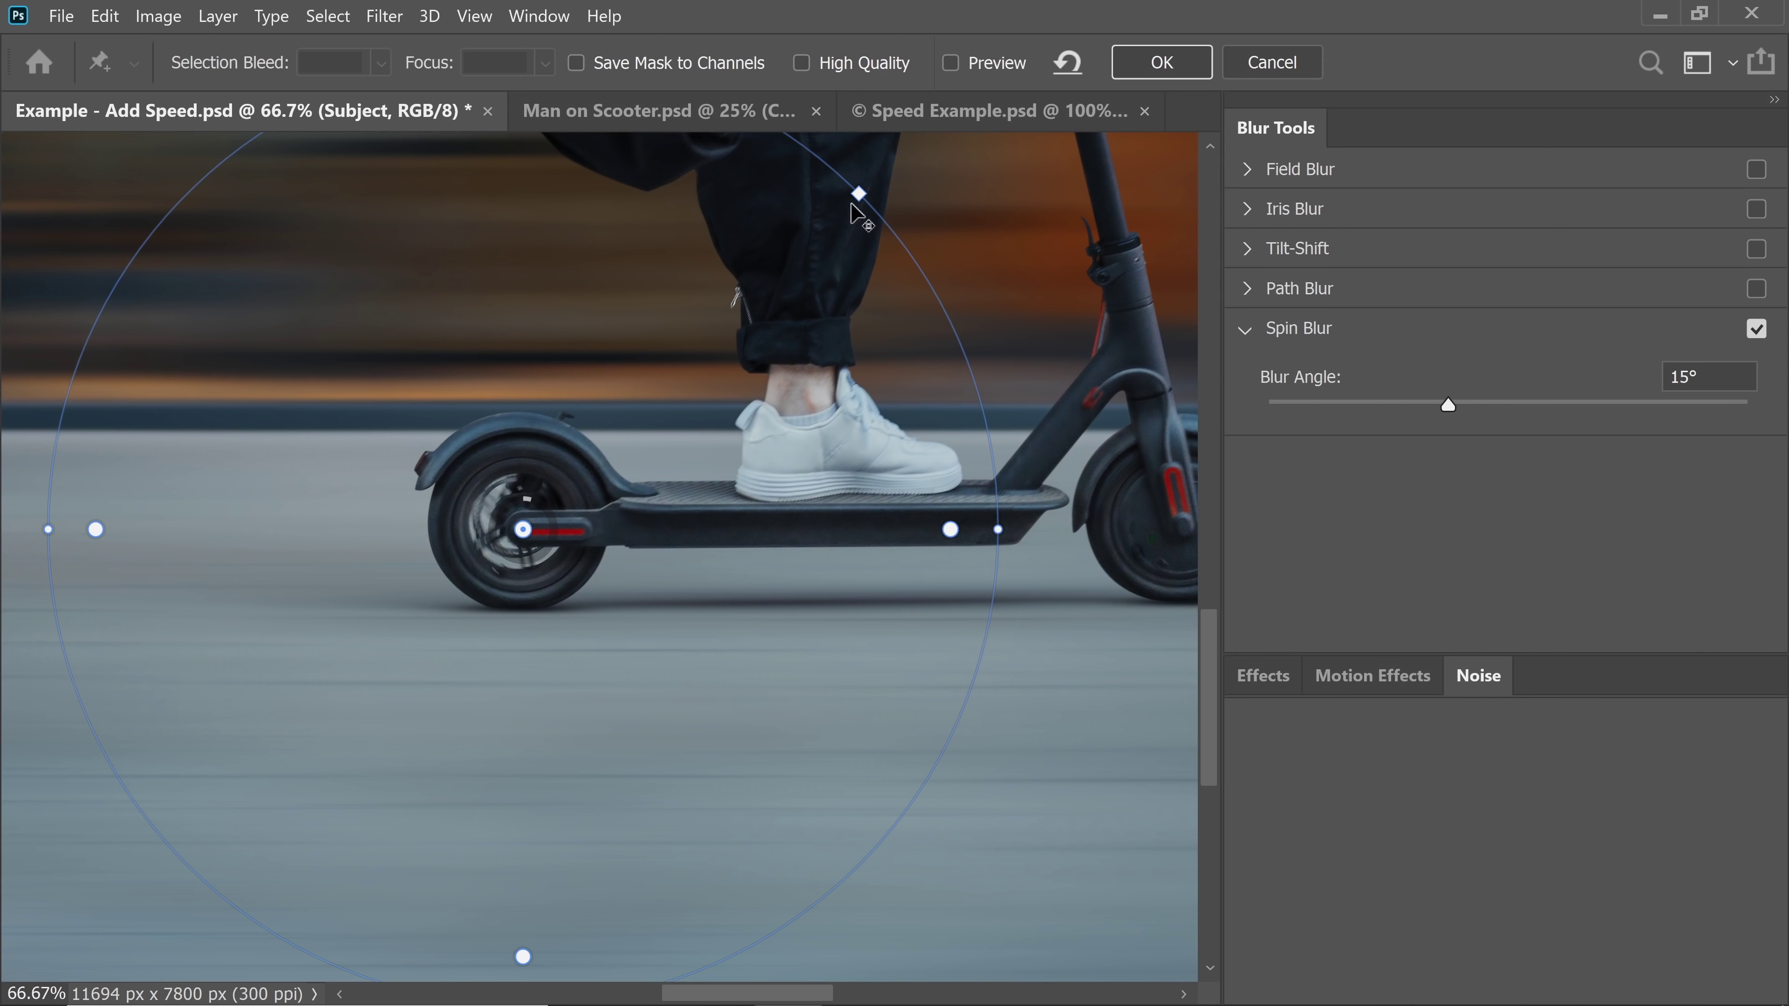
{"action": "left_click_drag", "start_coordinate": [858, 196], "coordinate": [593, 443]}
- Fit the spin blur ring closely to the rear tyre's outline and centre it on the wheel
{"action": "key", "text": "ctrl+plus"}
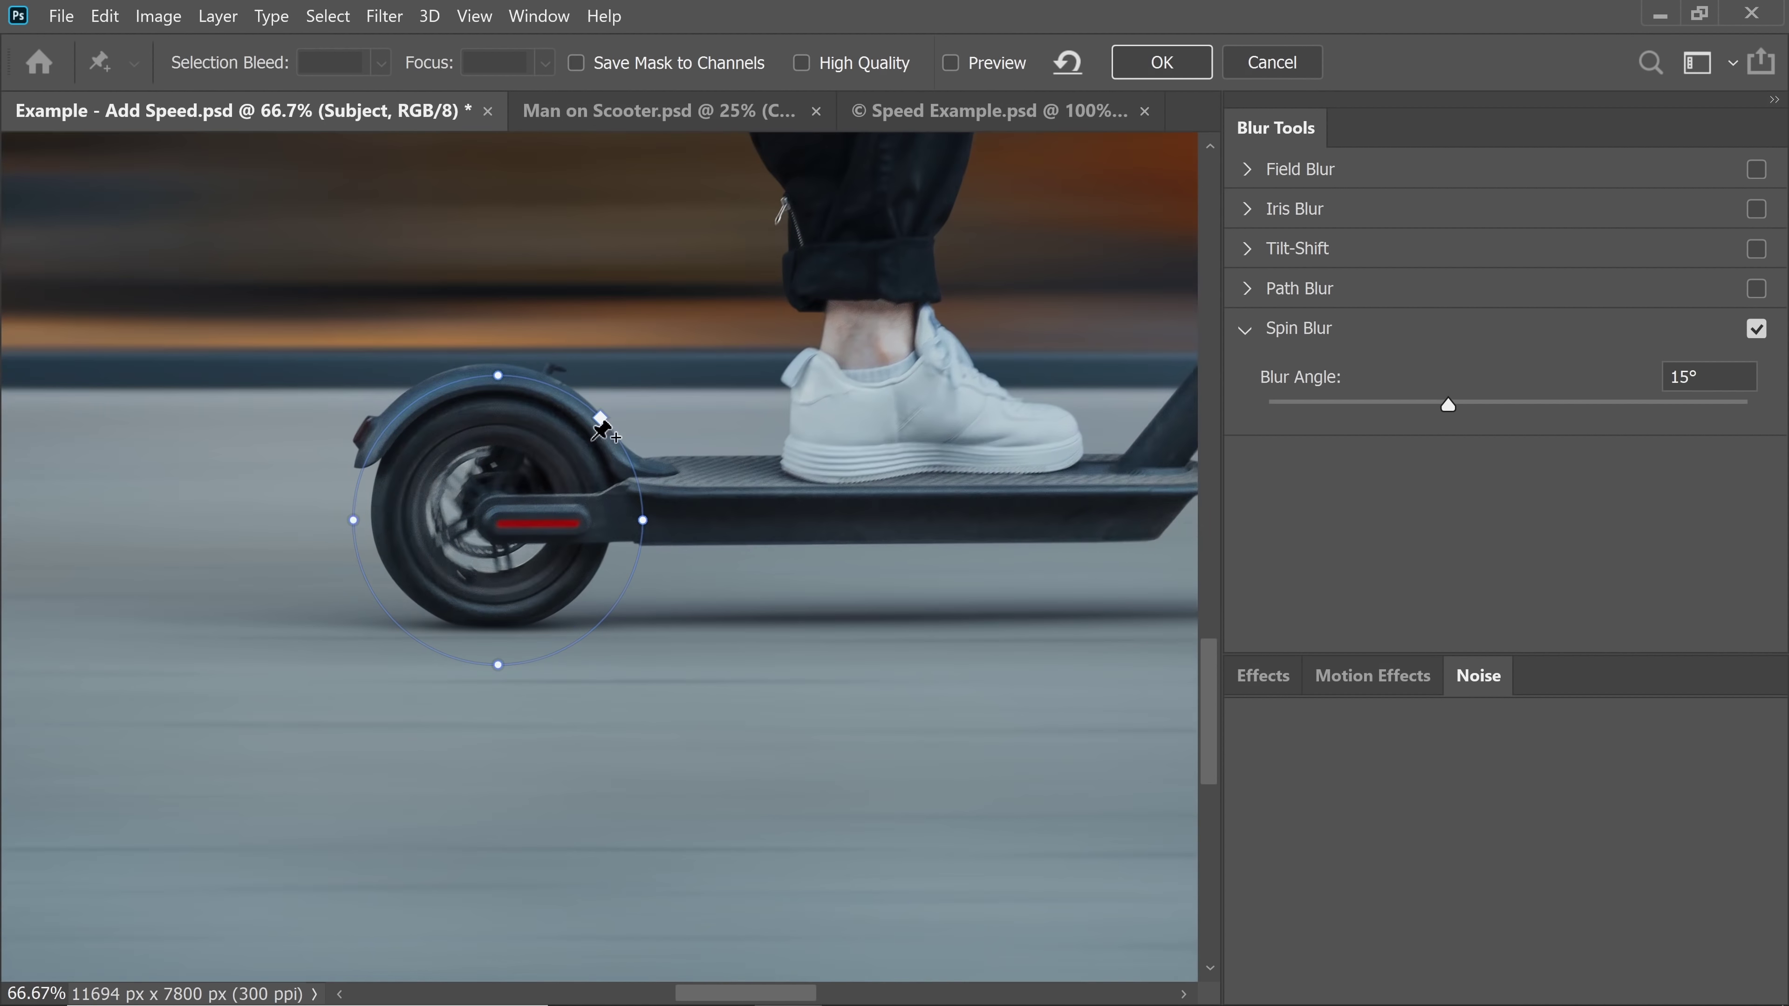
{"action": "key", "text": "ctrl+plus"}
{"action": "key", "text": "ctrl+plus"}
{"action": "left_click_drag", "start_coordinate": [256, 409], "coordinate": [495, 505]}
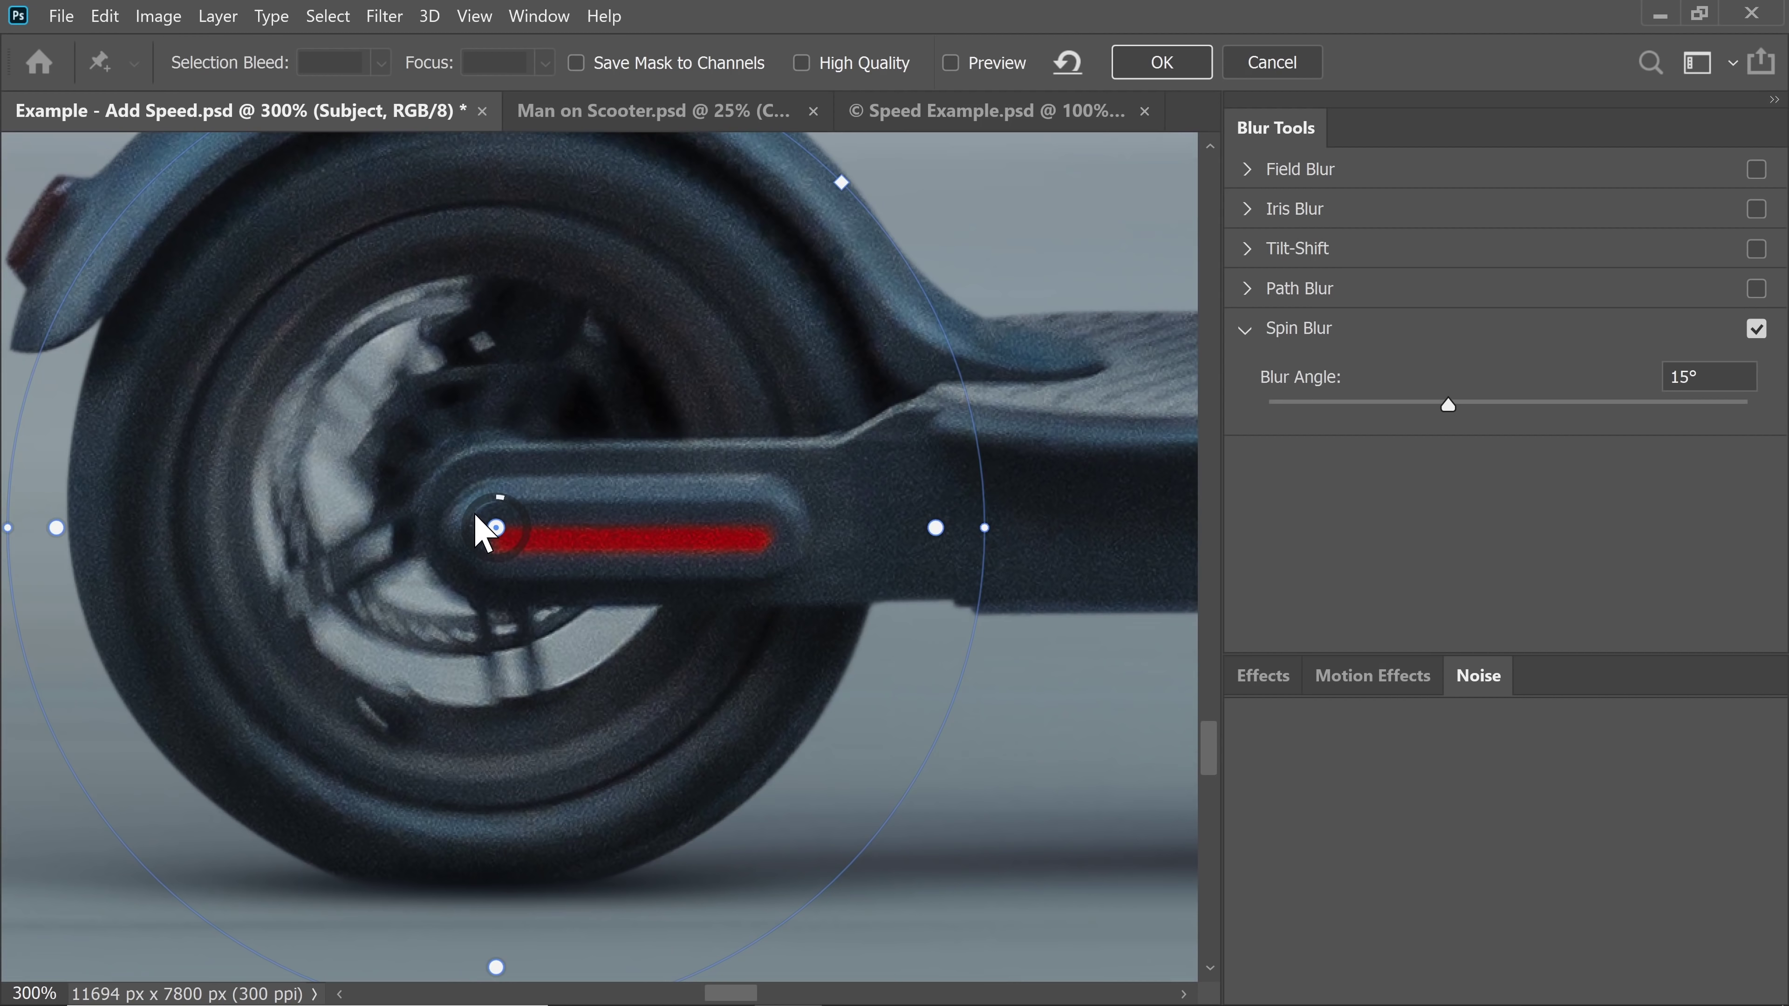
{"action": "key", "text": "ctrl+minus"}
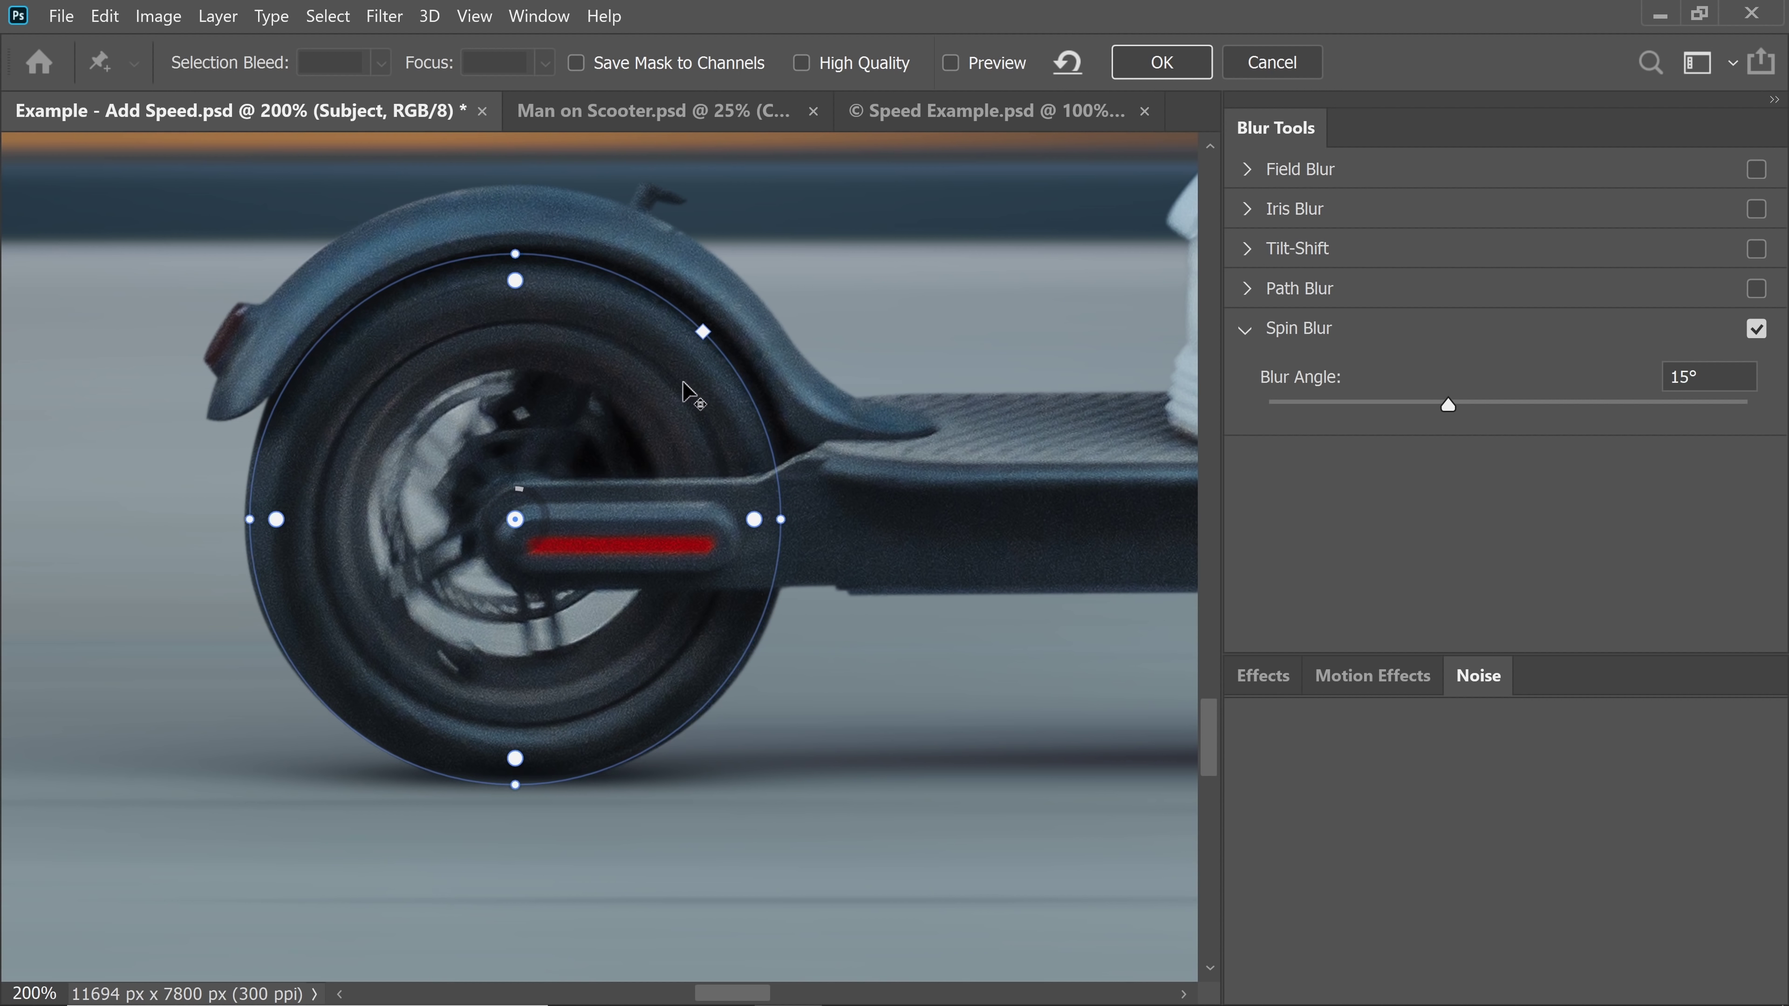
{"action": "left_click_drag", "start_coordinate": [678, 391], "coordinate": [681, 390]}
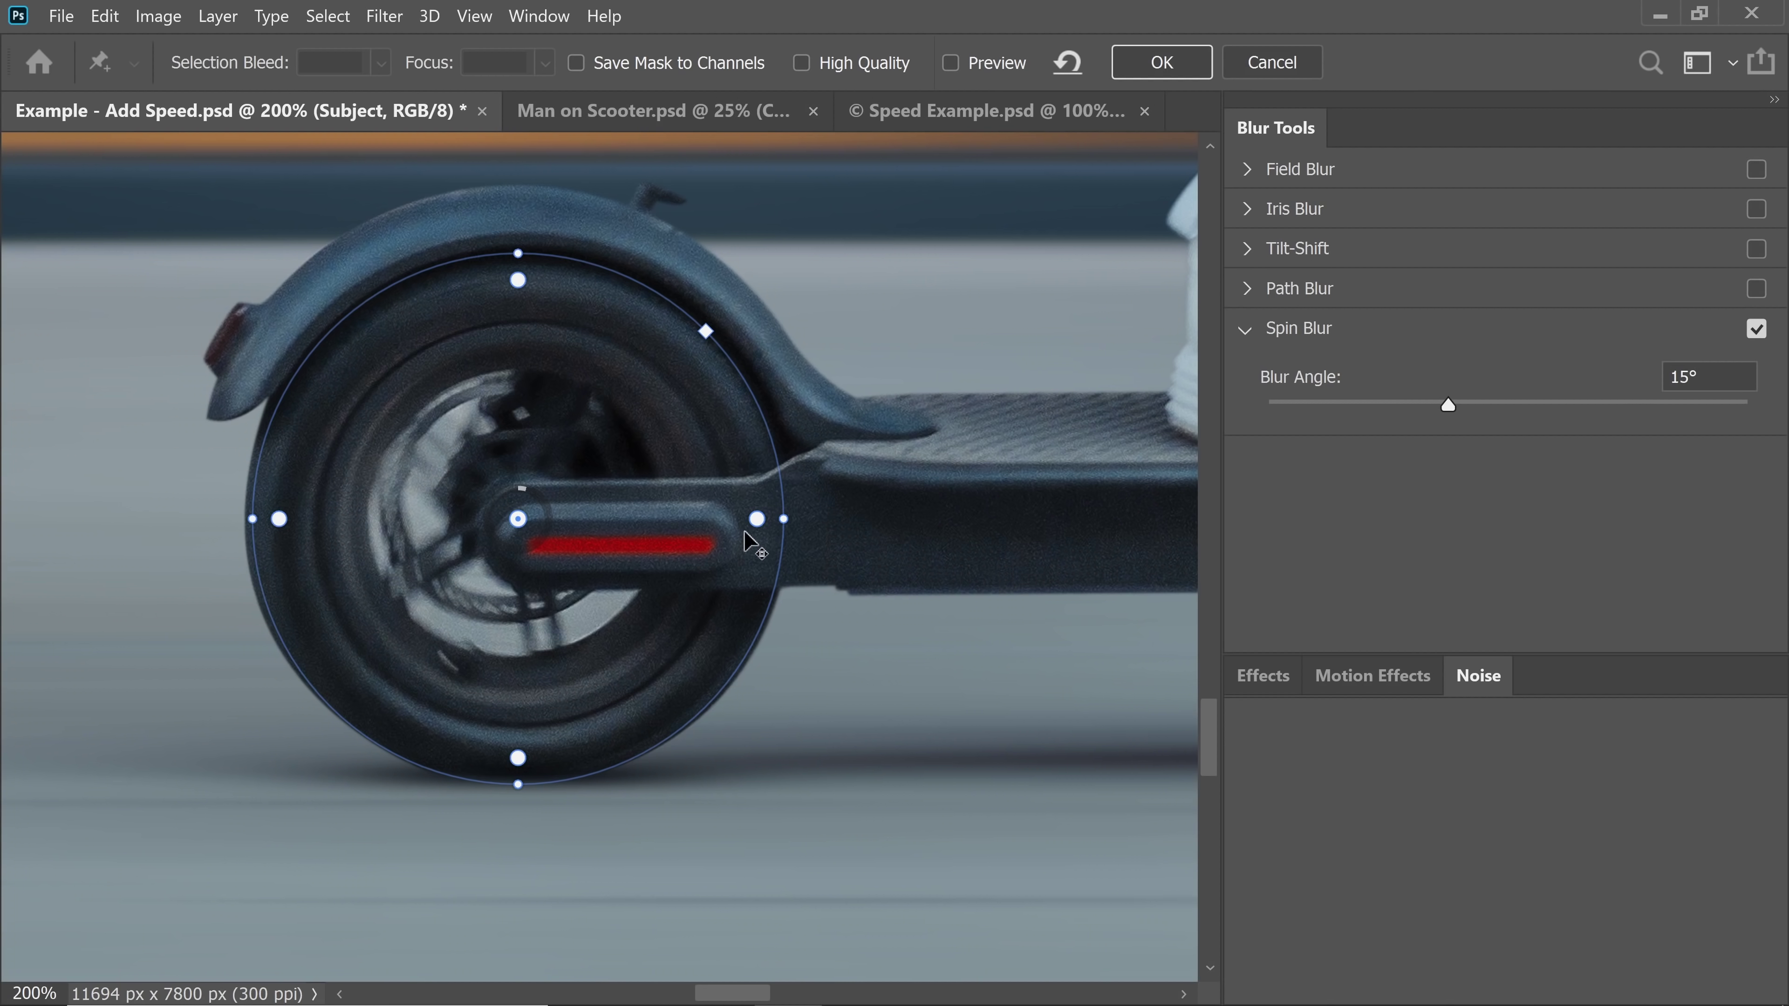
- Preview the rear wheel's blur, move its feather handles out almost to the ring's edge, and set the blur angle to 168°
{"action": "left_click_drag", "start_coordinate": [753, 527], "coordinate": [687, 523]}
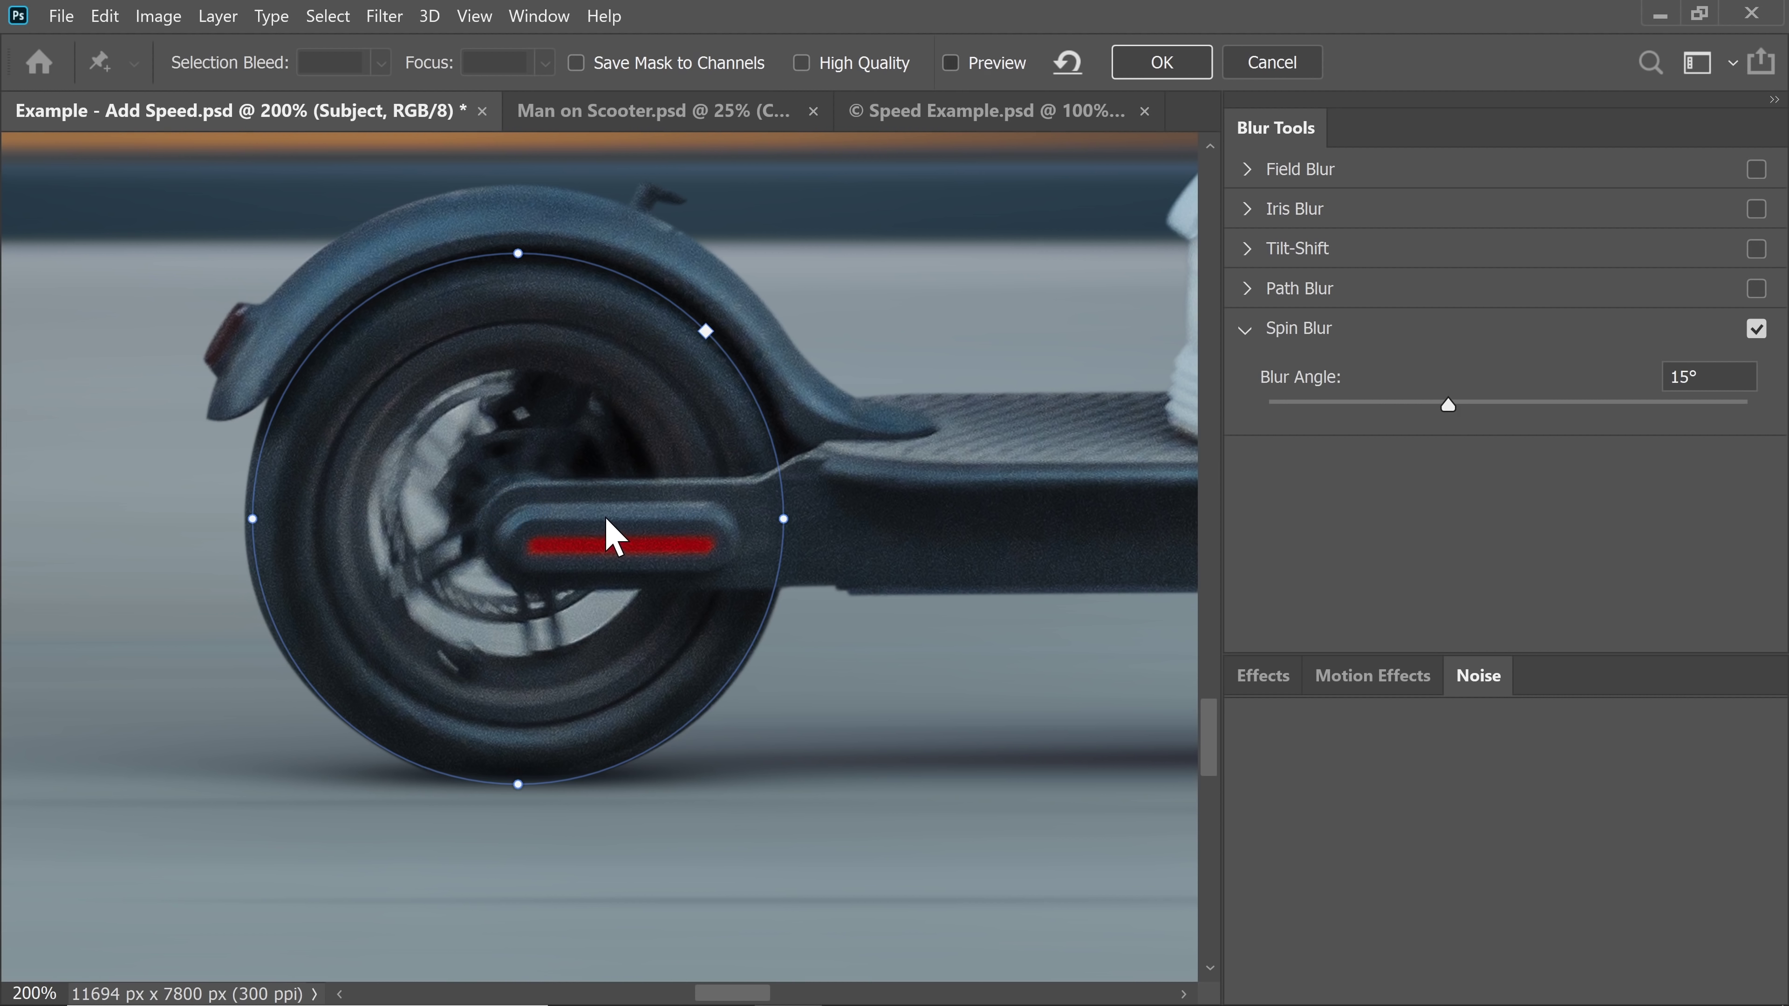
{"action": "key", "text": "p"}
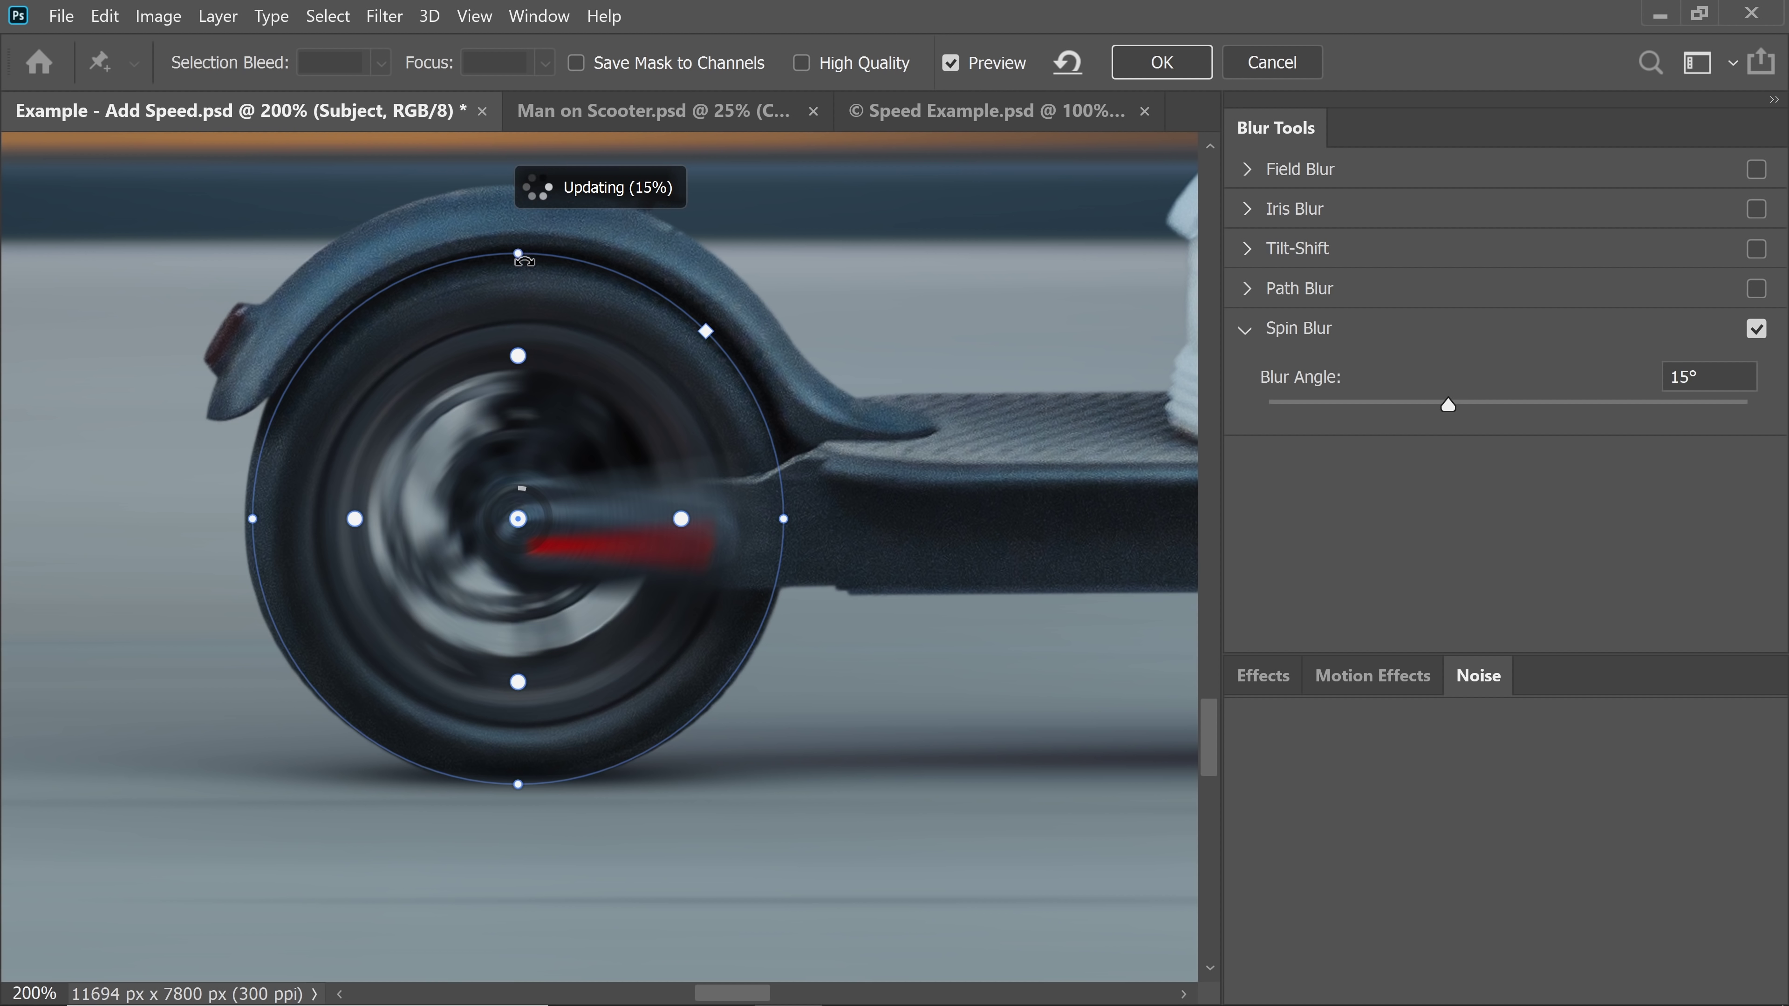
{"action": "left_click_drag", "start_coordinate": [681, 519], "coordinate": [771, 519]}
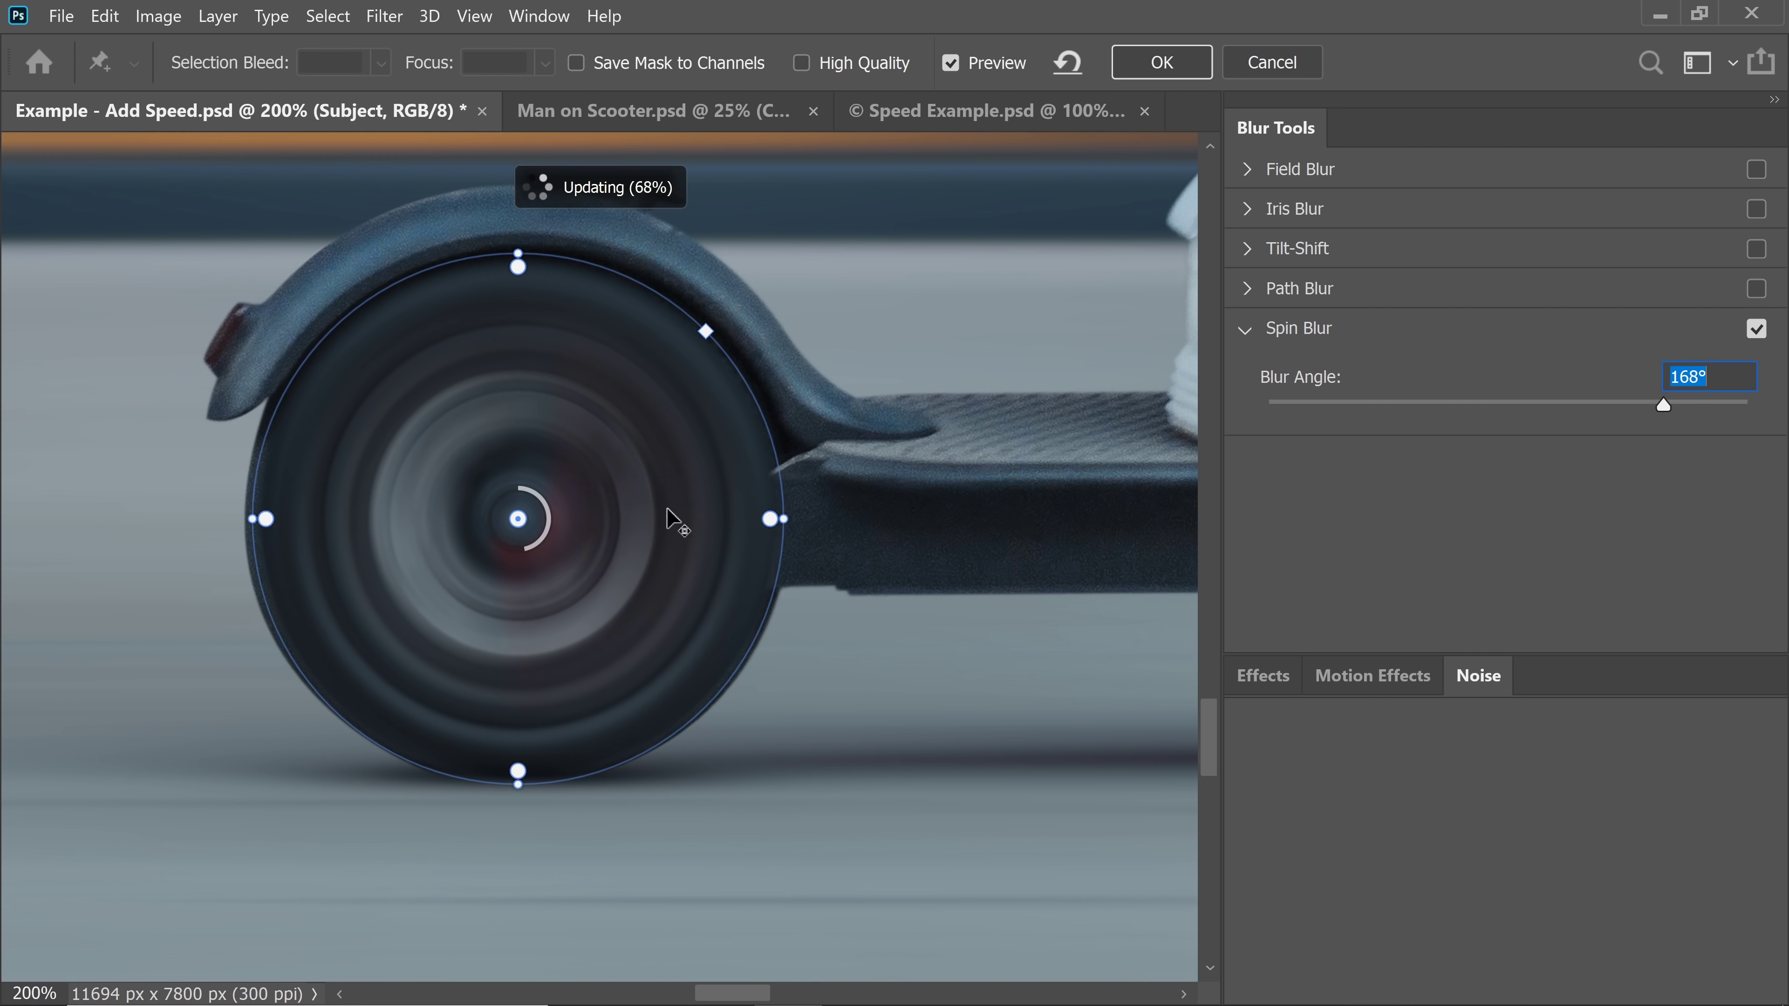
- Turn the blur preview off and add a second spin blur pin at the front wheel's hub
{"action": "left_click", "coordinate": [950, 63]}
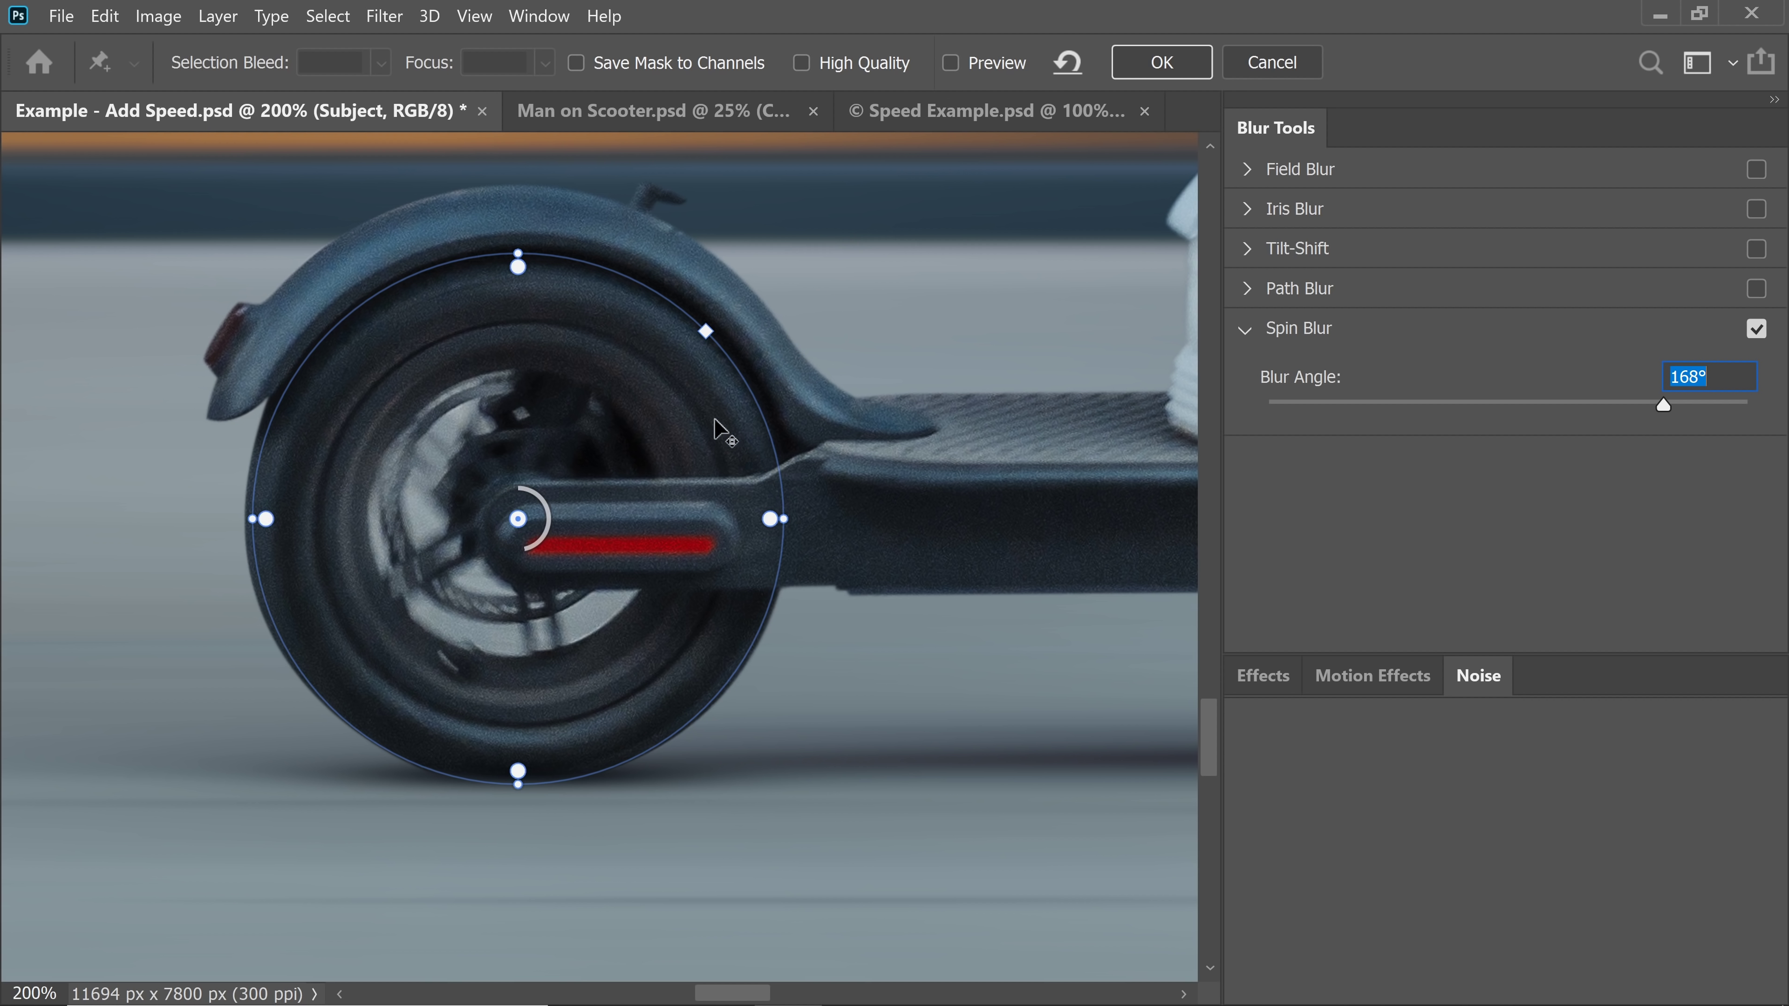
{"action": "key", "text": "ctrl+minus"}
{"action": "left_click_drag", "start_coordinate": [579, 543], "coordinate": [268, 553]}
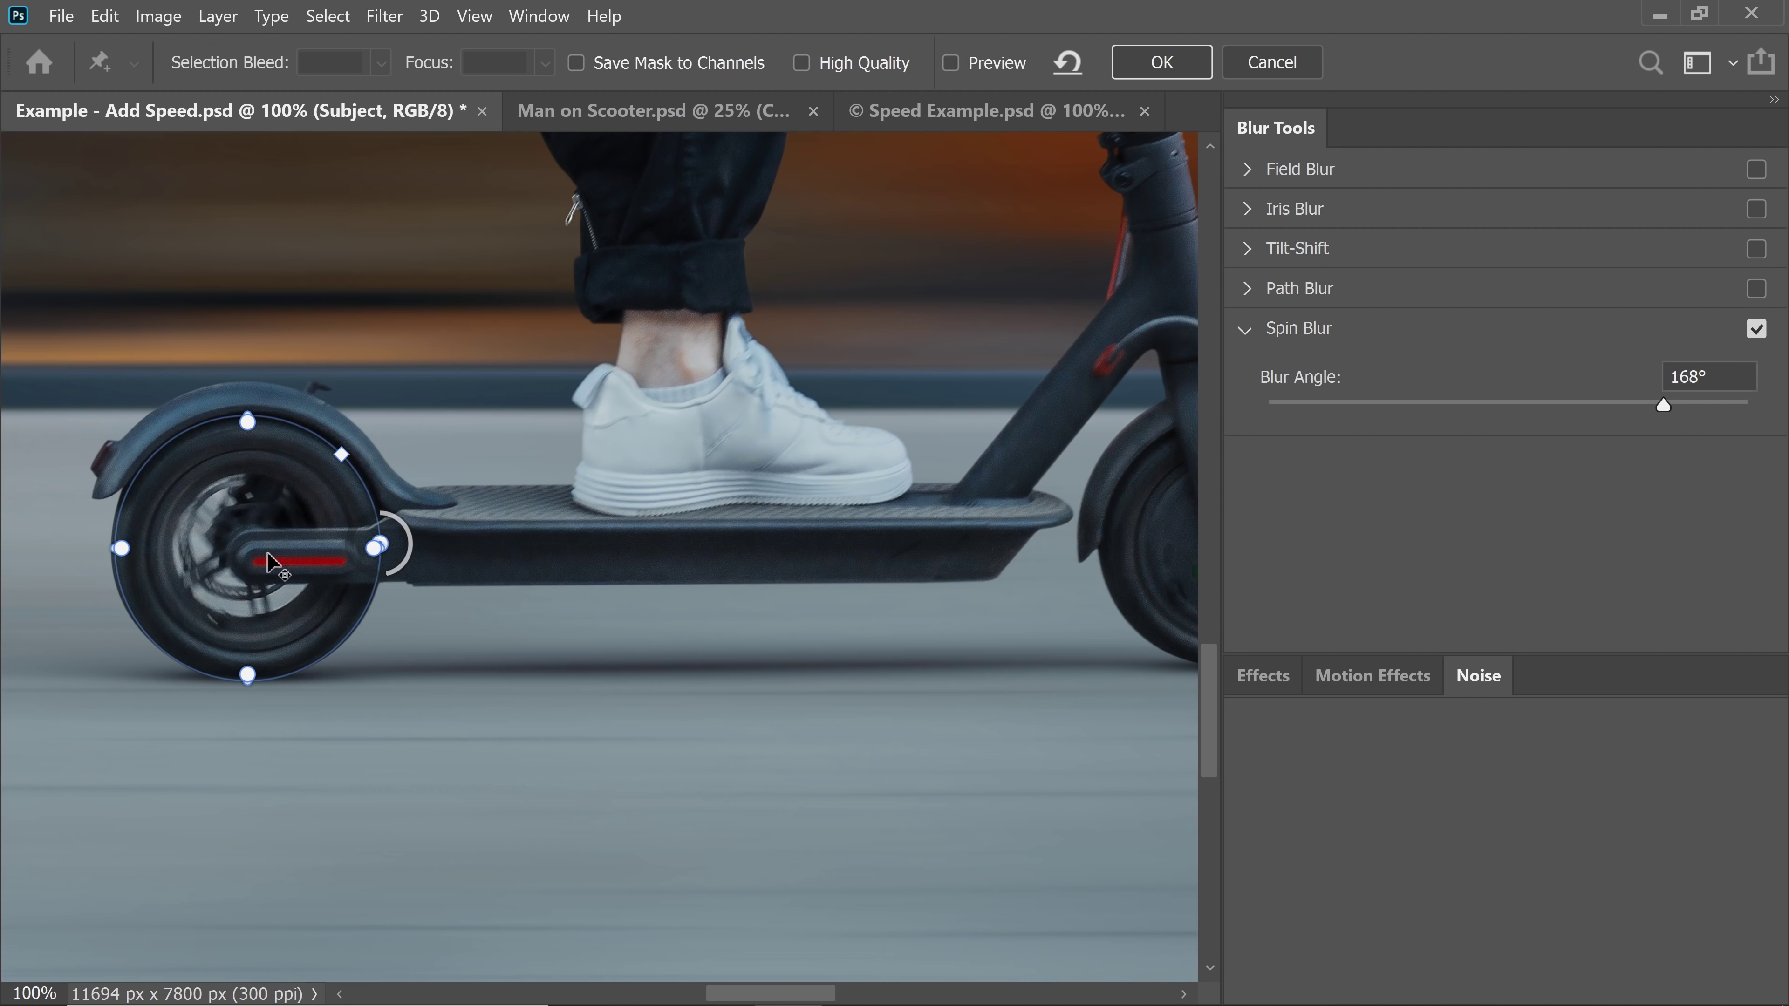
{"action": "left_click_drag", "start_coordinate": [967, 568], "coordinate": [623, 572]}
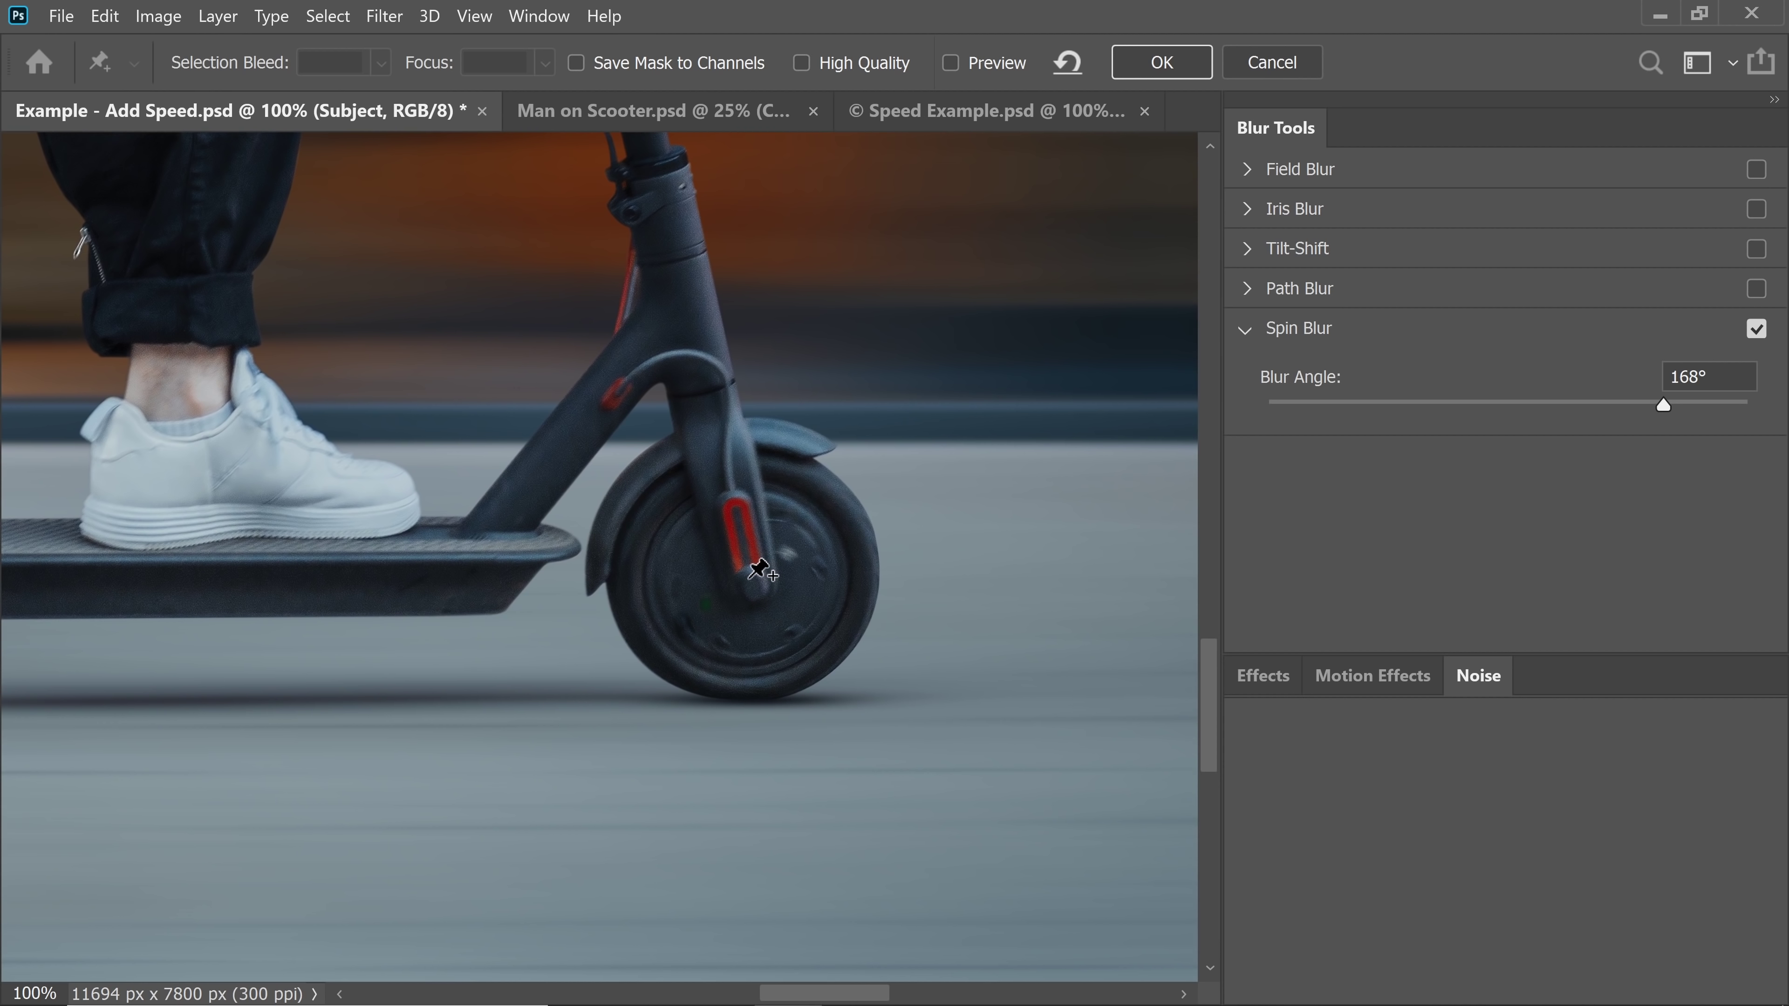
{"action": "left_click", "coordinate": [759, 569]}
{"action": "scroll", "coordinate": [759, 569], "scroll_direction": "down", "scroll_amount": 3}
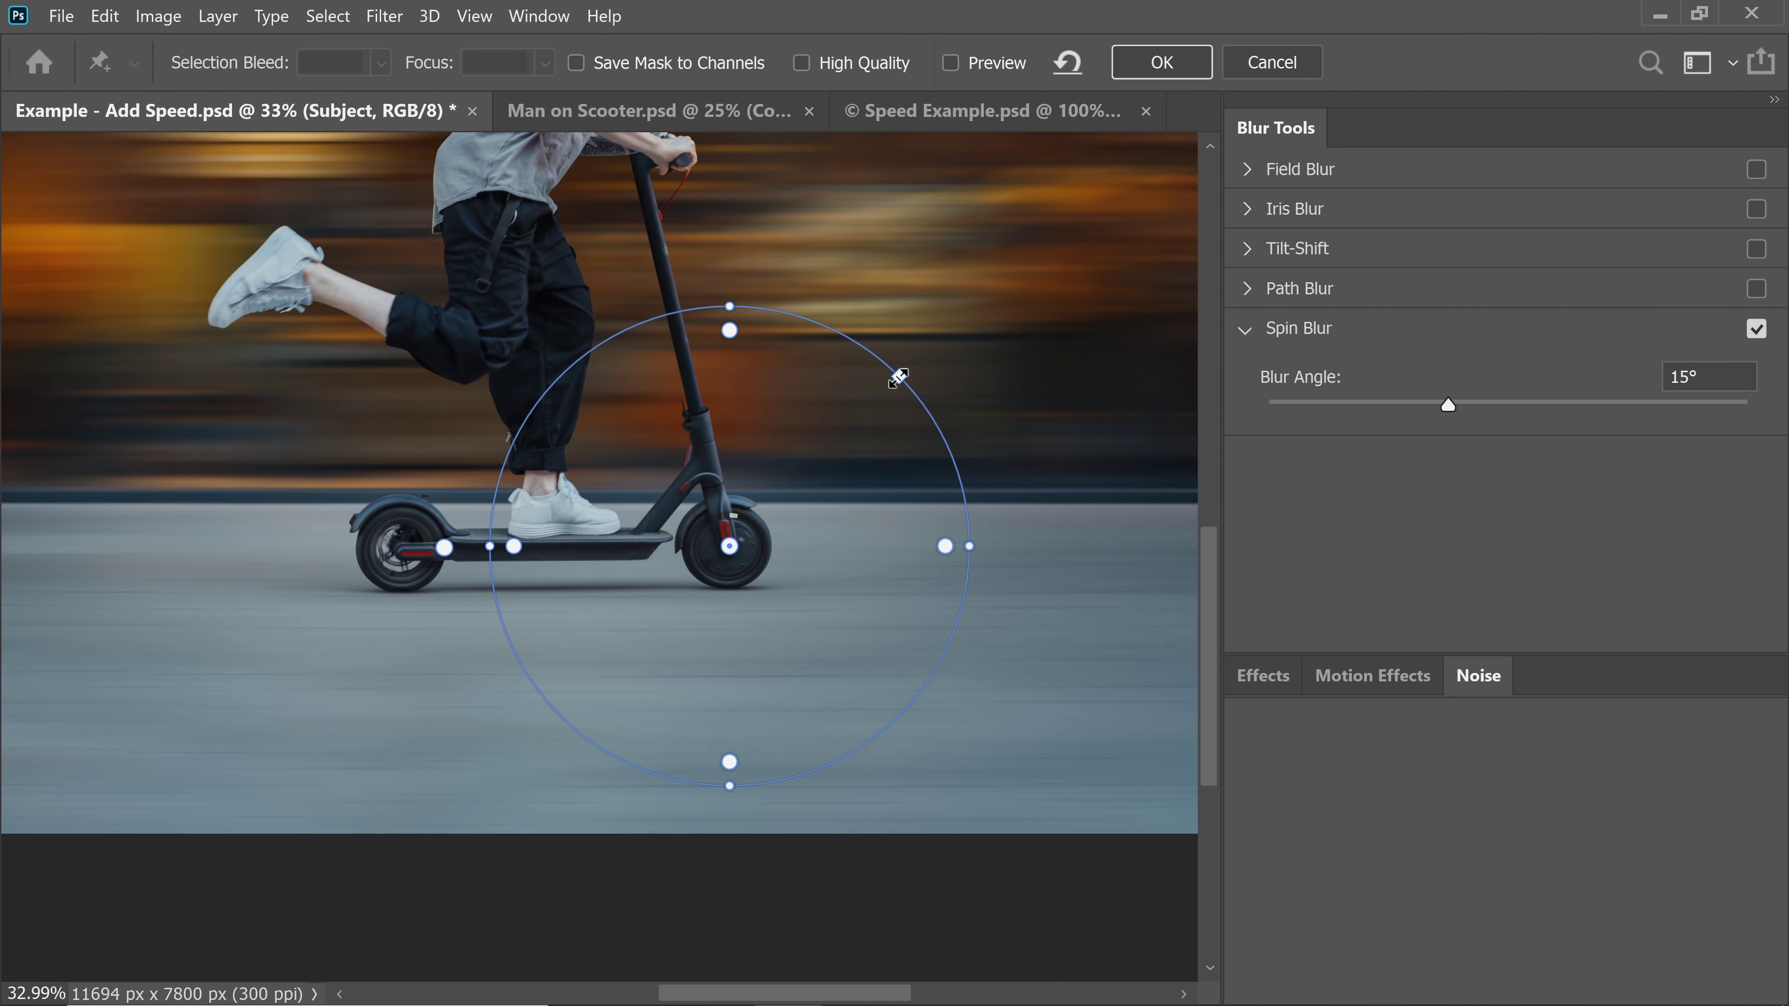
- Shrink and reshape the second spin blur ring to match the front tyre's outline
{"action": "scroll", "coordinate": [755, 544], "scroll_direction": "up", "scroll_amount": 4}
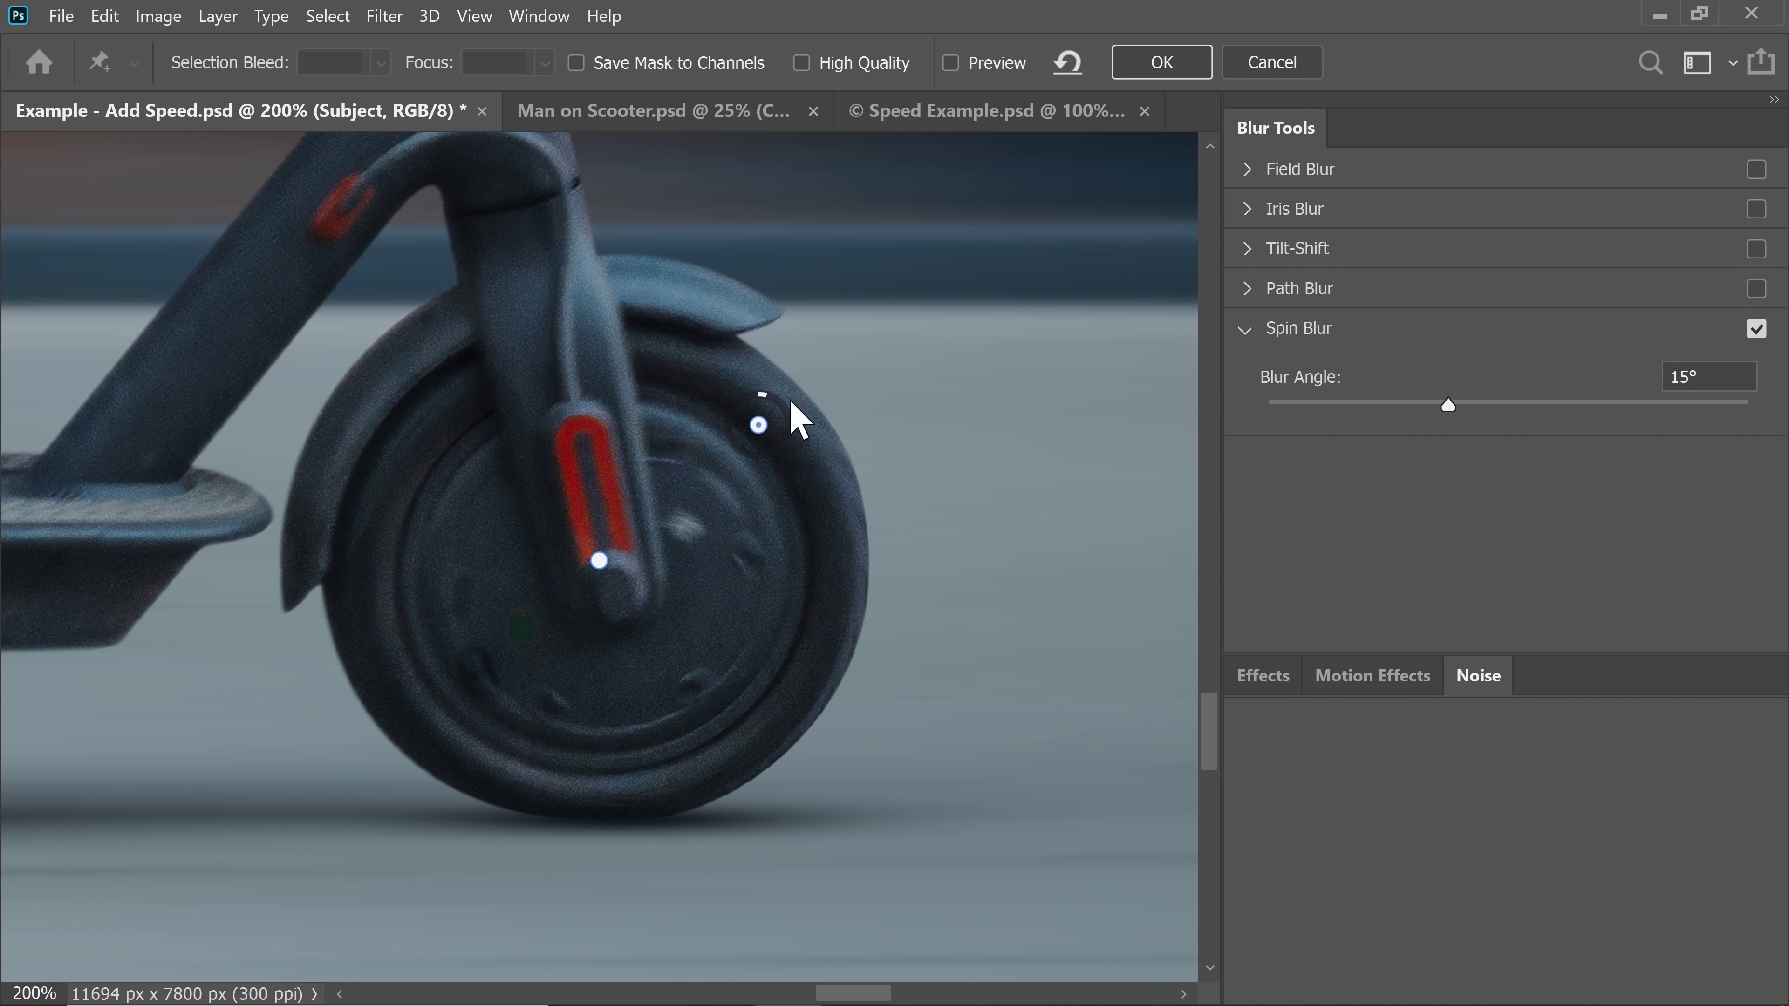
{"action": "key", "text": "ctrl+z"}
{"action": "left_click_drag", "start_coordinate": [599, 561], "coordinate": [597, 564]}
{"action": "left_click_drag", "start_coordinate": [859, 564], "coordinate": [866, 556]}
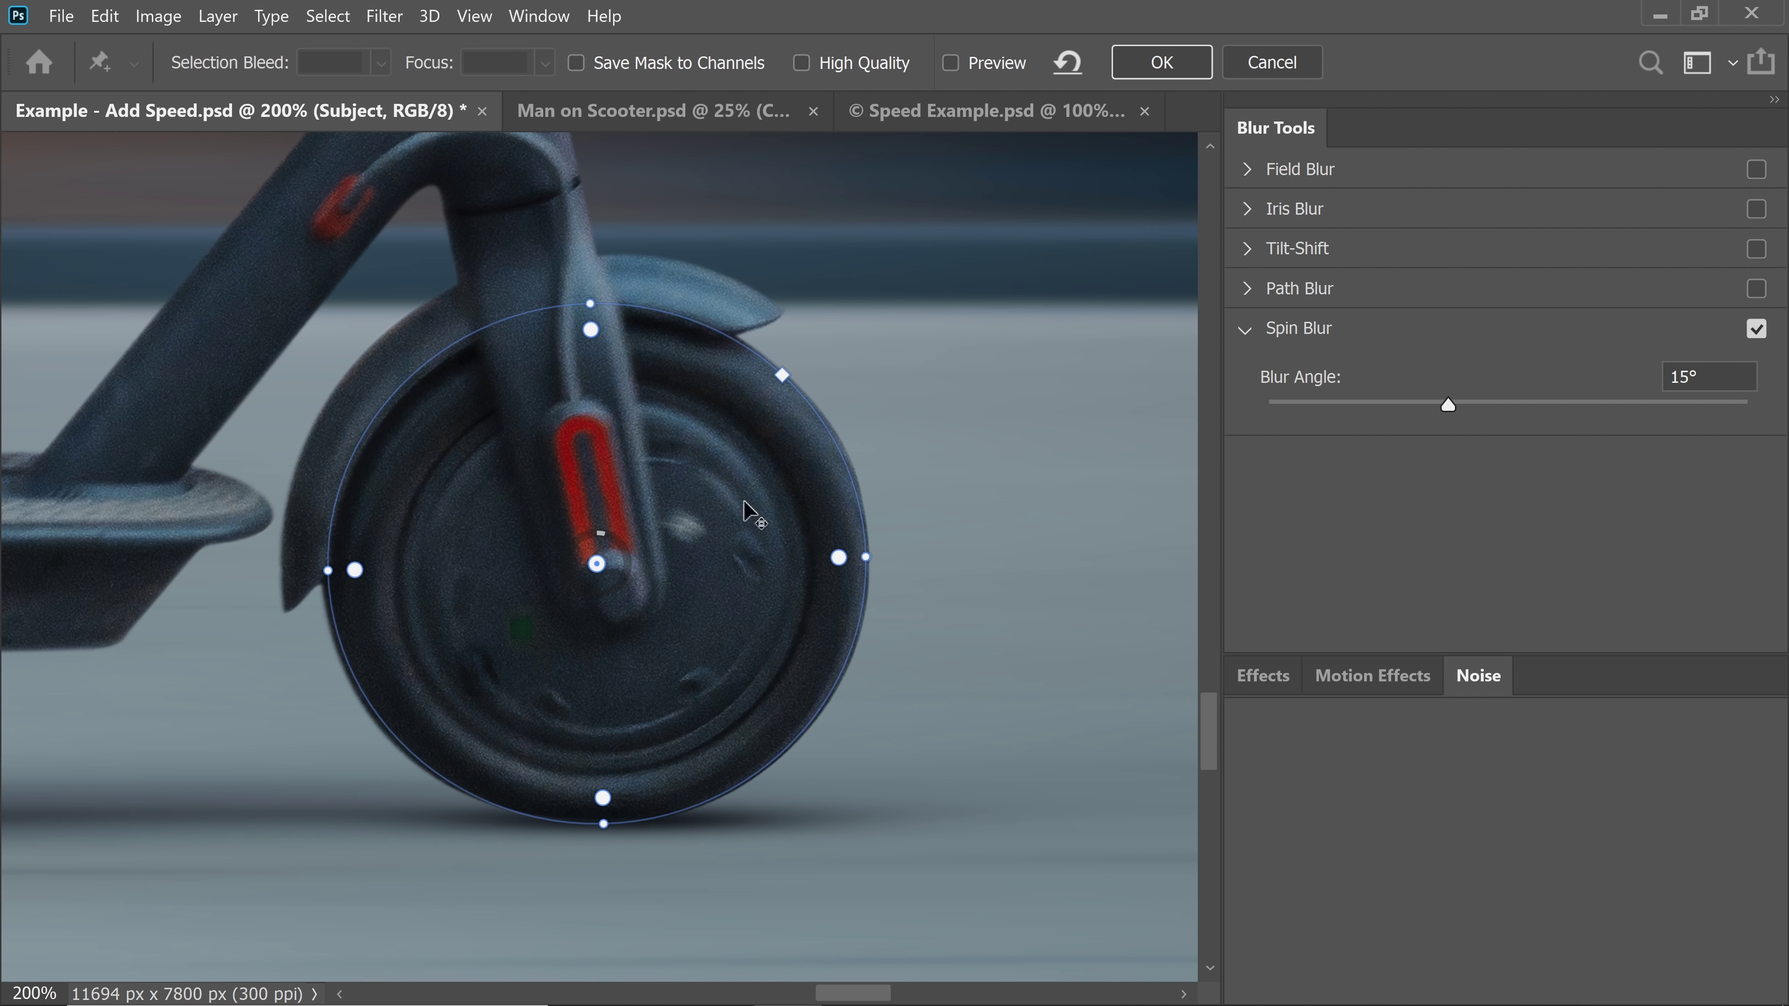
- Set the front wheel's blur angle to 180° and preview the spin blur on both wheels
{"action": "left_click_drag", "start_coordinate": [1448, 405], "coordinate": [1669, 411]}
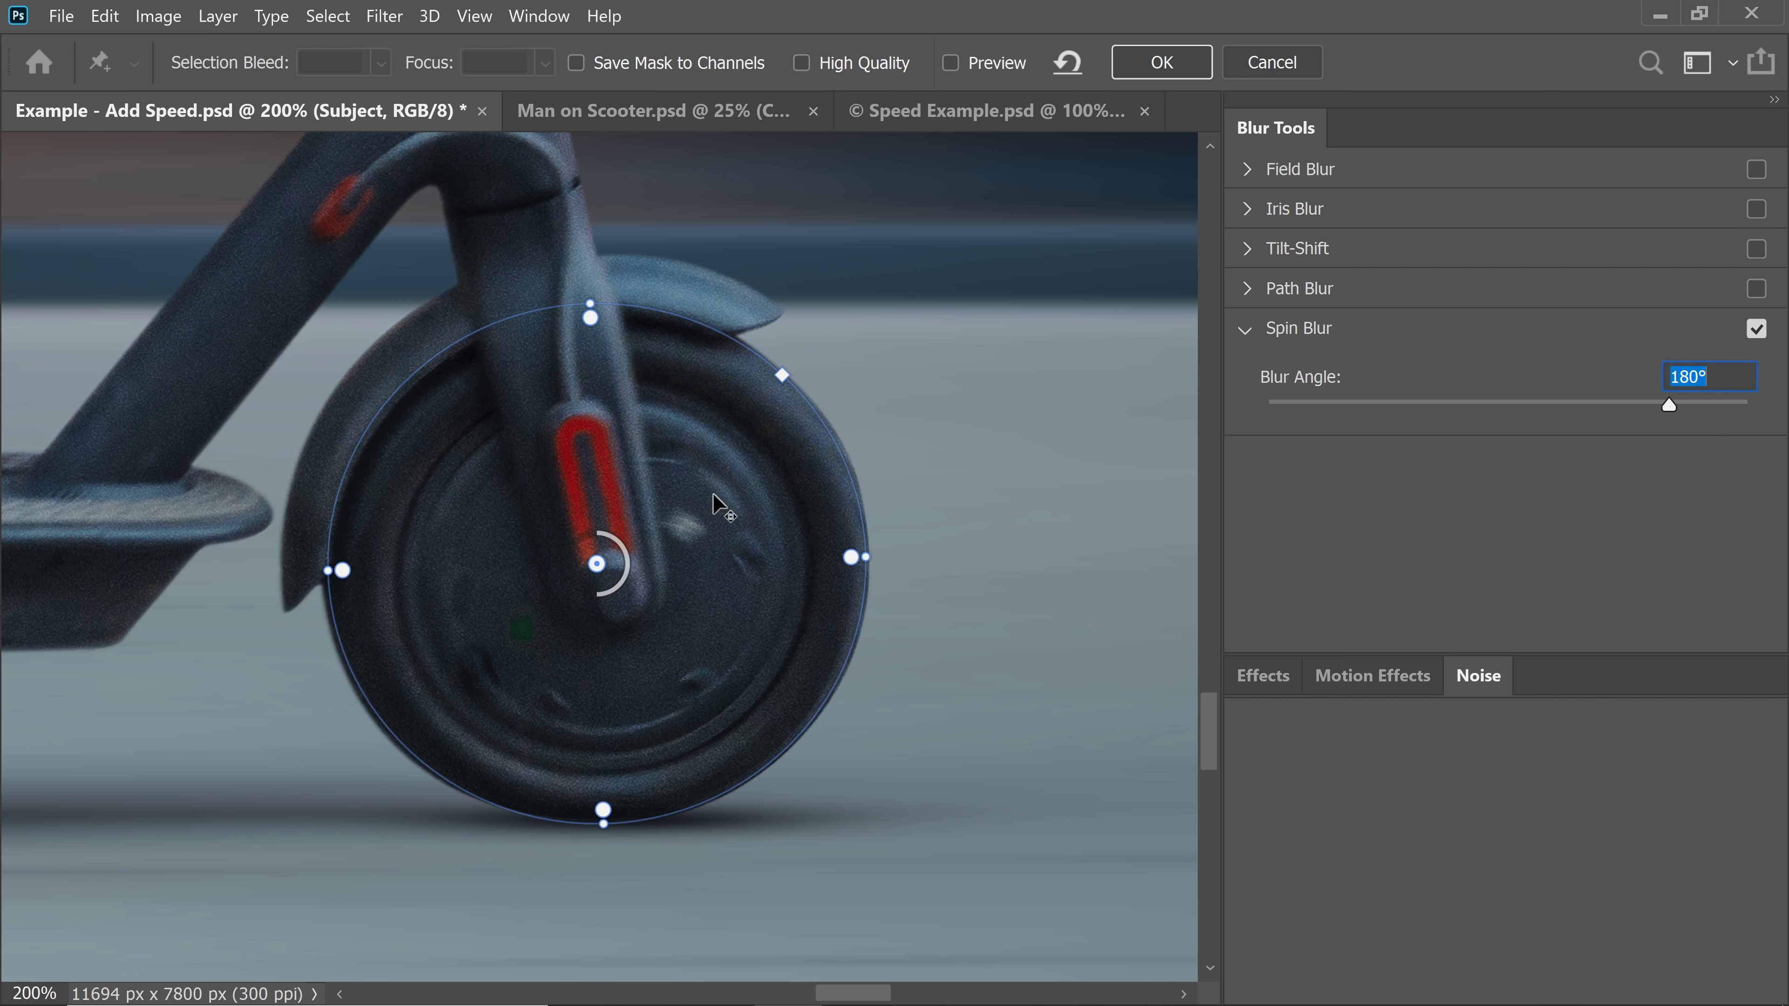
{"action": "key", "text": "ctrl+minus"}
{"action": "key", "text": "ctrl+minus"}
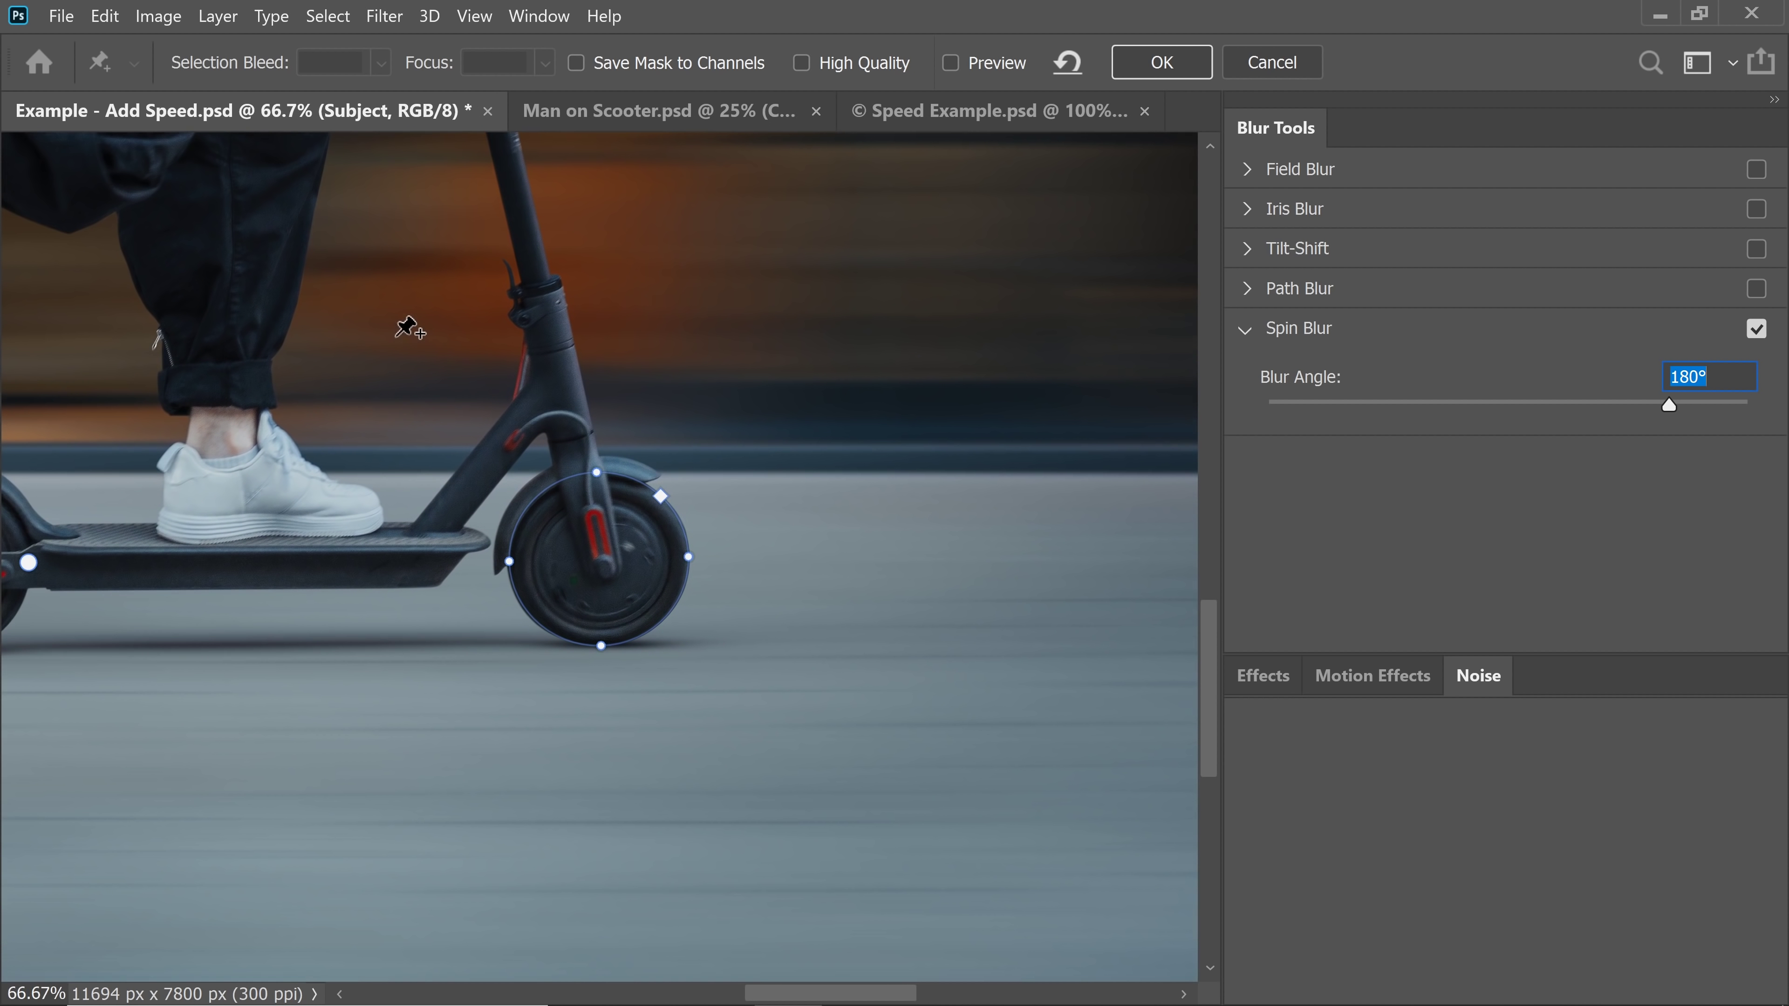
{"action": "left_click_drag", "start_coordinate": [423, 497], "coordinate": [724, 551]}
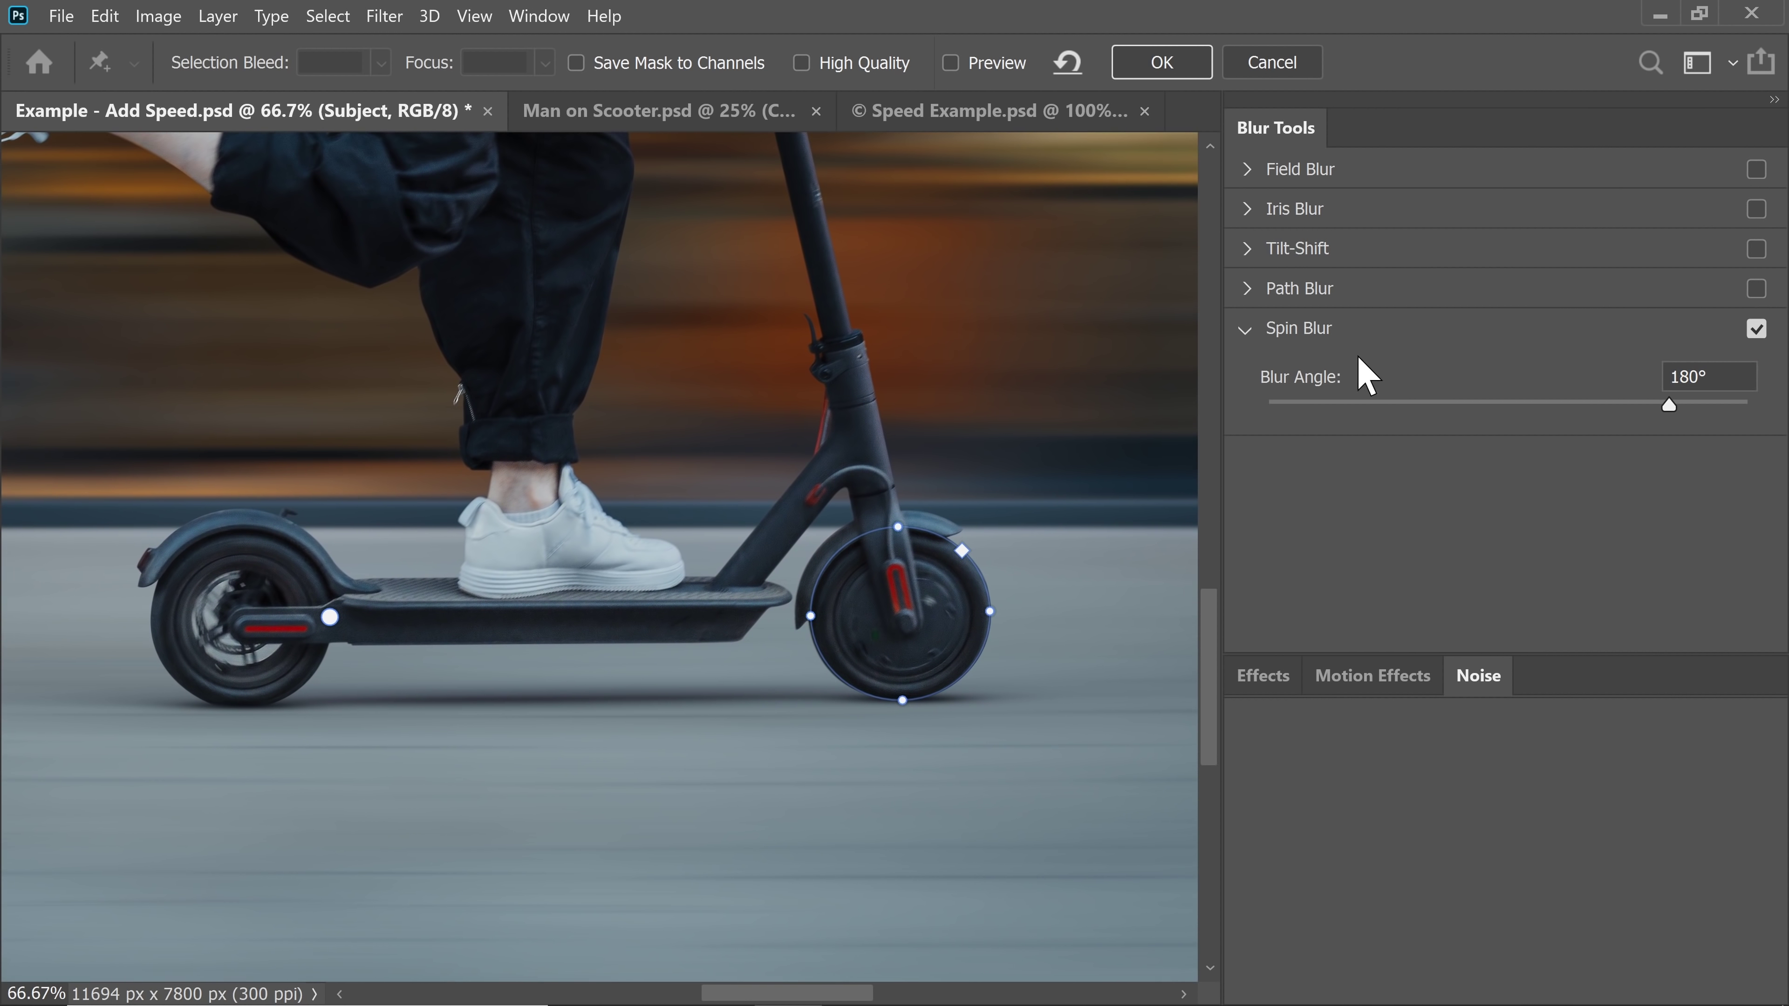
{"action": "left_click", "coordinate": [959, 63]}
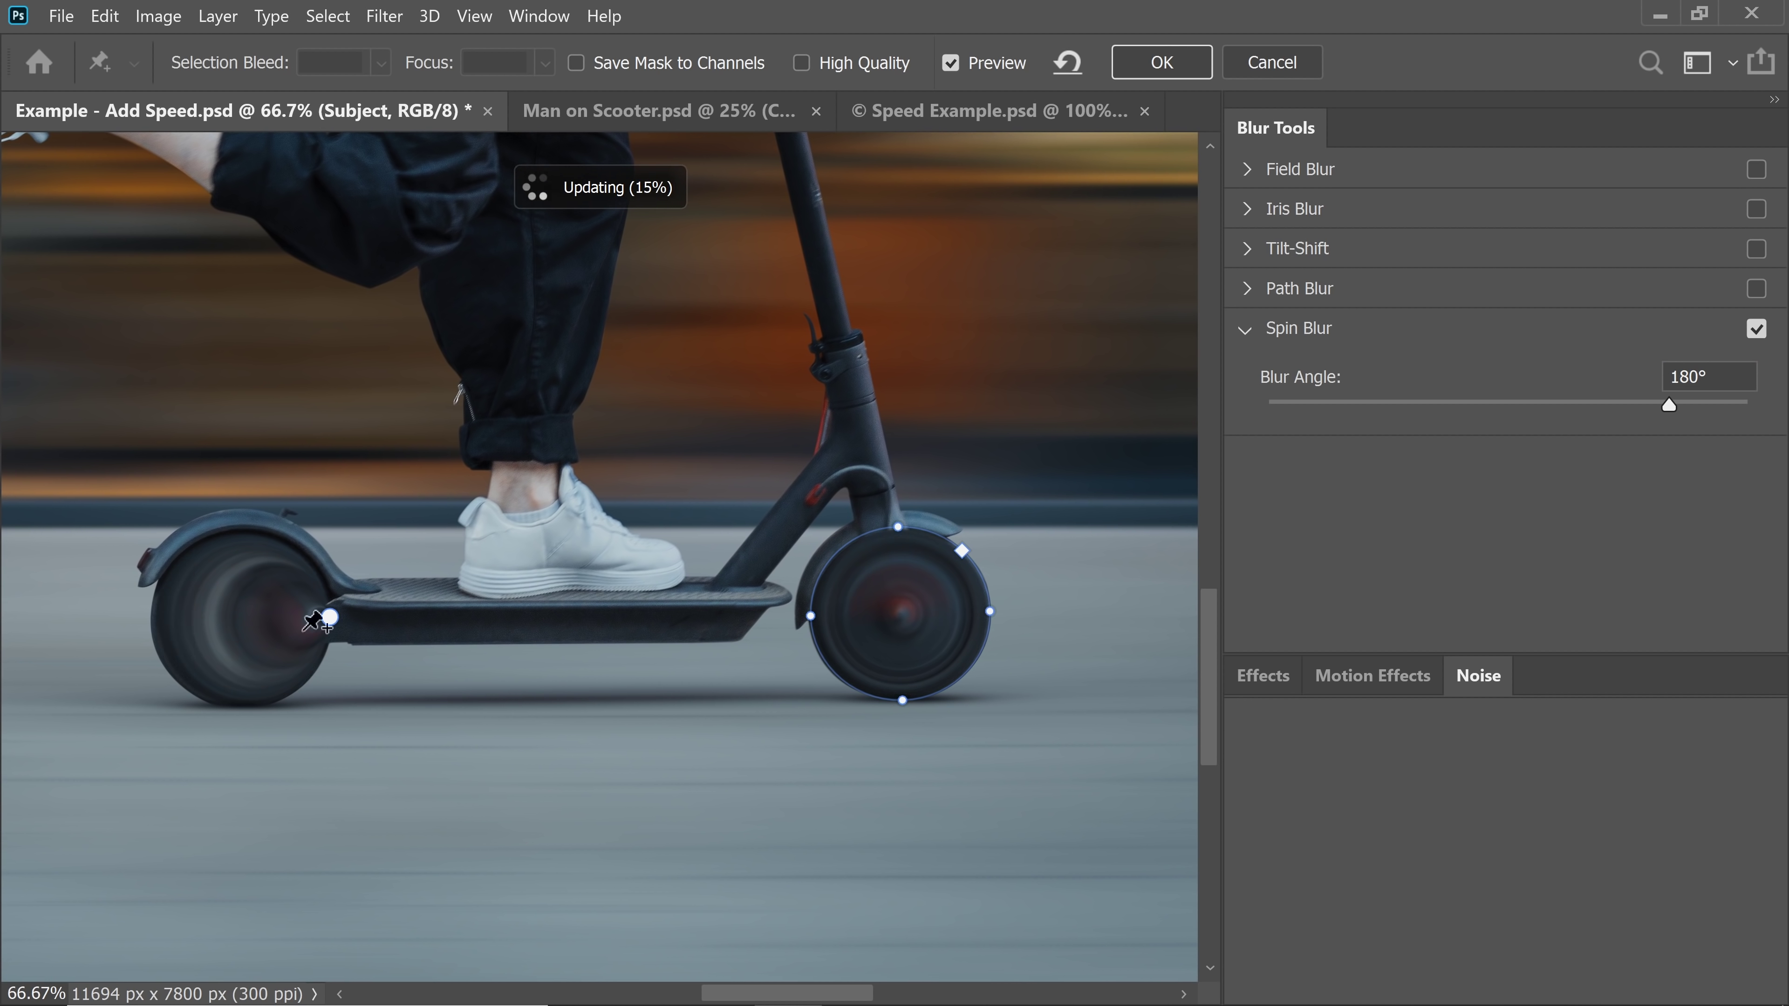
- Shift the rotation centres of both spin blurs onto the wheel axles while keeping their rings in place, and preview the front wheel
{"action": "left_click", "coordinate": [955, 66]}
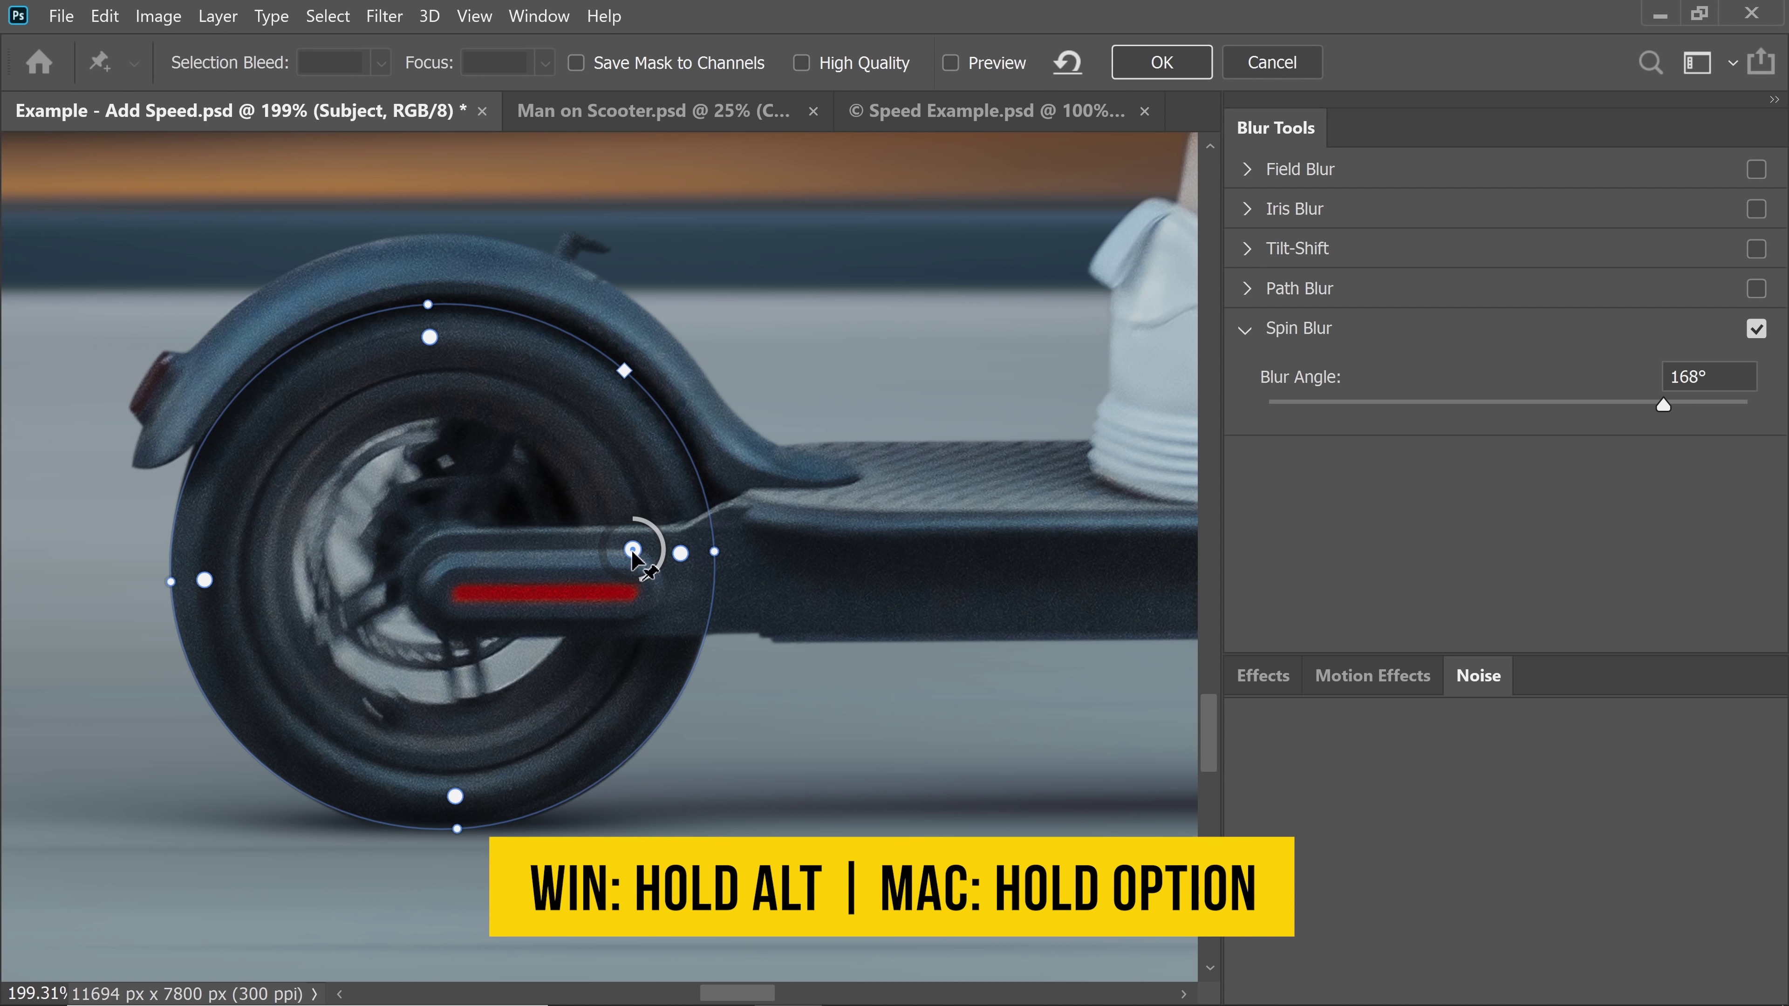
{"action": "left_click_drag", "start_coordinate": [635, 555], "coordinate": [446, 570]}
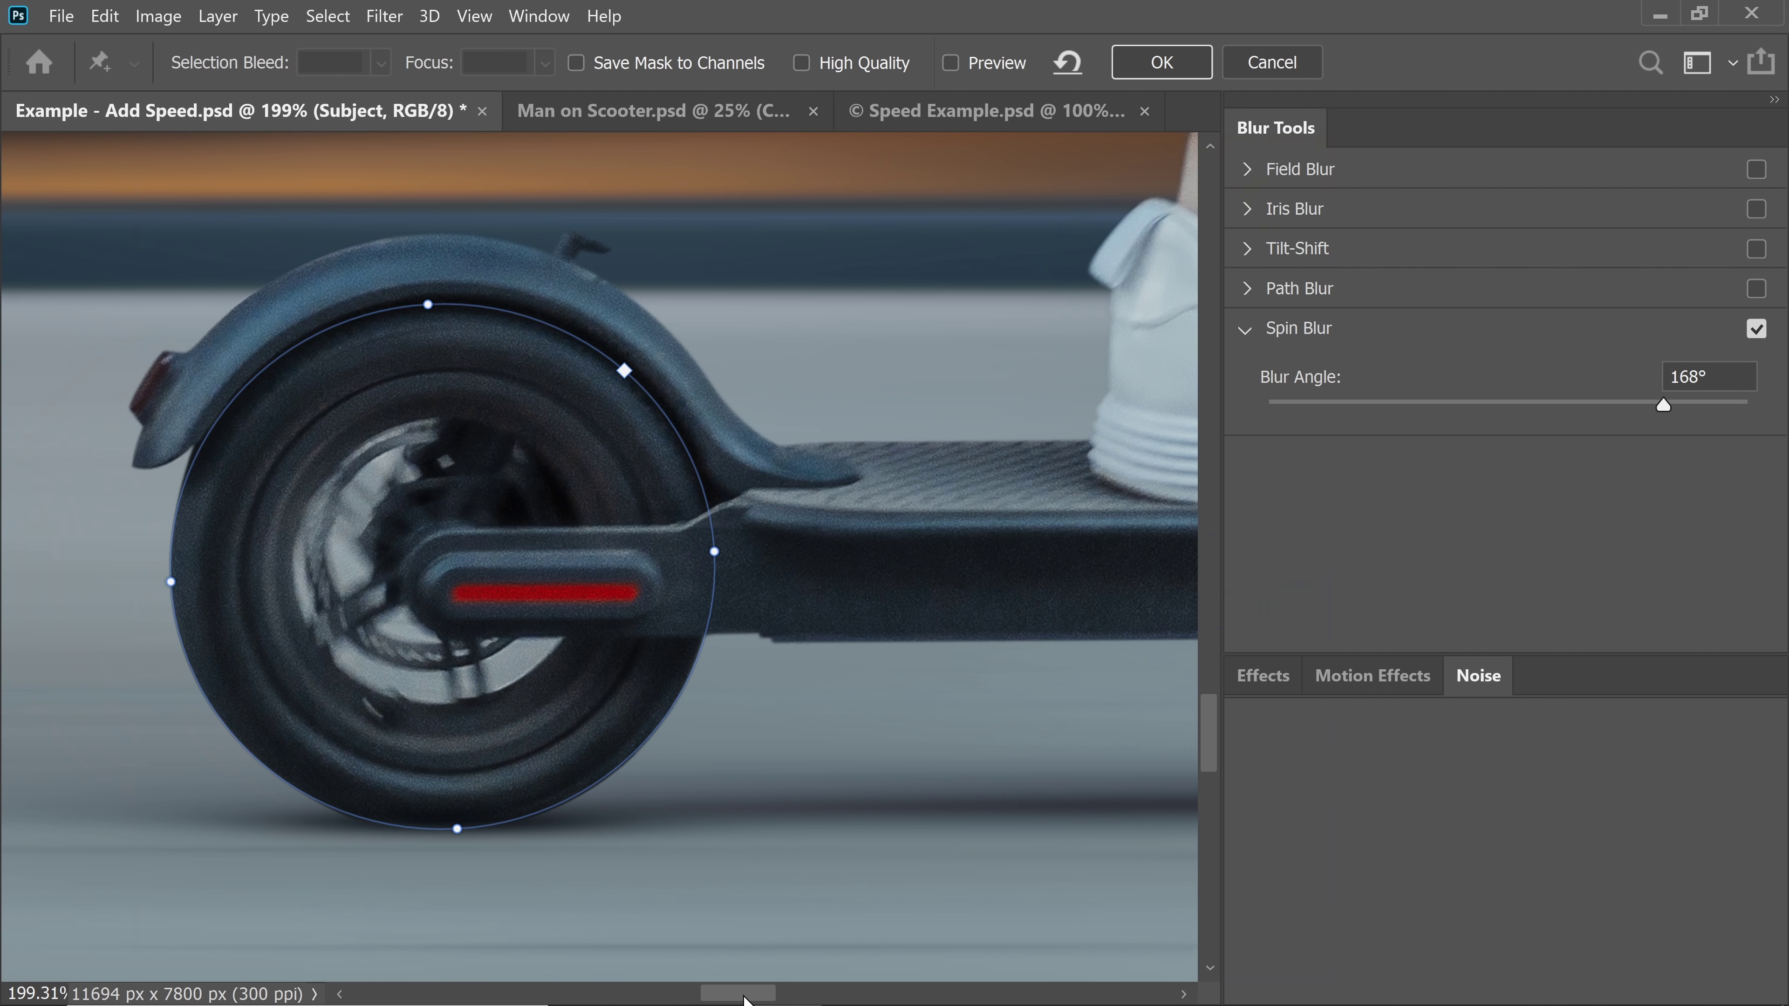
{"action": "left_click_drag", "start_coordinate": [744, 997], "coordinate": [872, 943]}
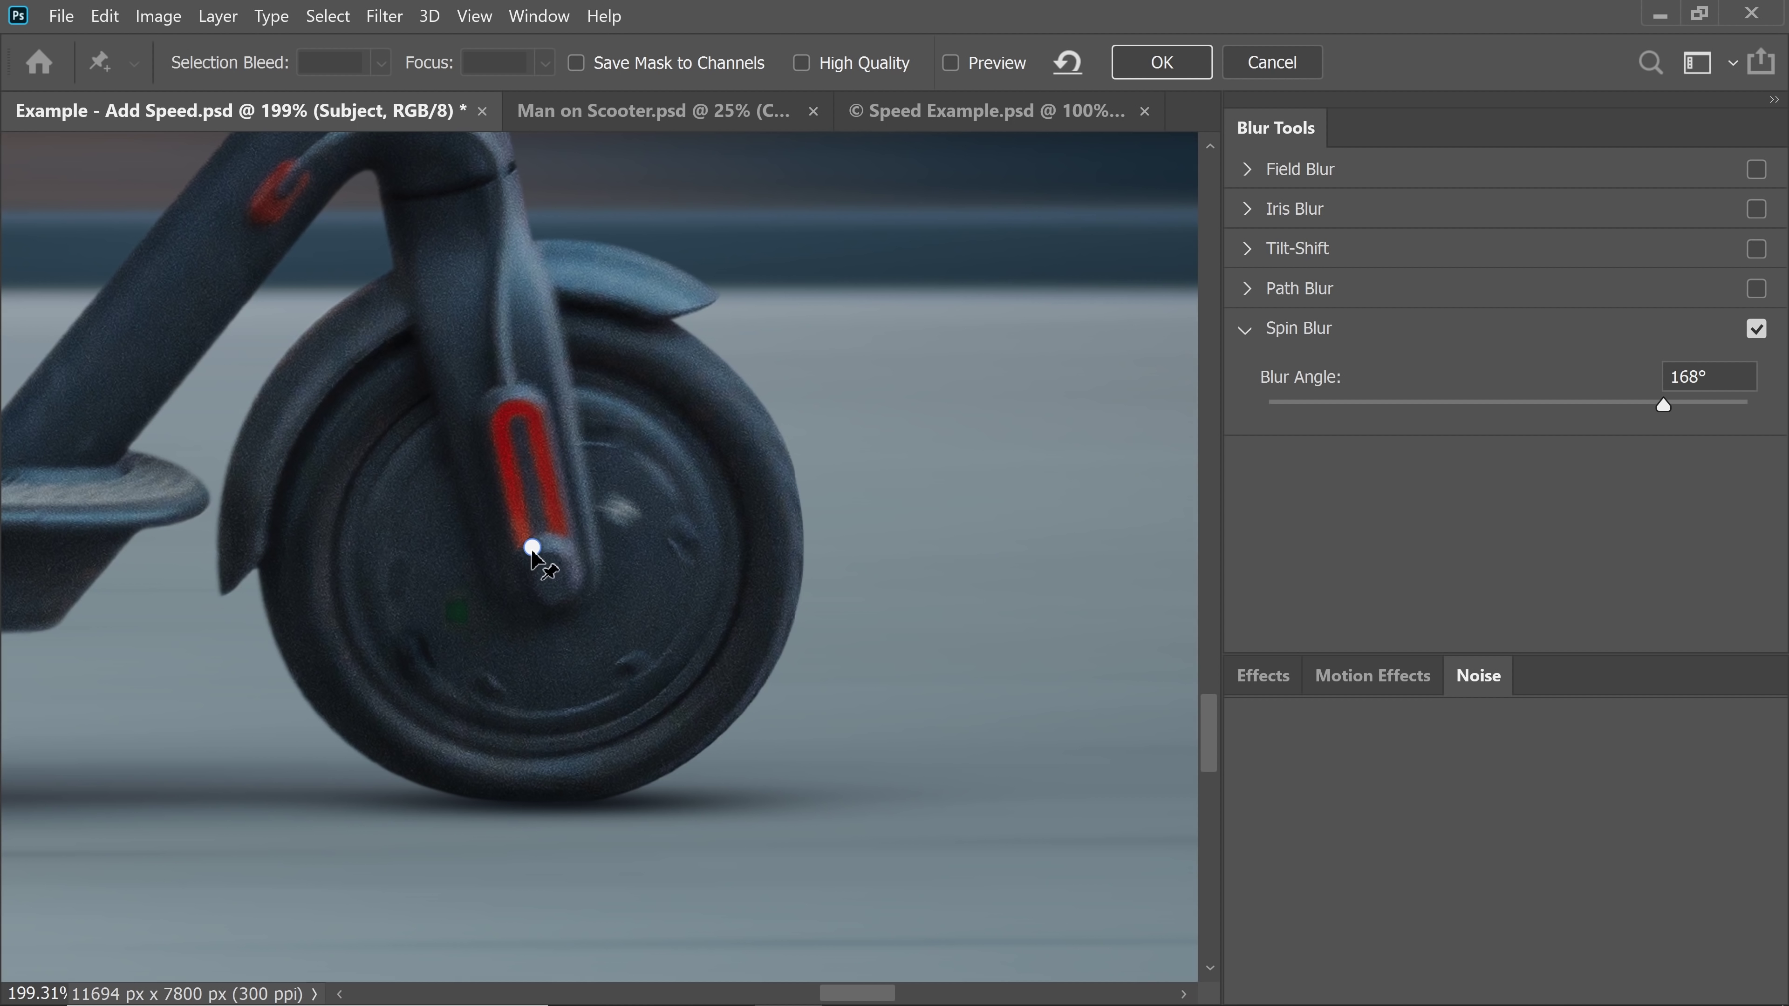
{"action": "left_click", "coordinate": [532, 548]}
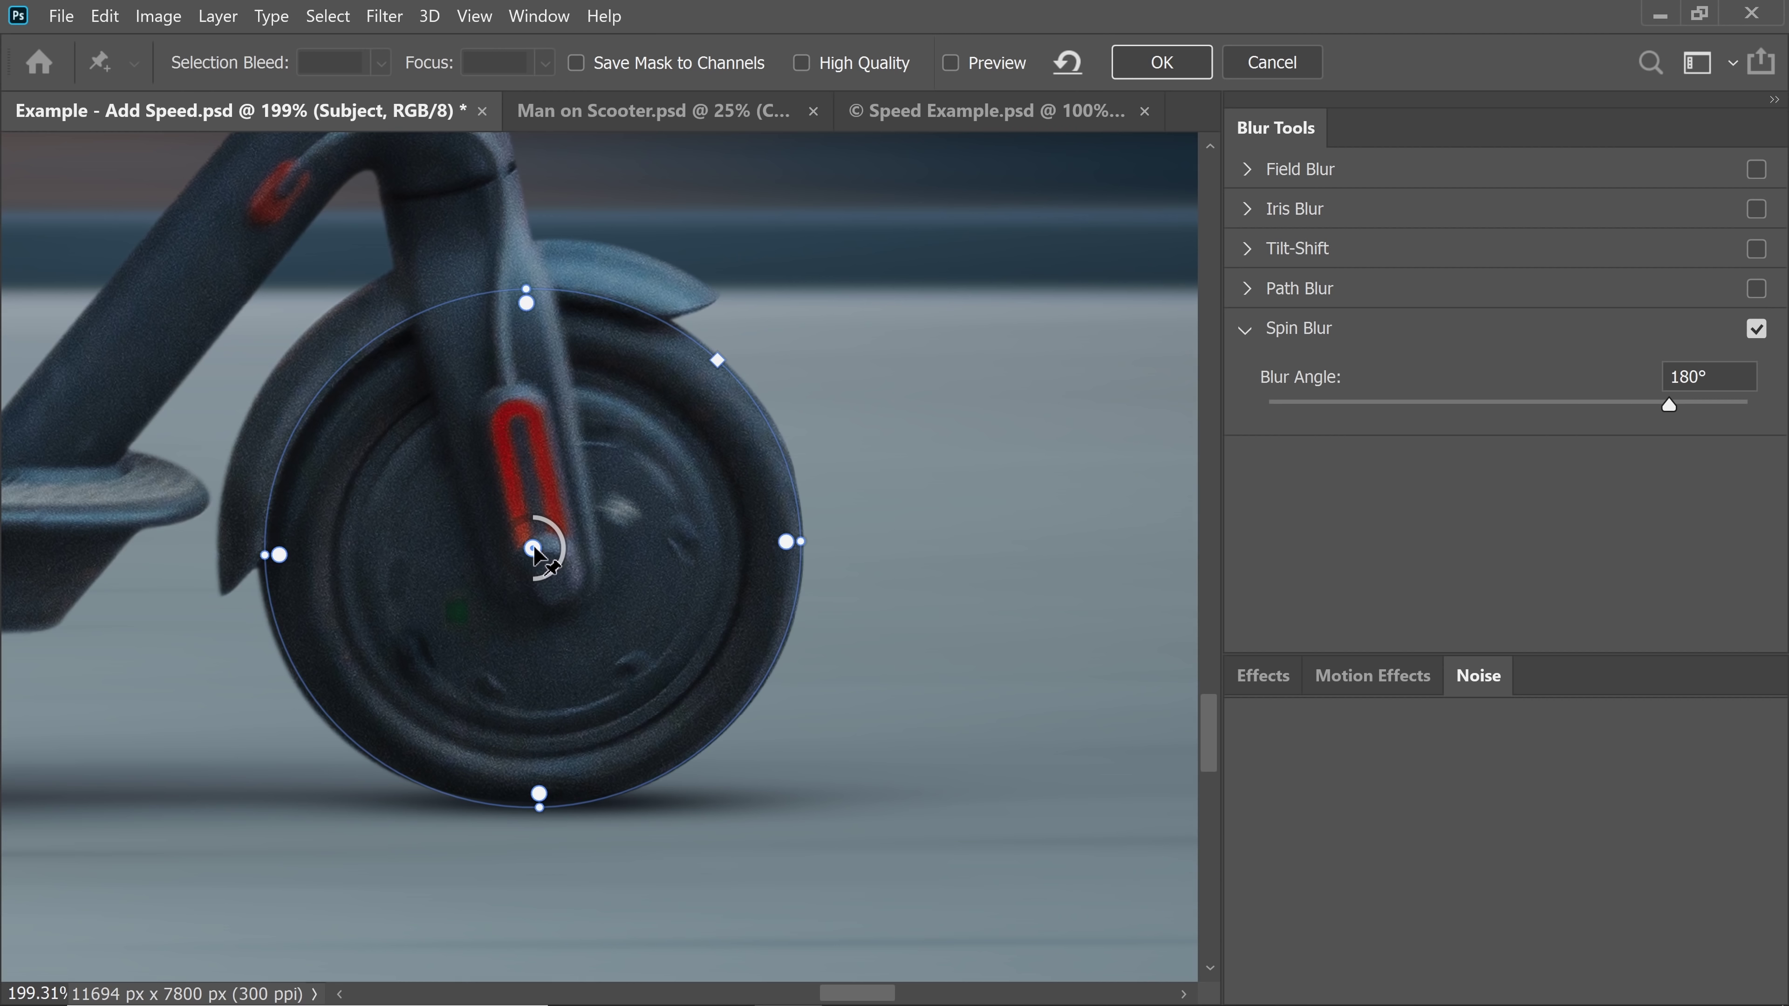
{"action": "left_click_drag", "start_coordinate": [533, 550], "coordinate": [552, 575]}
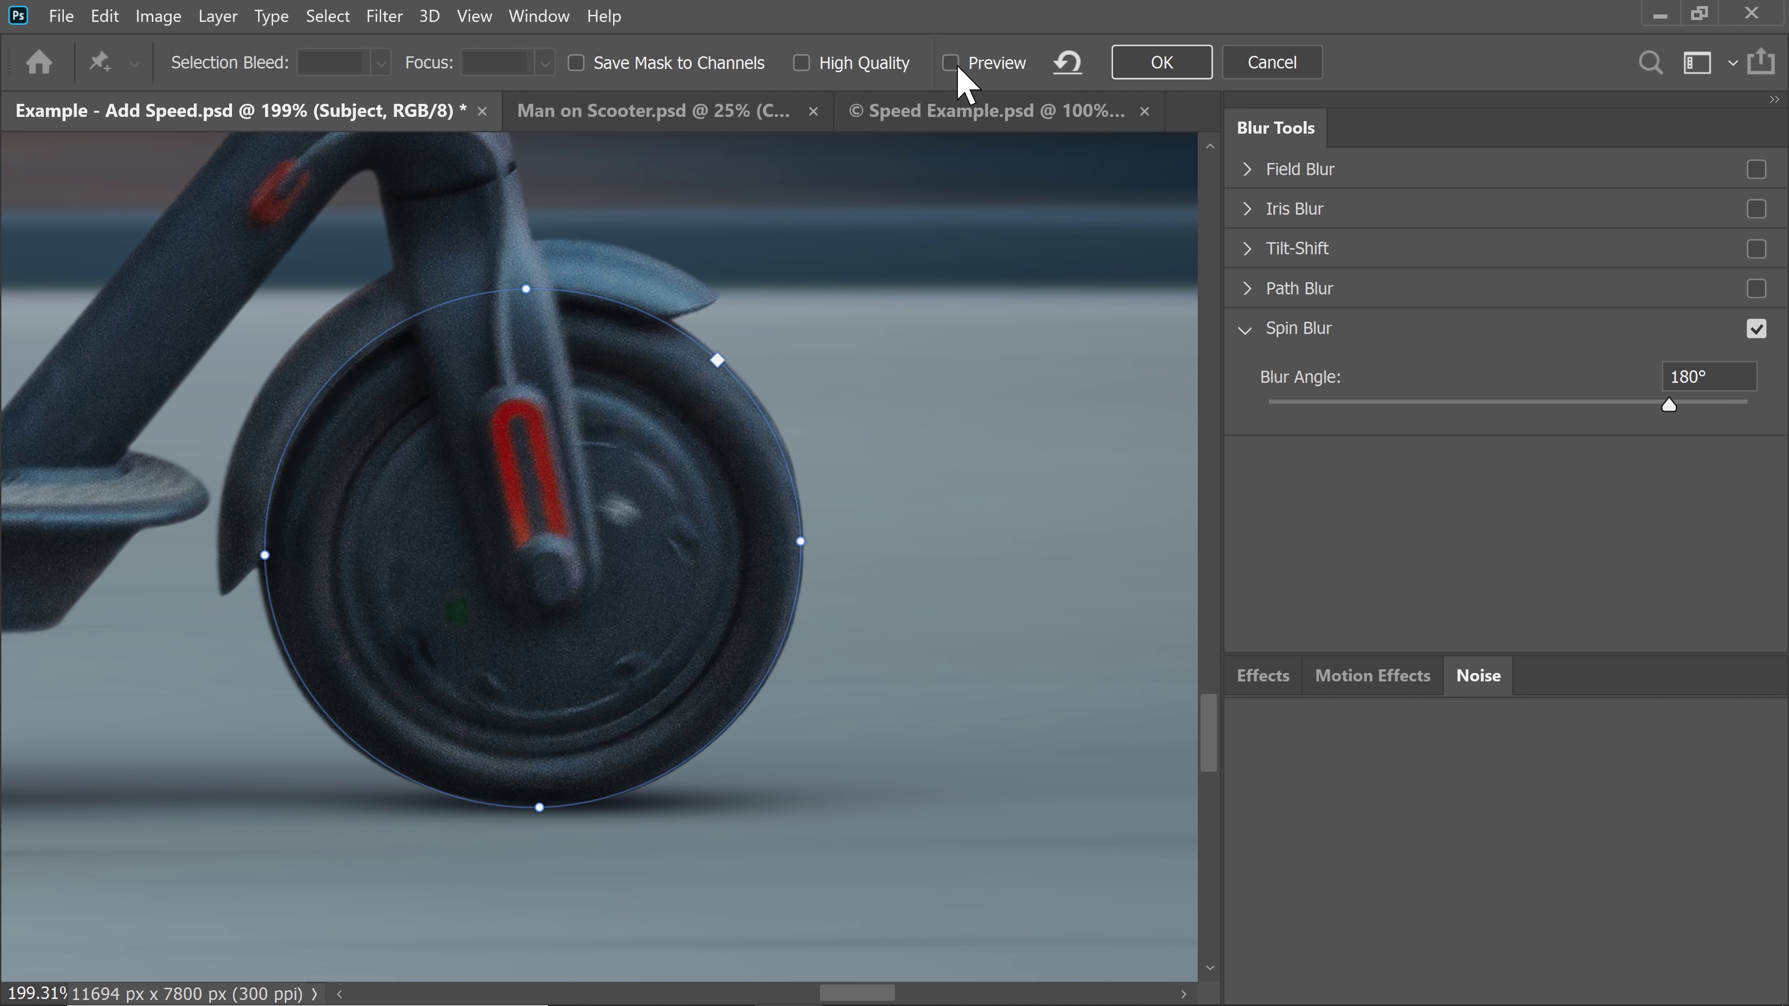
{"action": "key", "text": "p"}
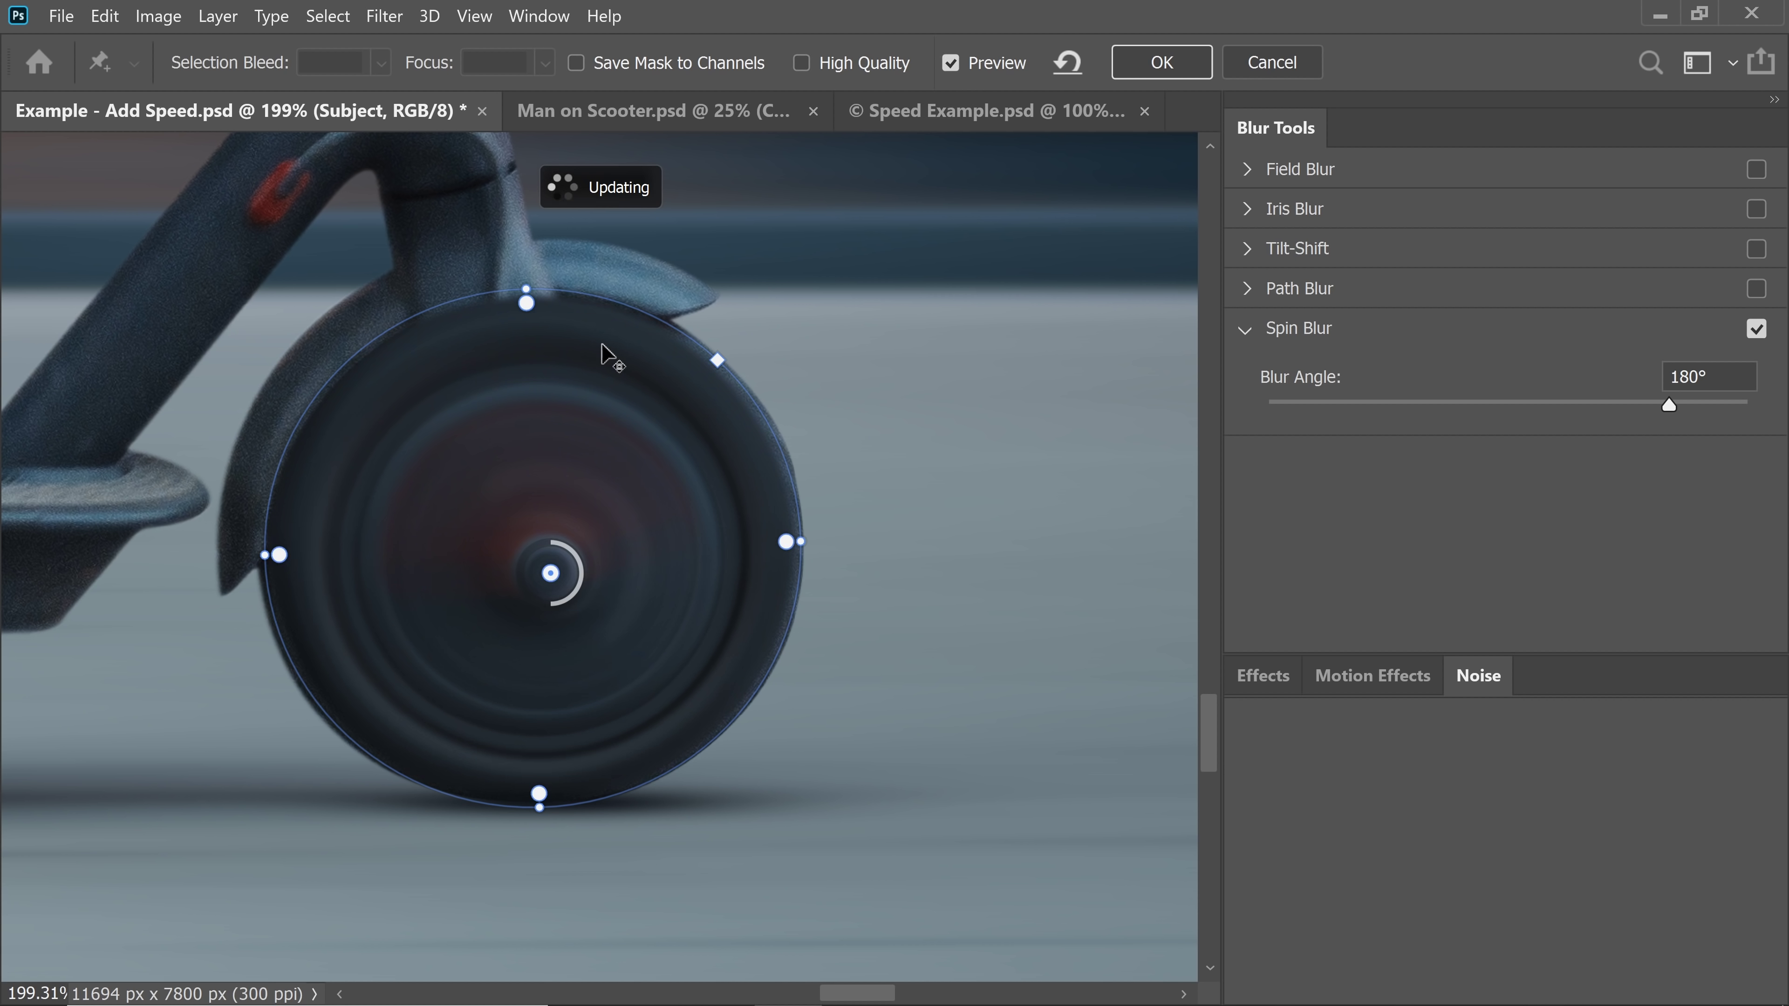
- Set the rear wheel's spin blur angle to 130° and open the front wheel's blur angle for editing
{"action": "key", "text": "ctrl+minus"}
{"action": "key", "text": "ctrl+minus"}
{"action": "key", "text": "ctrl+minus"}
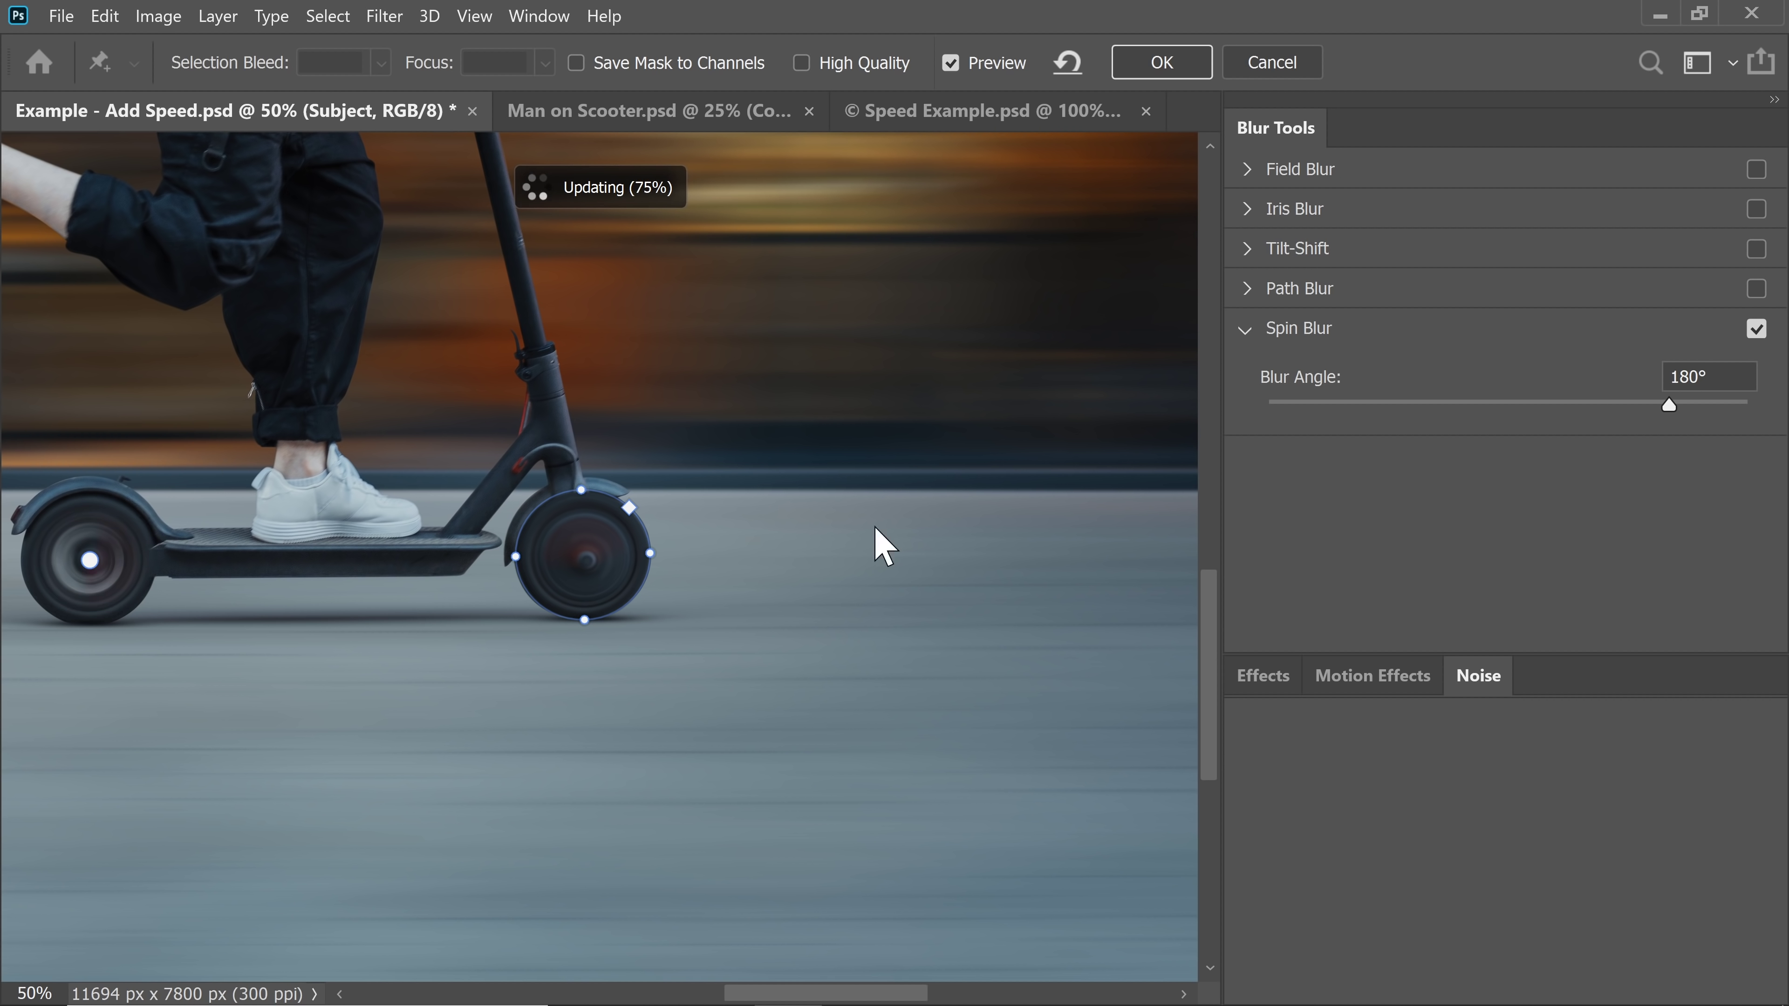
{"action": "left_click", "coordinate": [90, 562]}
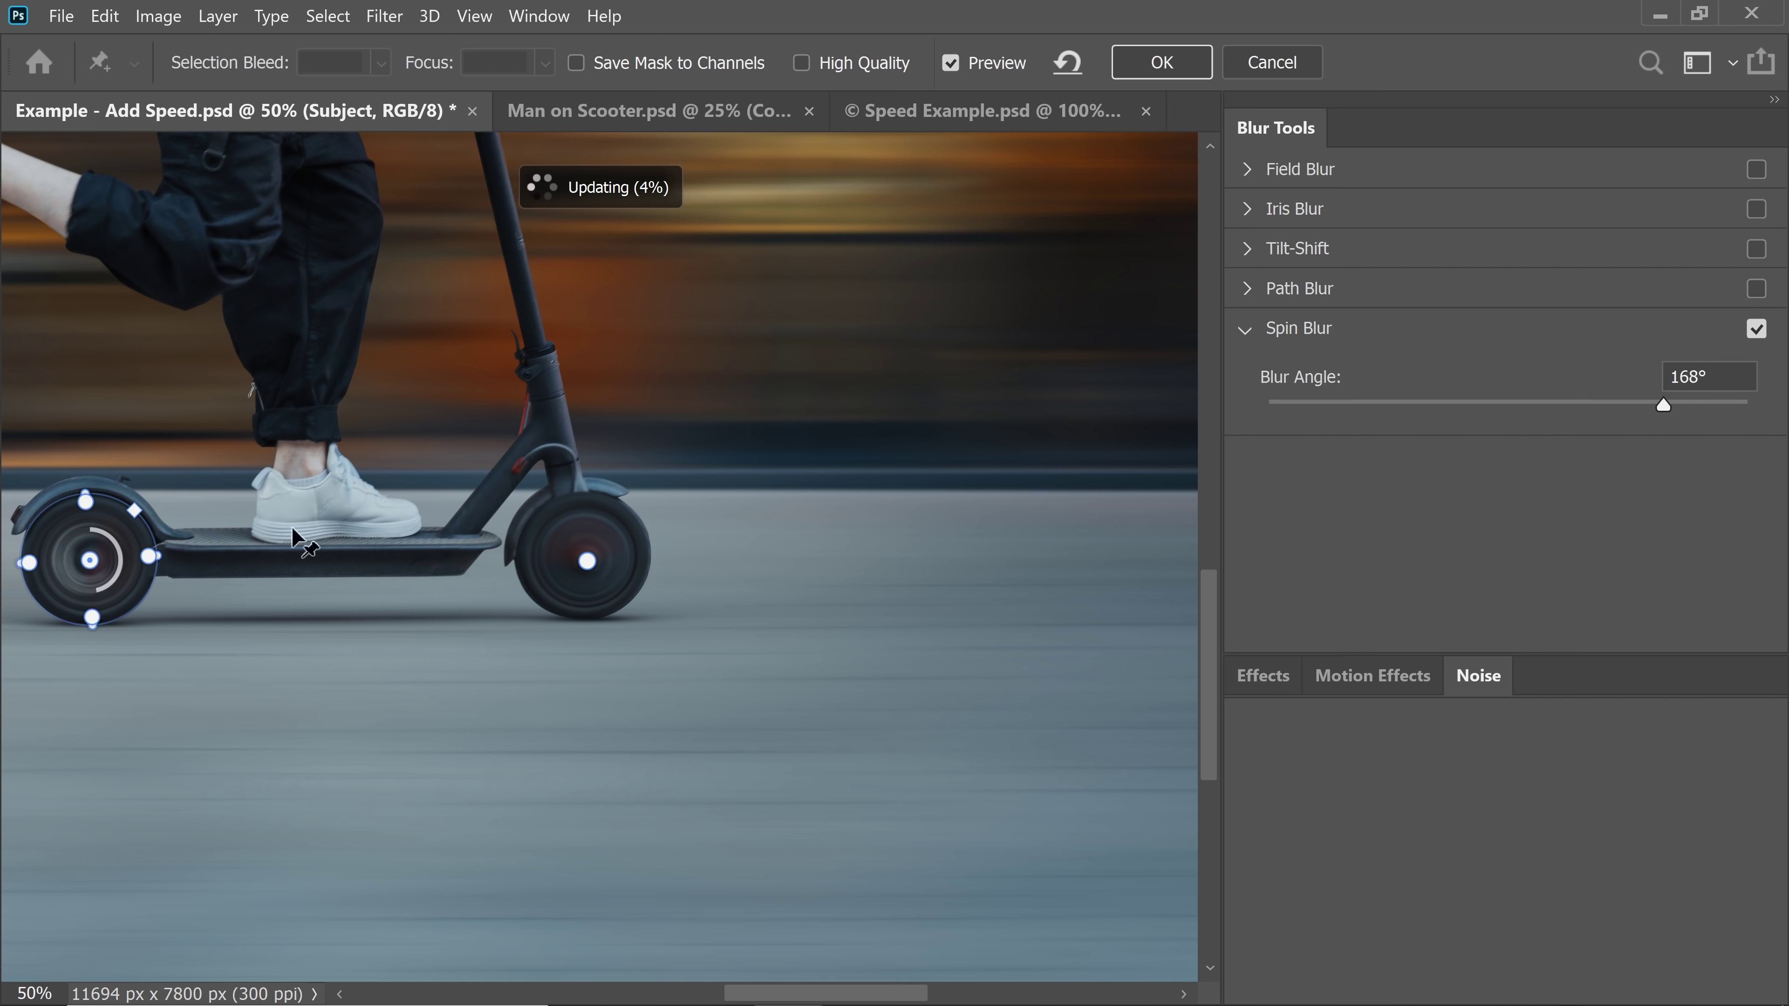
{"action": "left_click", "coordinate": [1557, 407]}
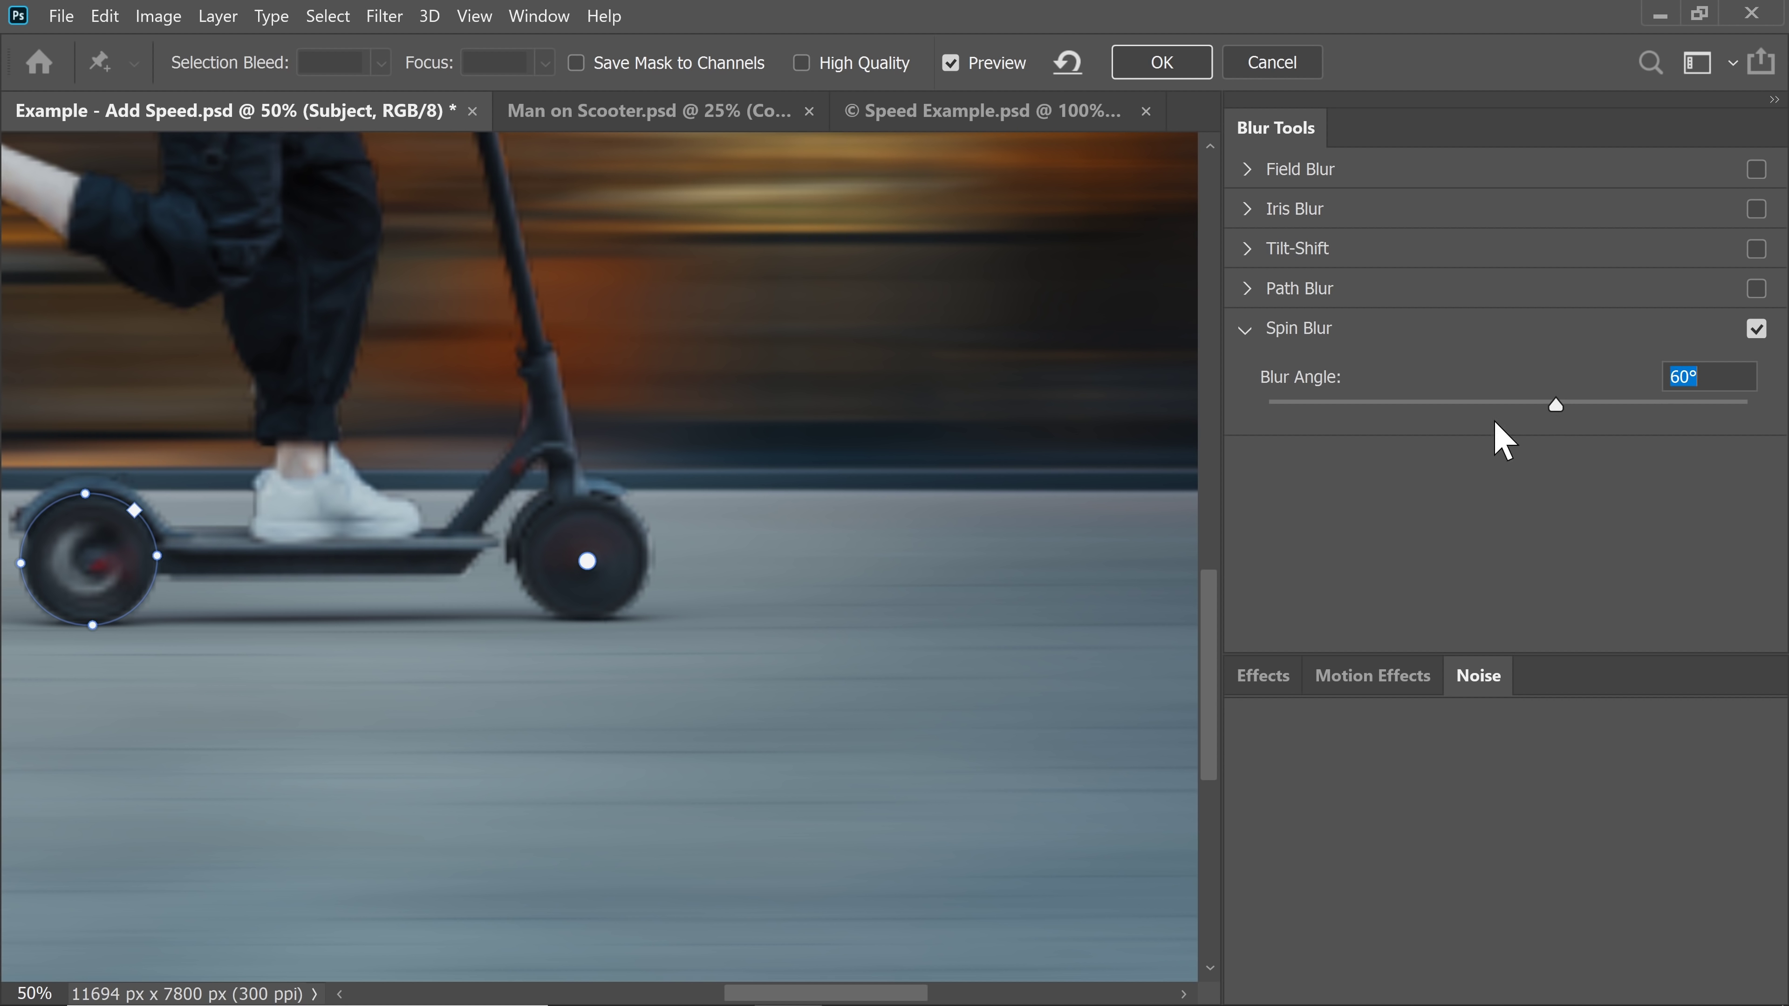
{"action": "type", "text": "130"}
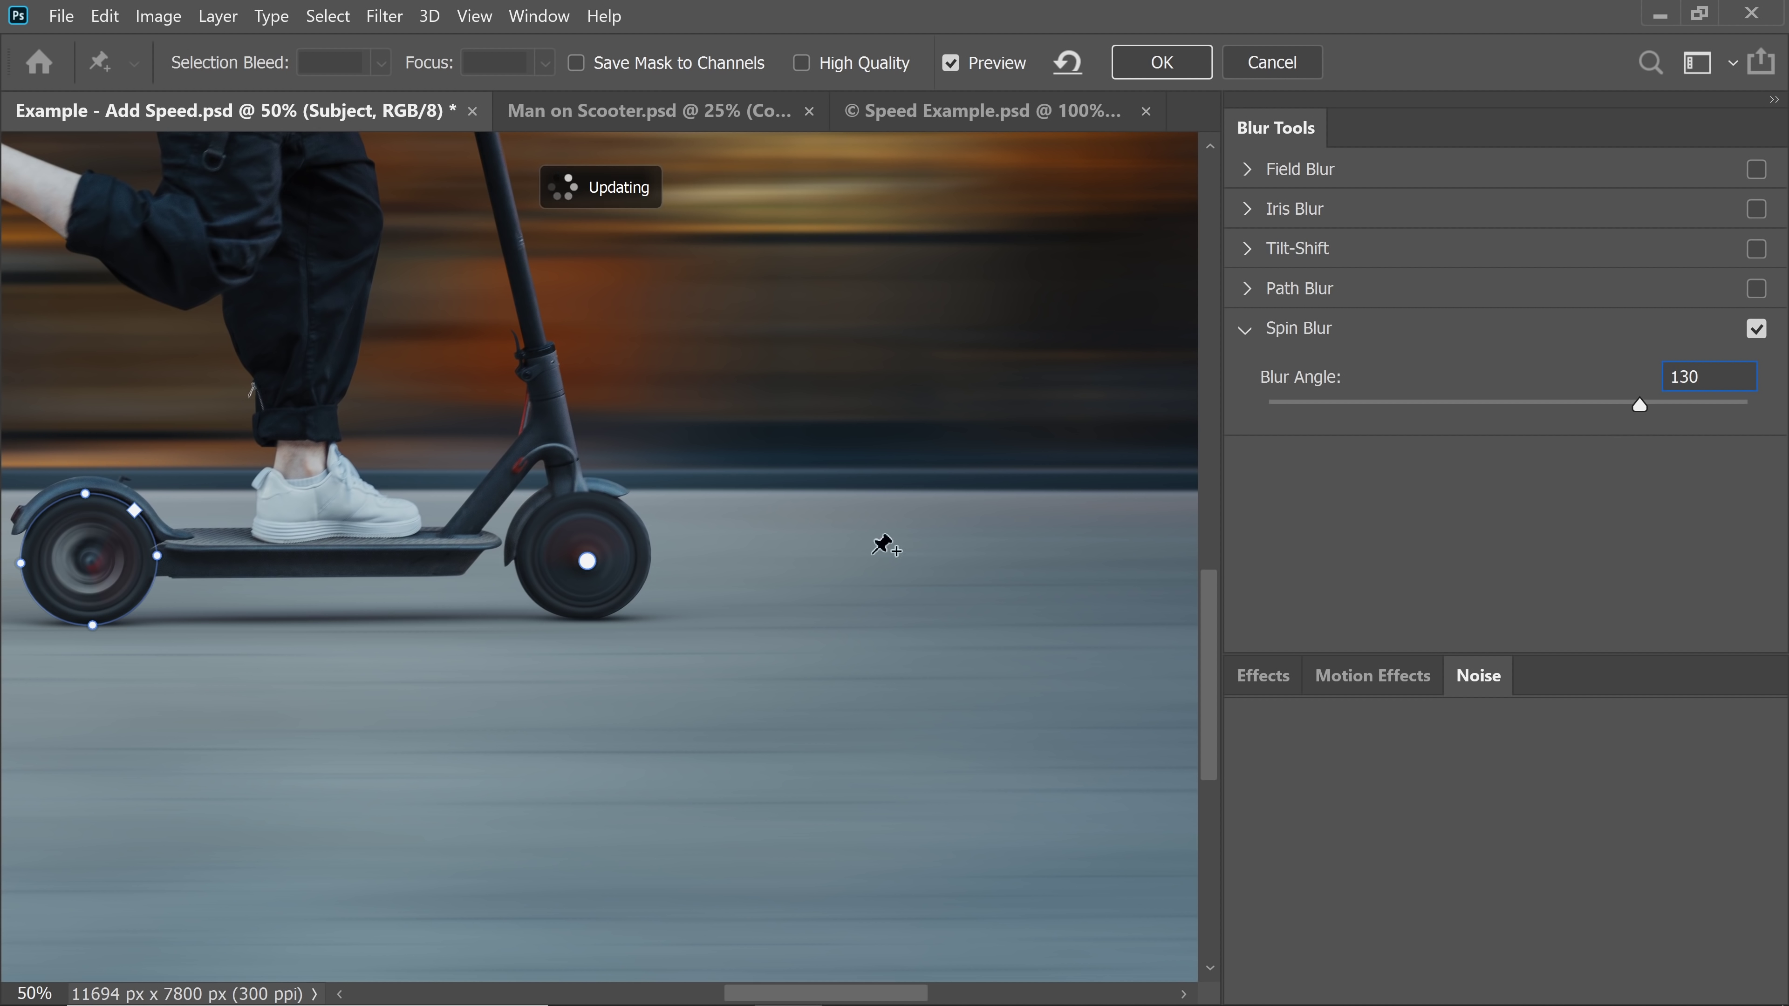
{"action": "left_click", "coordinate": [586, 563]}
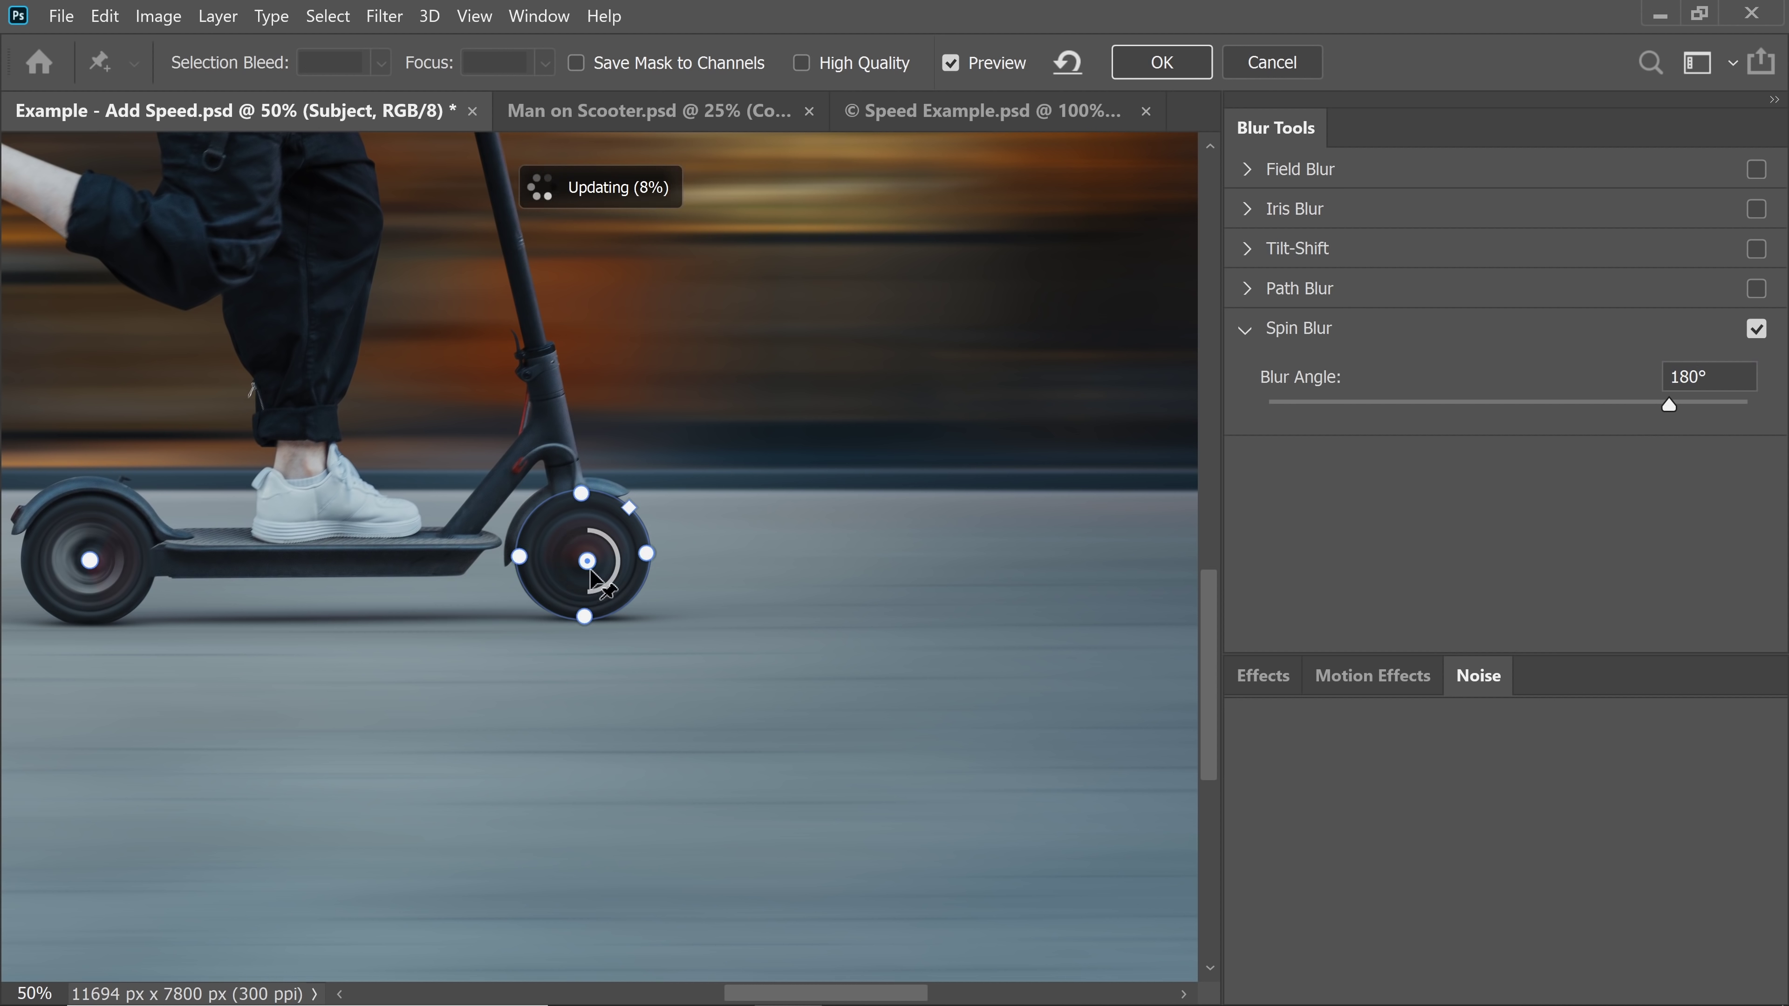
{"action": "left_click_drag", "start_coordinate": [1718, 377], "coordinate": [1397, 373]}
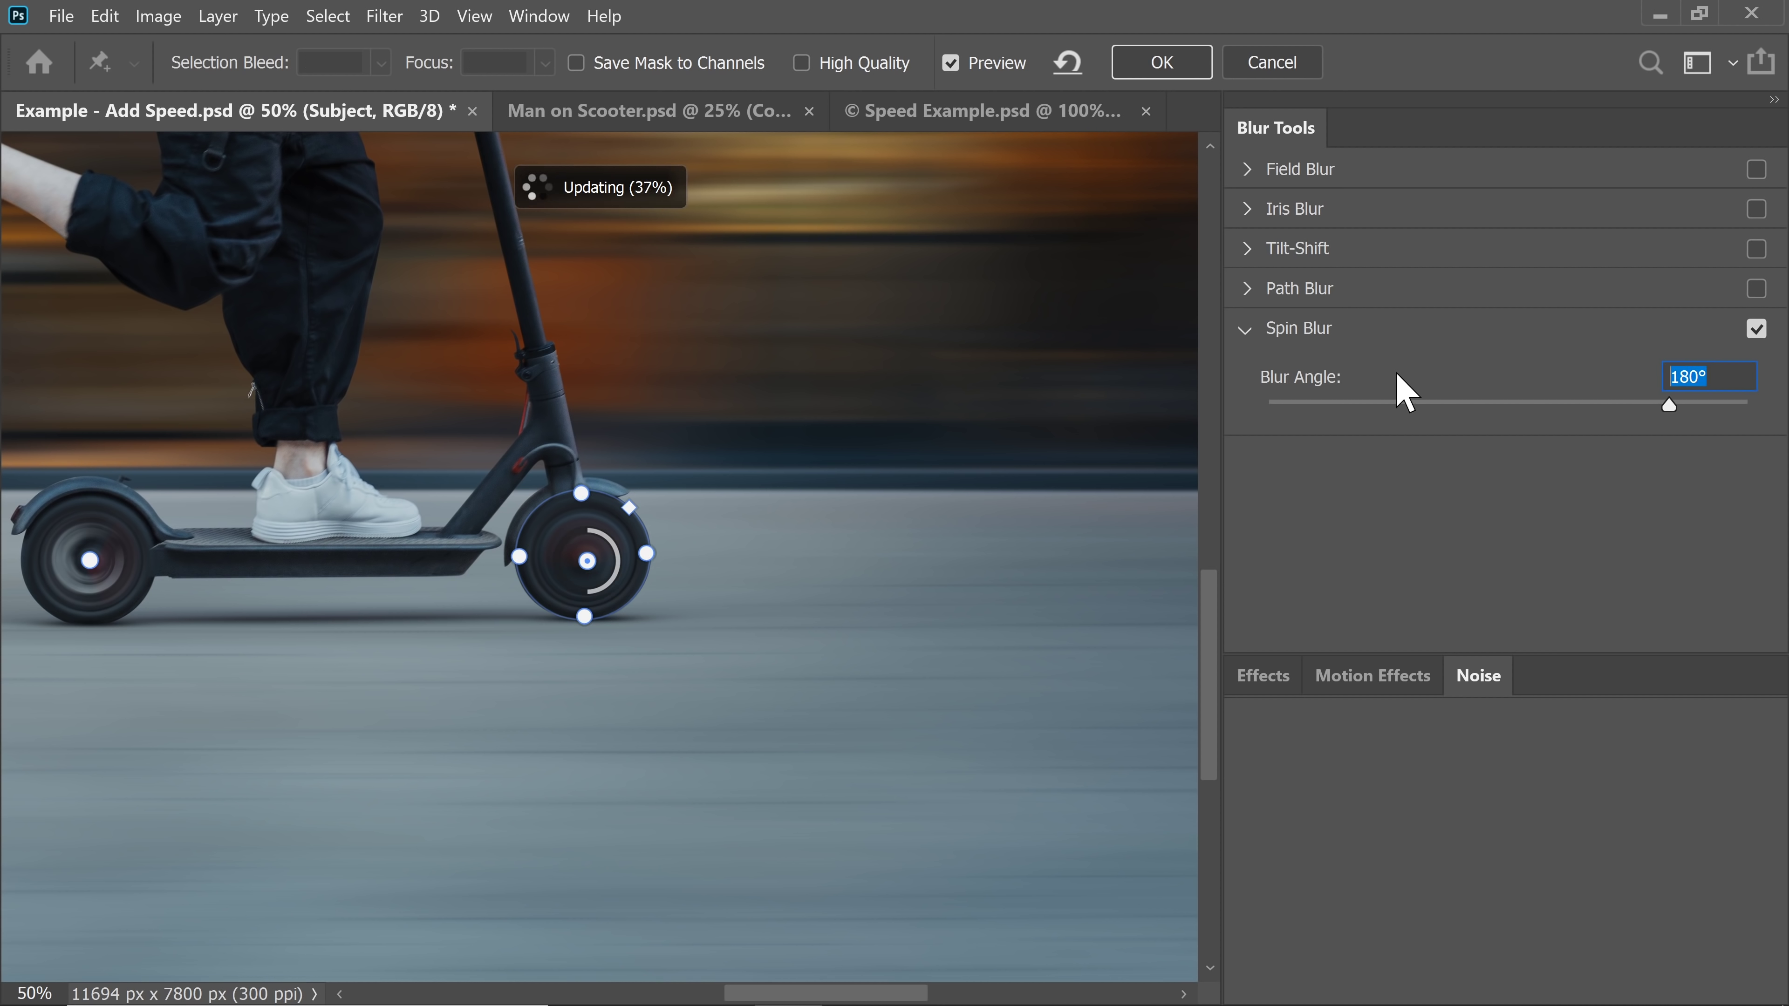
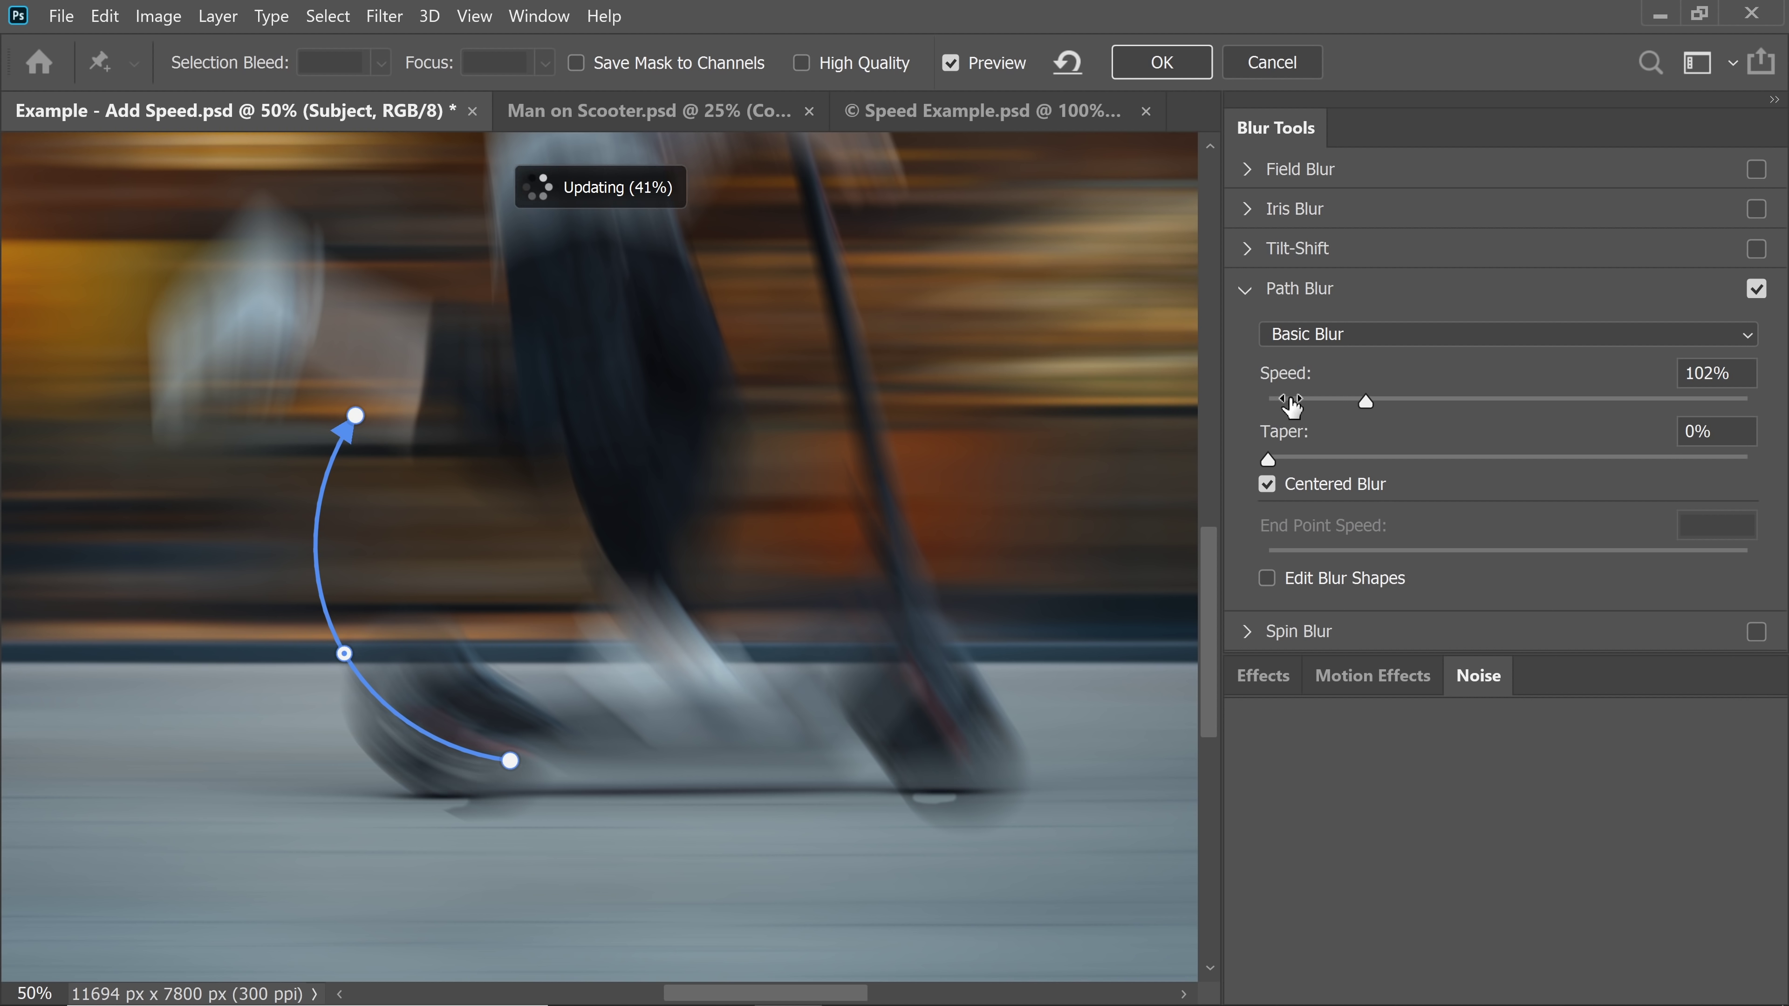
- Reduce the Path Blur speed behind the raised leg to 9% and apply the Blur Gallery effects to the Subject layer
{"action": "left_click_drag", "start_coordinate": [1292, 405], "coordinate": [1276, 401]}
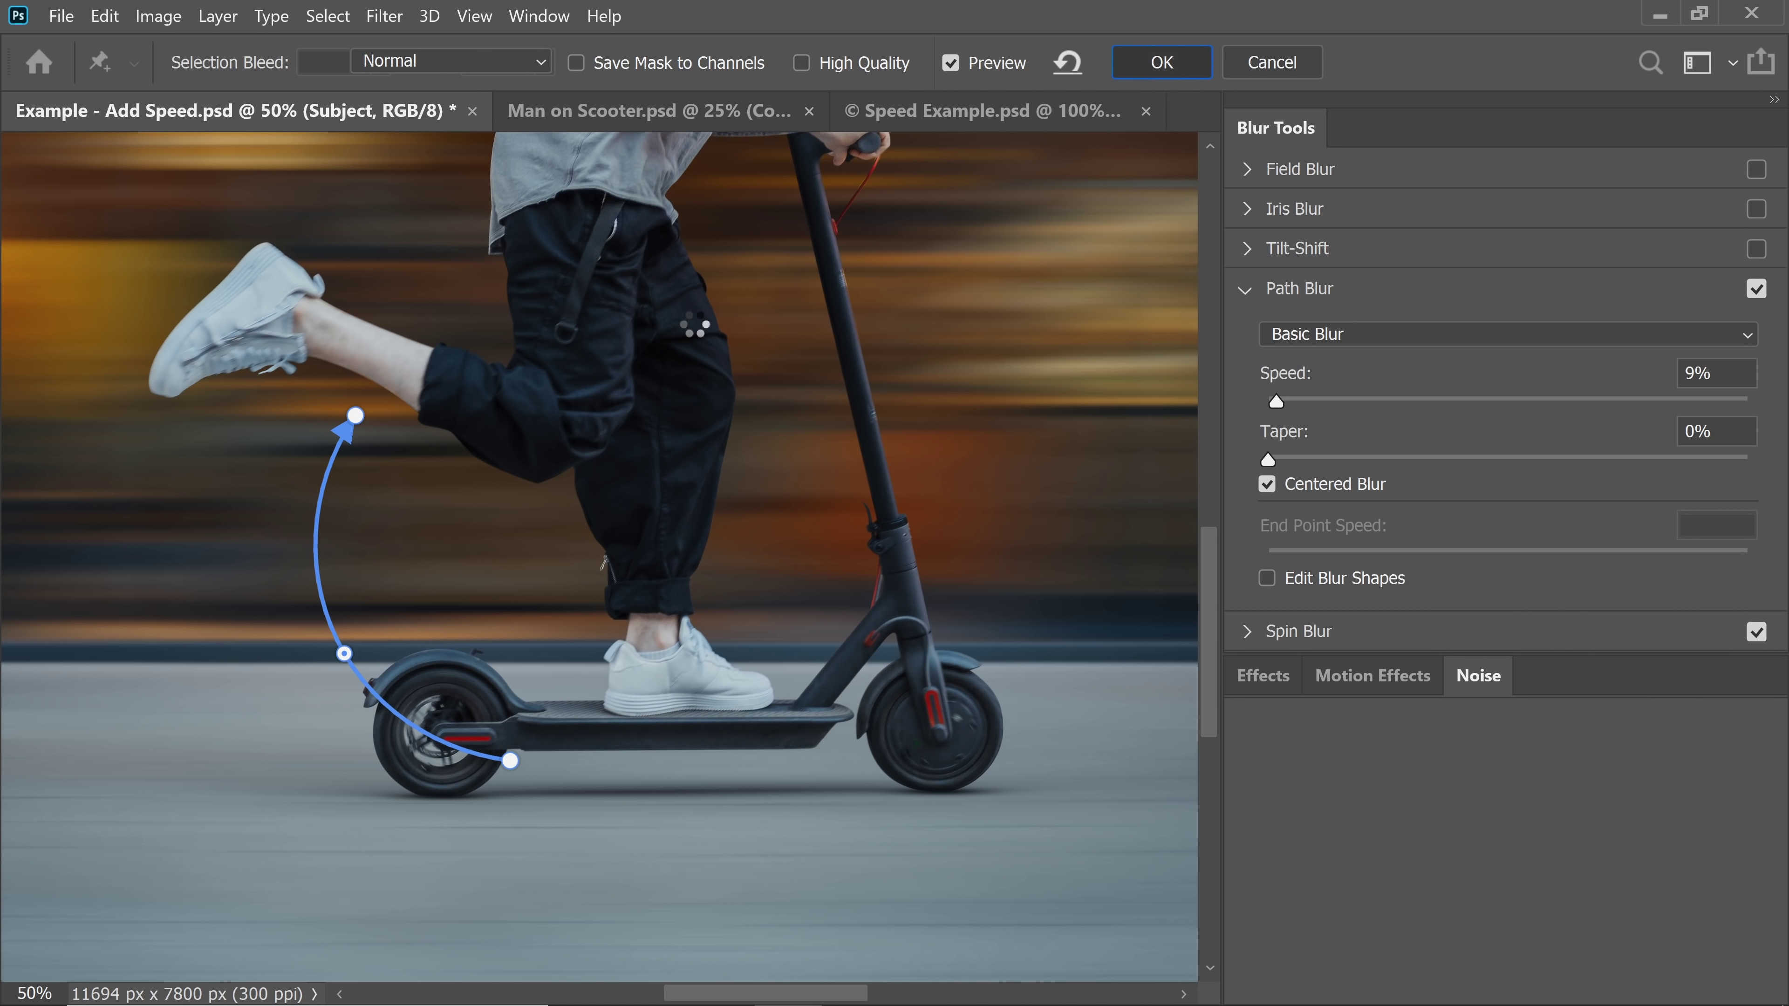
{"action": "key", "text": "Return"}
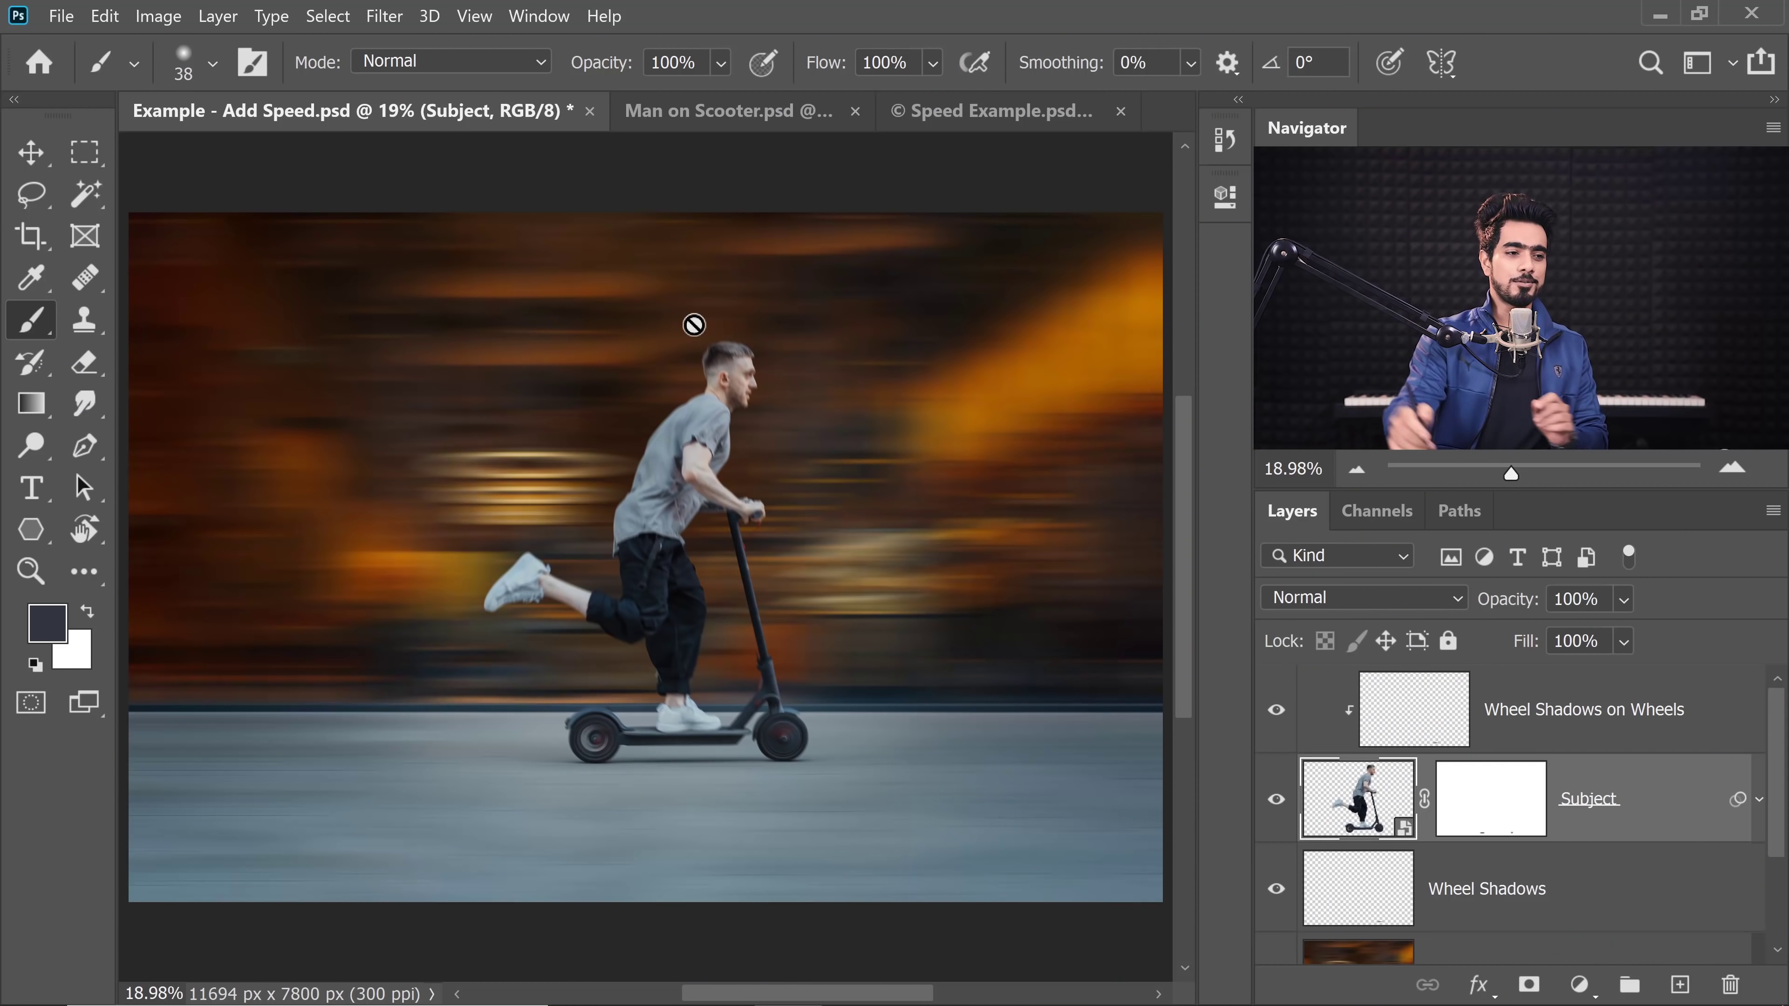
- Expand the Subject layer's smart filters and invert the filter mask to black to hide the Blur Gallery effect
{"action": "left_click", "coordinate": [1759, 800]}
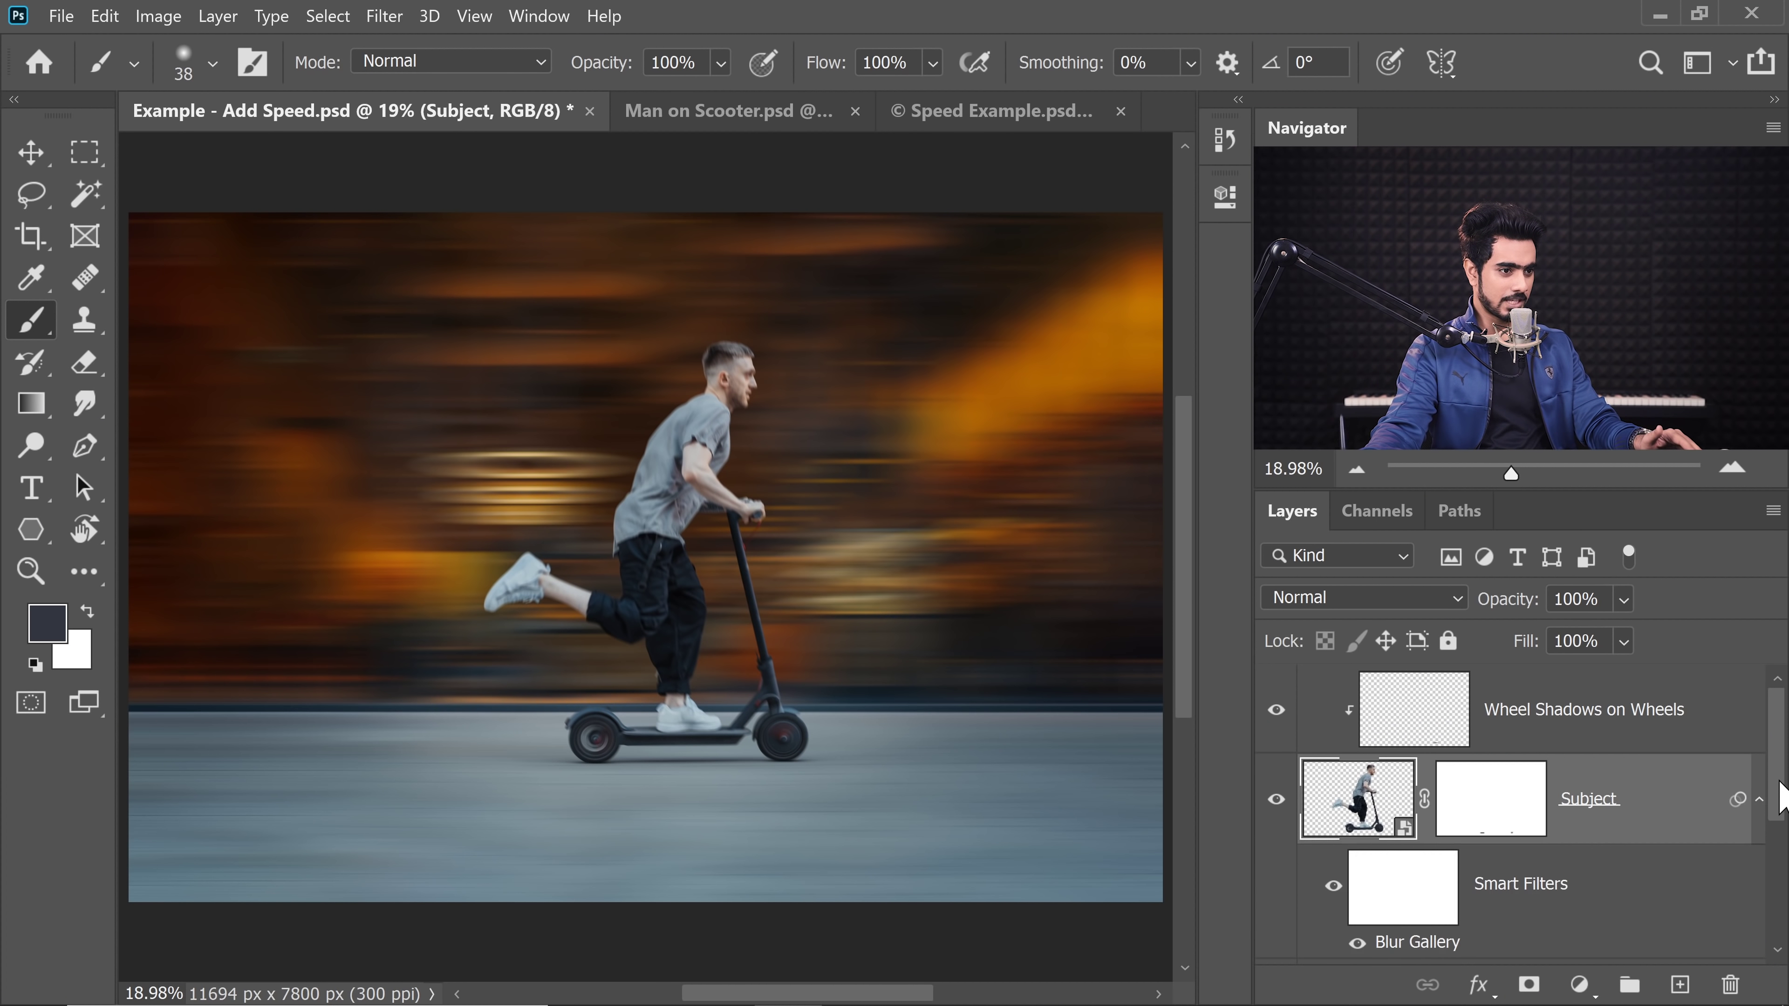
{"action": "scroll", "coordinate": [1759, 818], "scroll_direction": "down", "scroll_amount": 1}
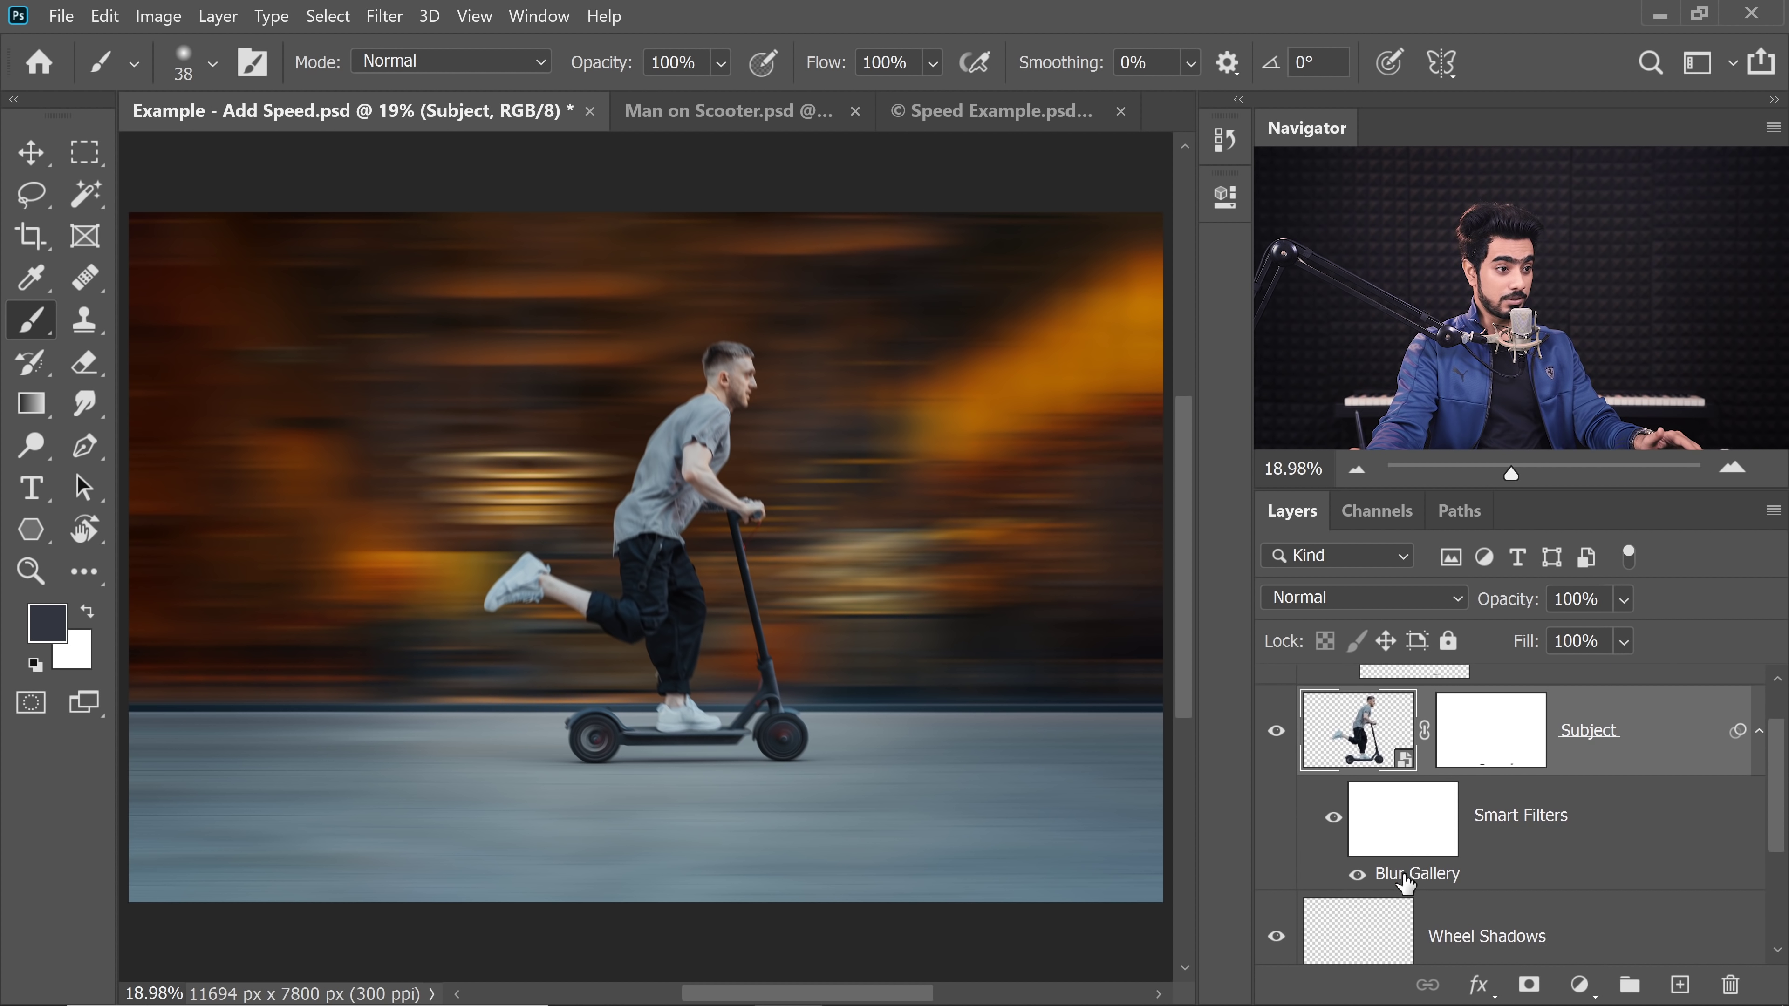
{"action": "left_click", "coordinate": [1404, 832]}
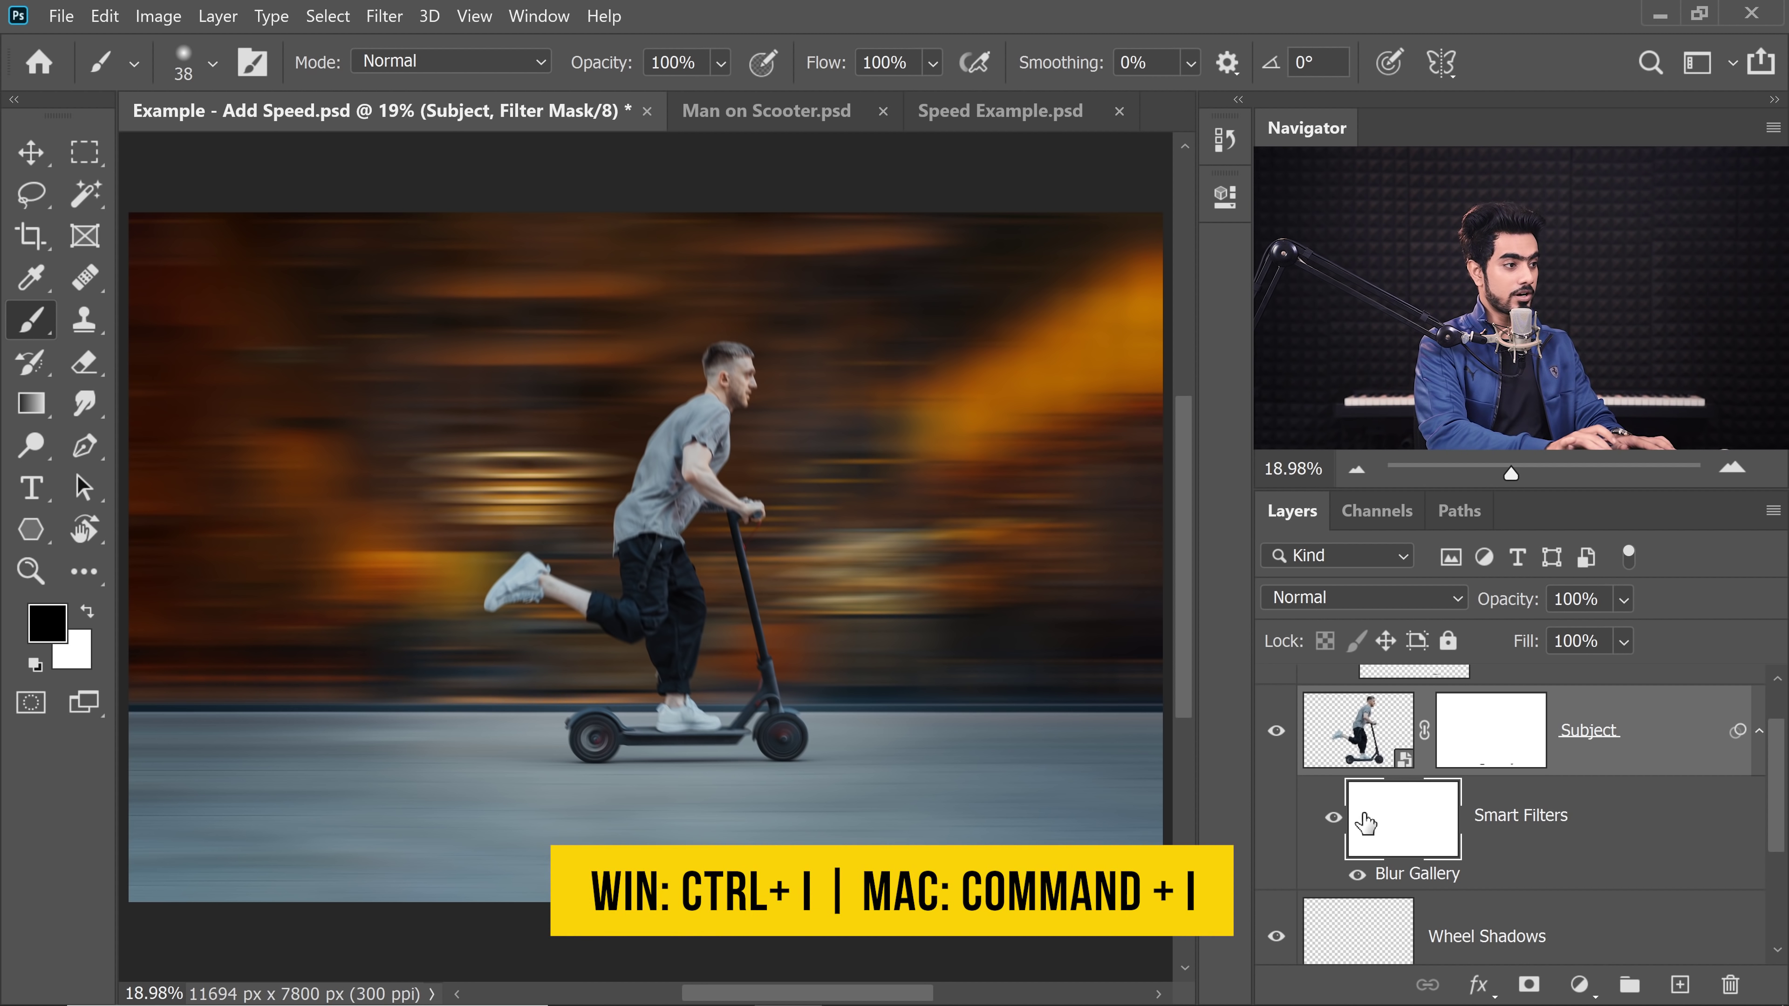
{"action": "key", "text": "ctrl+i"}
- Reveal the spin blur on both wheels by painting the filter mask white with a 280 px Soft Round brush
{"action": "left_click_drag", "start_coordinate": [622, 618], "coordinate": [656, 611]}
{"action": "mouse_move", "coordinate": [696, 649]}
{"action": "left_mouse_down"}
{"action": "mouse_move", "coordinate": [731, 539]}
{"action": "mouse_move", "coordinate": [720, 480]}
{"action": "left_mouse_up"}
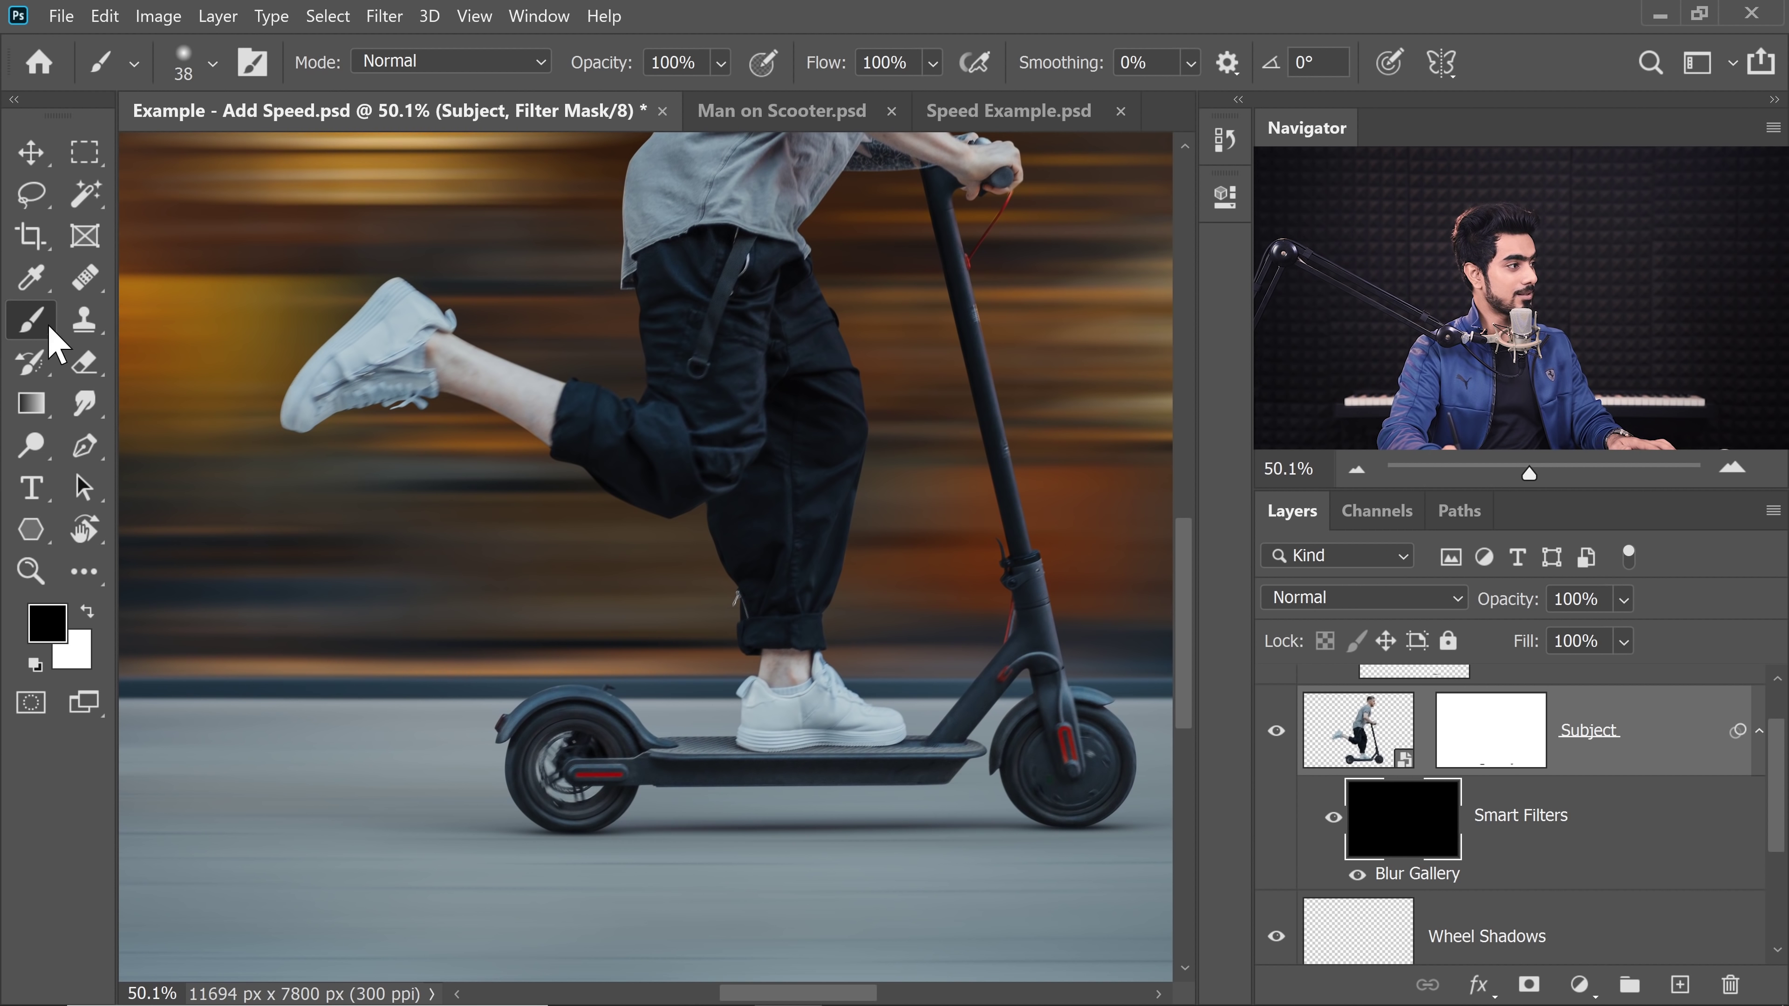
{"action": "left_click", "coordinate": [212, 69]}
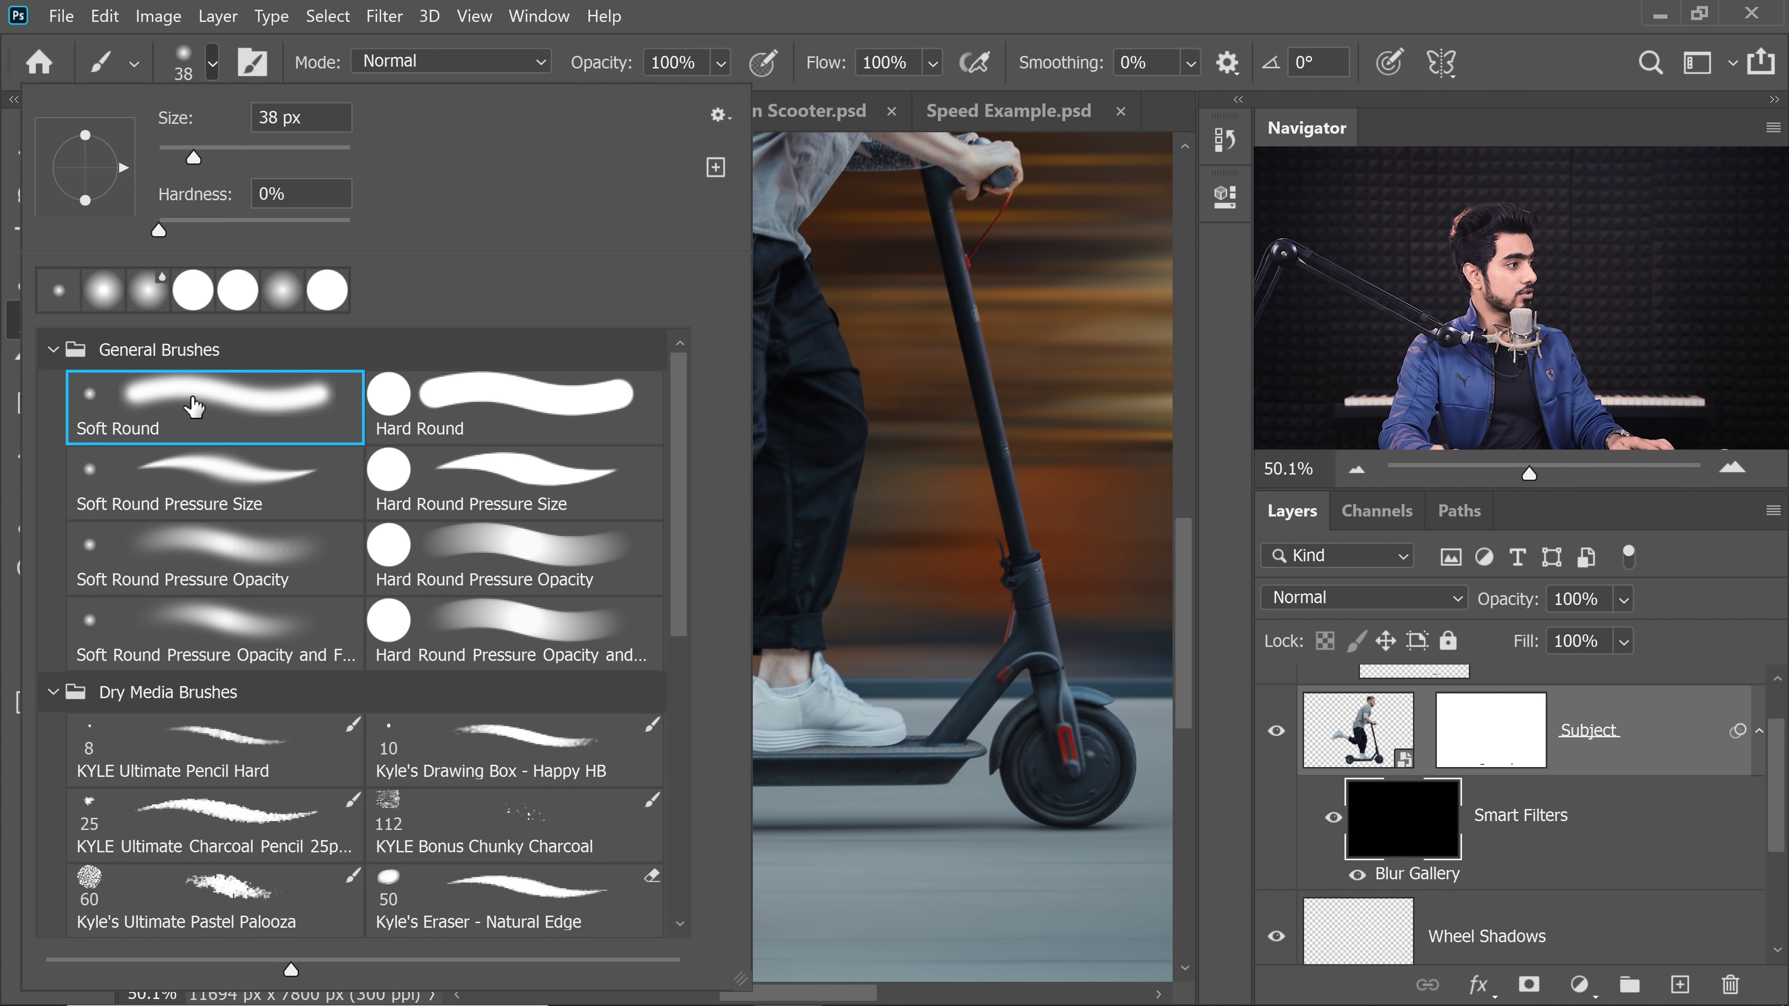
{"action": "left_click", "coordinate": [212, 70]}
{"action": "key", "text": "x"}
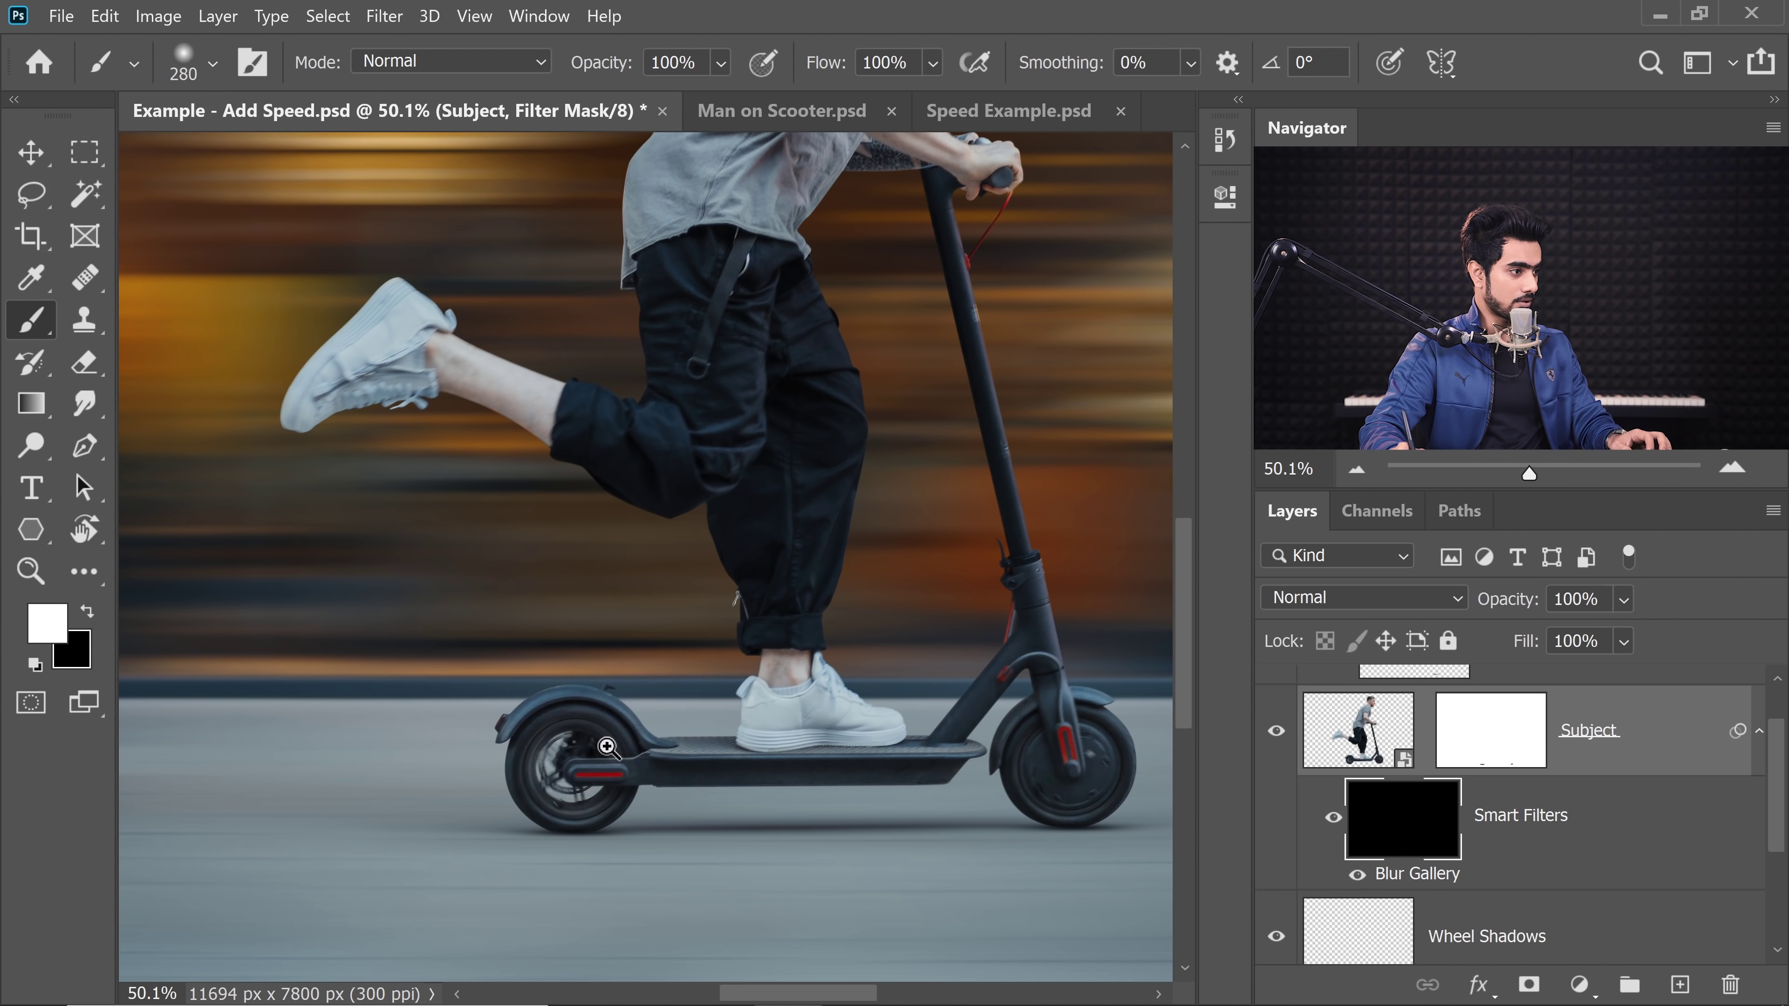
{"action": "mouse_move", "coordinate": [593, 745]}
{"action": "left_mouse_down"}
{"action": "mouse_move", "coordinate": [488, 620]}
{"action": "mouse_move", "coordinate": [471, 644]}
{"action": "mouse_move", "coordinate": [484, 703]}
{"action": "left_mouse_up"}
{"action": "left_click_drag", "start_coordinate": [628, 578], "coordinate": [597, 574]}
{"action": "left_click_drag", "start_coordinate": [669, 546], "coordinate": [428, 551]}
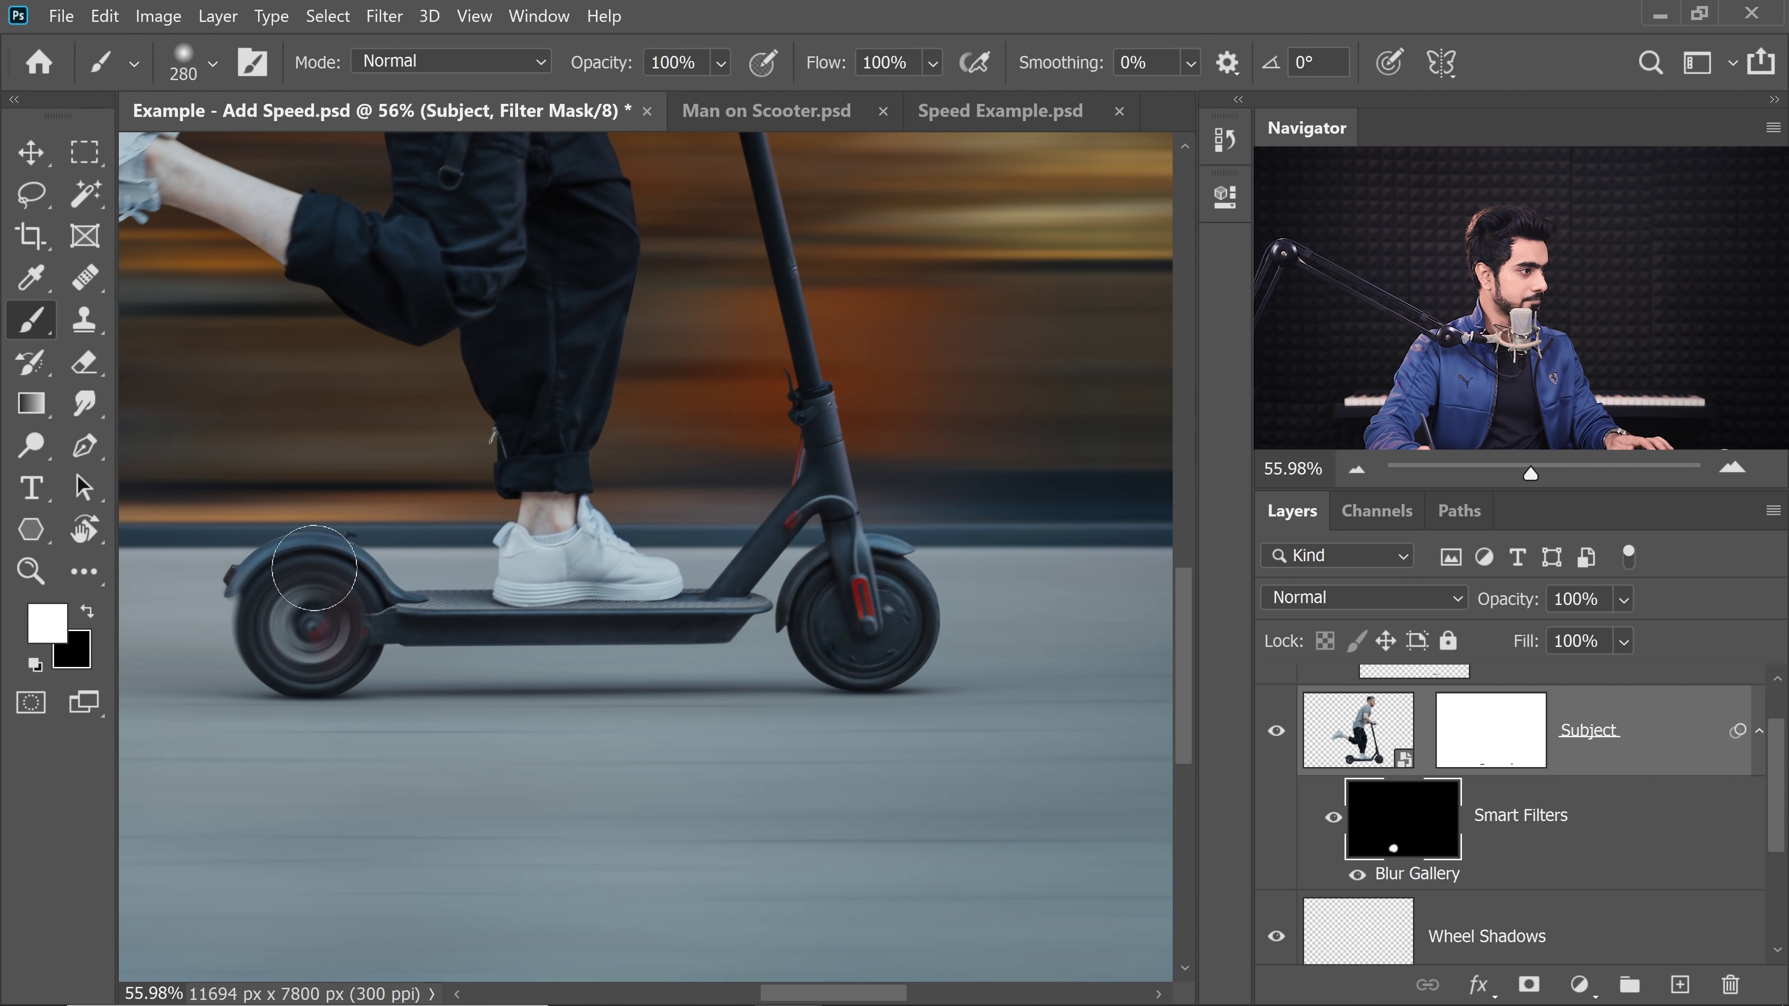
{"action": "left_click_drag", "start_coordinate": [927, 592], "coordinate": [906, 657]}
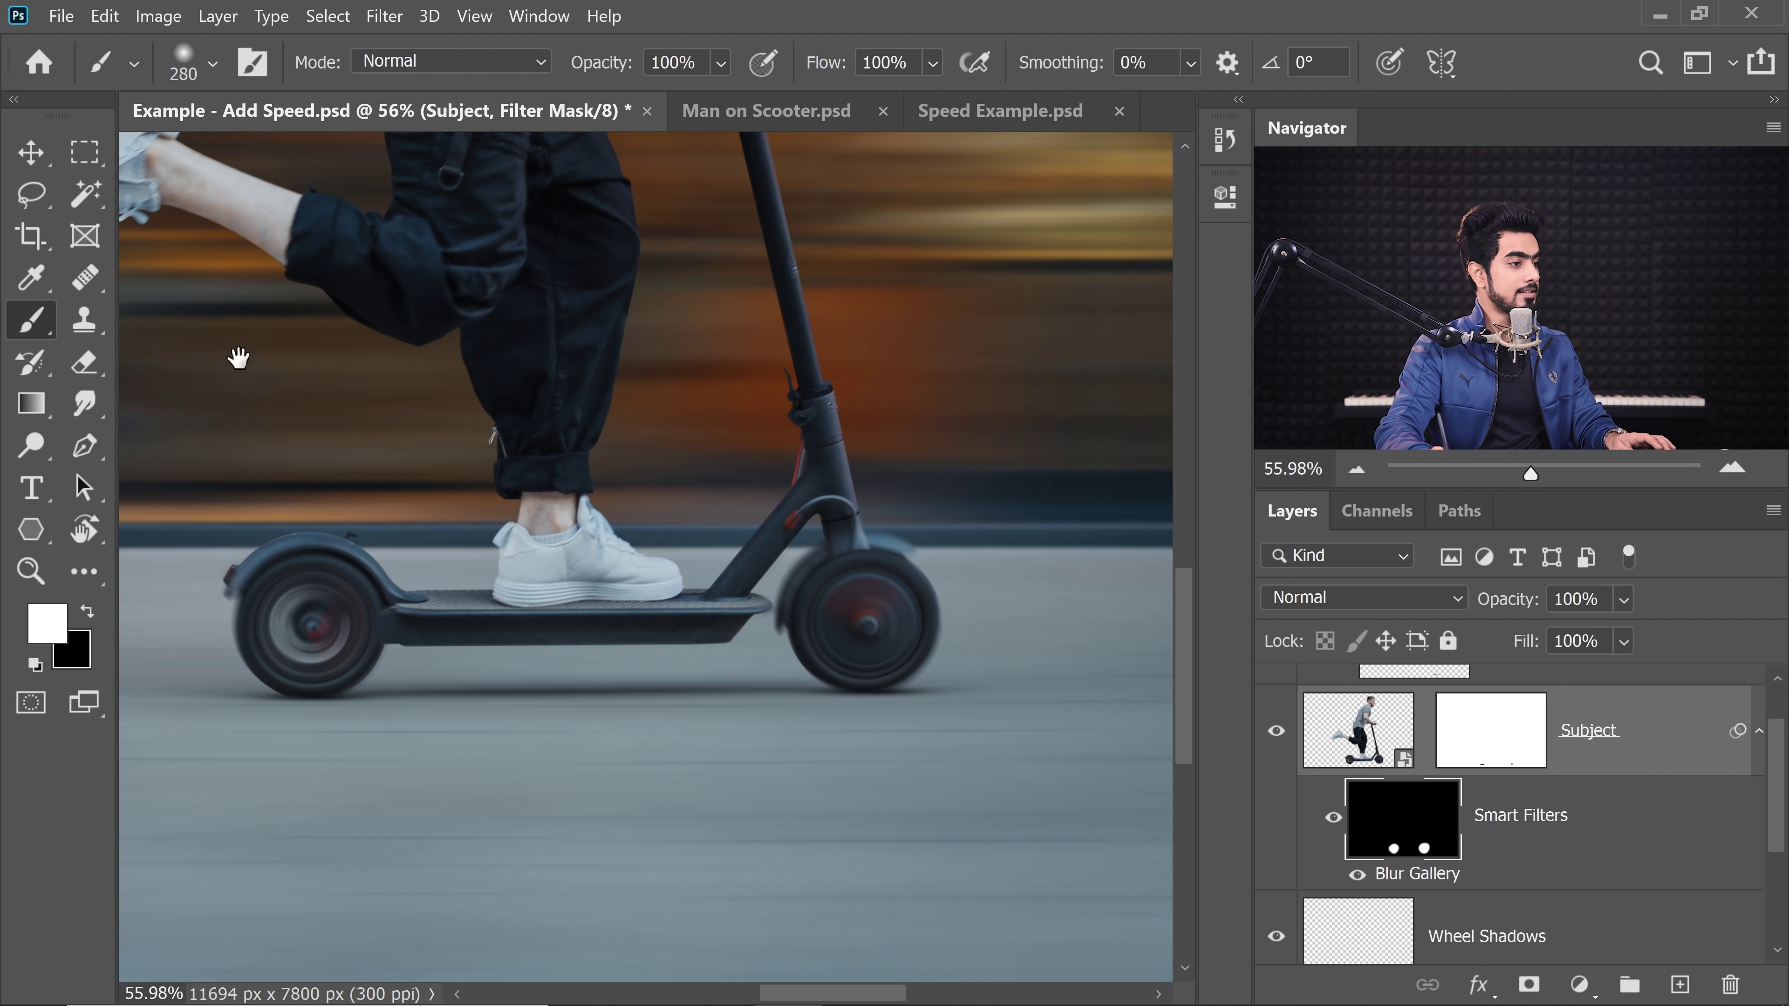
- Reveal the path blur on the raised foot and leg with a very large soft white brush, undoing the extra dab
{"action": "left_click_drag", "start_coordinate": [238, 358], "coordinate": [611, 647]}
{"action": "scroll", "coordinate": [611, 647], "scroll_direction": "down", "scroll_amount": 4}
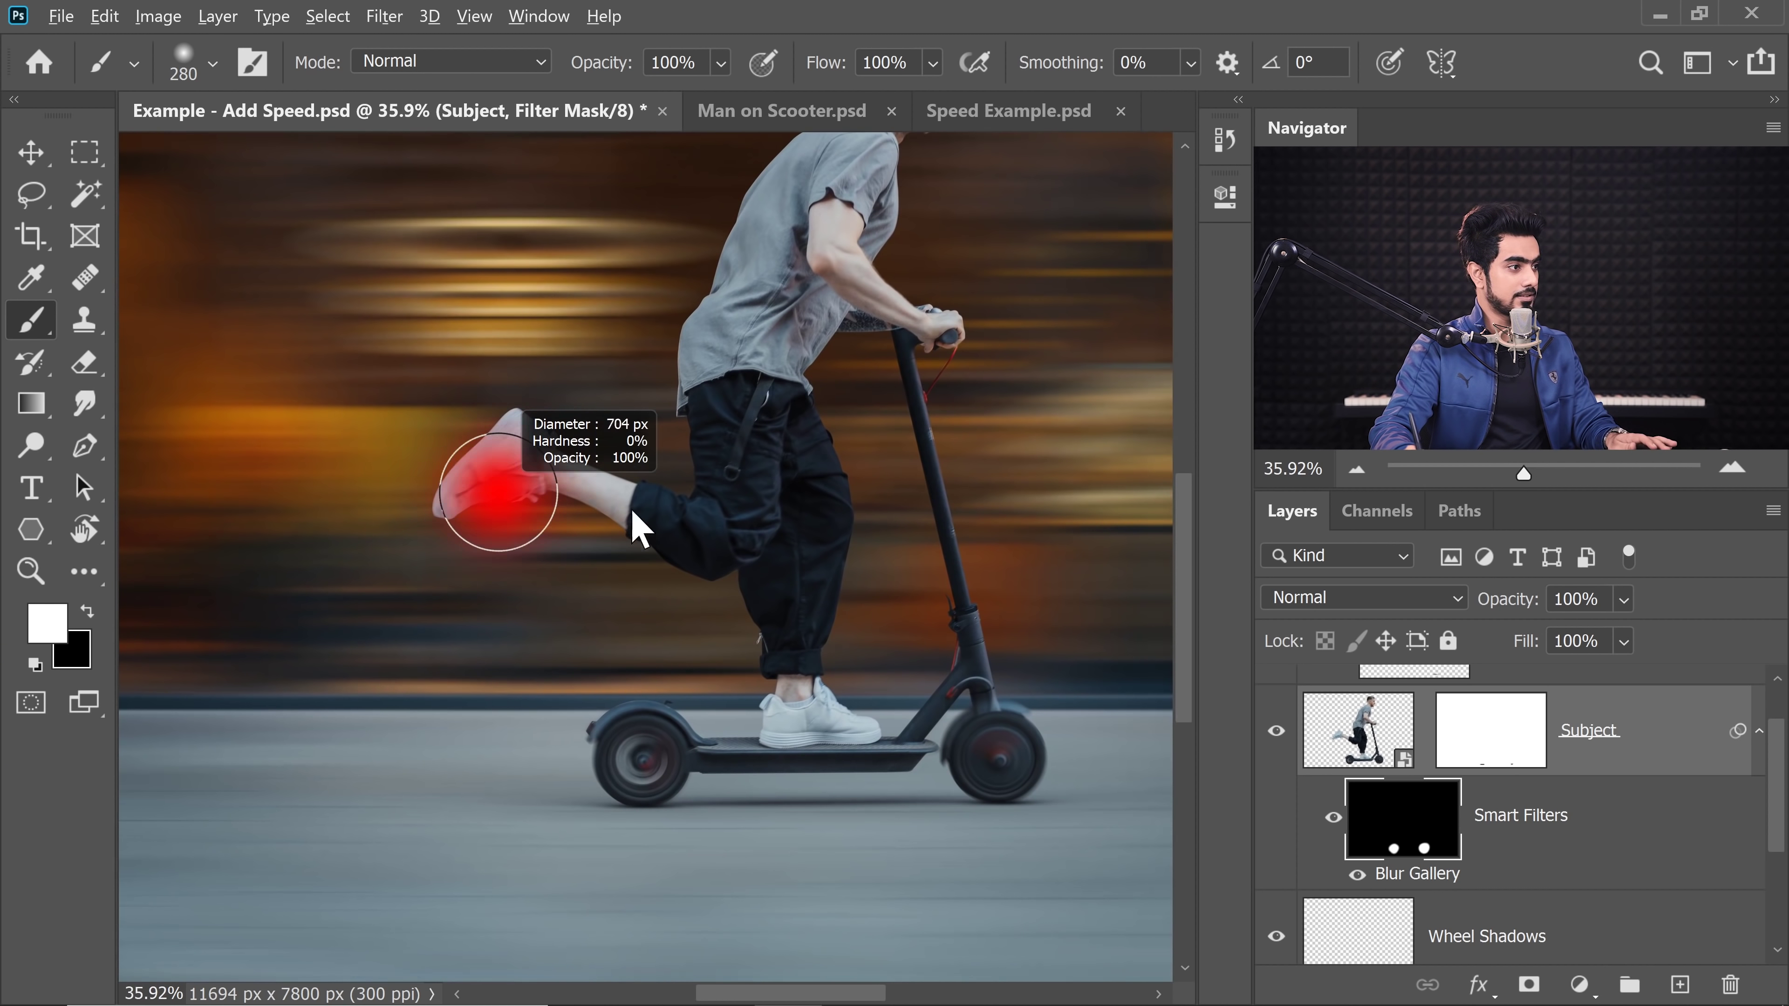
{"action": "left_click_drag", "start_coordinate": [632, 512], "coordinate": [911, 552]}
{"action": "left_click_drag", "start_coordinate": [512, 547], "coordinate": [611, 560]}
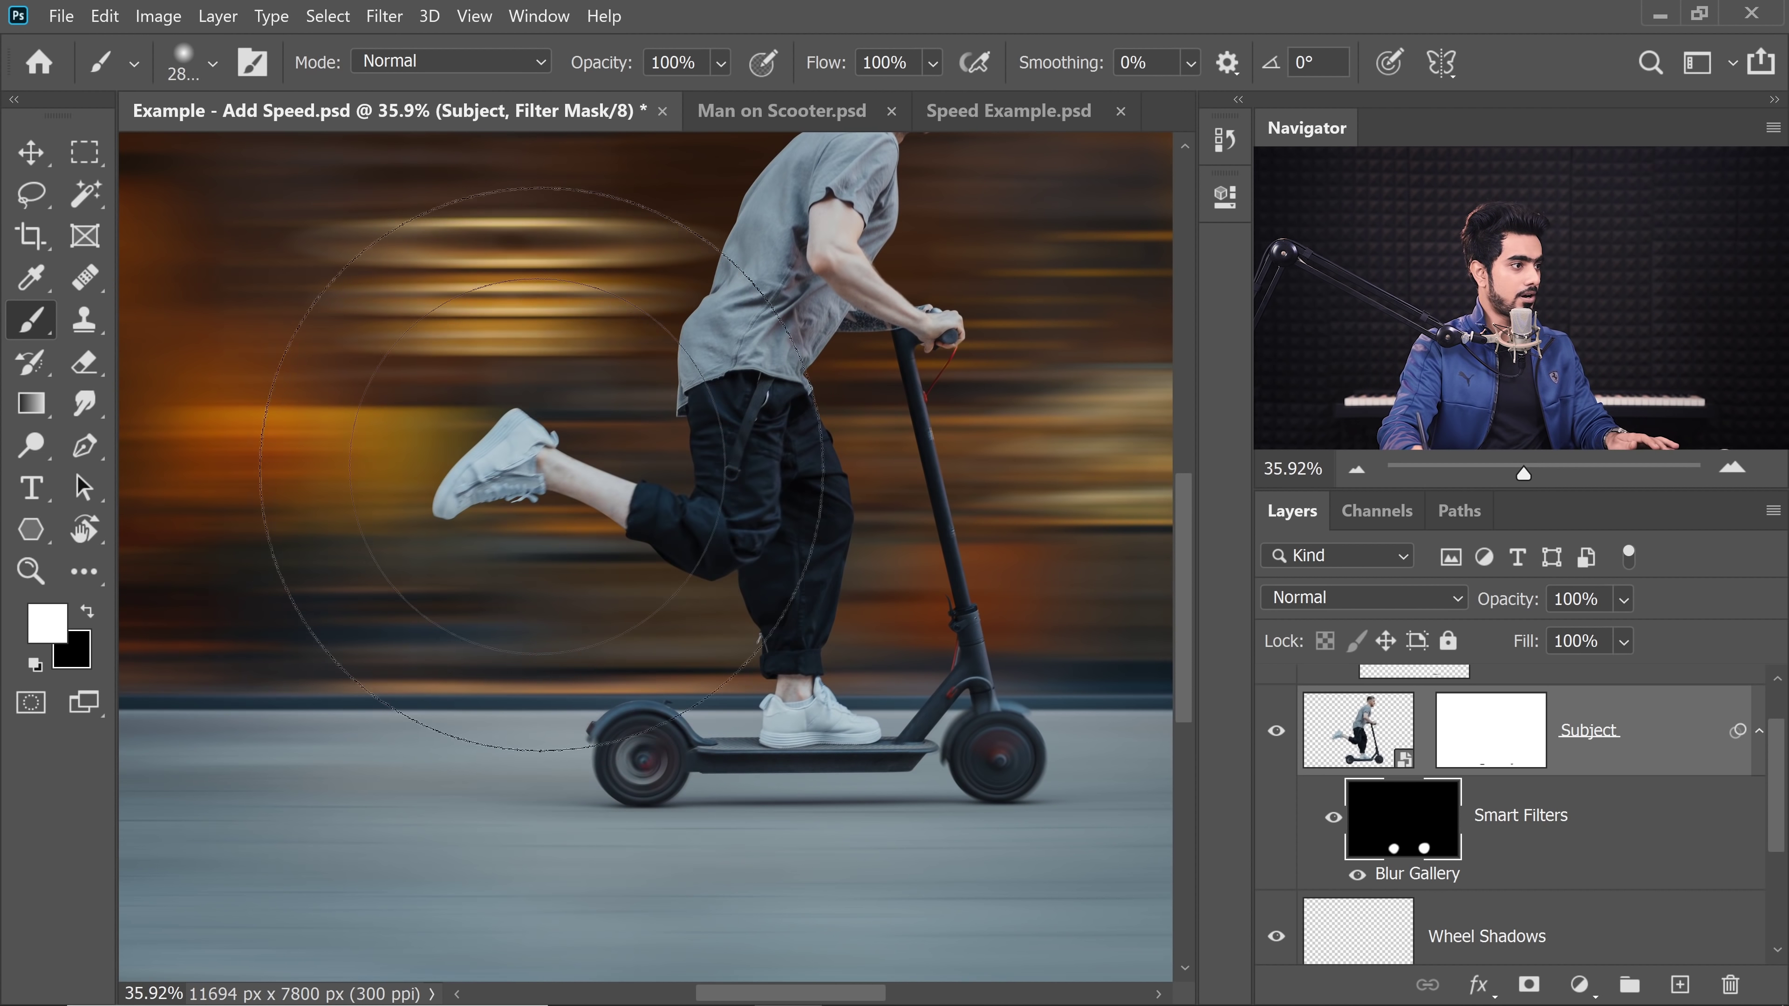
{"action": "left_click", "coordinate": [541, 468]}
{"action": "mouse_move", "coordinate": [548, 469]}
{"action": "left_mouse_down"}
{"action": "mouse_move", "coordinate": [401, 451]}
{"action": "mouse_move", "coordinate": [383, 432]}
{"action": "left_mouse_up"}
{"action": "left_click_drag", "start_coordinate": [607, 503], "coordinate": [569, 500]}
{"action": "left_click", "coordinate": [642, 556]}
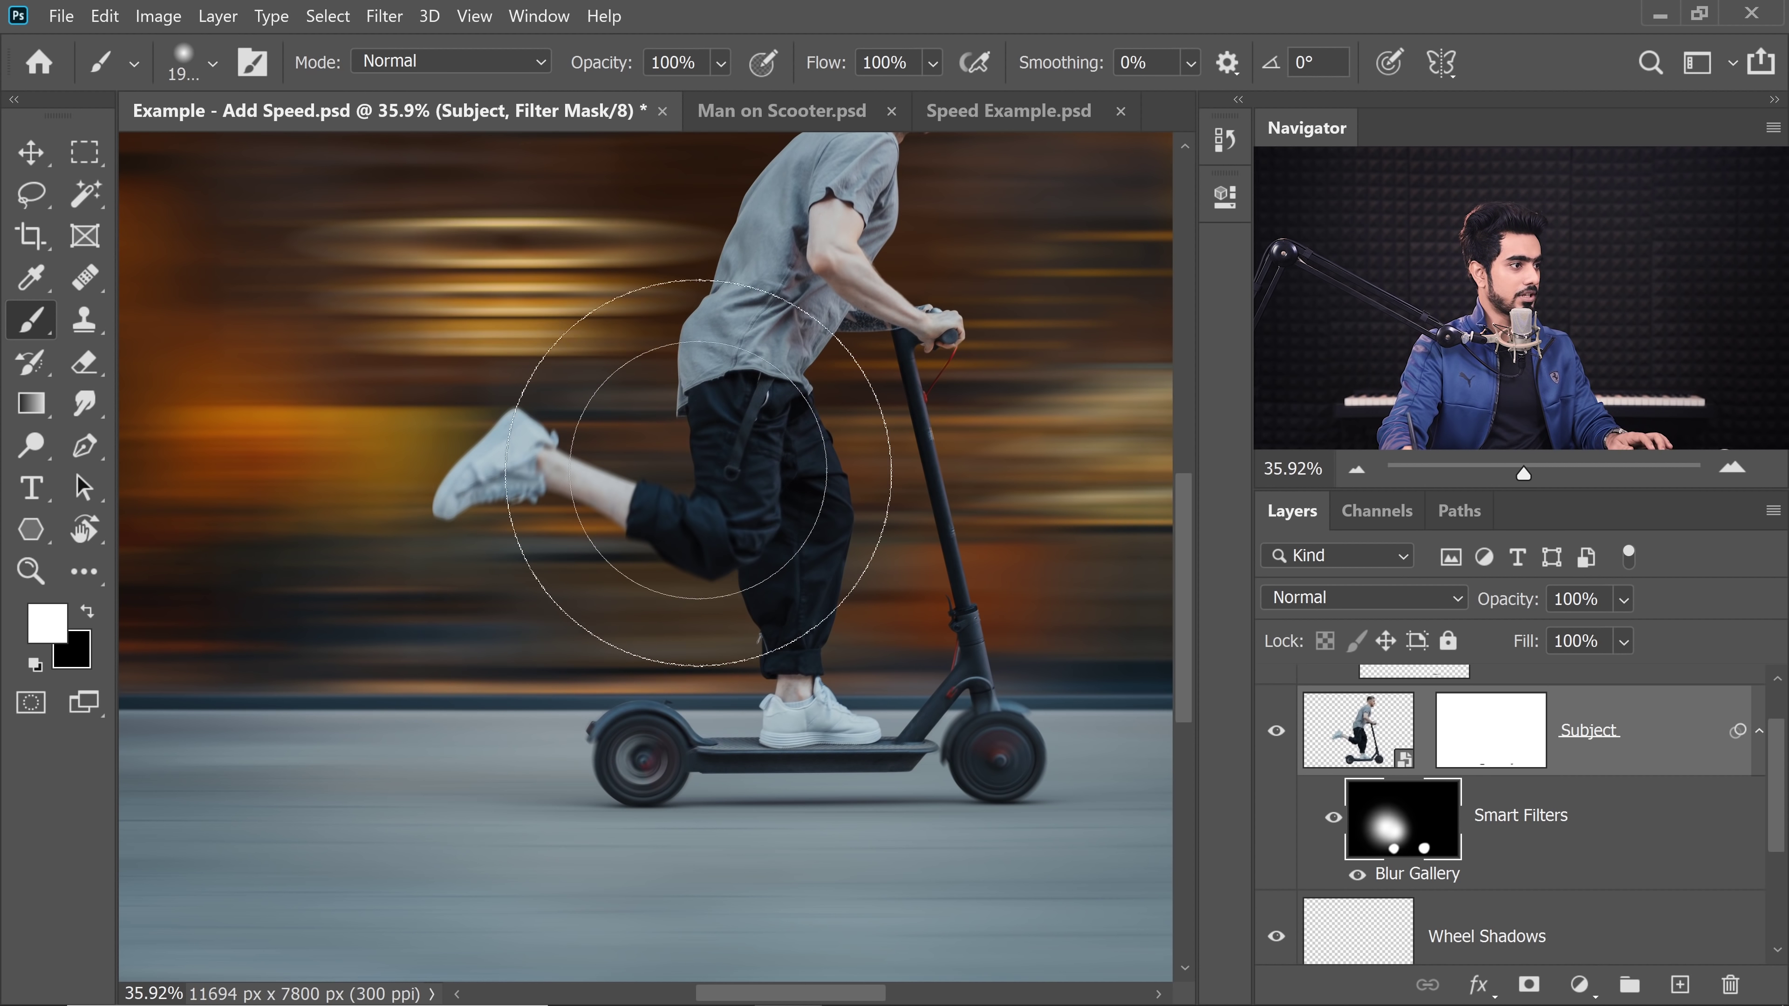
{"action": "key", "text": "ctrl+z"}
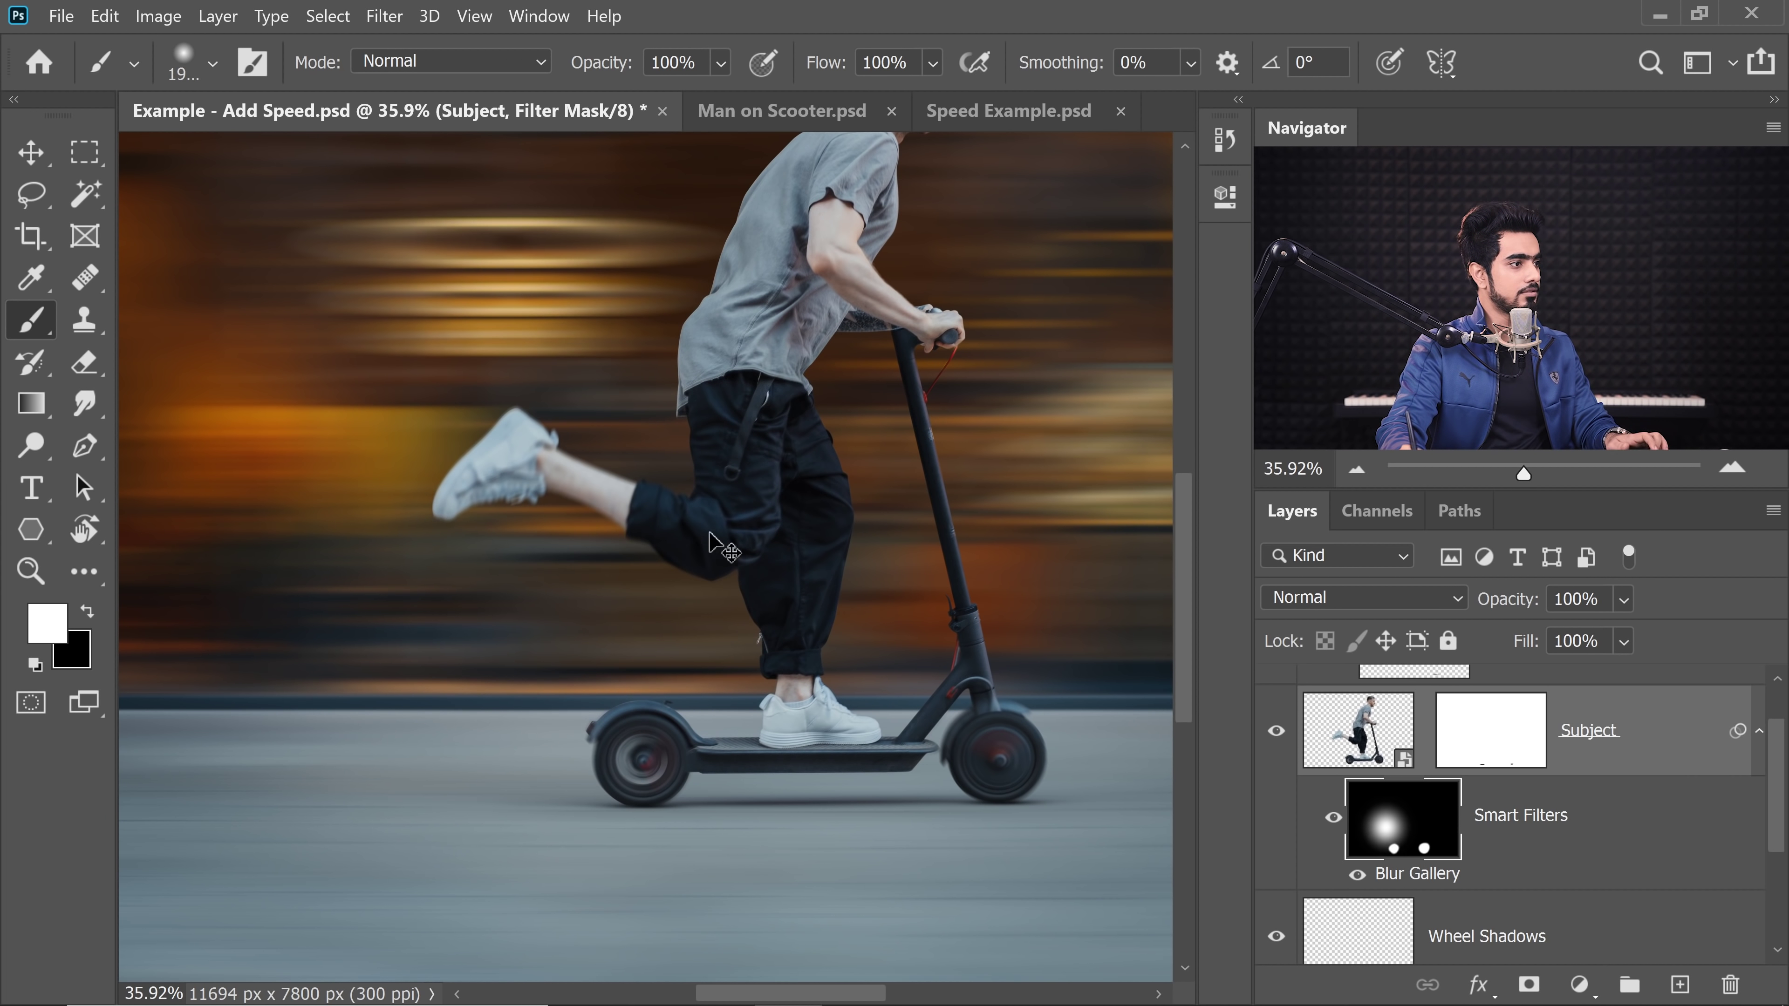
- Lower the brush flow to 10% and softly paint the blur onto the back of the rider's shirt
{"action": "mouse_move", "coordinate": [699, 303]}
{"action": "left_mouse_down"}
{"action": "mouse_move", "coordinate": [722, 284]}
{"action": "mouse_move", "coordinate": [619, 503]}
{"action": "left_mouse_up"}
{"action": "left_click_drag", "start_coordinate": [669, 411], "coordinate": [458, 371]}
{"action": "left_click_drag", "start_coordinate": [631, 371], "coordinate": [518, 365]}
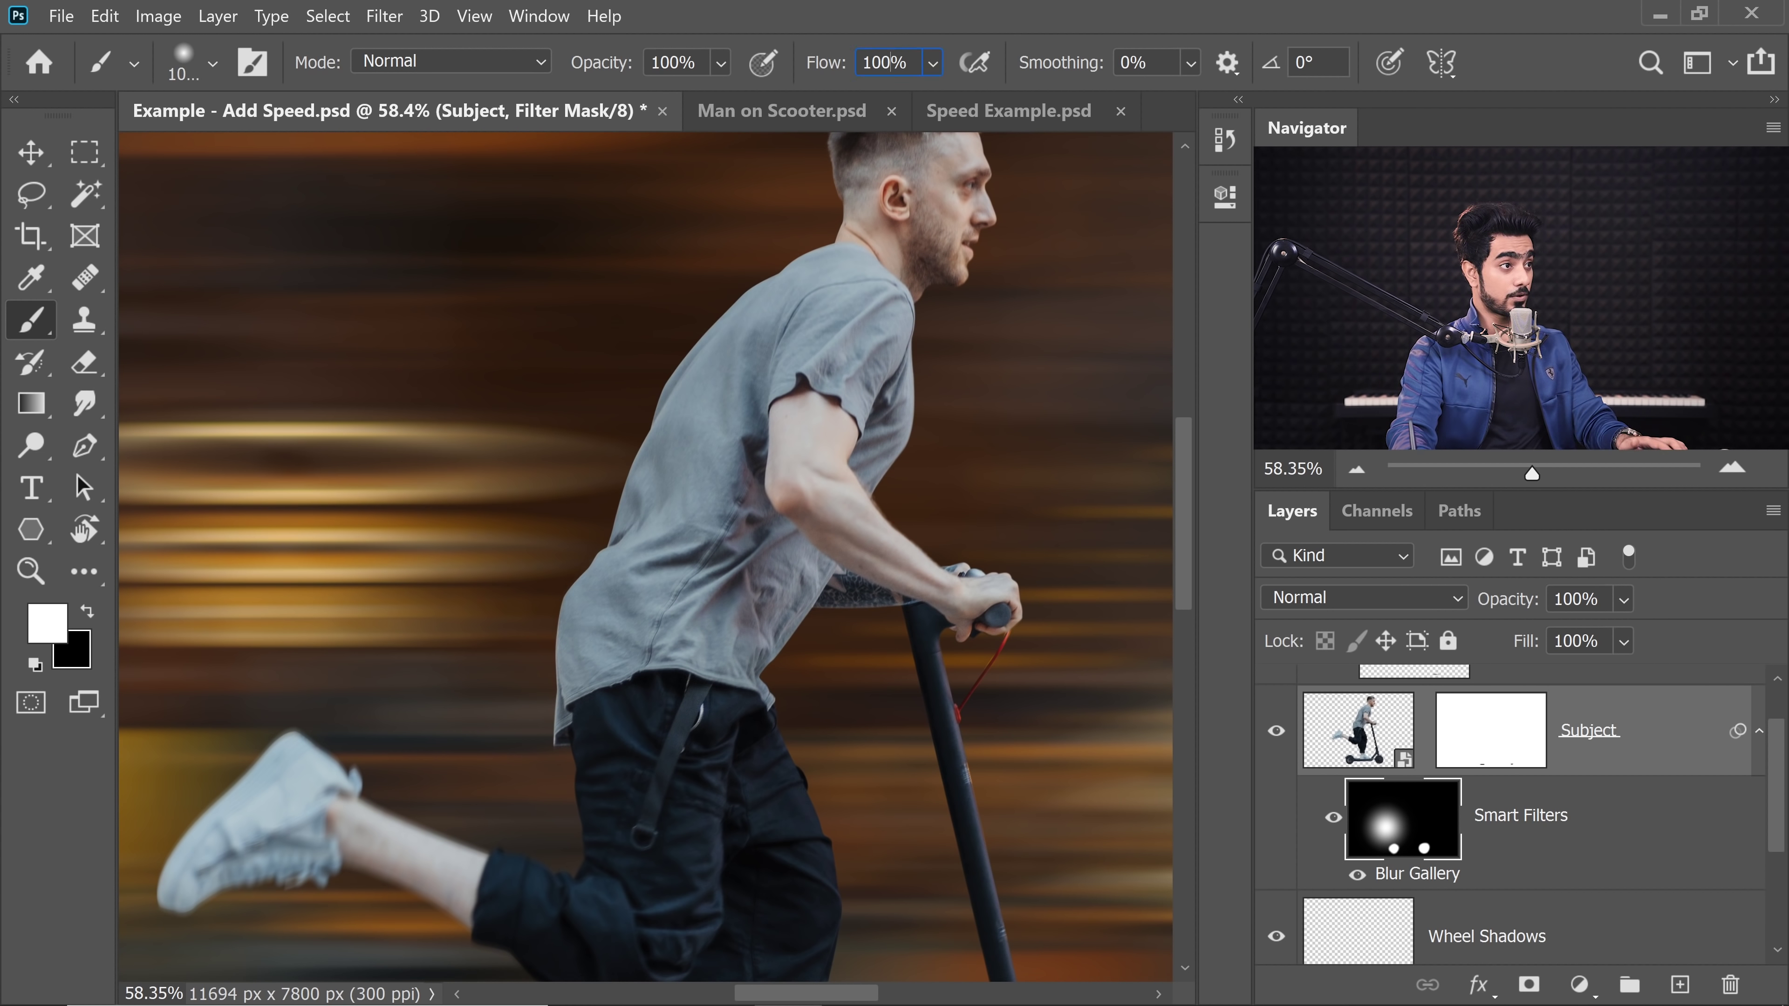
{"action": "left_click_drag", "start_coordinate": [893, 63], "coordinate": [757, 67]}
{"action": "mouse_move", "coordinate": [587, 486]}
{"action": "left_mouse_down"}
{"action": "mouse_move", "coordinate": [613, 473]}
{"action": "mouse_move", "coordinate": [492, 586]}
{"action": "left_mouse_up"}
{"action": "key", "text": "bracketleft"}
{"action": "key", "text": "bracketleft"}
{"action": "left_click_drag", "start_coordinate": [602, 400], "coordinate": [611, 358]}
{"action": "mouse_move", "coordinate": [654, 299]}
{"action": "left_mouse_down"}
{"action": "mouse_move", "coordinate": [623, 299]}
{"action": "mouse_move", "coordinate": [639, 352]}
{"action": "mouse_move", "coordinate": [427, 659]}
{"action": "mouse_move", "coordinate": [519, 651]}
{"action": "left_mouse_up"}
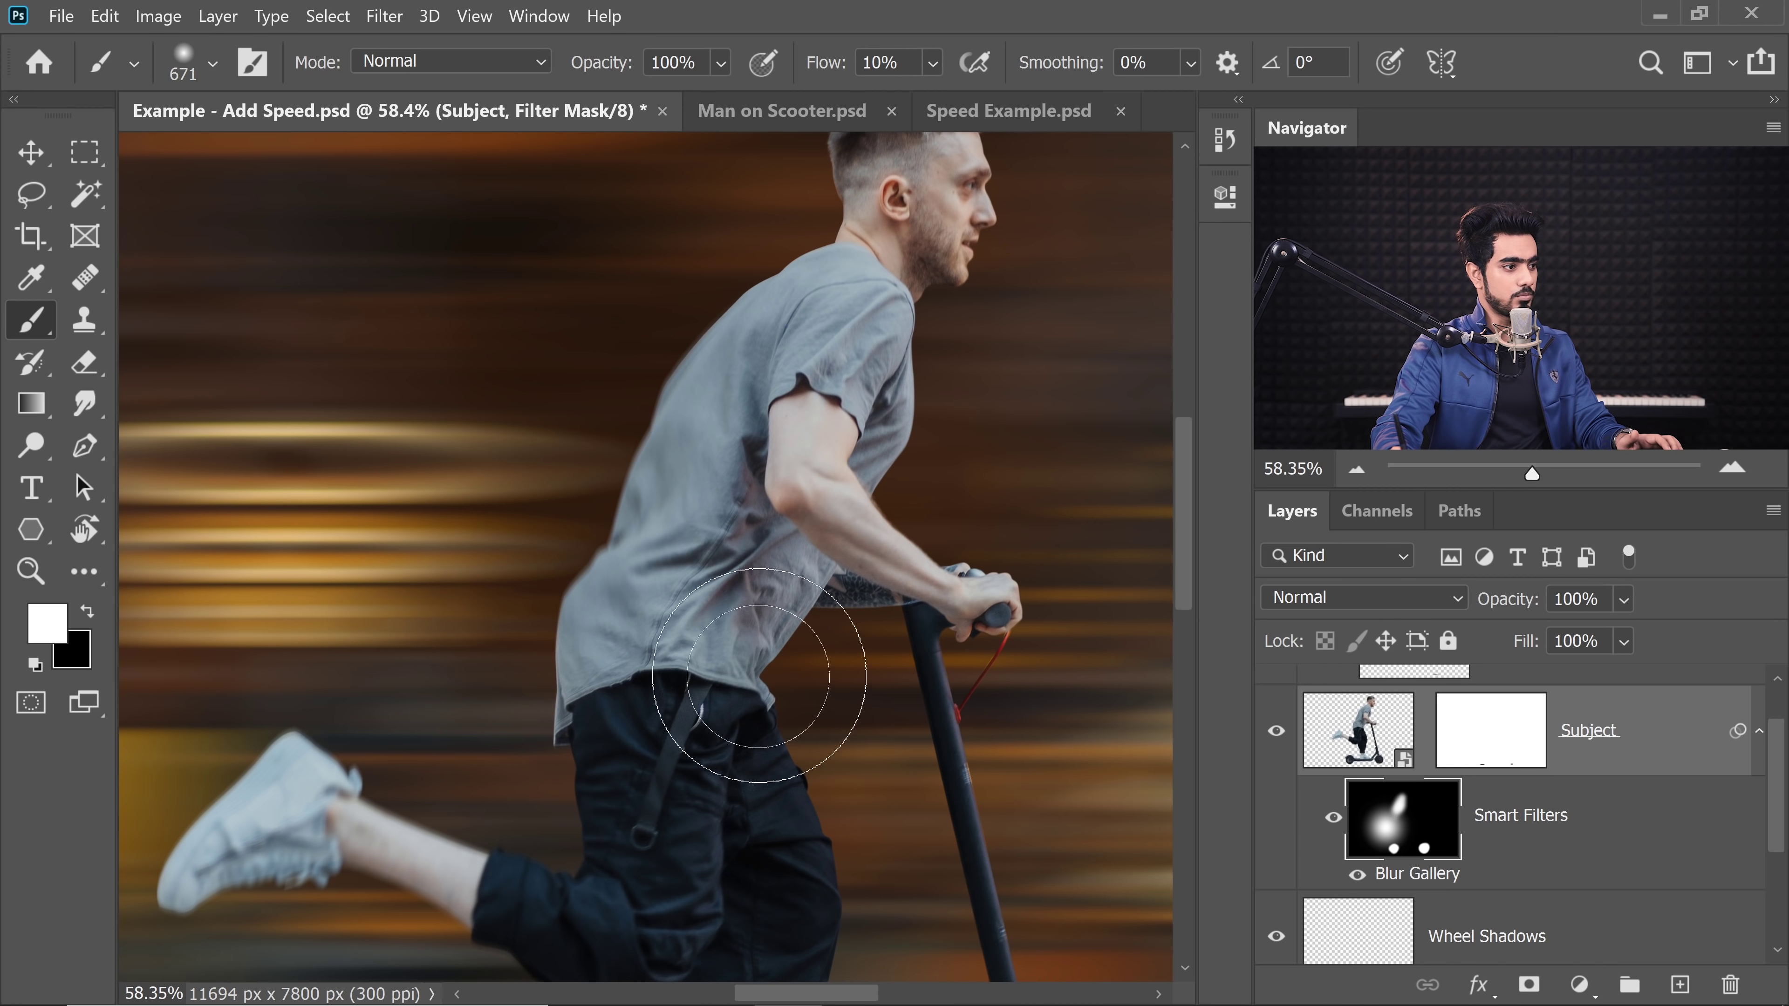
- Extend the faint blur over the shirt's lower hem and waist at 10% flow
{"action": "mouse_move", "coordinate": [759, 682]}
{"action": "left_mouse_down"}
{"action": "mouse_move", "coordinate": [787, 791]}
{"action": "mouse_move", "coordinate": [790, 705]}
{"action": "mouse_move", "coordinate": [804, 760]}
{"action": "left_mouse_up"}
{"action": "left_click_drag", "start_coordinate": [476, 669], "coordinate": [555, 781]}
{"action": "left_click_drag", "start_coordinate": [566, 581], "coordinate": [442, 591]}
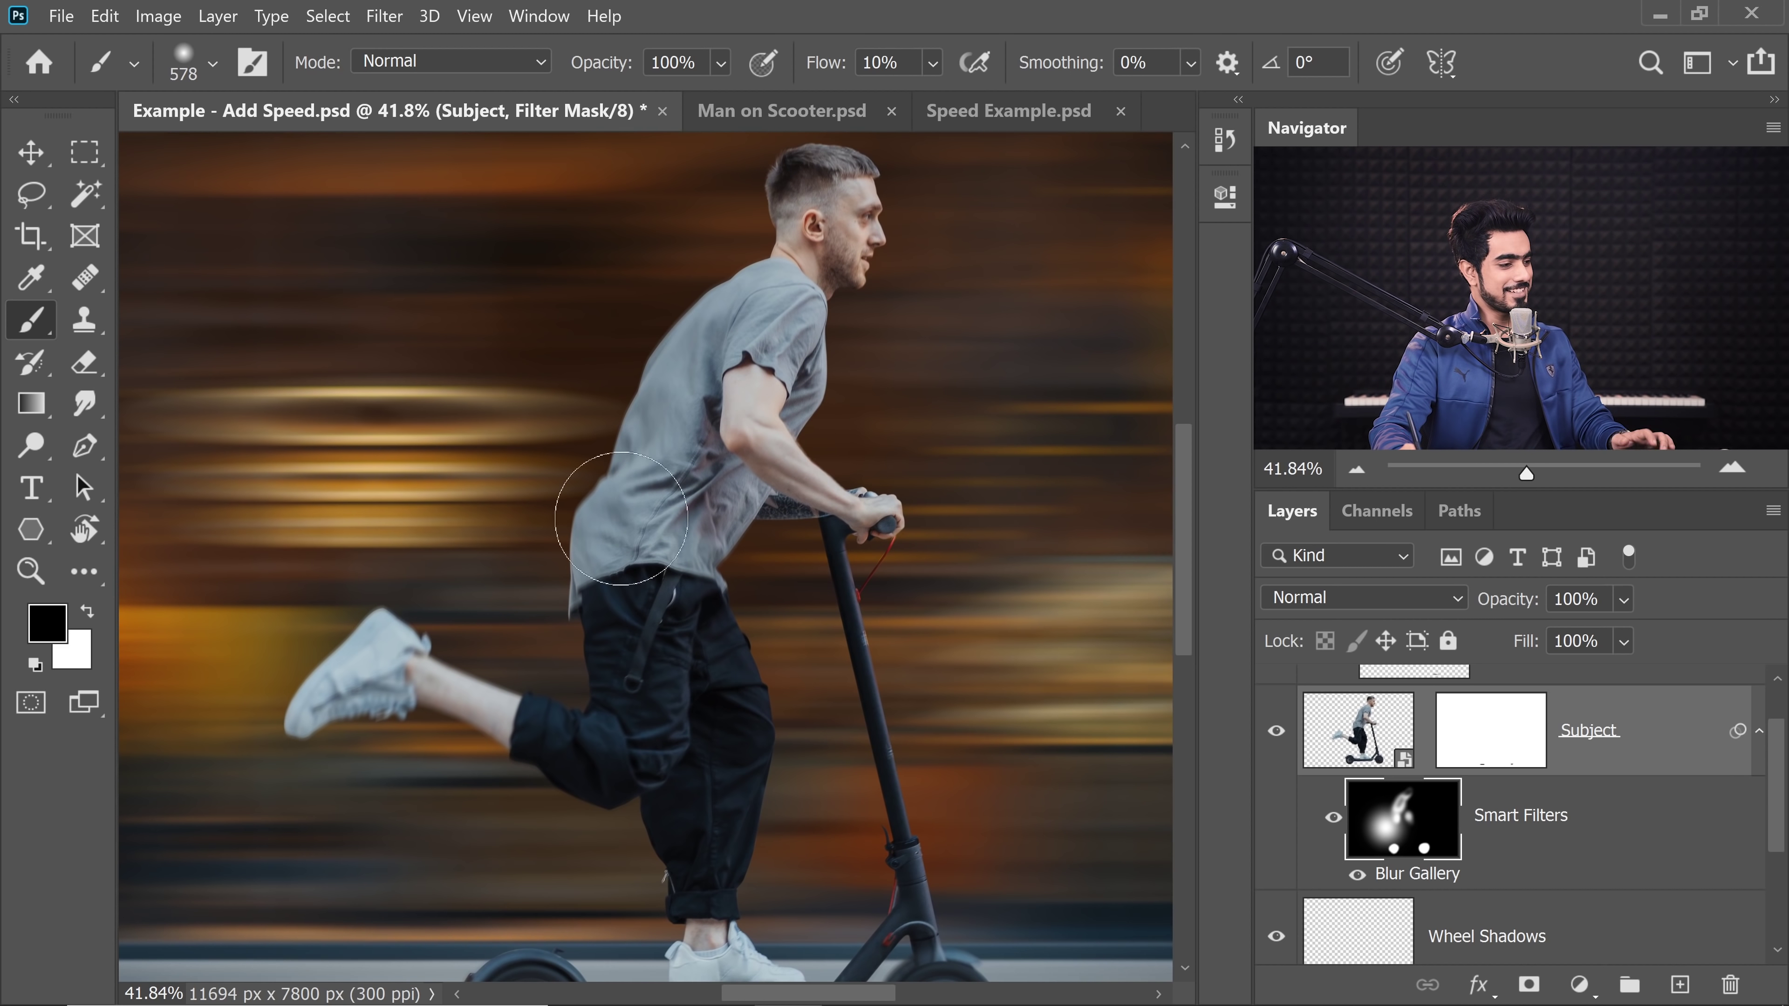
{"action": "left_click_drag", "start_coordinate": [784, 573], "coordinate": [651, 452]}
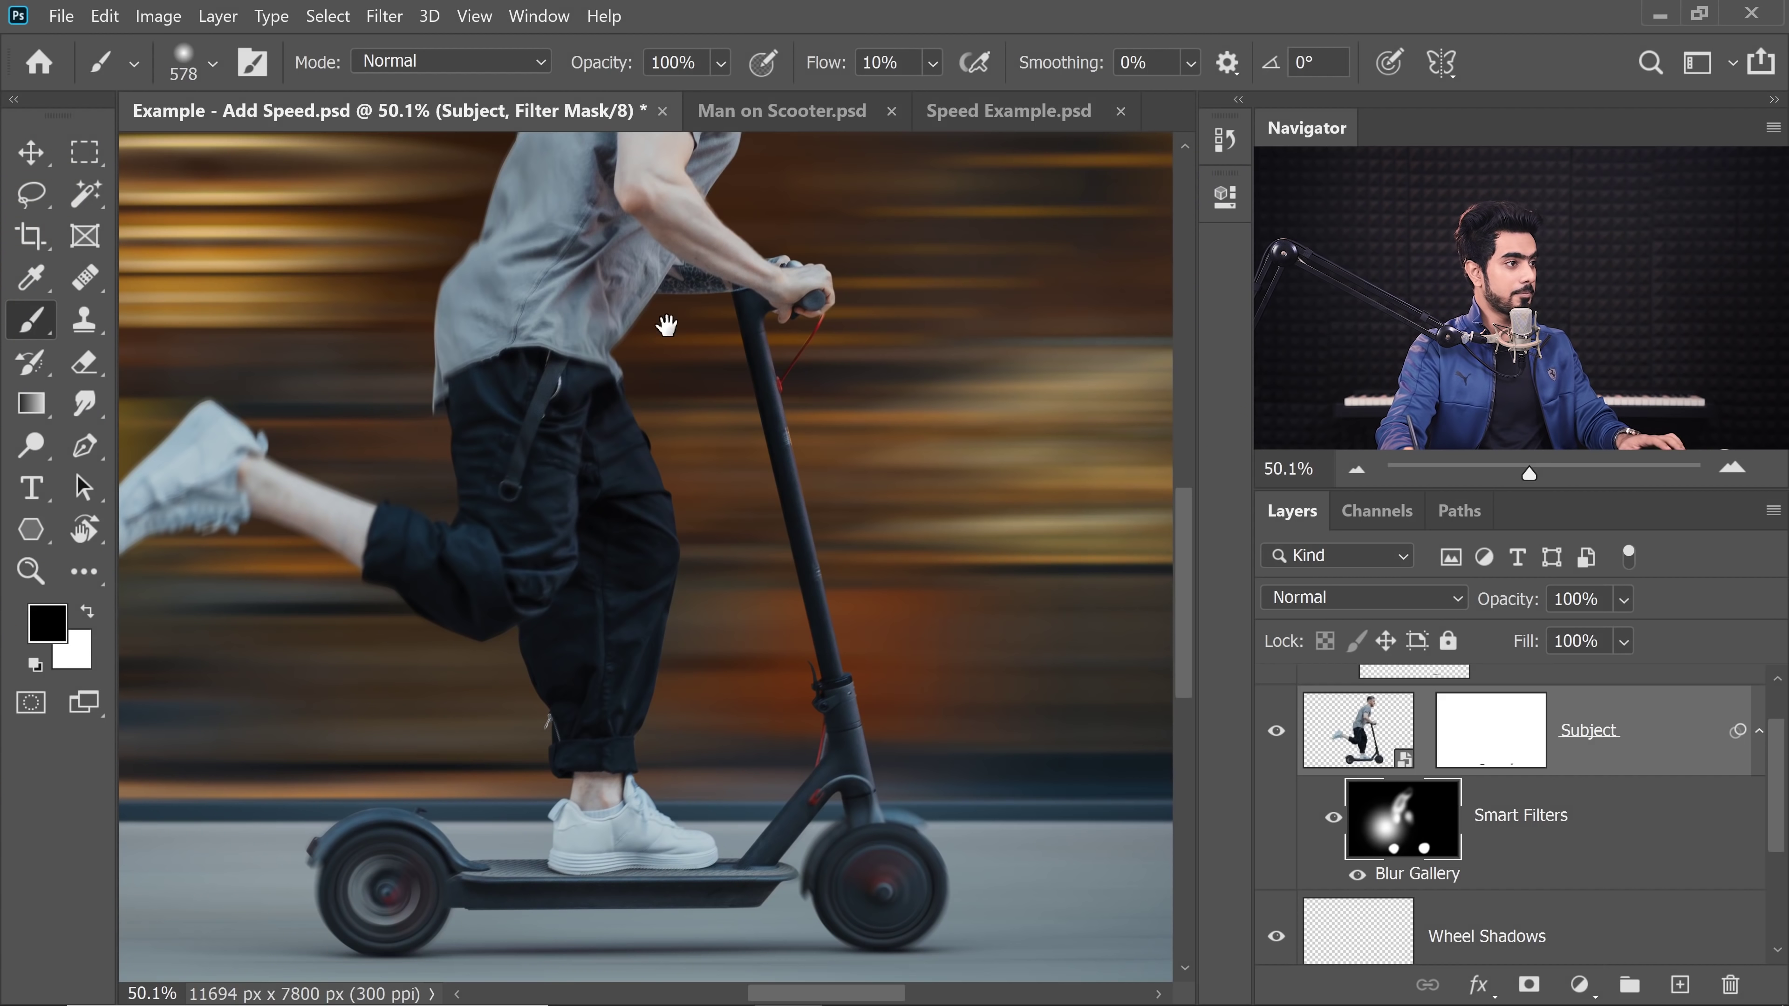
{"action": "left_click_drag", "start_coordinate": [667, 325], "coordinate": [595, 522]}
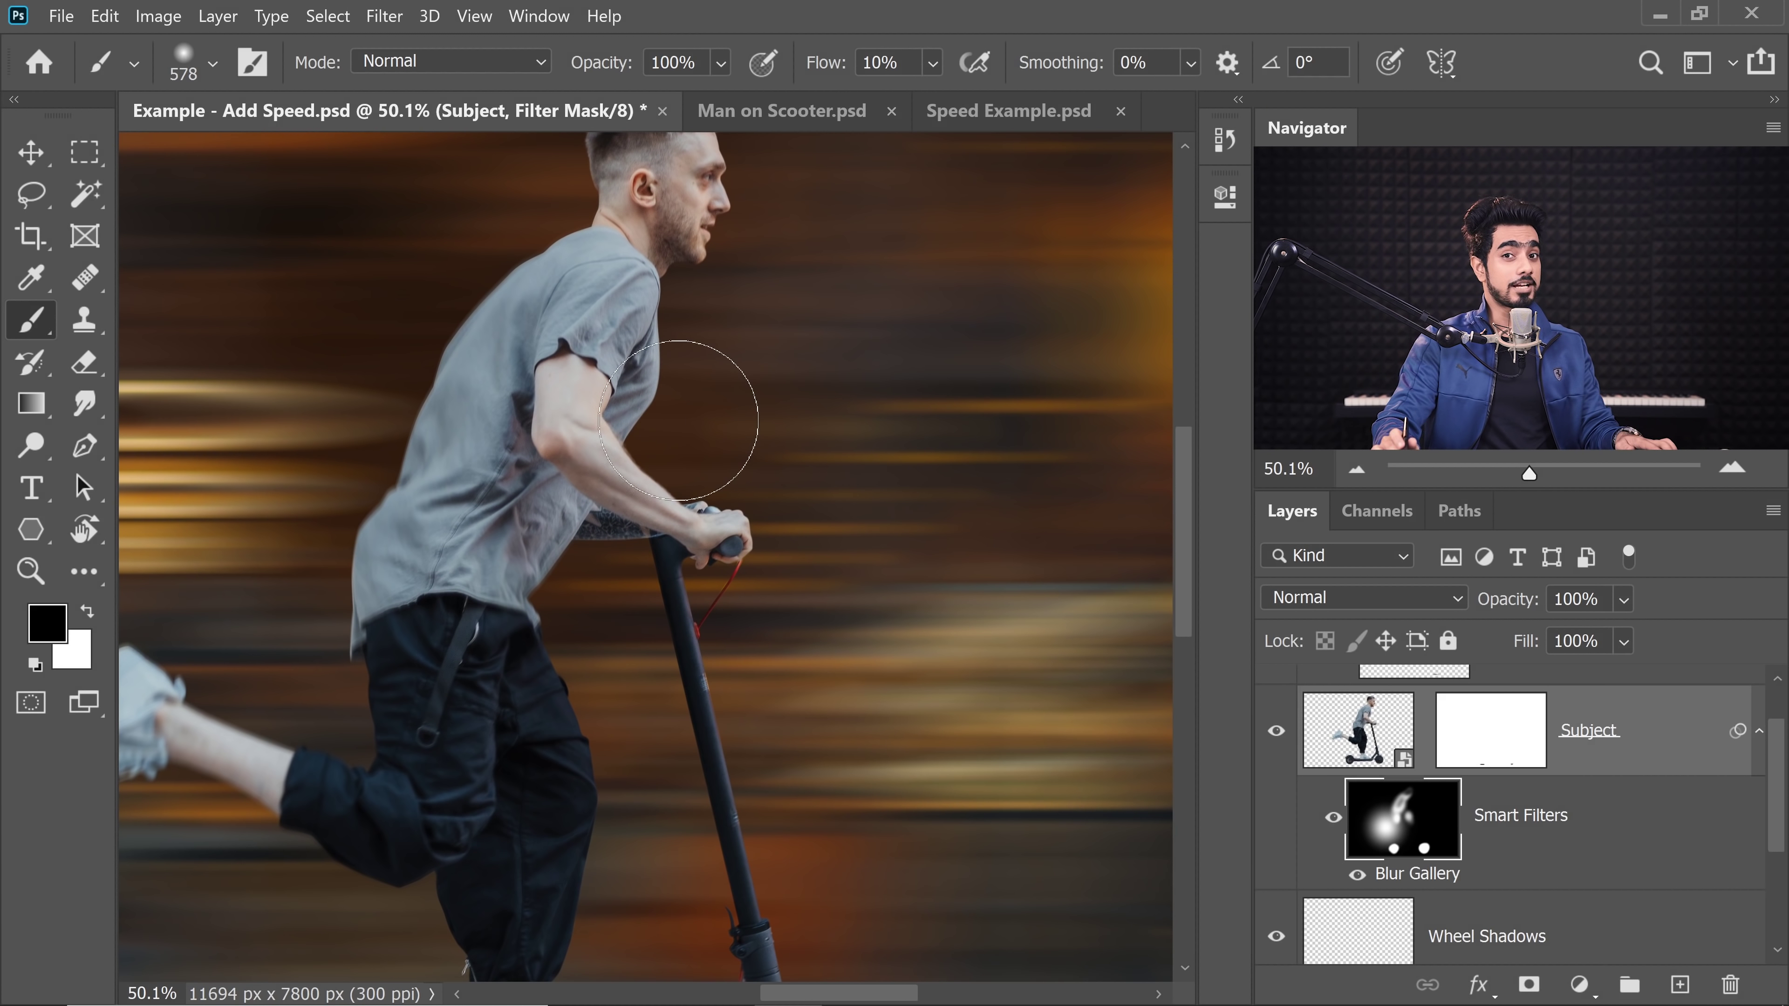
- Raise the brush flow to 100% and paint black on the filter mask to sharpen the rear mudguard and areas around the tyre
{"action": "left_click_drag", "start_coordinate": [515, 754], "coordinate": [732, 330]}
{"action": "mouse_move", "coordinate": [540, 717]}
{"action": "left_mouse_down"}
{"action": "mouse_move", "coordinate": [609, 688]}
{"action": "mouse_move", "coordinate": [420, 612]}
{"action": "mouse_move", "coordinate": [246, 609]}
{"action": "left_mouse_up"}
{"action": "left_click_drag", "start_coordinate": [357, 556], "coordinate": [236, 565]}
{"action": "left_click_drag", "start_coordinate": [302, 594], "coordinate": [247, 599]}
{"action": "left_click_drag", "start_coordinate": [272, 577], "coordinate": [219, 579]}
{"action": "left_click_drag", "start_coordinate": [814, 62], "coordinate": [1029, 74]}
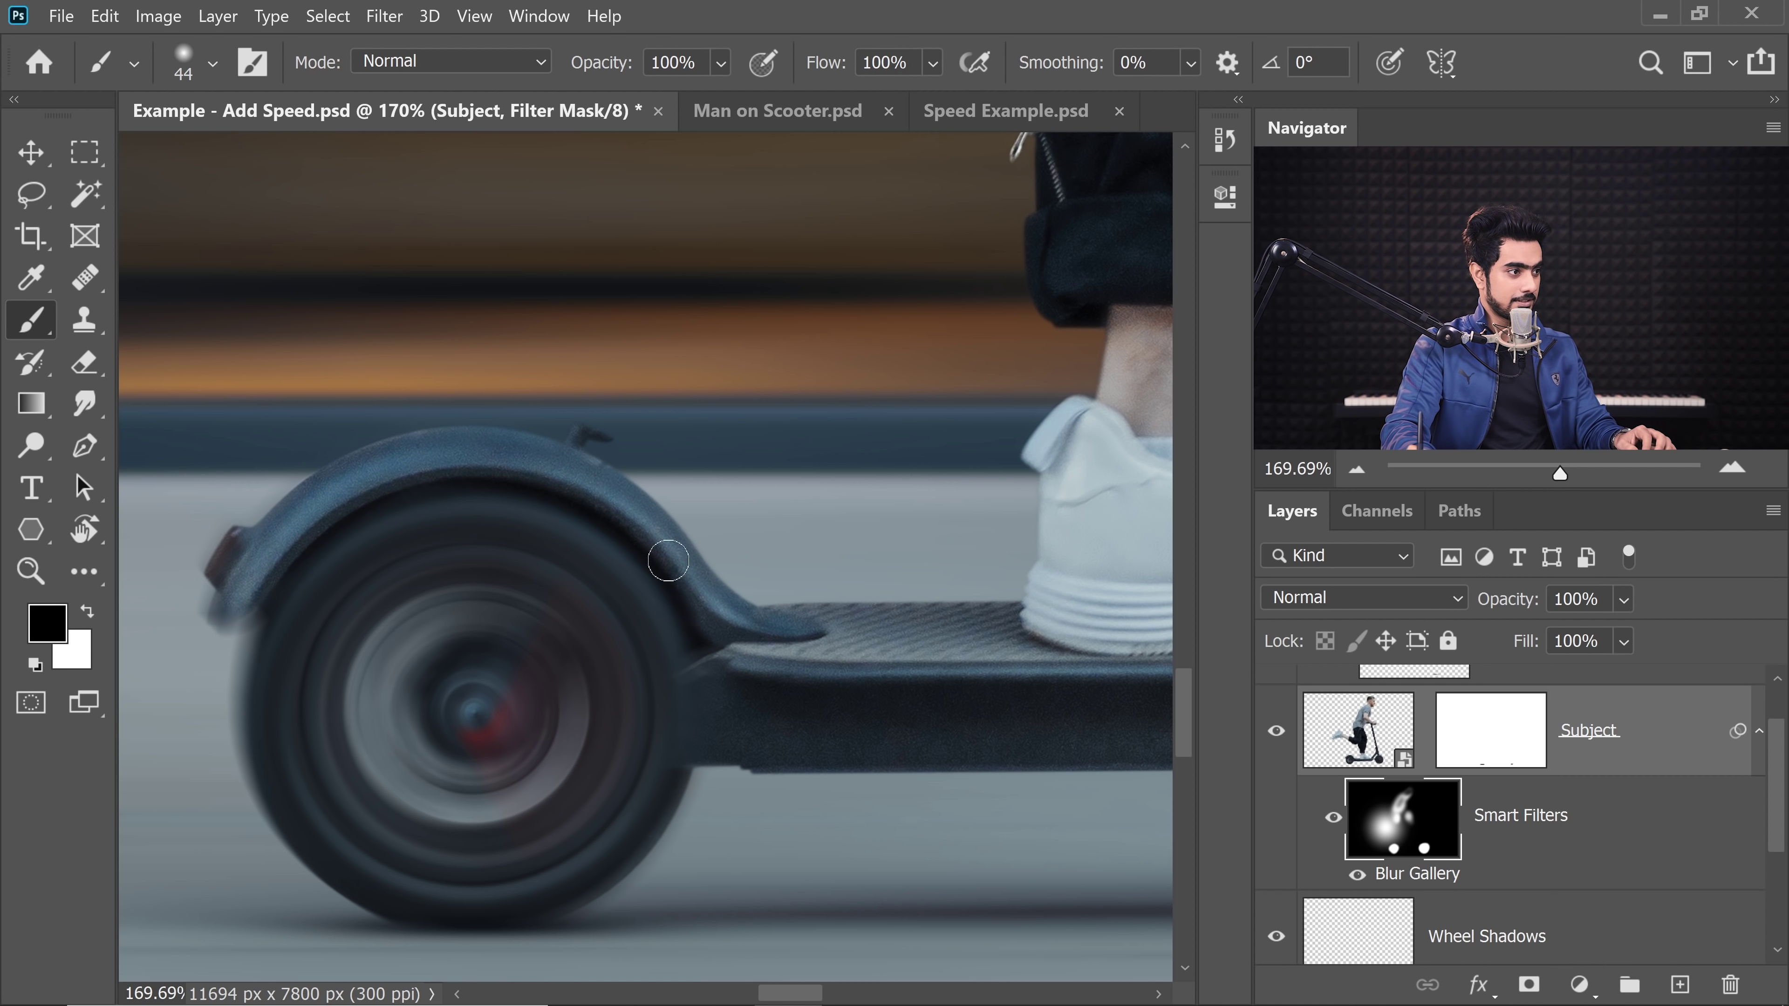
{"action": "scroll", "coordinate": [246, 717], "scroll_direction": "down", "scroll_amount": 2}
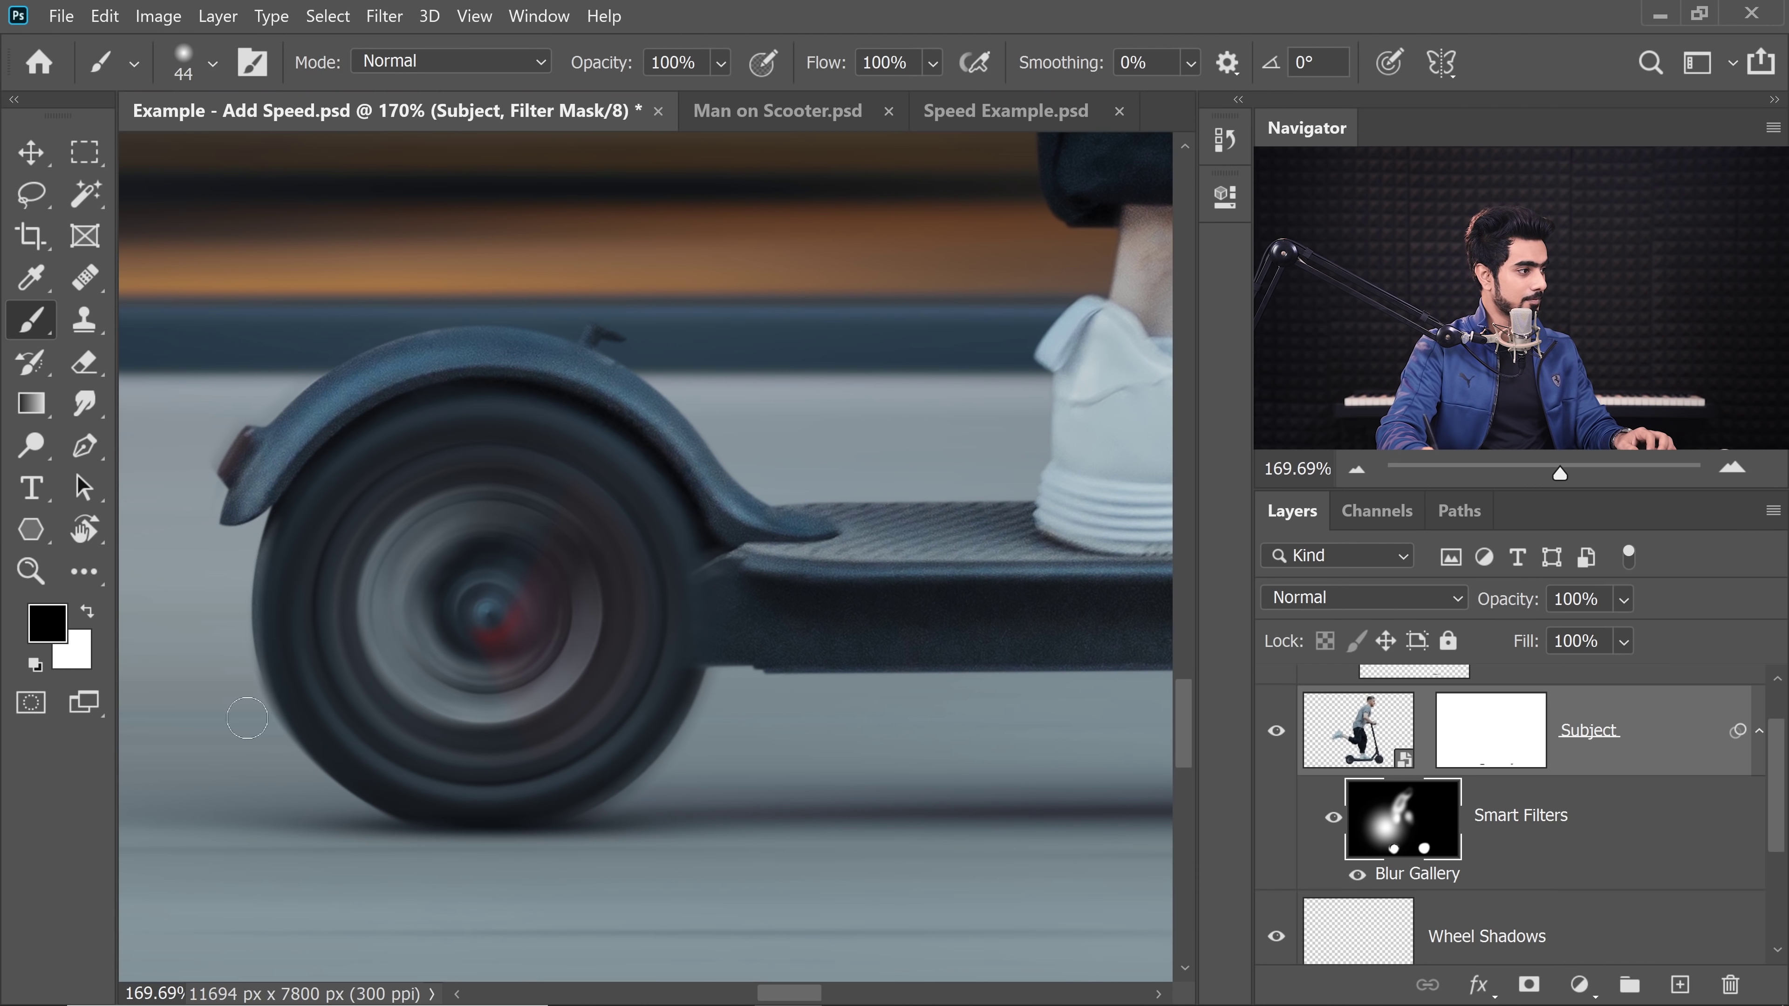
{"action": "left_click_drag", "start_coordinate": [277, 747], "coordinate": [736, 646]}
- Enlarge the brush to 100 px and mask the blur off the deck bracket and red reflector over the rear hub
{"action": "key", "text": "bracketright"}
{"action": "key", "text": "bracketright"}
{"action": "key", "text": "bracketright"}
{"action": "key", "text": "bracketright"}
{"action": "key", "text": "bracketright"}
{"action": "key", "text": "bracketright"}
{"action": "key", "text": "bracketright"}
{"action": "mouse_move", "coordinate": [687, 582]}
{"action": "left_mouse_down"}
{"action": "mouse_move", "coordinate": [527, 565]}
{"action": "mouse_move", "coordinate": [754, 641]}
{"action": "left_mouse_up"}
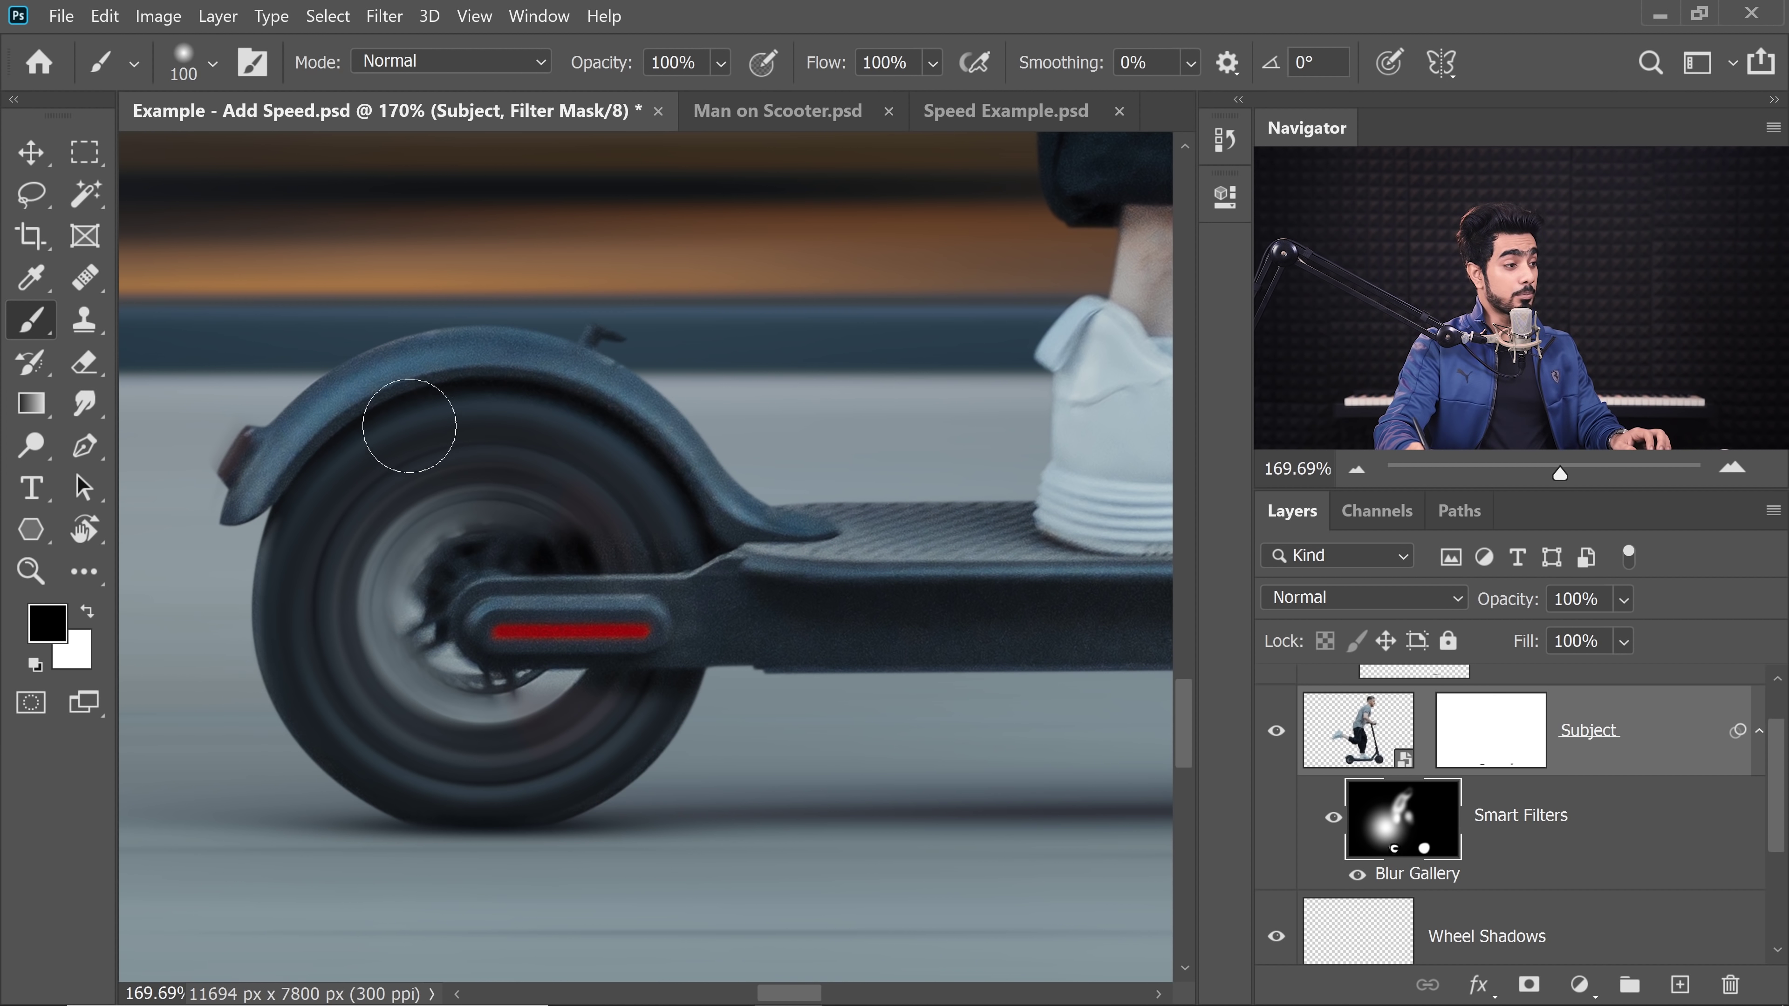
- Paint the spin blur back in white around the rear hub above the bracket with a small brush of about 38 px
{"action": "mouse_move", "coordinate": [436, 625]}
{"action": "left_mouse_down"}
{"action": "mouse_move", "coordinate": [475, 606]}
{"action": "mouse_move", "coordinate": [282, 571]}
{"action": "left_mouse_up"}
{"action": "key", "text": "bracketleft"}
{"action": "key", "text": "x"}
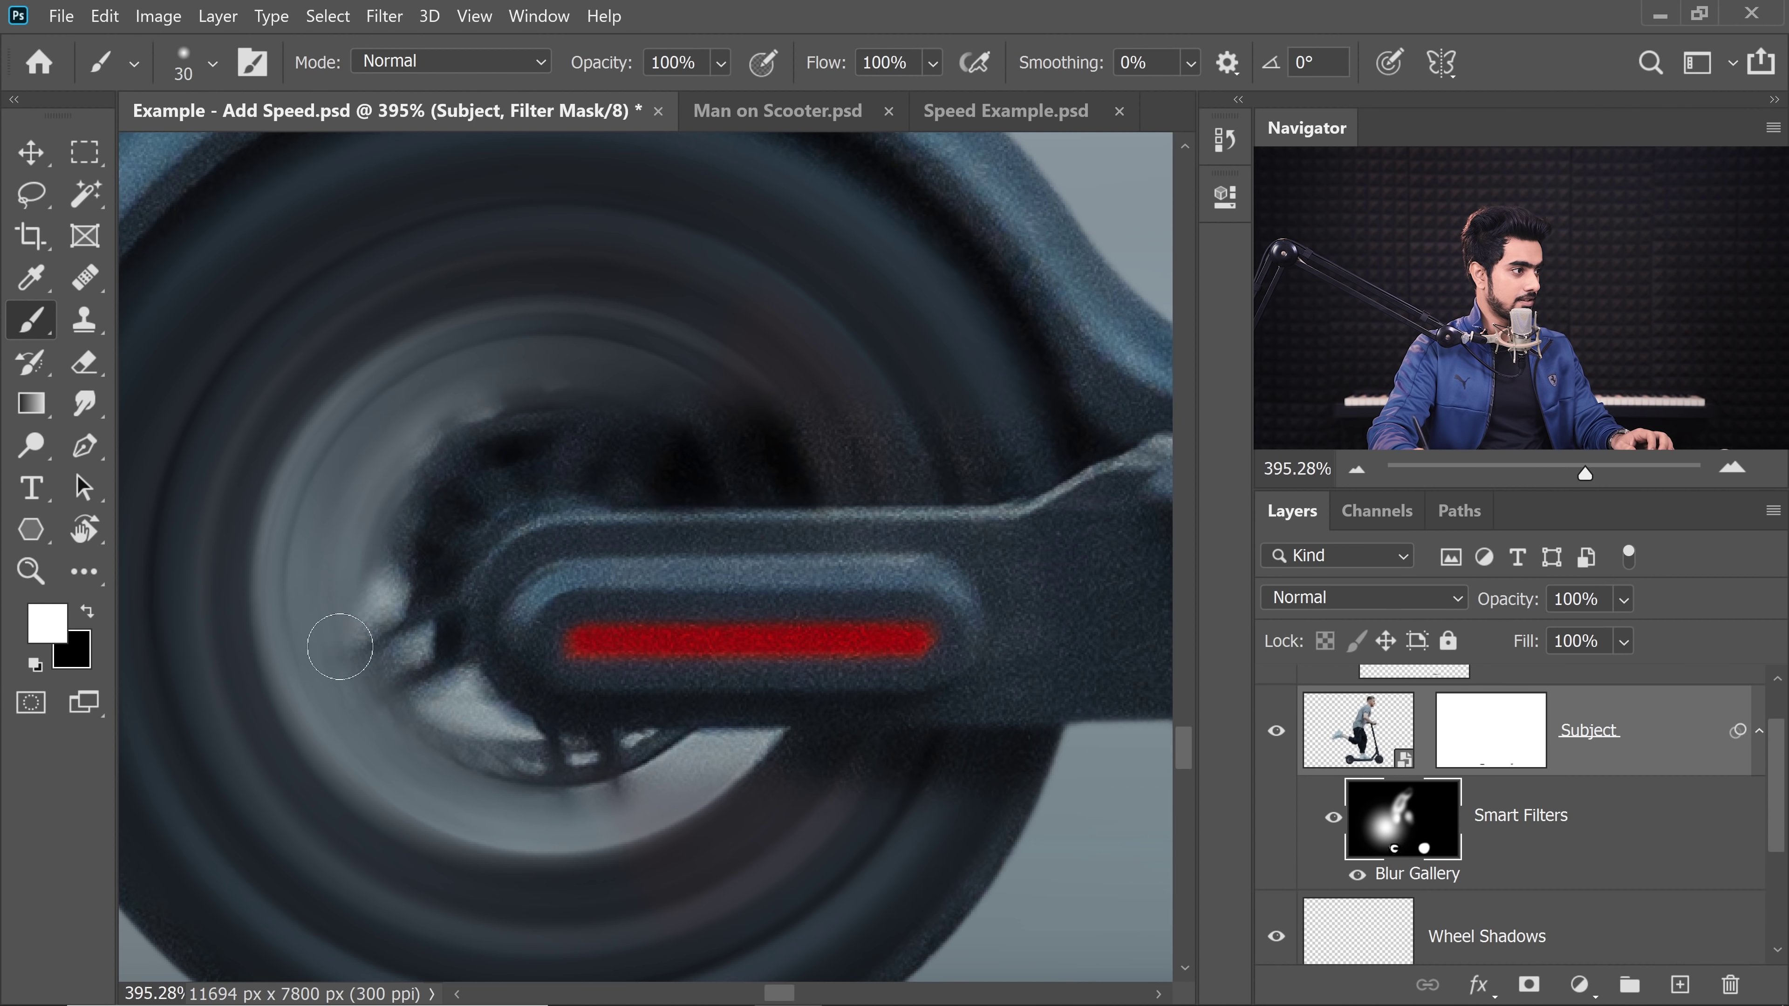
{"action": "mouse_move", "coordinate": [498, 540]}
{"action": "left_mouse_down"}
{"action": "mouse_move", "coordinate": [509, 527]}
{"action": "mouse_move", "coordinate": [462, 520]}
{"action": "left_mouse_up"}
{"action": "left_click_drag", "start_coordinate": [608, 481], "coordinate": [446, 515]}
{"action": "mouse_move", "coordinate": [493, 516]}
{"action": "left_mouse_down"}
{"action": "mouse_move", "coordinate": [671, 512]}
{"action": "mouse_move", "coordinate": [463, 562]}
{"action": "mouse_move", "coordinate": [848, 530]}
{"action": "left_mouse_up"}
{"action": "left_click_drag", "start_coordinate": [674, 387], "coordinate": [886, 498]}
{"action": "mouse_move", "coordinate": [645, 552]}
{"action": "left_mouse_down"}
{"action": "mouse_move", "coordinate": [715, 552]}
{"action": "mouse_move", "coordinate": [695, 551]}
{"action": "left_mouse_up"}
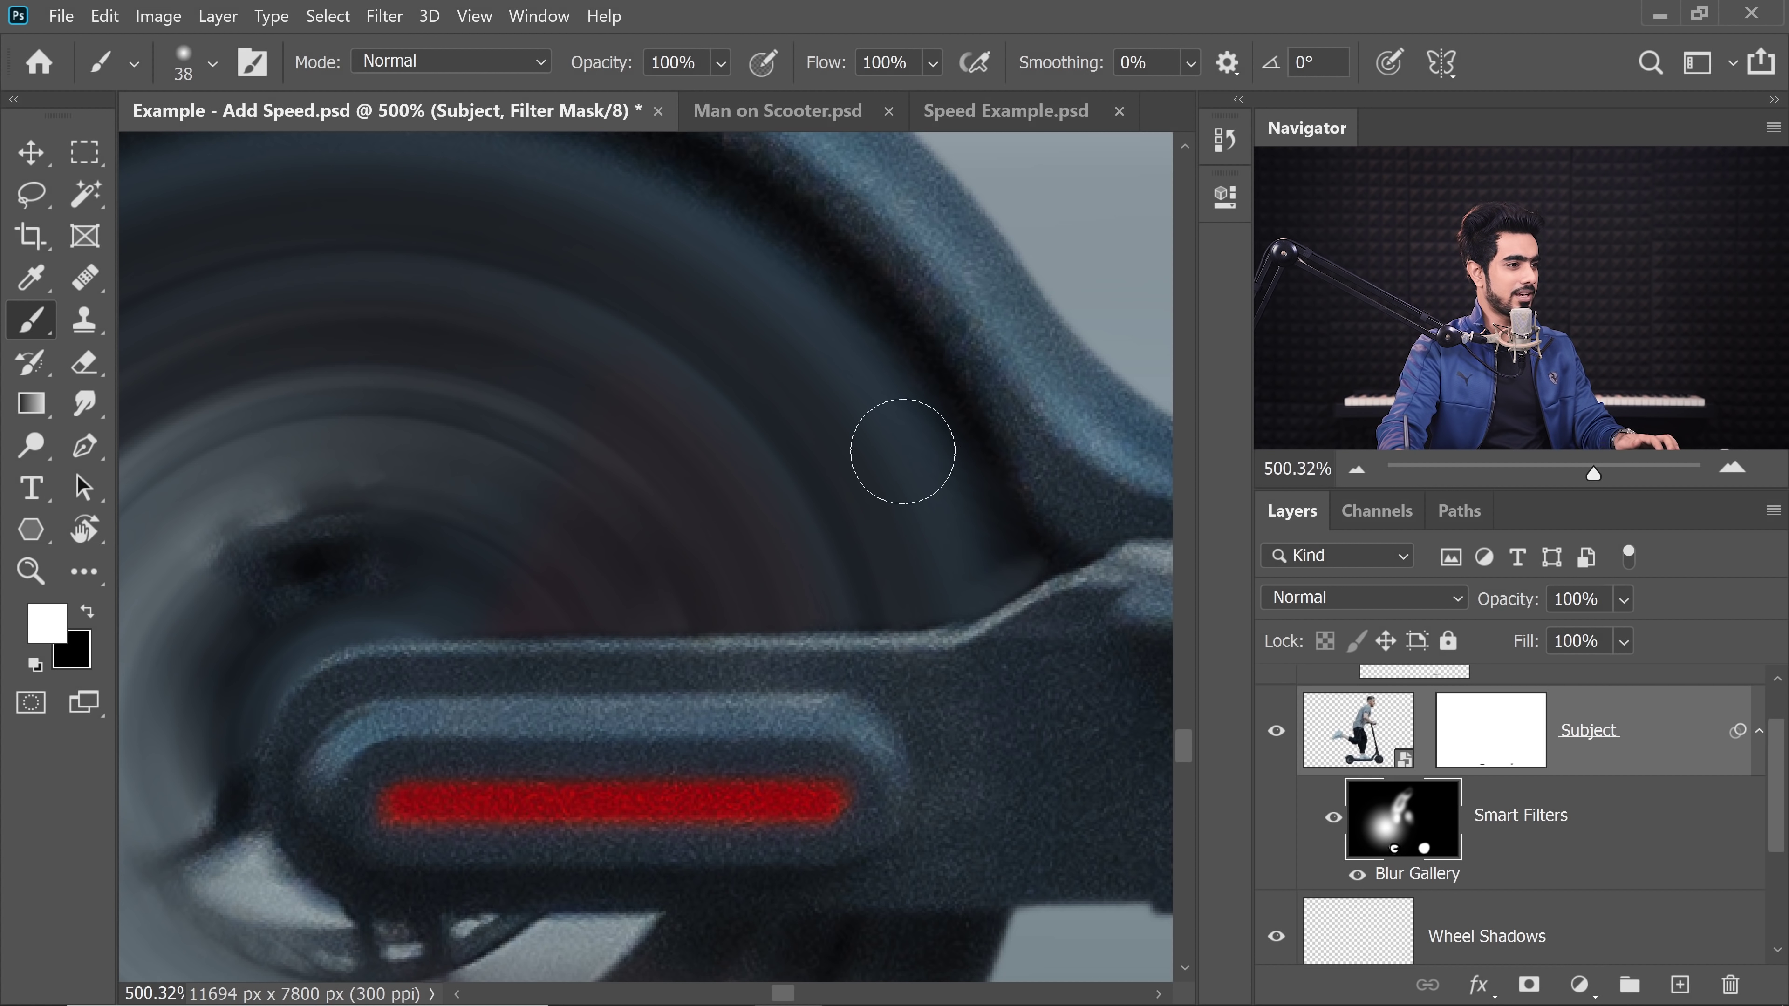
{"action": "left_click_drag", "start_coordinate": [592, 559], "coordinate": [871, 539]}
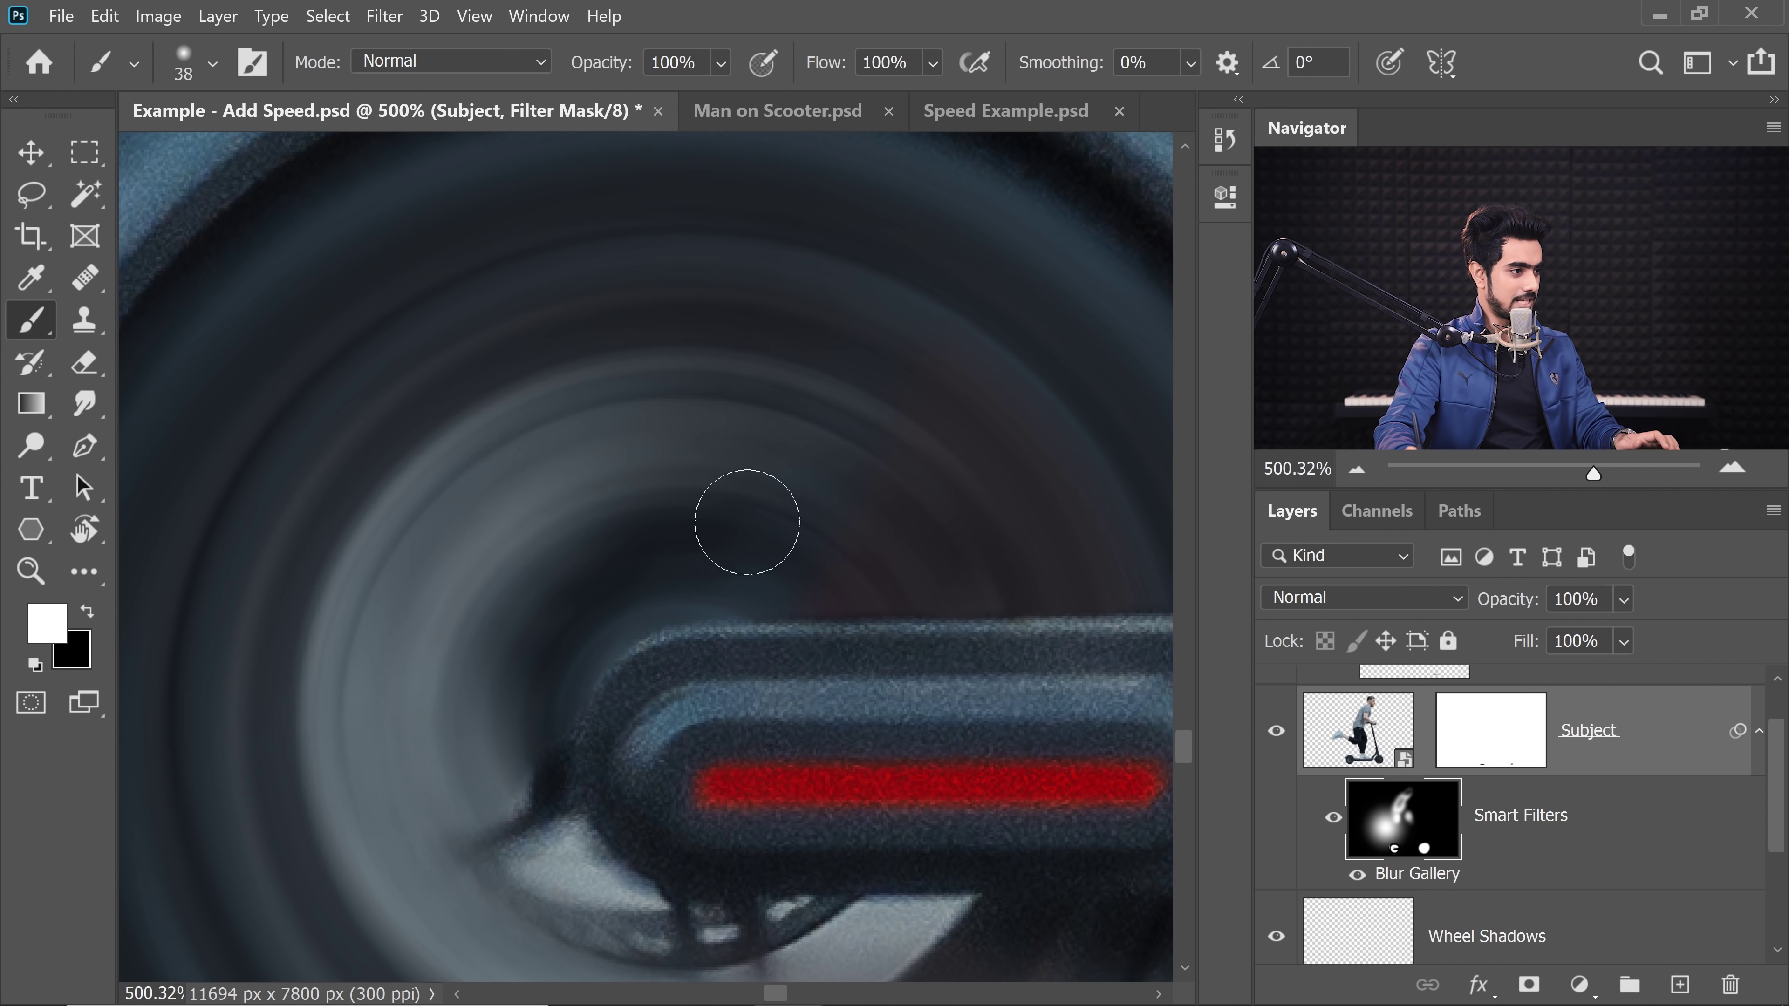
- Paint the spin blur back onto the rear rim beside and below the bracket, using white brushes down to 17 px
{"action": "mouse_move", "coordinate": [657, 708]}
{"action": "left_mouse_down"}
{"action": "mouse_move", "coordinate": [590, 479]}
{"action": "mouse_move", "coordinate": [601, 540]}
{"action": "left_mouse_up"}
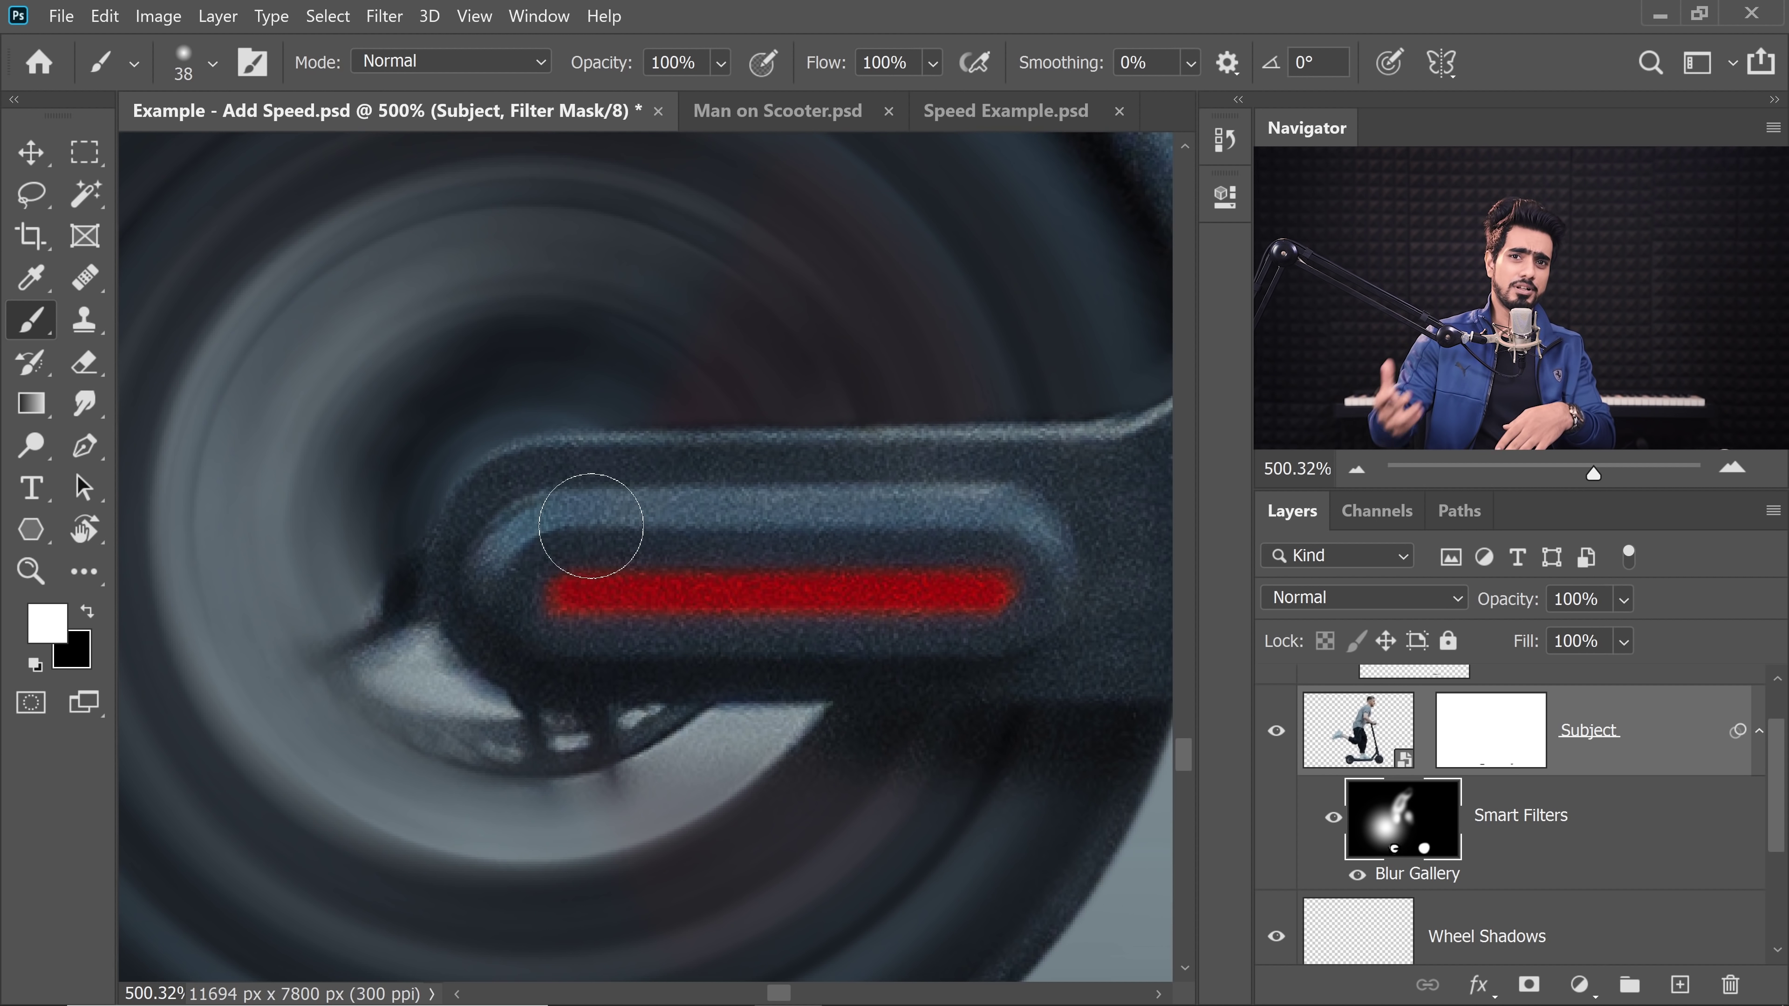
{"action": "mouse_move", "coordinate": [471, 660]}
{"action": "left_mouse_down"}
{"action": "mouse_move", "coordinate": [530, 603]}
{"action": "mouse_move", "coordinate": [503, 614]}
{"action": "mouse_move", "coordinate": [351, 506]}
{"action": "mouse_move", "coordinate": [442, 597]}
{"action": "mouse_move", "coordinate": [451, 586]}
{"action": "mouse_move", "coordinate": [491, 711]}
{"action": "mouse_move", "coordinate": [529, 669]}
{"action": "mouse_move", "coordinate": [430, 652]}
{"action": "left_mouse_up"}
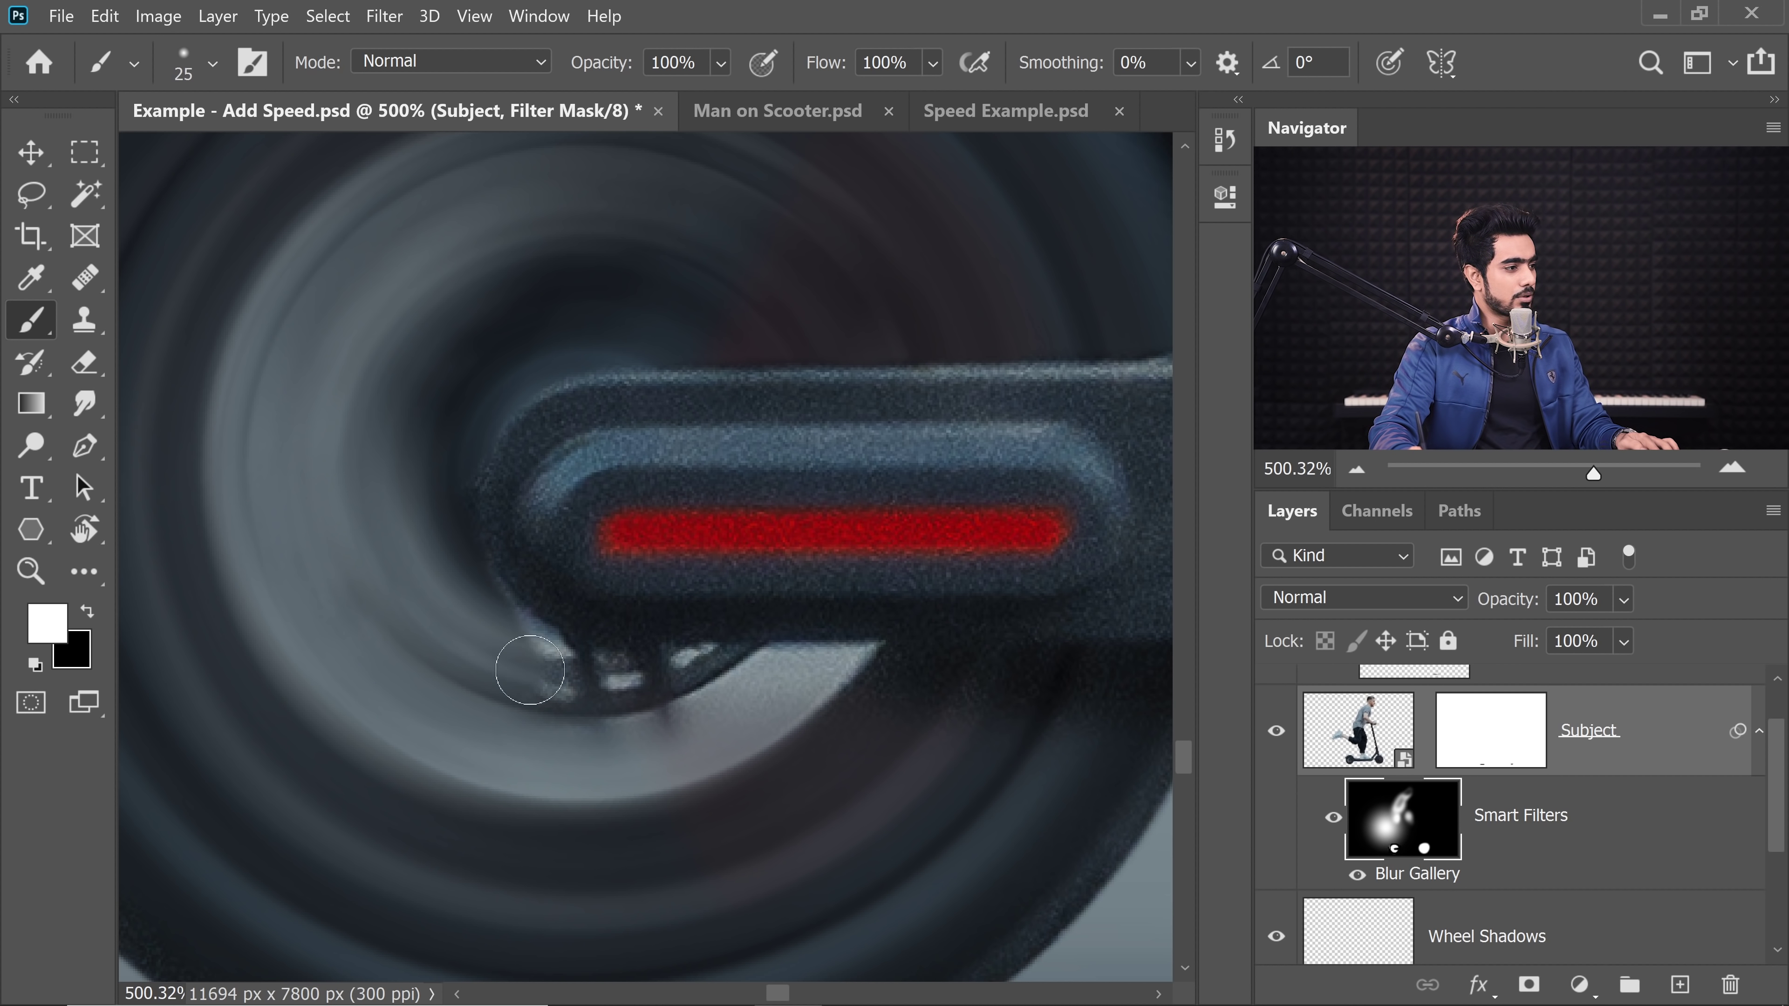
{"action": "mouse_move", "coordinate": [584, 663]}
{"action": "left_mouse_down"}
{"action": "mouse_move", "coordinate": [656, 698]}
{"action": "mouse_move", "coordinate": [559, 672]}
{"action": "mouse_move", "coordinate": [839, 668]}
{"action": "left_mouse_up"}
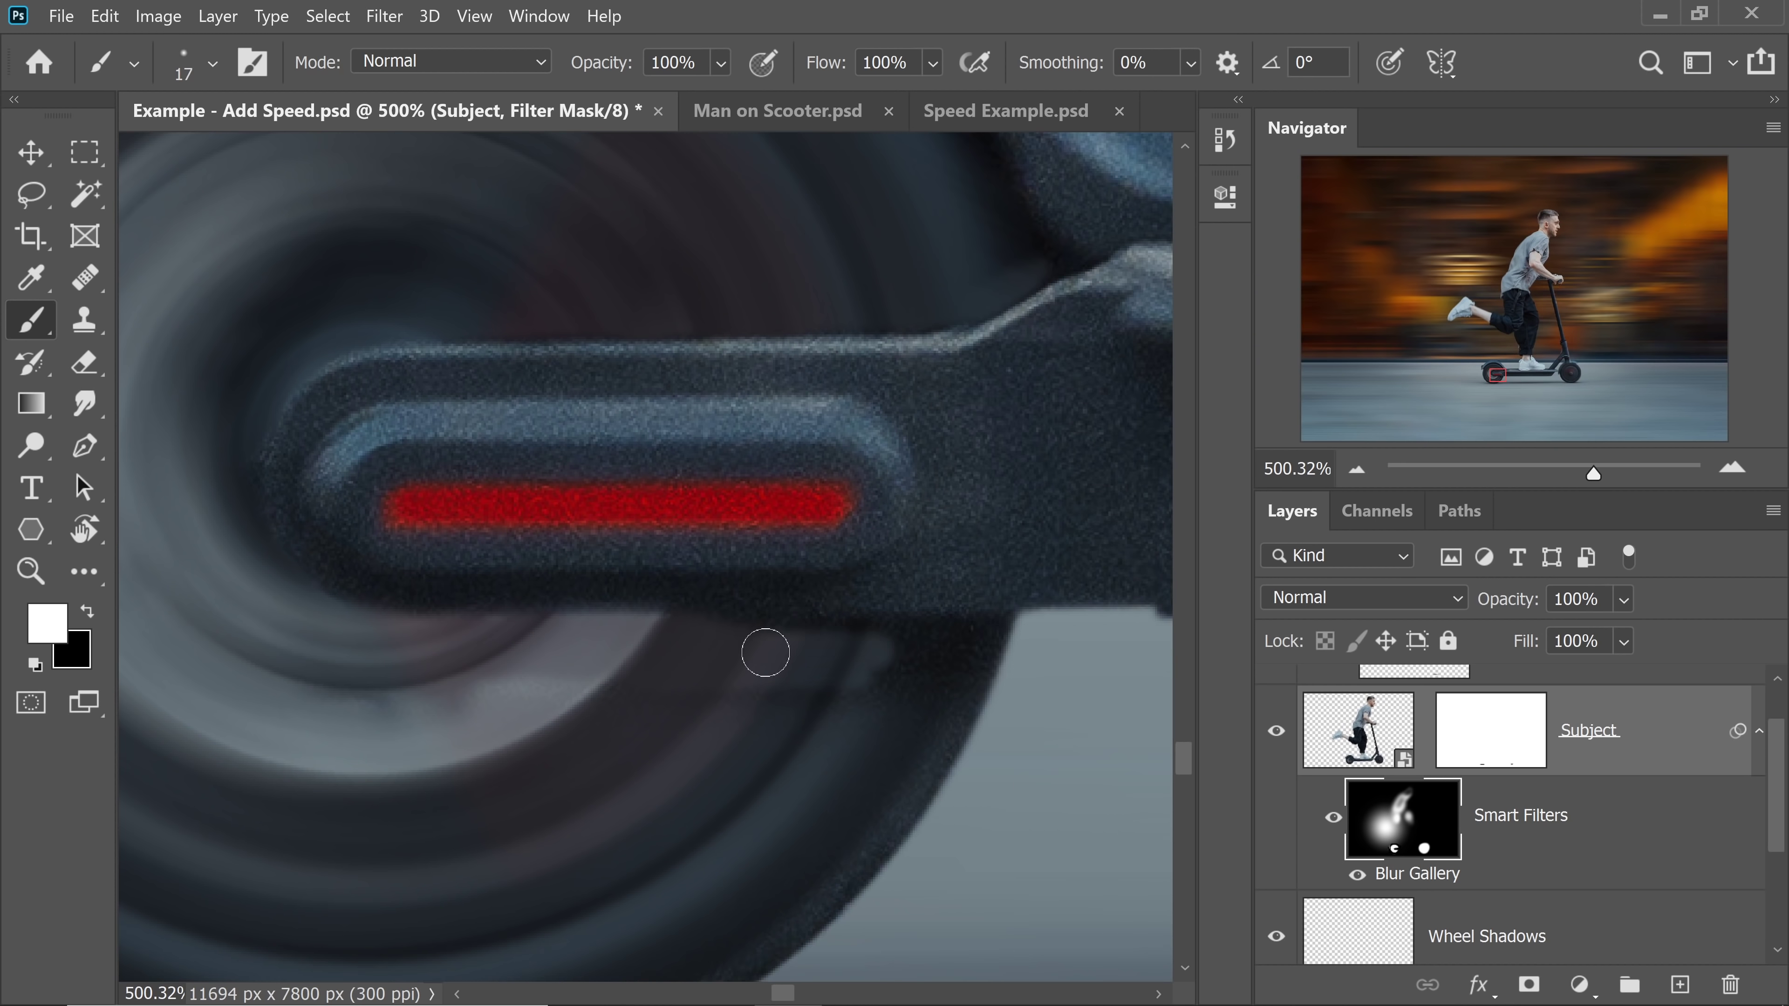
- Finish restoring the spin blur on the rear rim under the bracket and around the lower tyre, using white brushes of 38 and 32 px
{"action": "left_click_drag", "start_coordinate": [530, 696], "coordinate": [615, 667]}
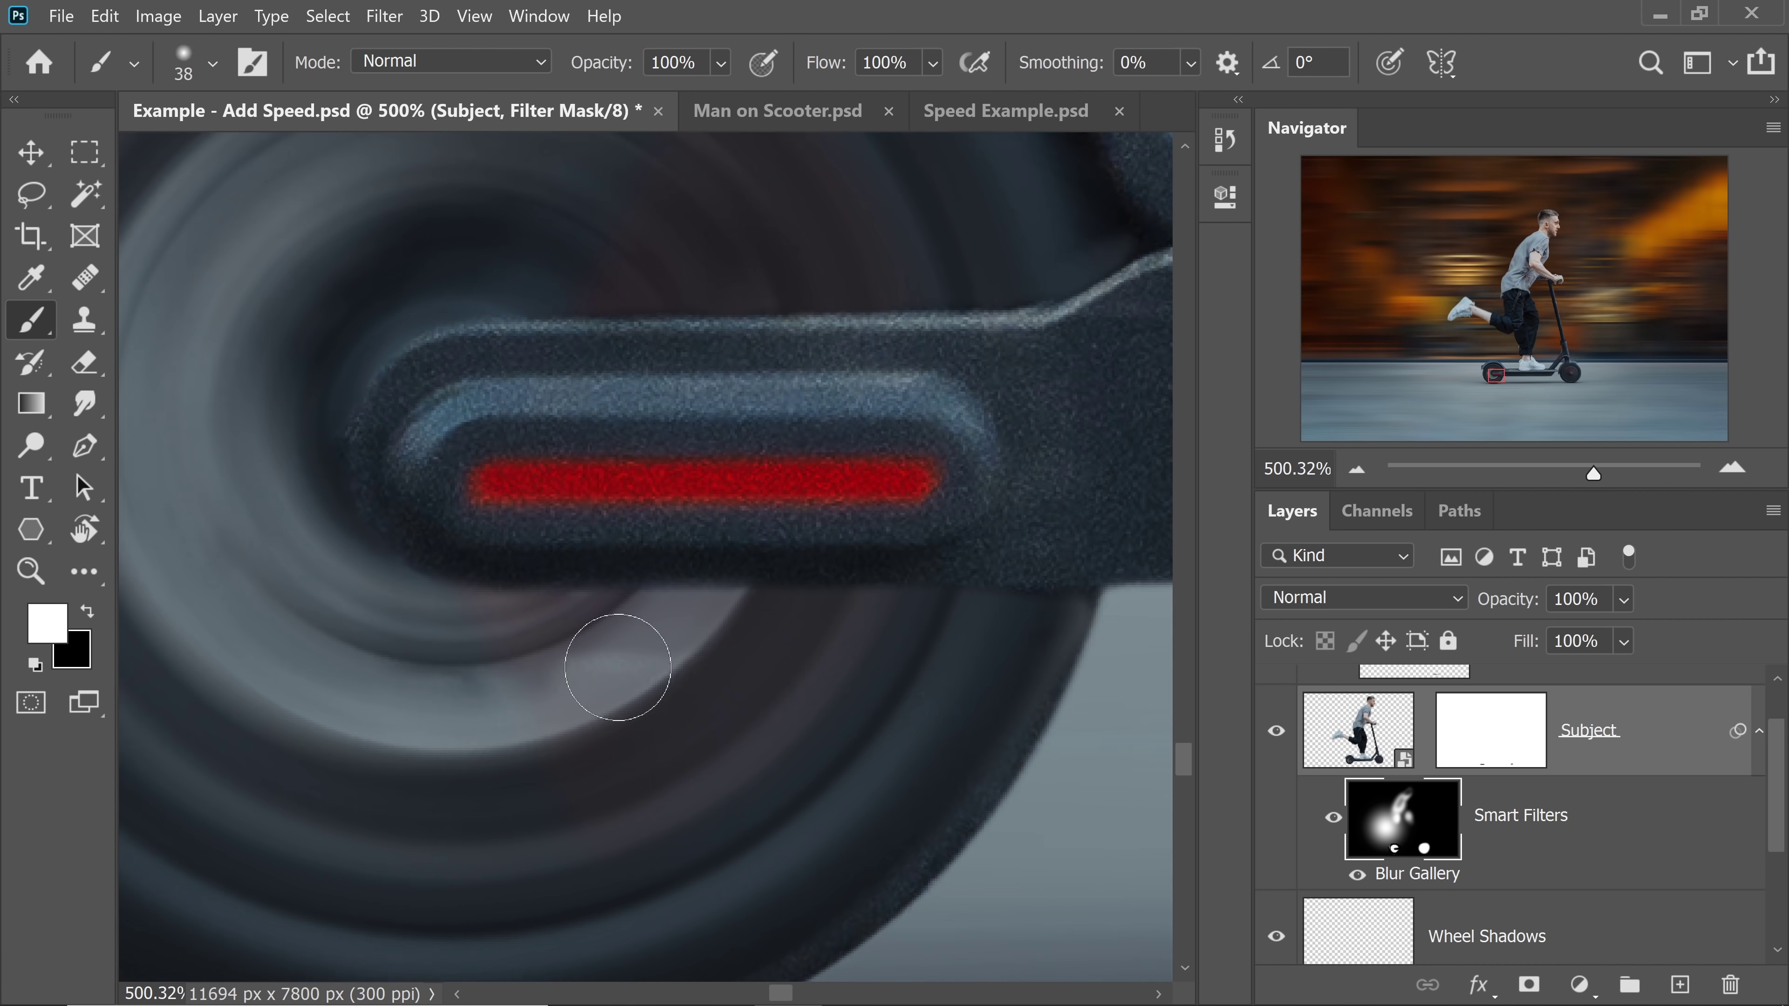
{"action": "left_click_drag", "start_coordinate": [1053, 622], "coordinate": [653, 508]}
{"action": "scroll", "coordinate": [653, 509], "scroll_direction": "down", "scroll_amount": 2}
{"action": "key", "text": "x"}
{"action": "key", "text": "x"}
{"action": "left_click_drag", "start_coordinate": [610, 627], "coordinate": [512, 696]}
{"action": "left_click_drag", "start_coordinate": [296, 599], "coordinate": [982, 603]}
{"action": "left_click_drag", "start_coordinate": [462, 689], "coordinate": [448, 675]}
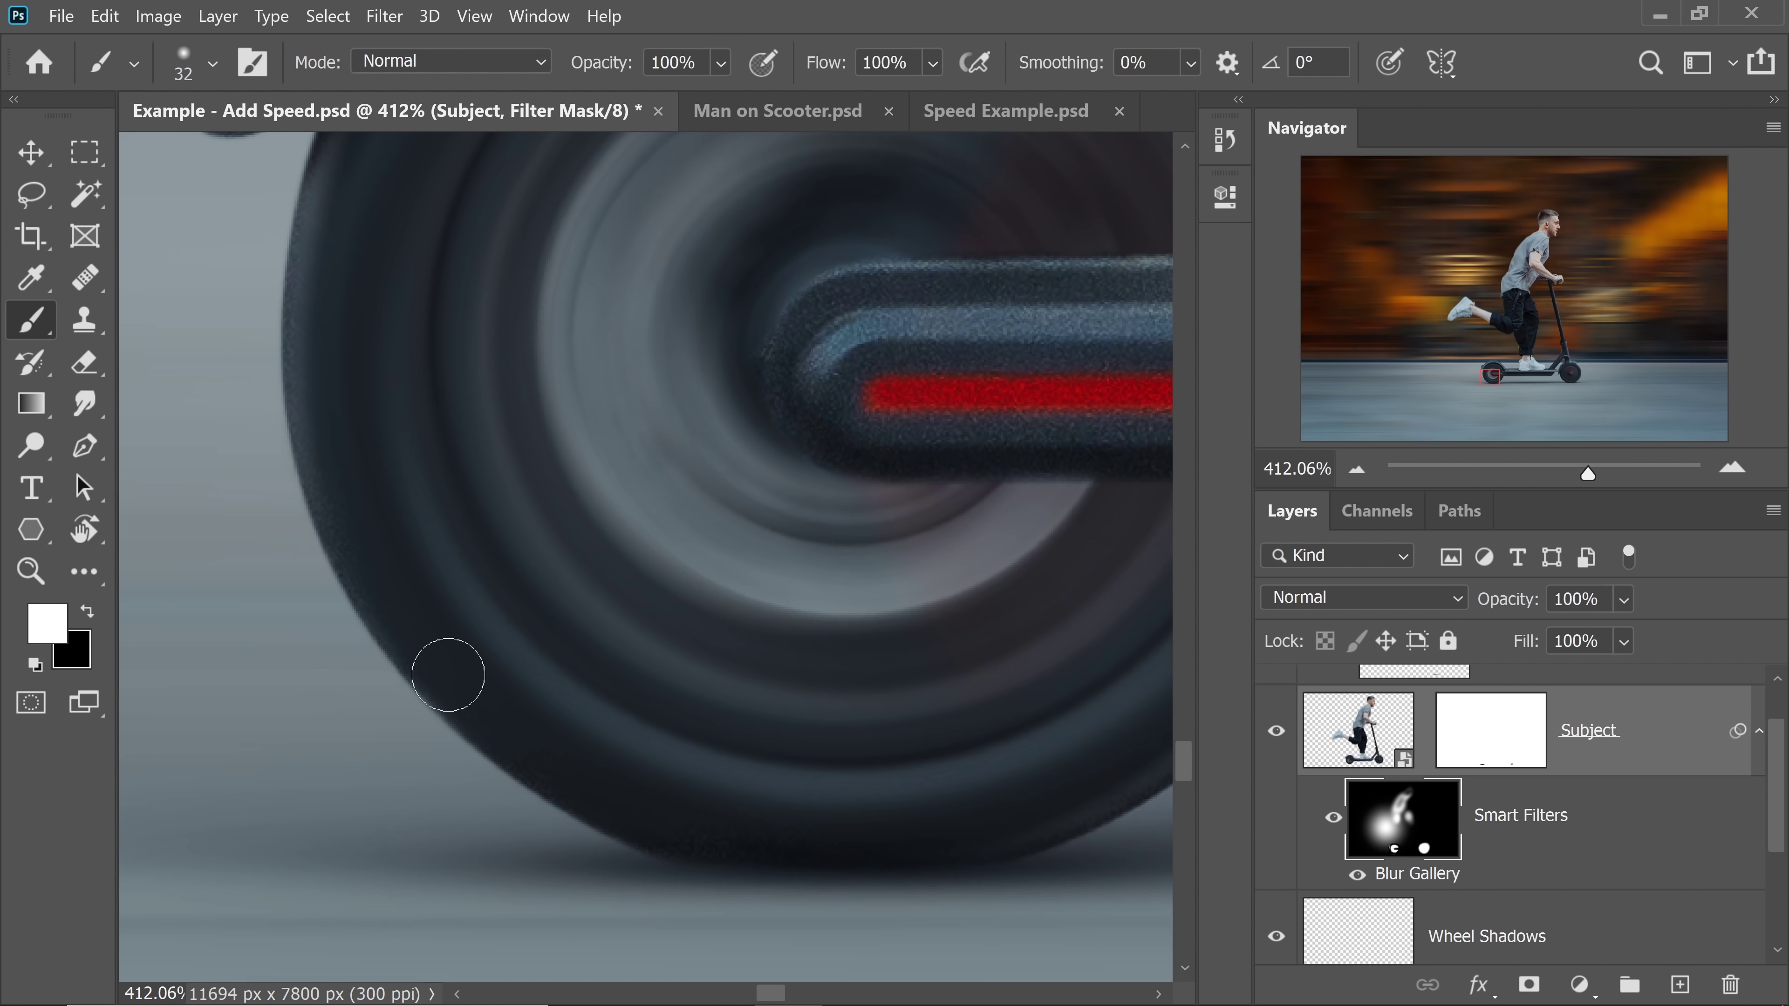
{"action": "left_click_drag", "start_coordinate": [563, 176], "coordinate": [307, 532]}
{"action": "scroll", "coordinate": [307, 531], "scroll_direction": "down", "scroll_amount": 3}
{"action": "left_click_drag", "start_coordinate": [584, 916], "coordinate": [681, 607]}
{"action": "scroll", "coordinate": [487, 499], "scroll_direction": "down", "scroll_amount": 6}
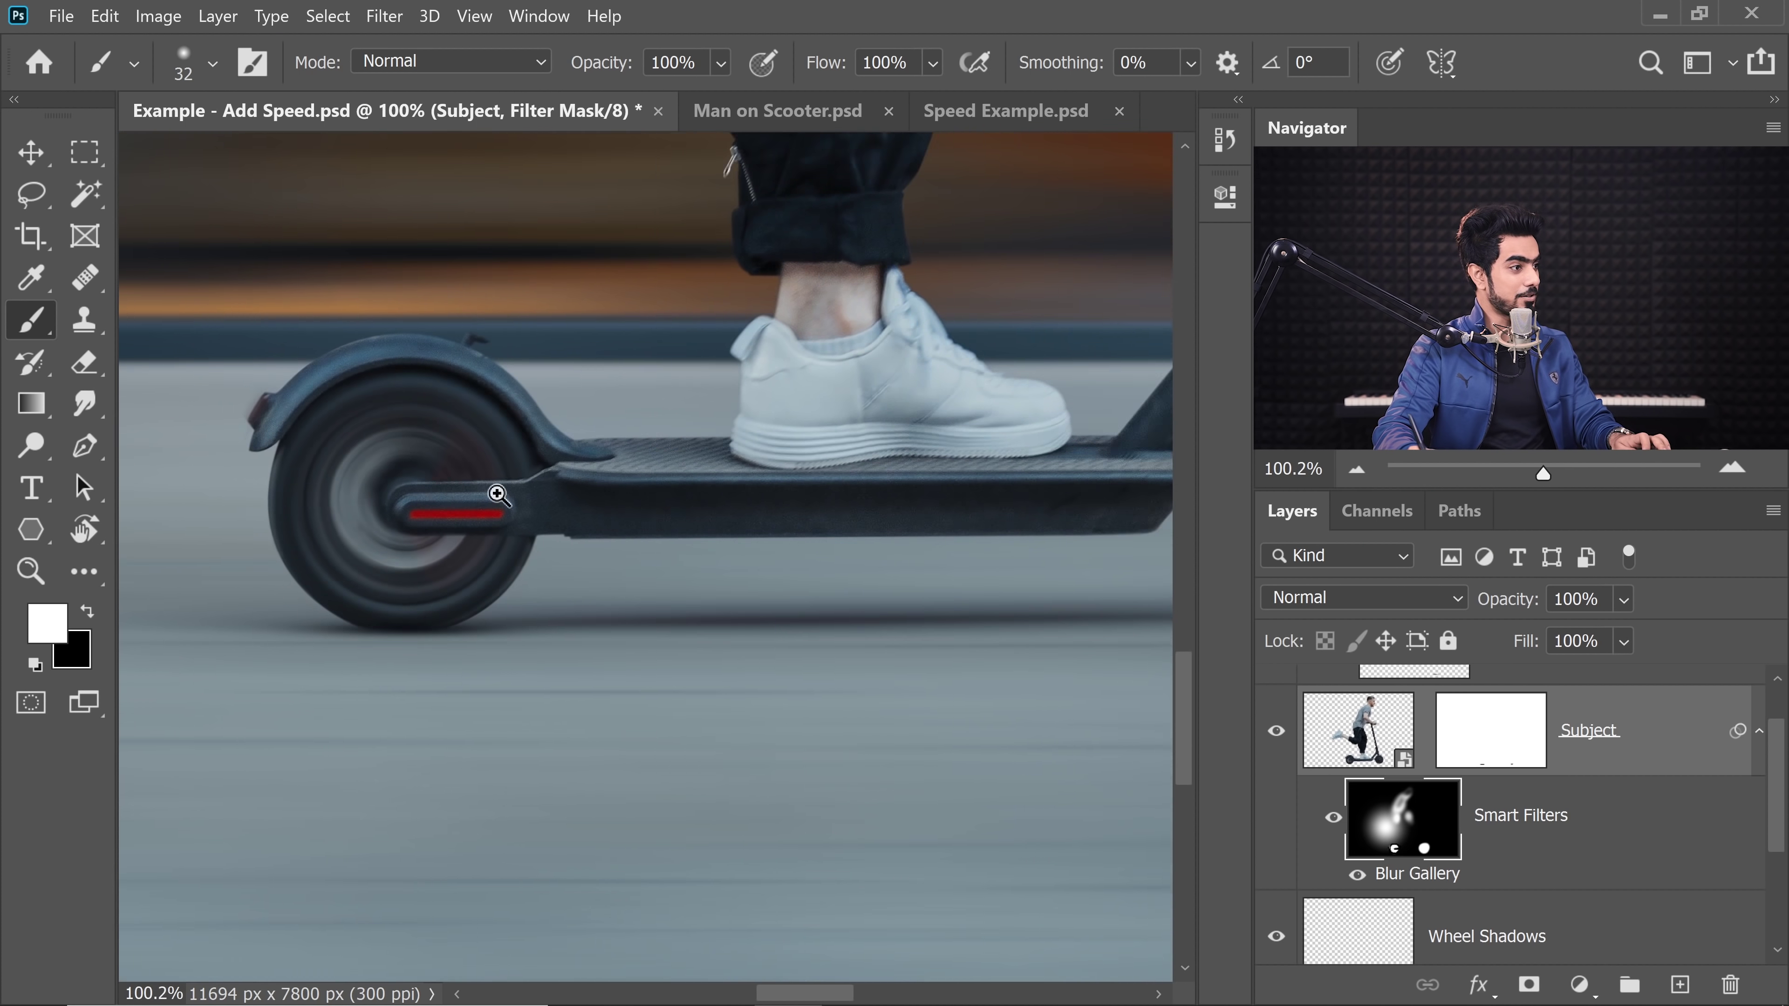
{"action": "scroll", "coordinate": [465, 516], "scroll_direction": "up", "scroll_amount": 3}
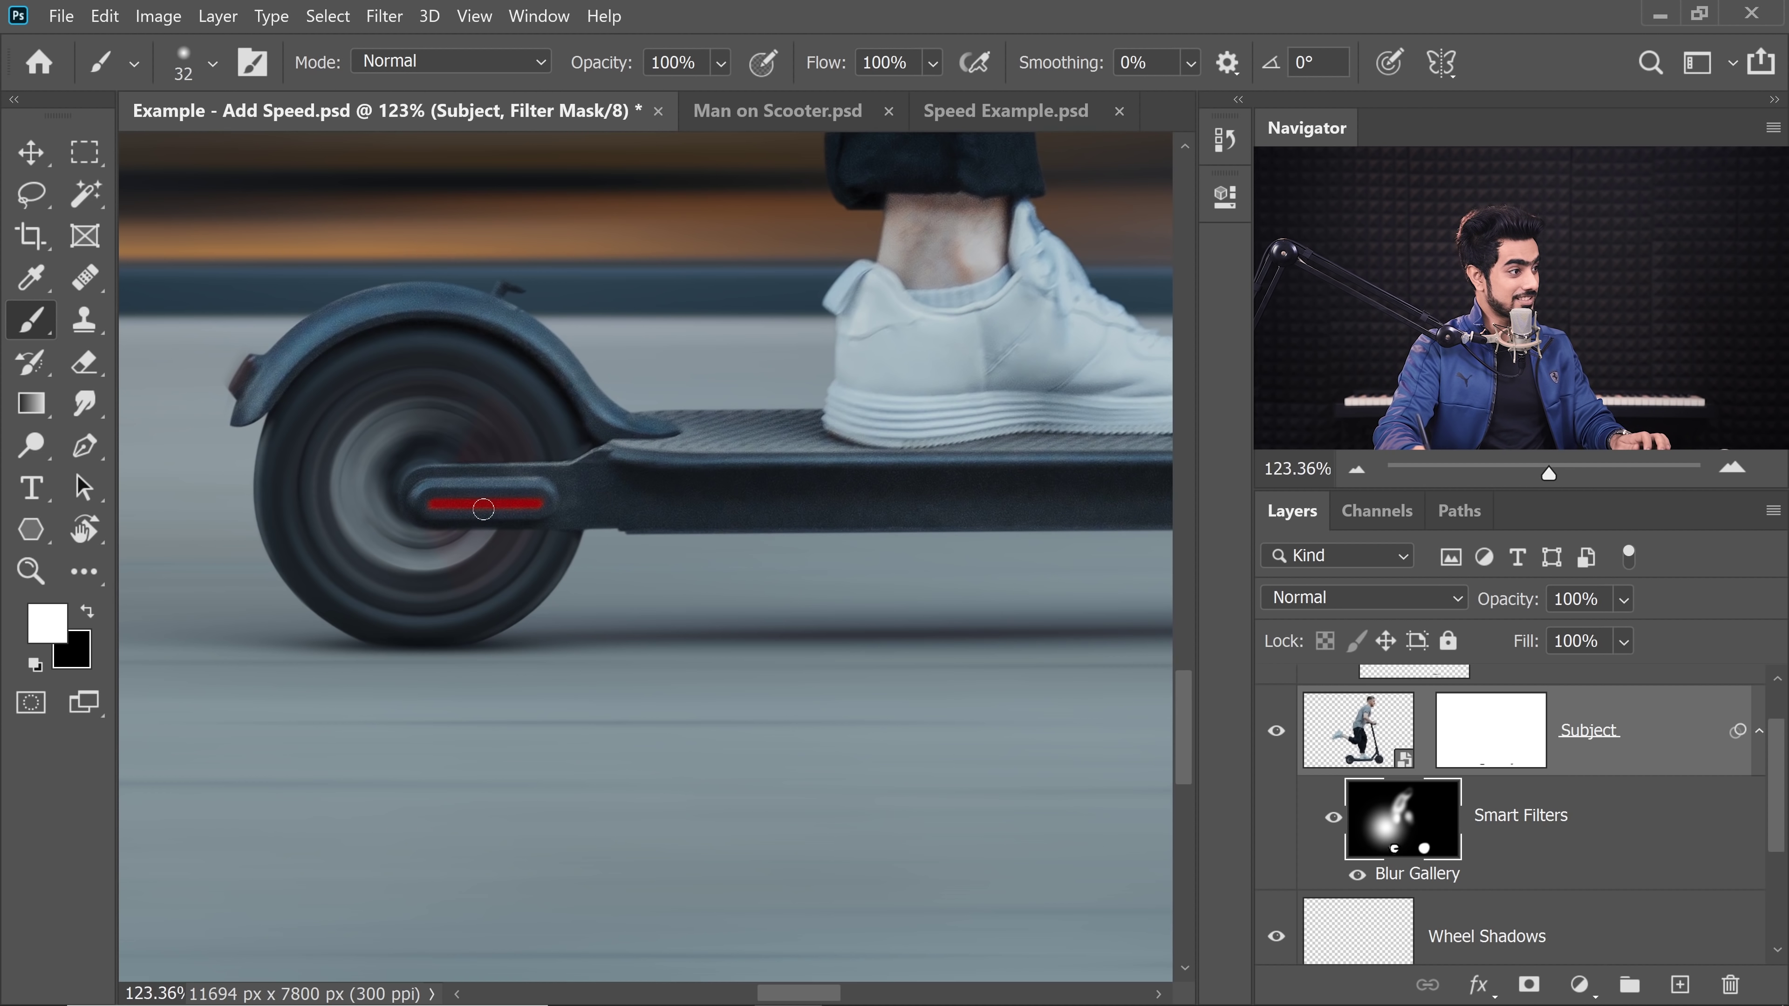
- Paint black on the filter mask to take the spin blur off the fork and red reflector over the front wheel
{"action": "left_click_drag", "start_coordinate": [888, 488], "coordinate": [422, 533]}
{"action": "left_click_drag", "start_coordinate": [908, 520], "coordinate": [378, 540]}
{"action": "mouse_move", "coordinate": [642, 523]}
{"action": "left_mouse_down"}
{"action": "mouse_move", "coordinate": [704, 525]}
{"action": "mouse_move", "coordinate": [646, 531]}
{"action": "left_mouse_up"}
{"action": "left_click_drag", "start_coordinate": [429, 319], "coordinate": [446, 320]}
{"action": "mouse_move", "coordinate": [398, 282]}
{"action": "left_mouse_down"}
{"action": "mouse_move", "coordinate": [419, 431]}
{"action": "mouse_move", "coordinate": [449, 449]}
{"action": "left_mouse_up"}
{"action": "left_click_drag", "start_coordinate": [566, 324], "coordinate": [595, 325]}
{"action": "key", "text": "x"}
{"action": "left_click_drag", "start_coordinate": [351, 428], "coordinate": [317, 627]}
{"action": "left_click_drag", "start_coordinate": [603, 374], "coordinate": [717, 389]}
{"action": "mouse_move", "coordinate": [607, 596]}
{"action": "left_mouse_down"}
{"action": "mouse_move", "coordinate": [586, 427]}
{"action": "mouse_move", "coordinate": [619, 592]}
{"action": "left_mouse_up"}
{"action": "left_click_drag", "start_coordinate": [458, 825], "coordinate": [826, 614]}
{"action": "left_click_drag", "start_coordinate": [647, 709], "coordinate": [668, 709]}
- Refine the filter mask around the front fork and hub, alternating white and black with a 61 px brush
{"action": "key", "text": "x"}
{"action": "left_click_drag", "start_coordinate": [427, 395], "coordinate": [399, 395]}
{"action": "key", "text": "x"}
{"action": "left_click_drag", "start_coordinate": [424, 475], "coordinate": [404, 343]}
{"action": "key", "text": "x"}
{"action": "left_click_drag", "start_coordinate": [732, 300], "coordinate": [745, 299]}
{"action": "mouse_move", "coordinate": [745, 303]}
{"action": "left_mouse_down"}
{"action": "mouse_move", "coordinate": [883, 551]}
{"action": "mouse_move", "coordinate": [240, 650]}
{"action": "left_mouse_up"}
{"action": "left_click_drag", "start_coordinate": [497, 704], "coordinate": [451, 704]}
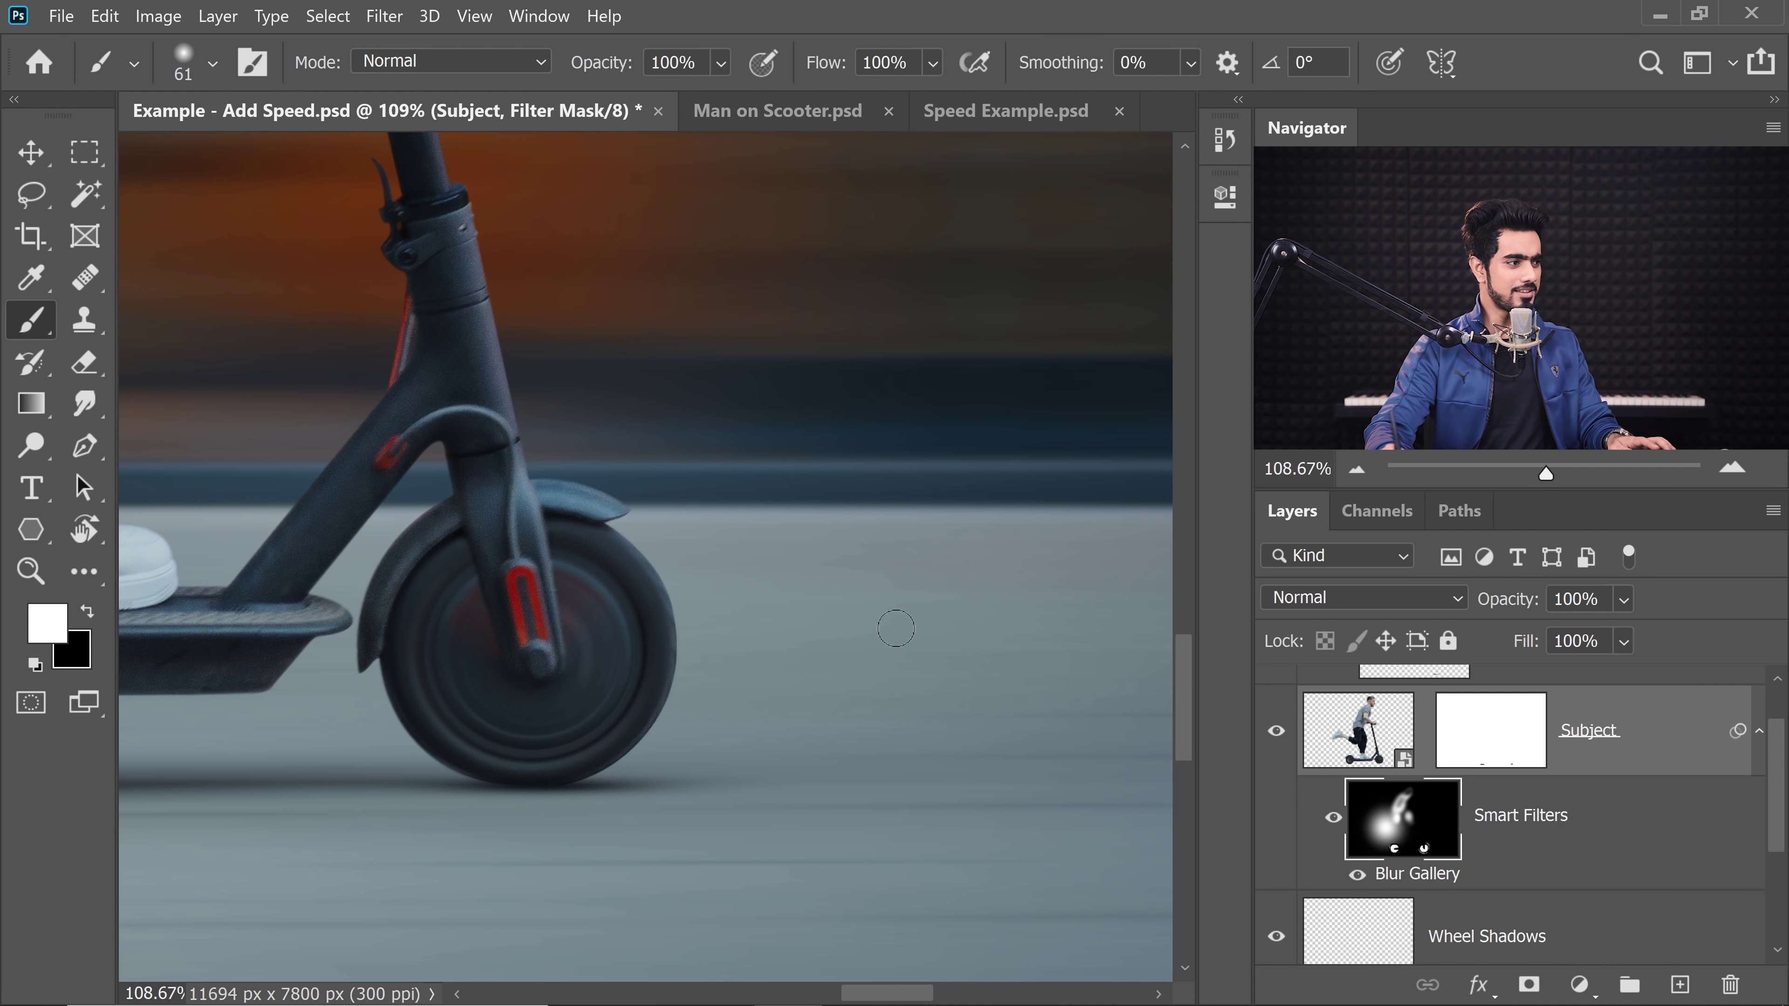
- Examine the masked blurs up close on the rear wheel, mudguard and trousers, and check the overall scooter
{"action": "left_click_drag", "start_coordinate": [620, 664], "coordinate": [1039, 642]}
{"action": "left_click_drag", "start_coordinate": [311, 628], "coordinate": [584, 682]}
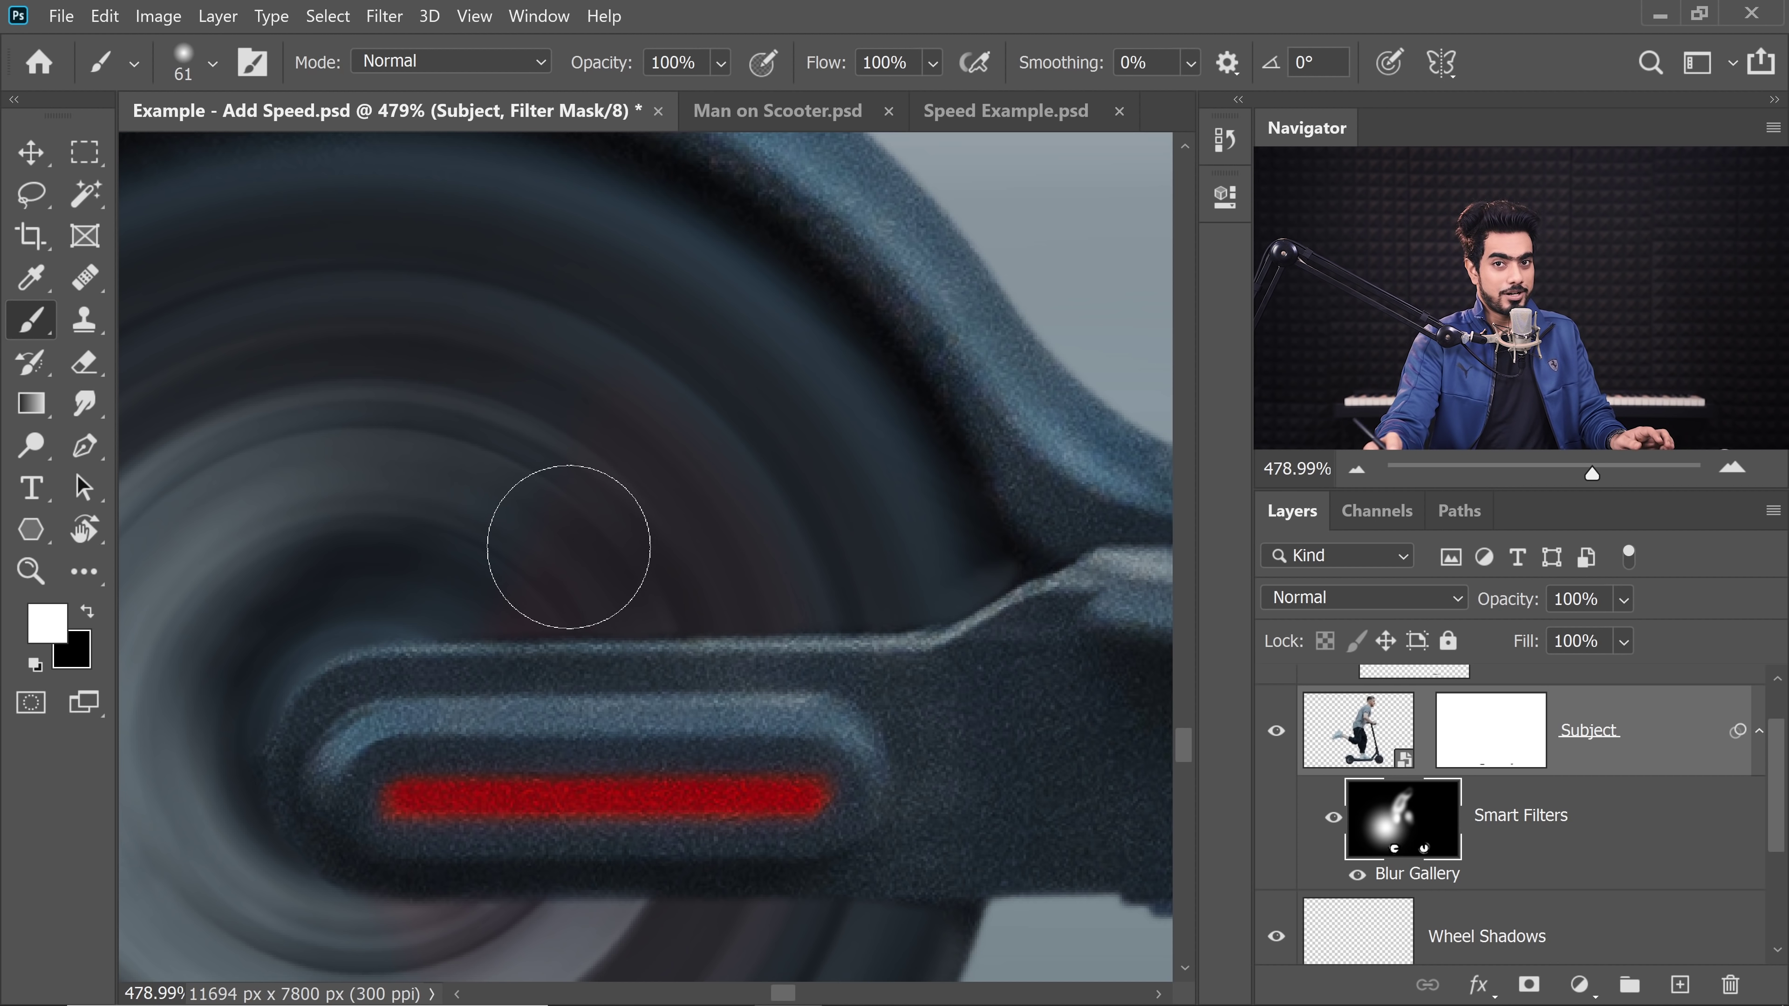
{"action": "left_click_drag", "start_coordinate": [724, 431], "coordinate": [681, 407]}
{"action": "left_click_drag", "start_coordinate": [638, 513], "coordinate": [857, 911]}
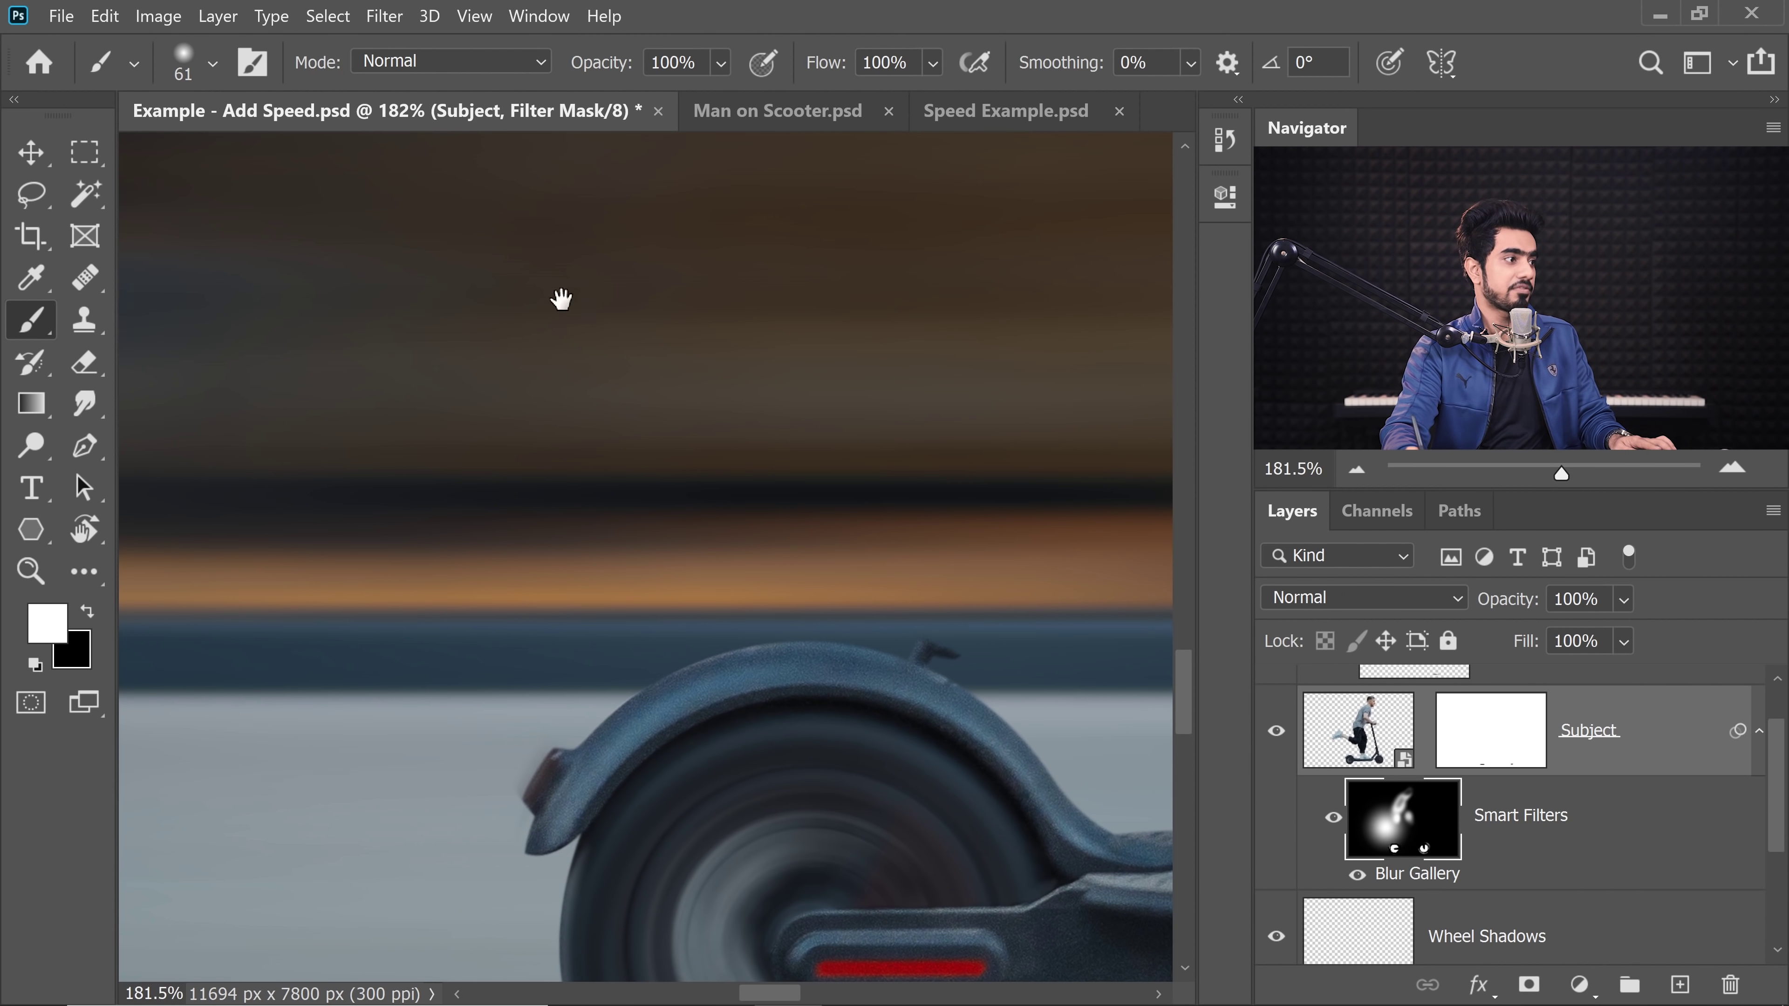
{"action": "left_click_drag", "start_coordinate": [501, 338], "coordinate": [463, 330]}
{"action": "left_click_drag", "start_coordinate": [597, 456], "coordinate": [377, 767]}
{"action": "left_click_drag", "start_coordinate": [851, 432], "coordinate": [542, 616]}
{"action": "left_click_drag", "start_coordinate": [564, 437], "coordinate": [649, 399]}
{"action": "left_click_drag", "start_coordinate": [315, 529], "coordinate": [634, 587]}
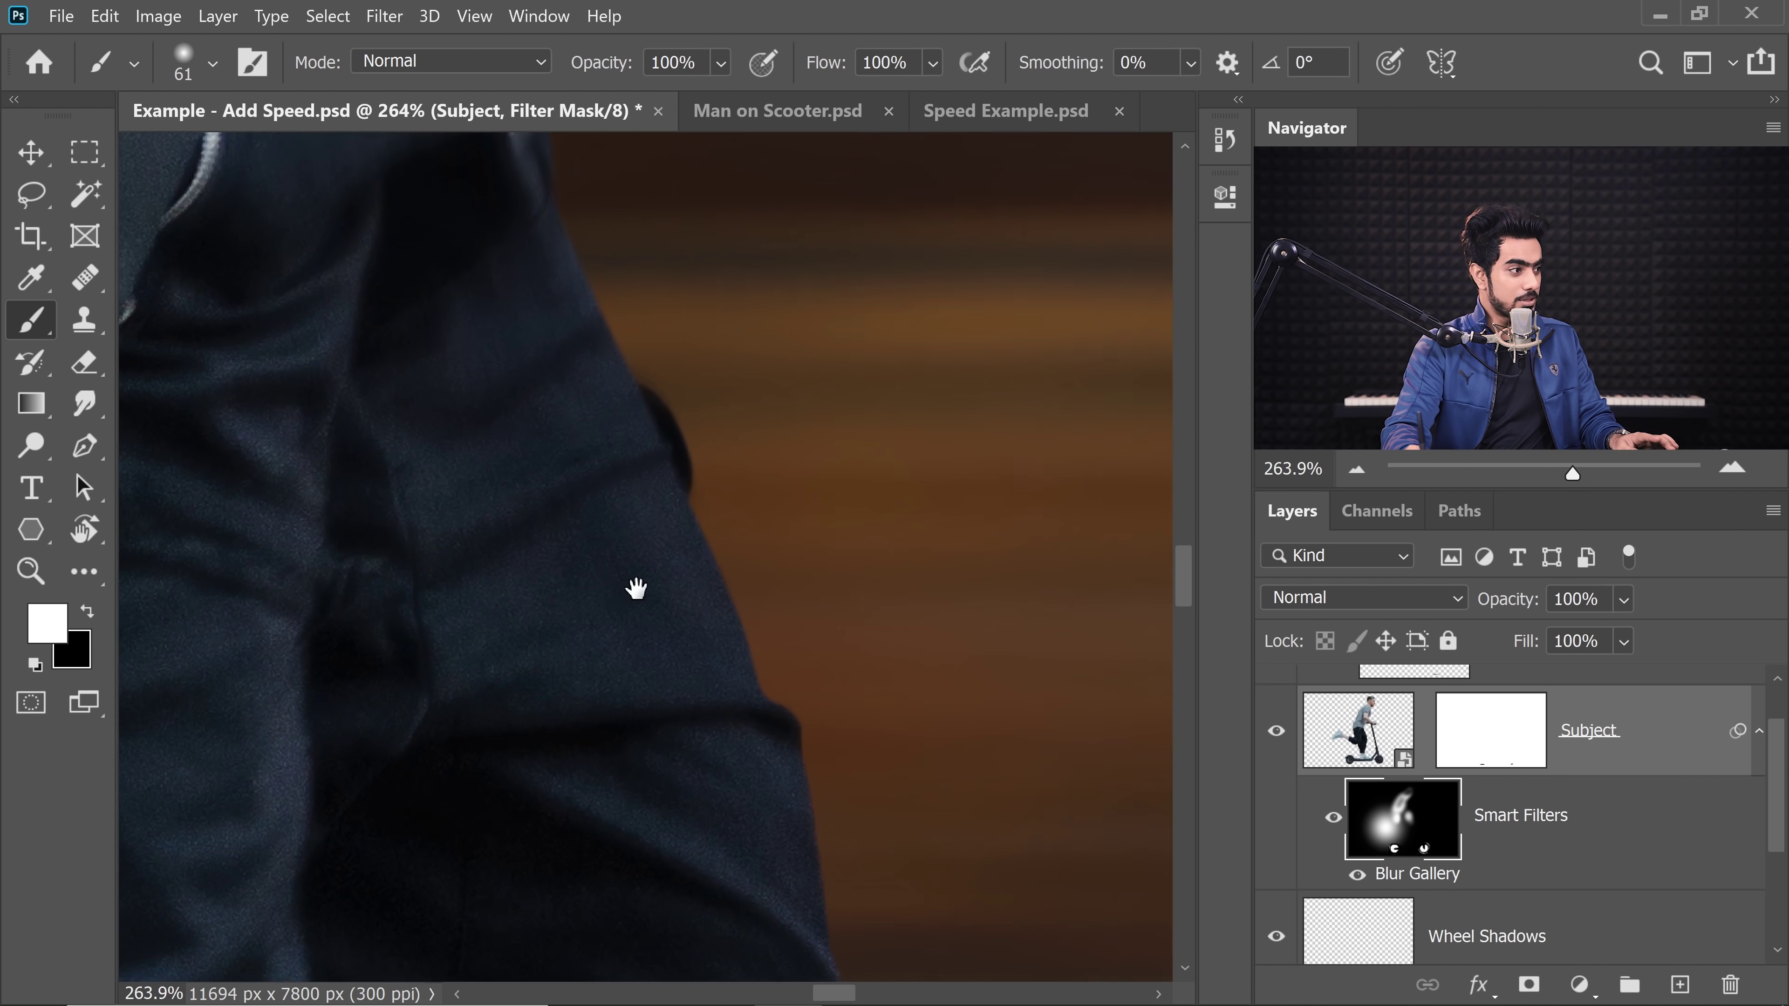
{"action": "left_click_drag", "start_coordinate": [908, 519], "coordinate": [725, 572]}
{"action": "left_click_drag", "start_coordinate": [745, 707], "coordinate": [653, 489]}
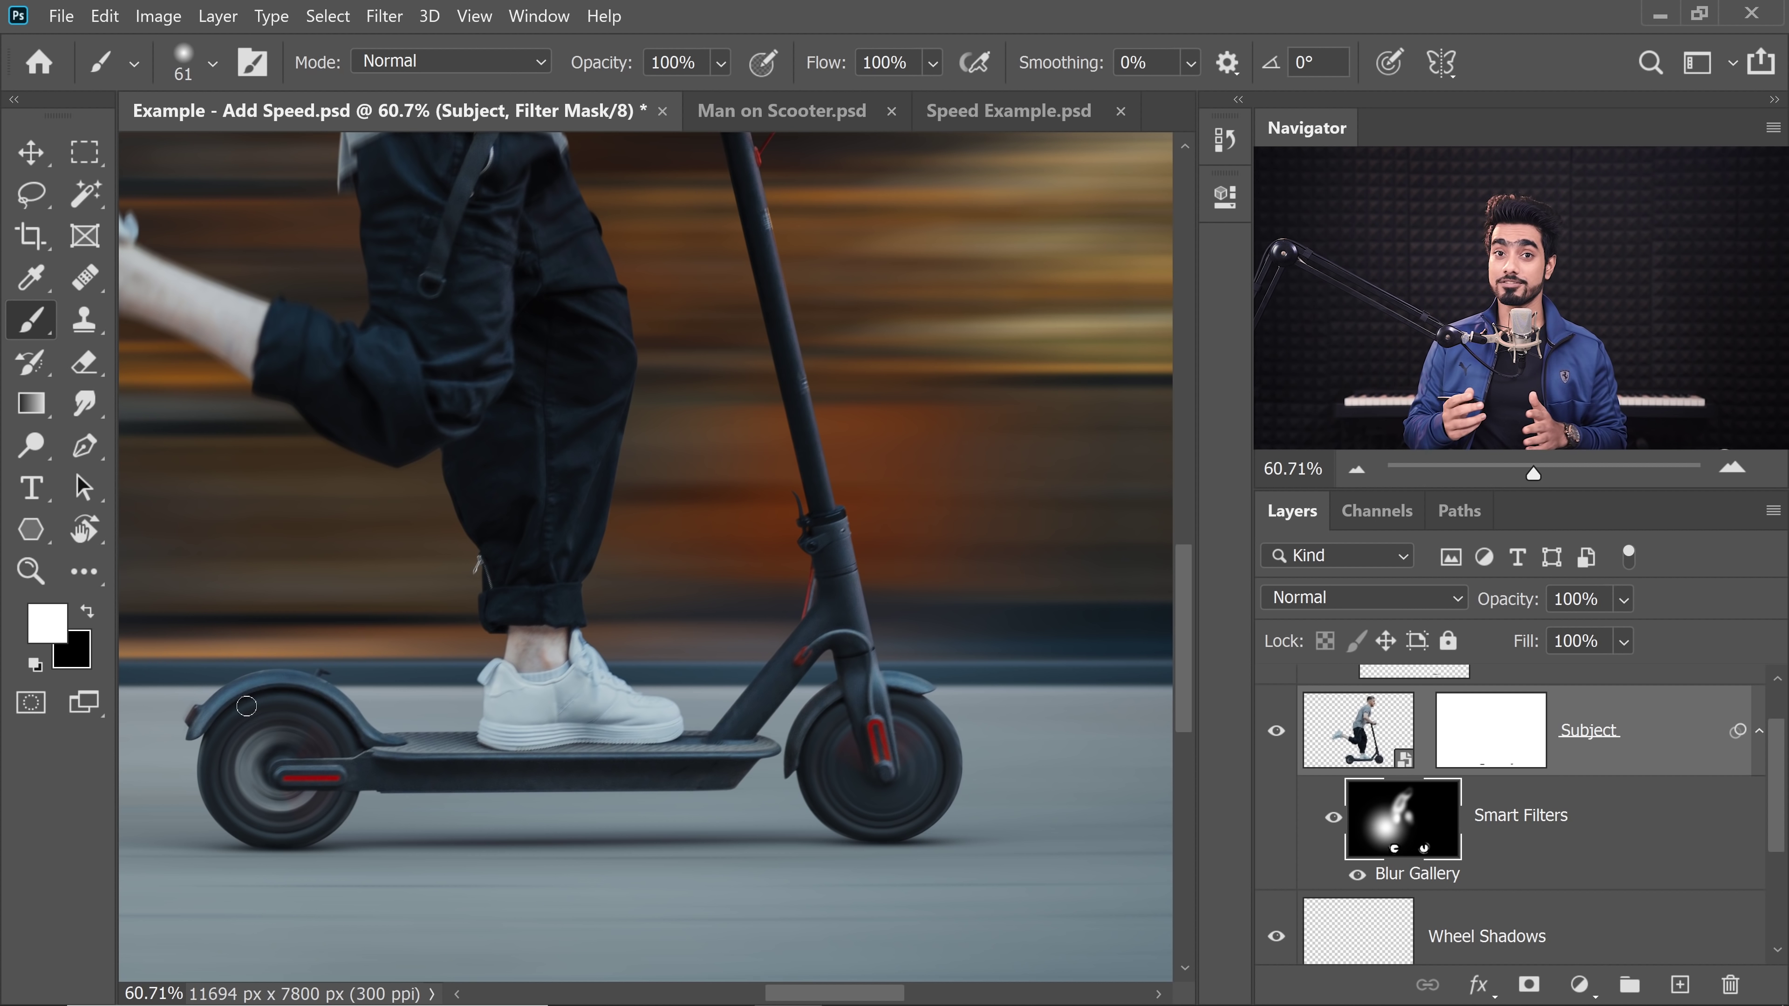
- Reopen the Subject layer's Blur Gallery filter and turn off Path Blur, leaving Spin Blur on, with the front wheel in close view
{"action": "double_click", "coordinate": [1416, 877]}
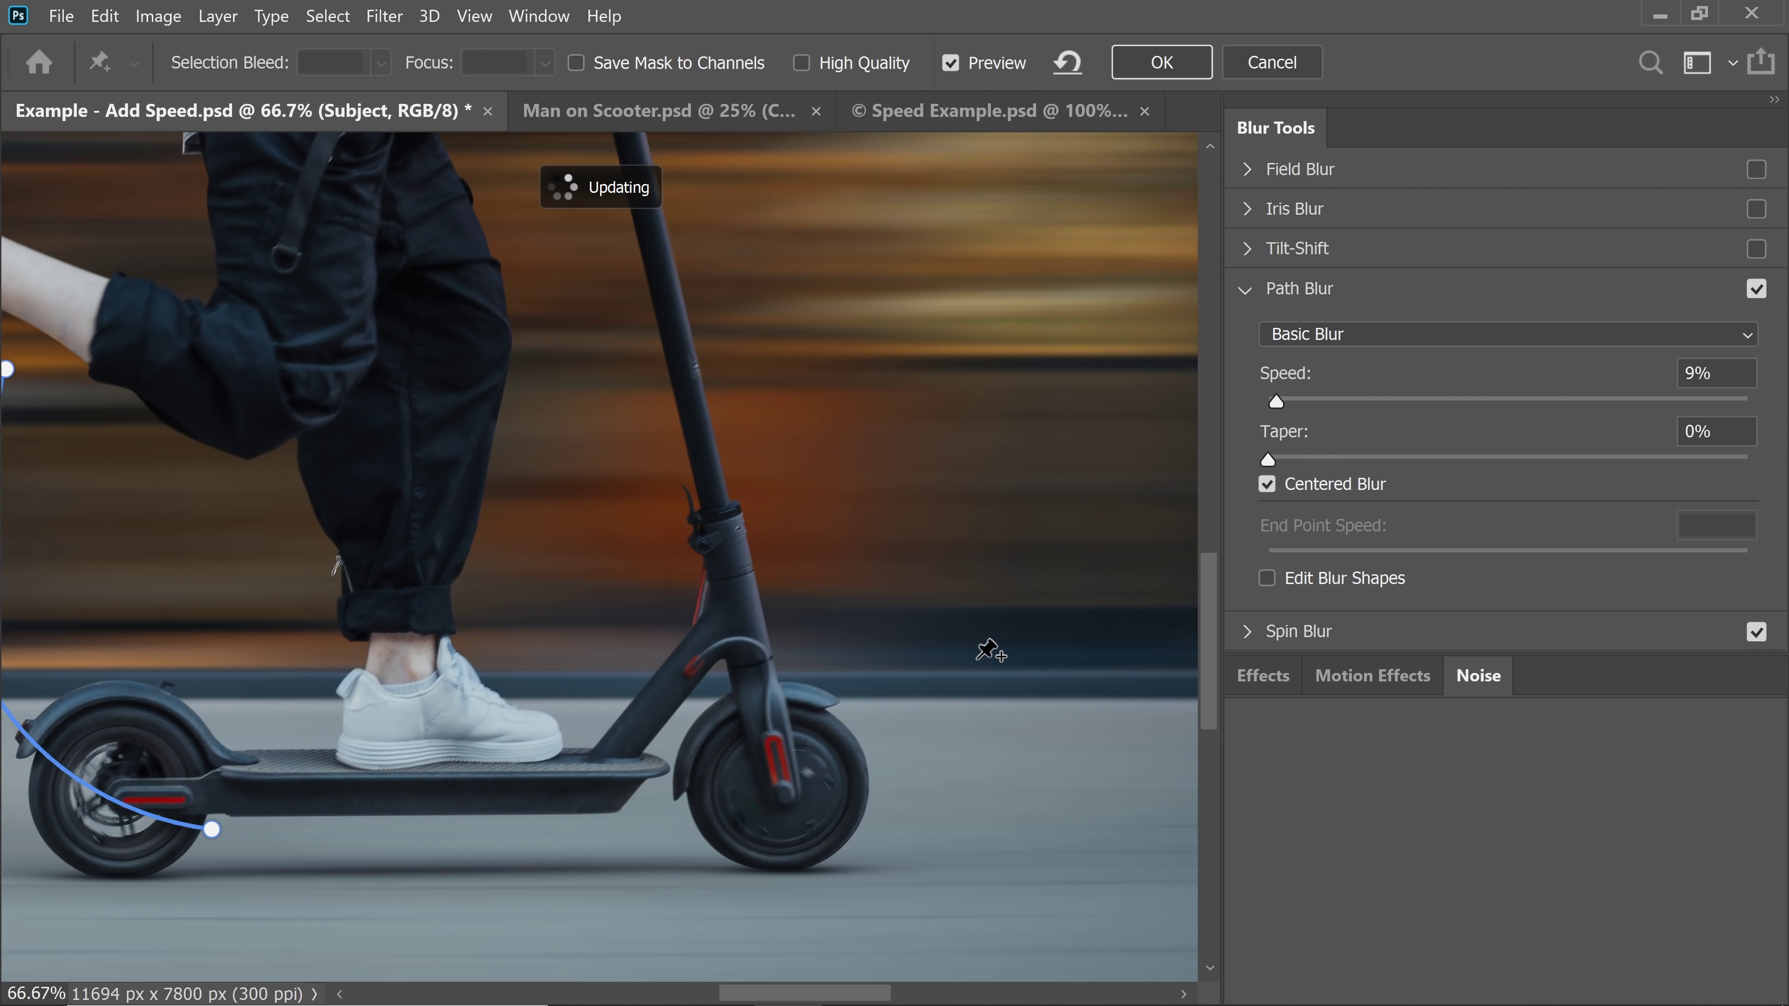
{"action": "key", "text": "ctrl+1"}
{"action": "left_click", "coordinate": [1757, 288]}
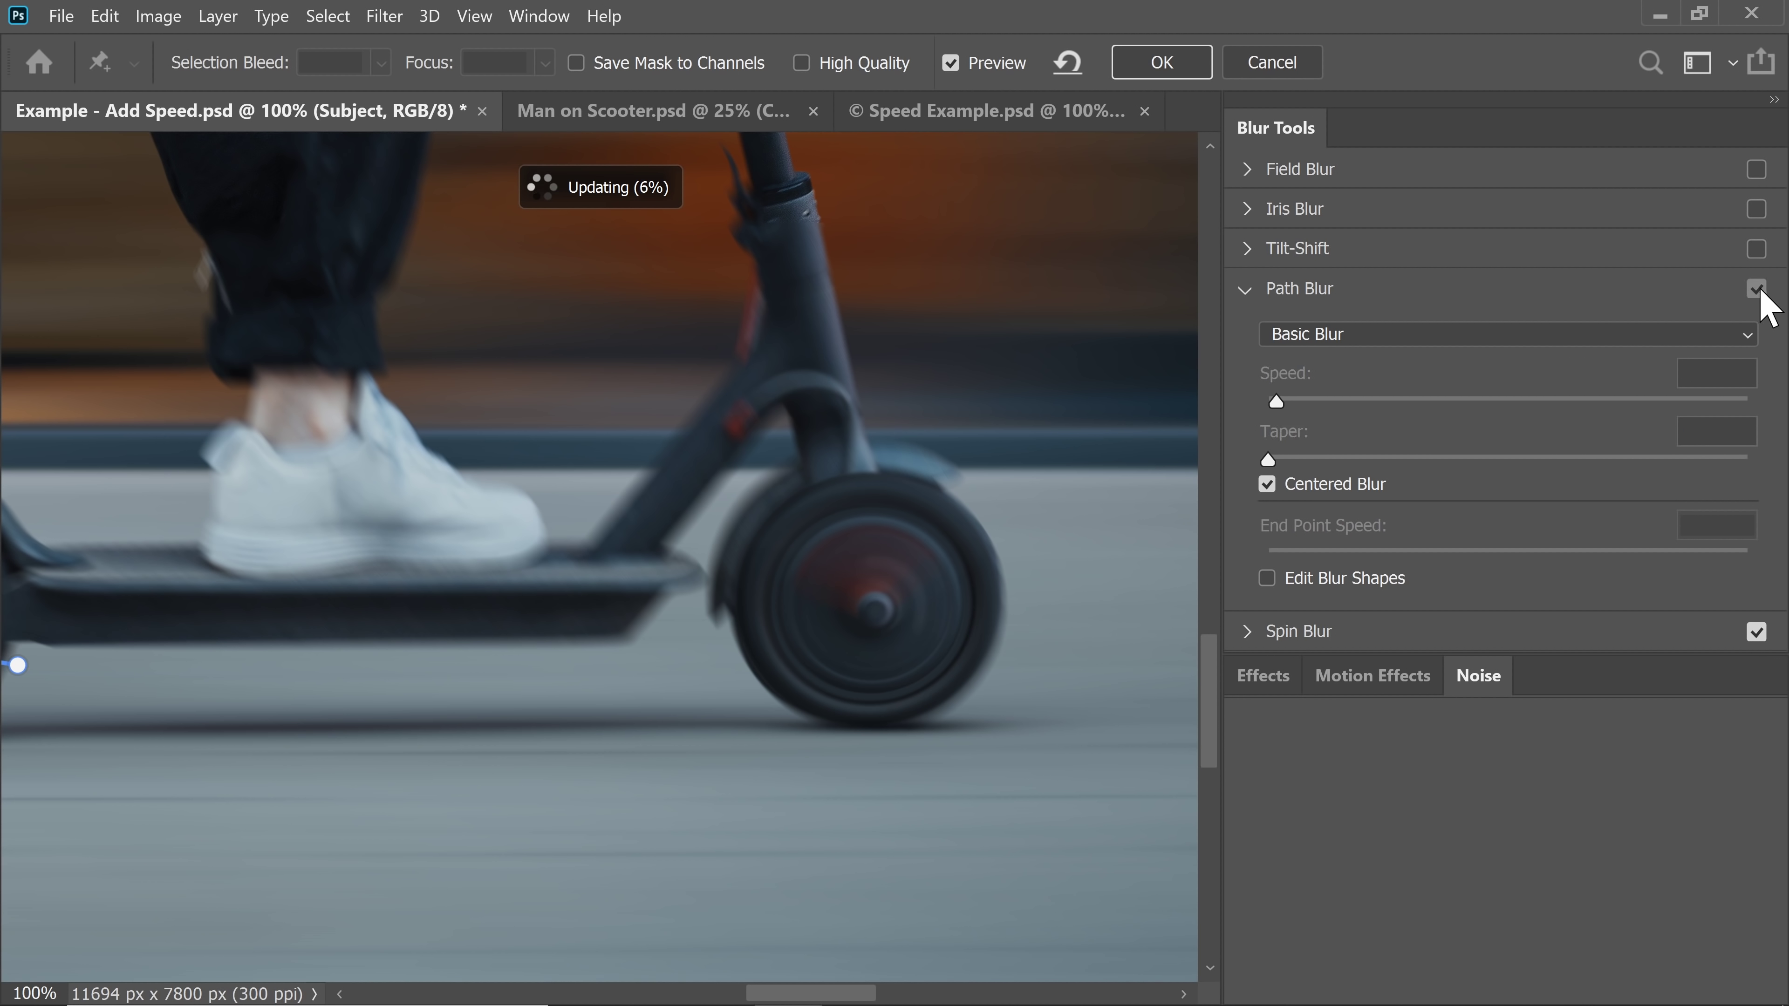
{"action": "left_click_drag", "start_coordinate": [914, 588], "coordinate": [641, 526]}
{"action": "key", "text": "ctrl+plus"}
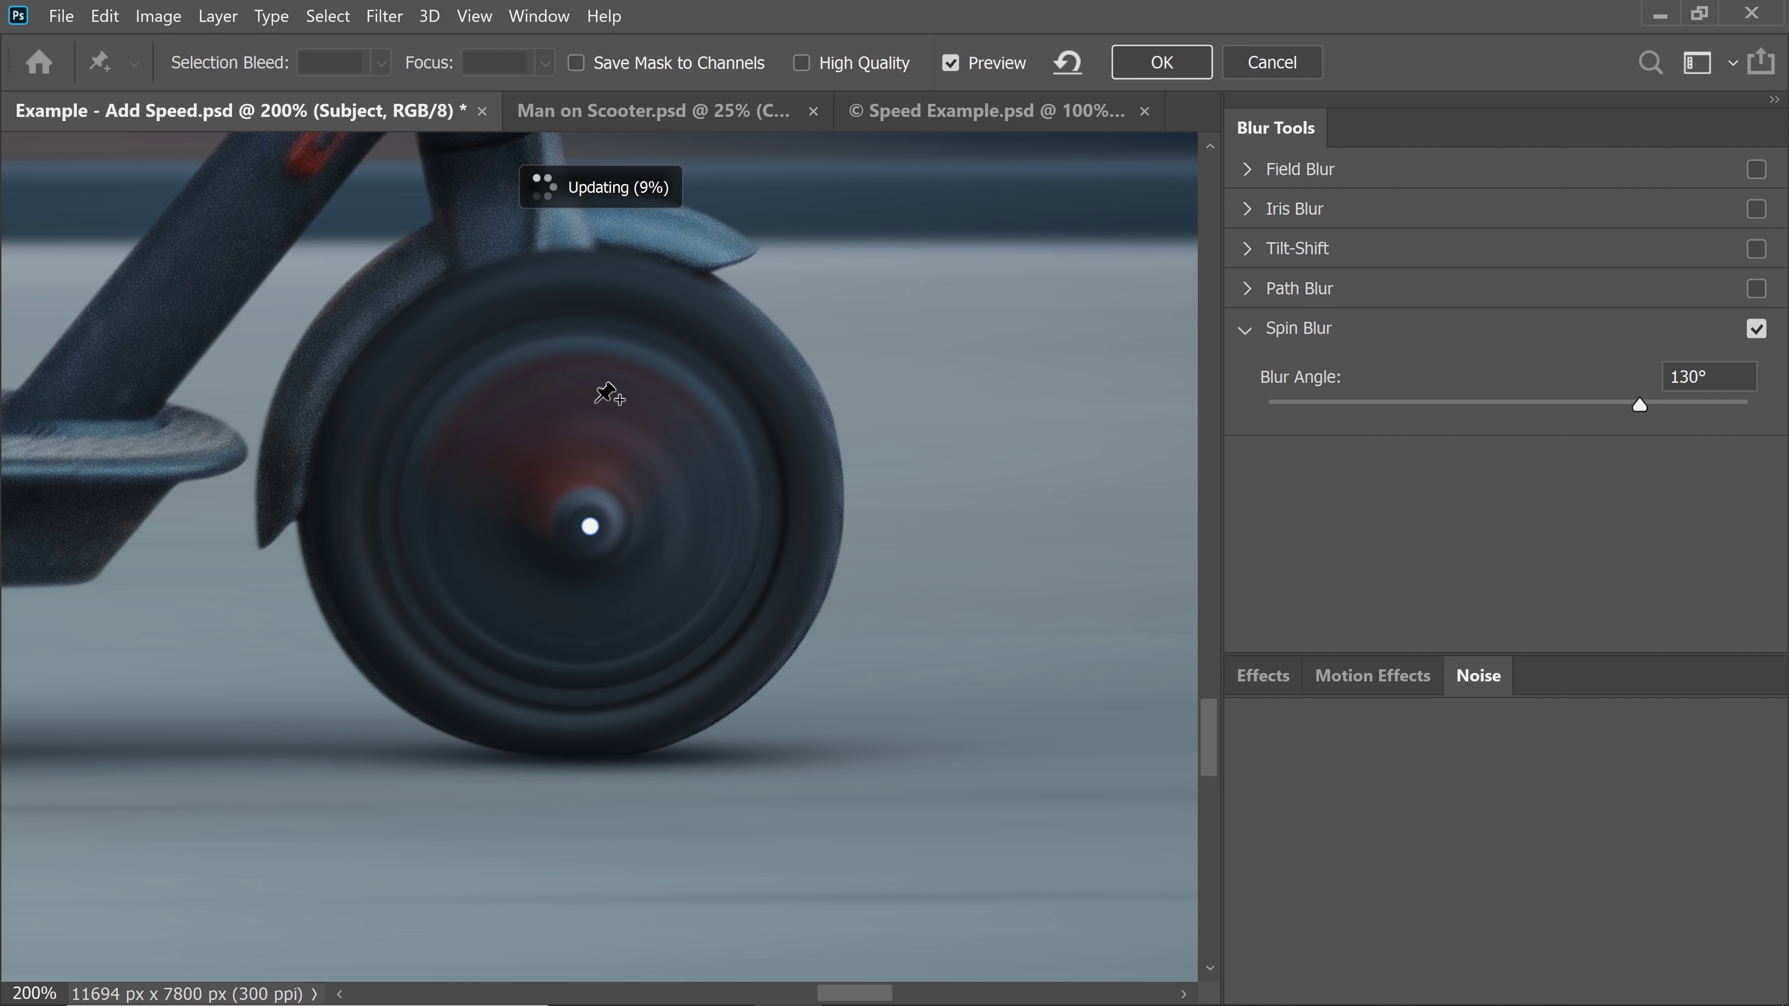
- Set the Grain noise amount for the Subject's blur to 27.52%
{"action": "left_click", "coordinate": [1473, 678]}
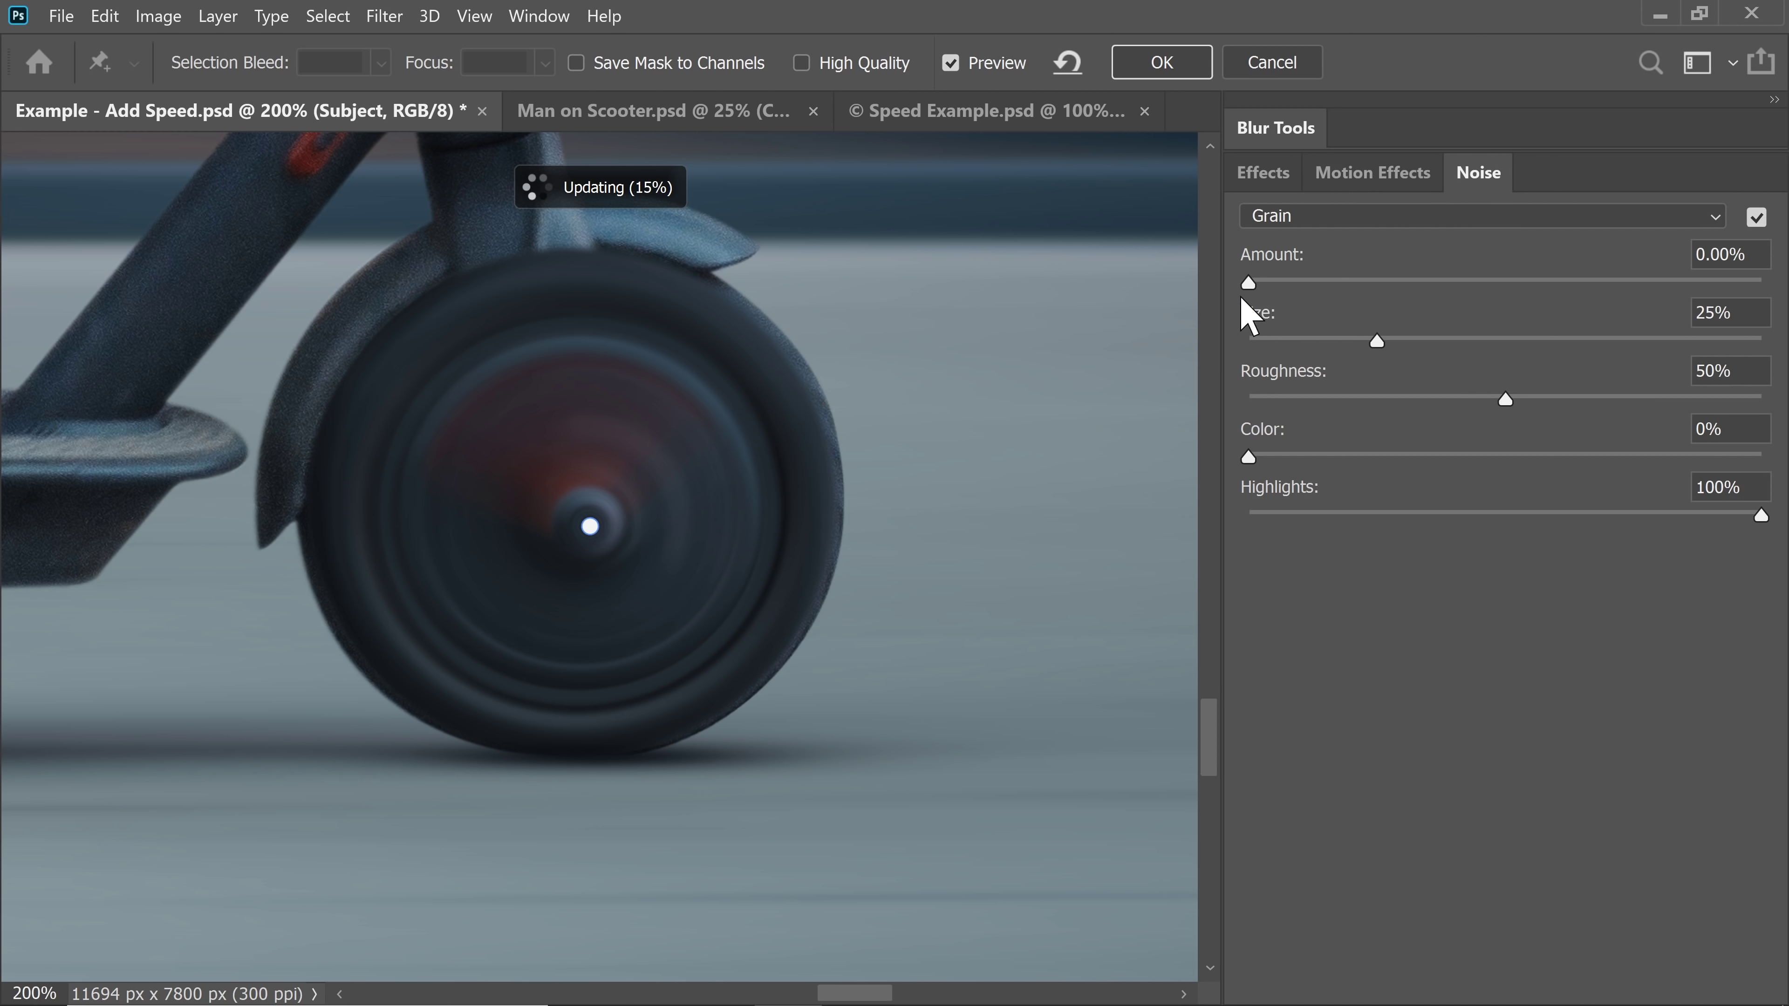
{"action": "left_click", "coordinate": [1345, 280]}
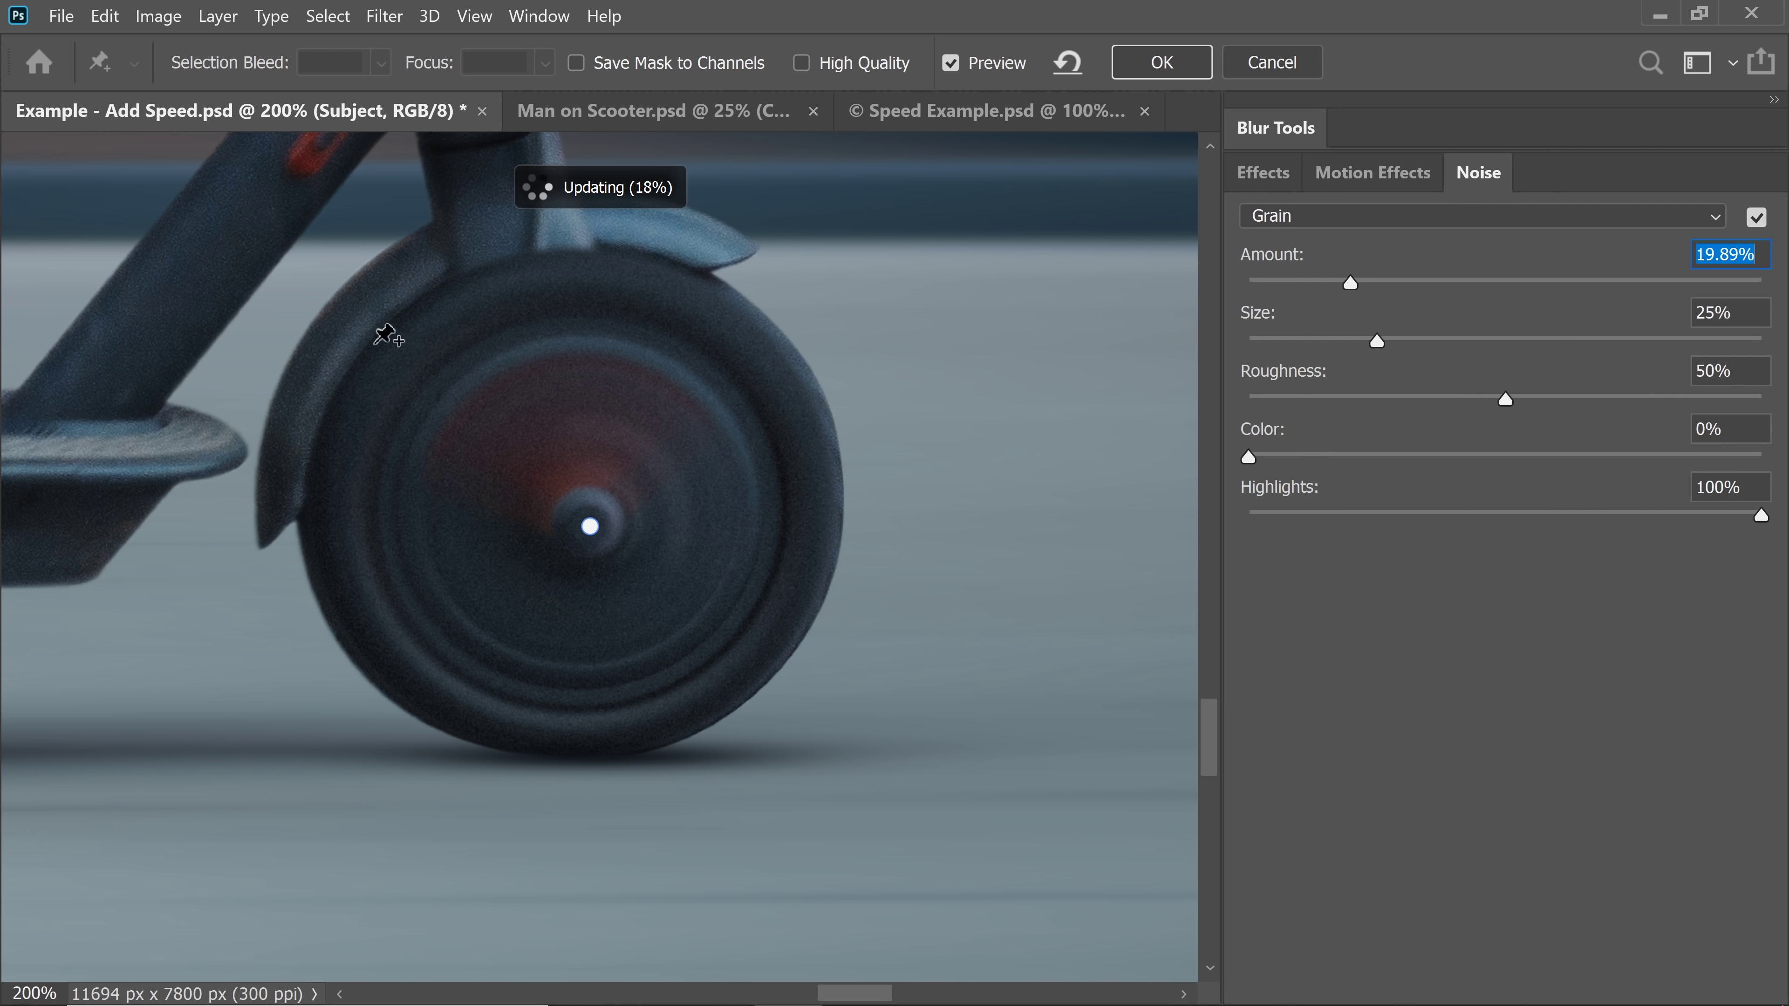
{"action": "left_click_drag", "start_coordinate": [1355, 296], "coordinate": [1509, 298]}
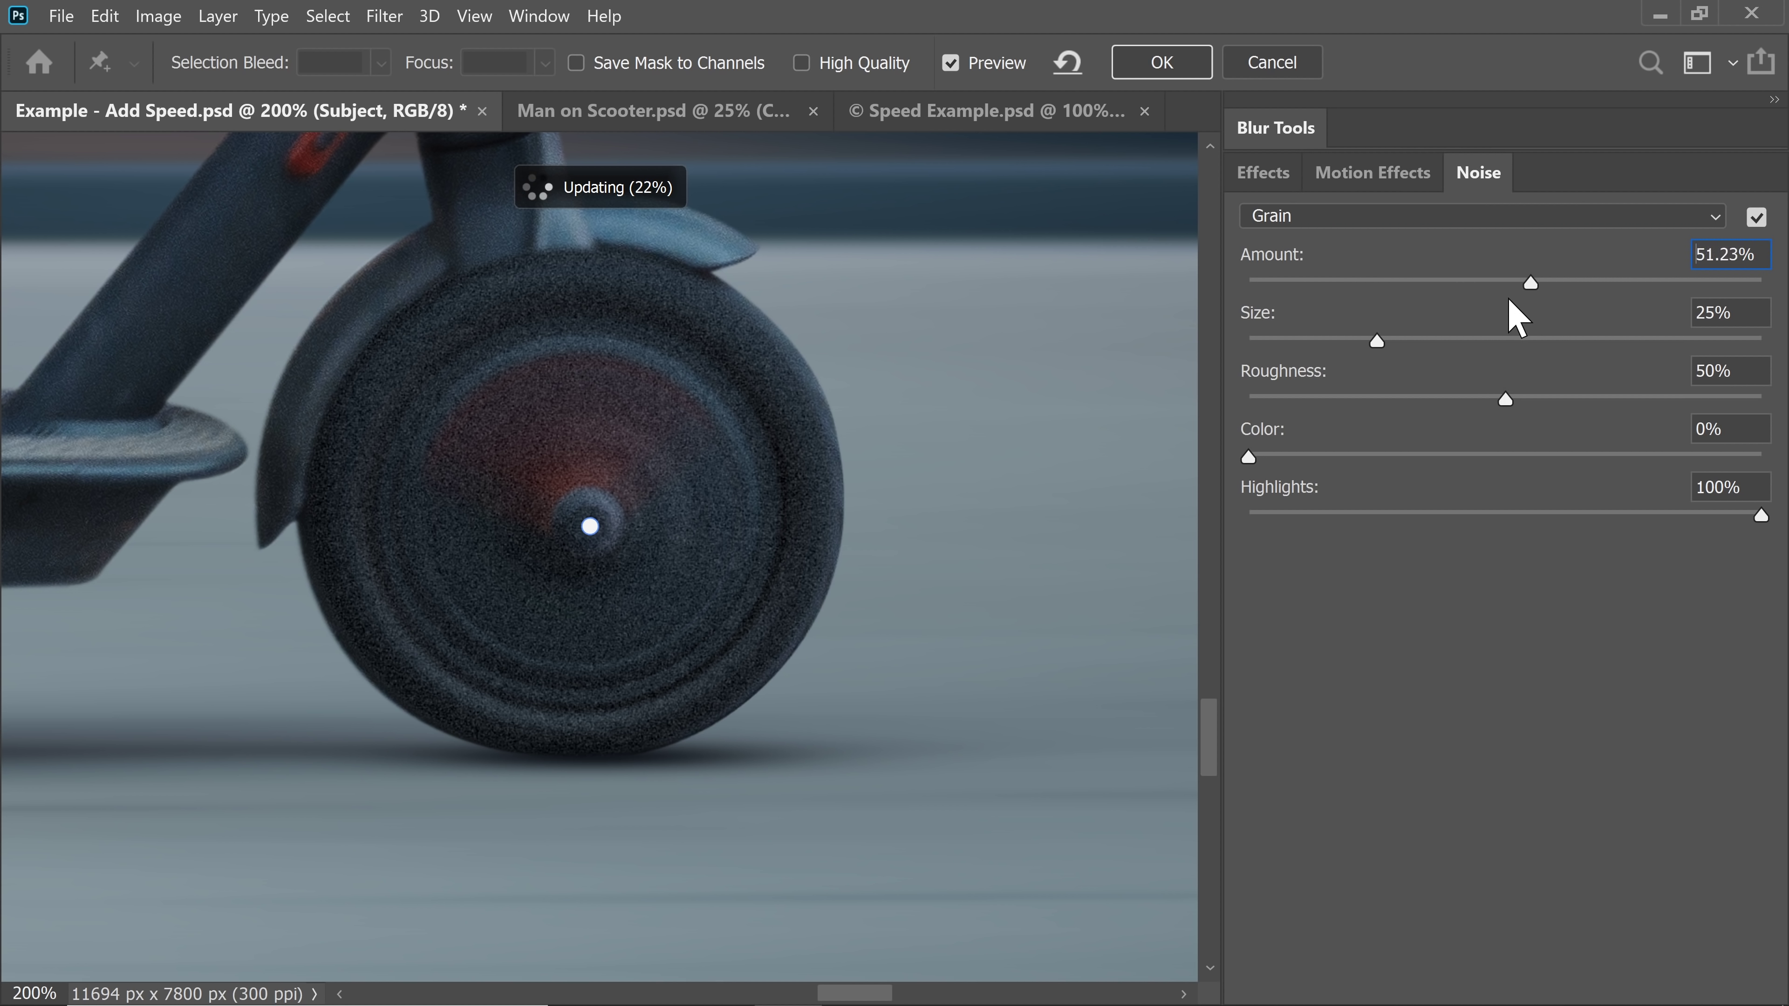
{"action": "left_click_drag", "start_coordinate": [1349, 300], "coordinate": [1407, 302]}
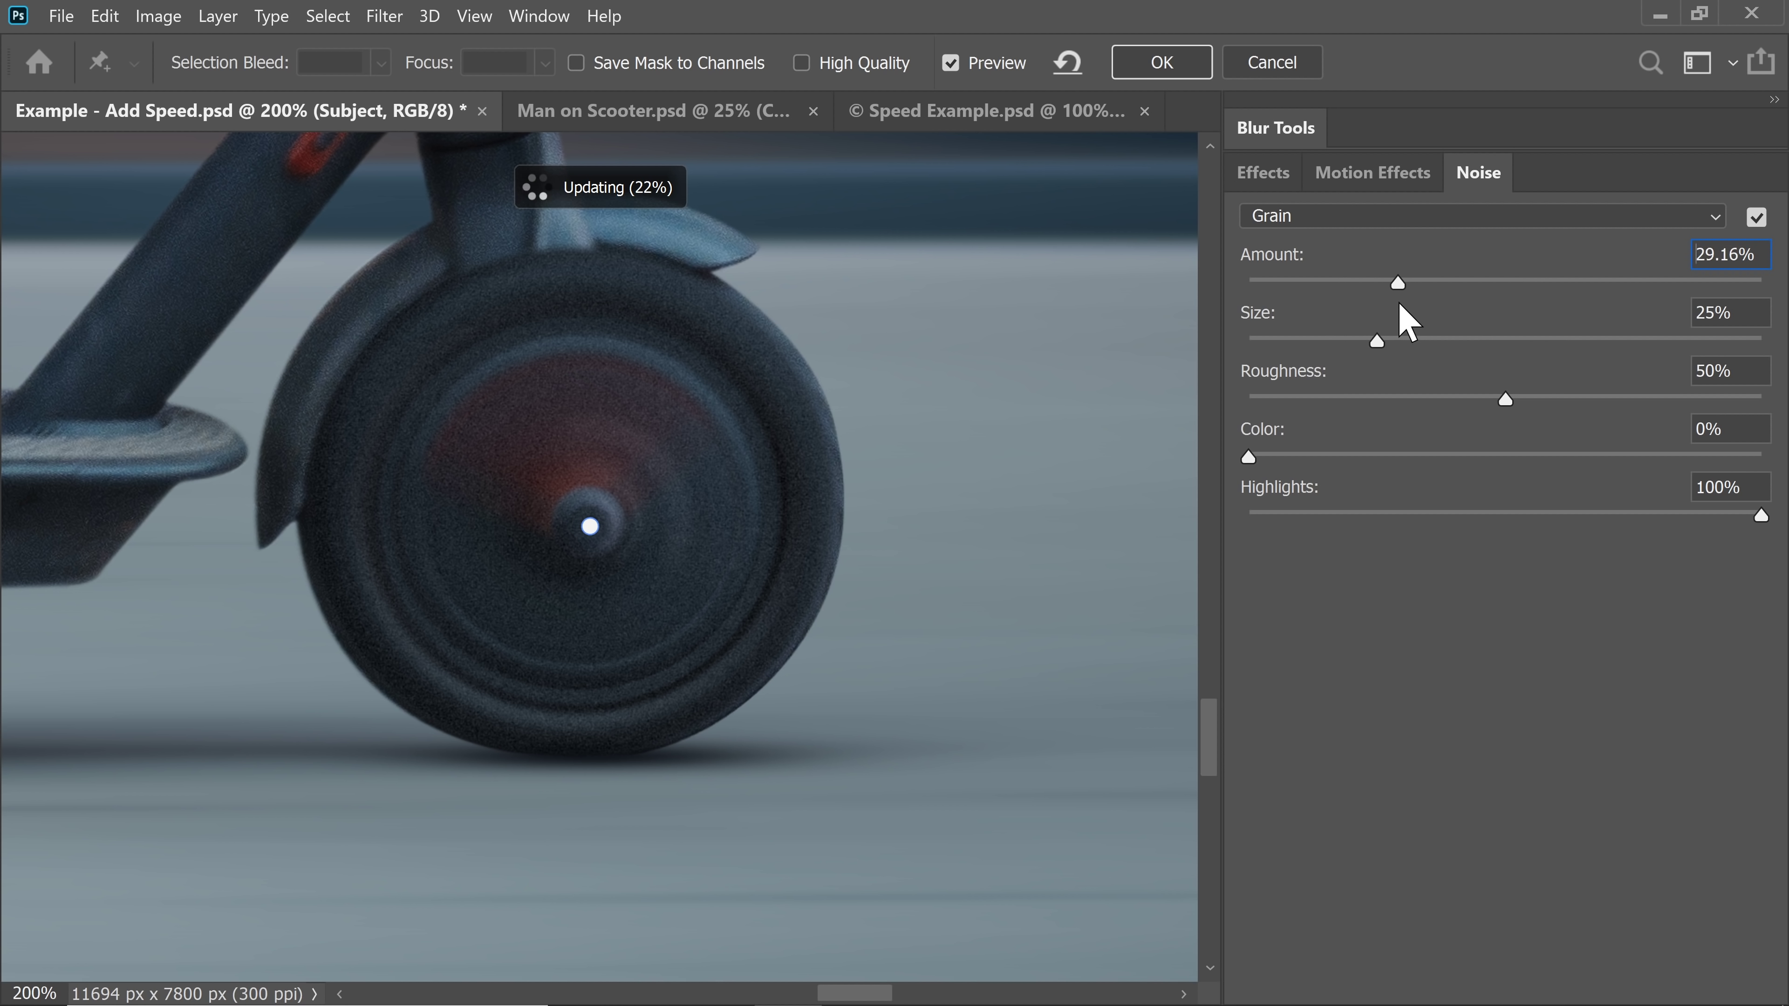
{"action": "left_click_drag", "start_coordinate": [1404, 321], "coordinate": [1395, 319]}
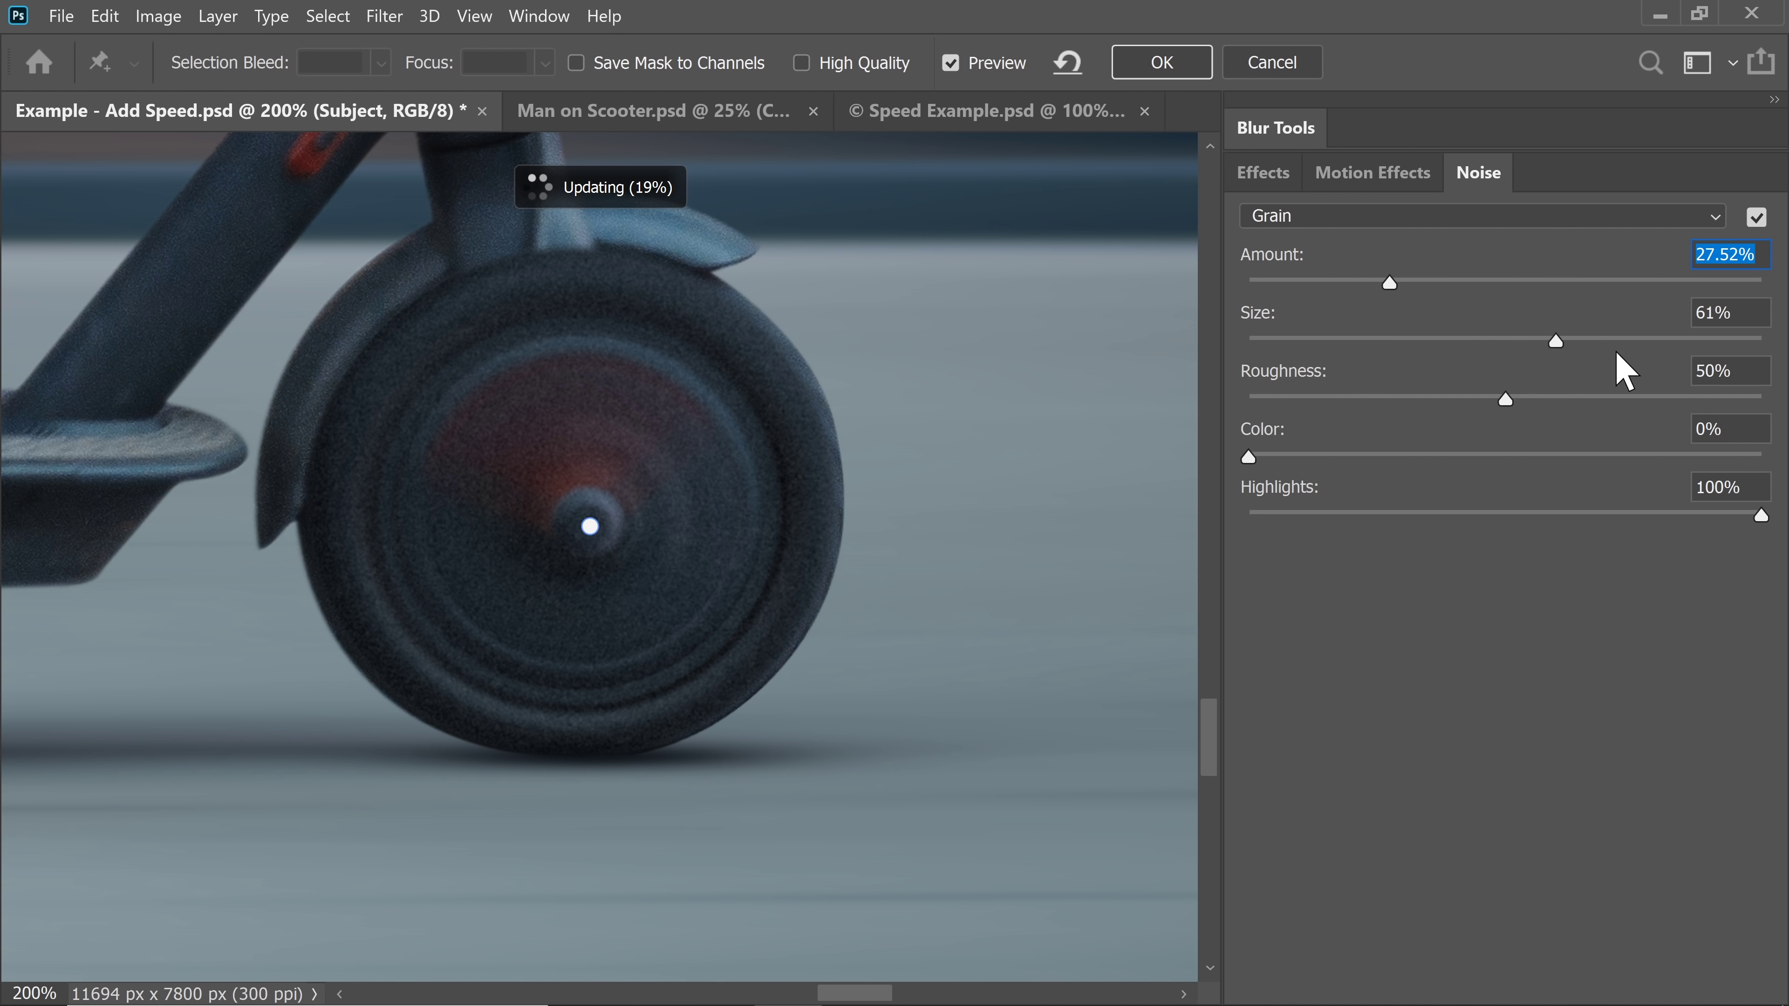
- Set the grain size to 26%, roughness to 42%, color to 15% and highlights to 38%, and apply the filter
{"action": "left_click_drag", "start_coordinate": [1289, 347], "coordinate": [1377, 349]}
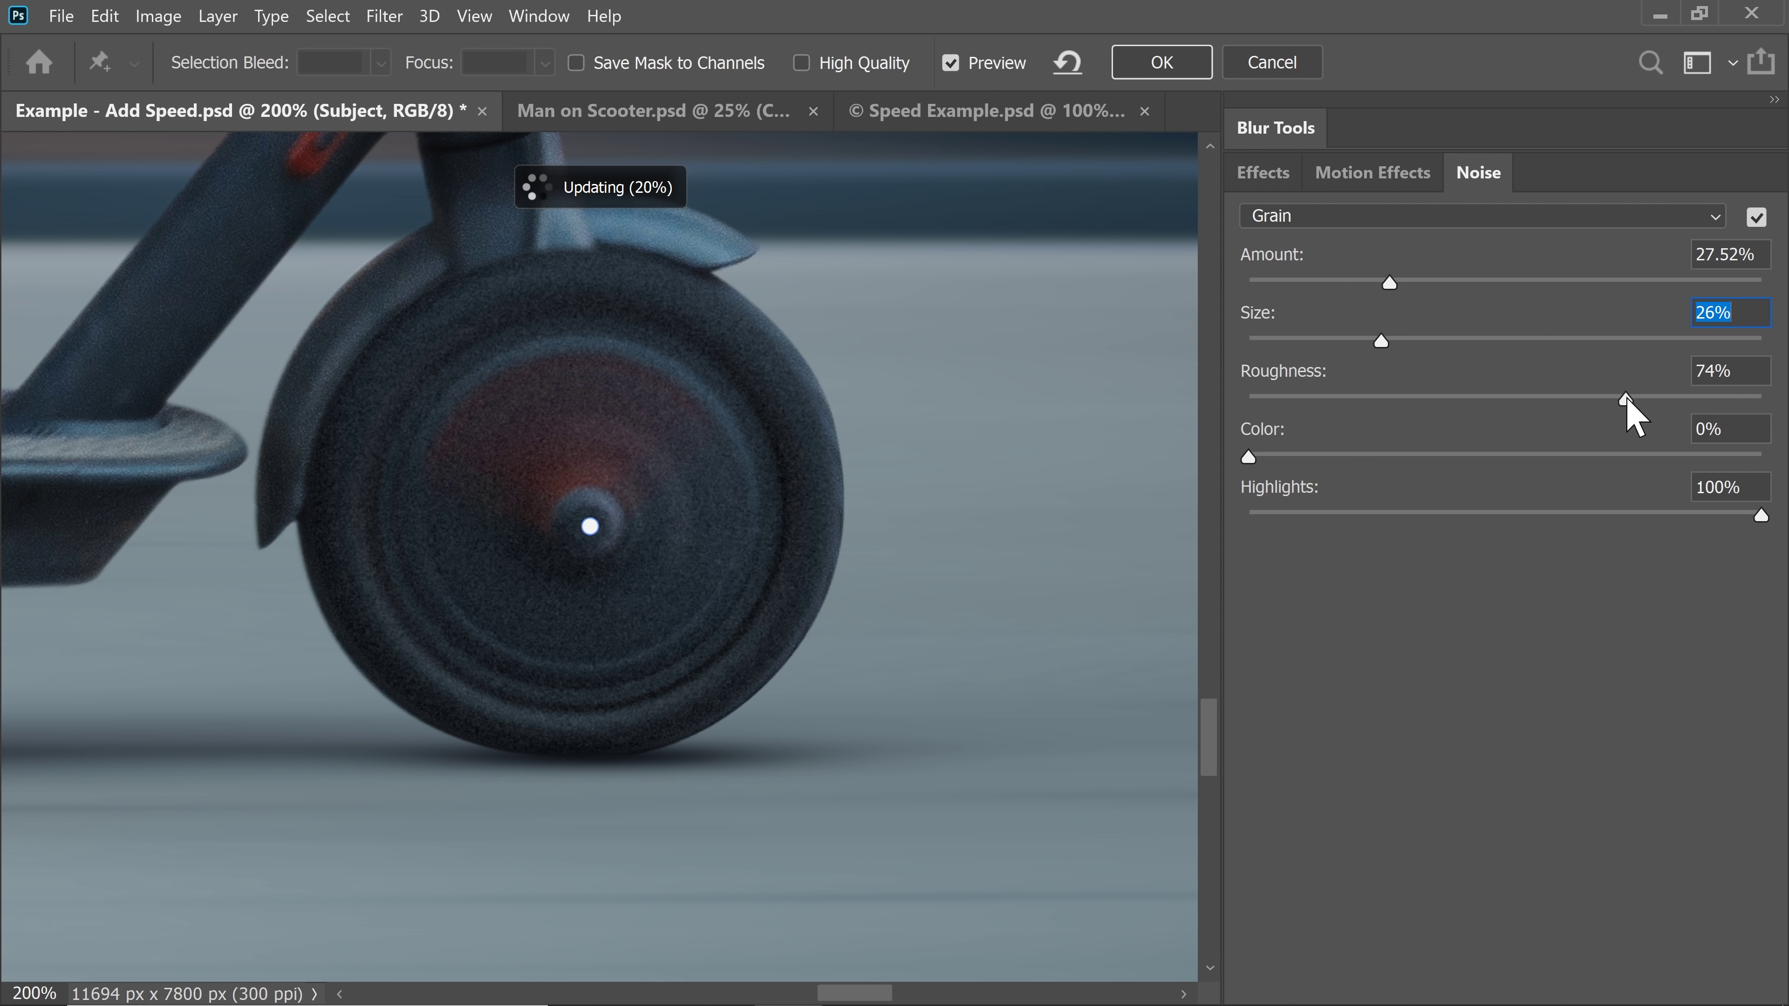
{"action": "left_click_drag", "start_coordinate": [1625, 400], "coordinate": [1466, 401]}
{"action": "left_click_drag", "start_coordinate": [1248, 457], "coordinate": [1324, 458]}
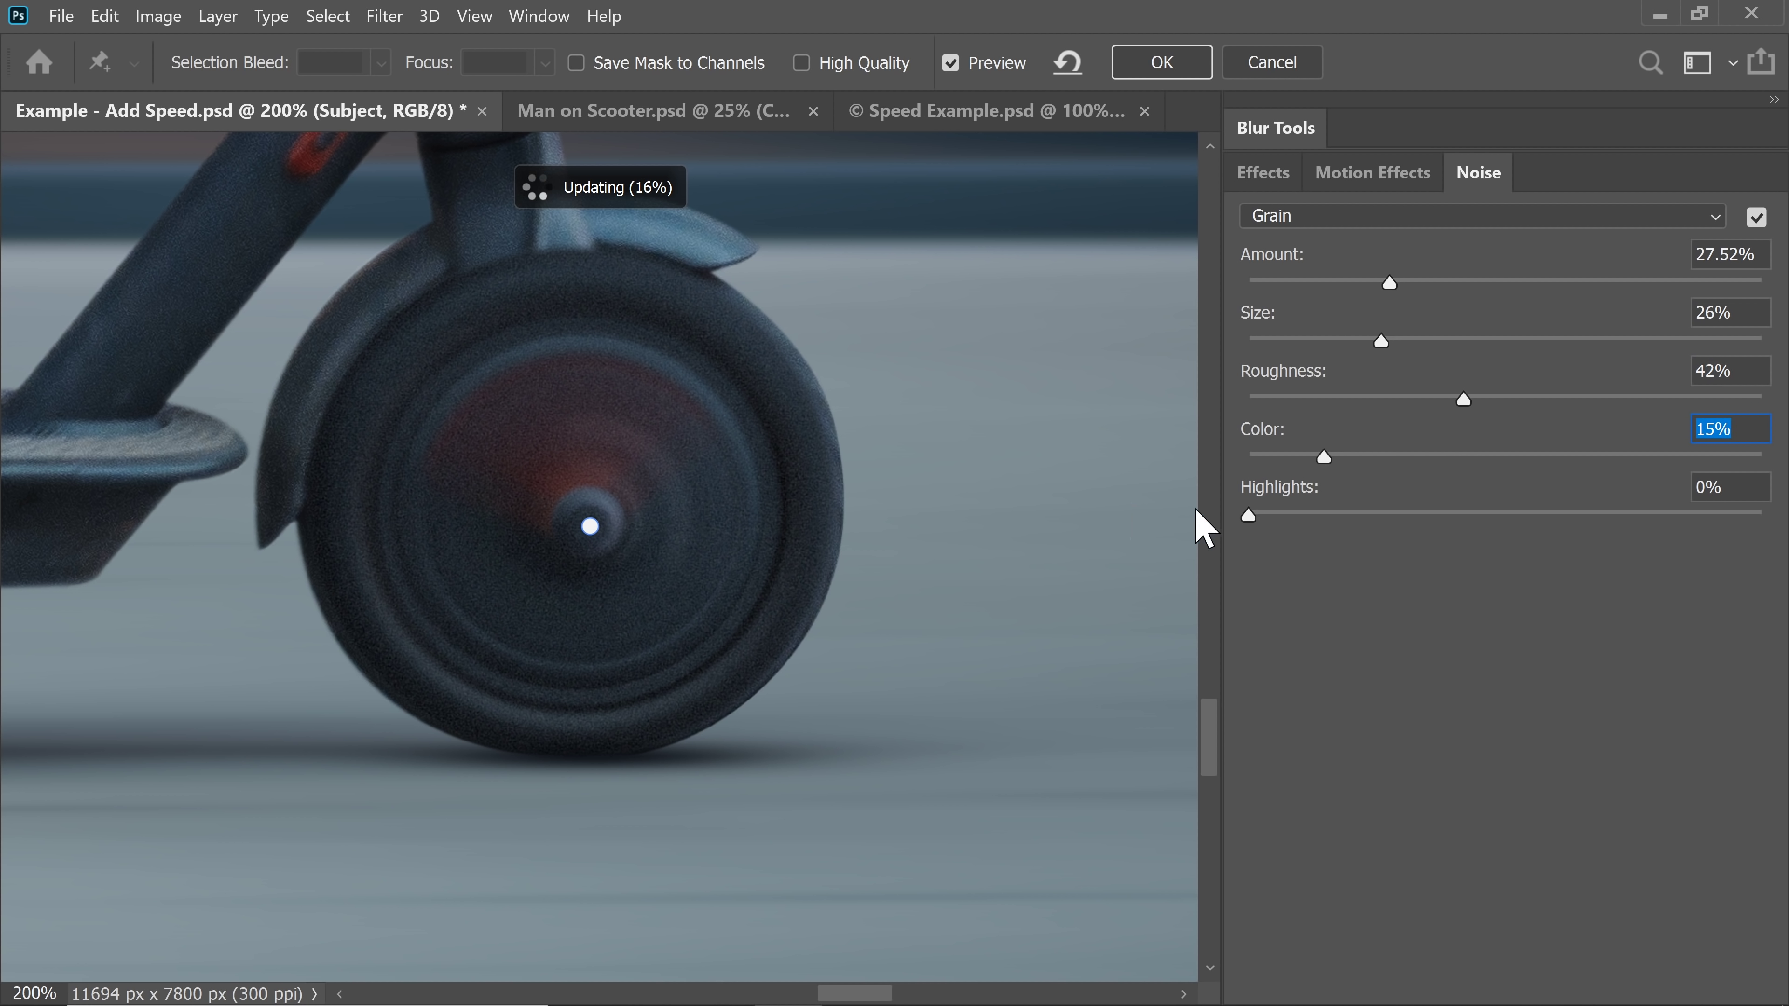
{"action": "left_click_drag", "start_coordinate": [1248, 516], "coordinate": [1444, 557]}
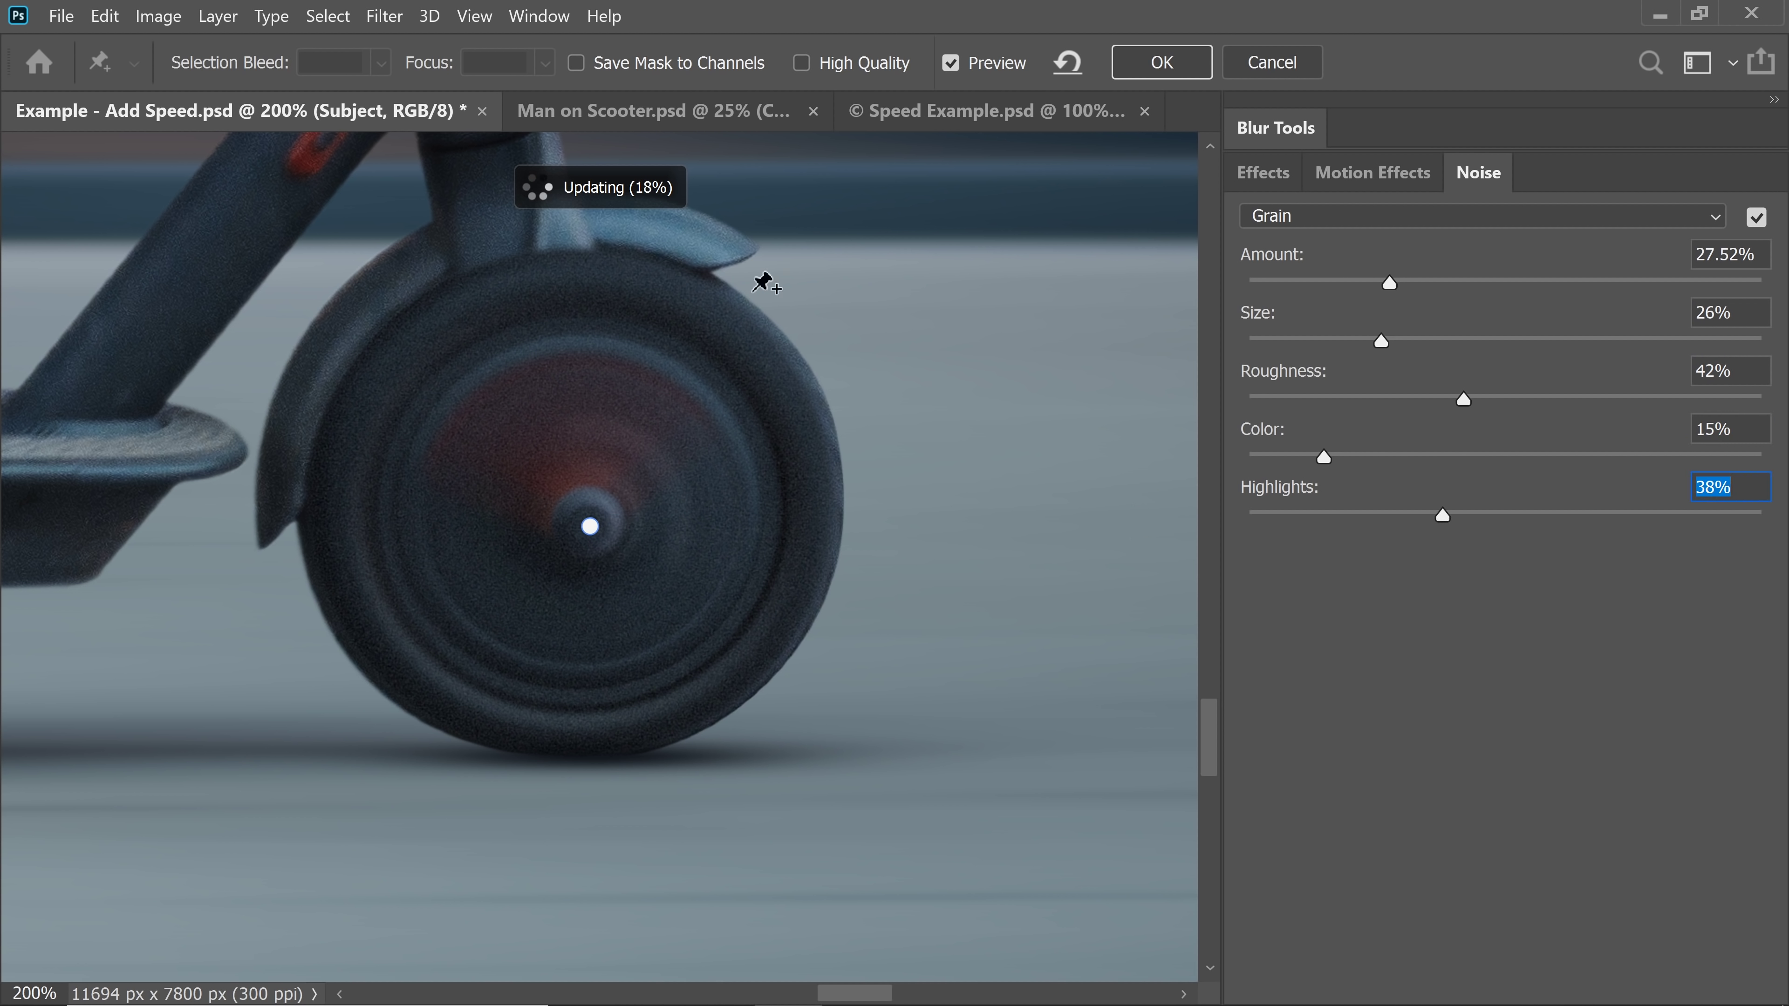
{"action": "left_click", "coordinate": [1167, 70]}
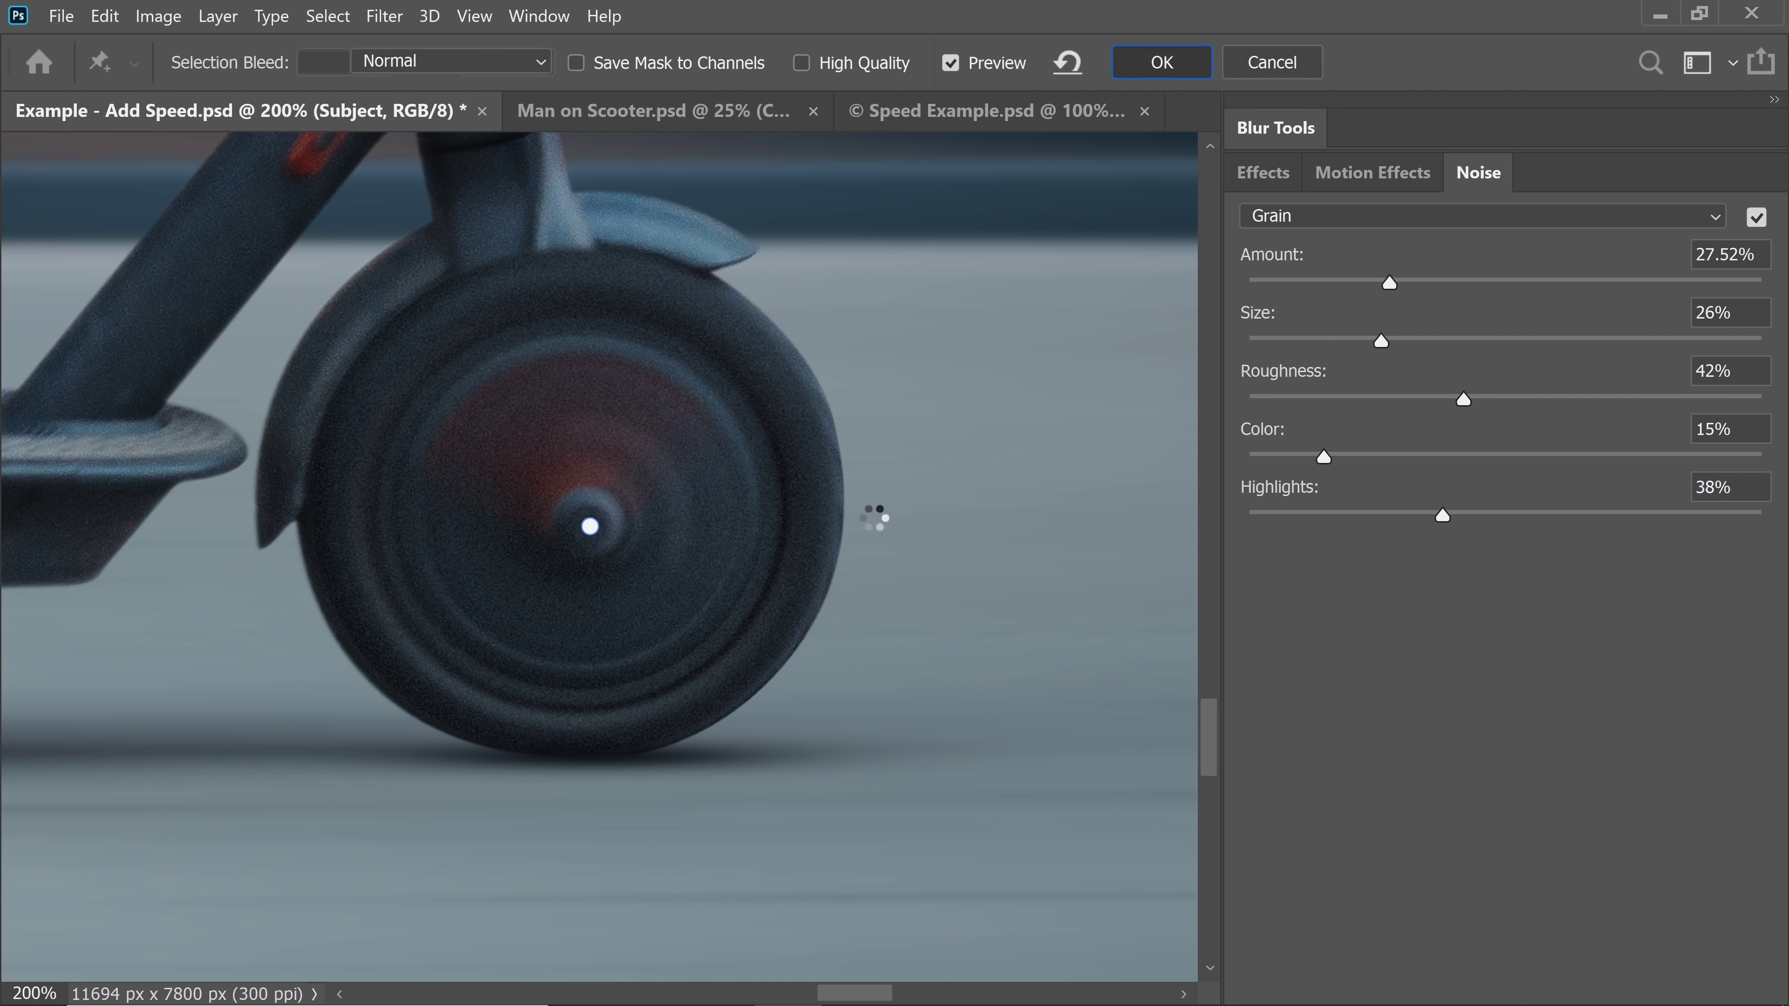
- Check the grain on the front wheel and raised leg, and turn Path Blur back on in the Subject's Blur Gallery filter
{"action": "scroll", "coordinate": [731, 515], "scroll_direction": "up", "scroll_amount": 3}
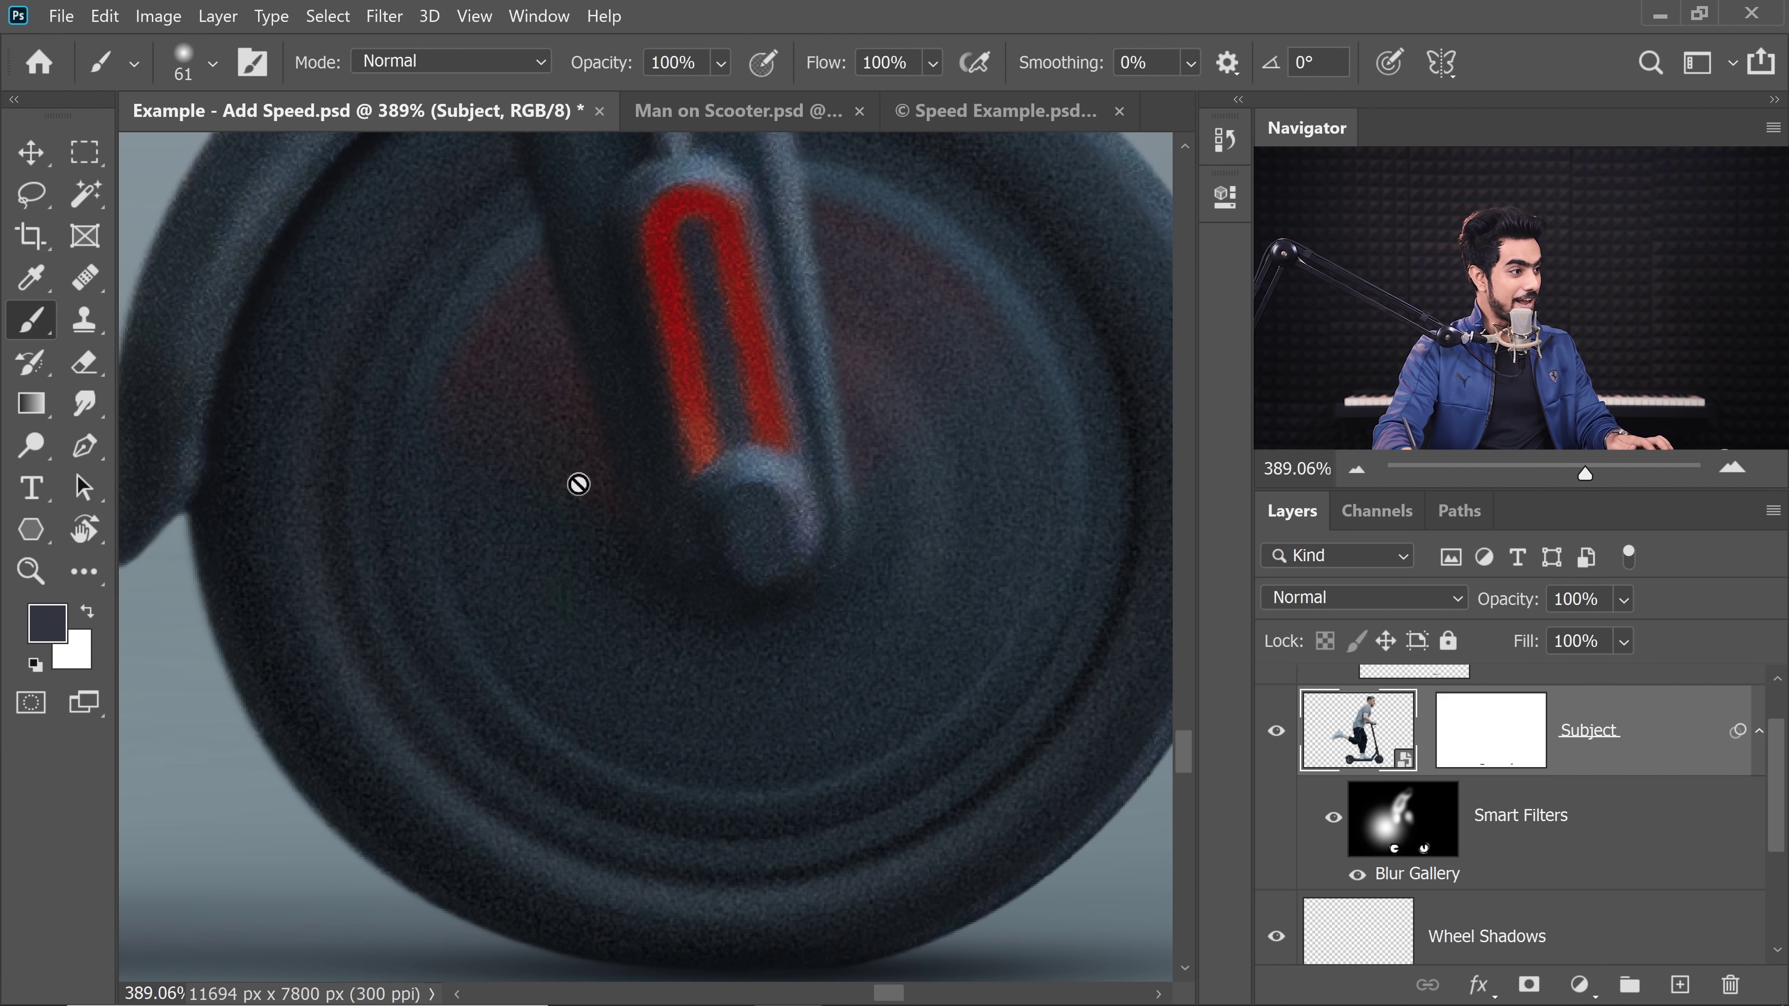
{"action": "left_click_drag", "start_coordinate": [641, 478], "coordinate": [1378, 627]}
{"action": "mouse_move", "coordinate": [432, 591]}
{"action": "left_mouse_down"}
{"action": "mouse_move", "coordinate": [484, 583]}
{"action": "mouse_move", "coordinate": [443, 572]}
{"action": "left_mouse_up"}
{"action": "left_click_drag", "start_coordinate": [510, 414], "coordinate": [553, 705]}
{"action": "left_click_drag", "start_coordinate": [461, 293], "coordinate": [783, 761]}
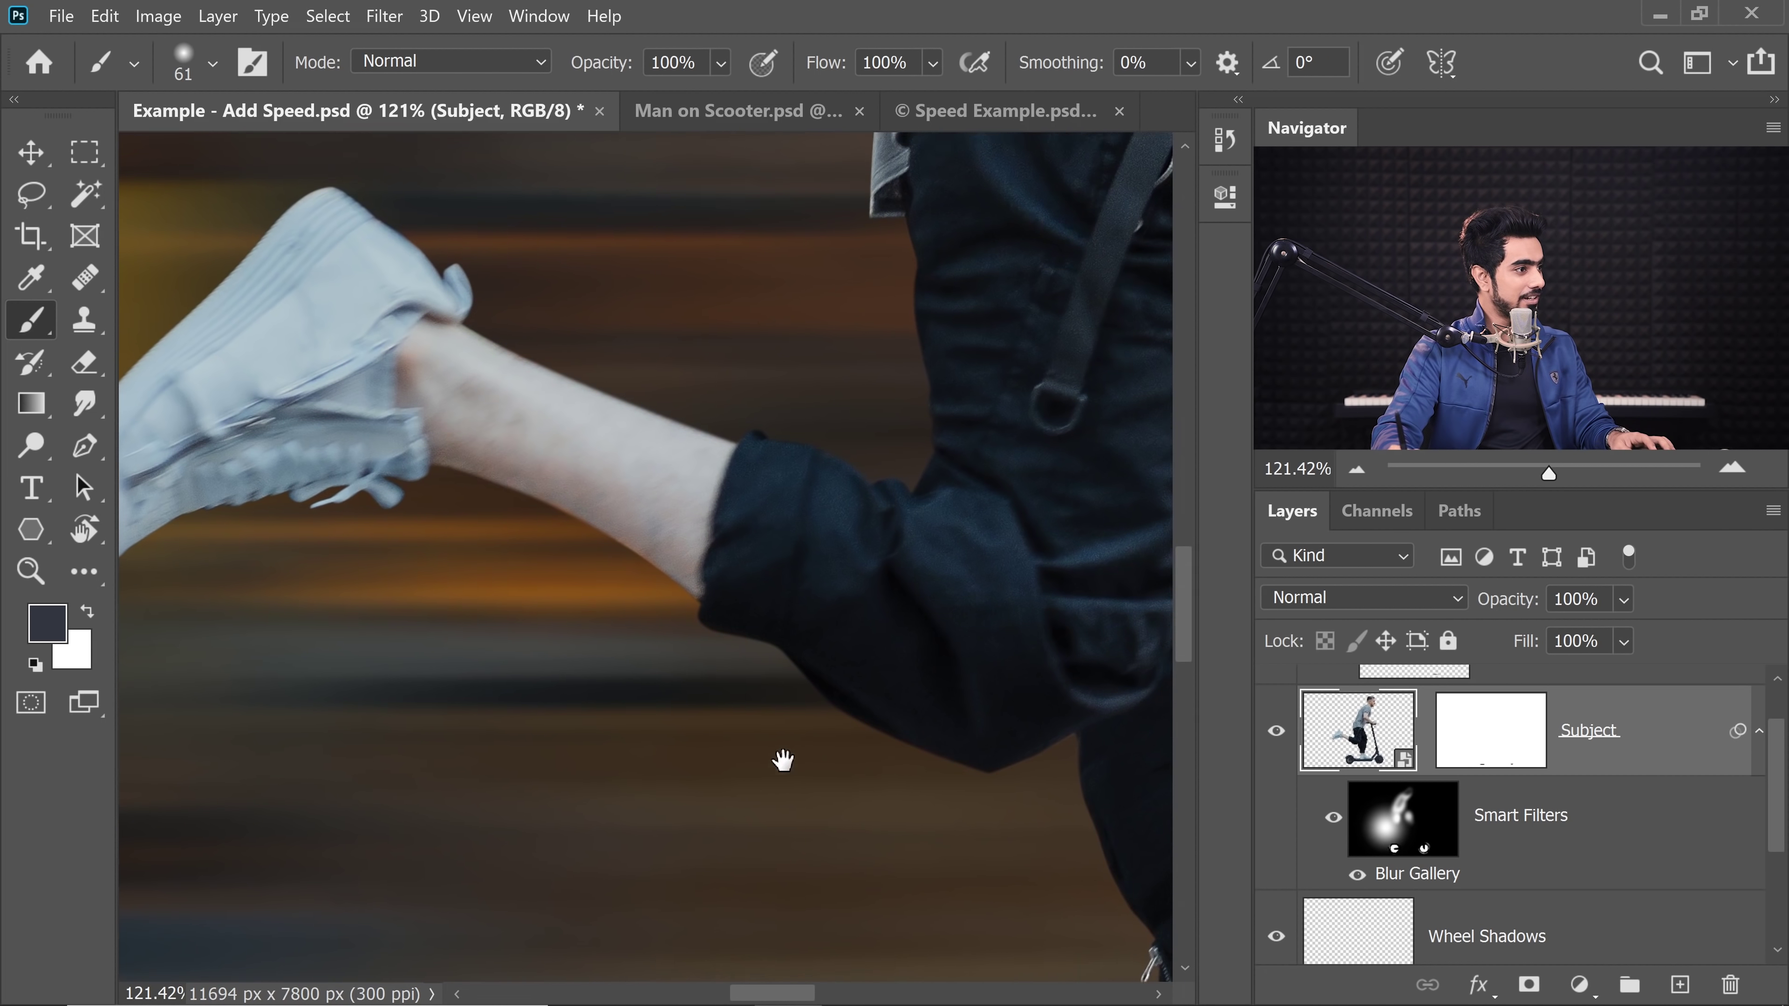
{"action": "scroll", "coordinate": [623, 488], "scroll_direction": "down", "scroll_amount": 3}
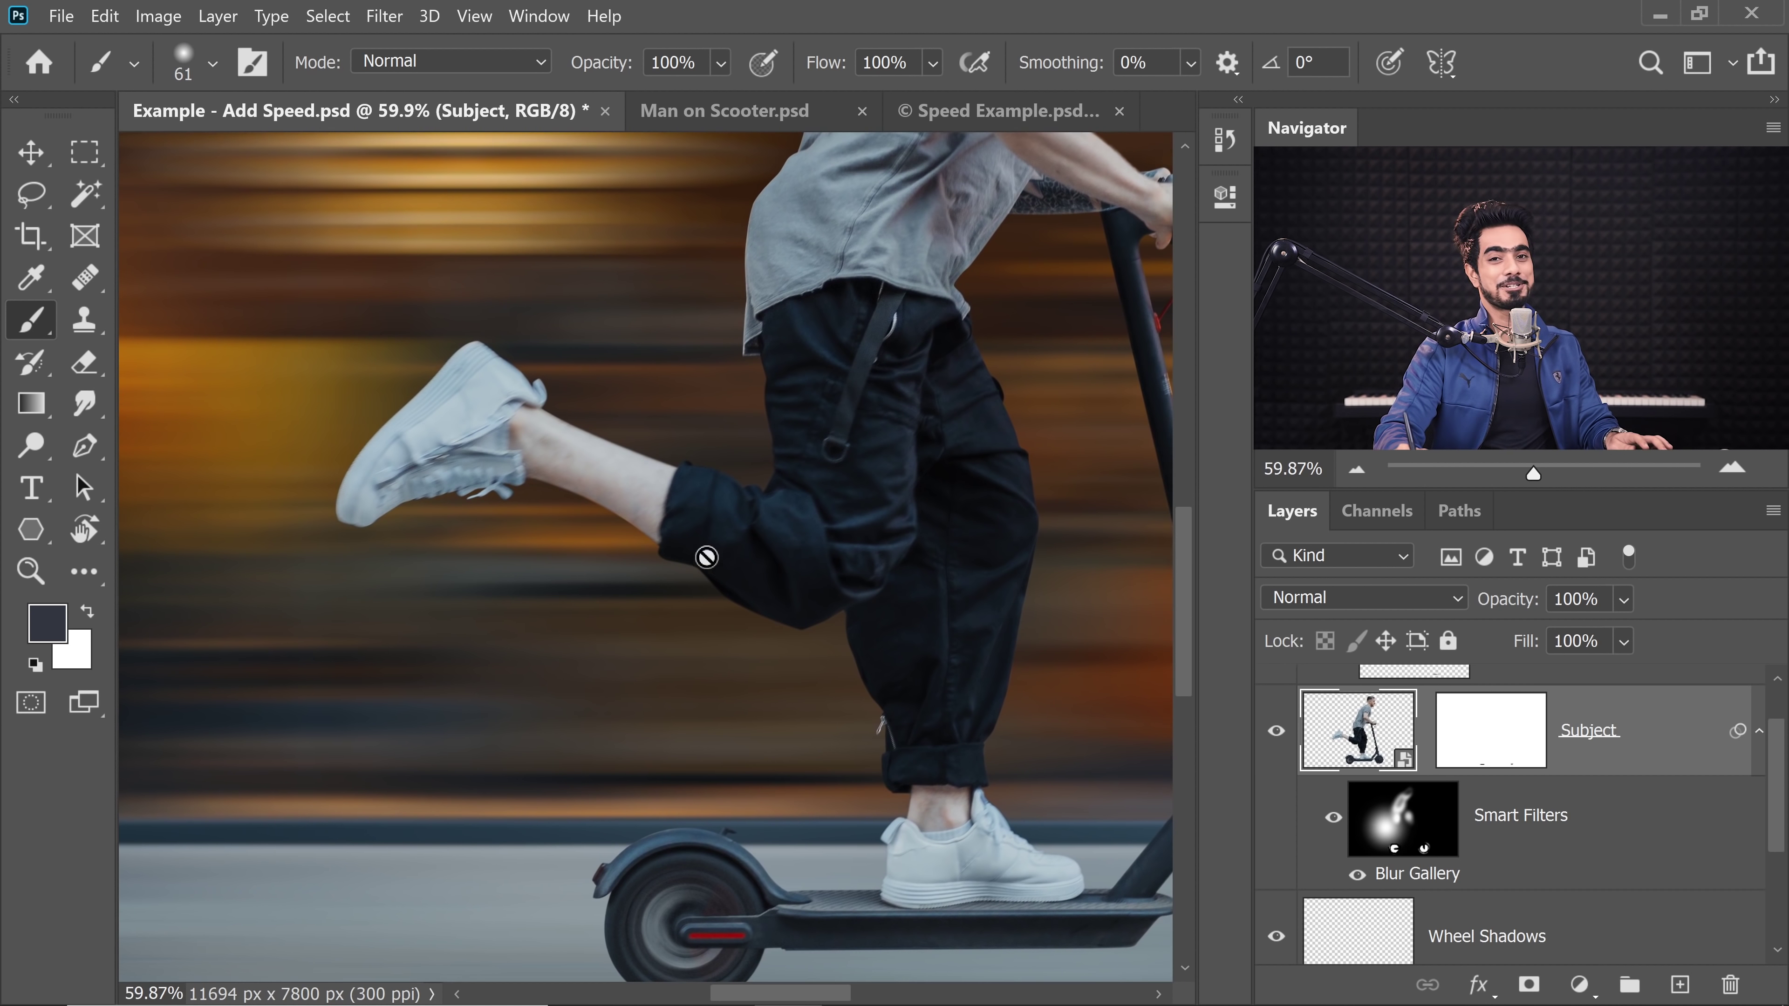
{"action": "double_click", "coordinate": [1422, 881]}
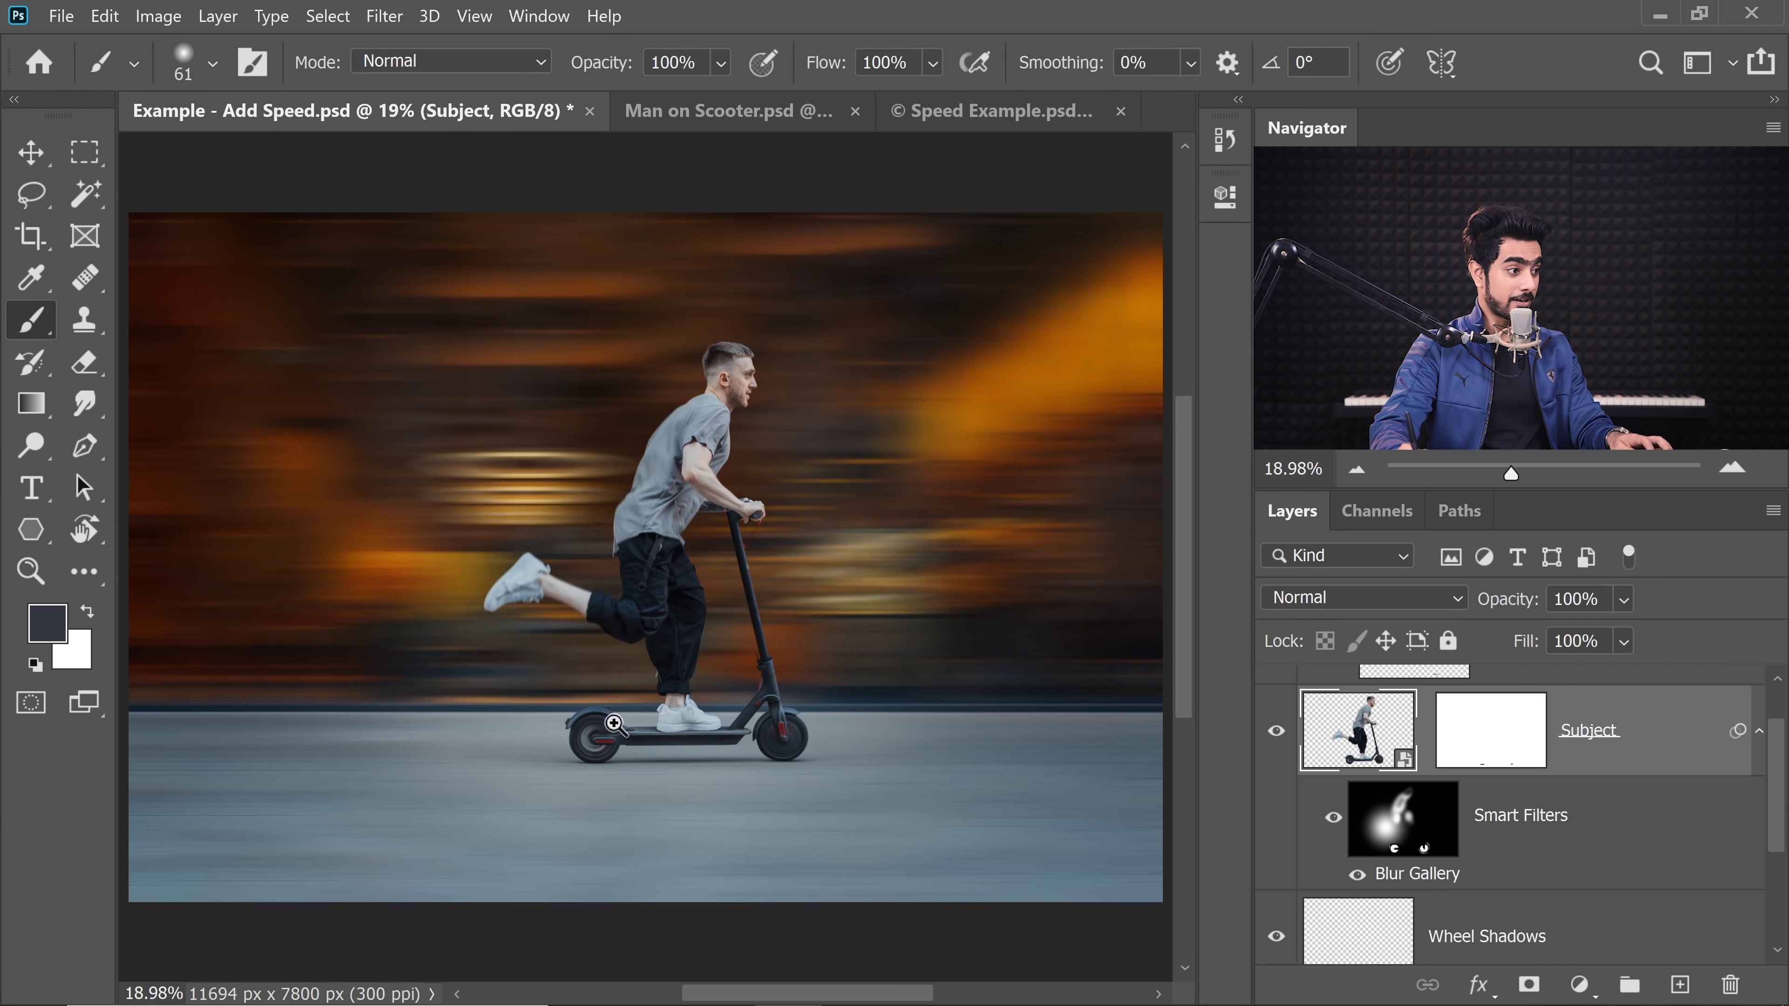
{"action": "scroll", "coordinate": [692, 726], "scroll_direction": "up", "scroll_amount": 5}
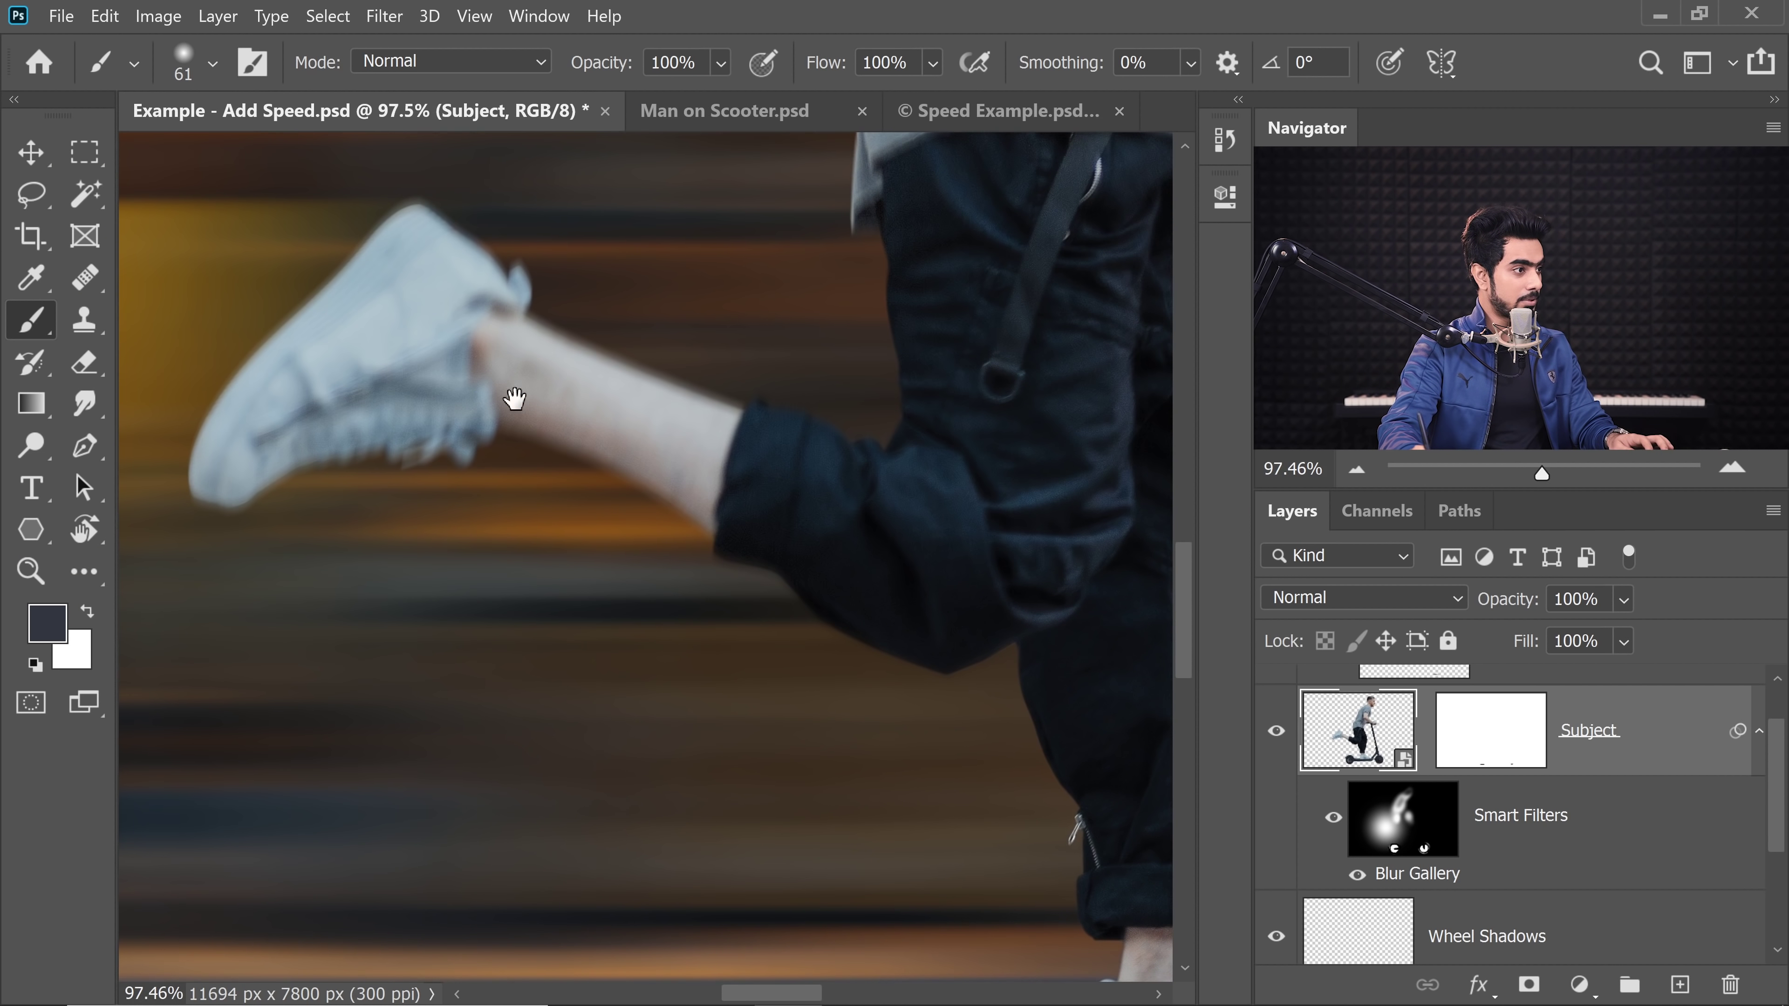
{"action": "scroll", "coordinate": [582, 416], "scroll_direction": "up", "scroll_amount": 4}
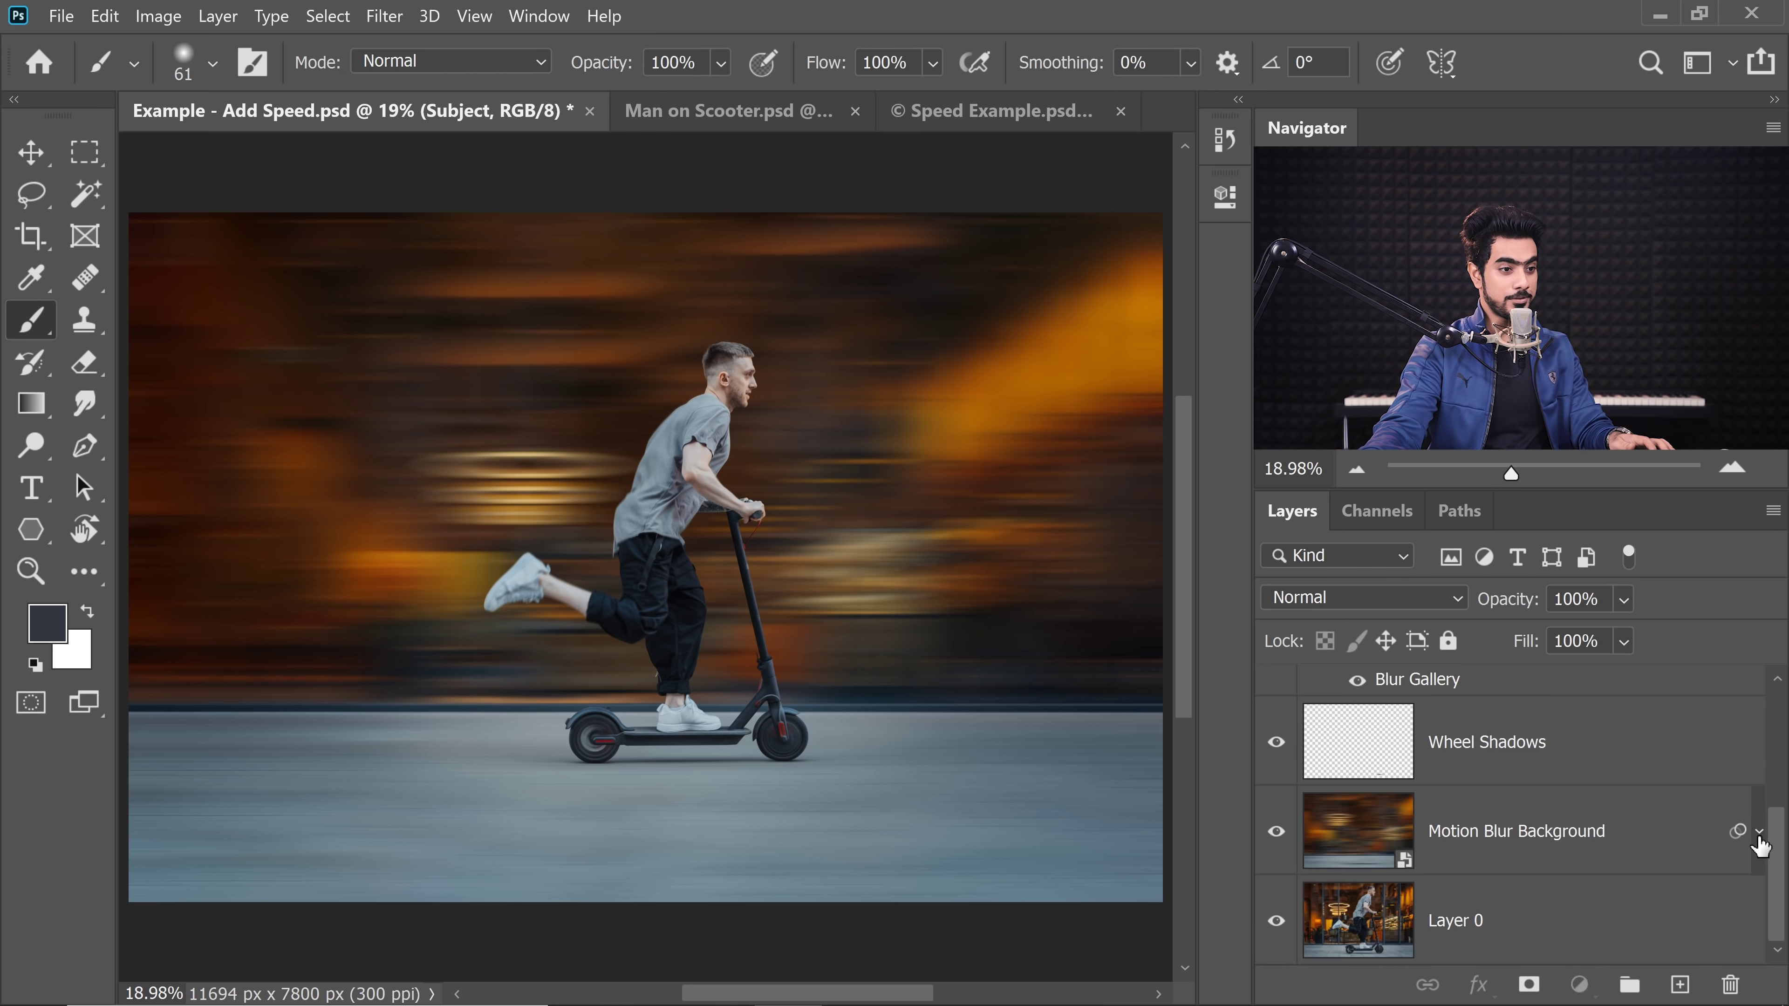
- Open the Blur Gallery smart filter of the Motion Blur Background layer with the blur beside the rider's sleeve in close view
{"action": "left_click", "coordinate": [1759, 819]}
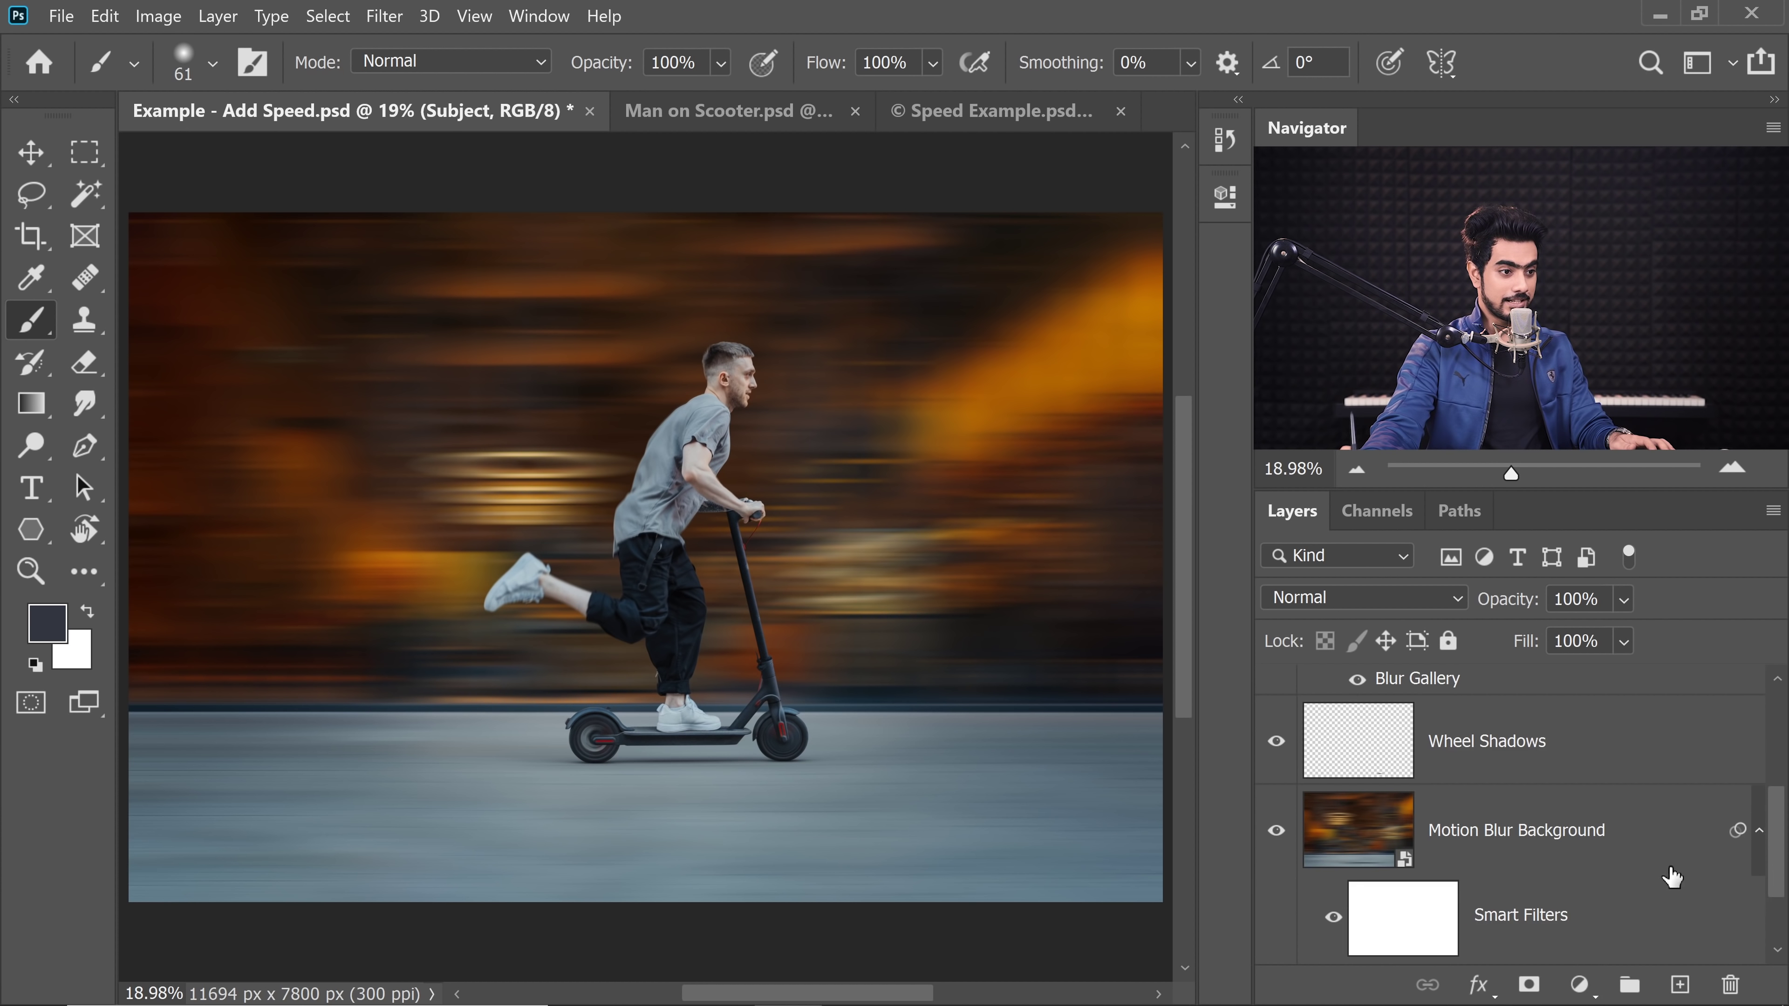
{"action": "scroll", "coordinate": [1709, 892], "scroll_direction": "down", "scroll_amount": 1}
{"action": "double_click", "coordinate": [1417, 858]}
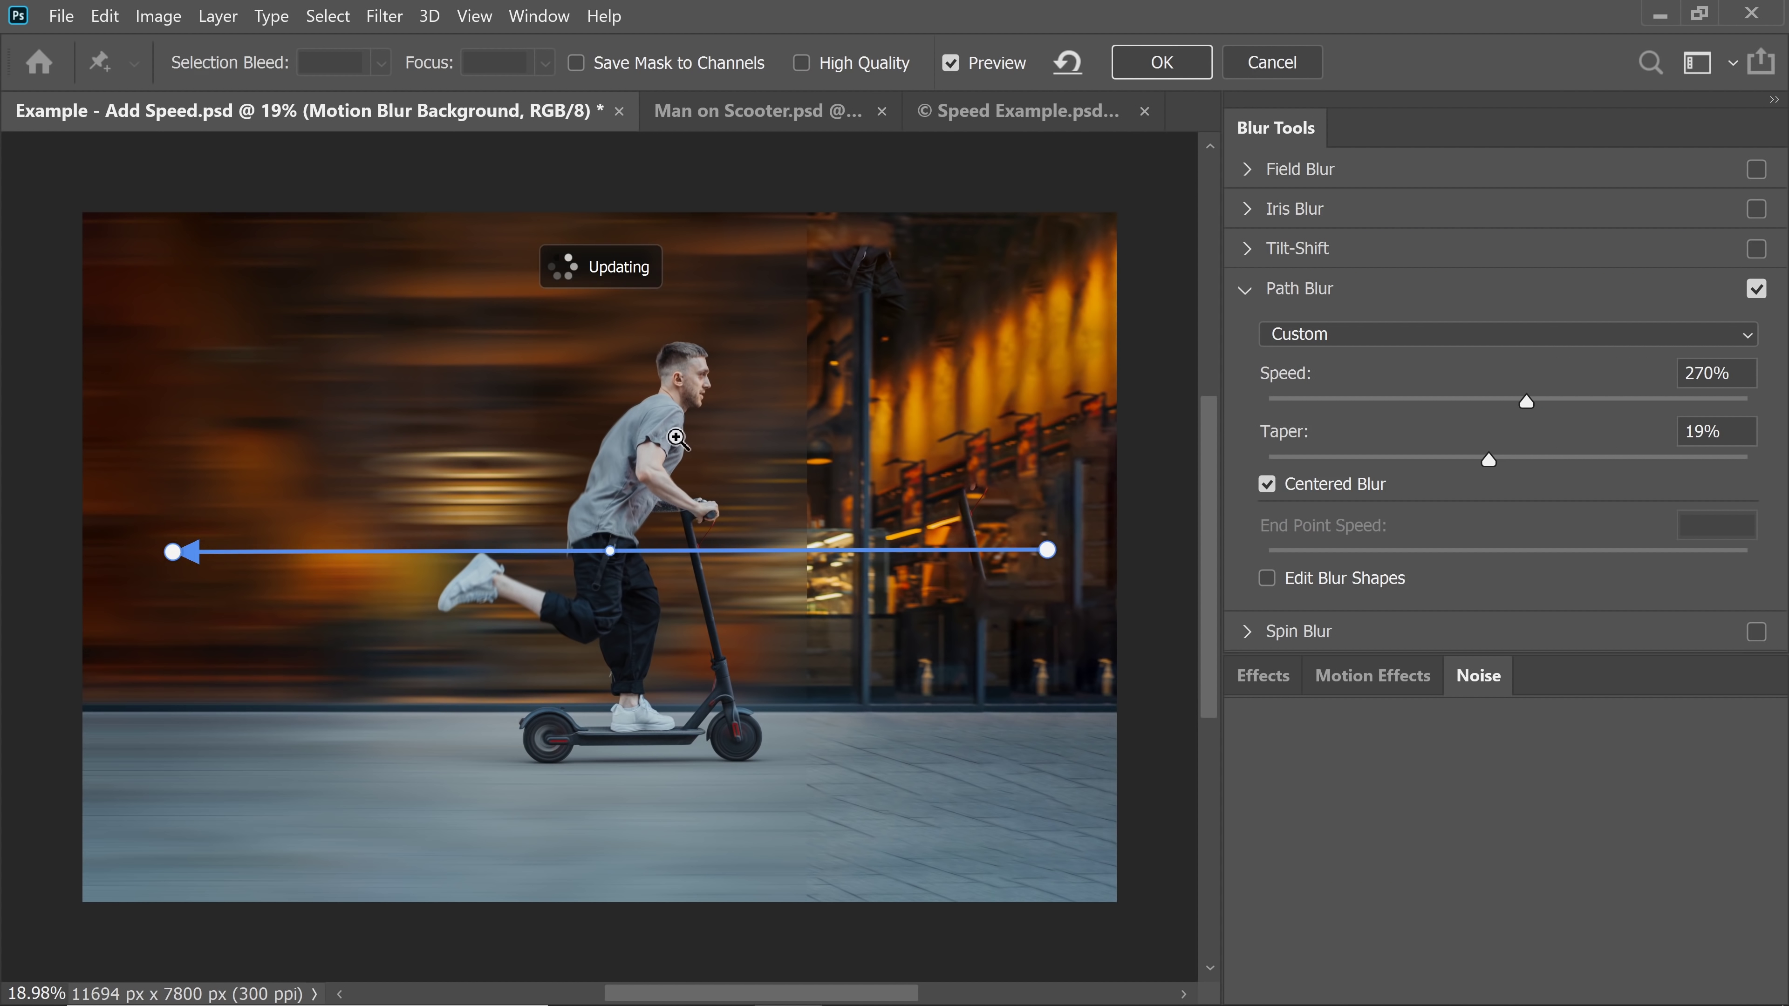
{"action": "left_click_drag", "start_coordinate": [680, 435], "coordinate": [799, 428]}
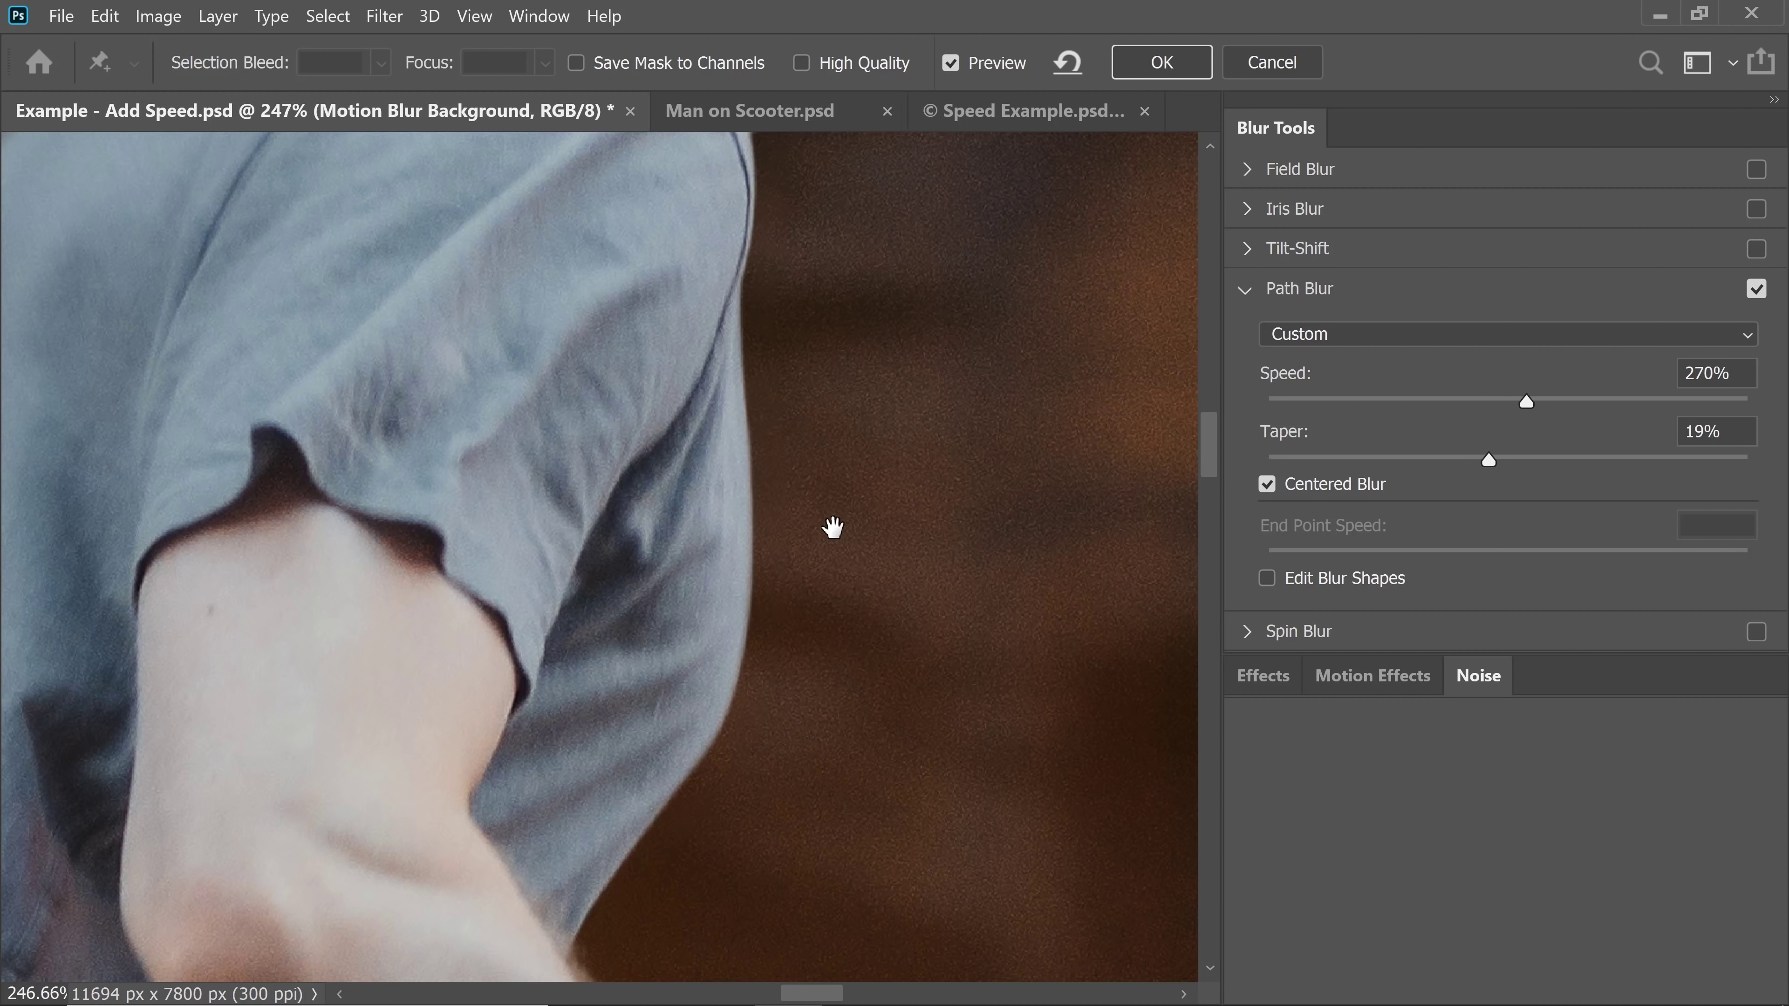
{"action": "left_click_drag", "start_coordinate": [830, 519], "coordinate": [552, 647]}
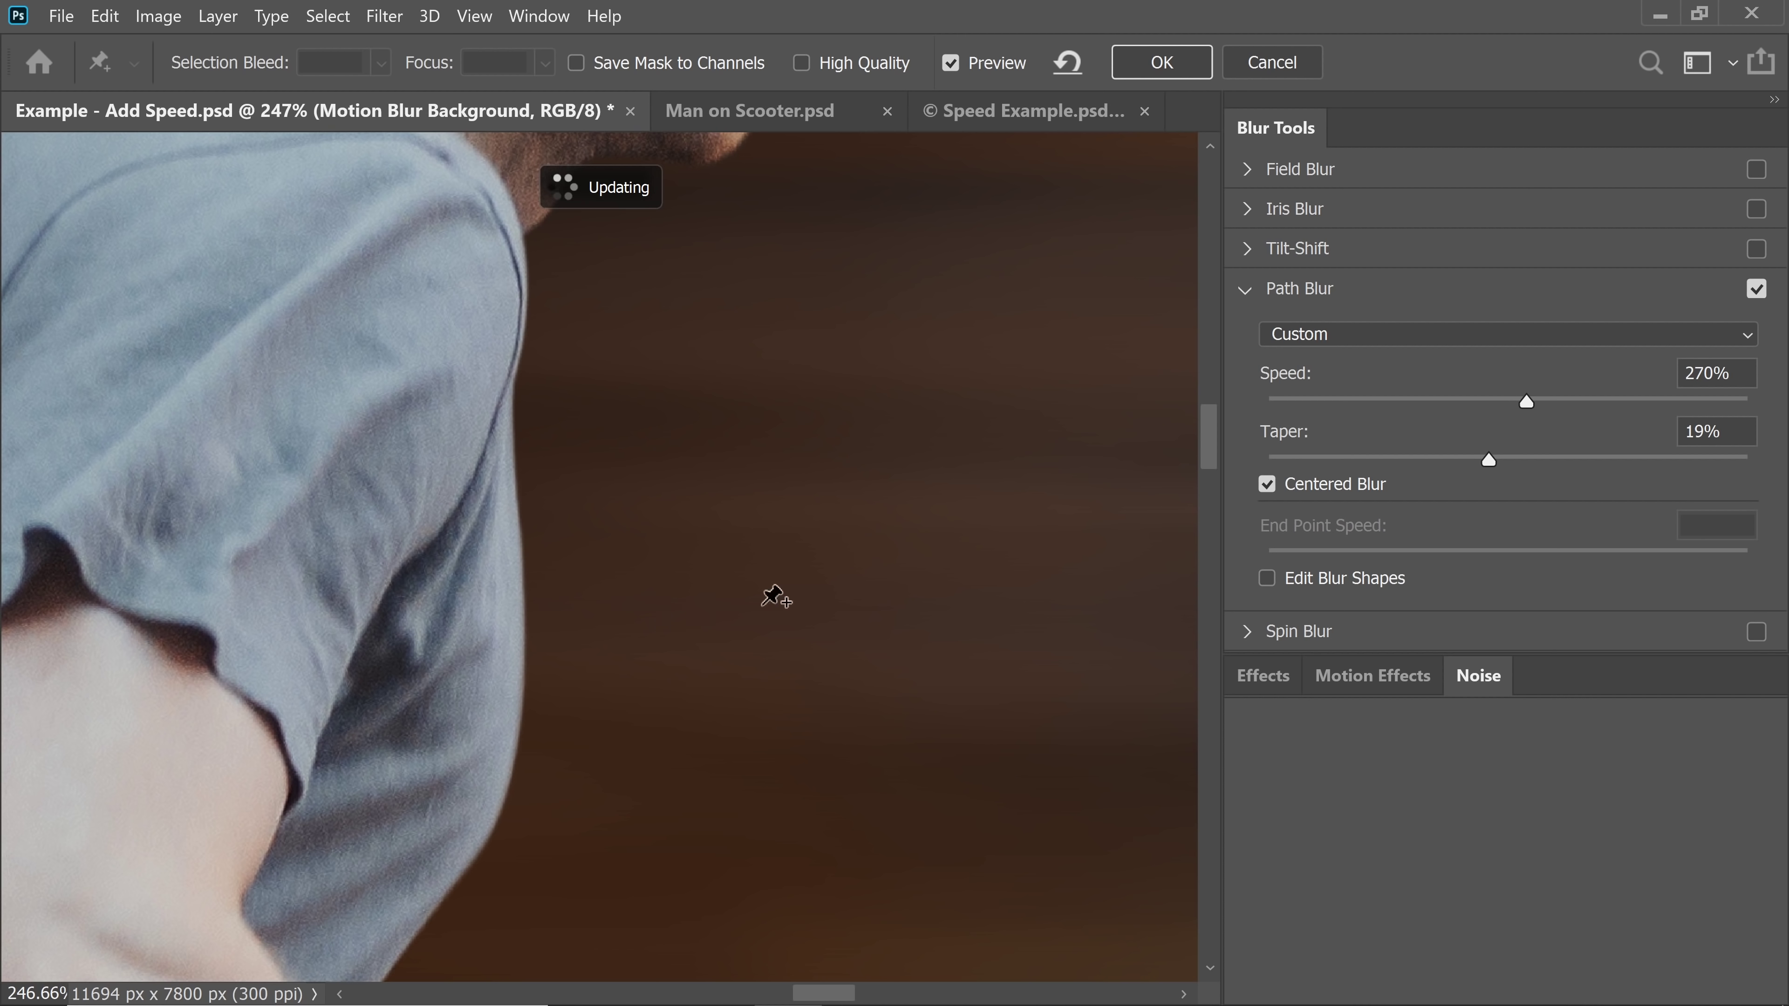
- Set the Grain noise amount for the Motion Blur Background's blur to 31.61%, comparing it against the rider's face
{"action": "left_click", "coordinate": [1481, 677]}
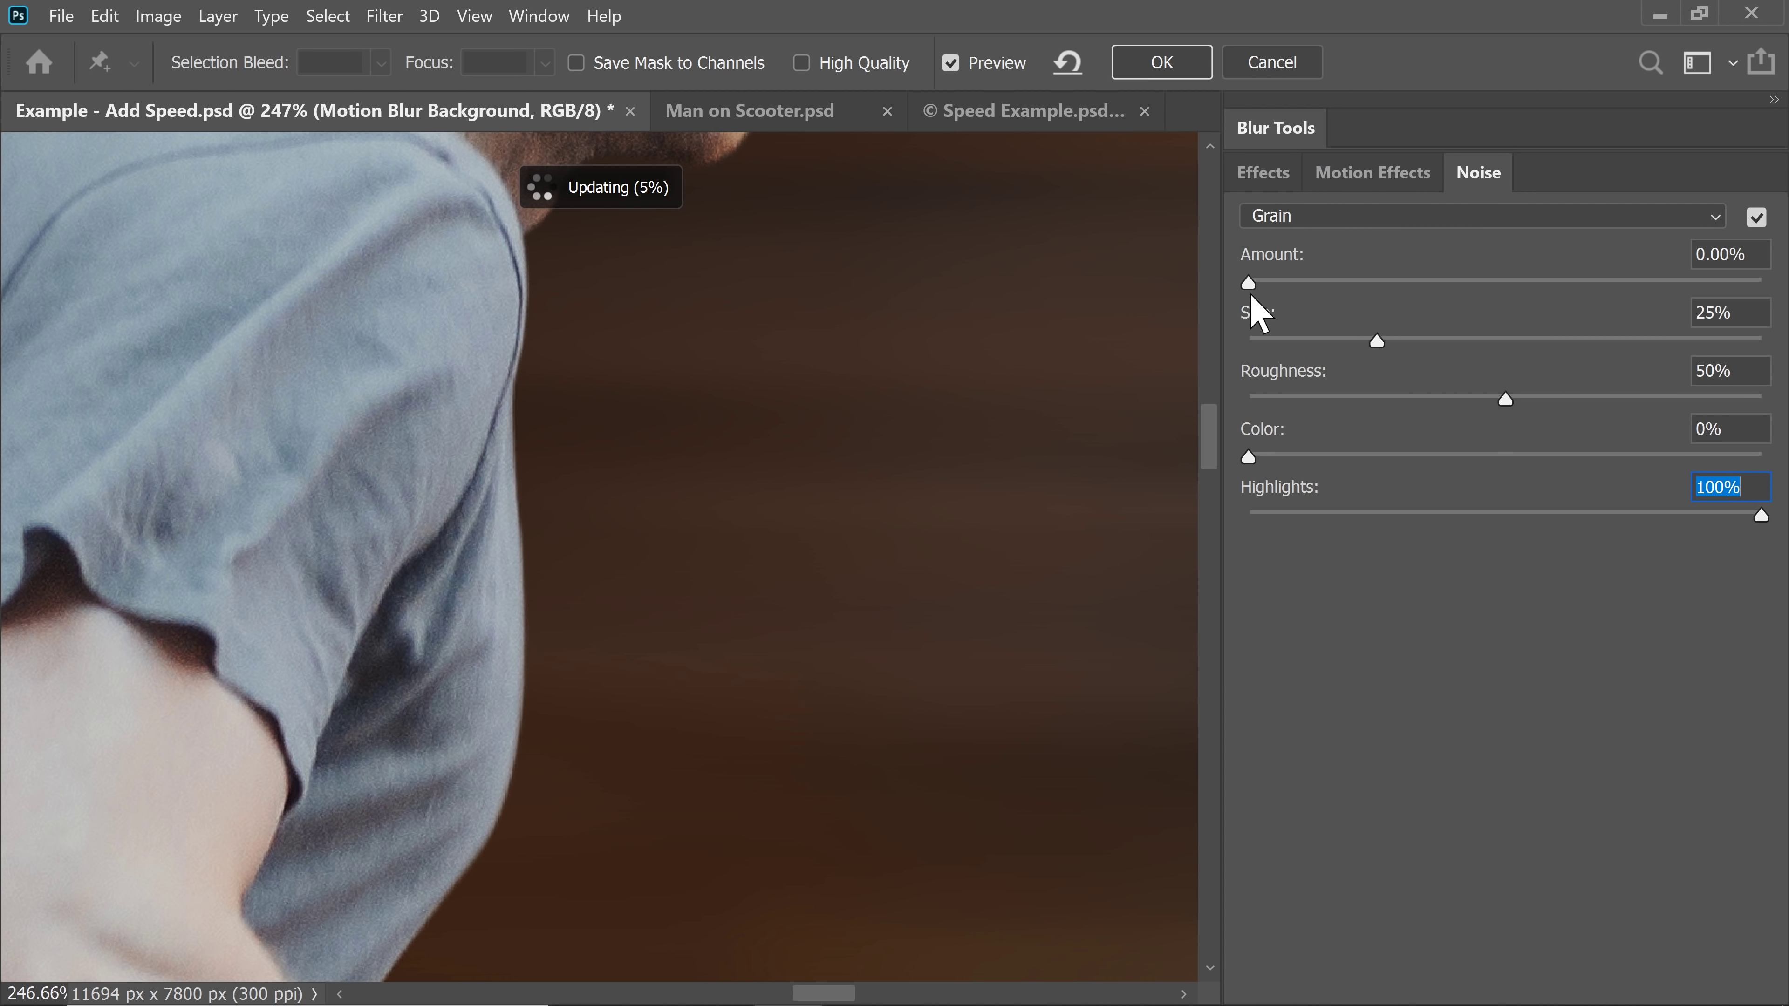
{"action": "left_click_drag", "start_coordinate": [1280, 282], "coordinate": [1406, 295]}
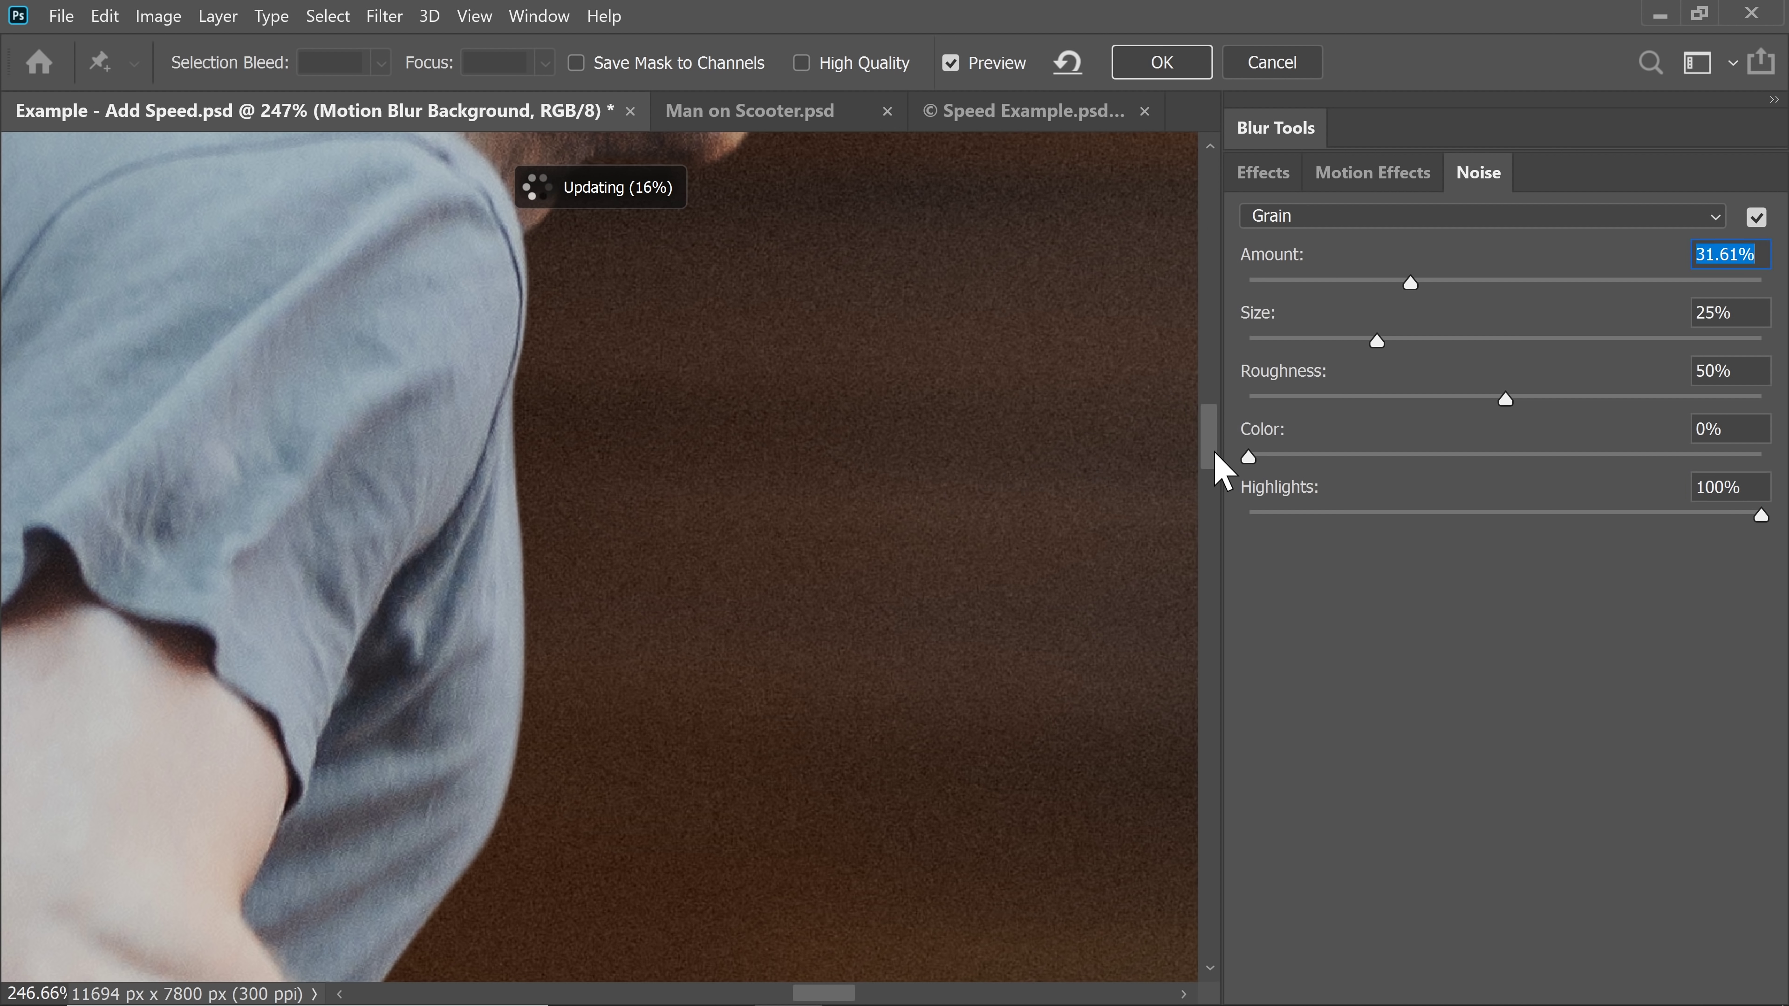
{"action": "left_click_drag", "start_coordinate": [1208, 454], "coordinate": [1204, 407]}
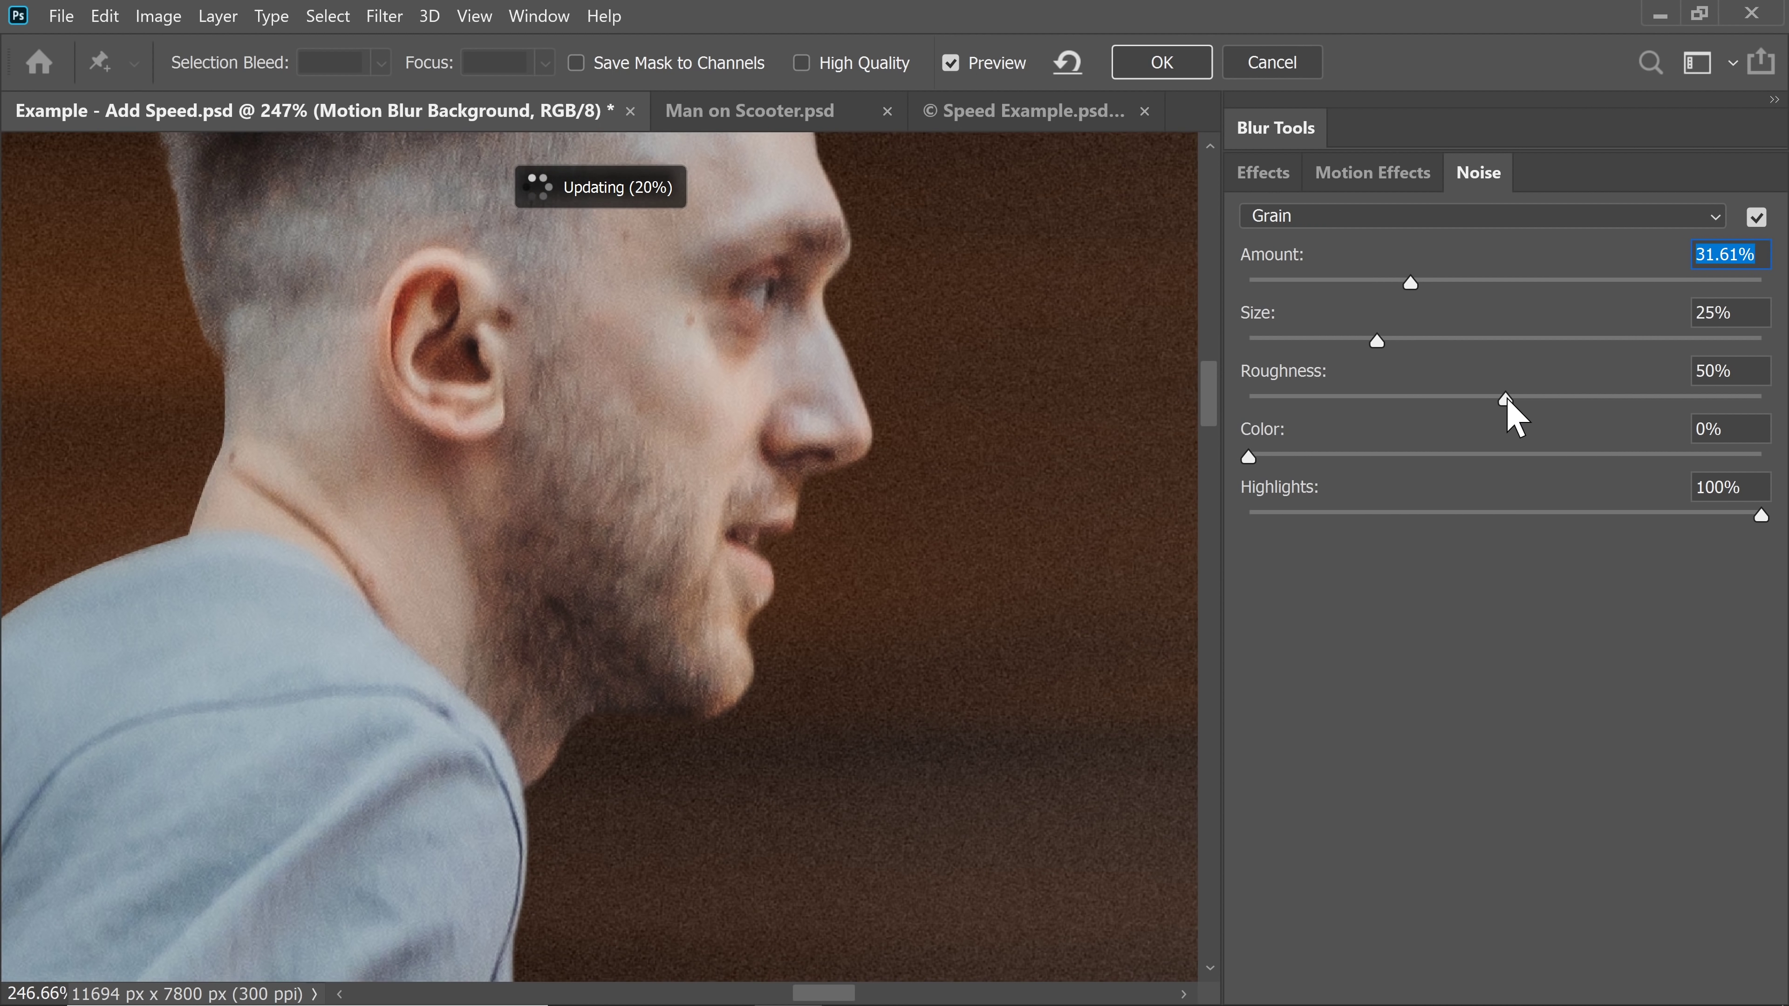
- Set the background grain's roughness to 46%, raise its amount slightly and apply the filter
{"action": "left_click_drag", "start_coordinate": [1579, 402], "coordinate": [1477, 403]}
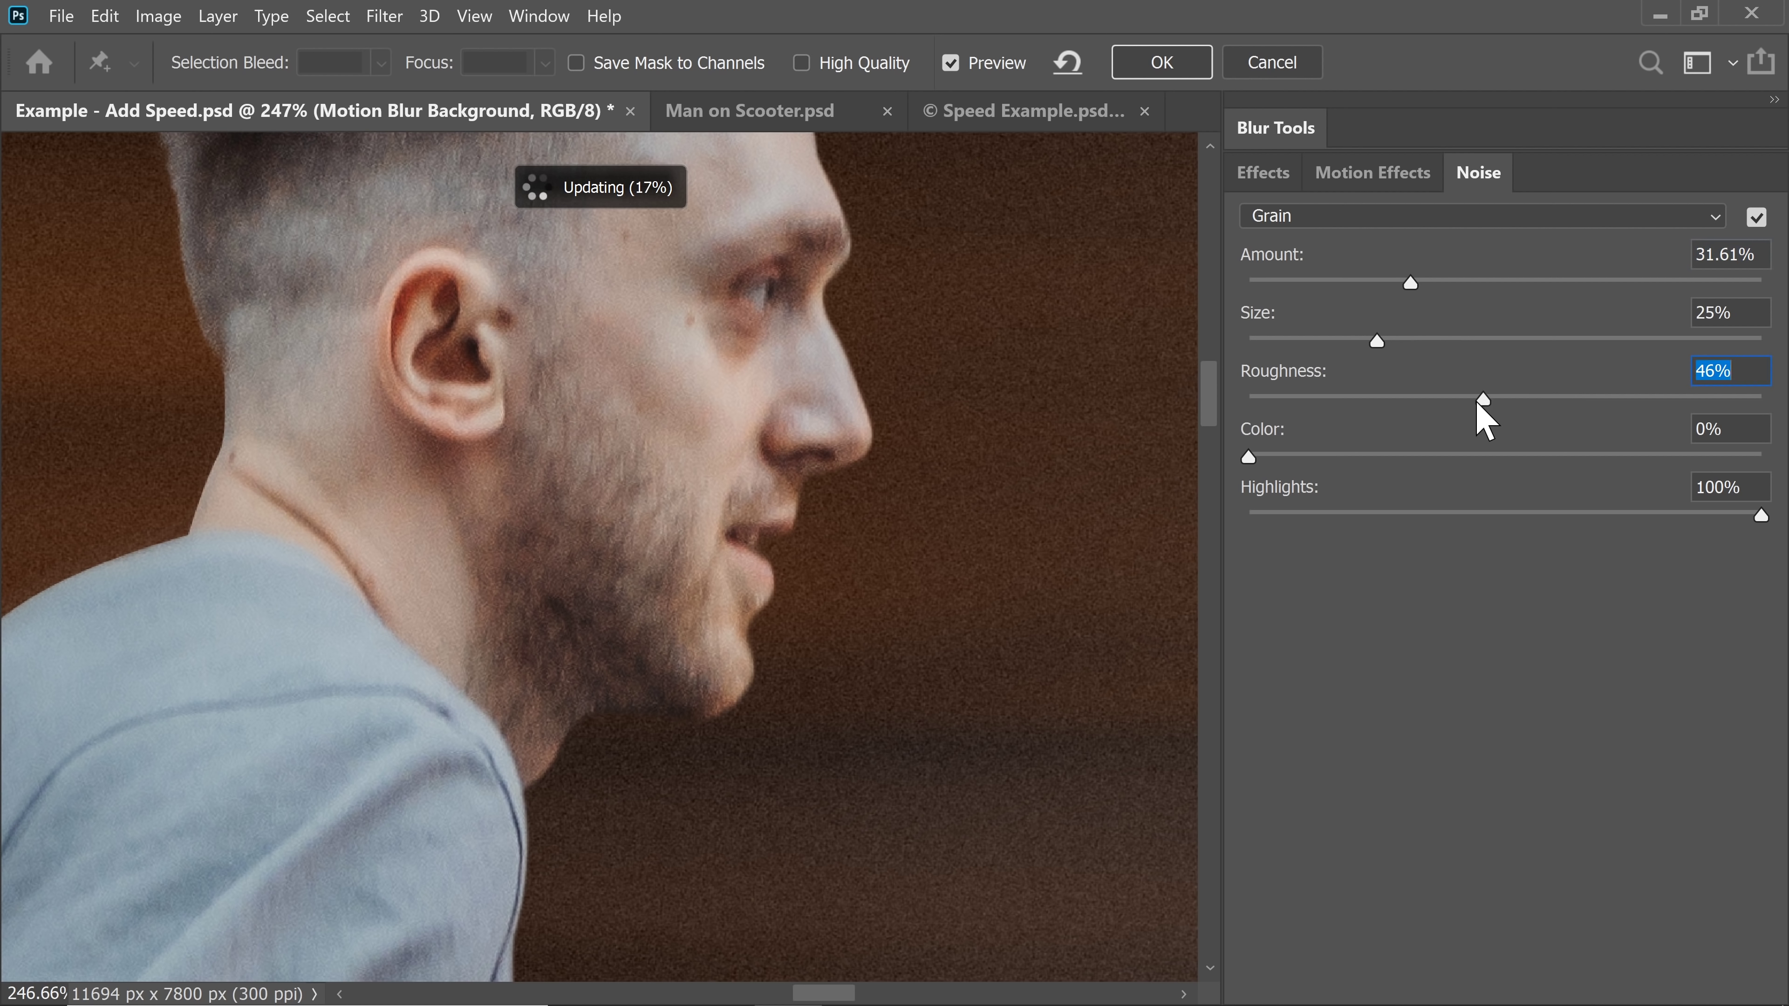
{"action": "left_click_drag", "start_coordinate": [1409, 282], "coordinate": [1436, 284]}
{"action": "left_click", "coordinate": [1141, 70]}
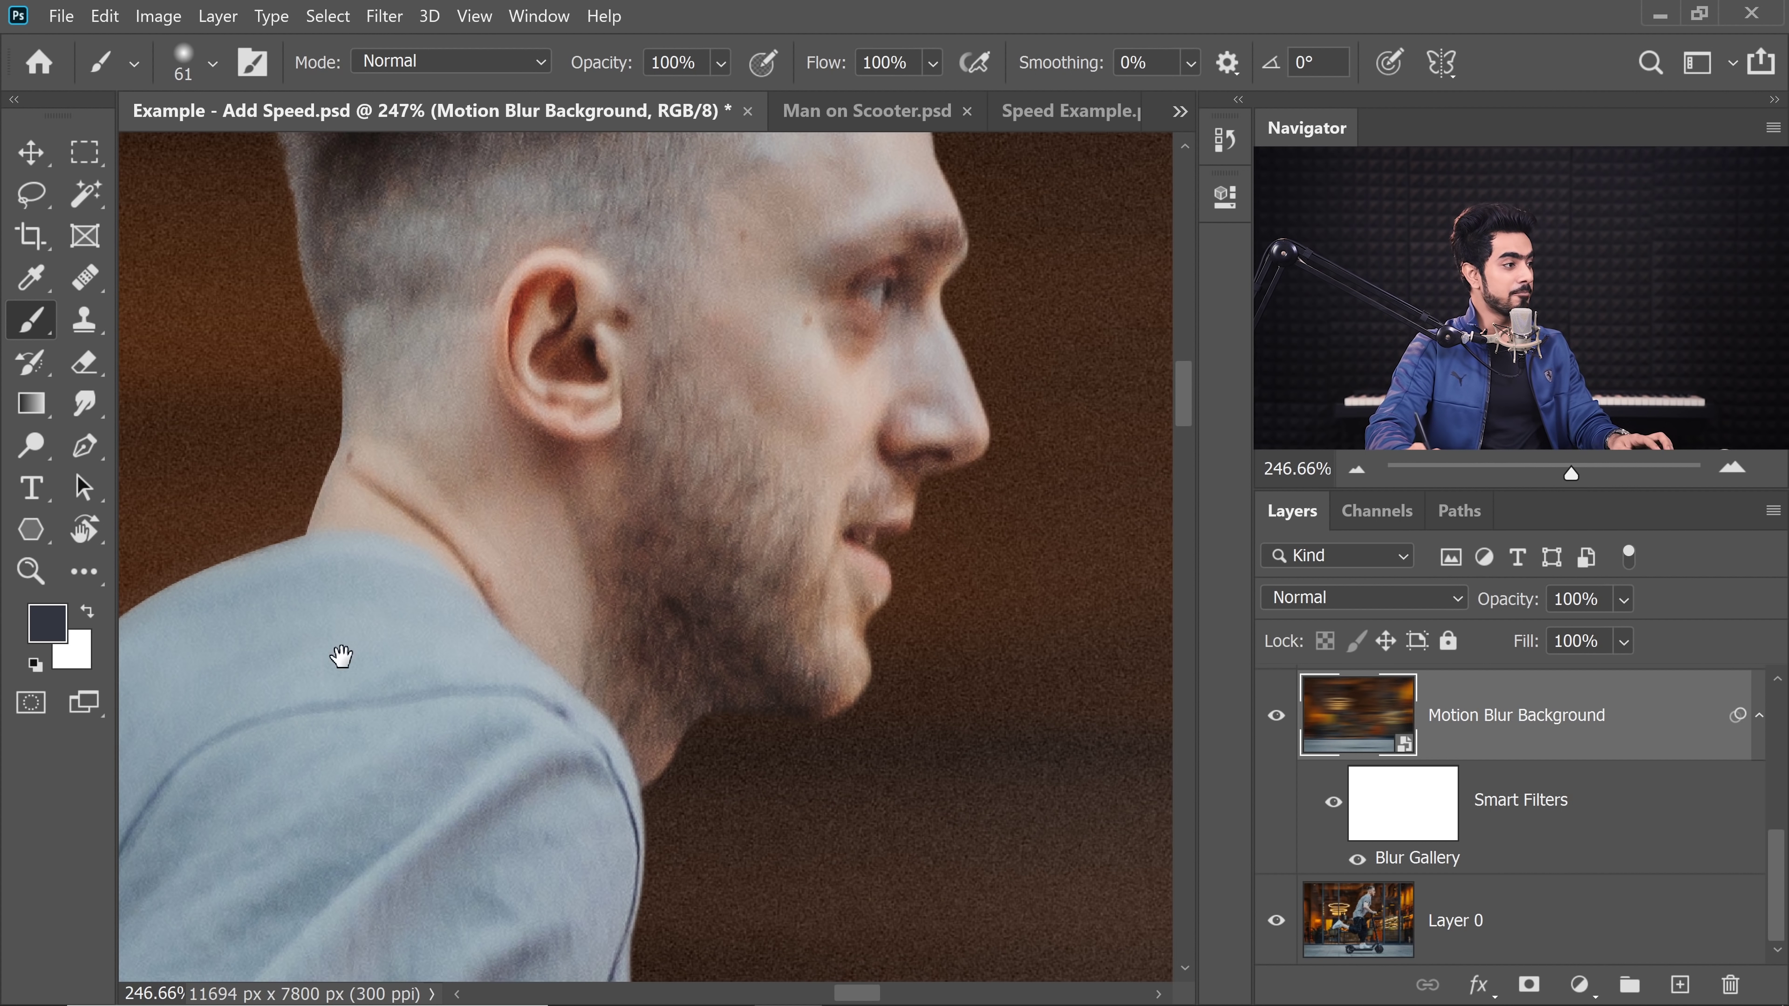
- Check the cutout edges around the rider's neck and shoulder, and open the contents of the Subject smart object
{"action": "left_click_drag", "start_coordinate": [340, 656], "coordinate": [839, 660]}
{"action": "scroll", "coordinate": [848, 539], "scroll_direction": "up", "scroll_amount": 3}
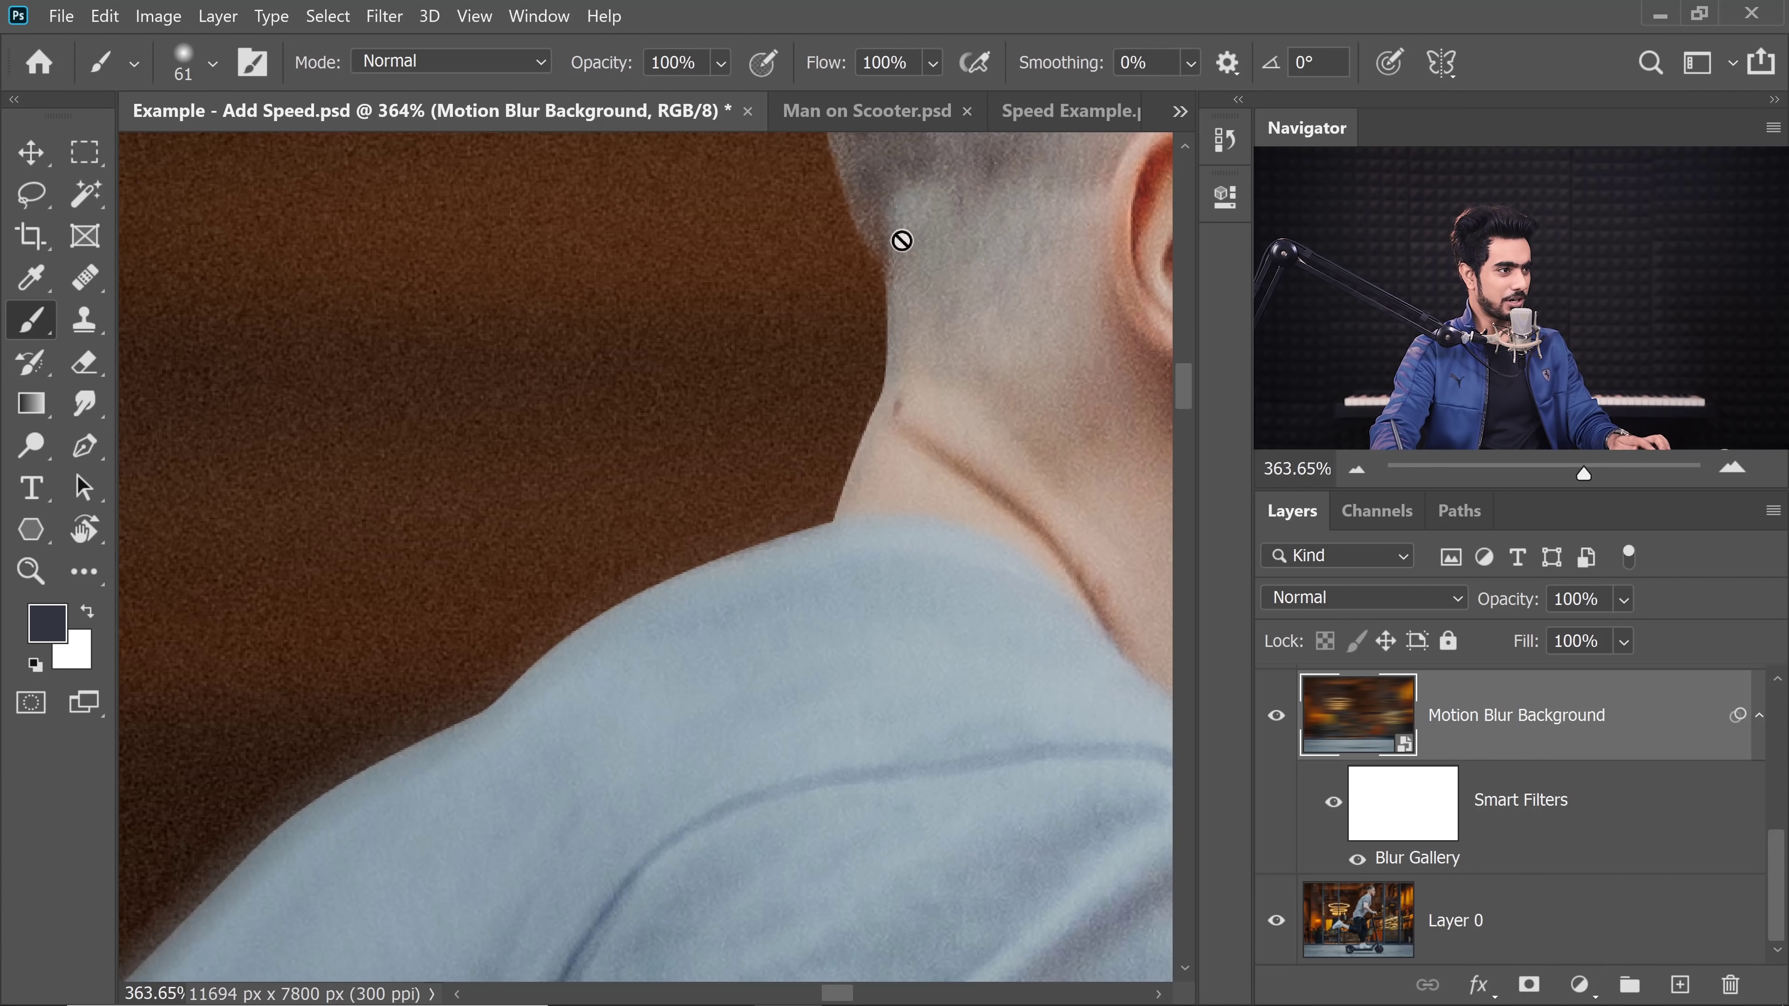
{"action": "scroll", "coordinate": [541, 760], "scroll_direction": "down", "scroll_amount": 4}
{"action": "mouse_move", "coordinate": [541, 760]}
{"action": "left_mouse_down"}
{"action": "mouse_move", "coordinate": [705, 453]}
{"action": "mouse_move", "coordinate": [652, 434]}
{"action": "mouse_move", "coordinate": [500, 775]}
{"action": "left_mouse_up"}
{"action": "scroll", "coordinate": [500, 775], "scroll_direction": "up", "scroll_amount": 2}
{"action": "scroll", "coordinate": [1687, 828], "scroll_direction": "up", "scroll_amount": 1}
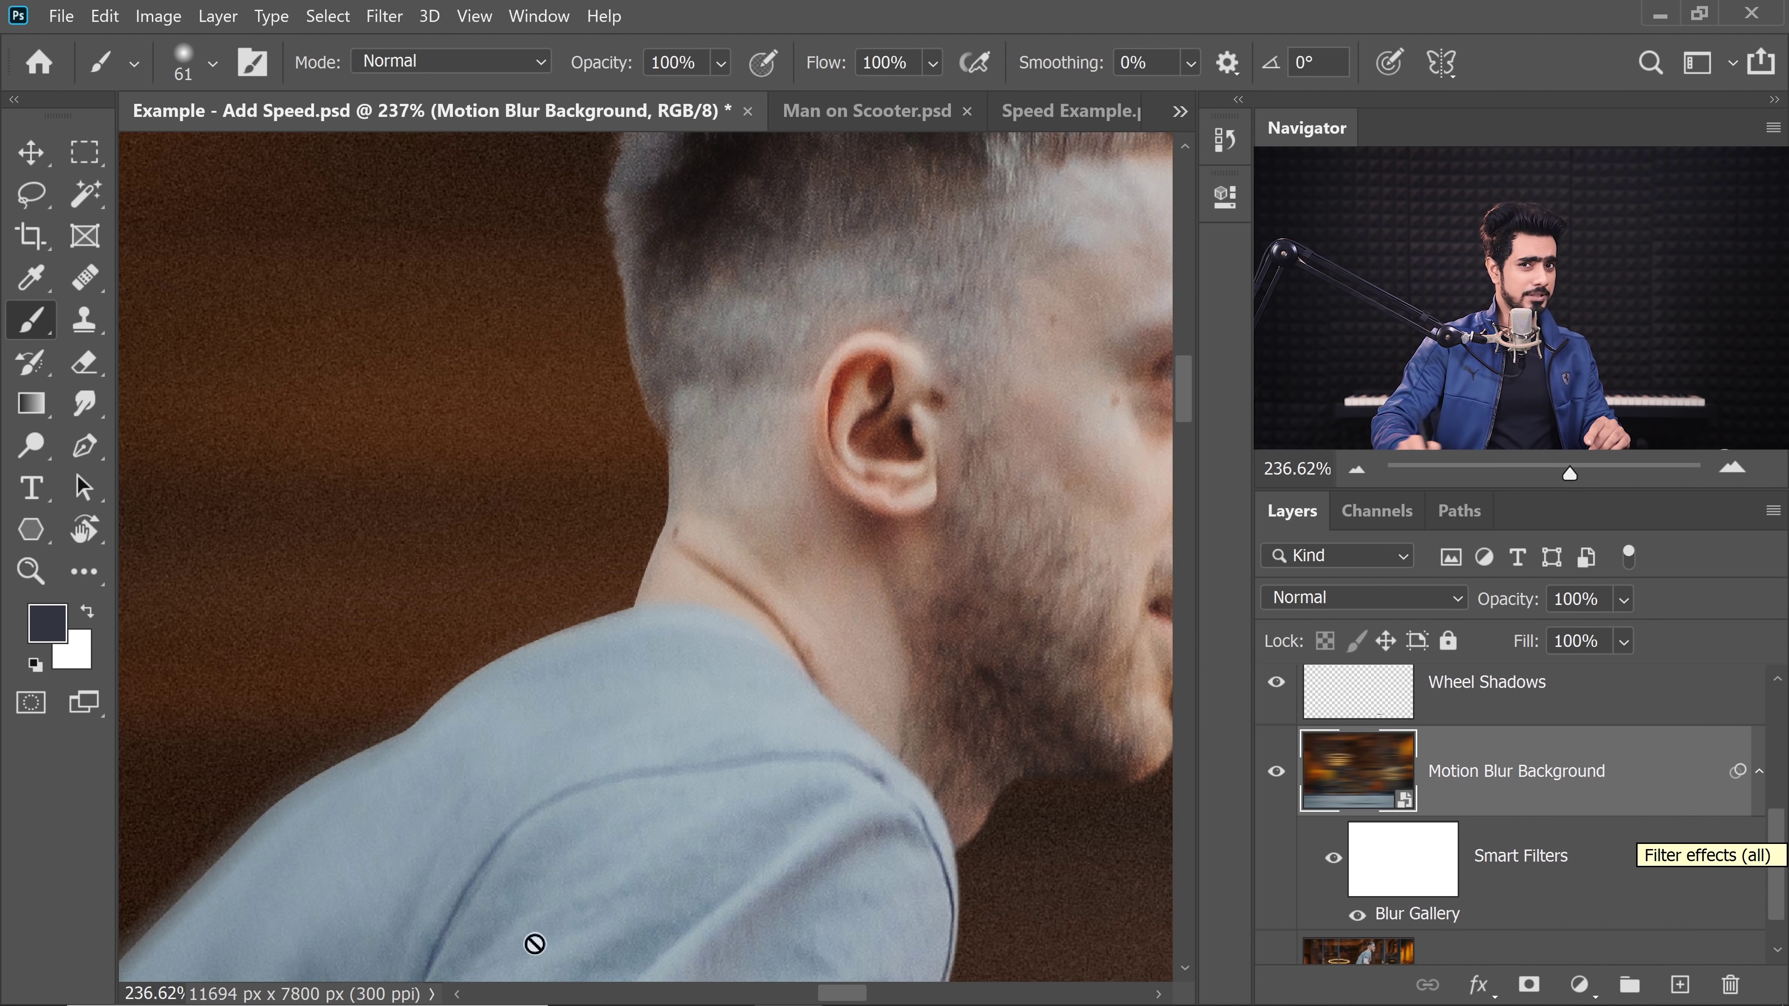
{"action": "left_click_drag", "start_coordinate": [1776, 848], "coordinate": [1770, 740]}
{"action": "left_click", "coordinate": [1591, 775]}
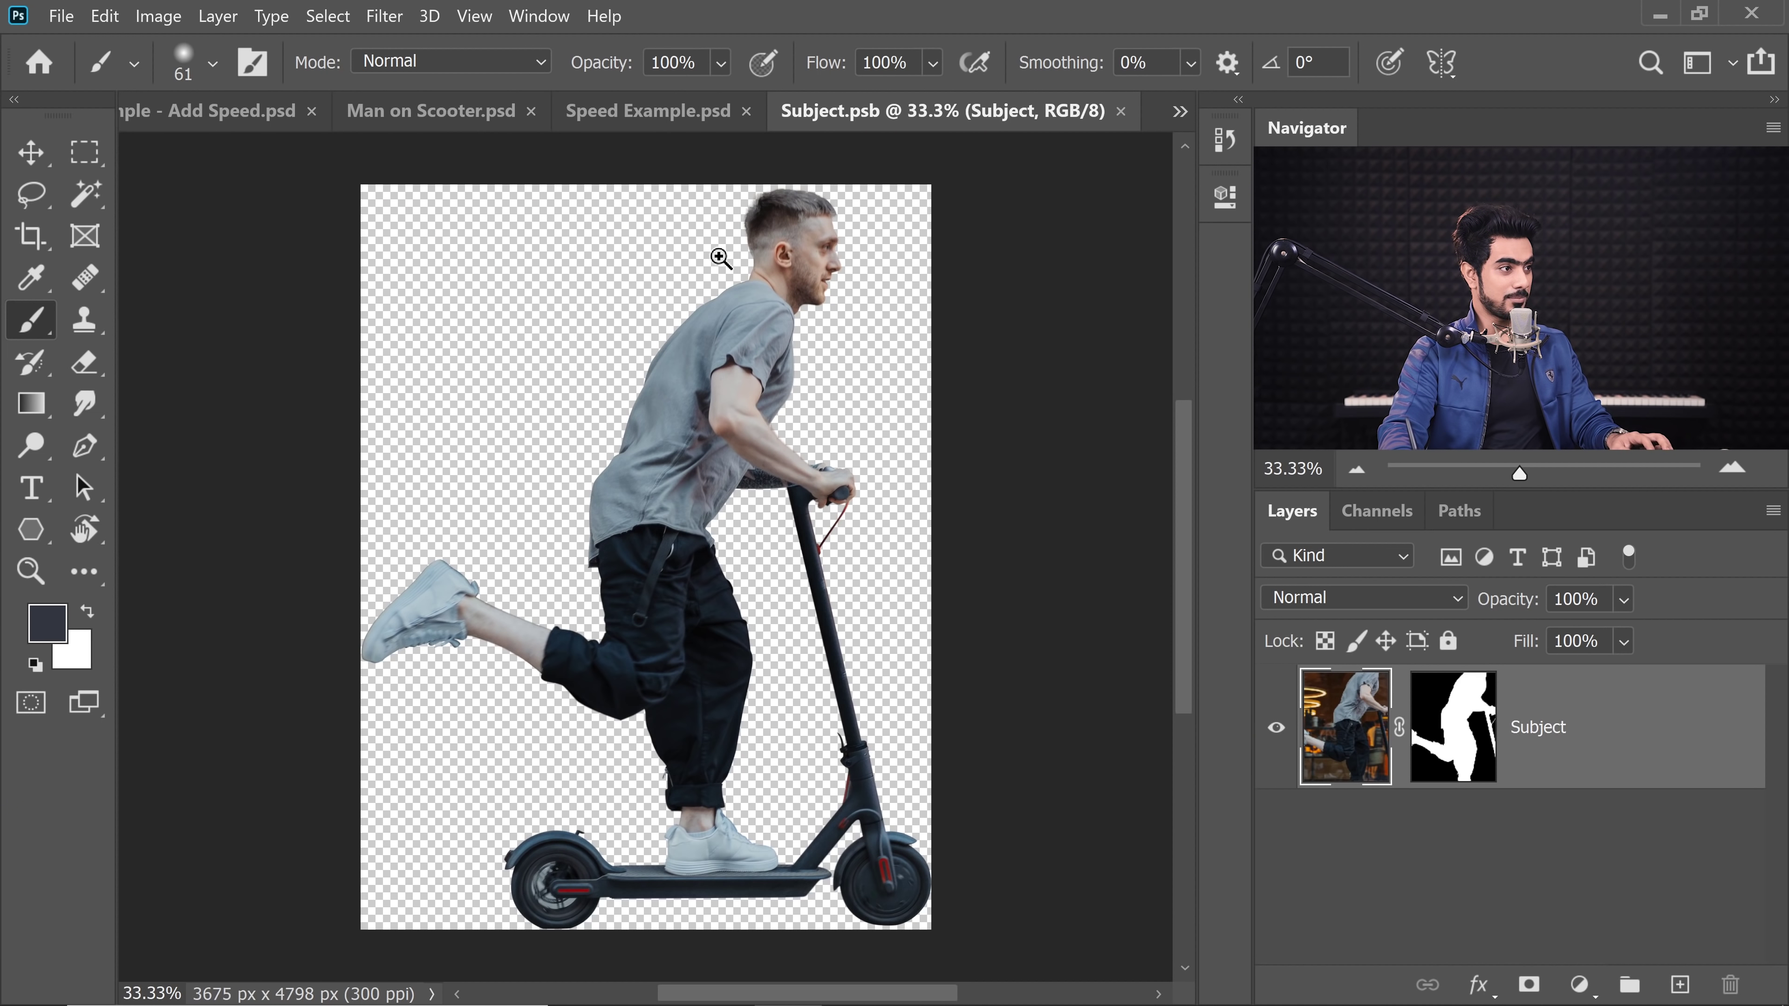
- Soften the Subject's layer mask along the neck and upper back using the Blur tool at size 98 and 50% strength
{"action": "left_click", "coordinate": [720, 259]}
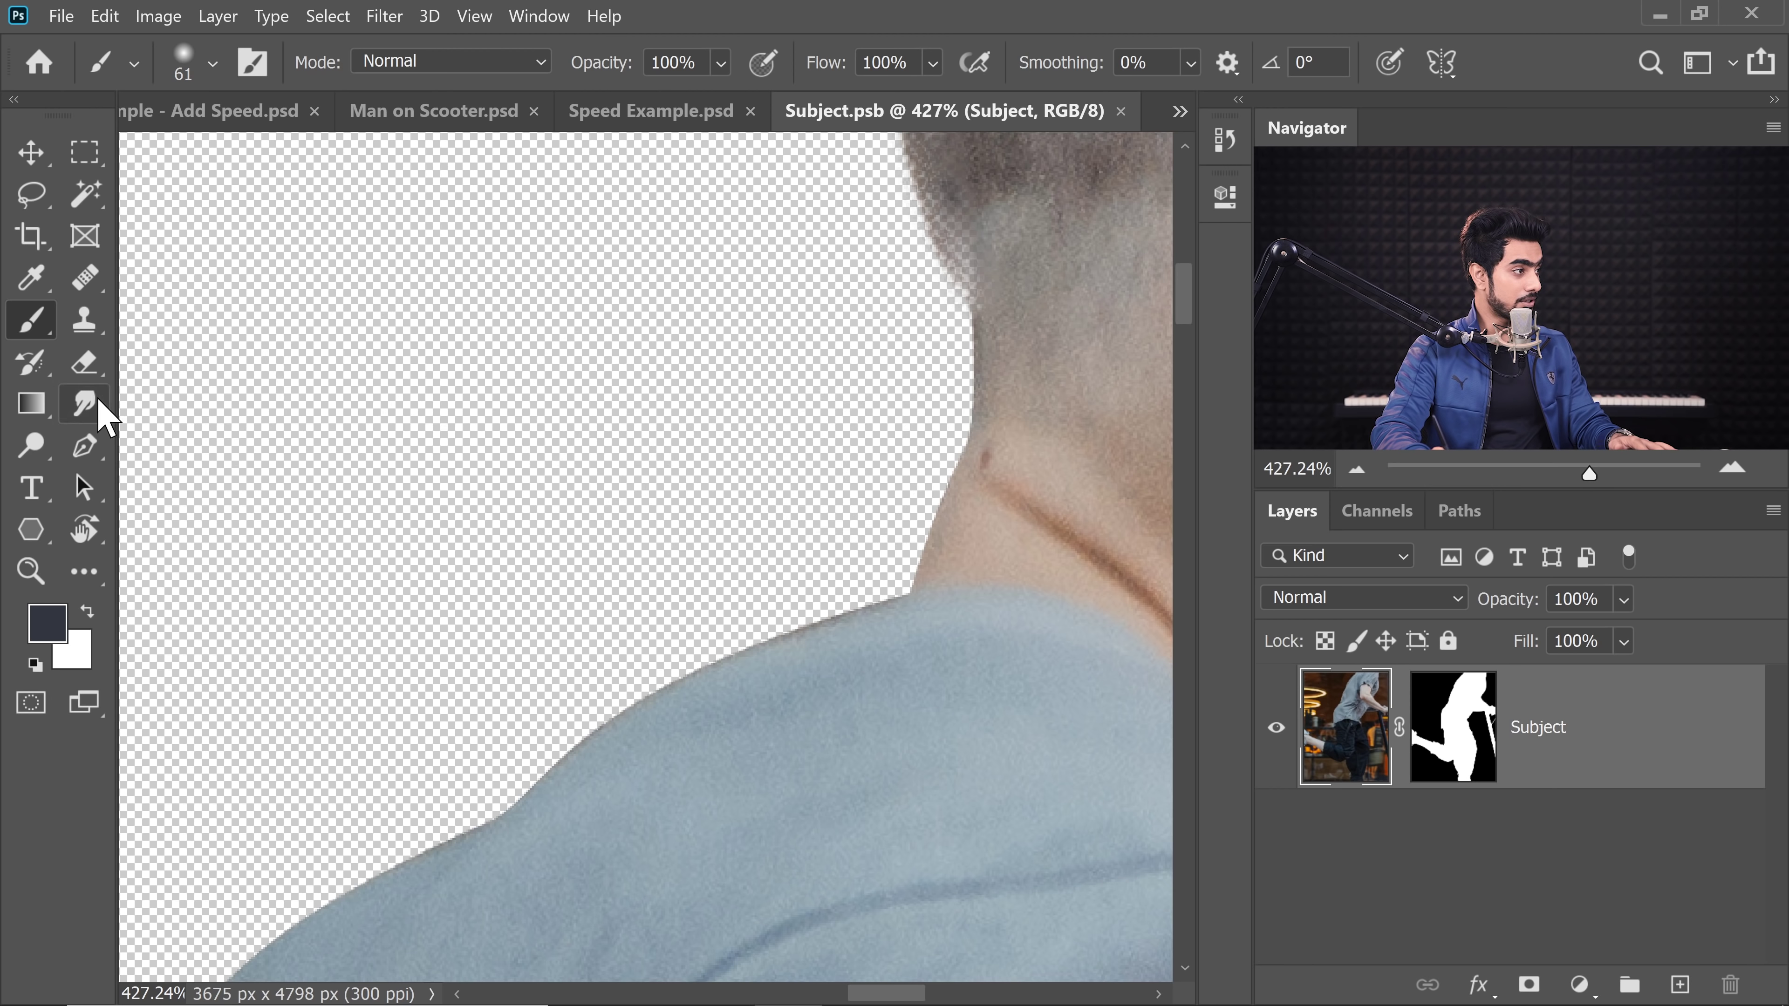
{"action": "left_click_drag", "start_coordinate": [85, 404], "coordinate": [162, 399]}
{"action": "left_click", "coordinate": [180, 400]}
{"action": "left_click_drag", "start_coordinate": [828, 502], "coordinate": [1012, 526]}
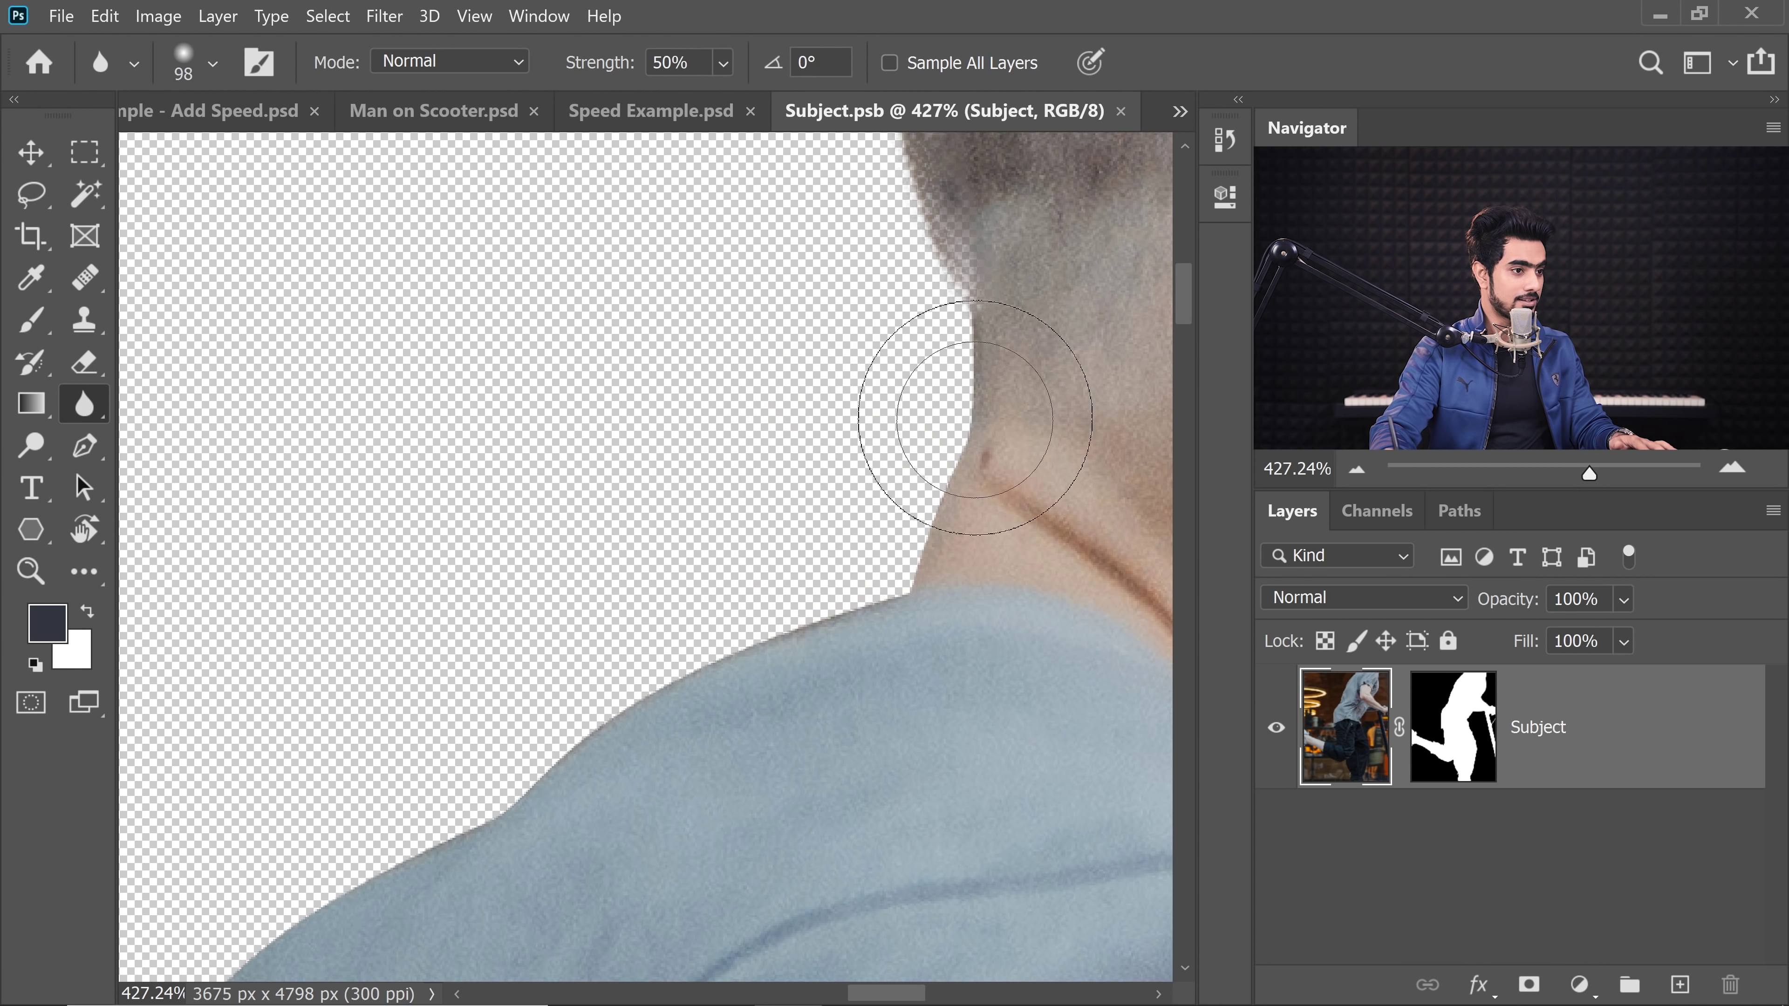
{"action": "left_click", "coordinate": [1478, 719]}
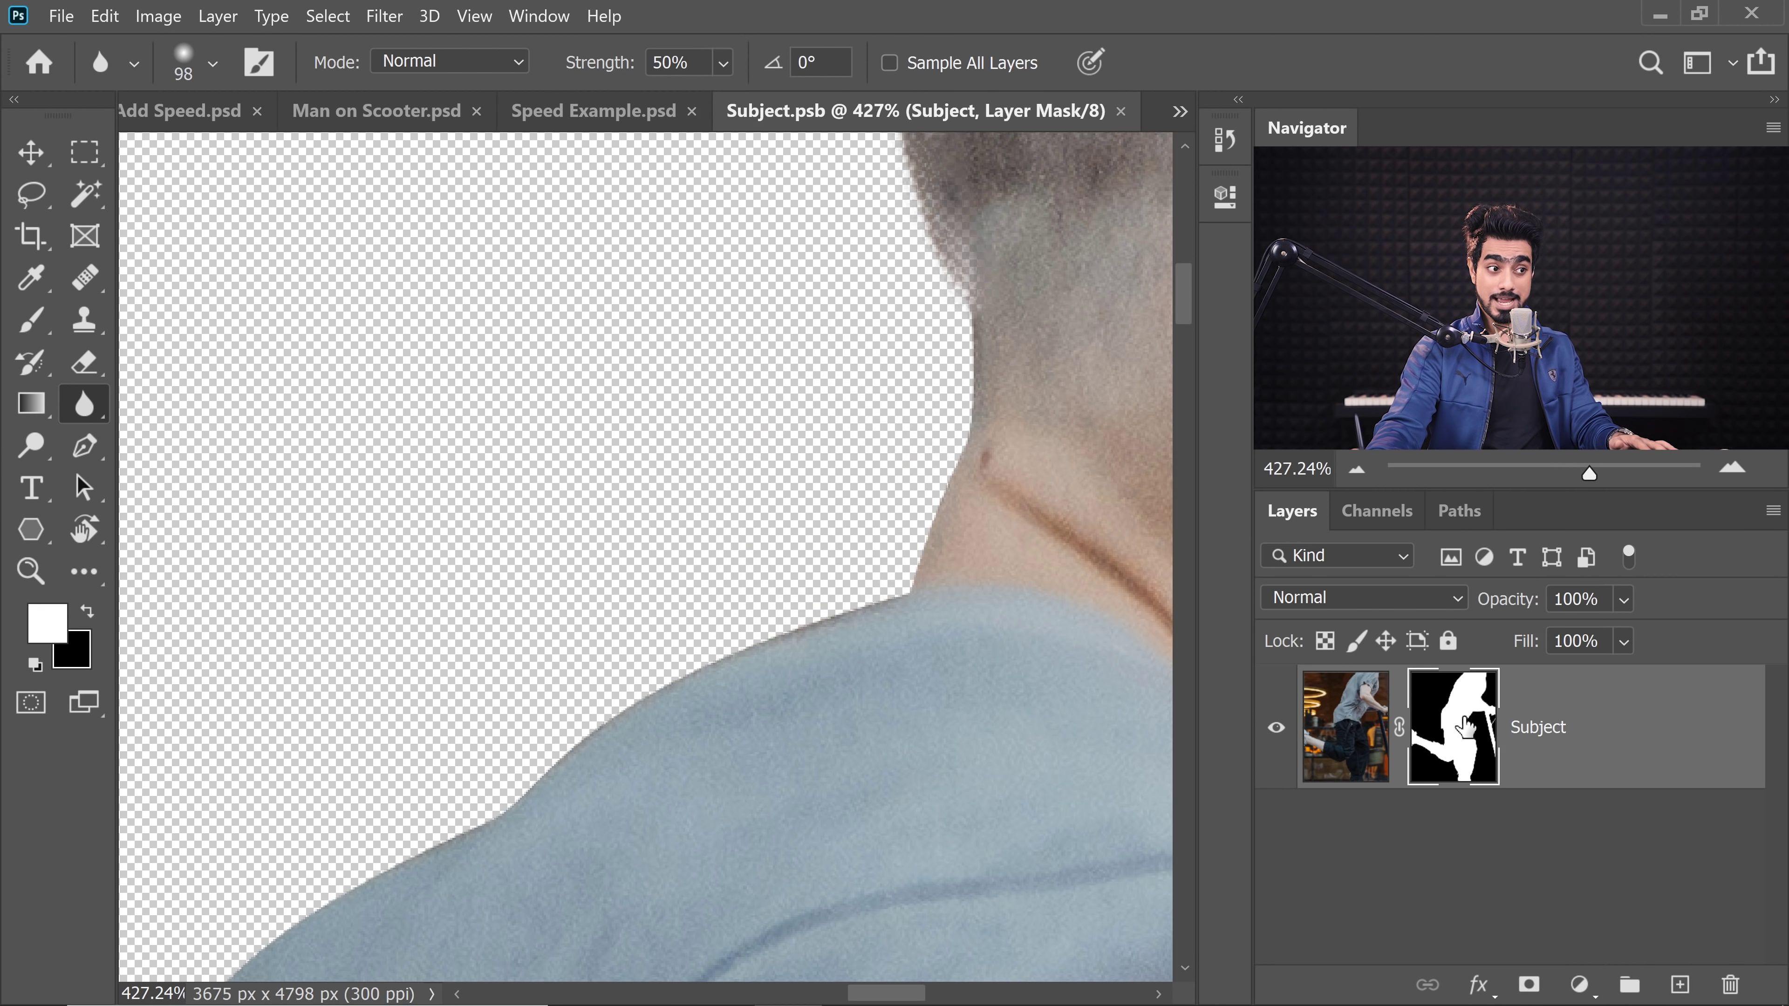
{"action": "mouse_move", "coordinate": [930, 409]}
{"action": "left_mouse_down"}
{"action": "mouse_move", "coordinate": [902, 533]}
{"action": "mouse_move", "coordinate": [849, 606]}
{"action": "mouse_move", "coordinate": [483, 868]}
{"action": "left_mouse_up"}
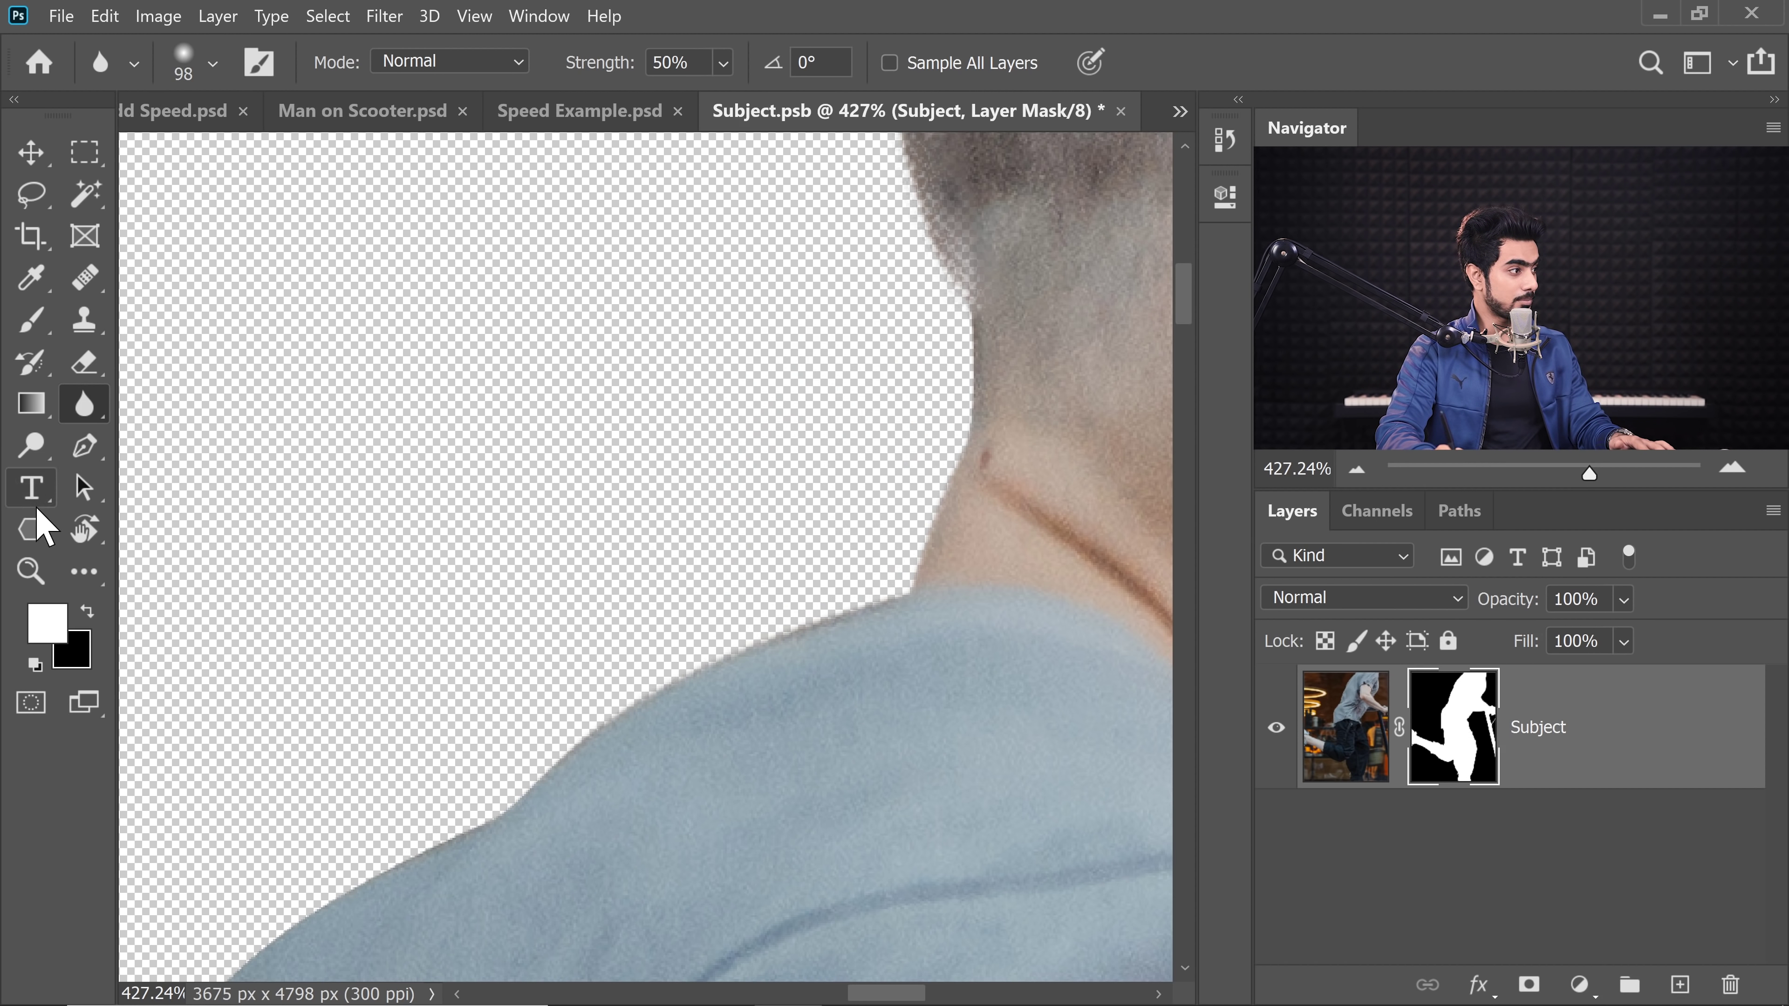
- Add a Solid Color fill layer in black (000000) and place it below the Subject layer
{"action": "left_click", "coordinate": [1578, 986]}
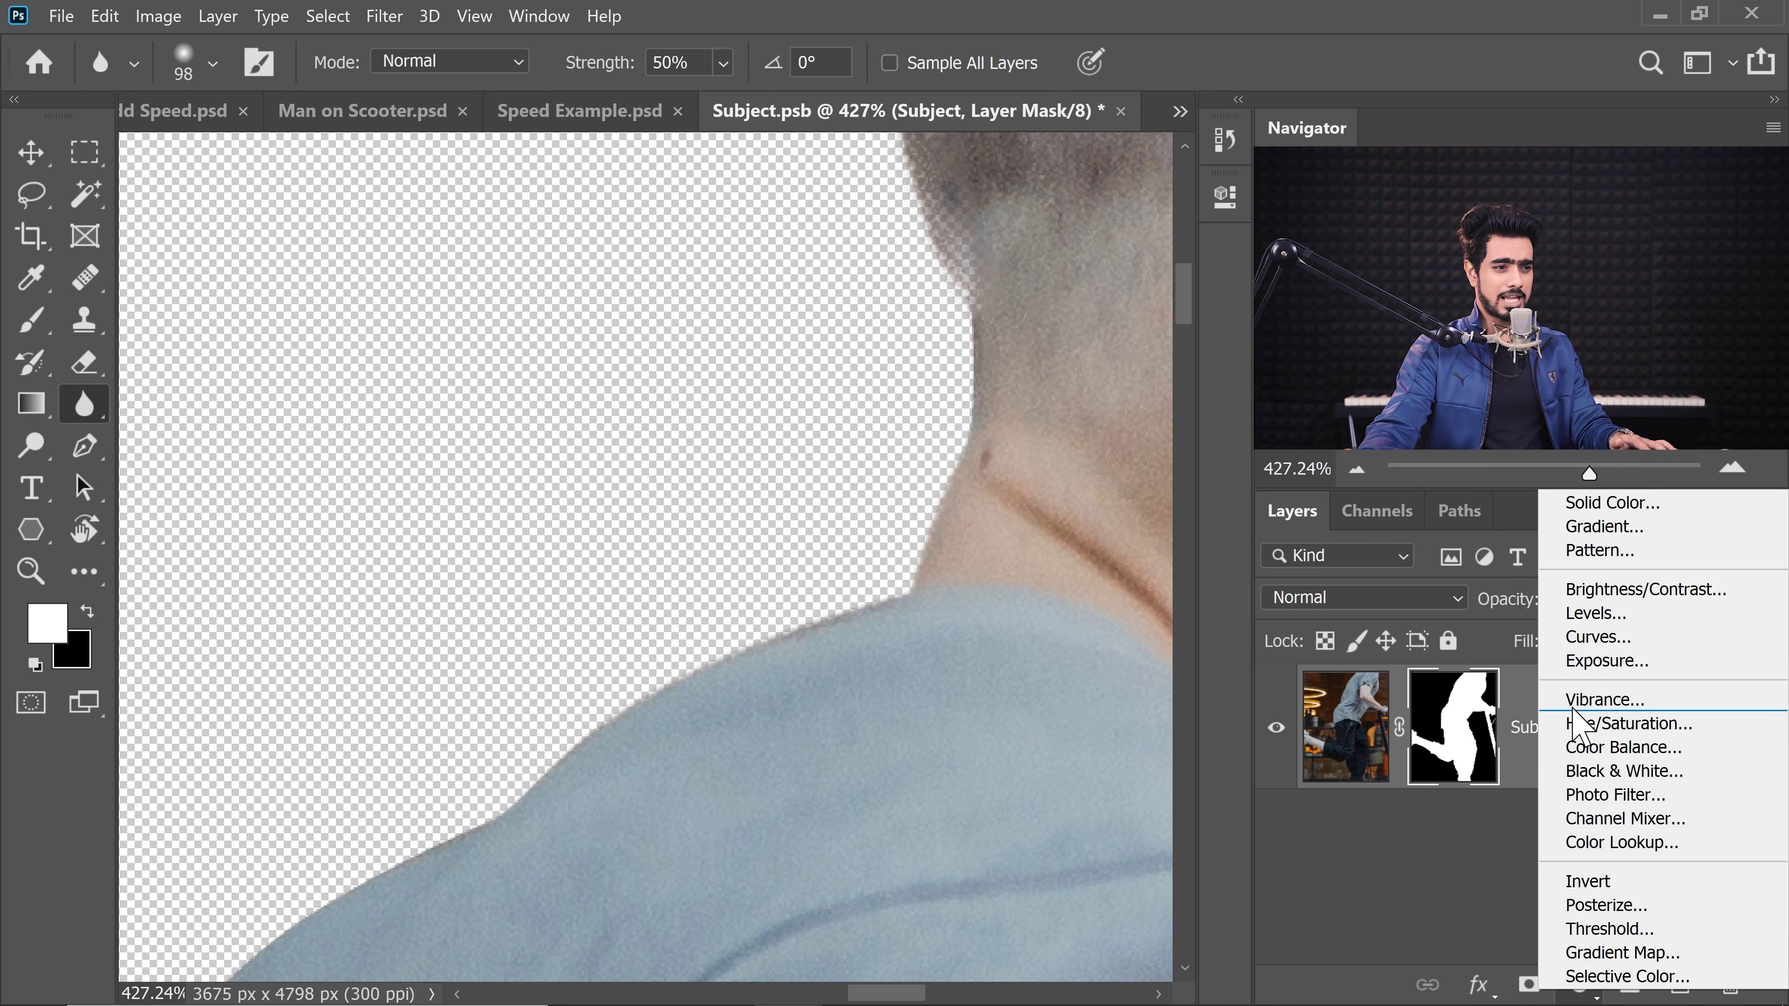
{"action": "left_click", "coordinate": [1585, 503]}
{"action": "type", "text": "000000"}
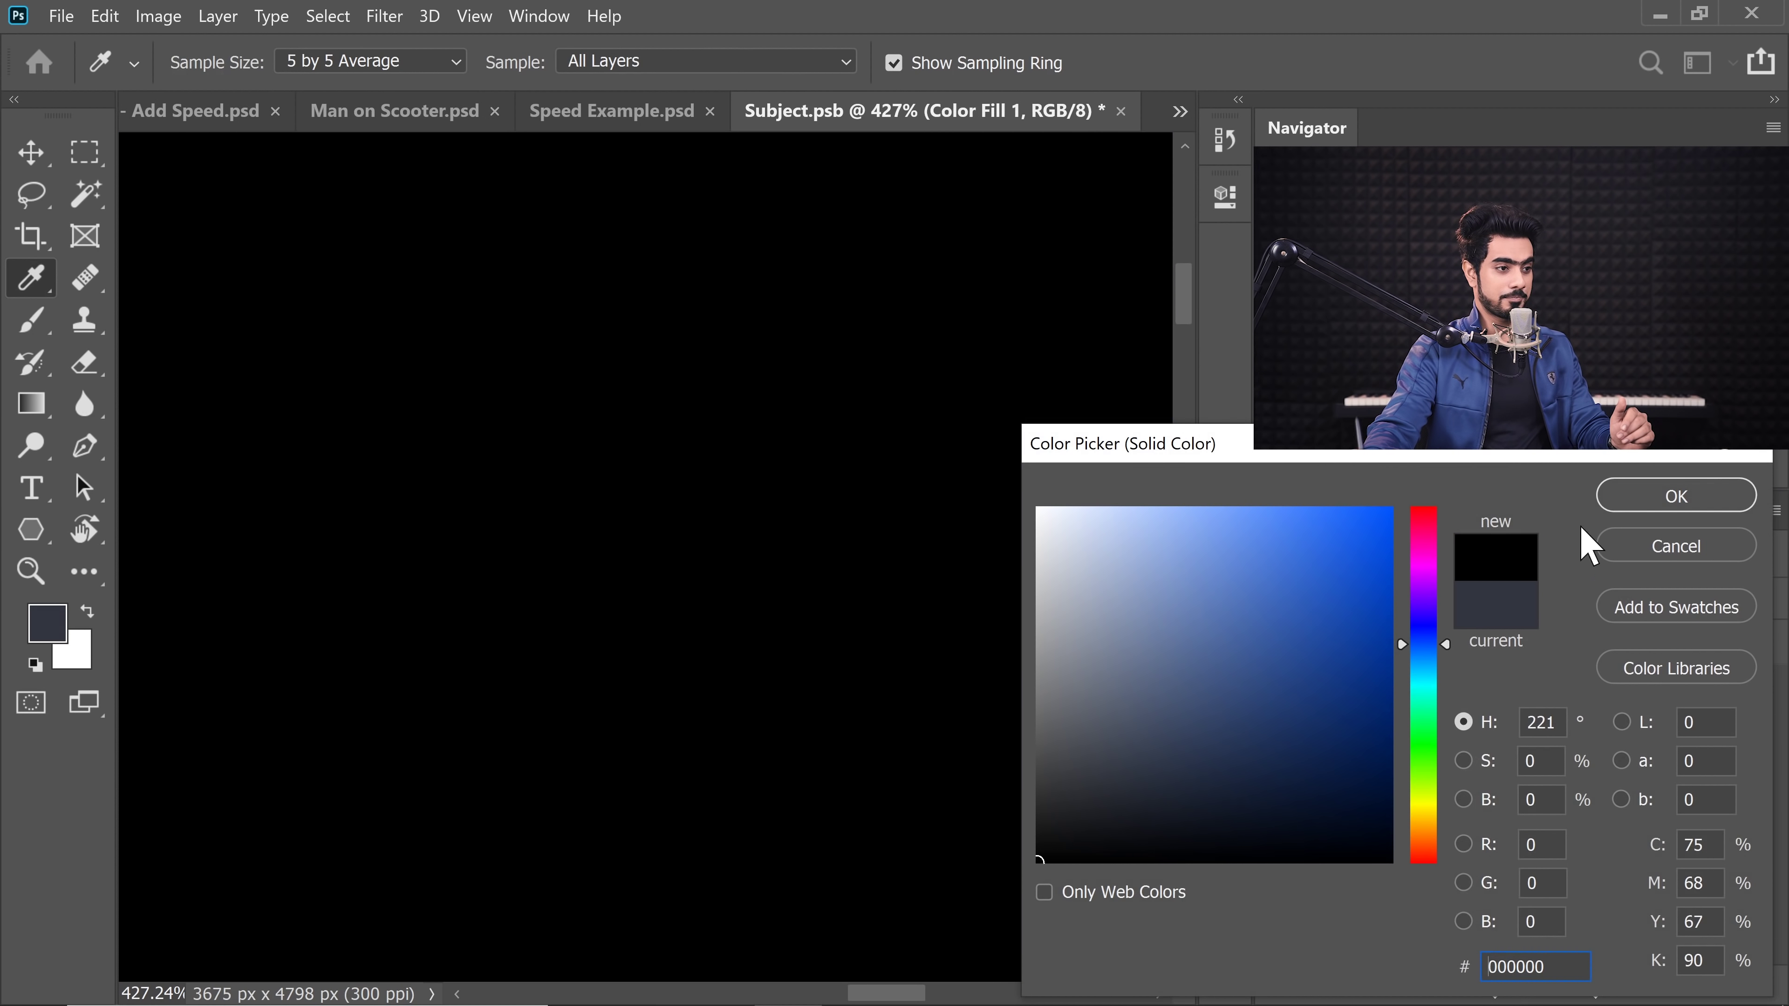
{"action": "key", "text": "Return"}
{"action": "left_click_drag", "start_coordinate": [1596, 736], "coordinate": [1411, 821]}
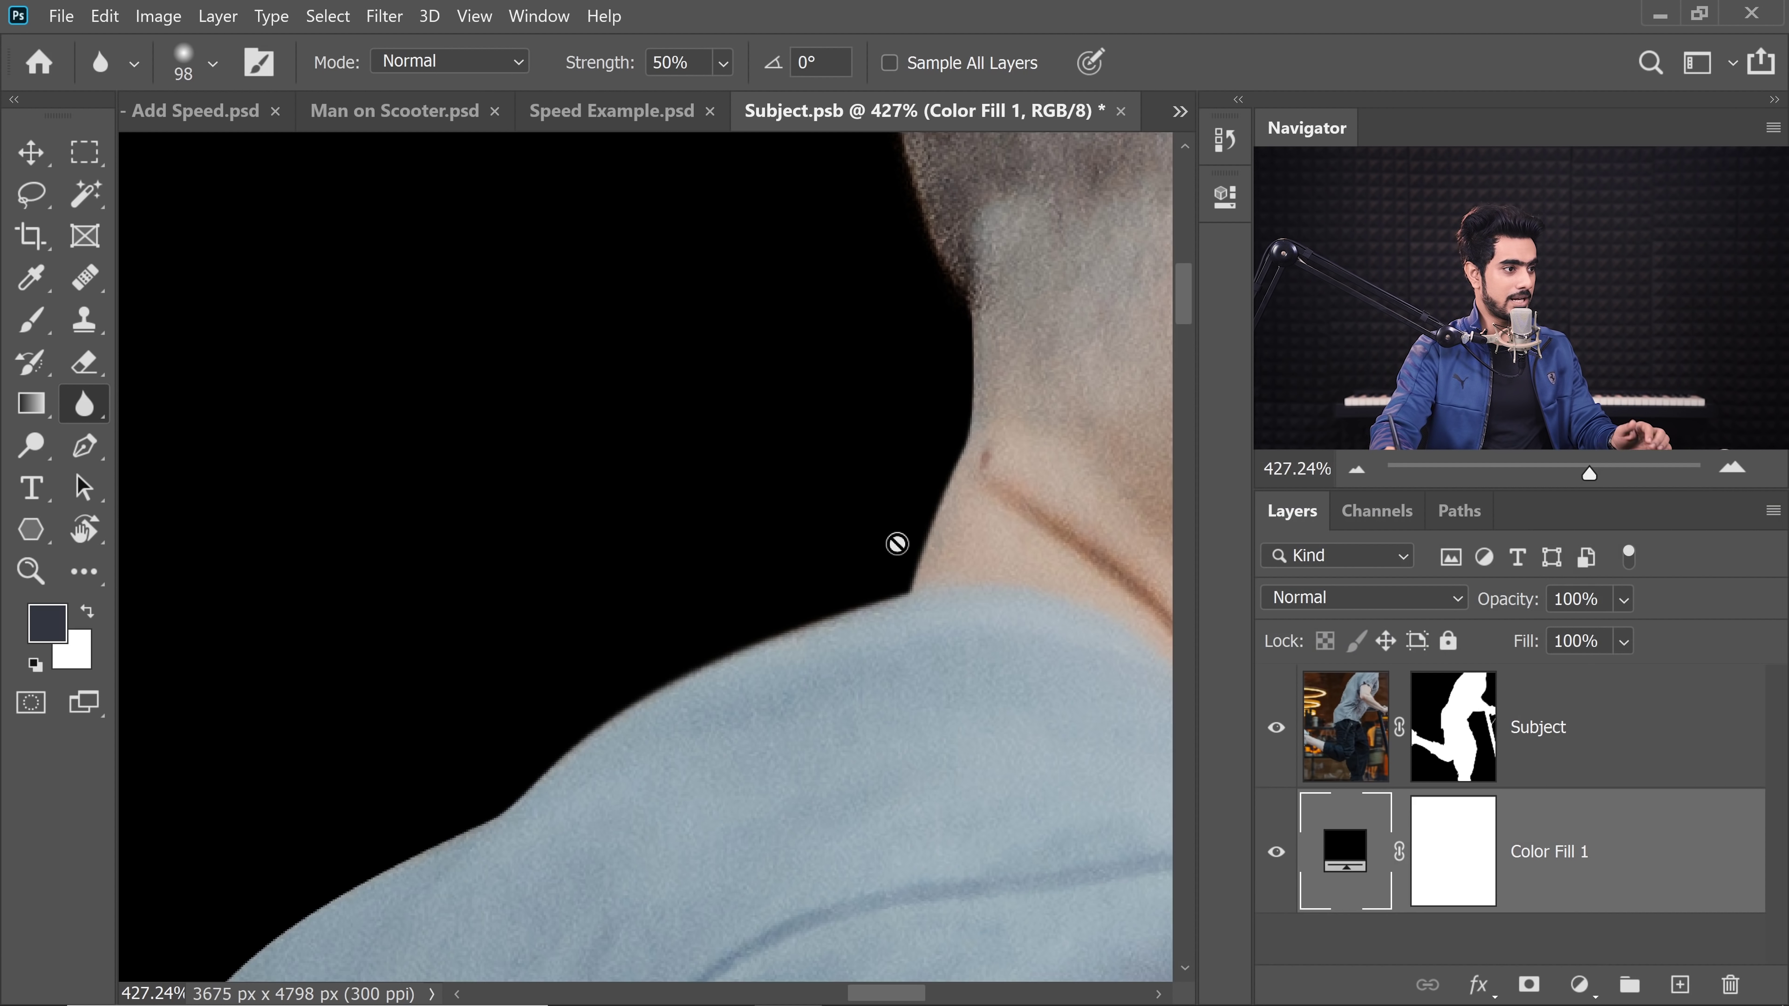
- Smudge the Subject's layer mask inward along the neck, shoulder and back edge with a size 222 brush at 50% strength
{"action": "scroll", "coordinate": [914, 582], "scroll_direction": "down", "scroll_amount": 2}
{"action": "left_click", "coordinate": [1464, 715]}
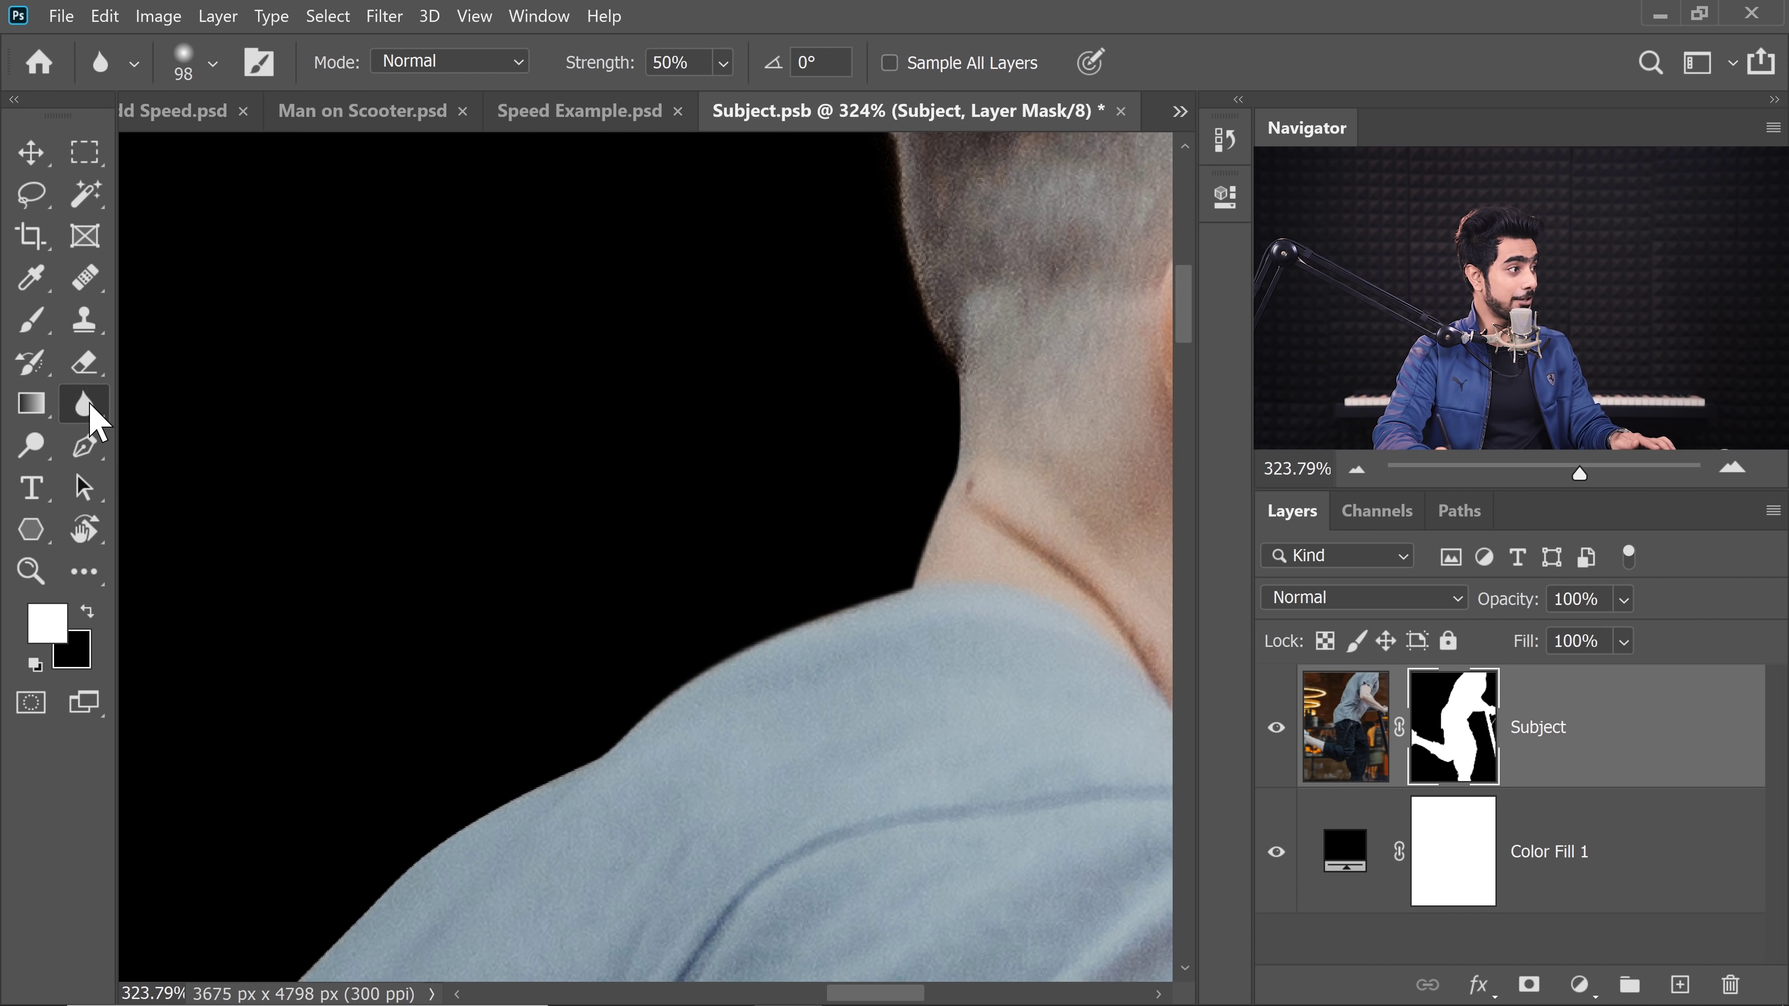
{"action": "left_click_drag", "start_coordinate": [88, 412], "coordinate": [224, 418]}
{"action": "left_click", "coordinate": [200, 465]}
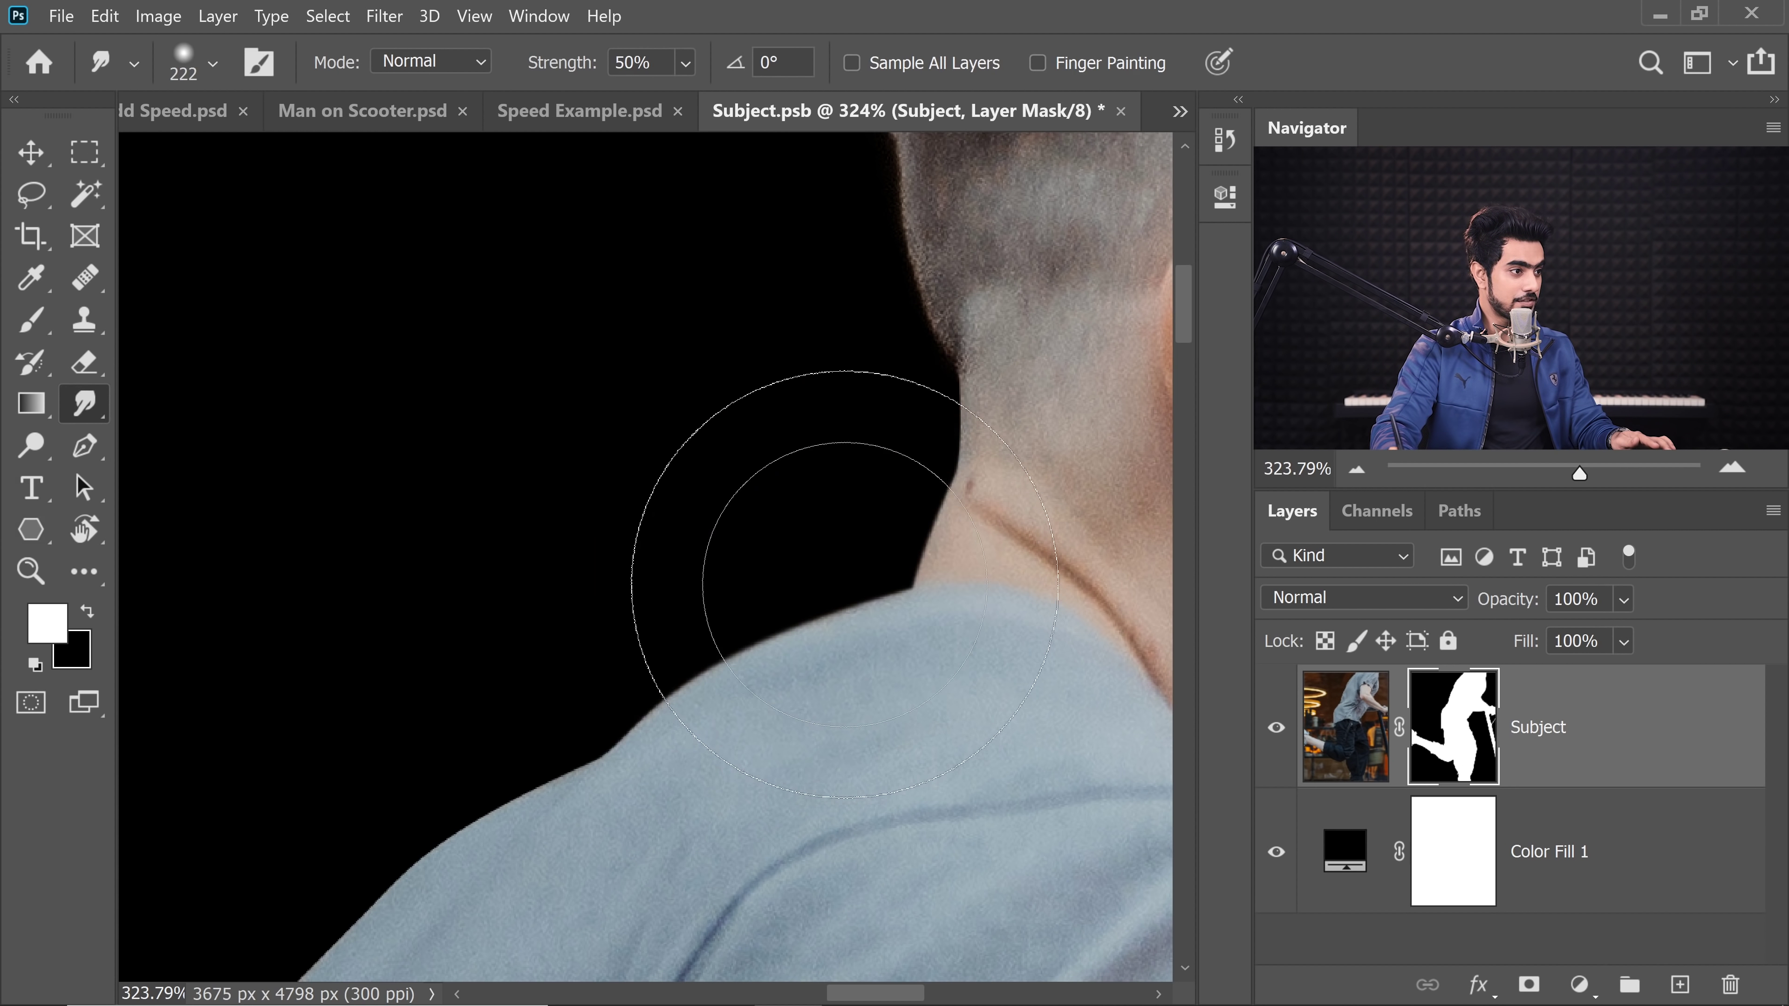
{"action": "mouse_move", "coordinate": [846, 589]}
{"action": "left_mouse_down"}
{"action": "mouse_move", "coordinate": [611, 707]}
{"action": "mouse_move", "coordinate": [928, 386]}
{"action": "left_mouse_up"}
{"action": "mouse_move", "coordinate": [927, 387]}
{"action": "left_mouse_down"}
{"action": "mouse_move", "coordinate": [548, 719]}
{"action": "mouse_move", "coordinate": [799, 485]}
{"action": "left_mouse_up"}
{"action": "left_click_drag", "start_coordinate": [737, 539], "coordinate": [606, 698]}
{"action": "left_click_drag", "start_coordinate": [546, 772], "coordinate": [706, 525]}
{"action": "mouse_move", "coordinate": [638, 648]}
{"action": "left_mouse_down"}
{"action": "mouse_move", "coordinate": [575, 753]}
{"action": "mouse_move", "coordinate": [601, 713]}
{"action": "left_mouse_up"}
{"action": "left_click_drag", "start_coordinate": [606, 677], "coordinate": [632, 547]}
{"action": "mouse_move", "coordinate": [552, 838]}
{"action": "left_mouse_down"}
{"action": "mouse_move", "coordinate": [587, 639]}
{"action": "mouse_move", "coordinate": [527, 742]}
{"action": "mouse_move", "coordinate": [566, 546]}
{"action": "mouse_move", "coordinate": [517, 750]}
{"action": "left_mouse_up"}
- Blur the Subject's layer mask along the back of the shirt with the Blur tool at size 333
{"action": "right_click", "coordinate": [84, 403]}
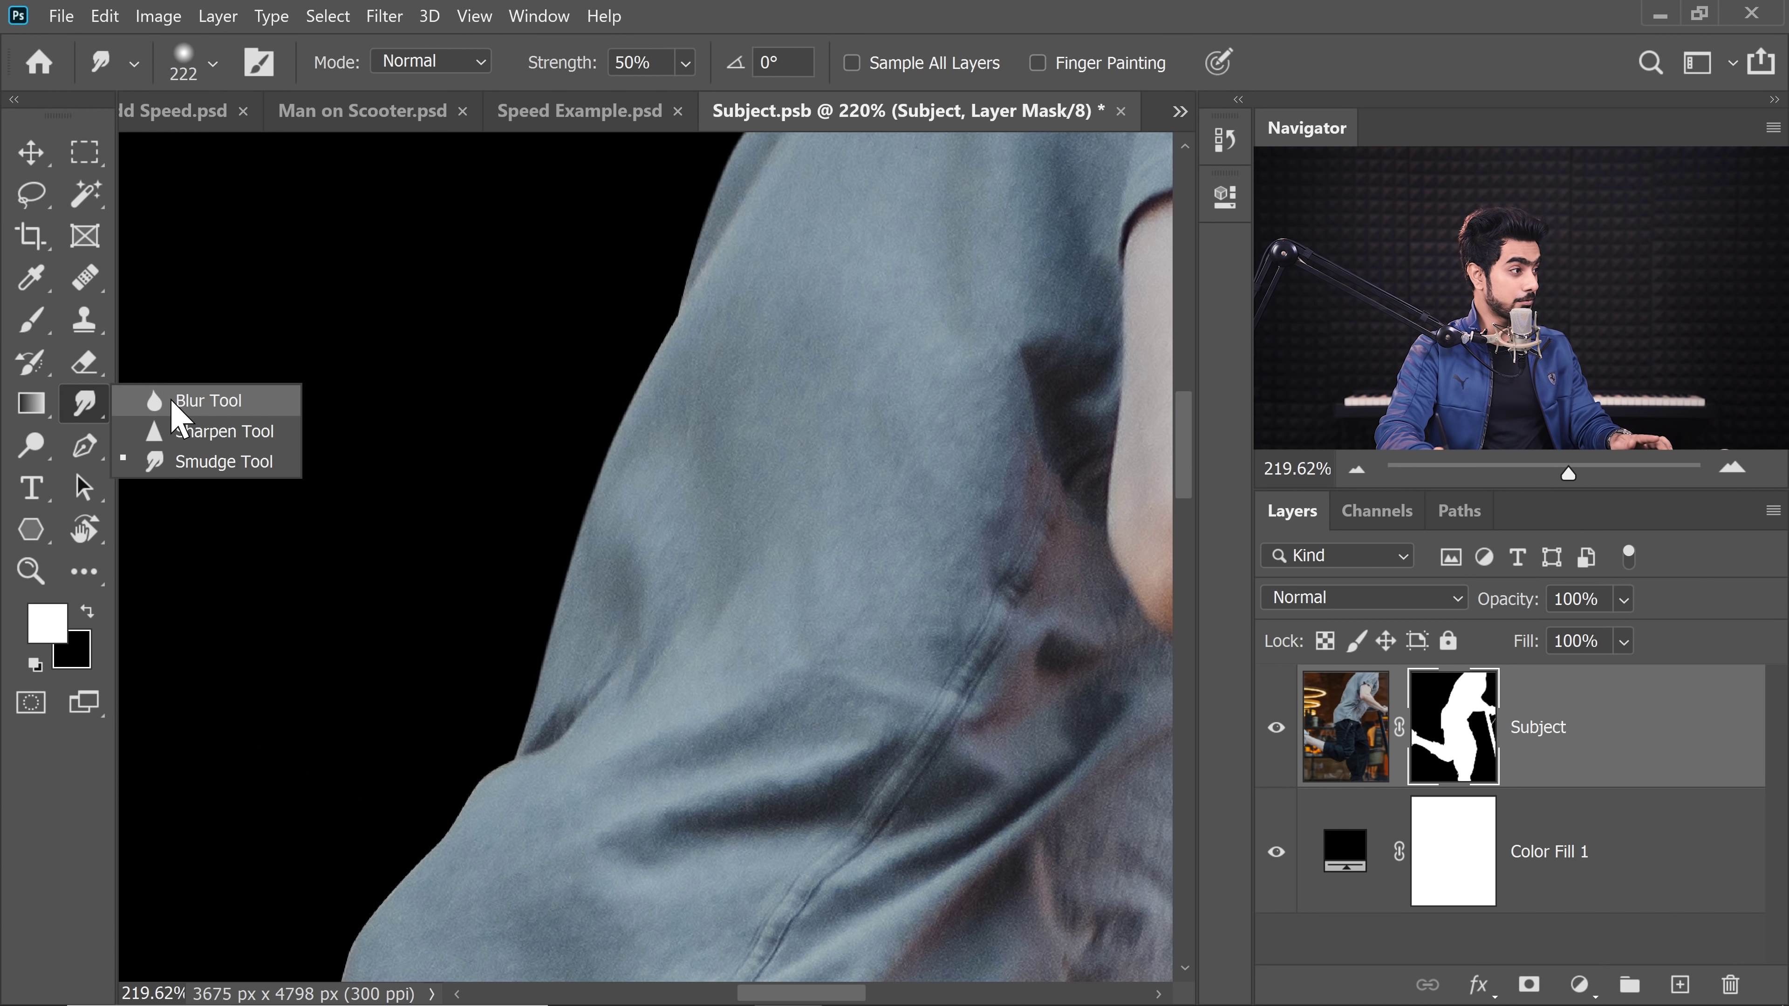
{"action": "left_click", "coordinate": [184, 400]}
{"action": "mouse_move", "coordinate": [592, 581]}
{"action": "left_mouse_down"}
{"action": "mouse_move", "coordinate": [755, 627]}
{"action": "mouse_move", "coordinate": [756, 611]}
{"action": "left_mouse_up"}
{"action": "left_click_drag", "start_coordinate": [559, 439], "coordinate": [529, 624]}
{"action": "left_click_drag", "start_coordinate": [465, 702], "coordinate": [623, 387]}
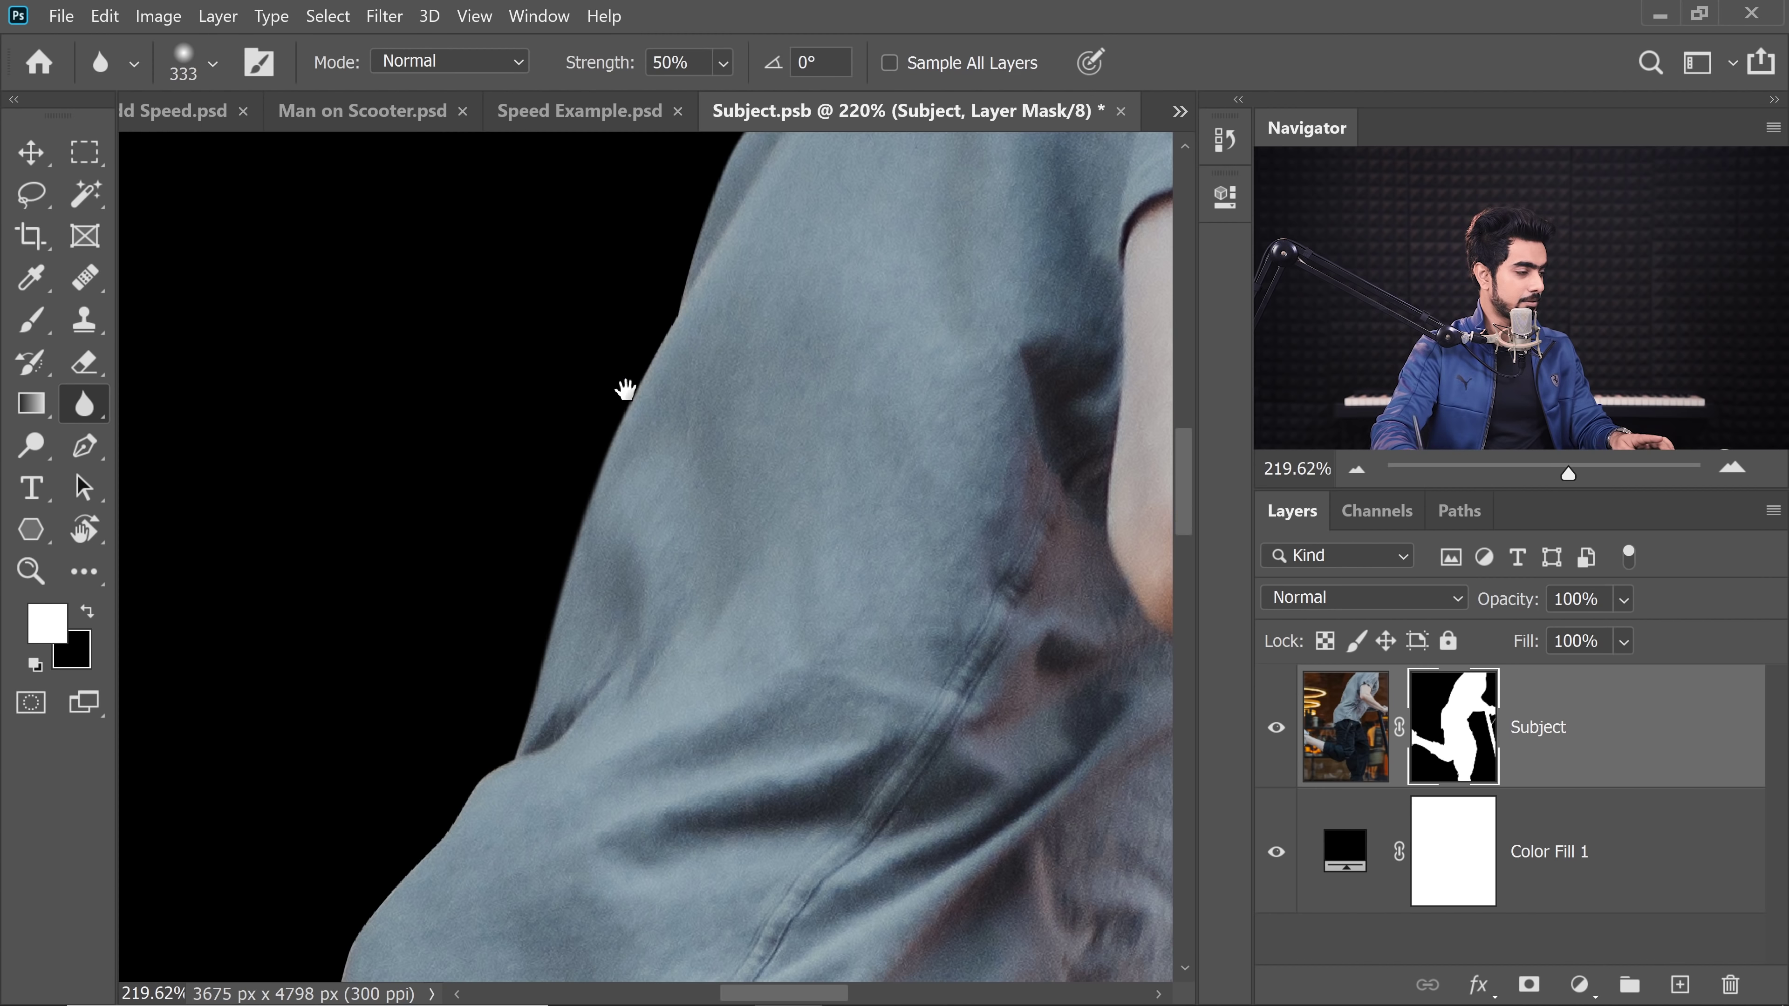
{"action": "mouse_move", "coordinate": [524, 558]}
{"action": "left_mouse_down"}
{"action": "mouse_move", "coordinate": [485, 698]}
{"action": "mouse_move", "coordinate": [532, 604]}
{"action": "left_mouse_up"}
{"action": "left_click_drag", "start_coordinate": [645, 278], "coordinate": [579, 640]}
{"action": "left_click_drag", "start_coordinate": [923, 151], "coordinate": [579, 639]}
{"action": "left_click_drag", "start_coordinate": [909, 302], "coordinate": [508, 651]}
{"action": "left_click_drag", "start_coordinate": [751, 369], "coordinate": [449, 640]}
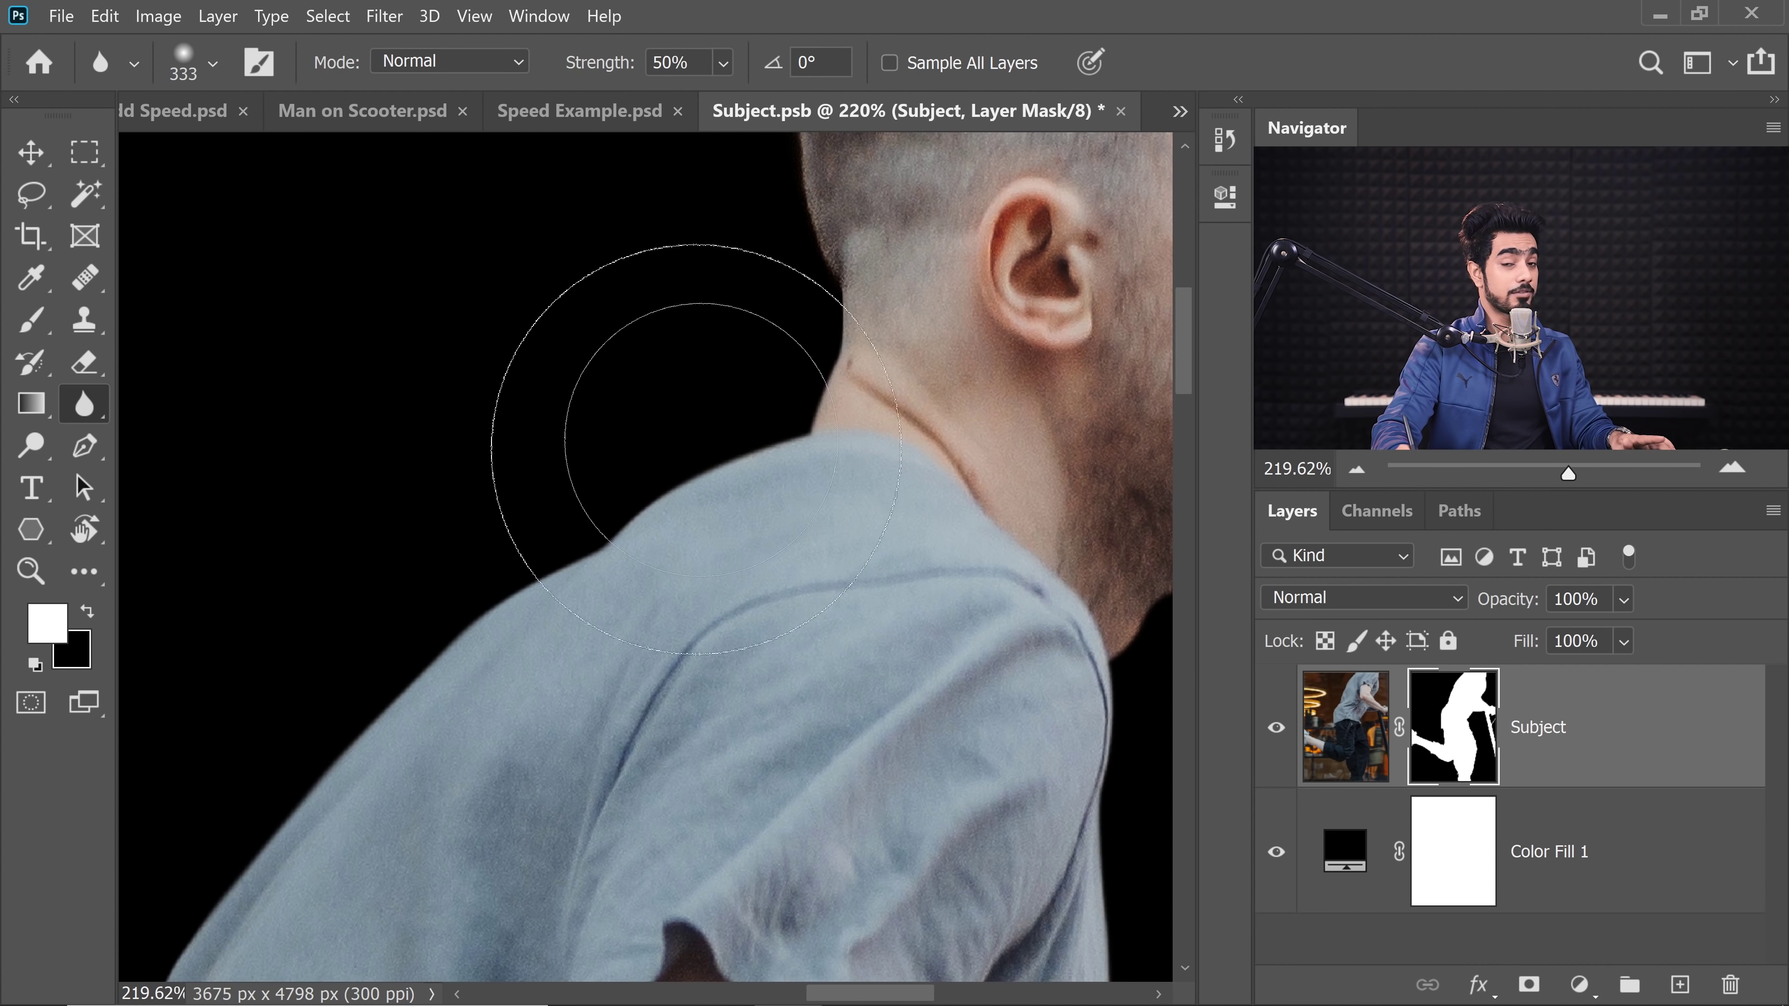
- Blur the Subject's layer mask along the neck and the back of the rider's head
{"action": "mouse_move", "coordinate": [760, 442]}
{"action": "left_mouse_down"}
{"action": "mouse_move", "coordinate": [796, 425]}
{"action": "mouse_move", "coordinate": [831, 337]}
{"action": "mouse_move", "coordinate": [643, 613]}
{"action": "left_mouse_up"}
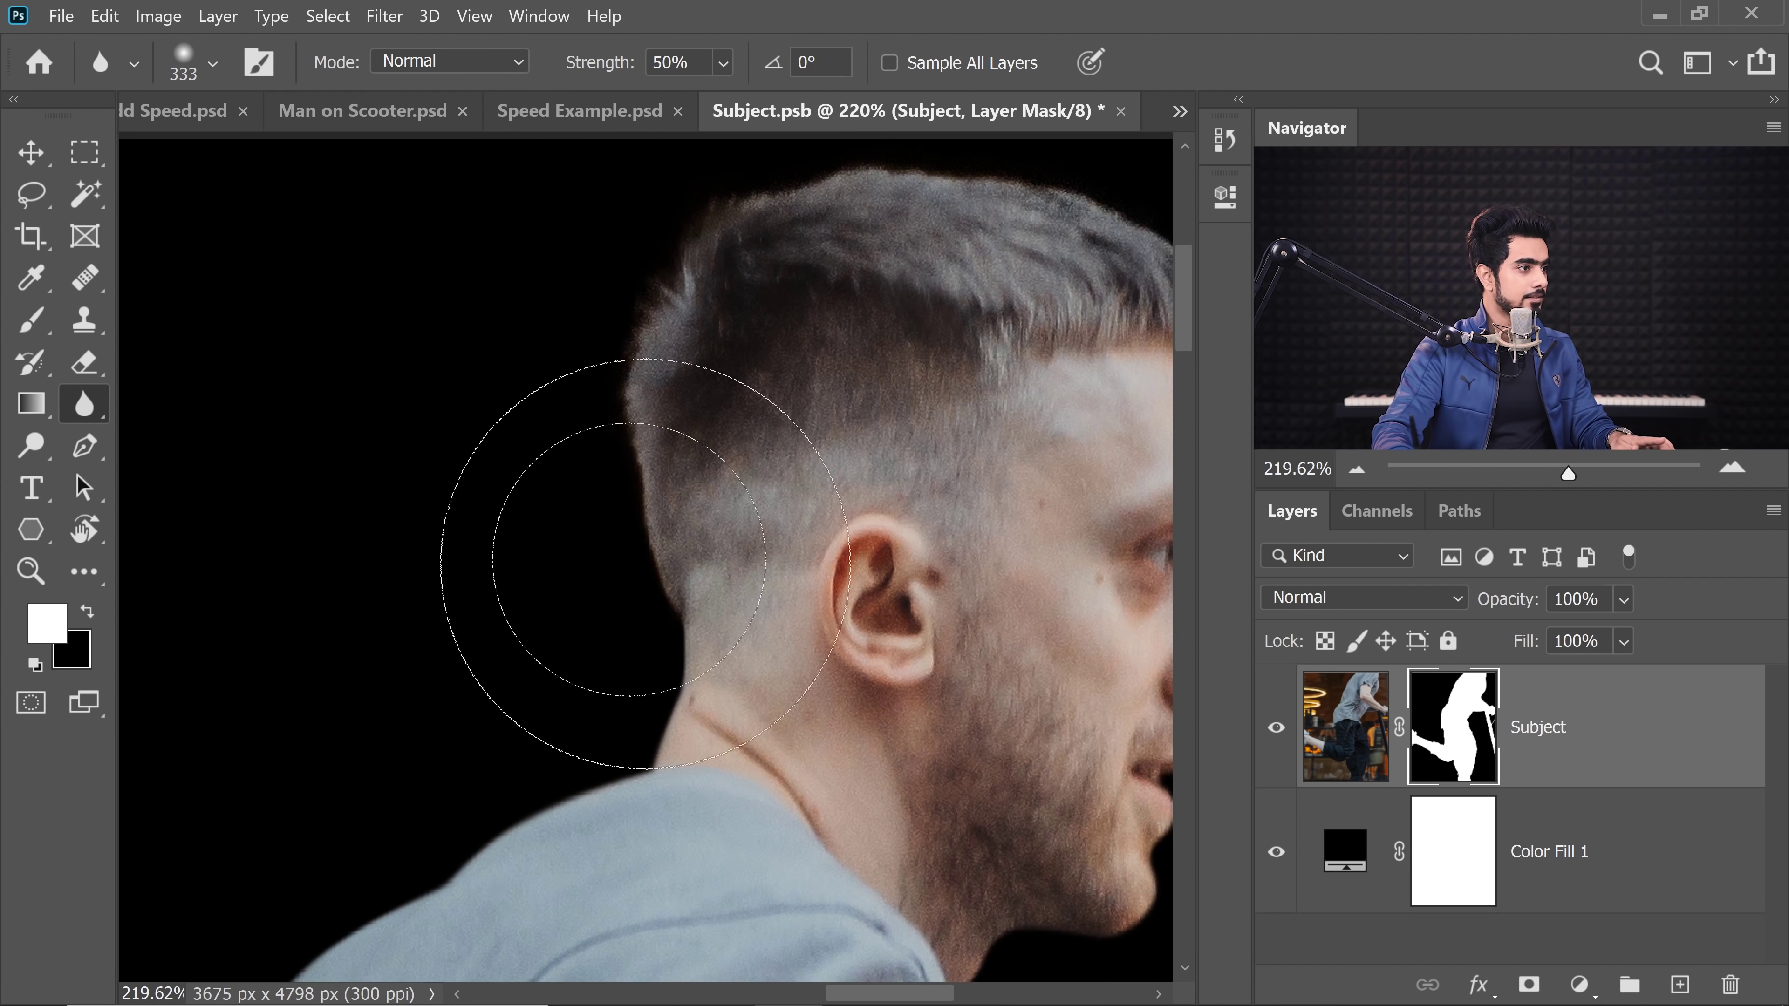
{"action": "left_click_drag", "start_coordinate": [479, 789], "coordinate": [759, 285]}
{"action": "left_click_drag", "start_coordinate": [479, 789], "coordinate": [759, 285]}
{"action": "left_click_drag", "start_coordinate": [458, 817], "coordinate": [654, 270]}
{"action": "left_click_drag", "start_coordinate": [486, 451], "coordinate": [421, 539]}
{"action": "left_click_drag", "start_coordinate": [401, 619], "coordinate": [310, 618]}
{"action": "left_click_drag", "start_coordinate": [614, 423], "coordinate": [478, 625]}
- Hide the black color fill layer and save the Subject smart object
{"action": "left_click", "coordinate": [1609, 850]}
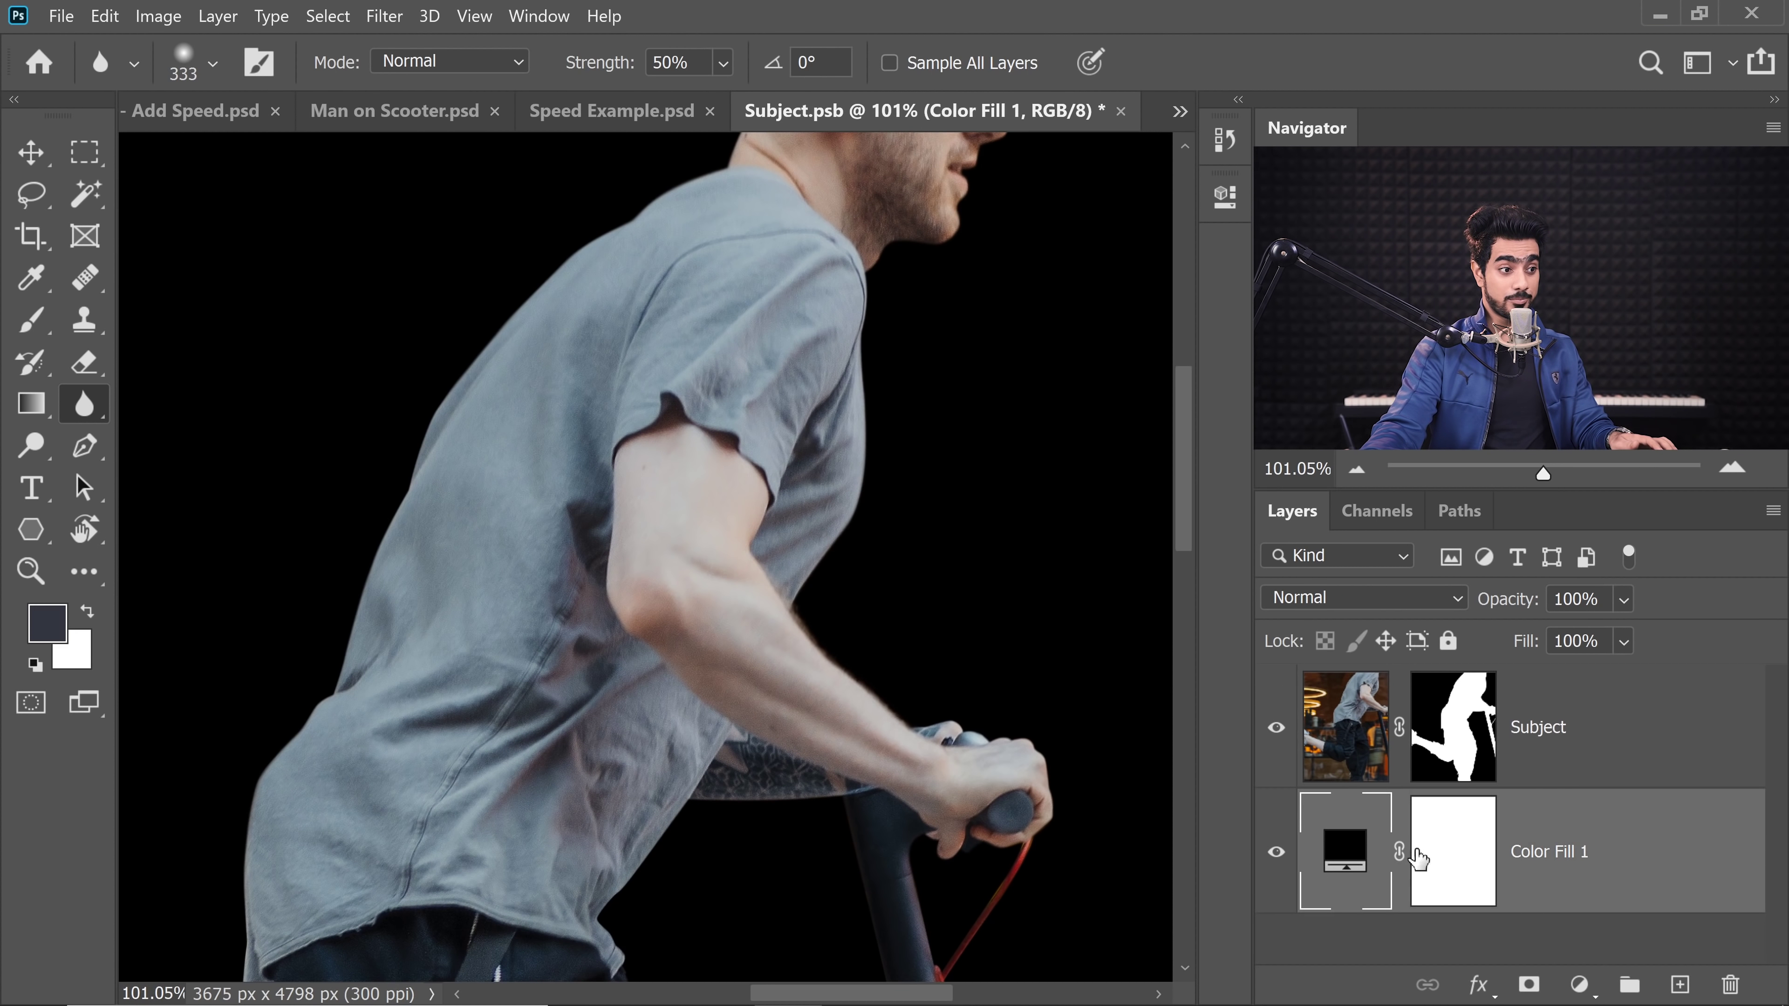
{"action": "left_click", "coordinate": [1277, 853]}
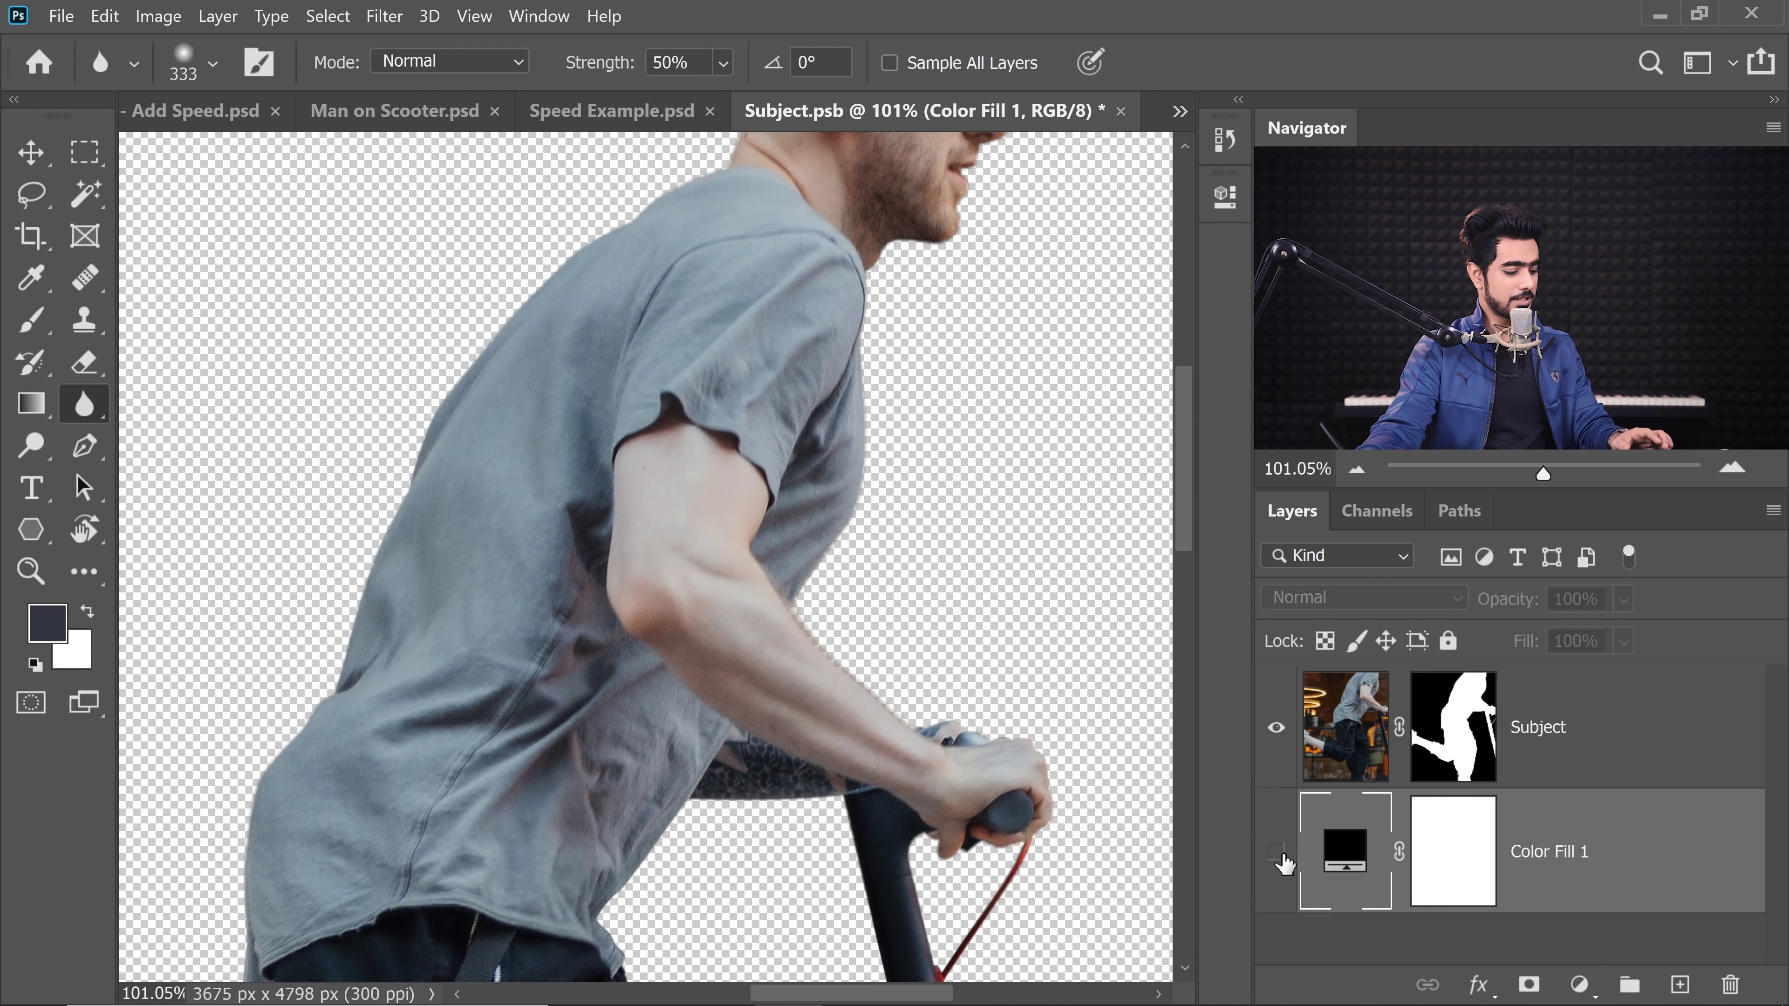
{"action": "key", "text": "ctrl+s"}
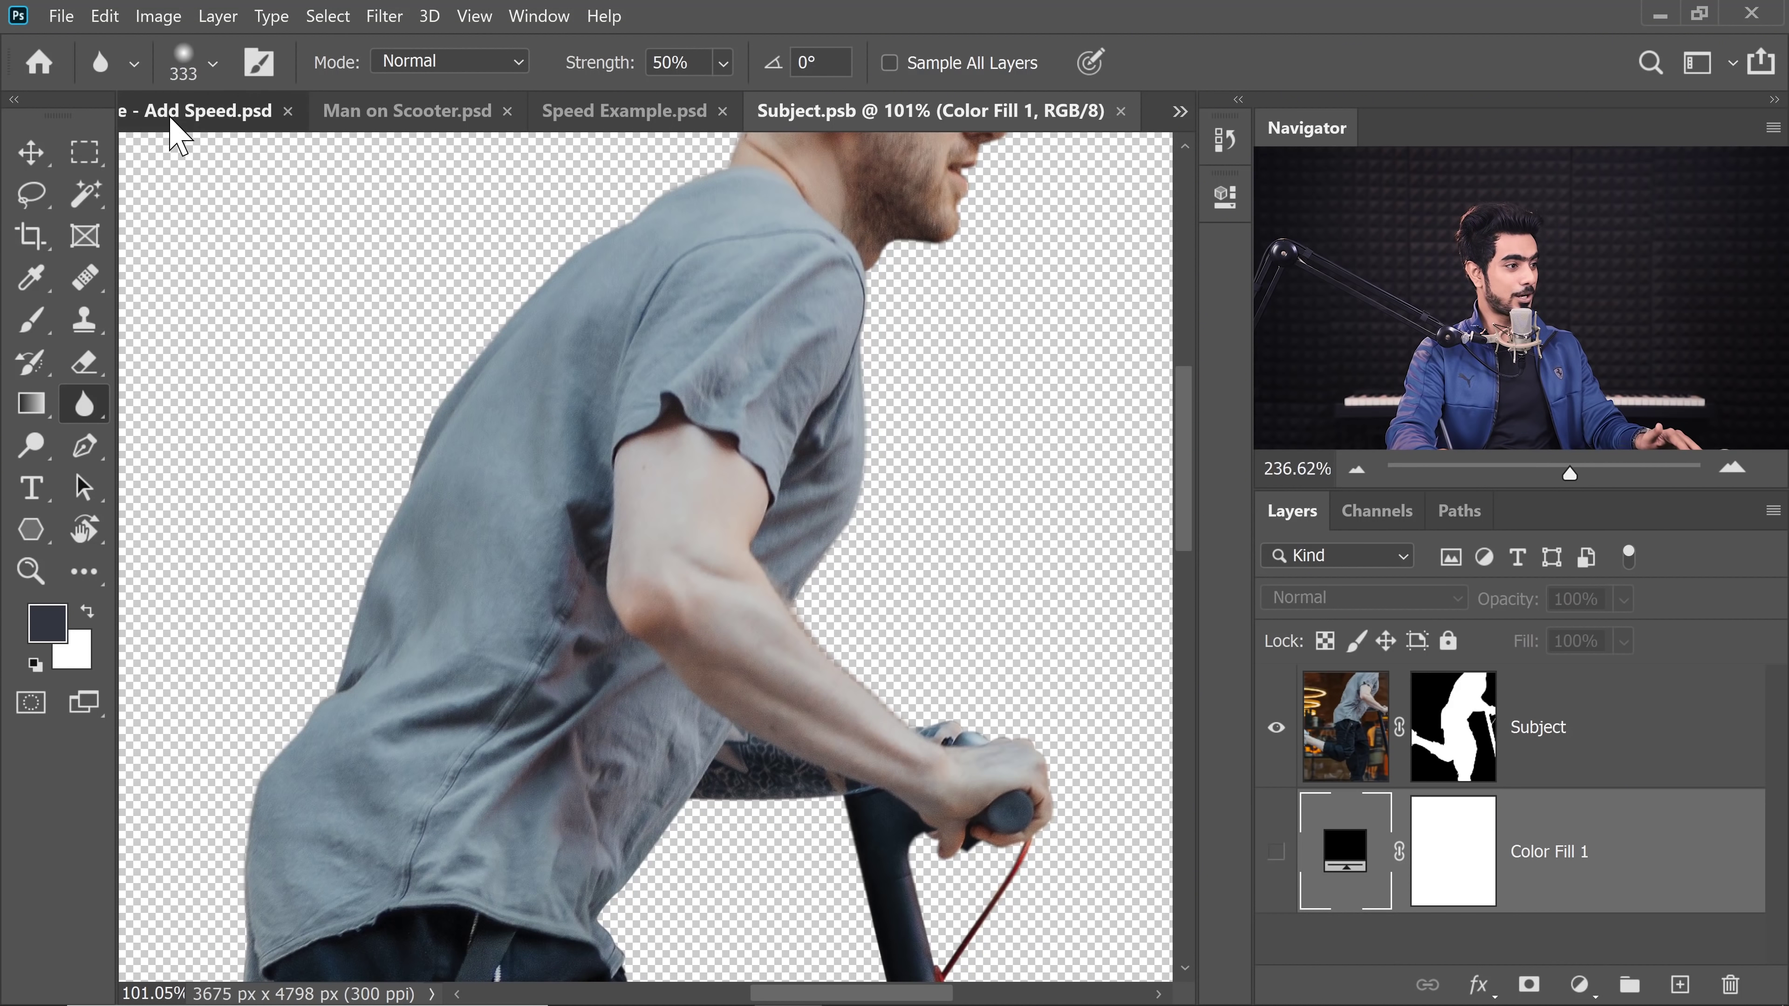
- Return to Example - Add Speed.psd and check the rider's softened edges, ending with the whole image in view
{"action": "left_click", "coordinate": [163, 113]}
{"action": "left_click_drag", "start_coordinate": [599, 594], "coordinate": [565, 613]}
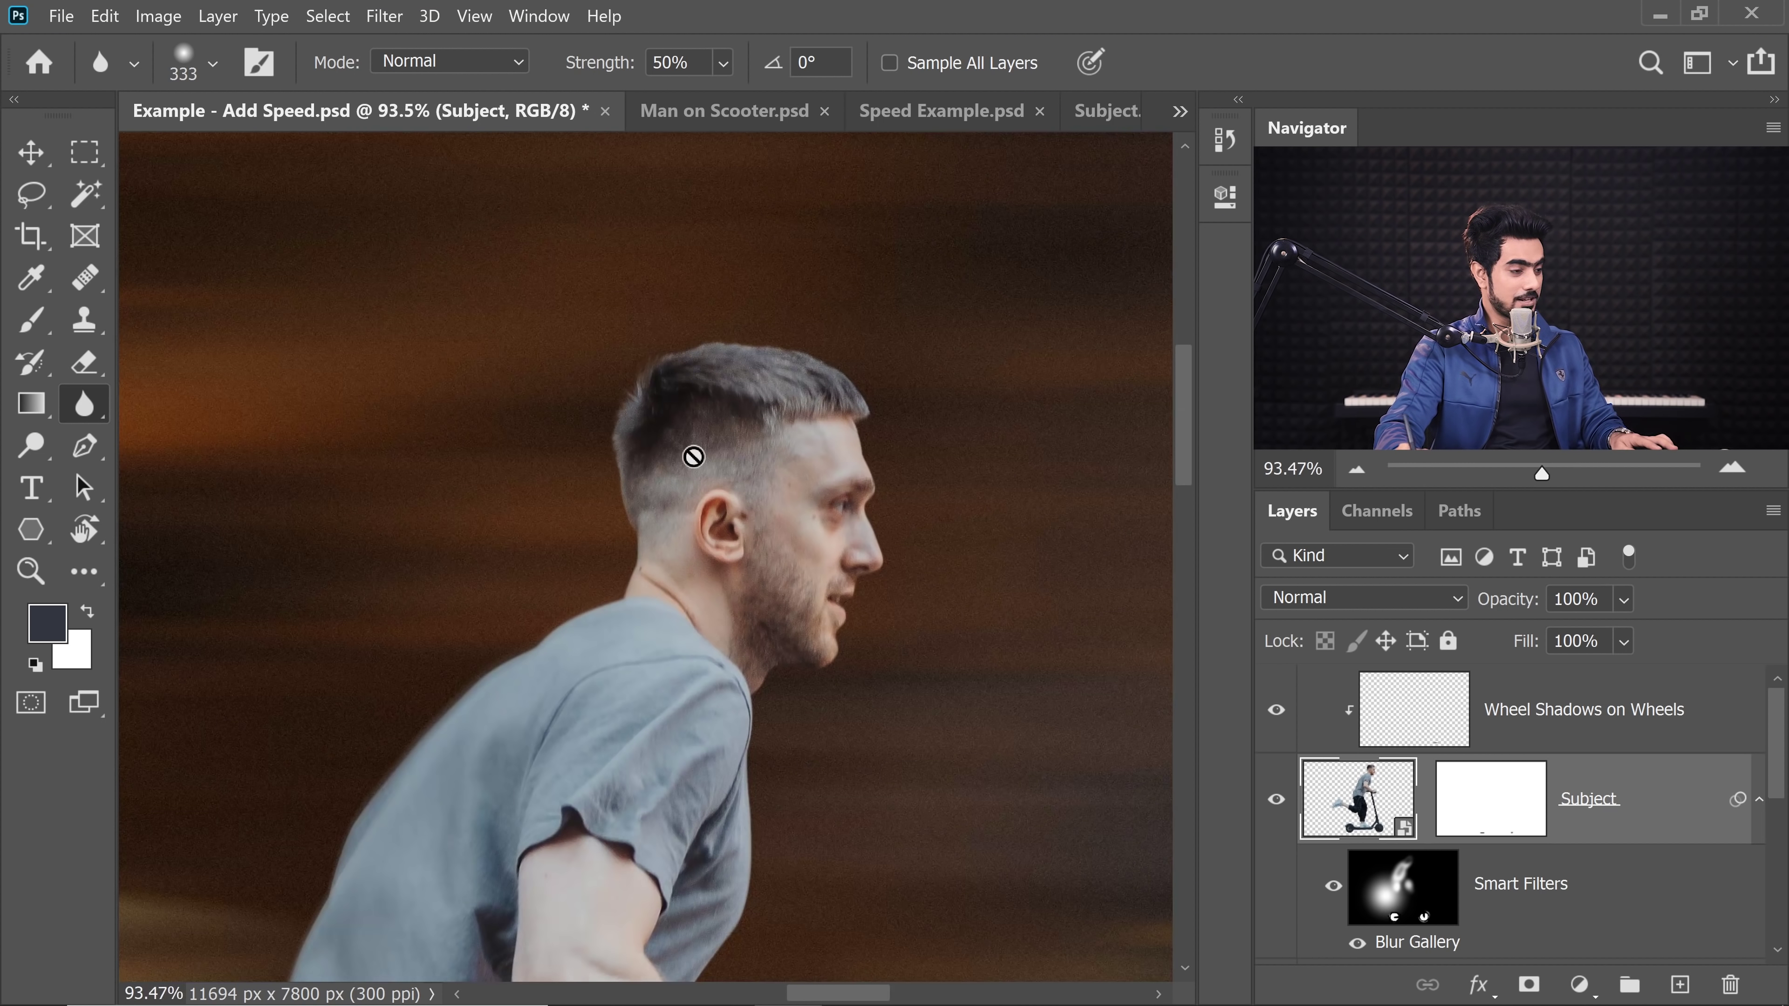
{"action": "key", "text": "ctrl+0"}
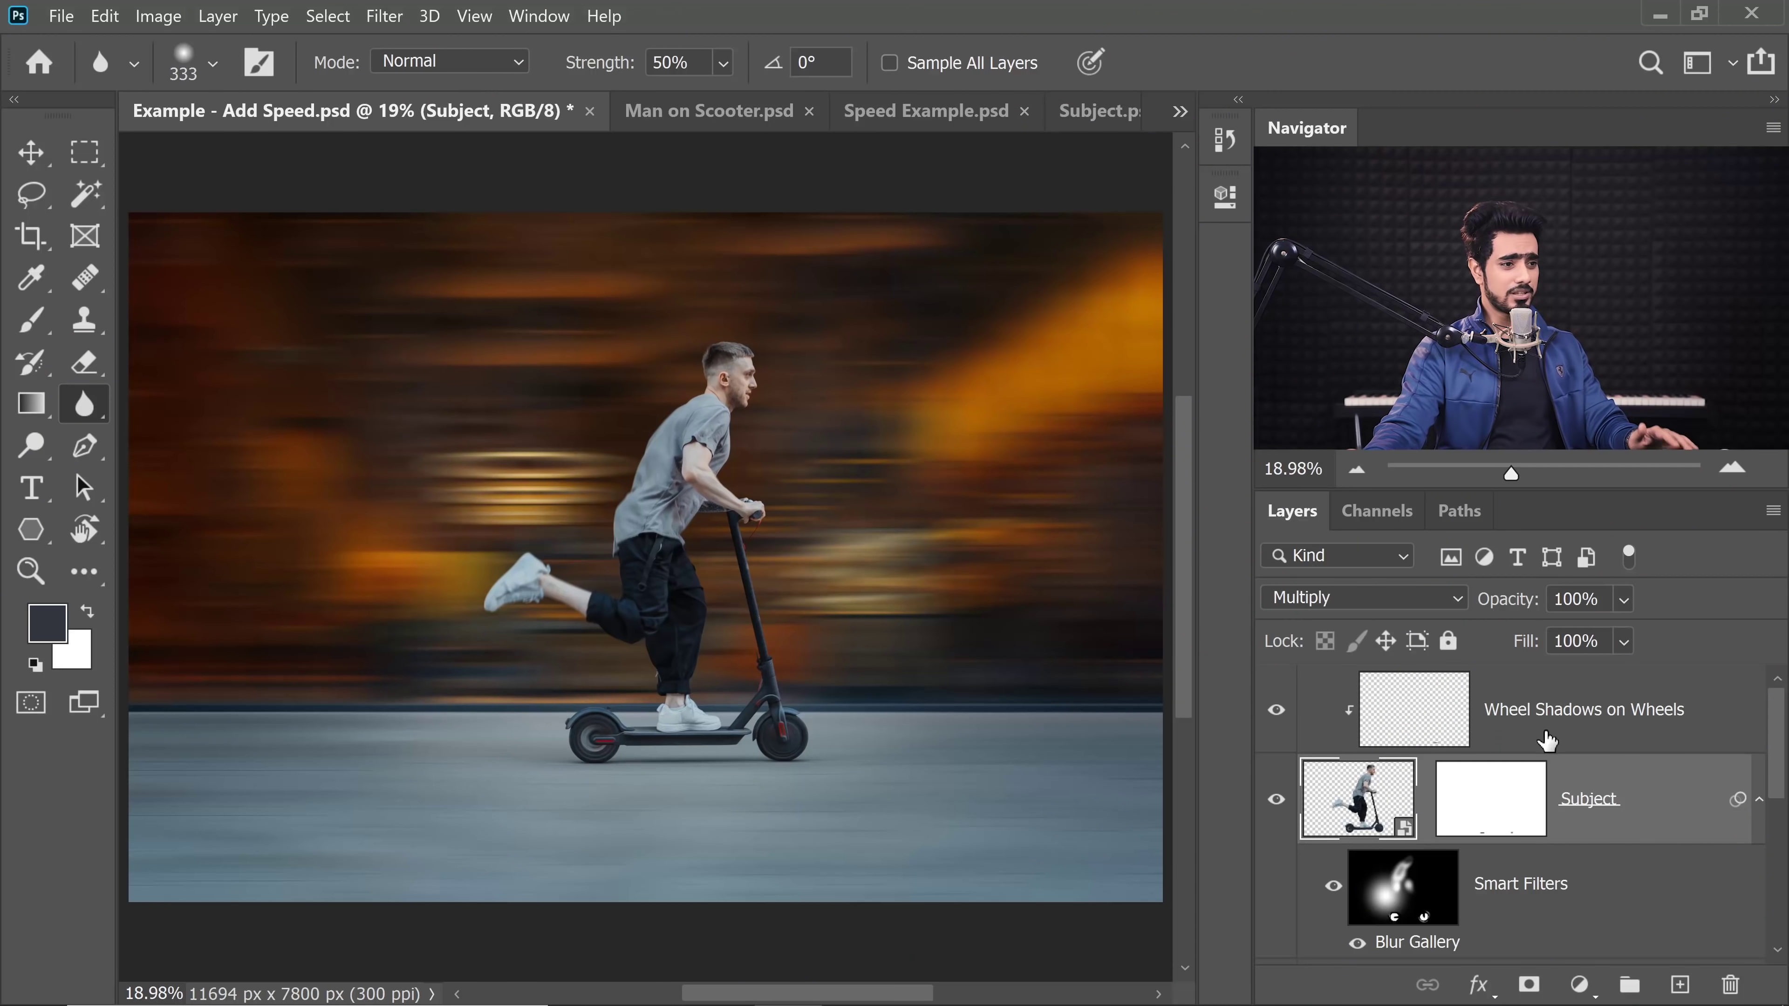
- Add a Curves adjustment layer above the Wheel Shadows on Wheels layer
{"action": "left_click", "coordinate": [1546, 733]}
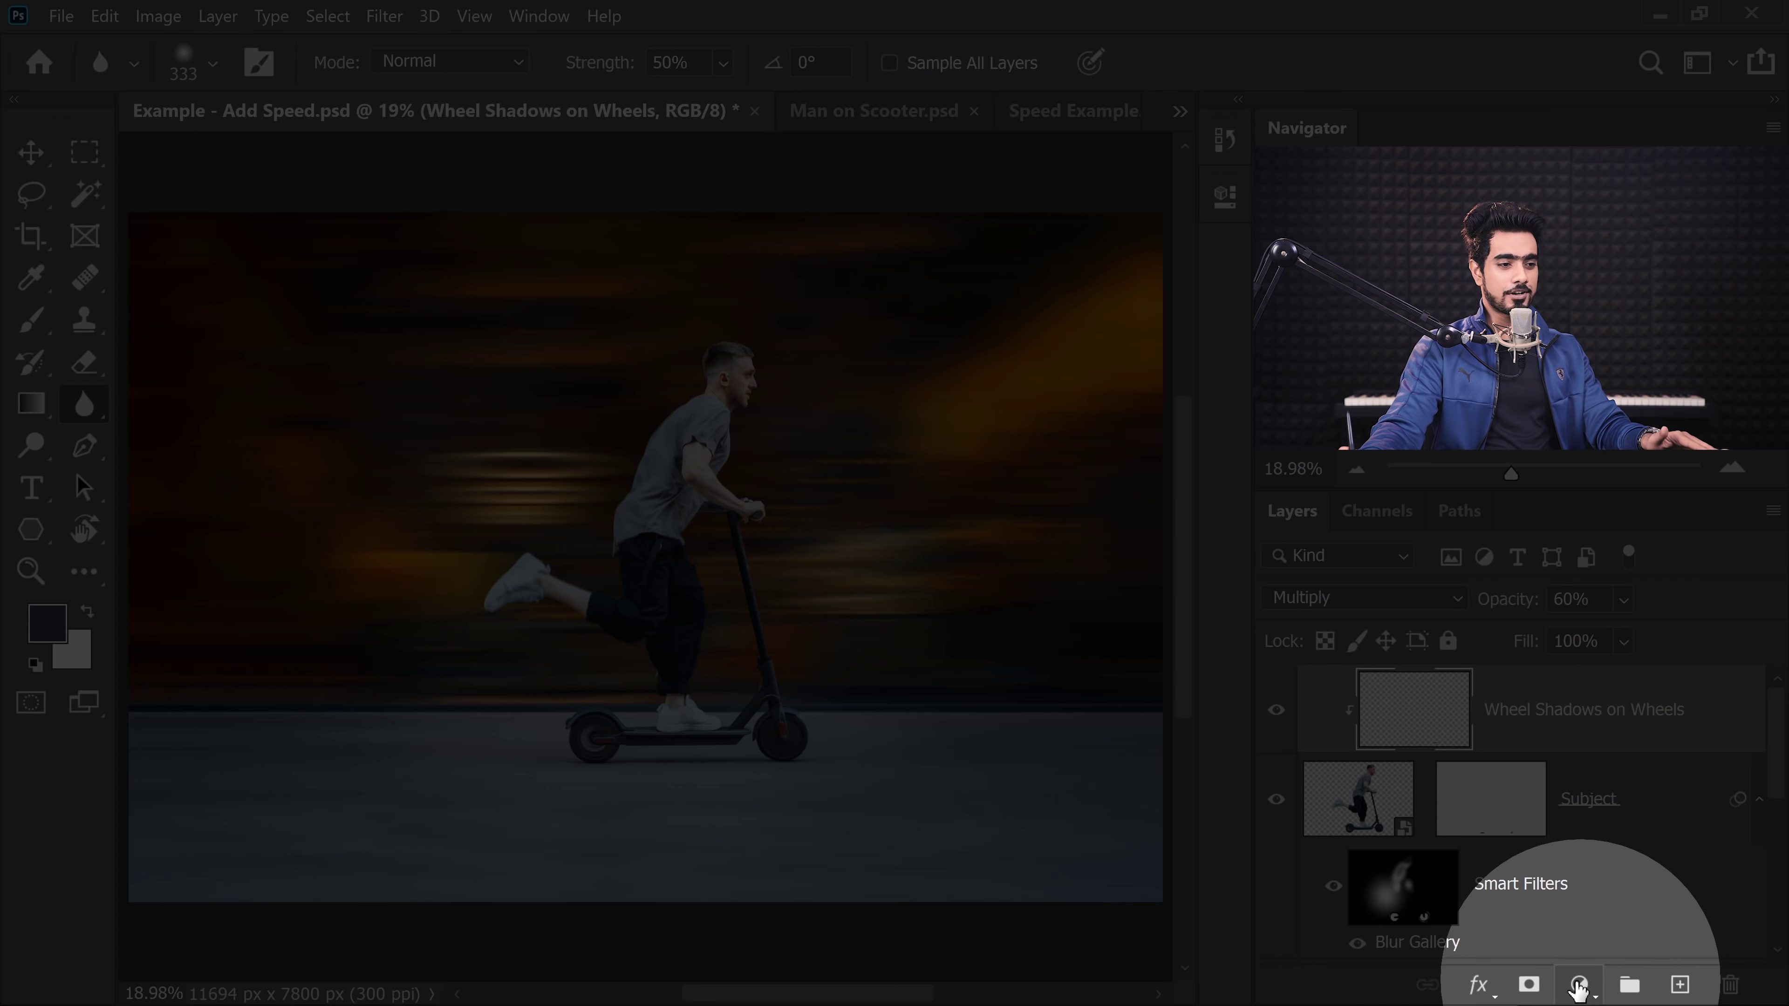
{"action": "left_click", "coordinate": [1580, 985]}
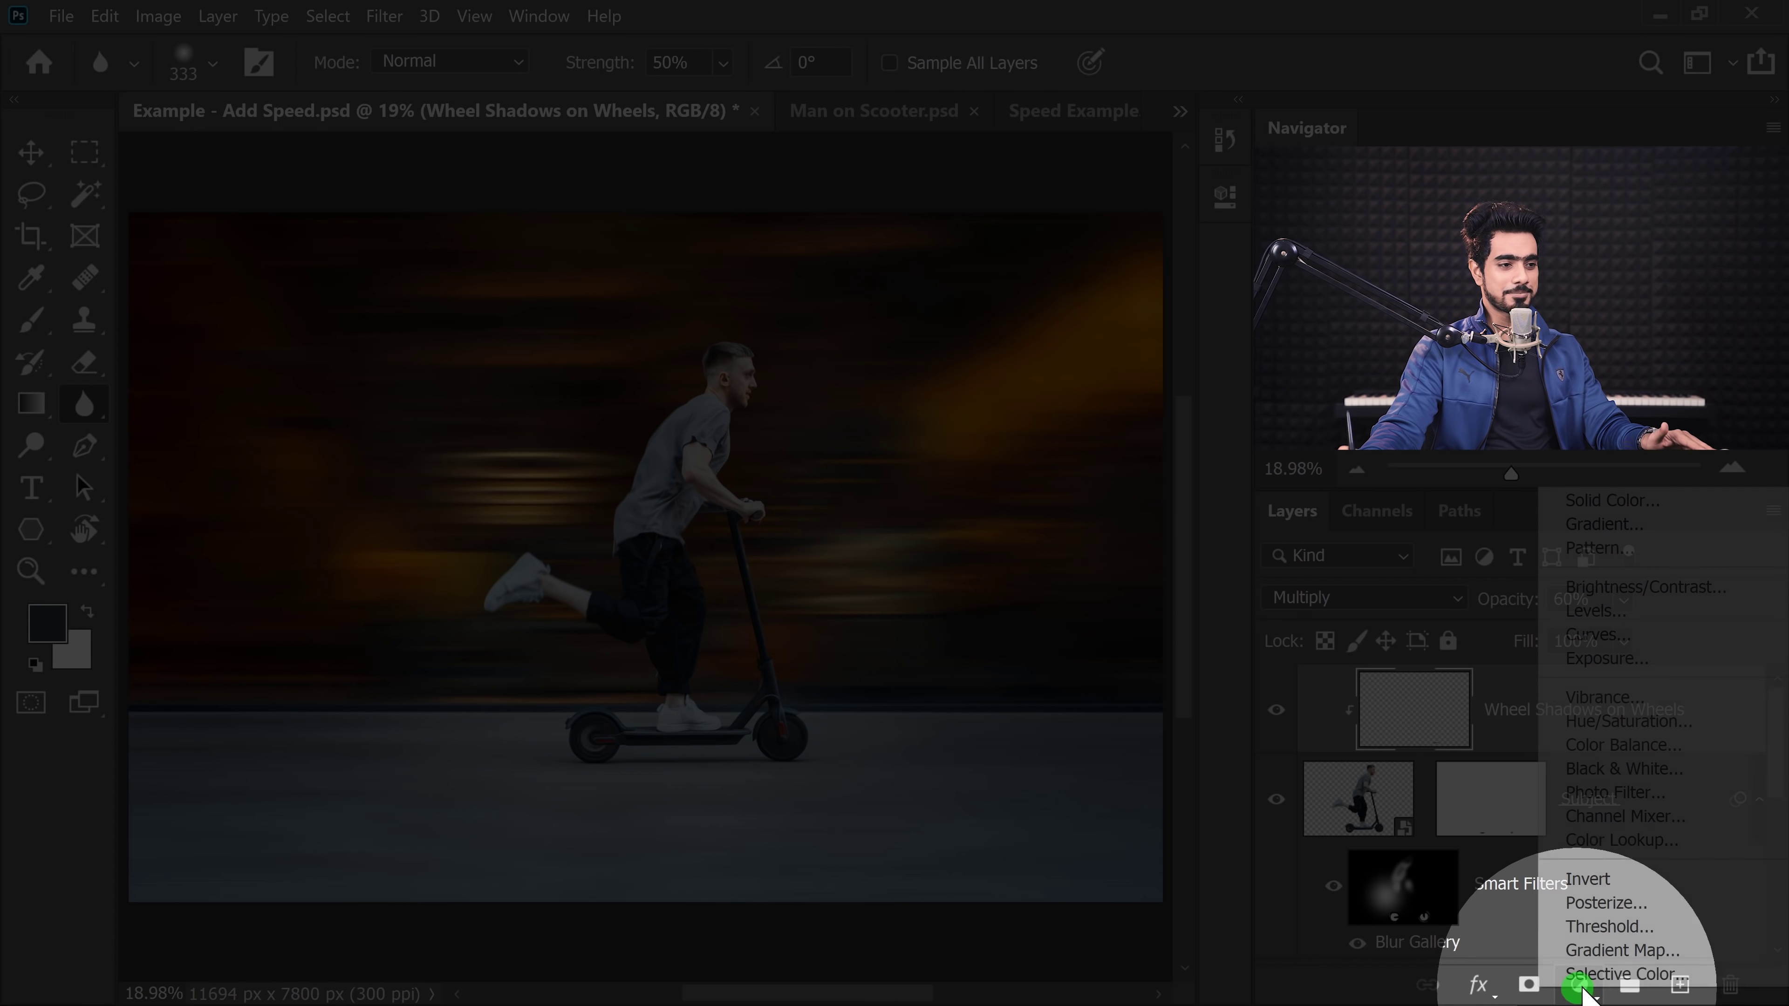
{"action": "left_click", "coordinate": [1594, 637]}
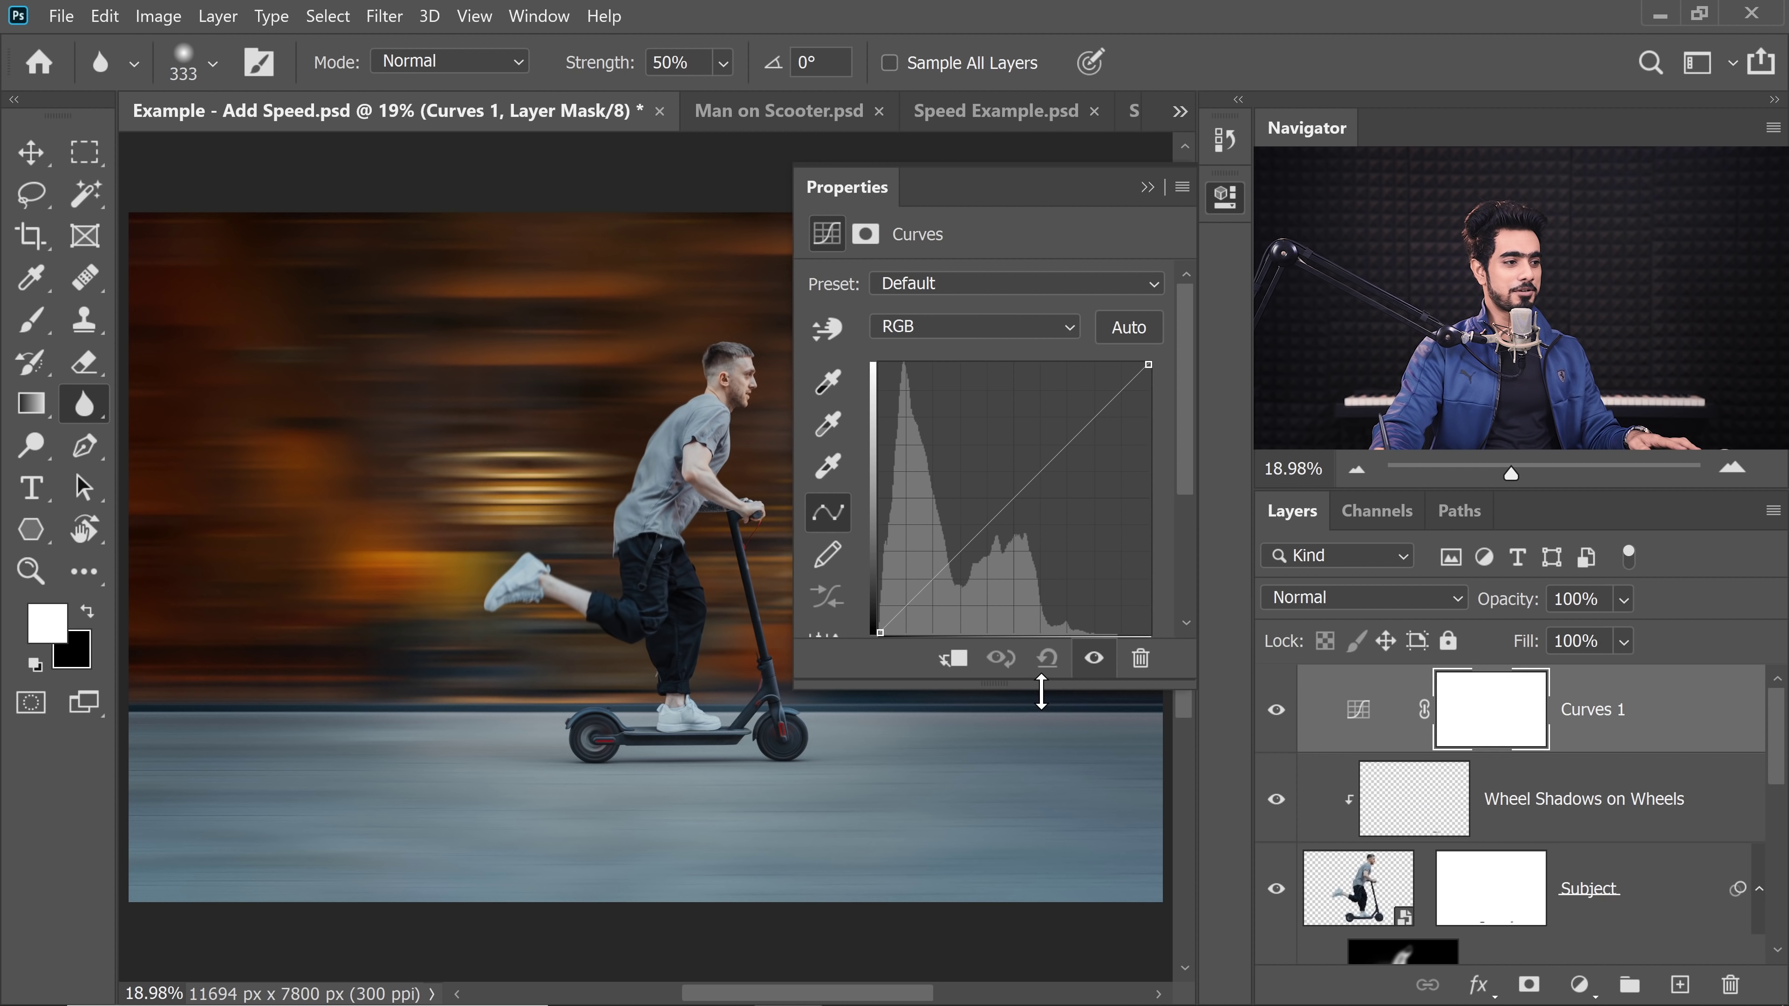
- Brighten the highlights by moving the RGB curve's white point to input 218, output 255, and collapse the Curves settings
{"action": "left_click_drag", "start_coordinate": [1040, 692], "coordinate": [1044, 789]}
{"action": "left_click_drag", "start_coordinate": [458, 558], "coordinate": [237, 574]}
{"action": "left_click_drag", "start_coordinate": [563, 545], "coordinate": [554, 548]}
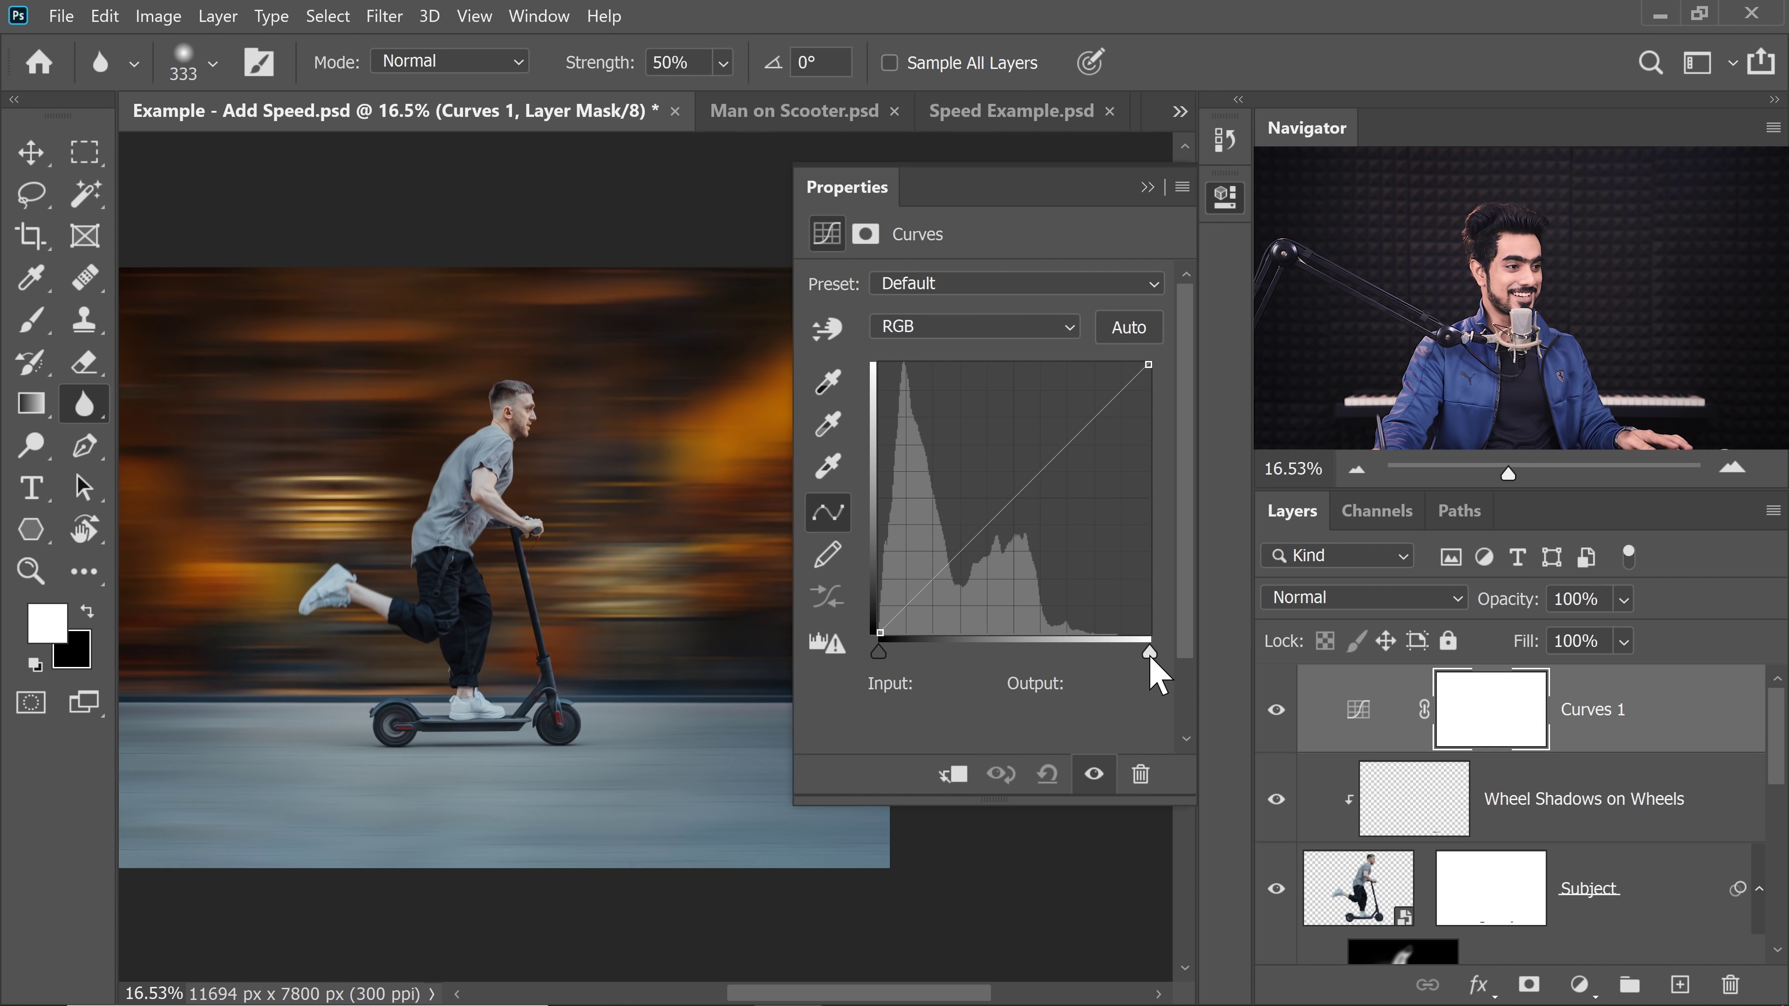
{"action": "left_click_drag", "start_coordinate": [1151, 656], "coordinate": [1101, 656]}
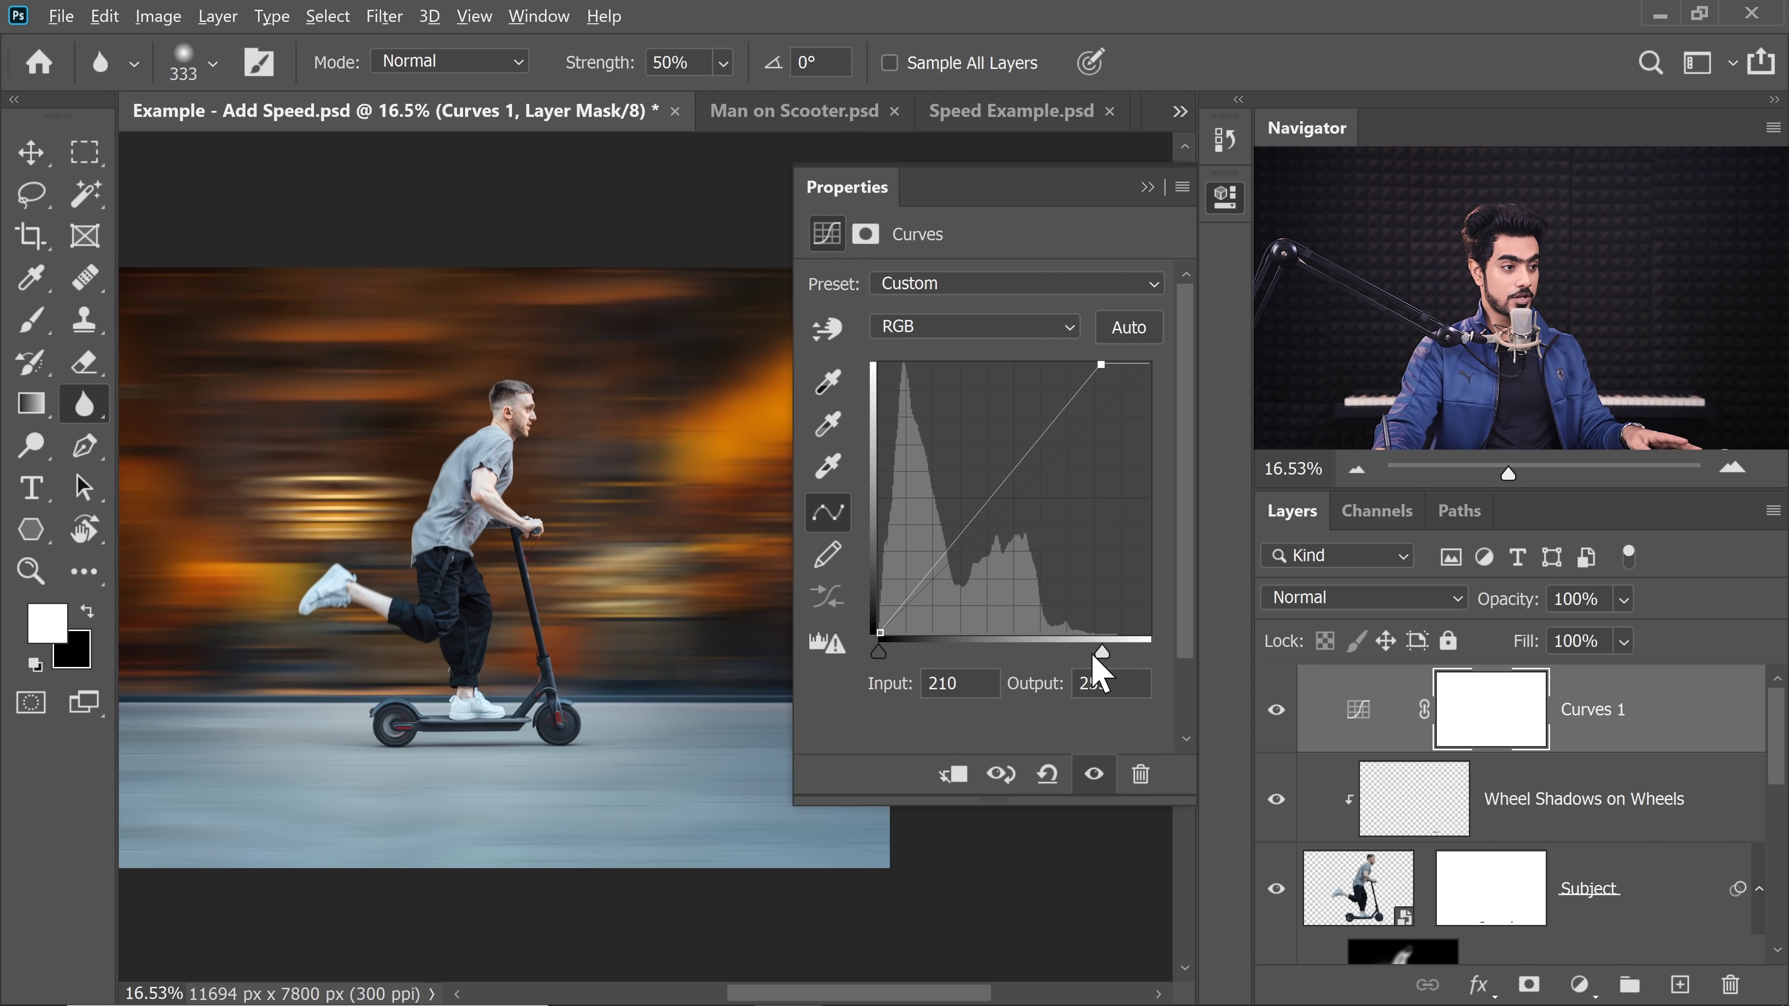
{"action": "mouse_move", "coordinate": [1111, 656]}
{"action": "left_mouse_down"}
{"action": "mouse_move", "coordinate": [1127, 656]}
{"action": "mouse_move", "coordinate": [1101, 654]}
{"action": "mouse_move", "coordinate": [1113, 665]}
{"action": "left_mouse_up"}
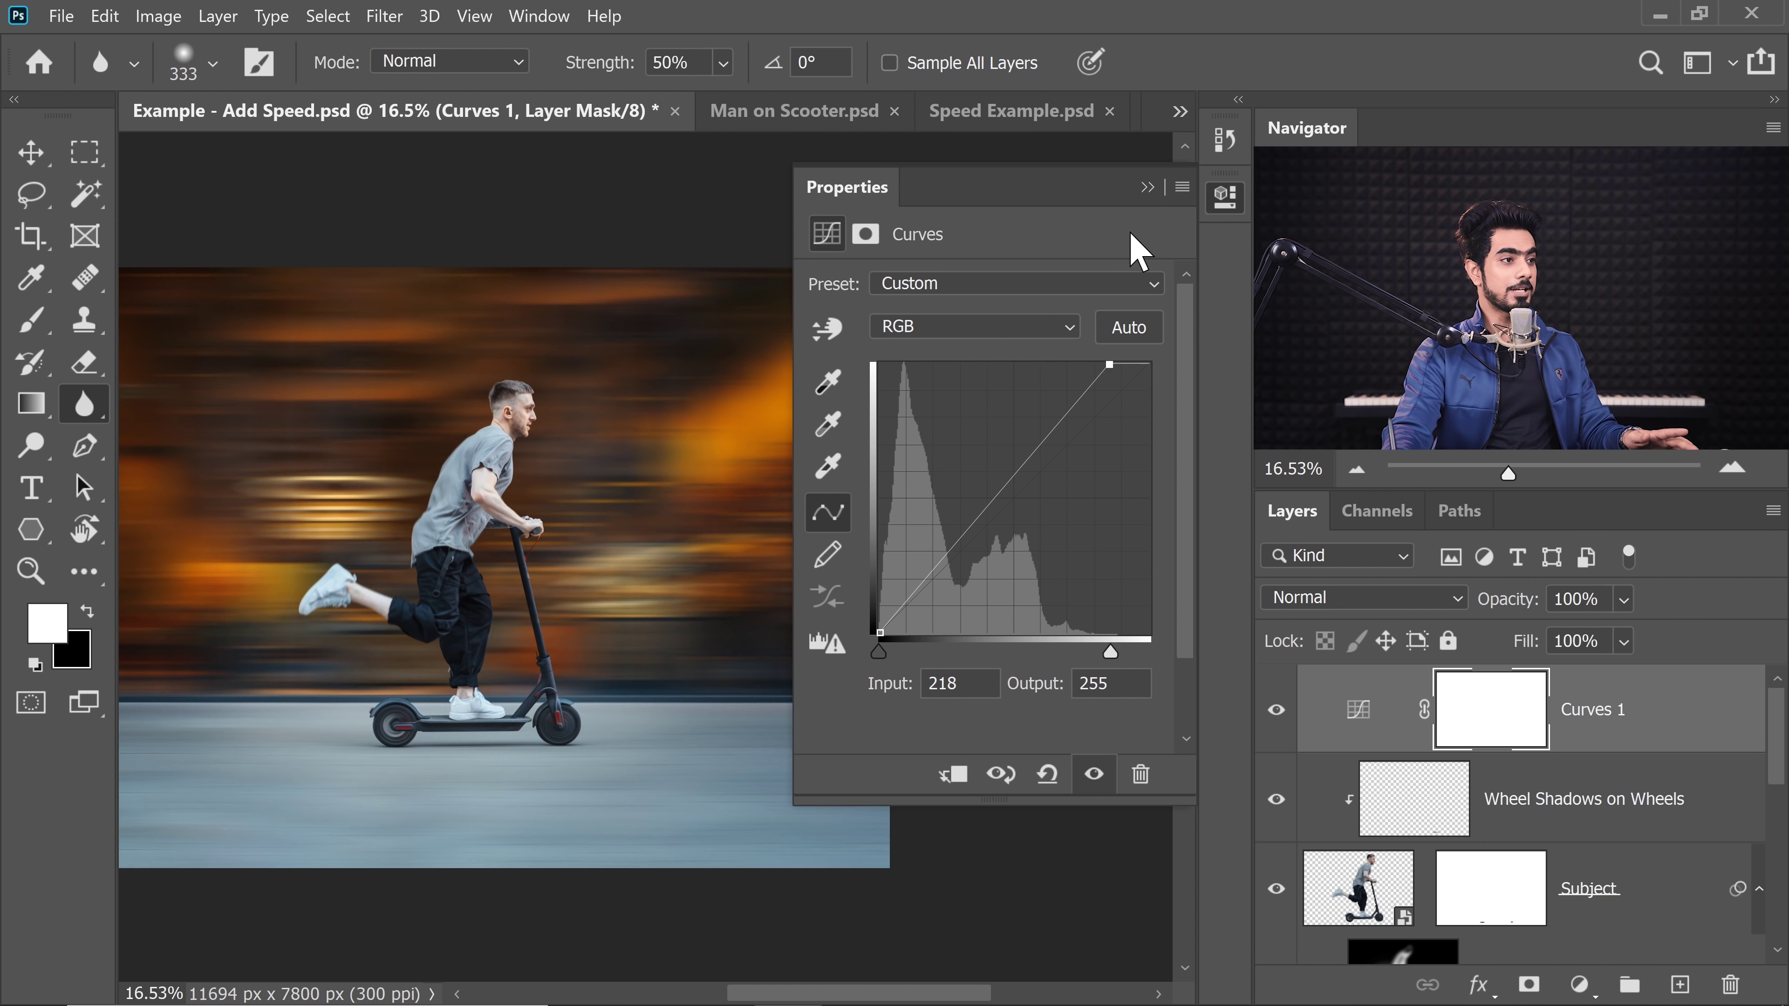
{"action": "left_click", "coordinate": [1146, 187]}
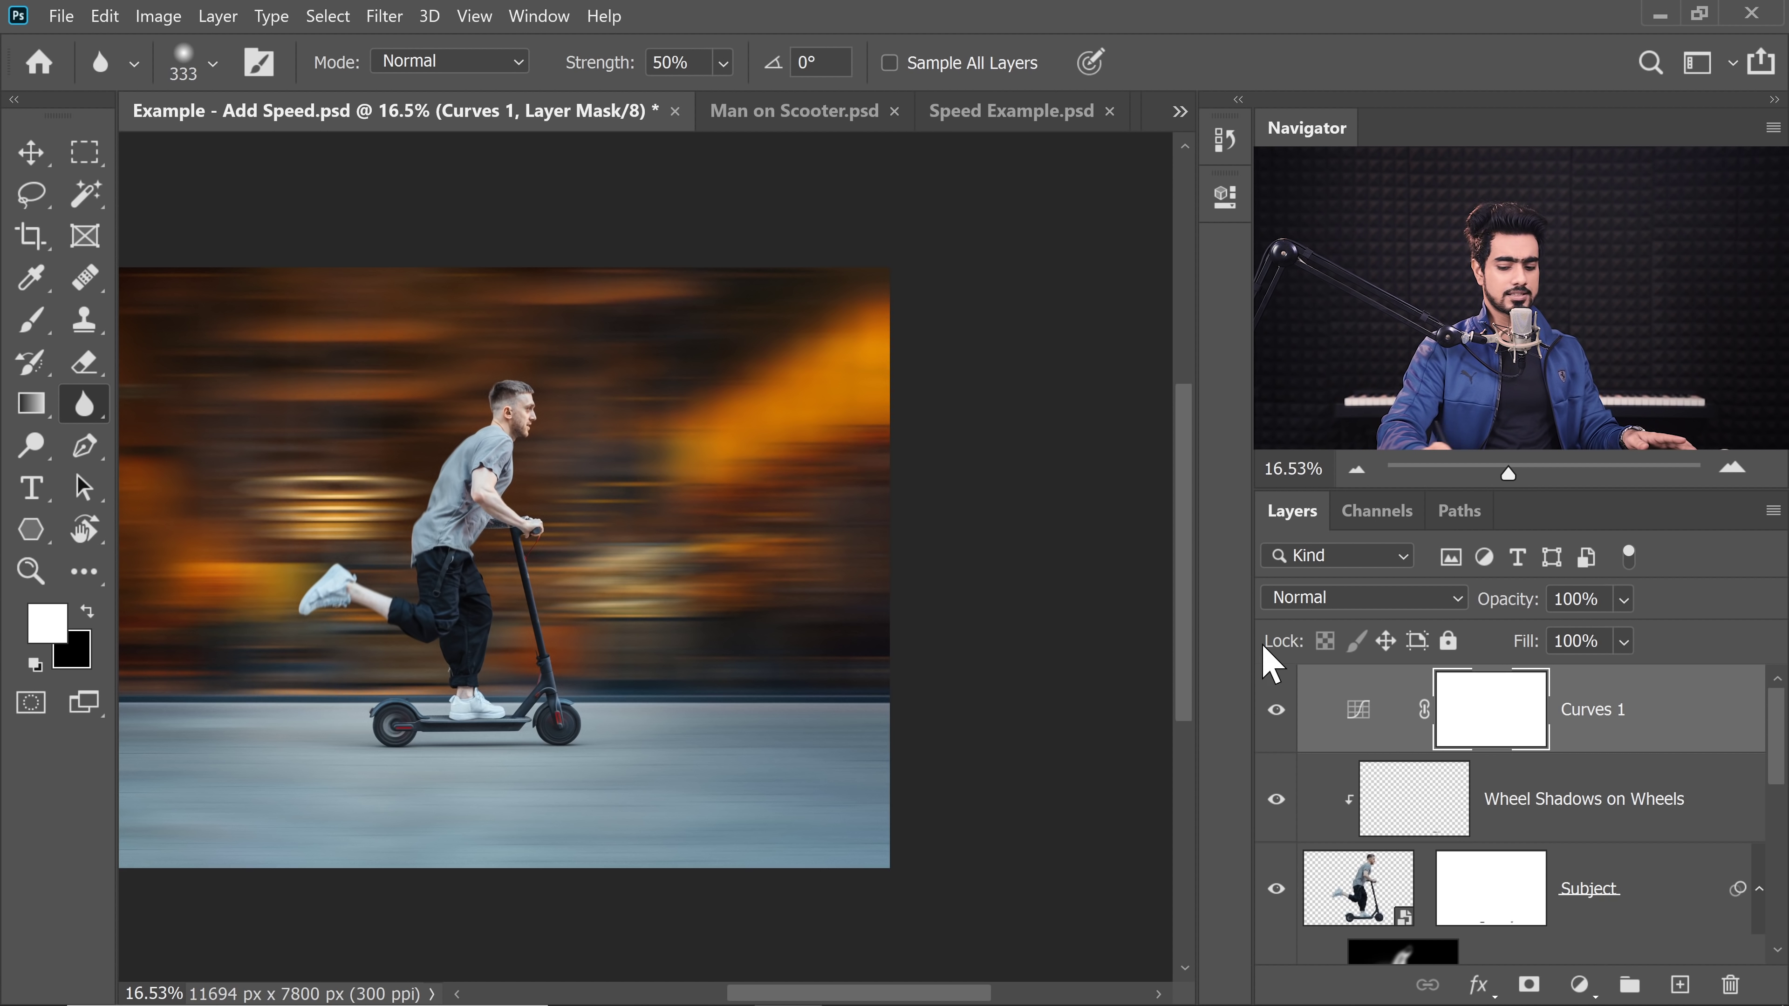
- Add a Color Lookup adjustment layer above Curves 1 and load a contrasty, warm 3D LUT preset into it
{"action": "key", "text": "ctrl+0"}
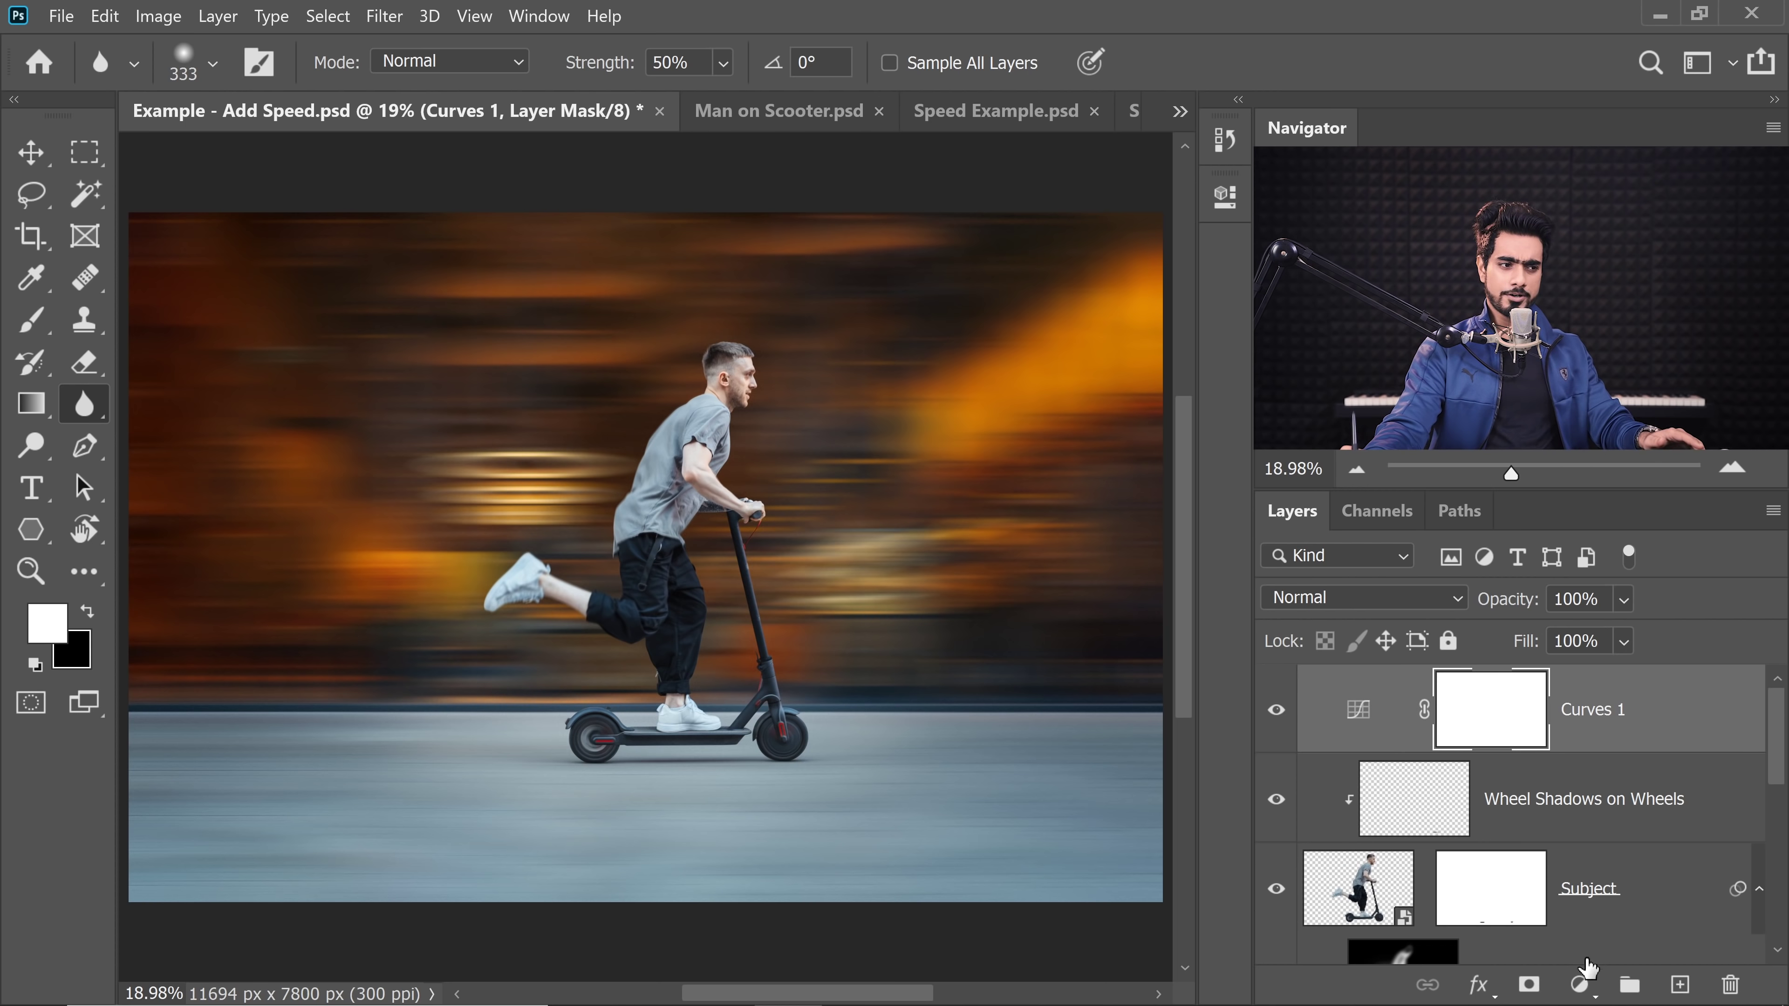
{"action": "left_click", "coordinate": [1581, 987]}
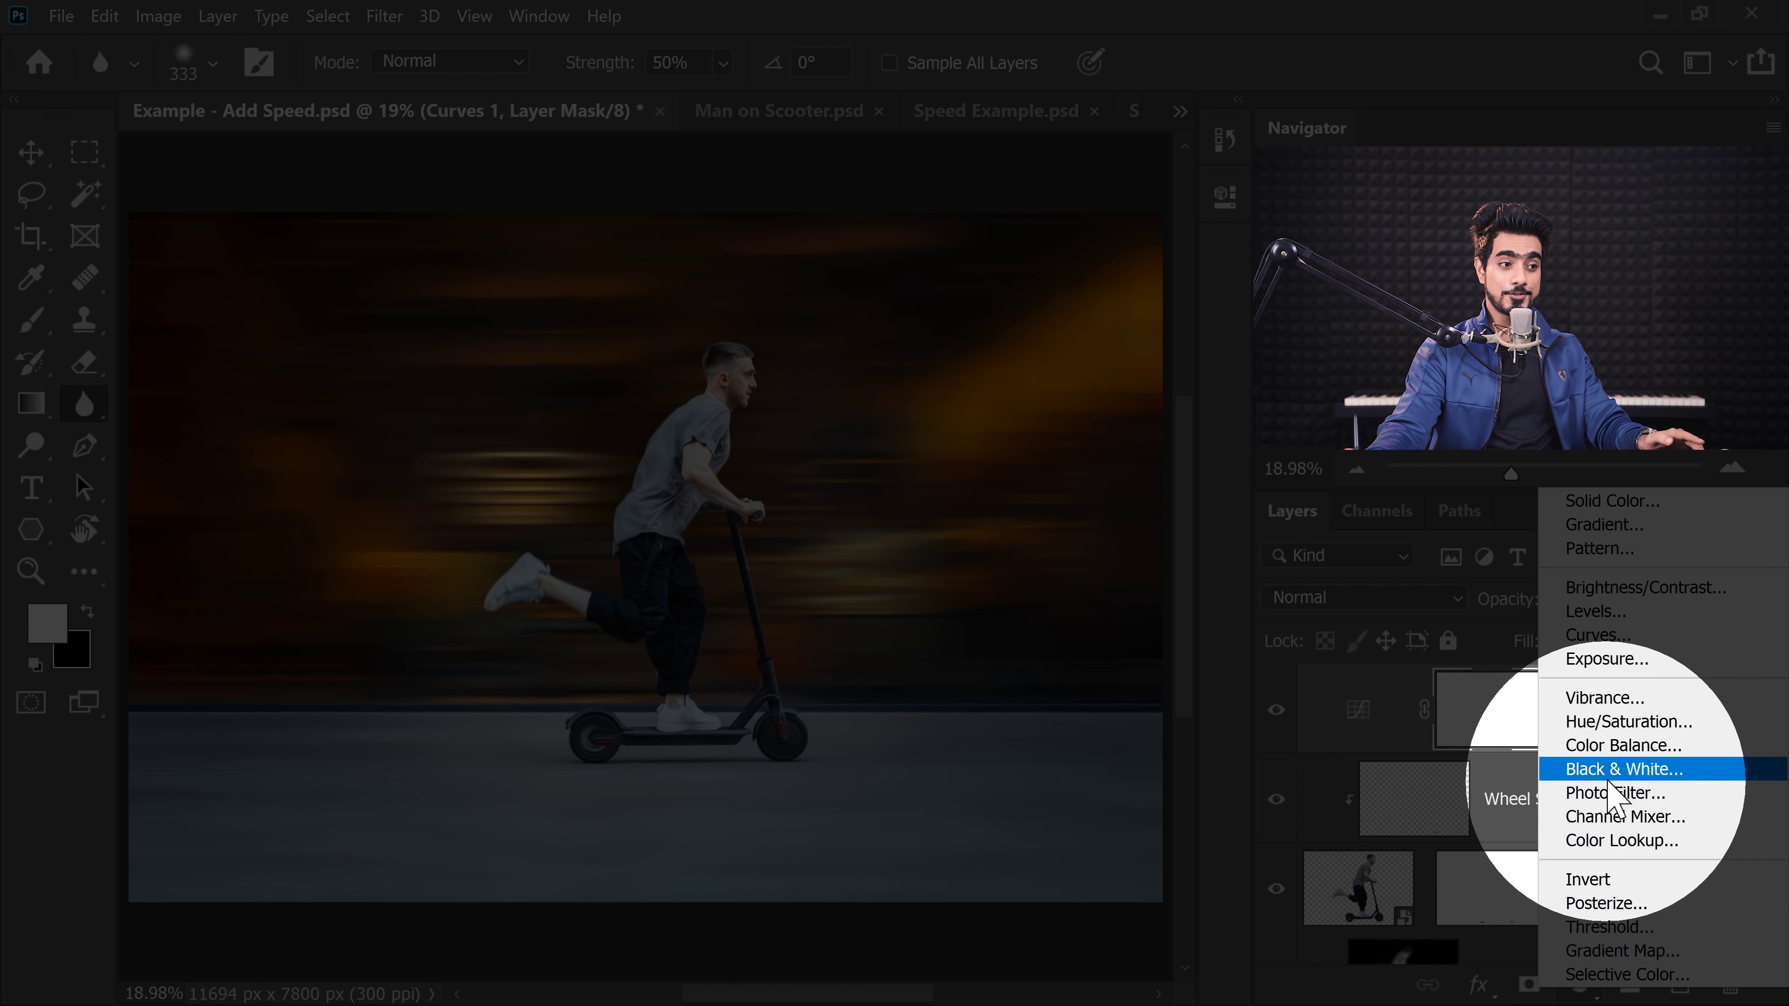
{"action": "left_click", "coordinate": [1618, 842]}
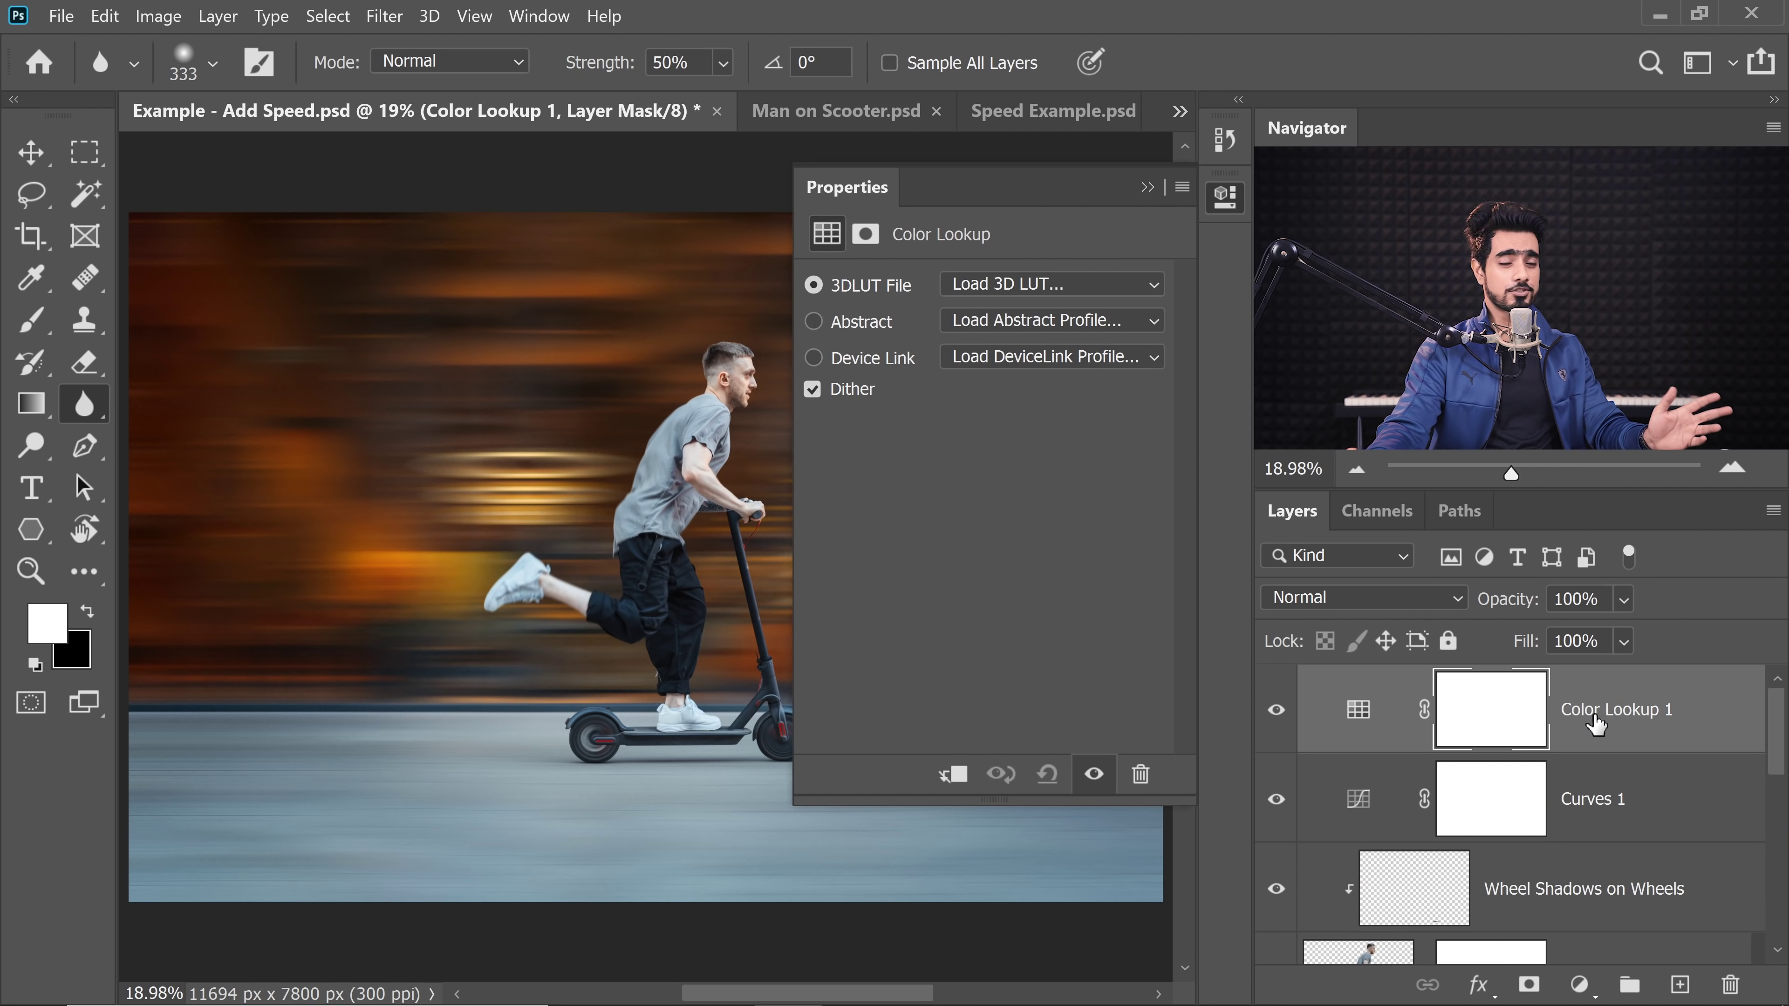
{"action": "left_click", "coordinate": [1007, 286]}
{"action": "left_click", "coordinate": [1035, 655]}
{"action": "left_click", "coordinate": [1148, 187]}
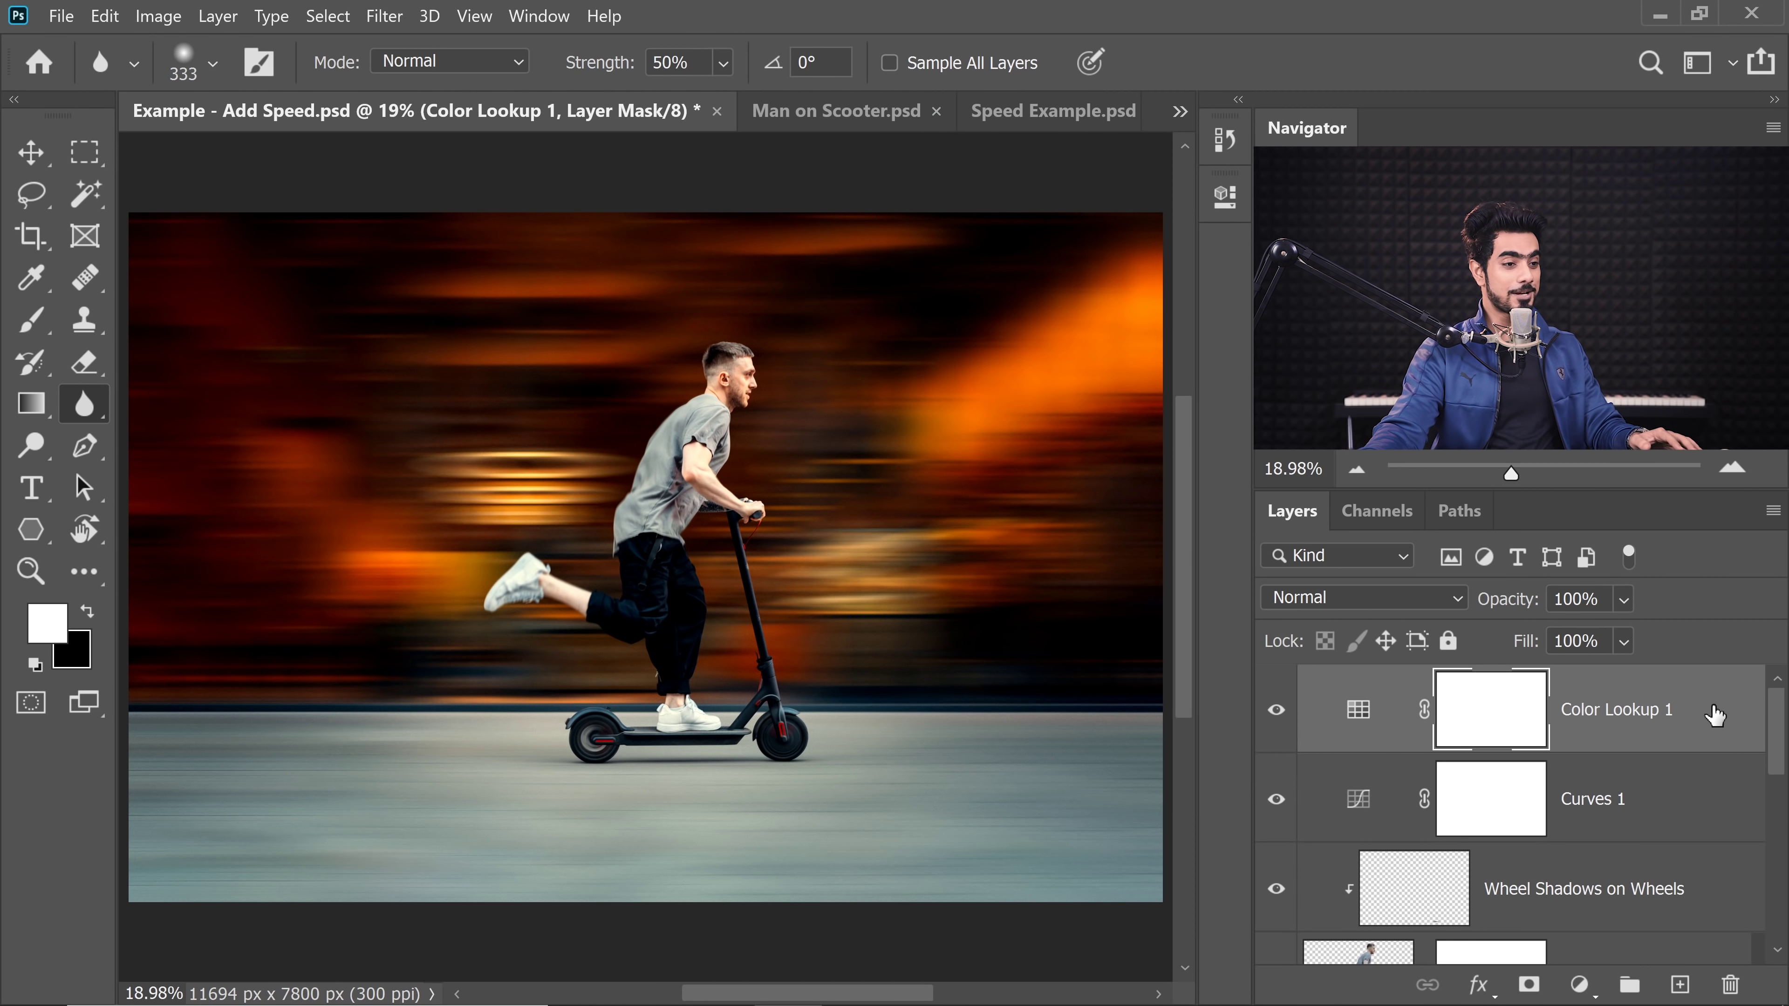
- Fade Color Lookup 1 out of the dark tones by splitting the Underlying Layer black slider in Blend If, and compare before and after
{"action": "left_click", "coordinate": [1719, 722]}
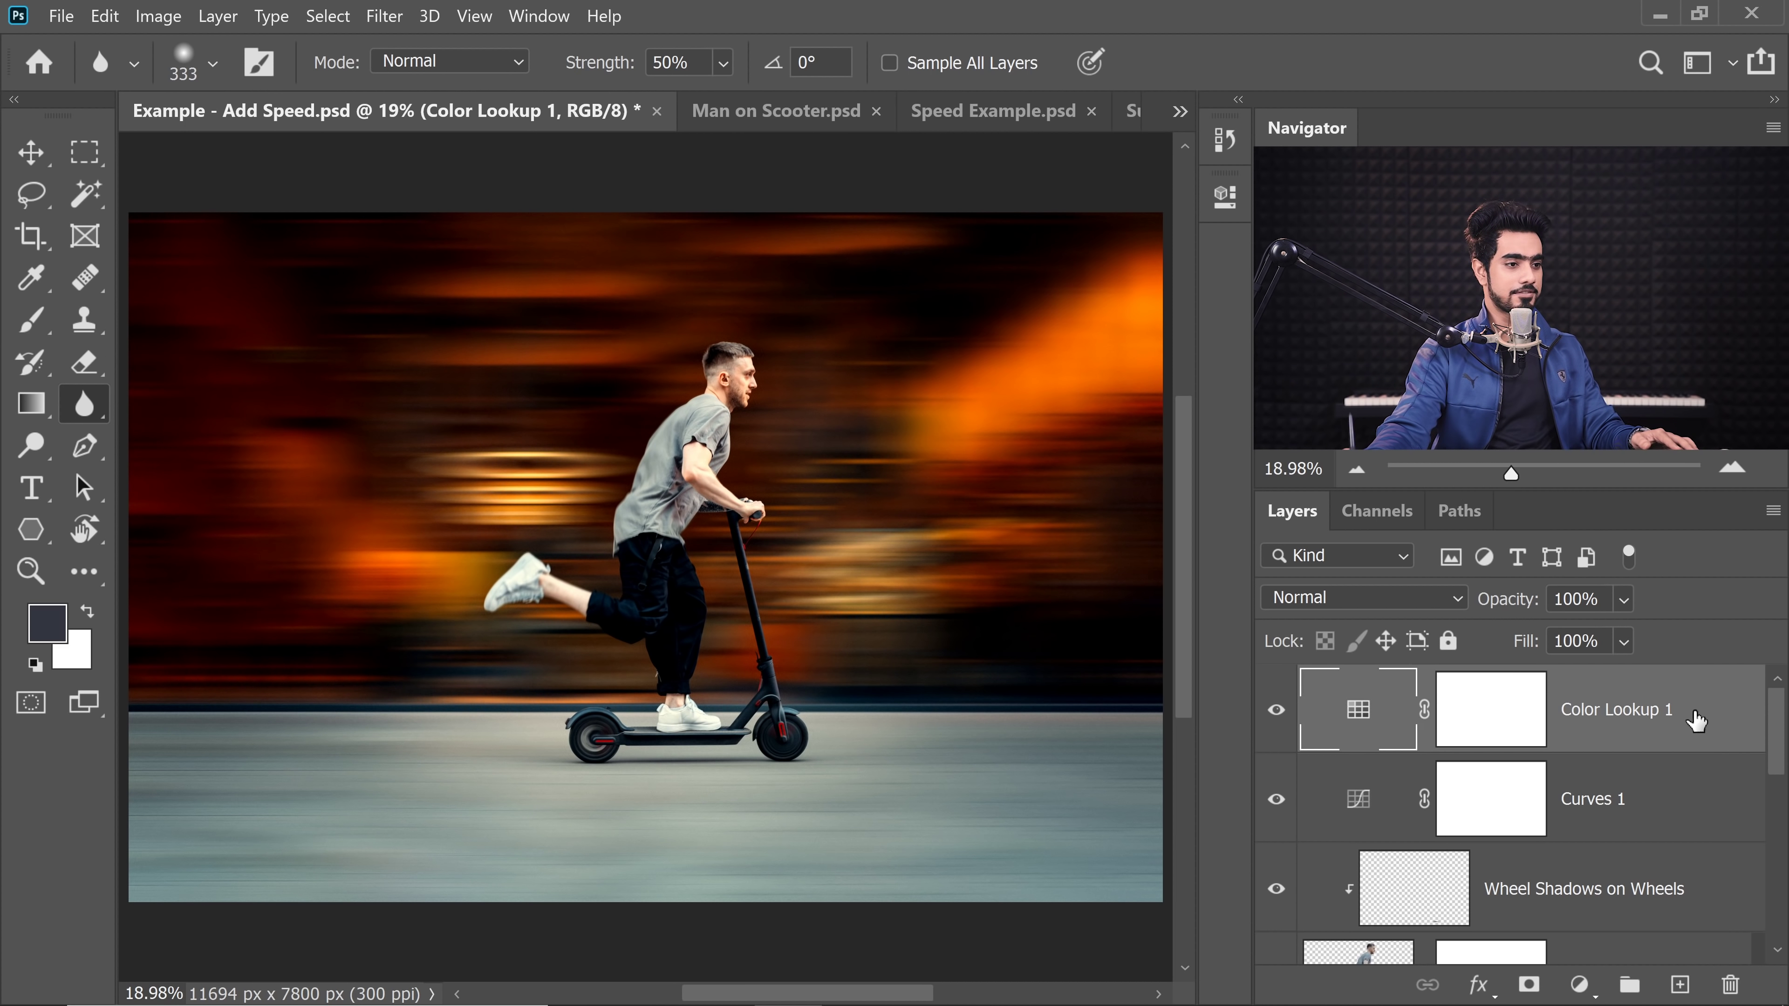
{"action": "double_click", "coordinate": [1718, 705]}
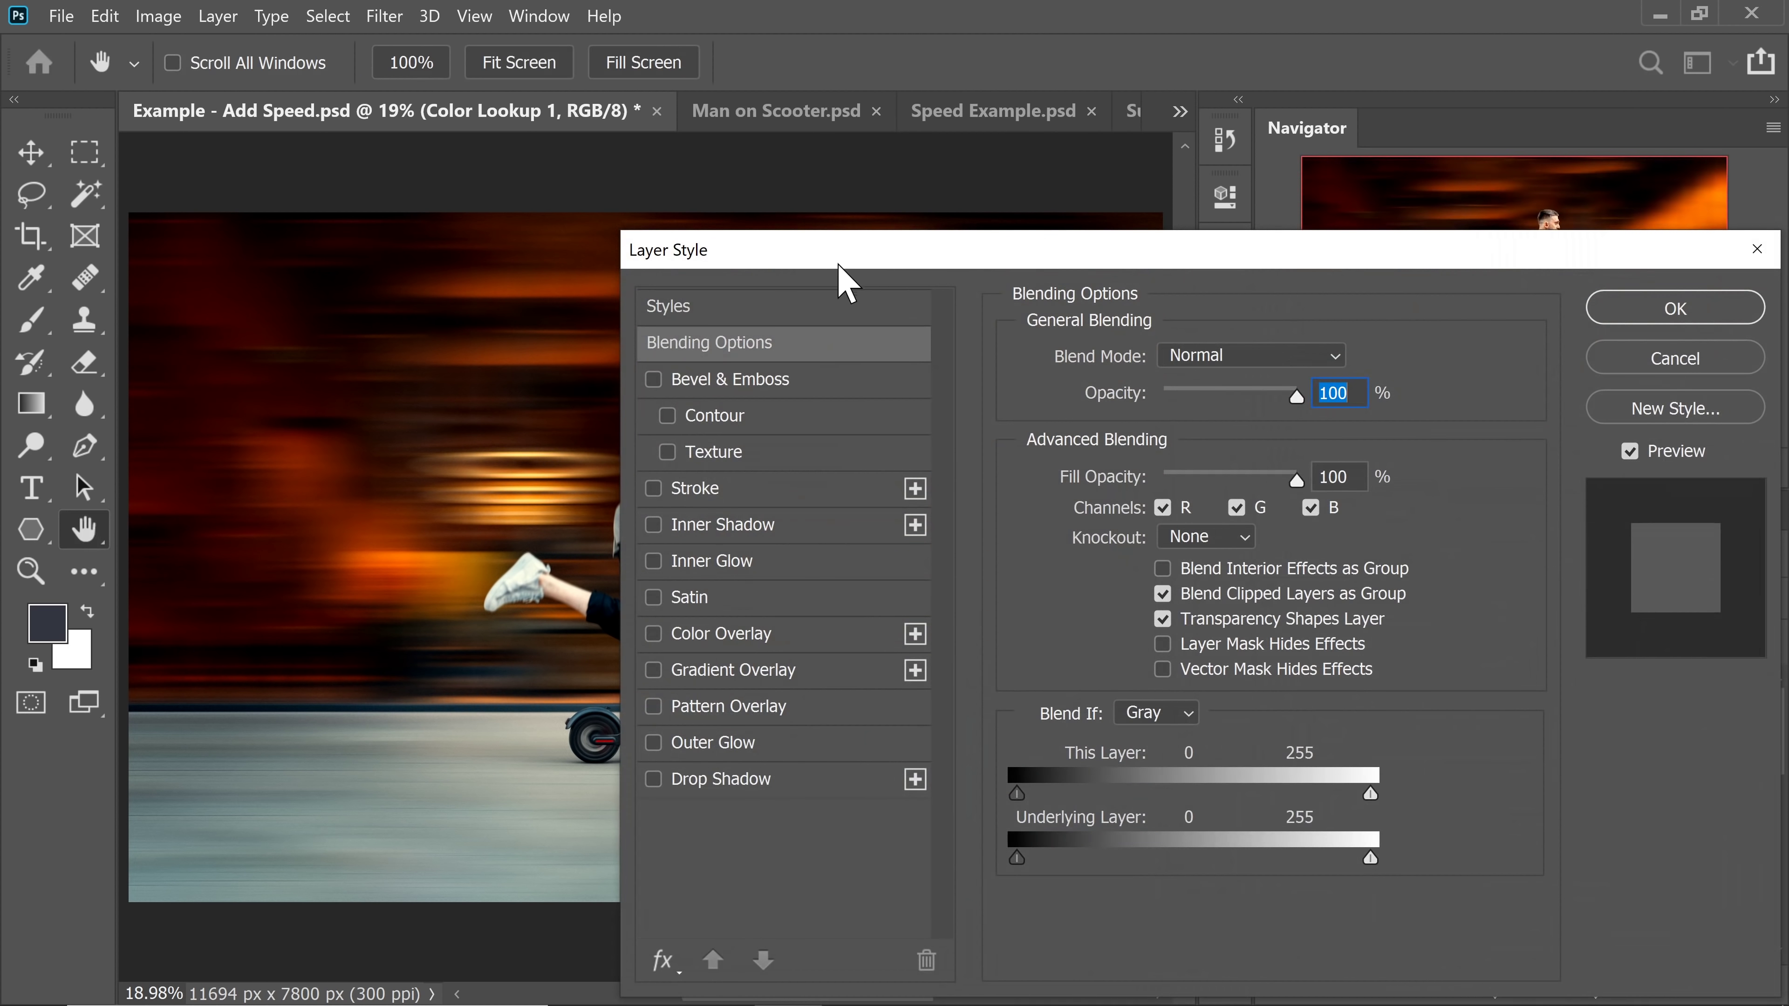
{"action": "left_click_drag", "start_coordinate": [838, 266], "coordinate": [1109, 132]}
{"action": "left_click_drag", "start_coordinate": [1289, 724], "coordinate": [1392, 724]}
{"action": "left_click_drag", "start_coordinate": [1391, 723], "coordinate": [1404, 730]}
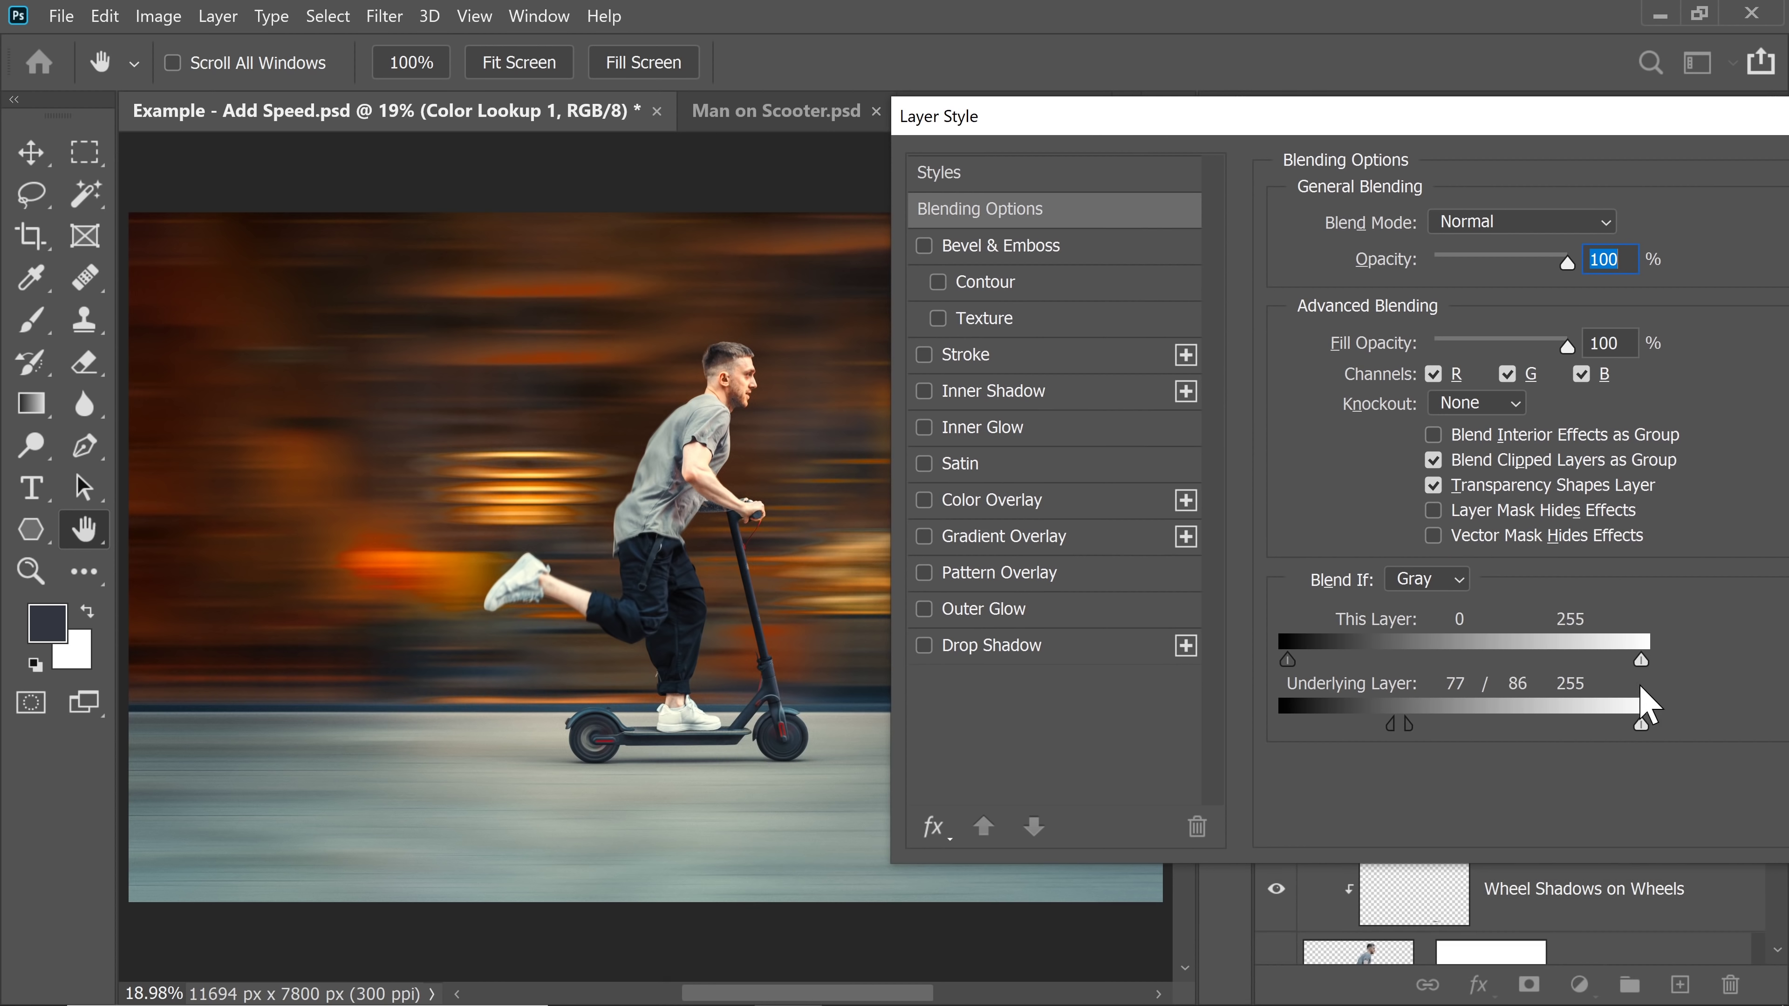
{"action": "left_click_drag", "start_coordinate": [1639, 686], "coordinate": [1747, 685]}
{"action": "left_click_drag", "start_coordinate": [1387, 722], "coordinate": [1176, 702]}
{"action": "left_click_drag", "start_coordinate": [1293, 127], "coordinate": [582, 198]}
{"action": "left_click", "coordinate": [1242, 246]}
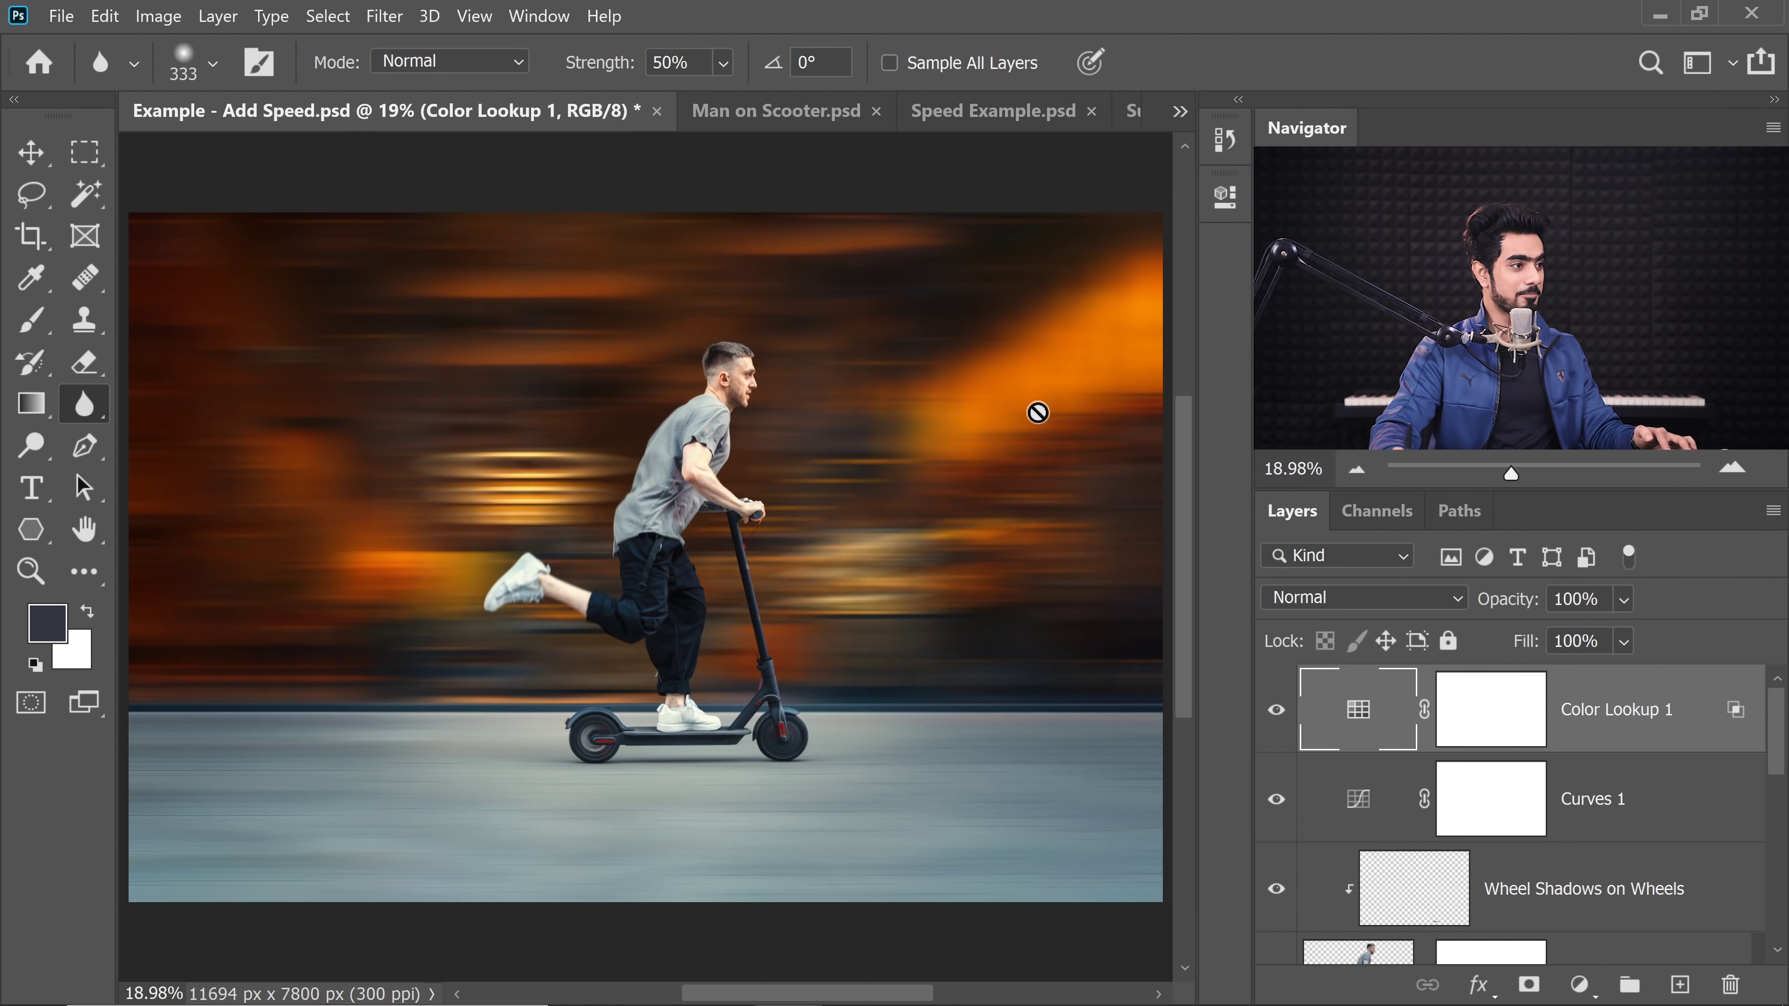
{"action": "left_click", "coordinate": [1276, 710]}
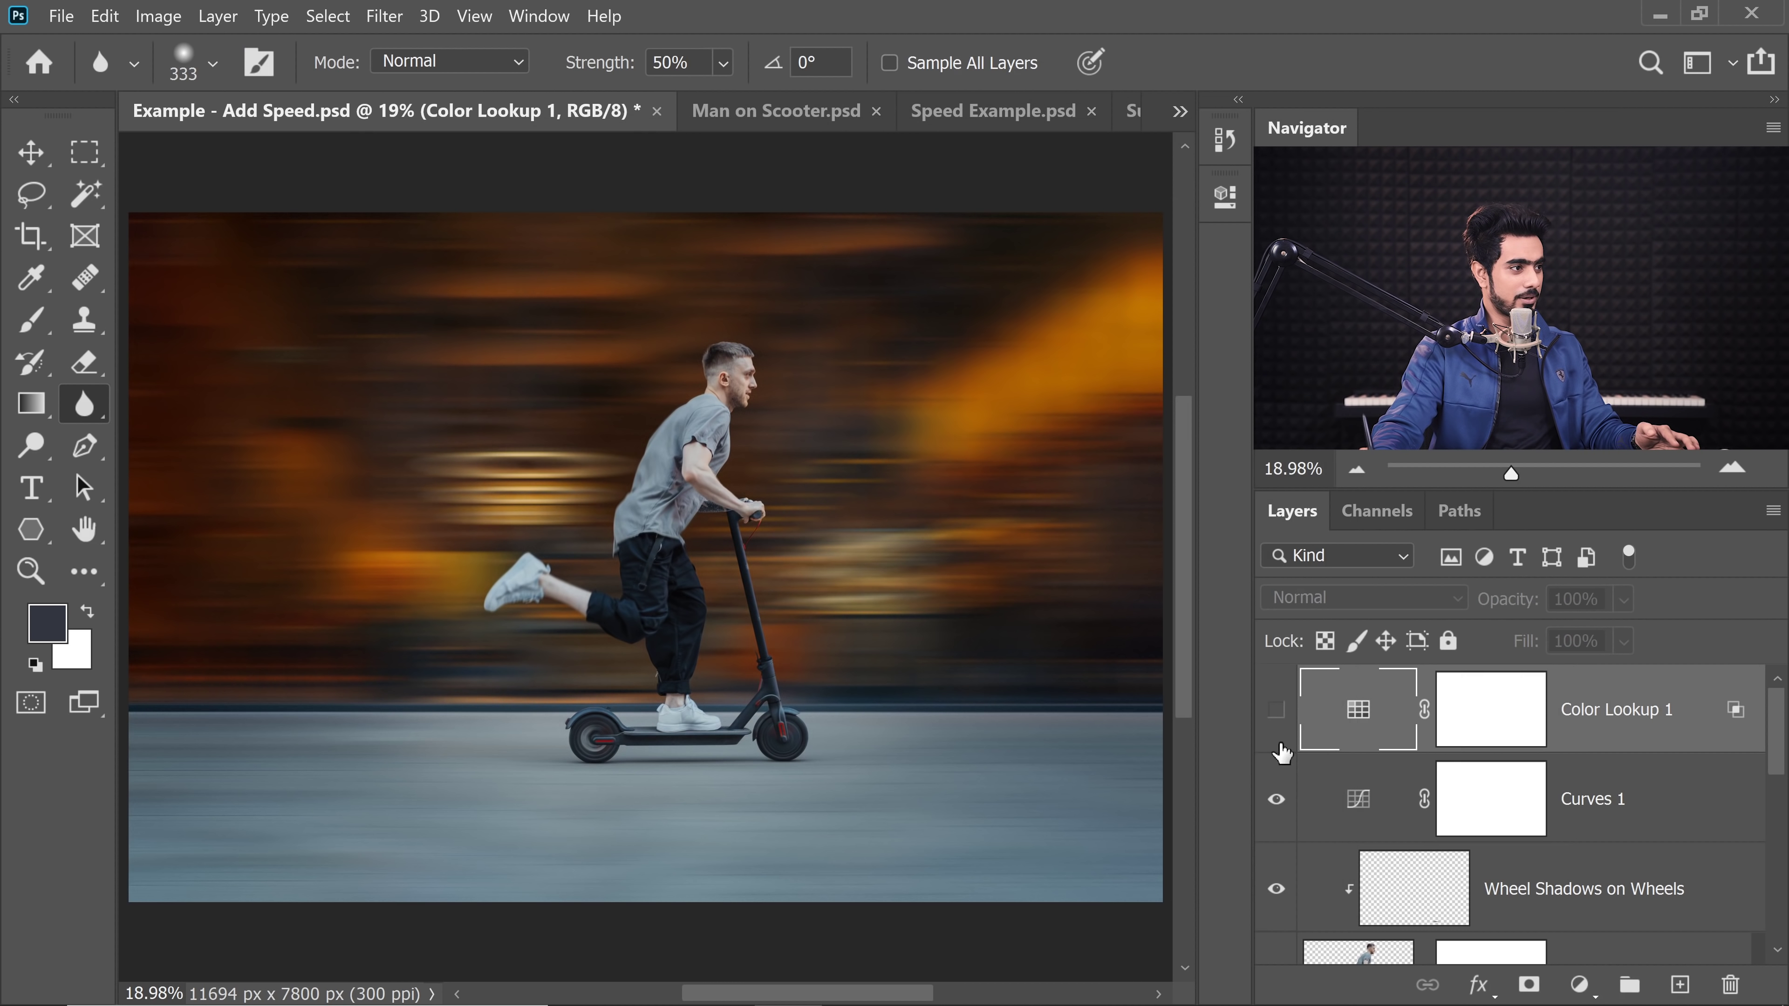
{"action": "left_click", "coordinate": [1276, 709]}
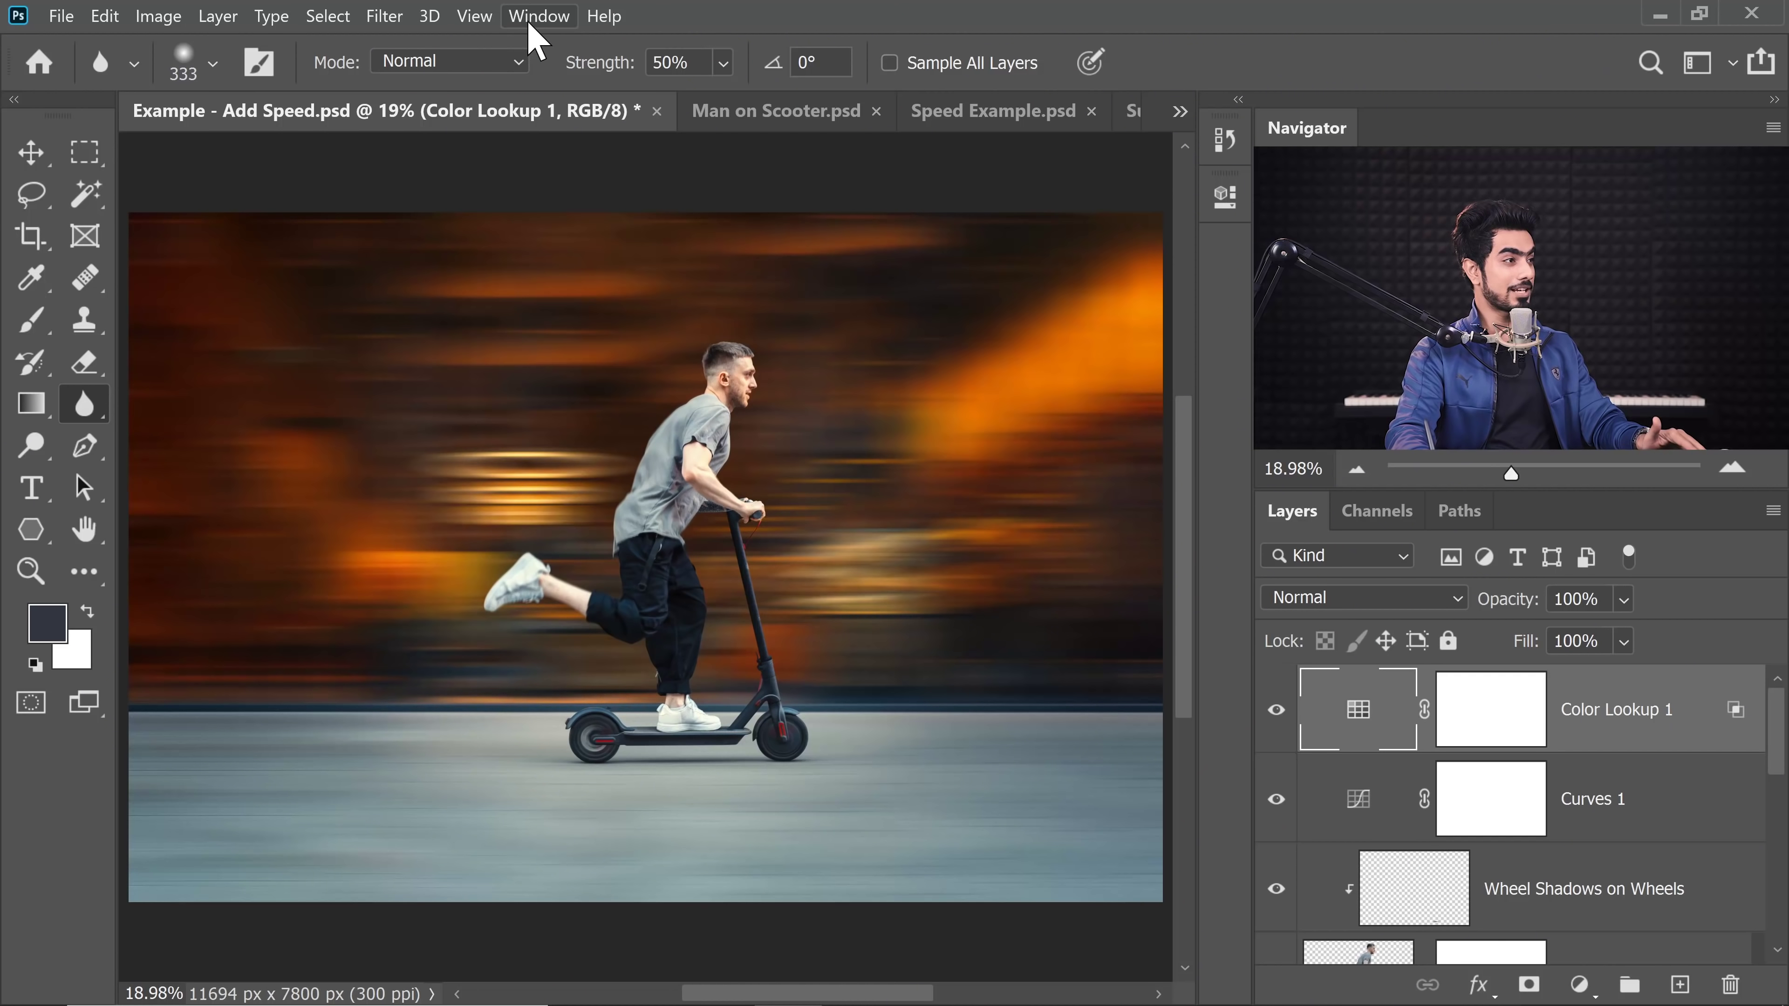
- Open the Infinite Color extension and create a color grade at Intense strength
{"action": "left_click", "coordinate": [535, 17]}
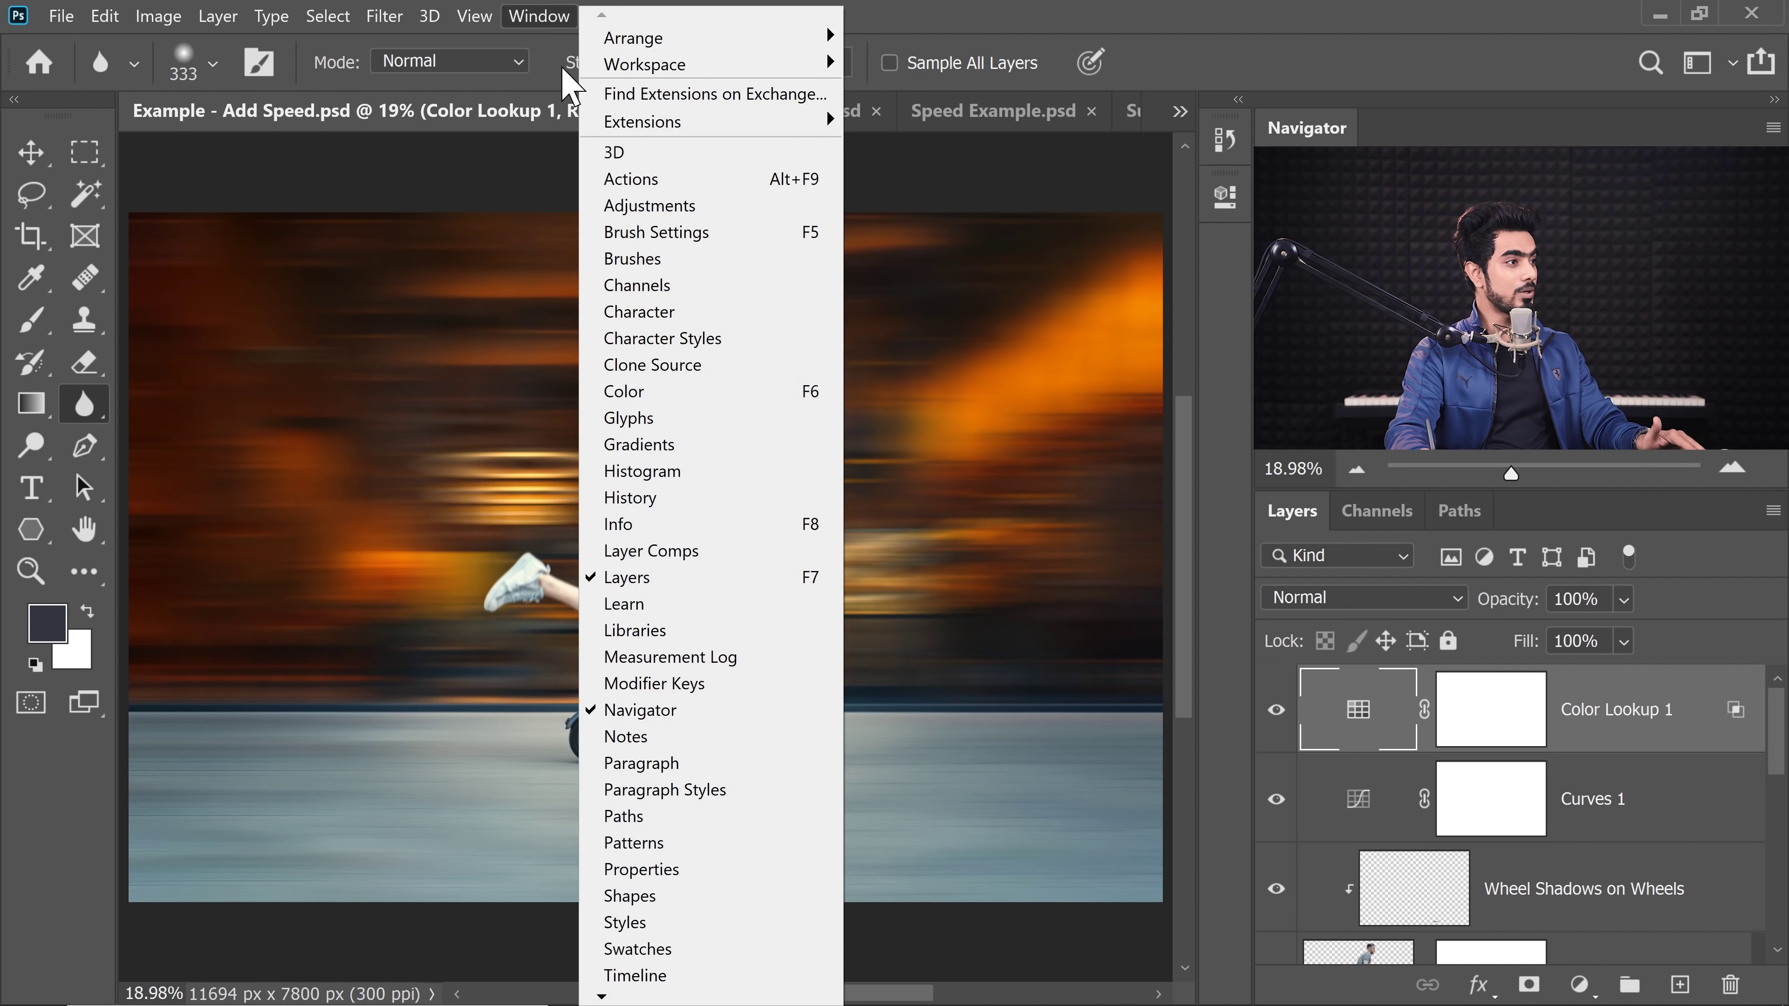
{"action": "mouse_move", "coordinate": [694, 123]}
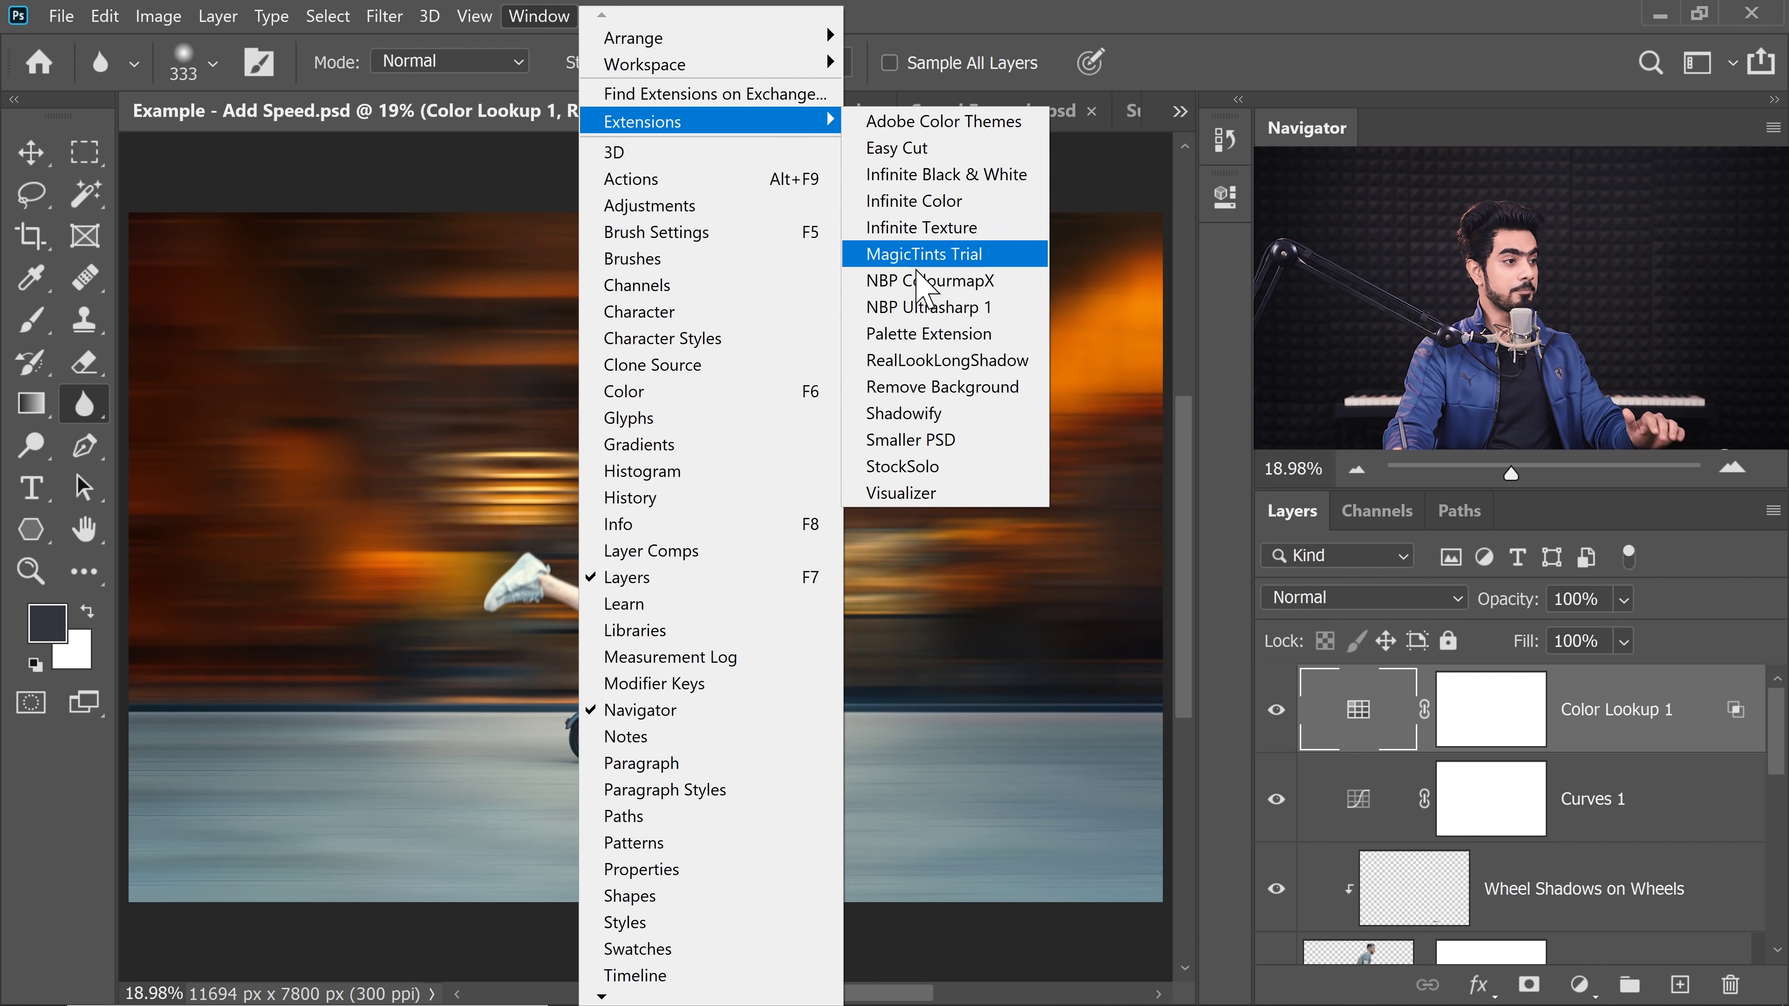
{"action": "left_click", "coordinate": [947, 206]}
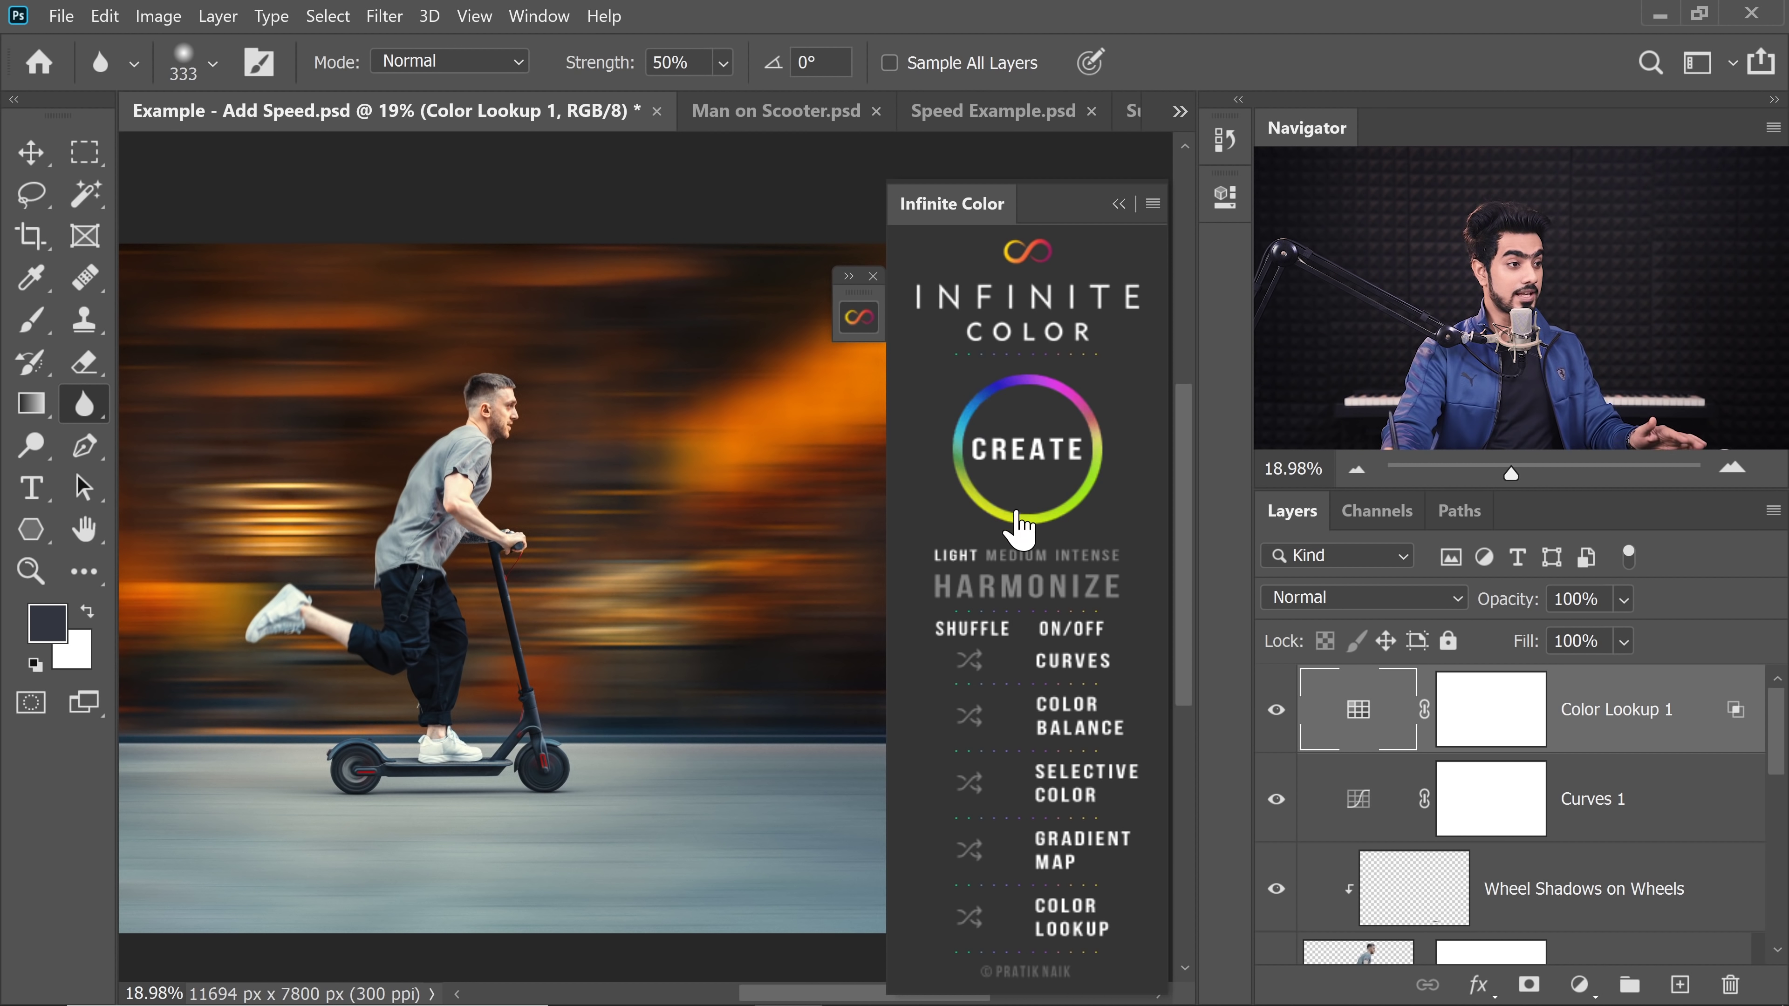
{"action": "left_click", "coordinate": [1105, 558]}
{"action": "left_click", "coordinate": [1025, 444]}
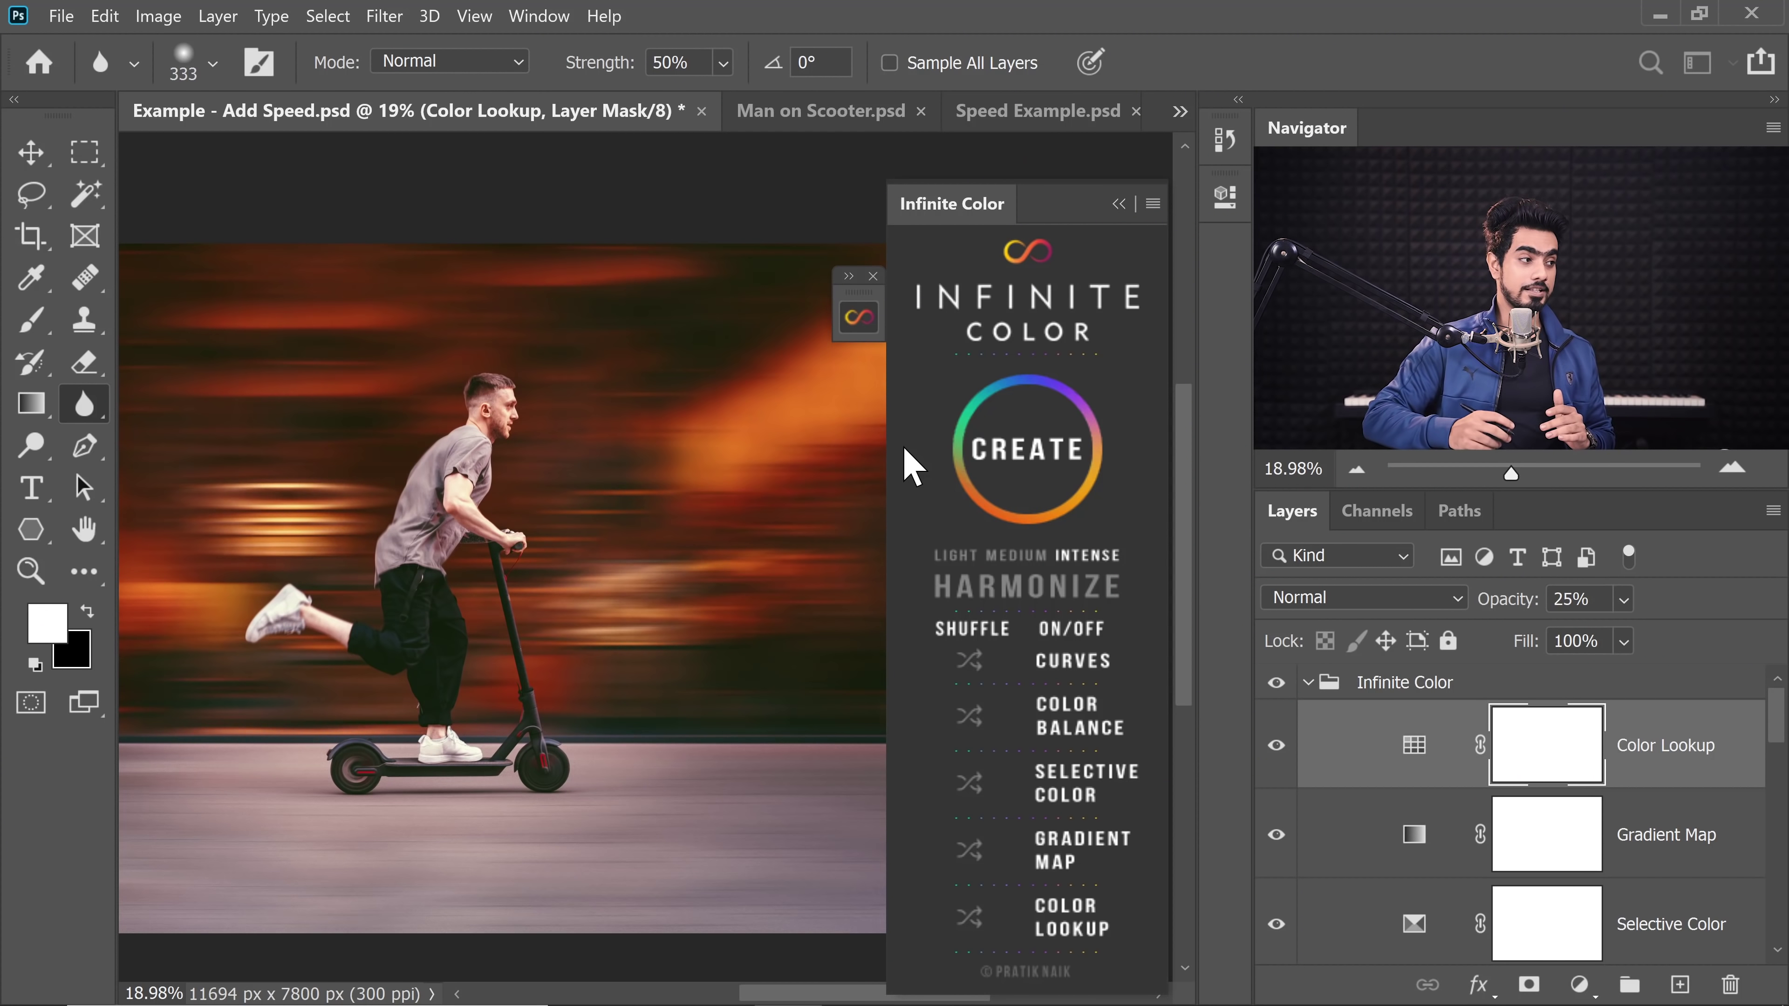
- Generate further Intense Infinite Color variations until reaching one with reddish-purple shadows and golden highlights, and collapse the extension
{"action": "left_click", "coordinate": [1024, 468]}
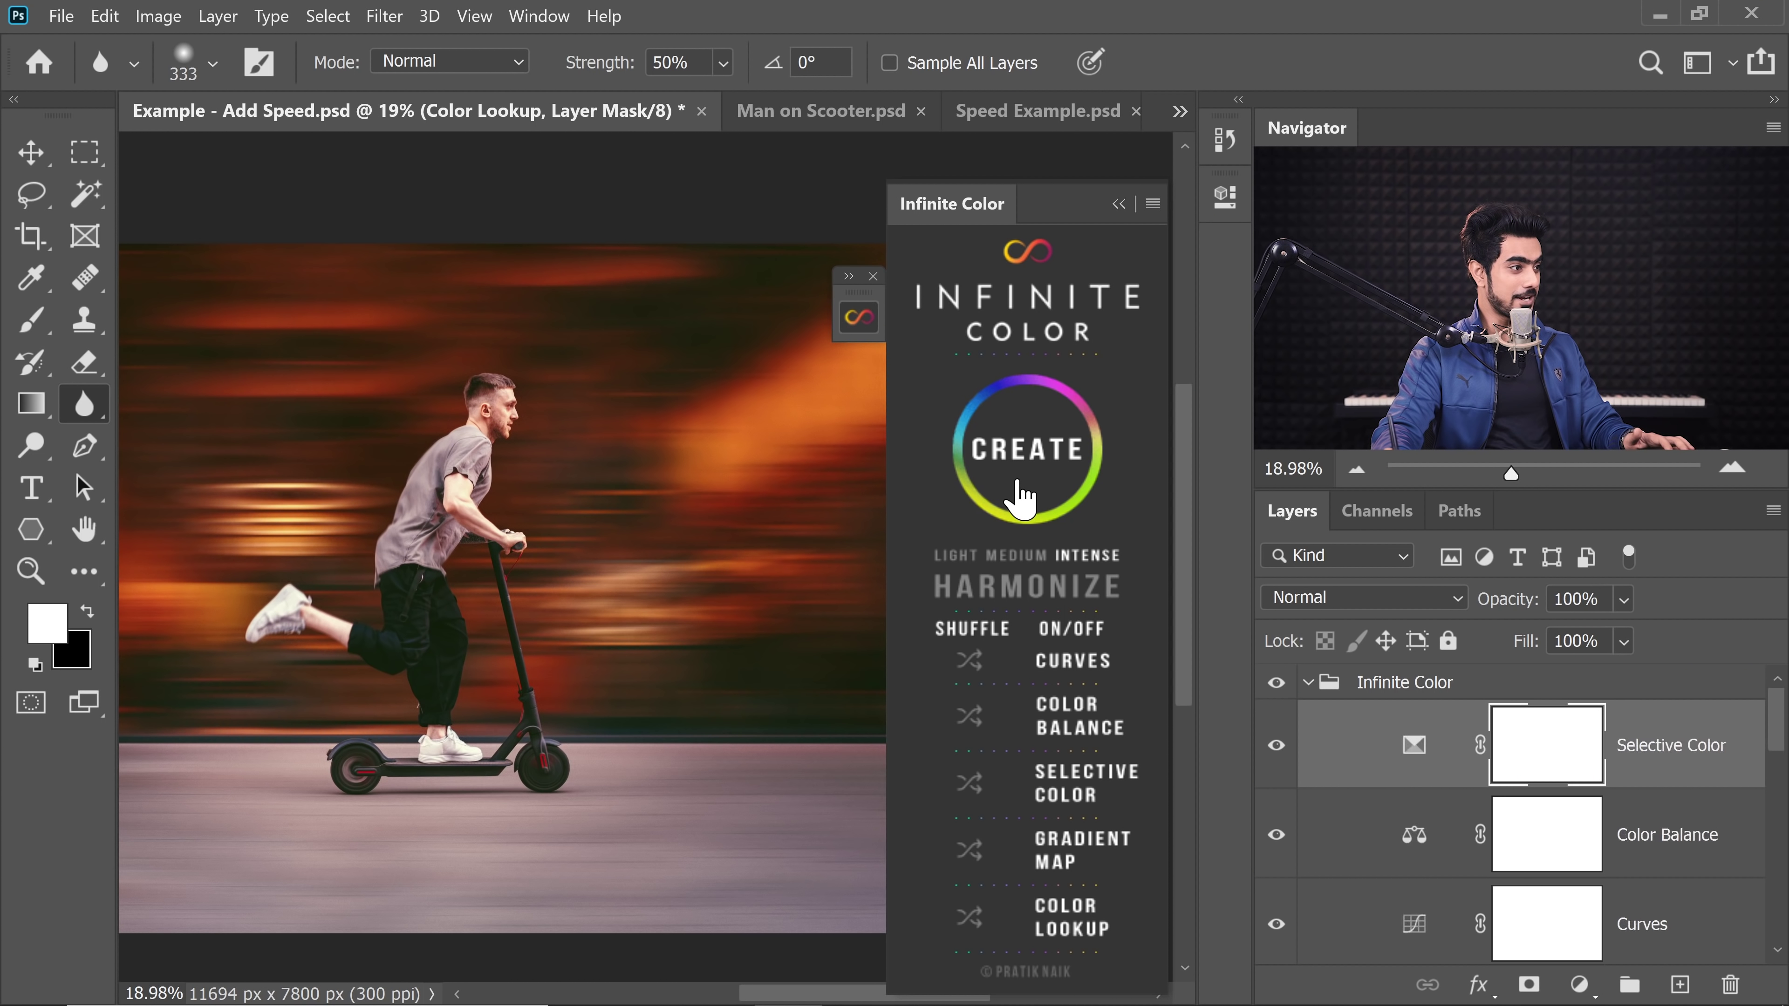
{"action": "left_click", "coordinate": [1028, 485]}
{"action": "left_click", "coordinate": [1028, 485]}
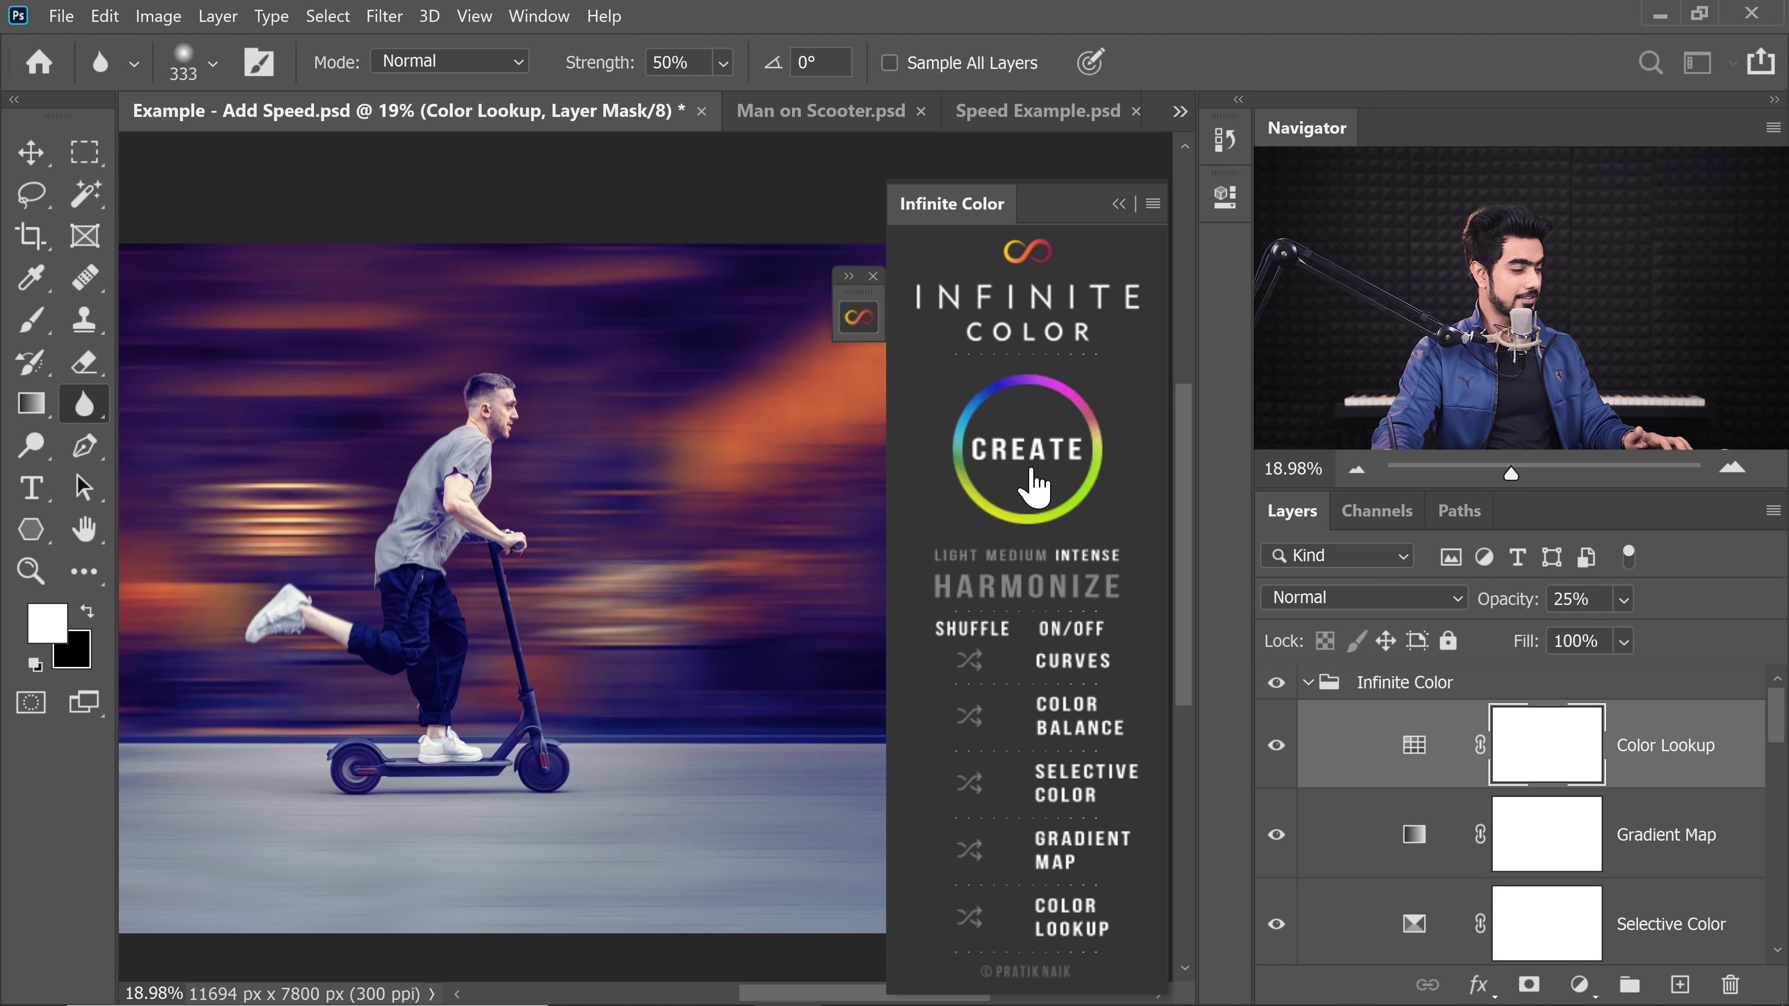
{"action": "left_click", "coordinate": [1034, 487]}
{"action": "left_click", "coordinate": [1119, 203]}
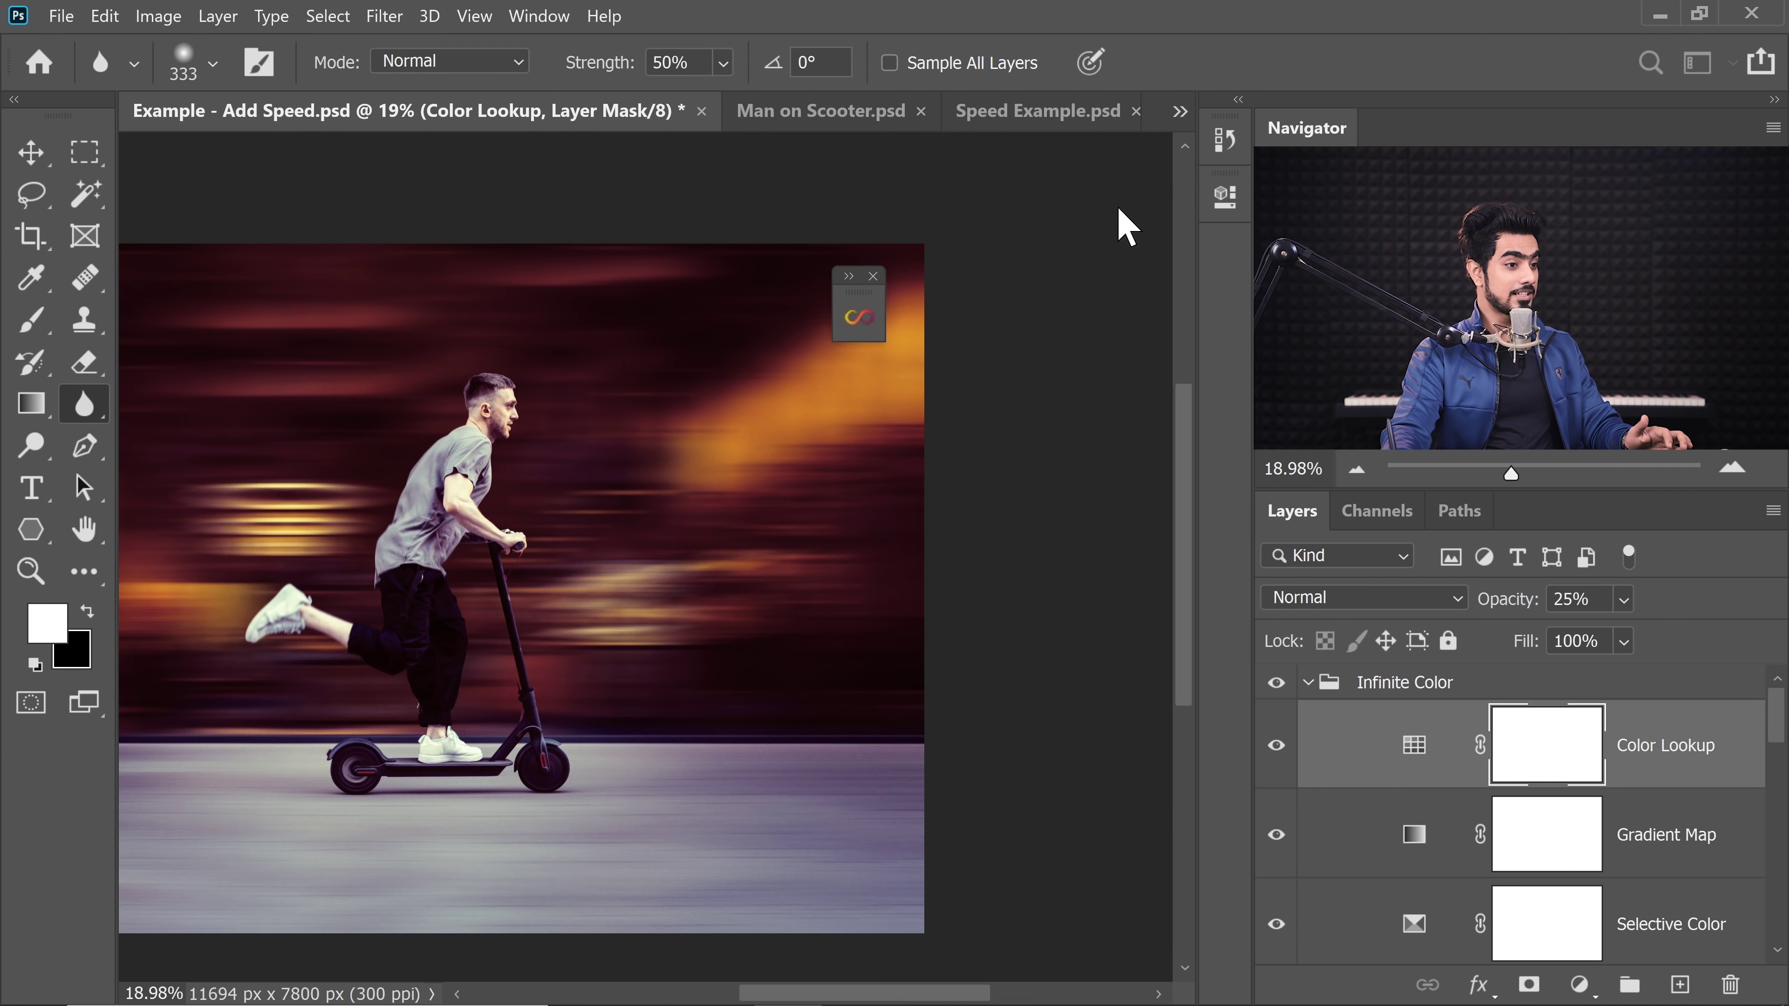
- Collapse the Infinite Color group, lower its opacity to 20% and rename it 1
{"action": "left_click", "coordinate": [1311, 694]}
{"action": "left_click", "coordinate": [1308, 684]}
{"action": "left_click_drag", "start_coordinate": [1507, 601], "coordinate": [1277, 610]}
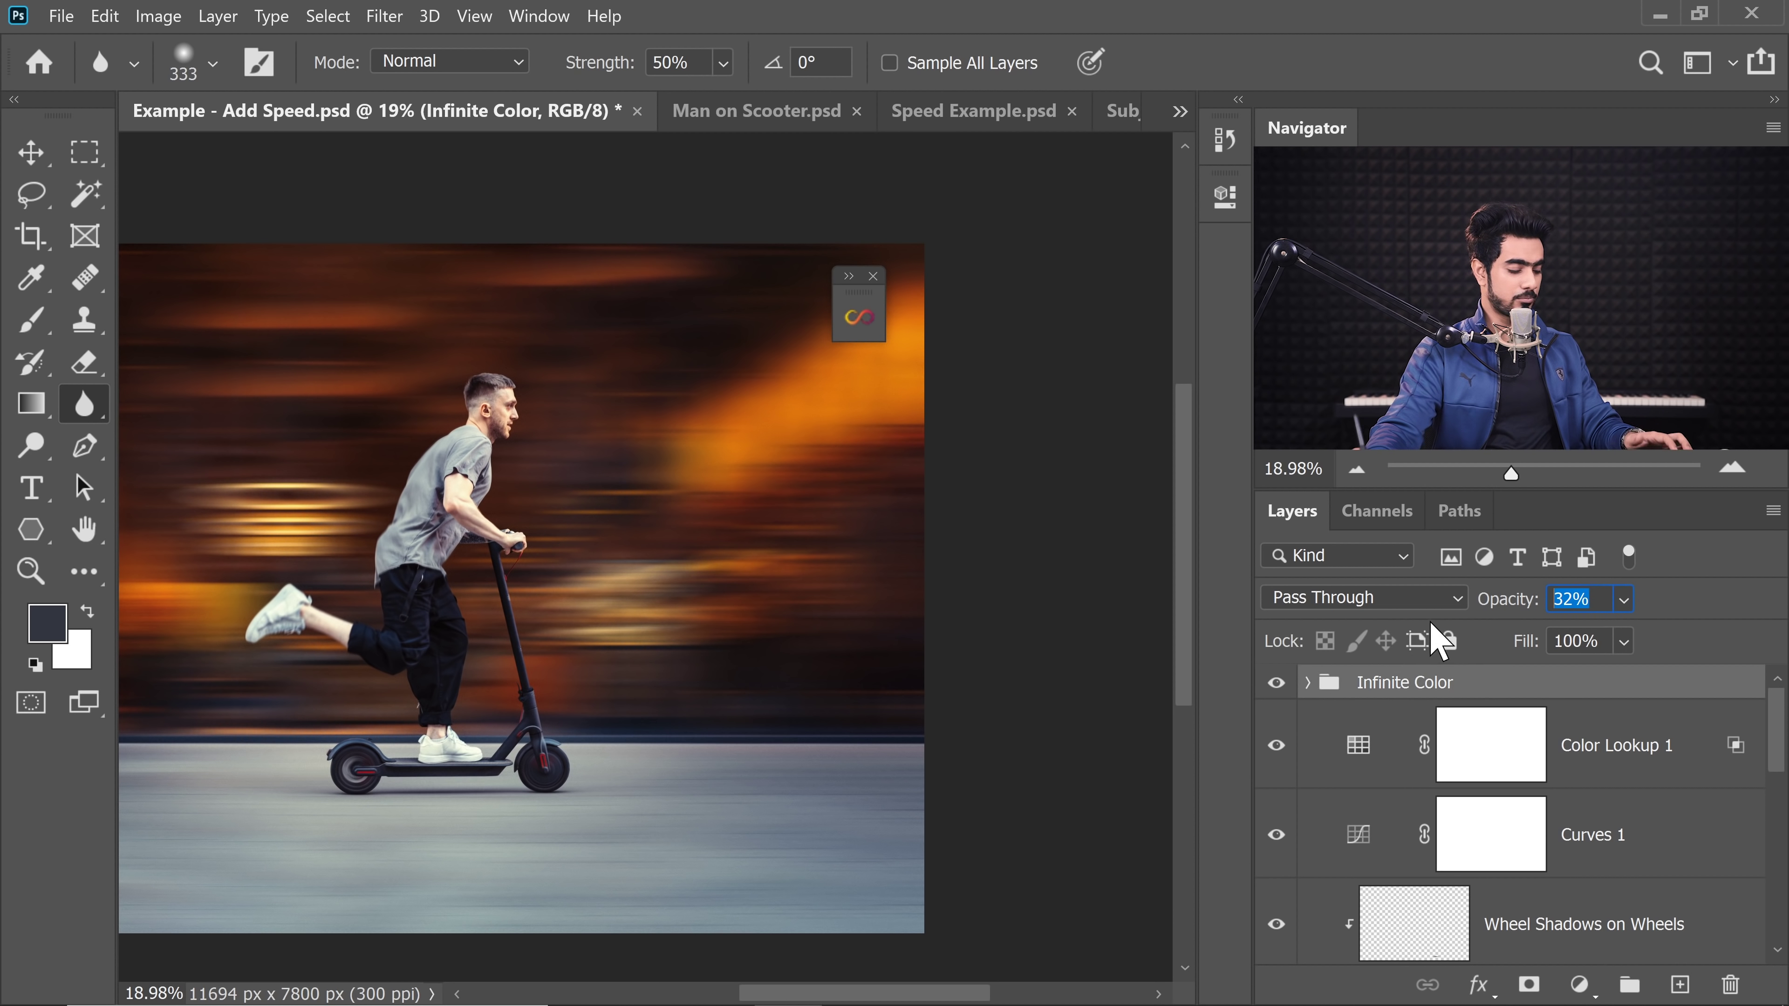
{"action": "type", "text": "2"}
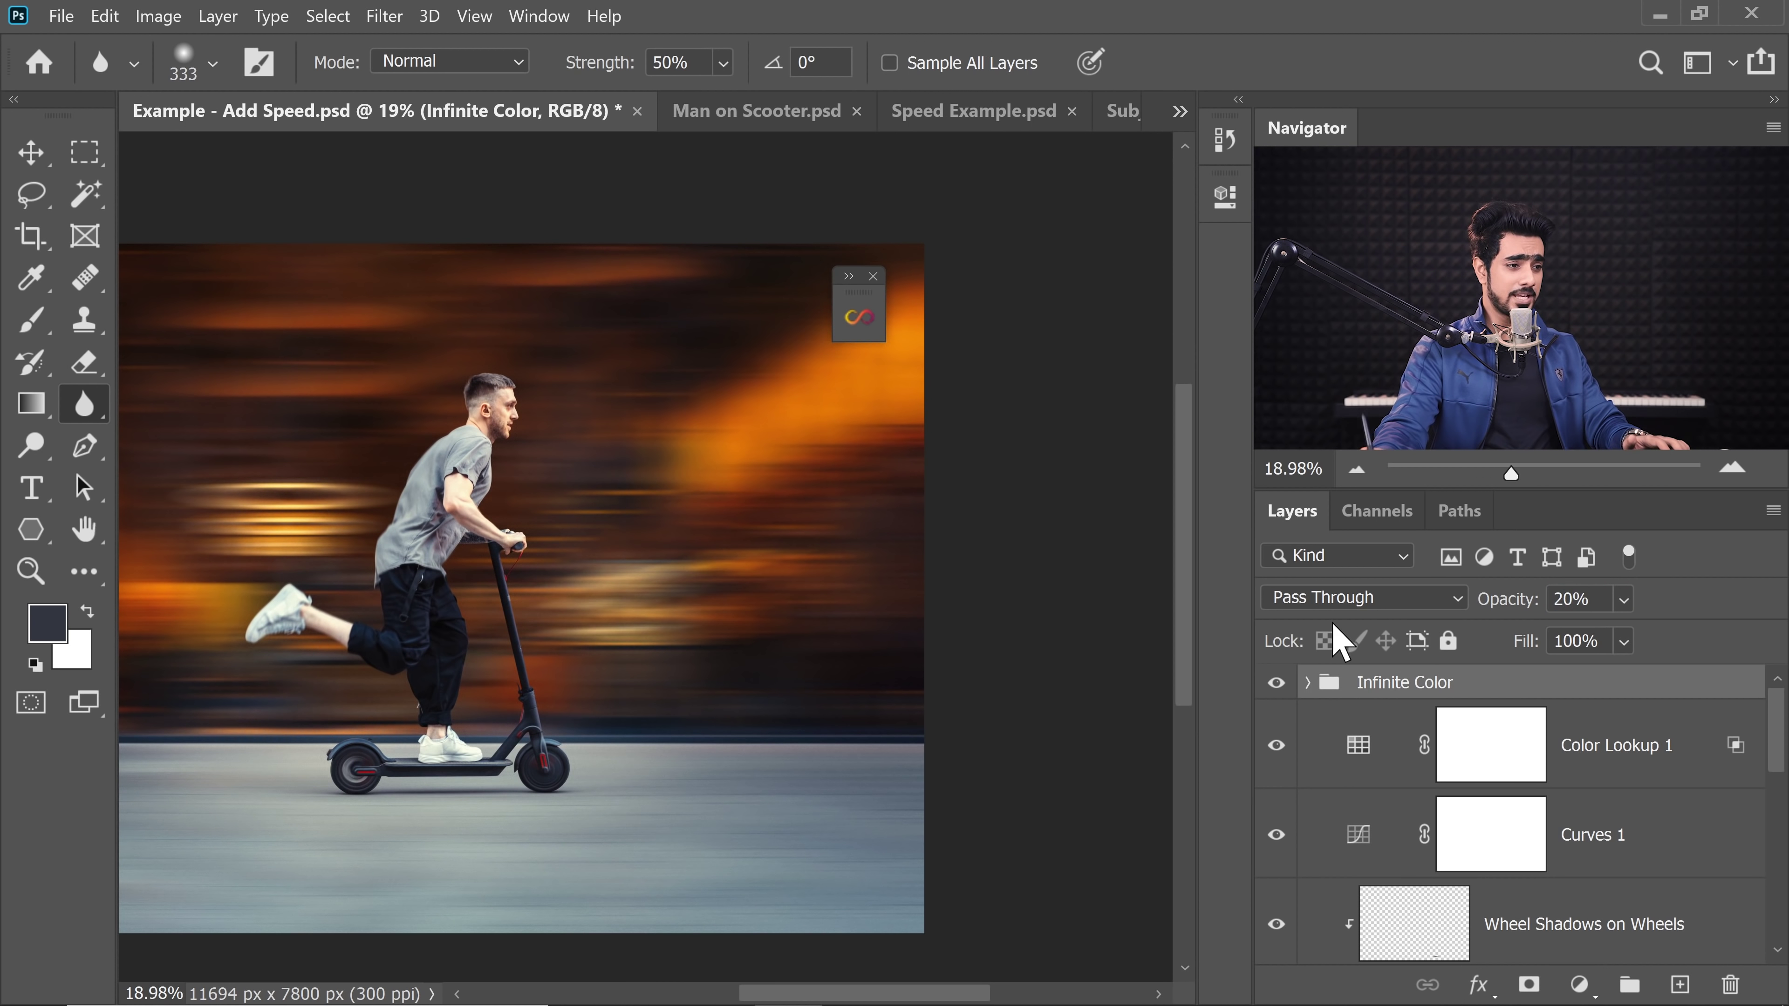
{"action": "double_click", "coordinate": [1405, 682]}
{"action": "type", "text": "1"}
{"action": "key", "text": "Return"}
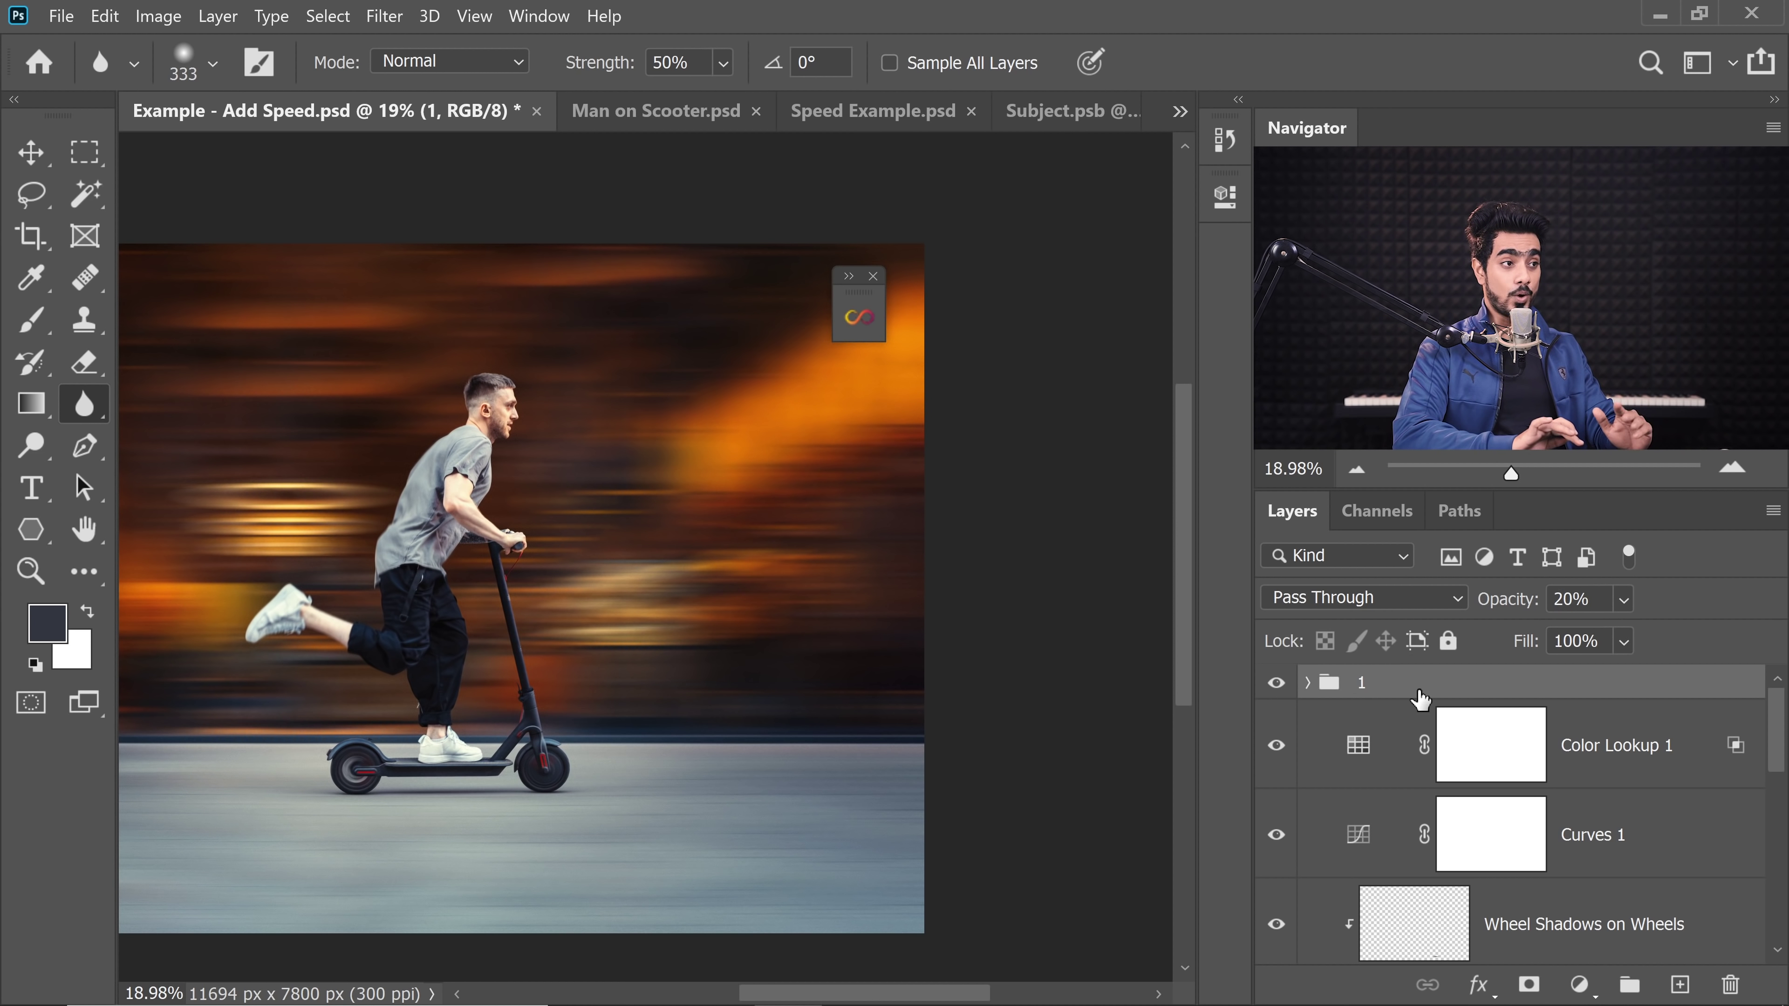
- Create a second Infinite Color grade above group 1 and regenerate it at Medium strength until the shadows turn warm reddish-brown
{"action": "left_click", "coordinate": [860, 318]}
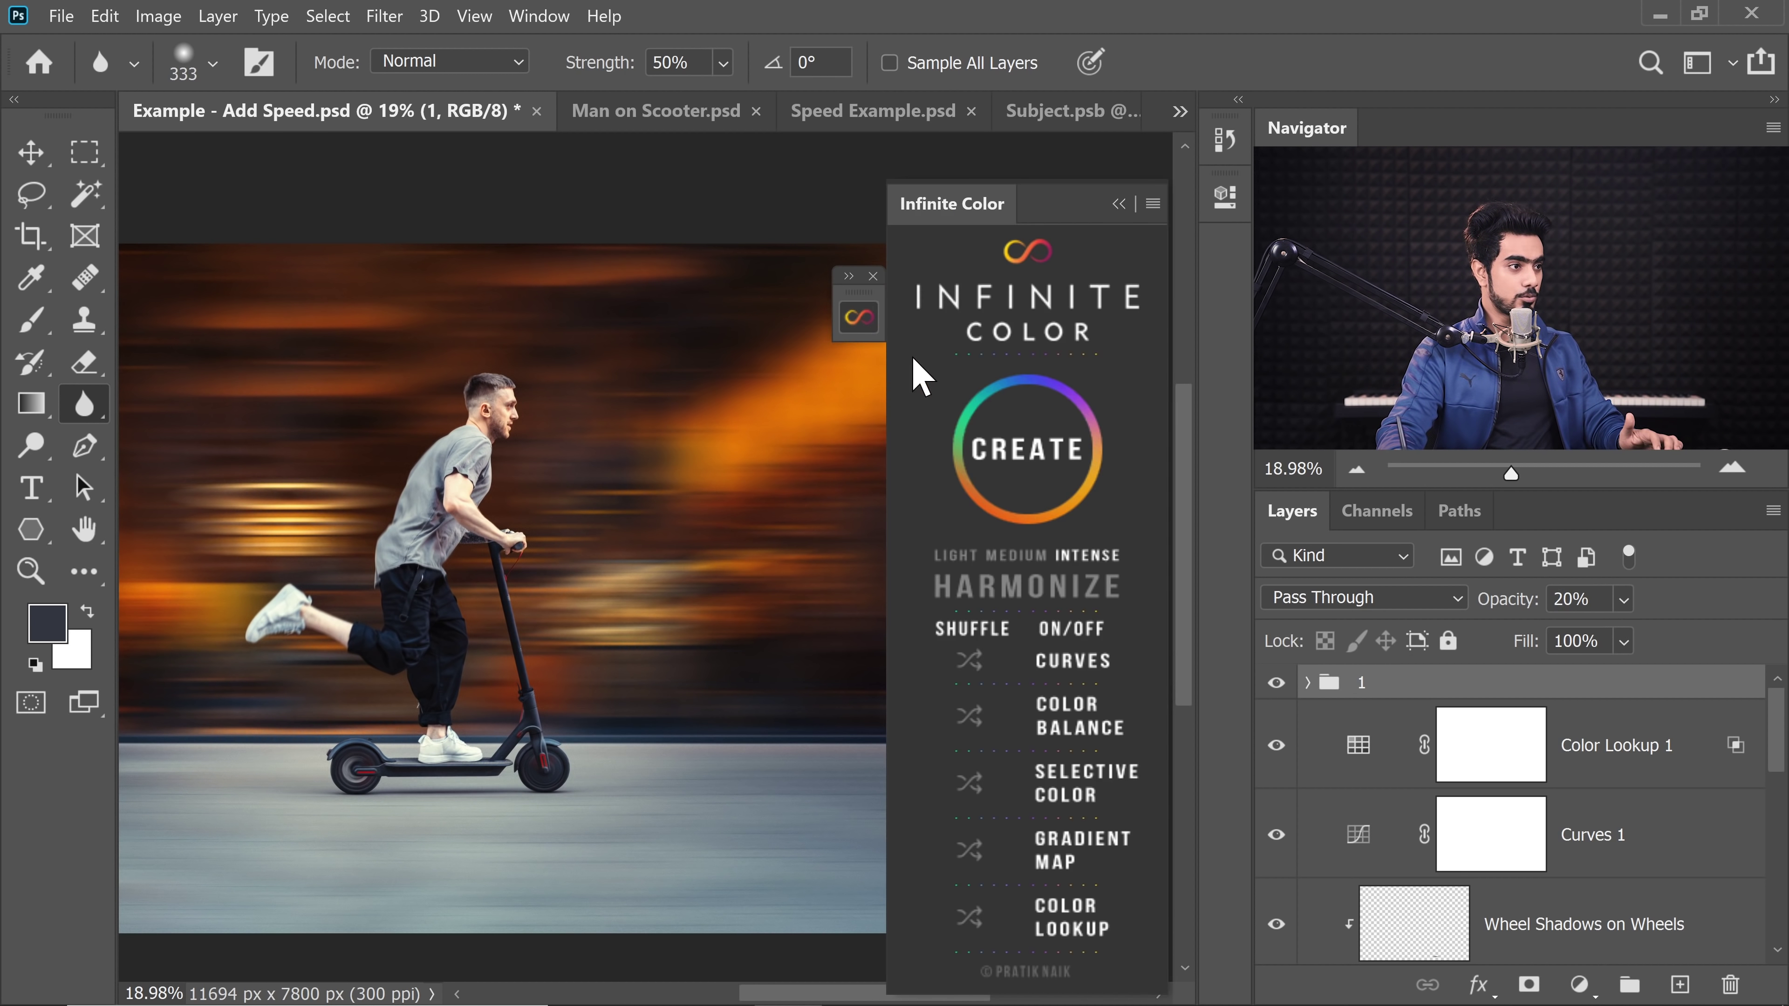
{"action": "left_click", "coordinate": [1028, 465]}
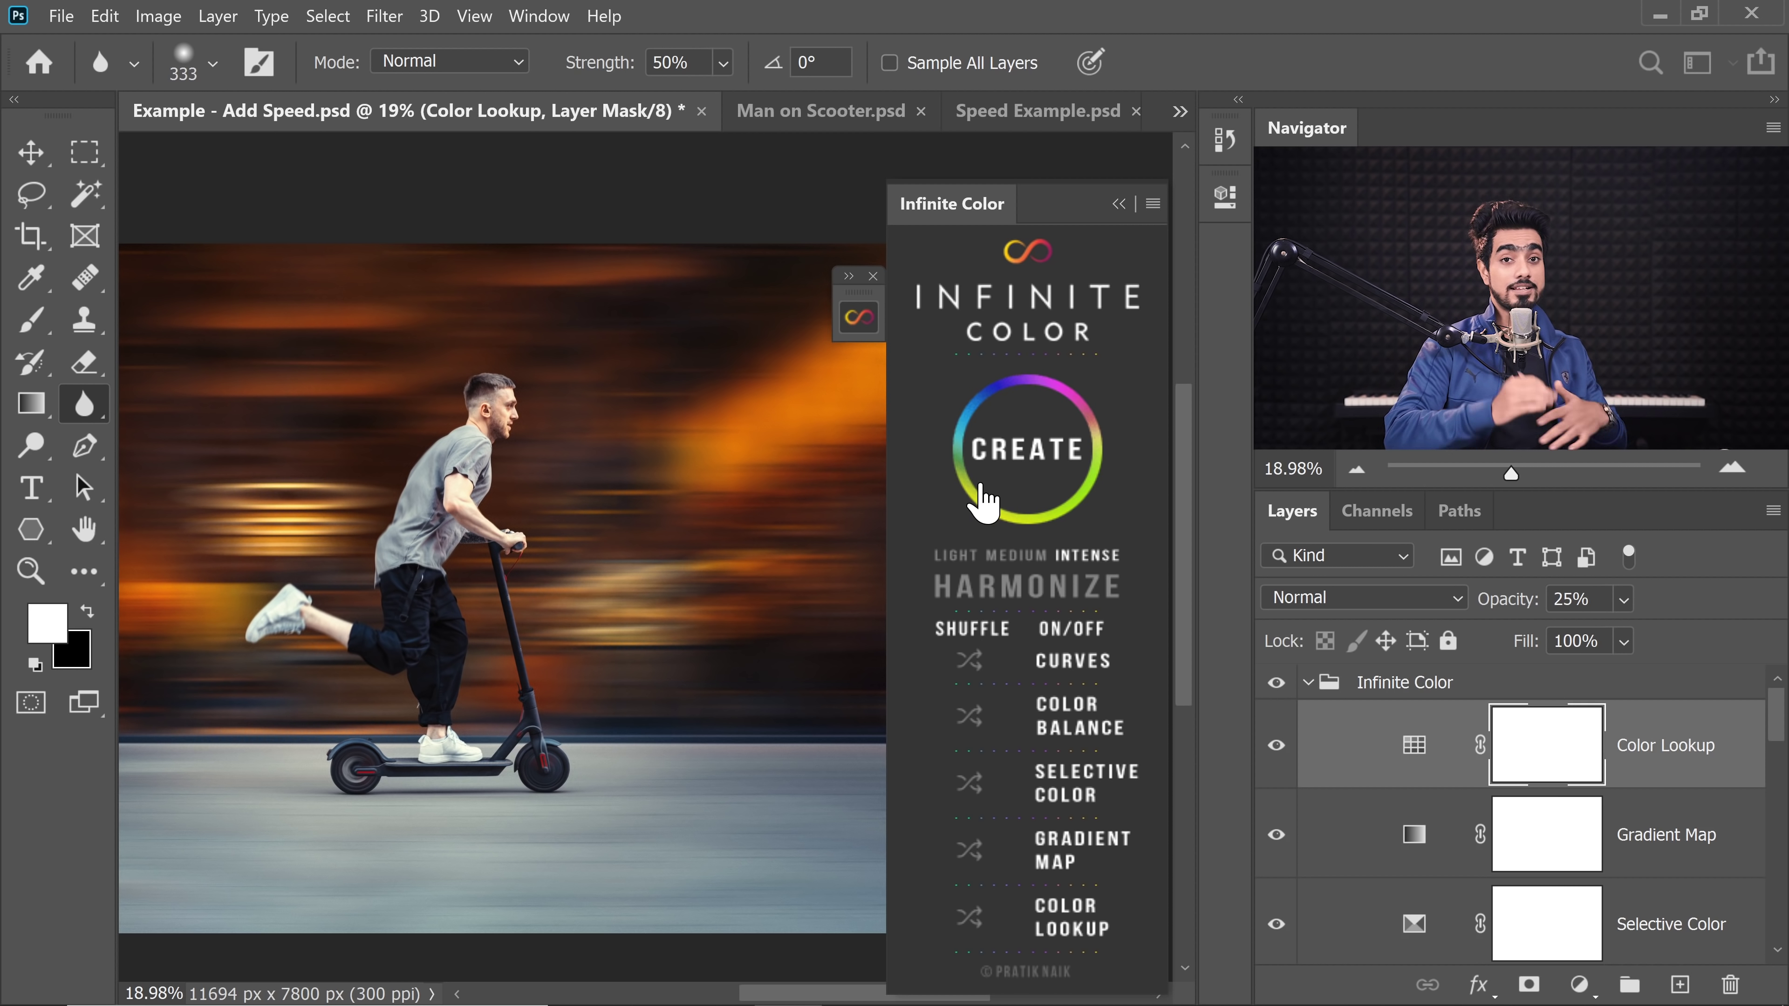
{"action": "left_click", "coordinate": [1016, 557]}
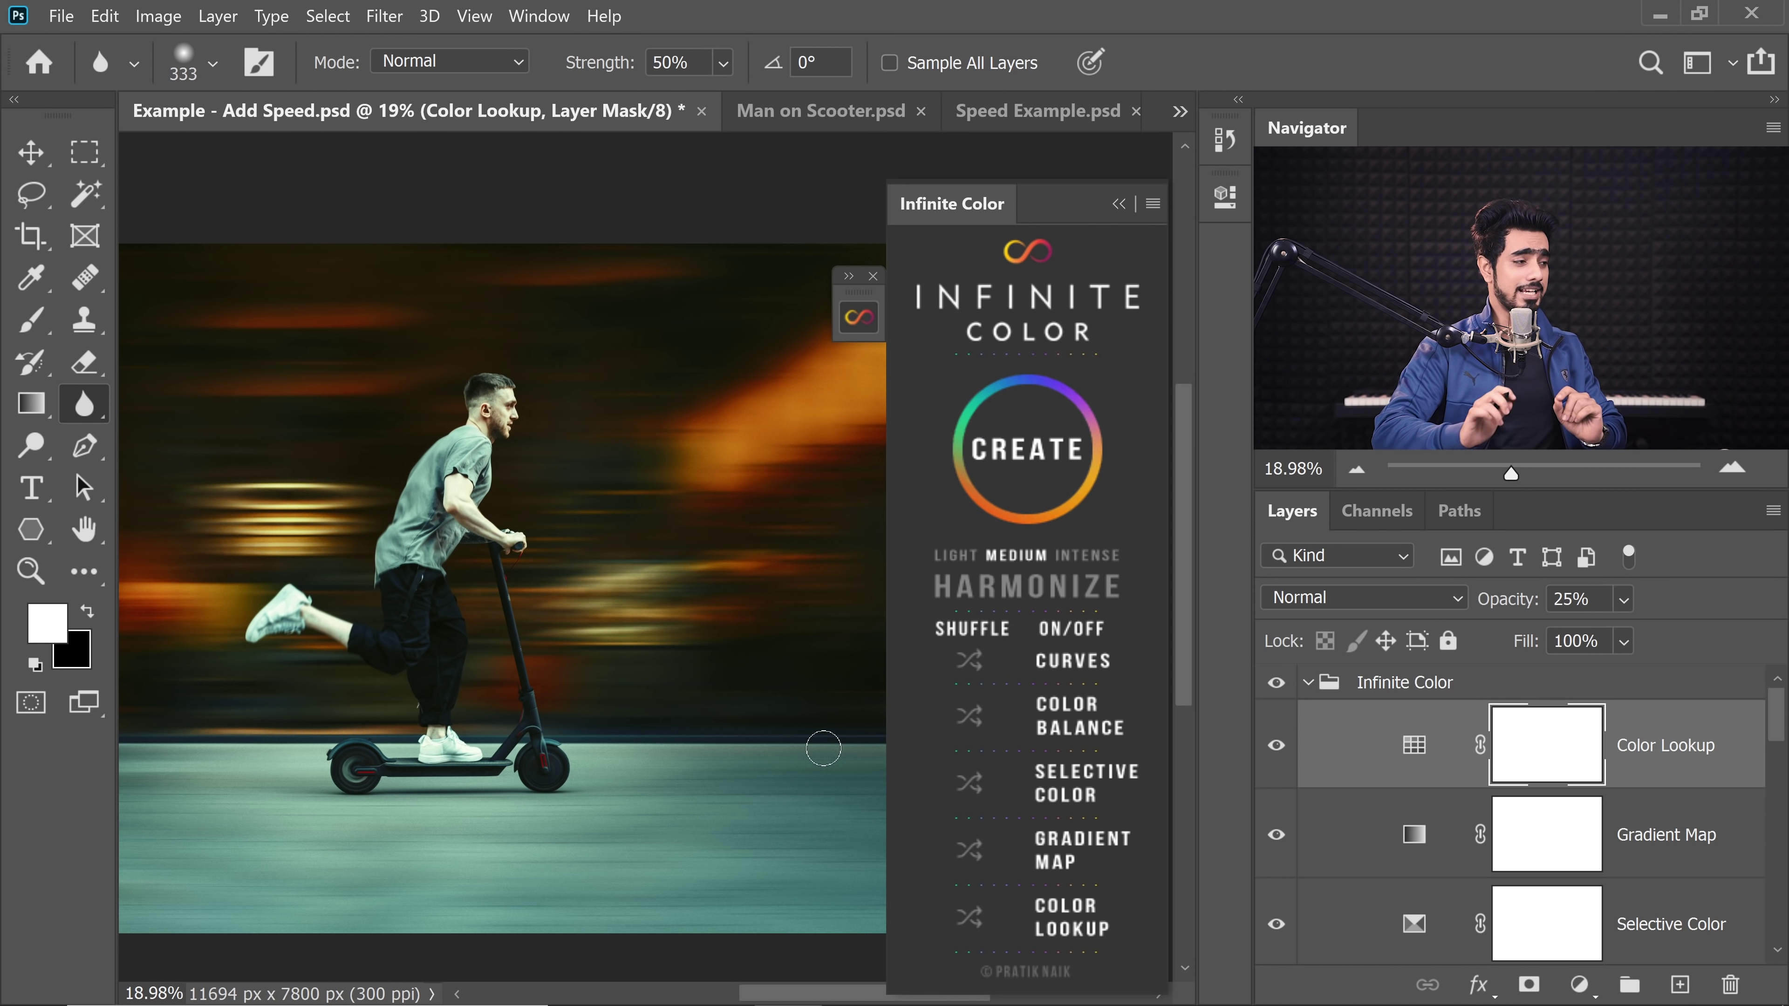
{"action": "left_click", "coordinate": [1030, 455]}
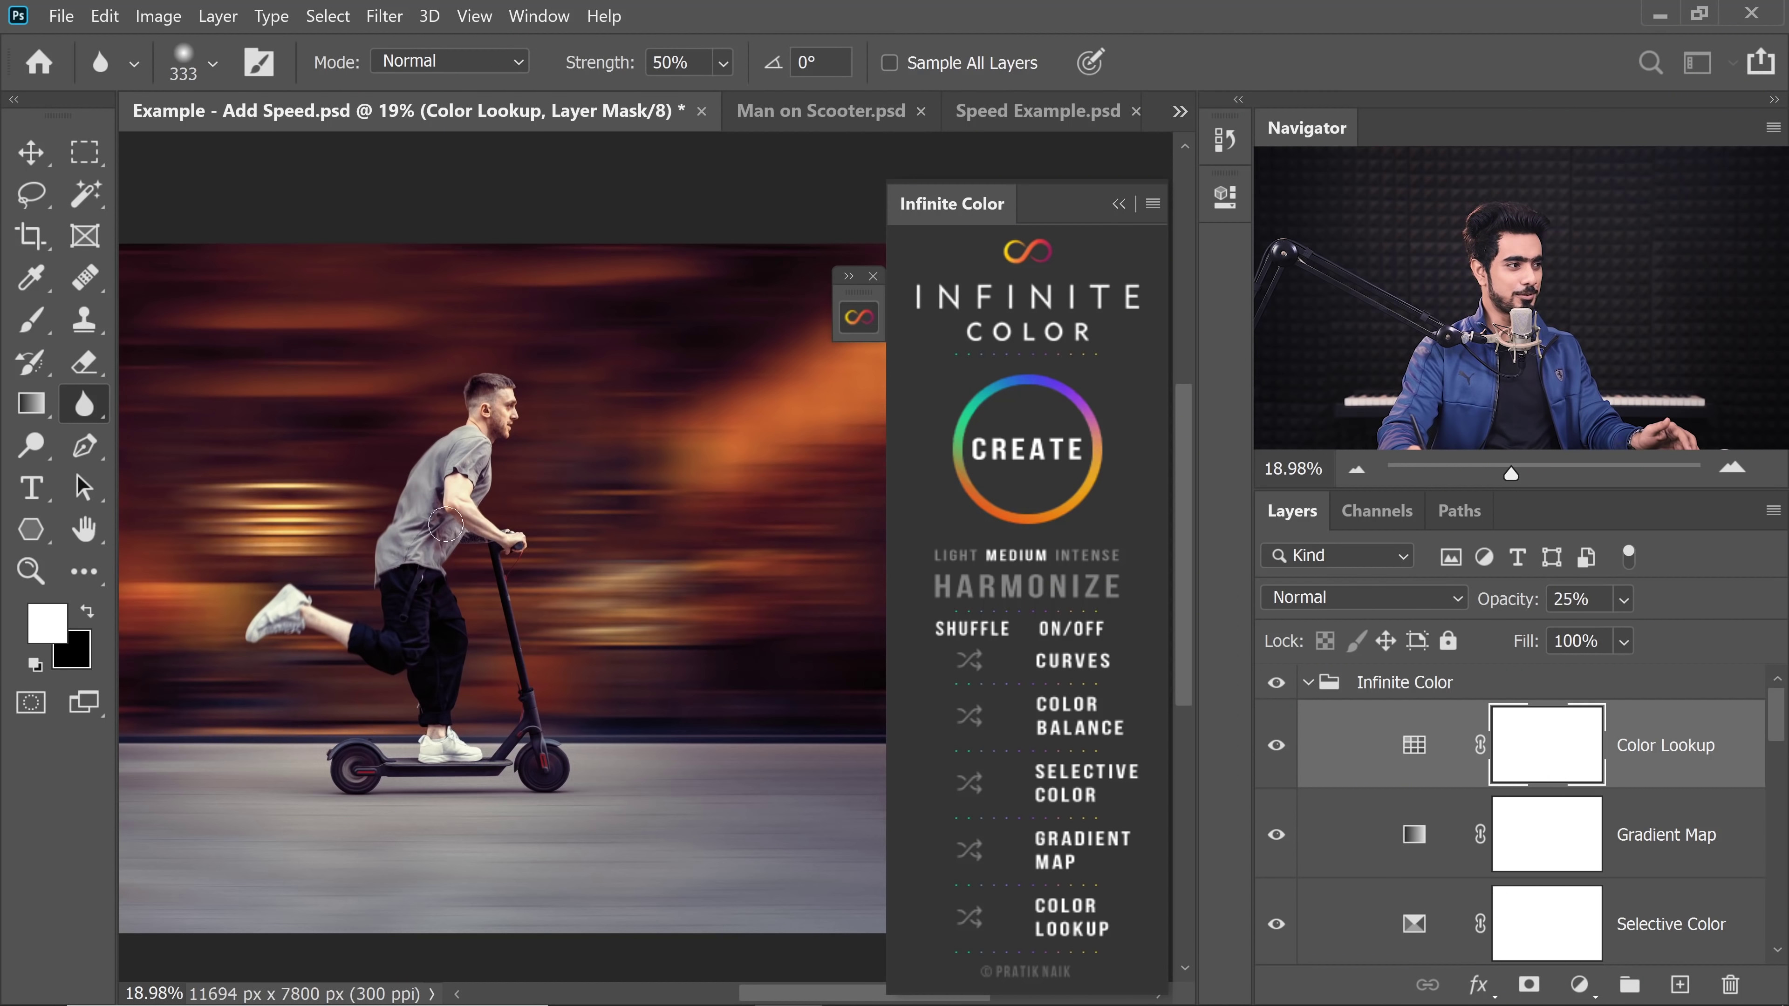
{"action": "left_click", "coordinate": [1119, 203]}
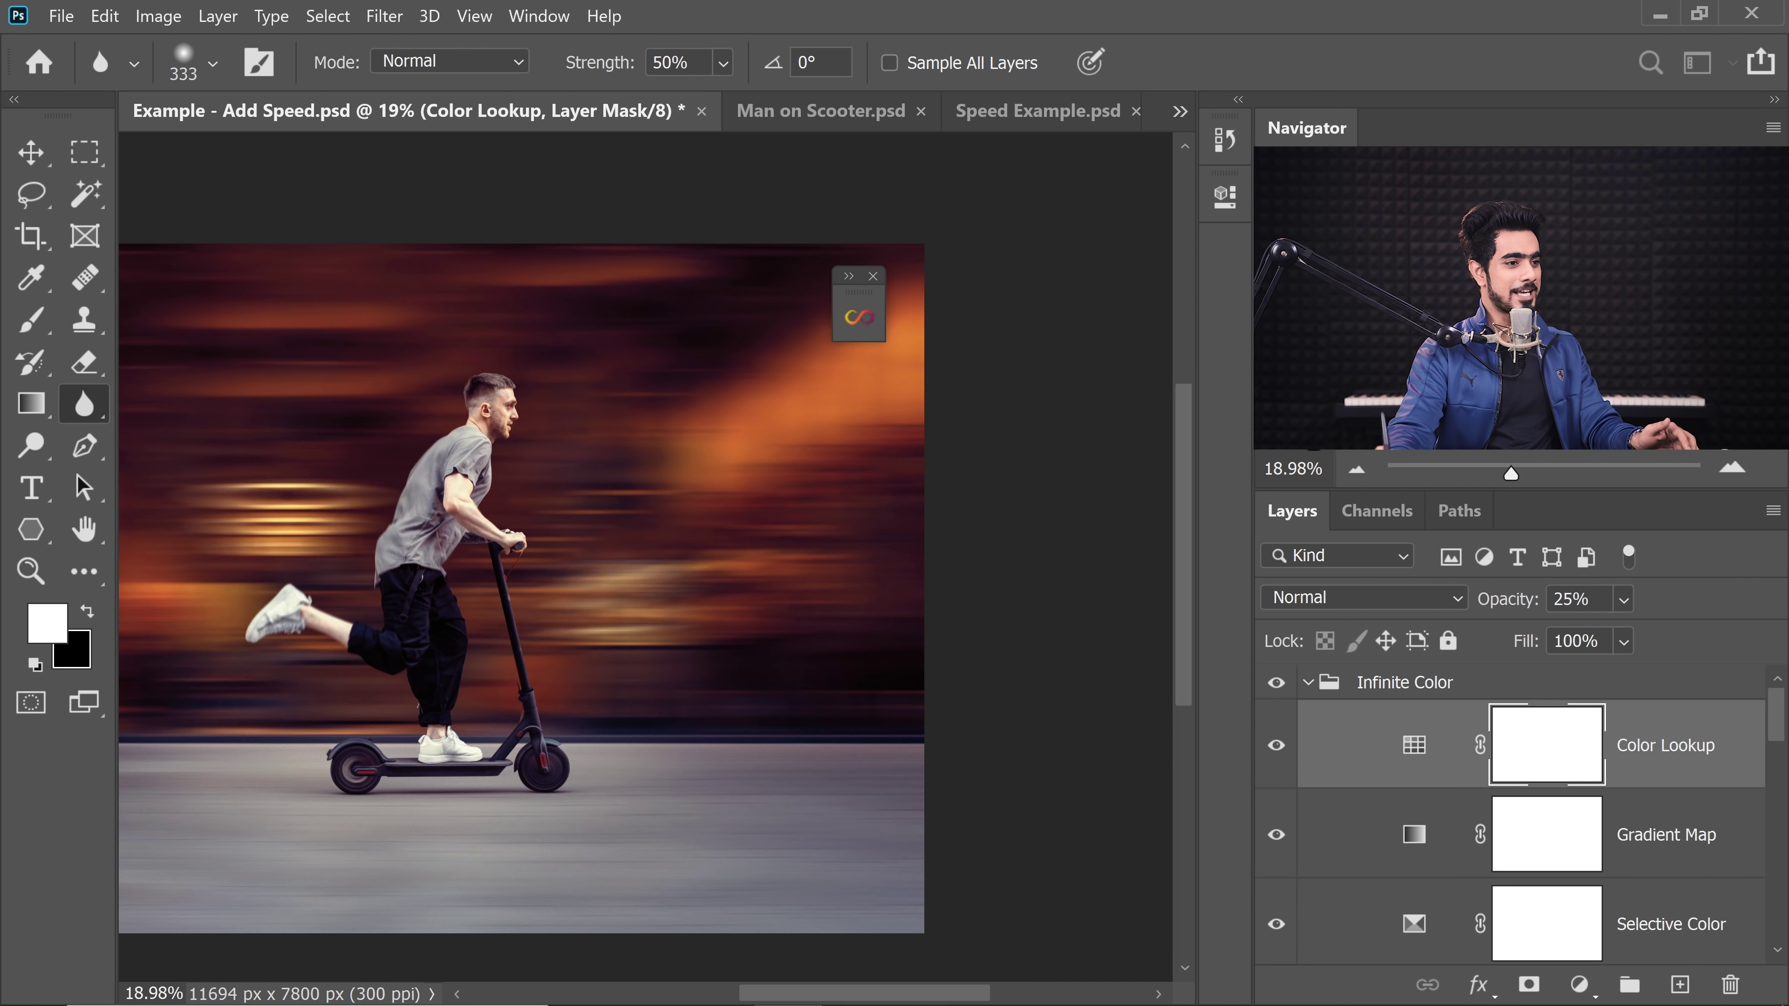
- Collapse the new Infinite Color group, set its opacity to 35% and rename it 2
{"action": "left_click", "coordinate": [1393, 687]}
{"action": "left_click", "coordinate": [1307, 683]}
{"action": "left_click_drag", "start_coordinate": [1492, 598], "coordinate": [1376, 605]}
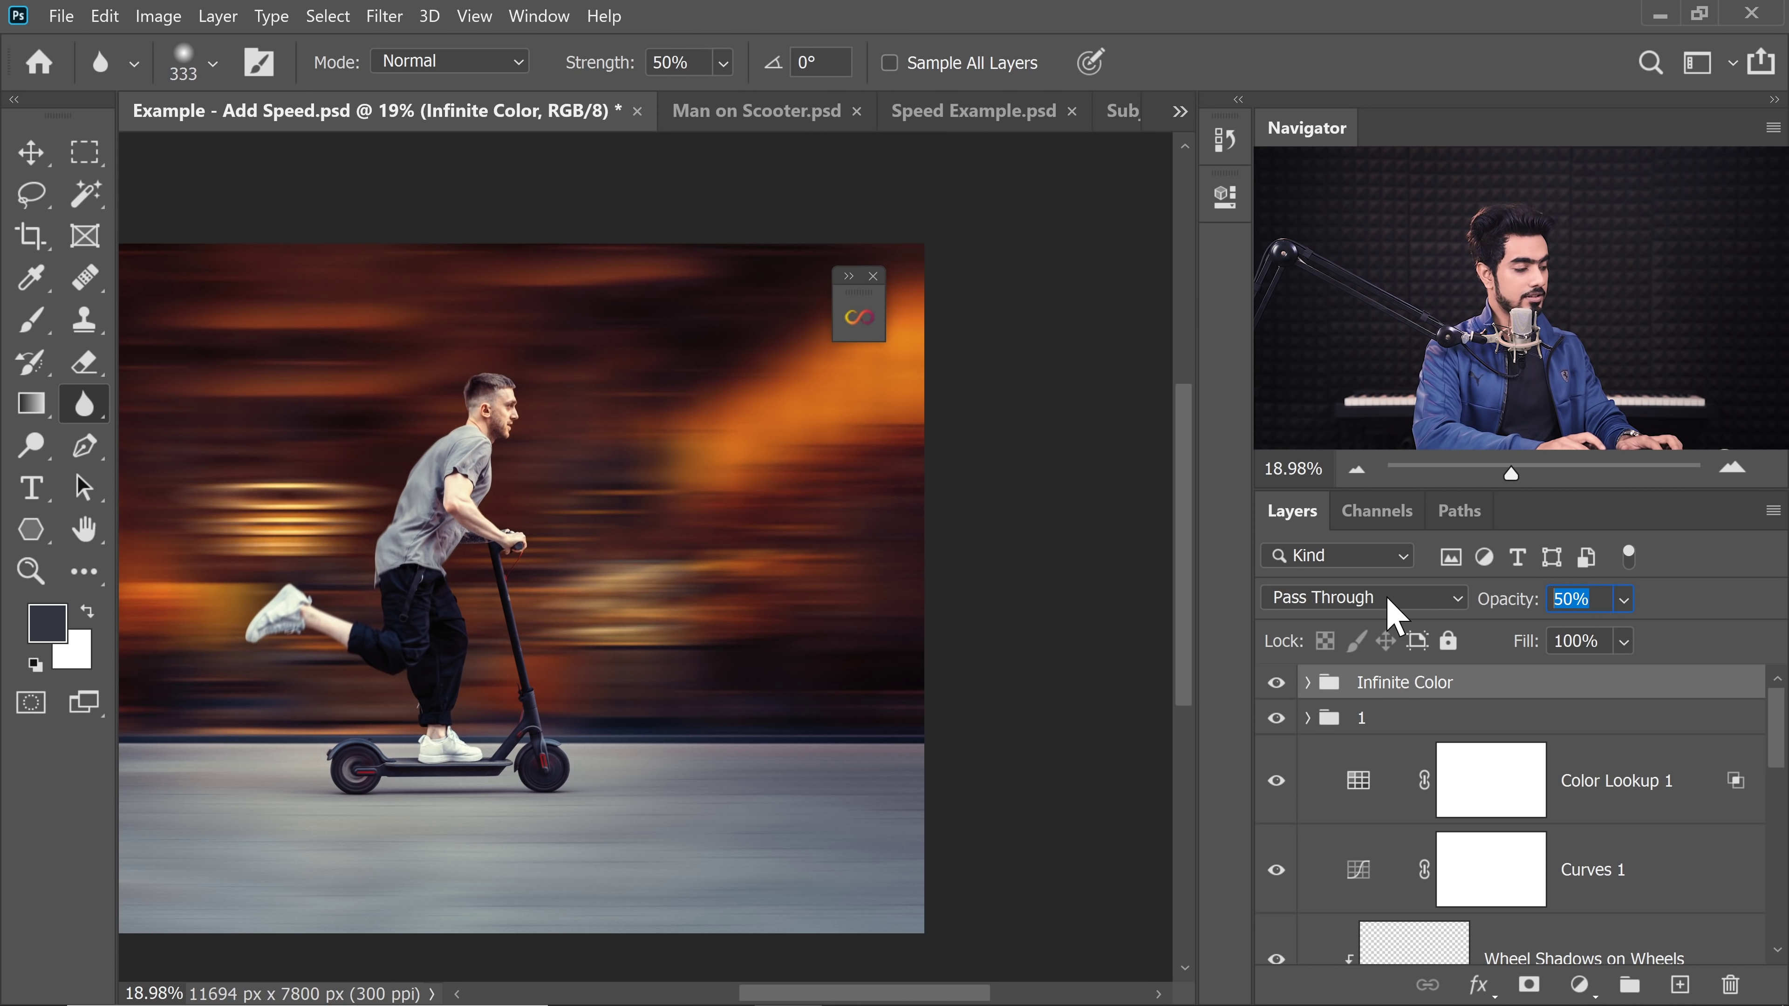
{"action": "type", "text": "3"}
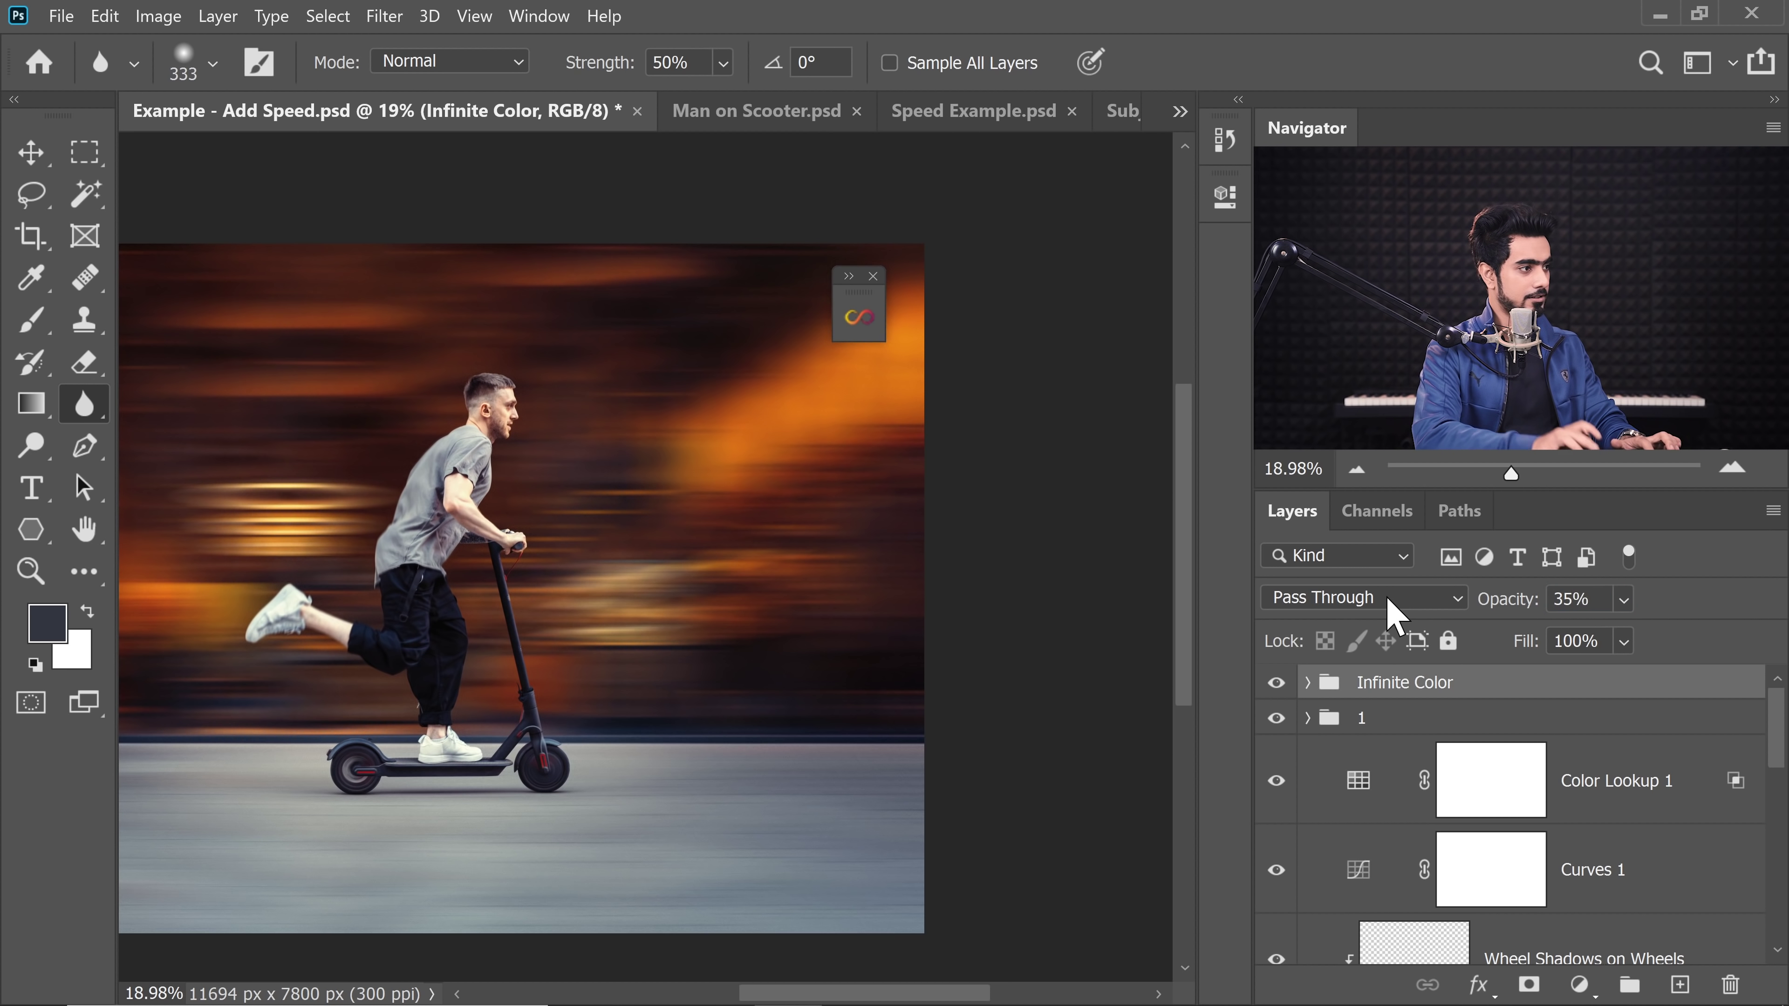
{"action": "double_click", "coordinate": [1398, 683]}
{"action": "type", "text": "2"}
{"action": "key", "text": "Return"}
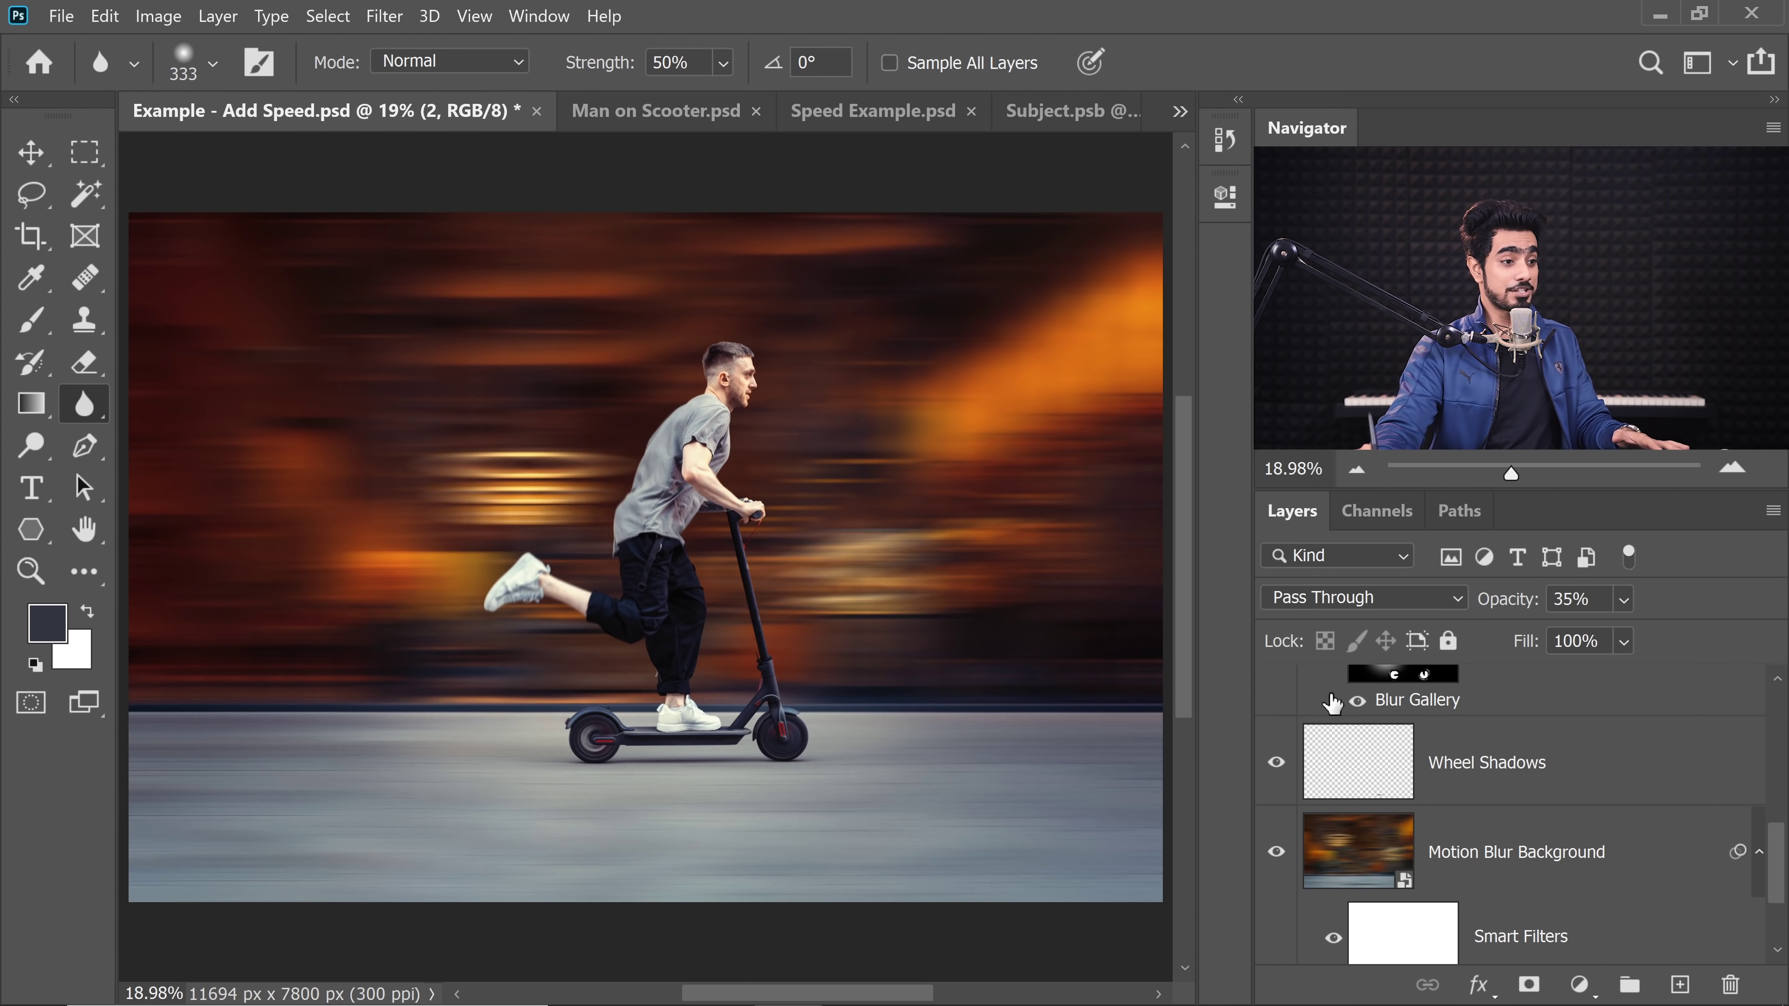
- Add a new empty layer directly above the Wheel Shadows on Wheels layer
{"action": "left_click", "coordinate": [1549, 793]}
{"action": "left_click_drag", "start_coordinate": [1782, 888], "coordinate": [1746, 787]}
{"action": "left_click", "coordinate": [1630, 842]}
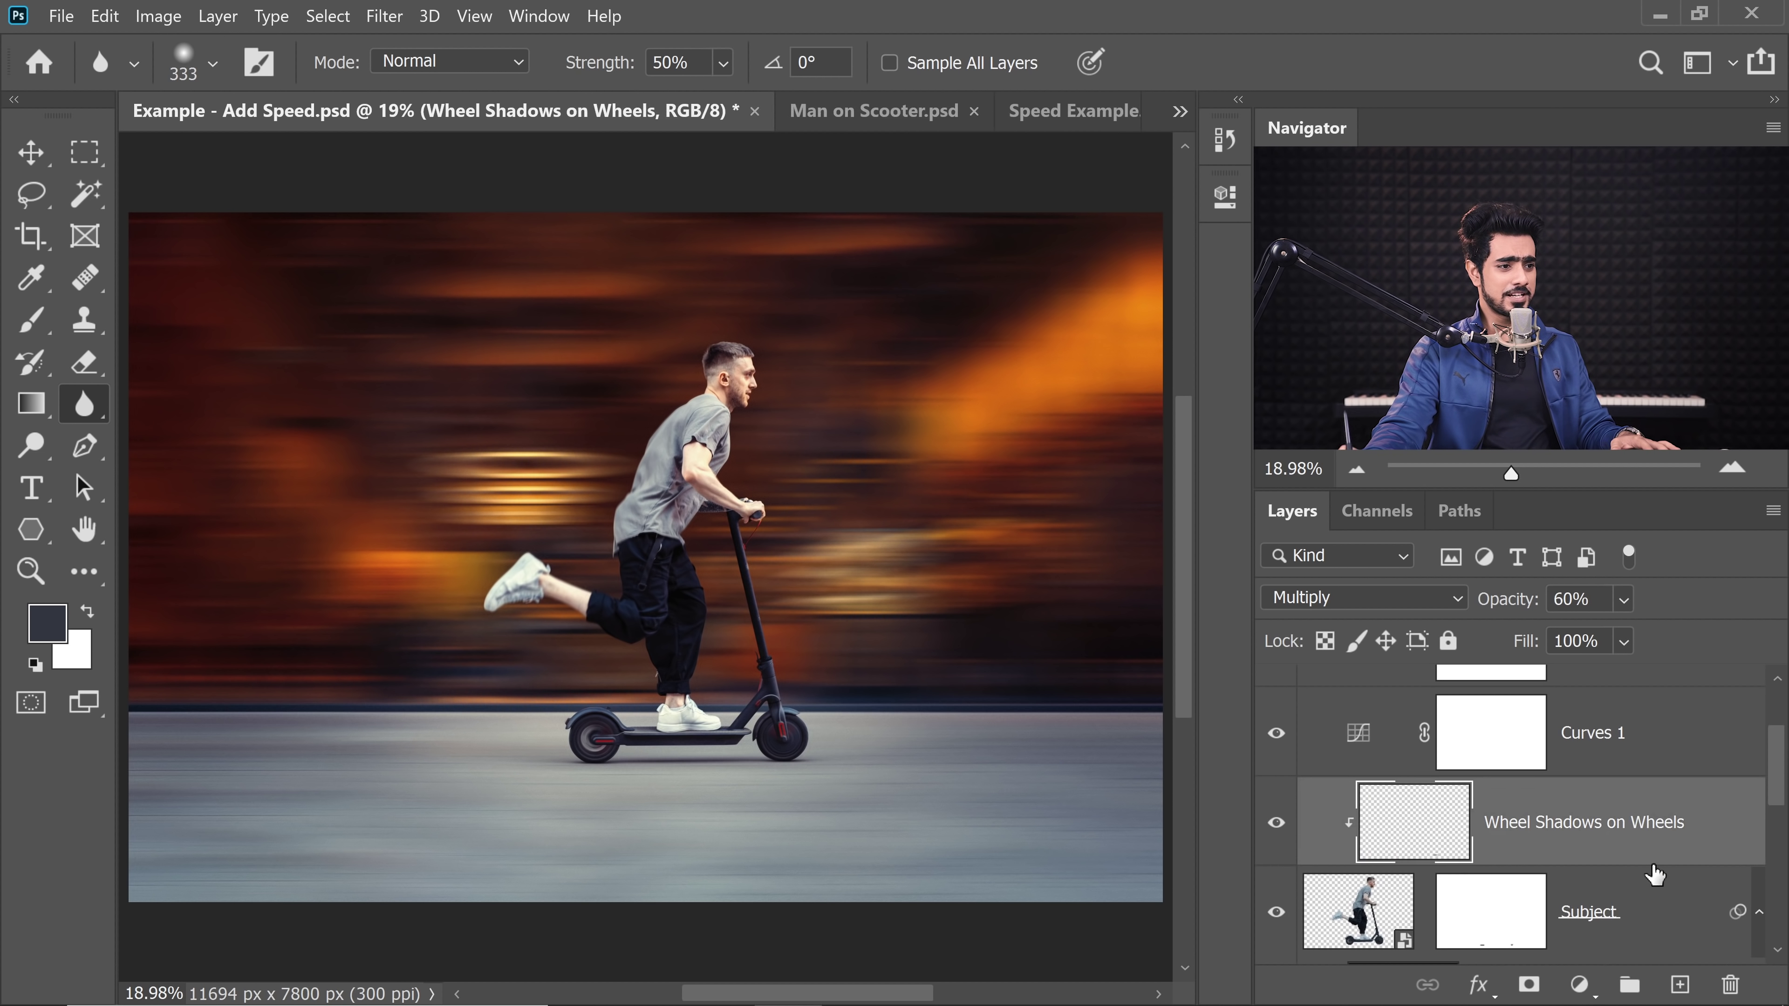
{"action": "left_click", "coordinate": [1682, 987]}
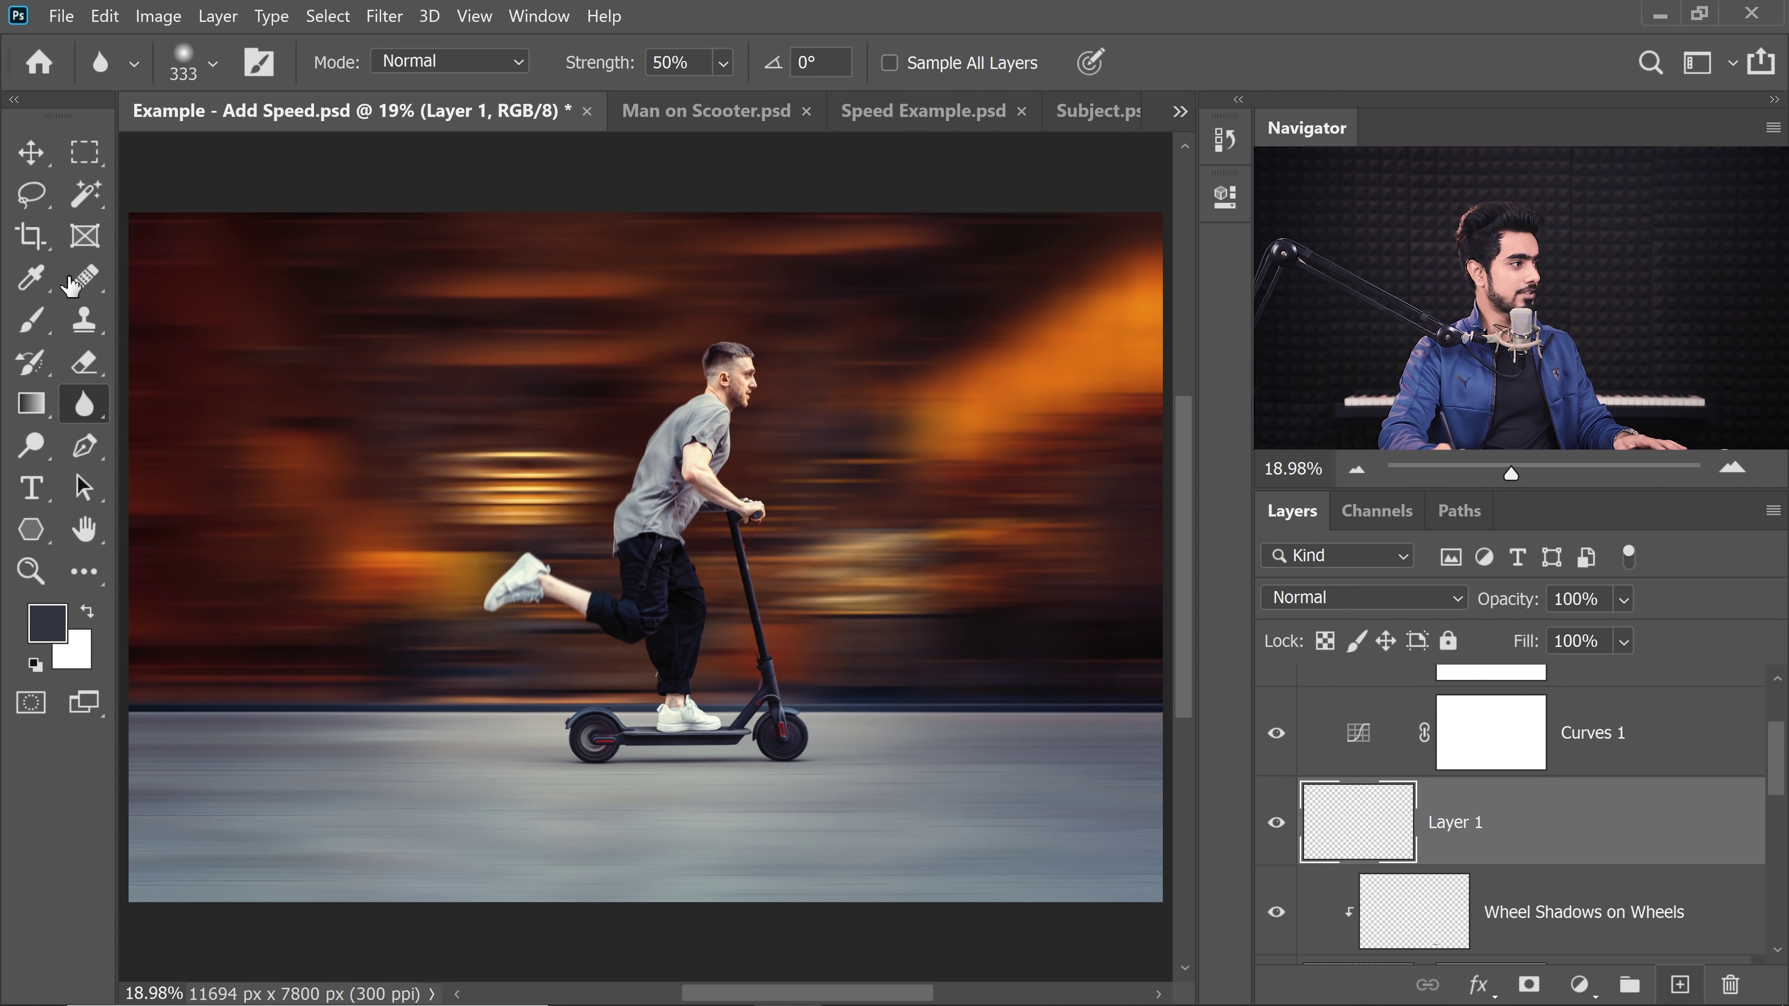
- Set up the Brush tool with the Hard Round Pressure Size brush and white as the foreground color
{"action": "left_click", "coordinate": [32, 321]}
{"action": "left_click", "coordinate": [212, 64]}
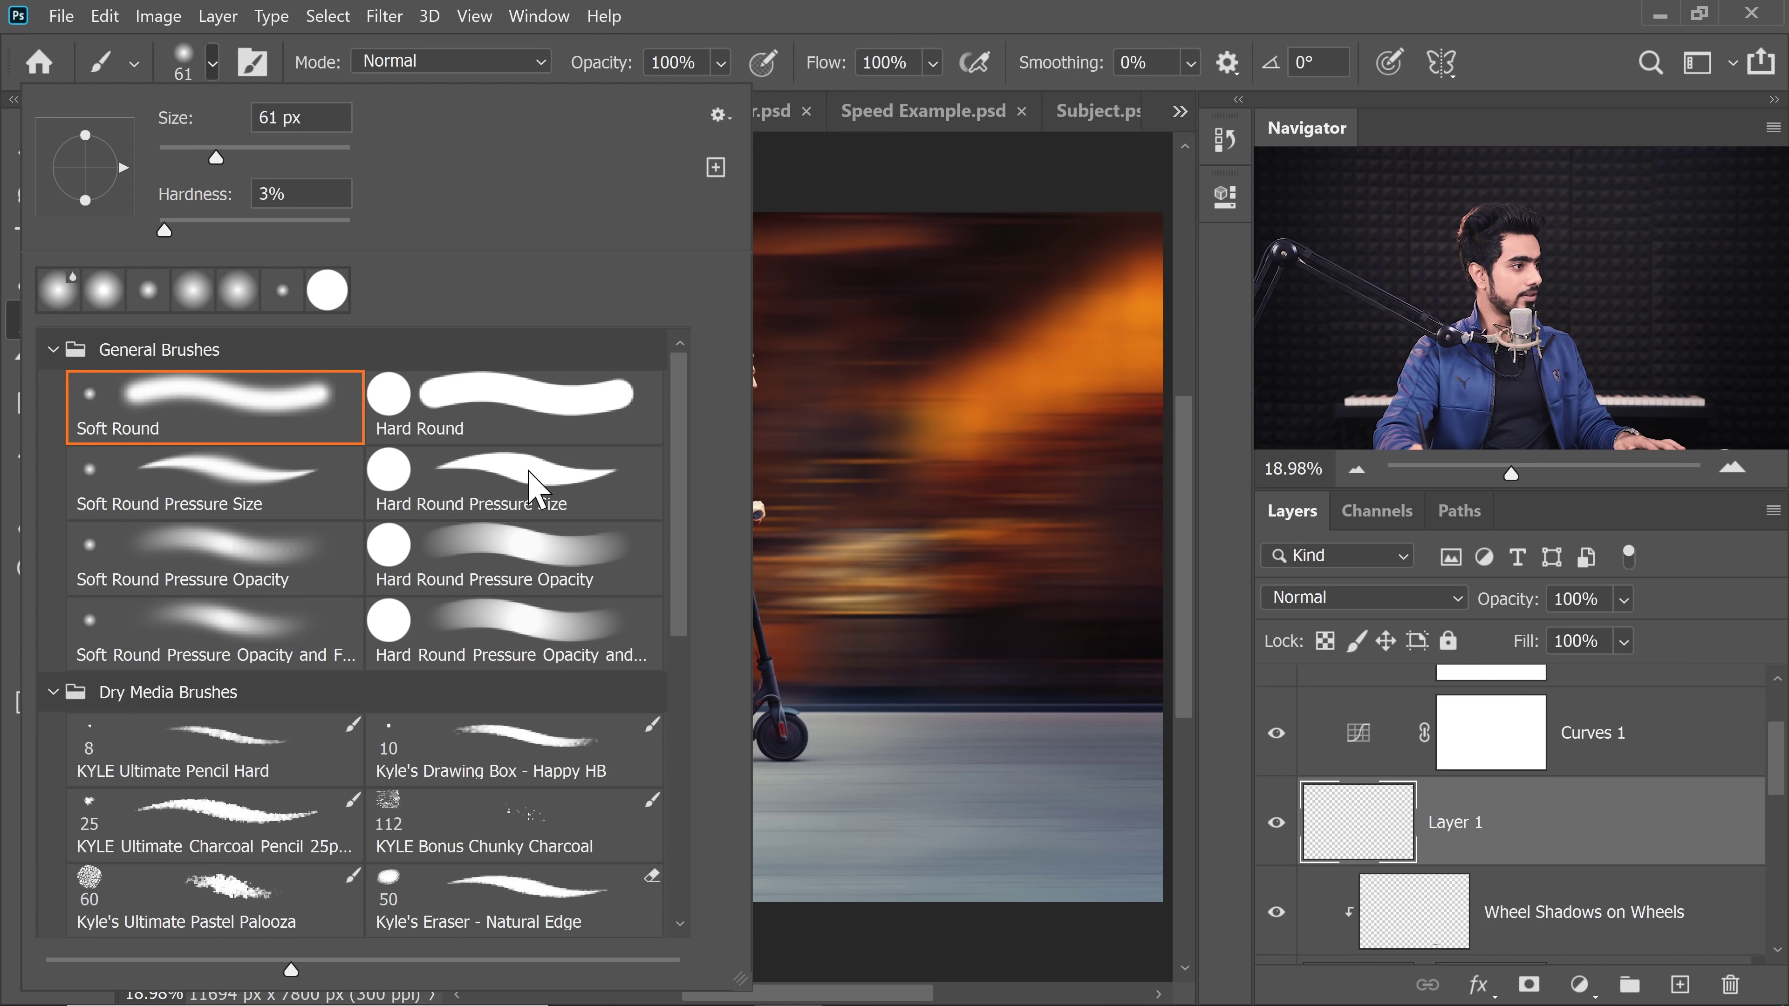
{"action": "left_click", "coordinate": [521, 483]}
{"action": "left_click", "coordinate": [688, 15]}
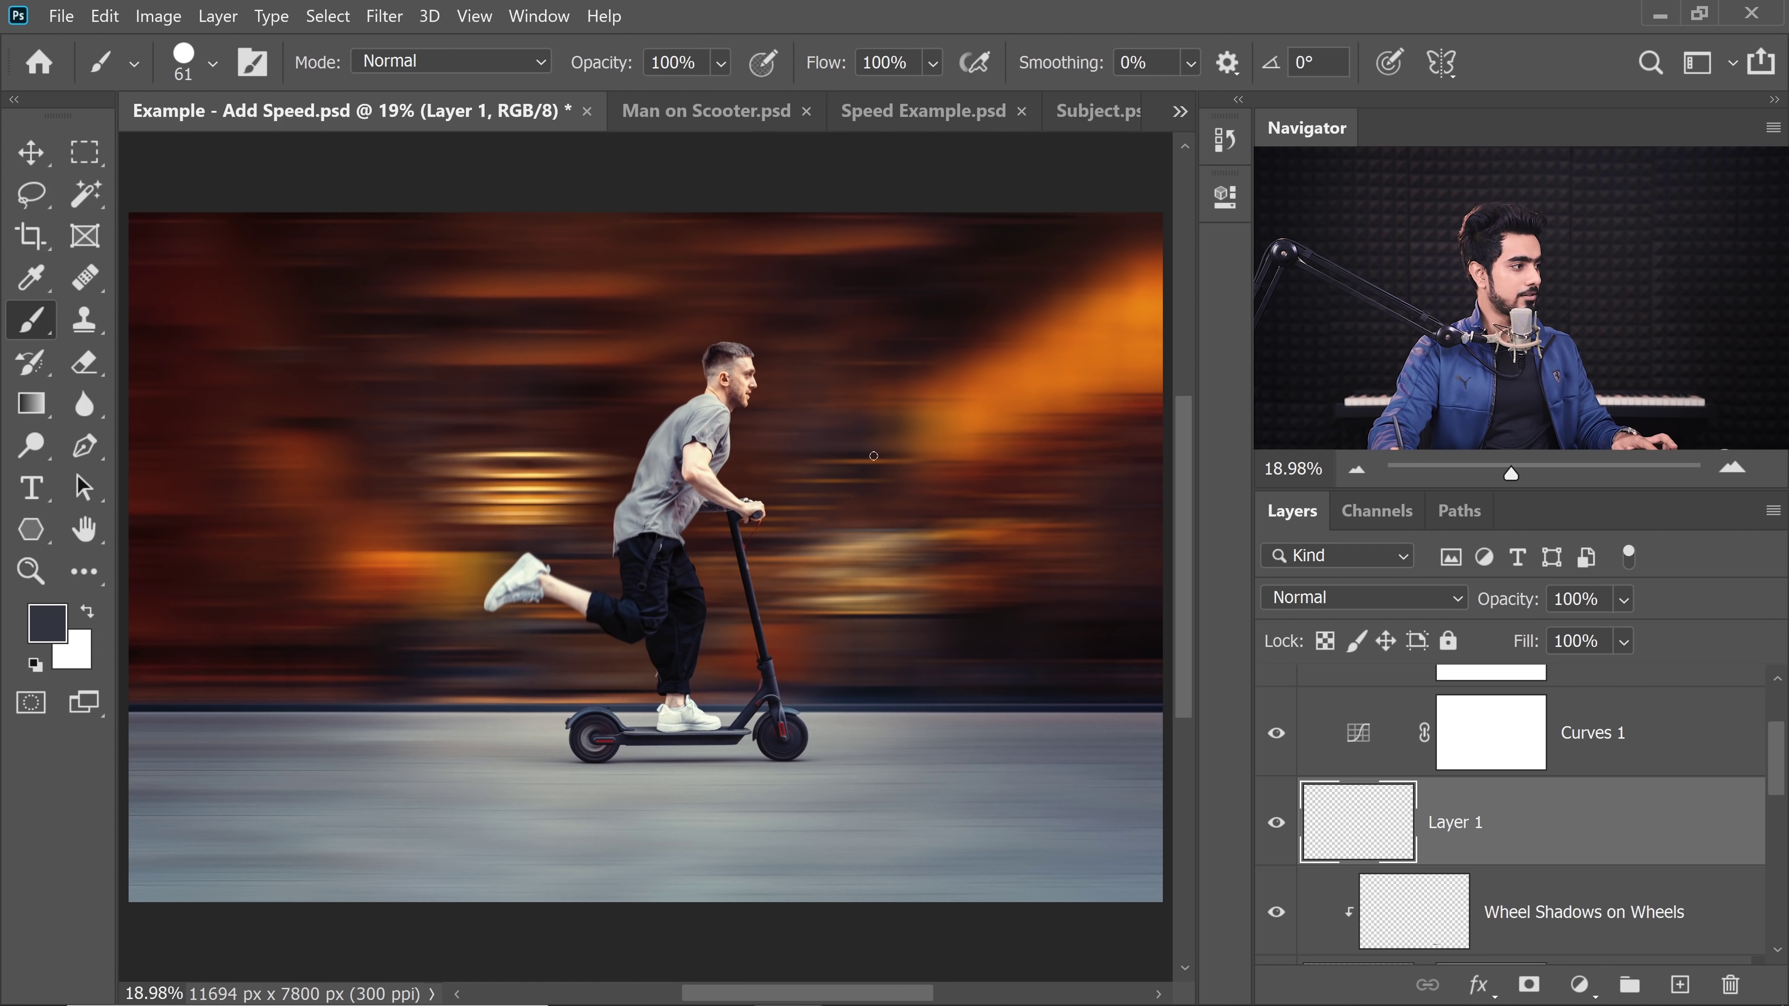
{"action": "key", "text": "d"}
{"action": "key", "text": "x"}
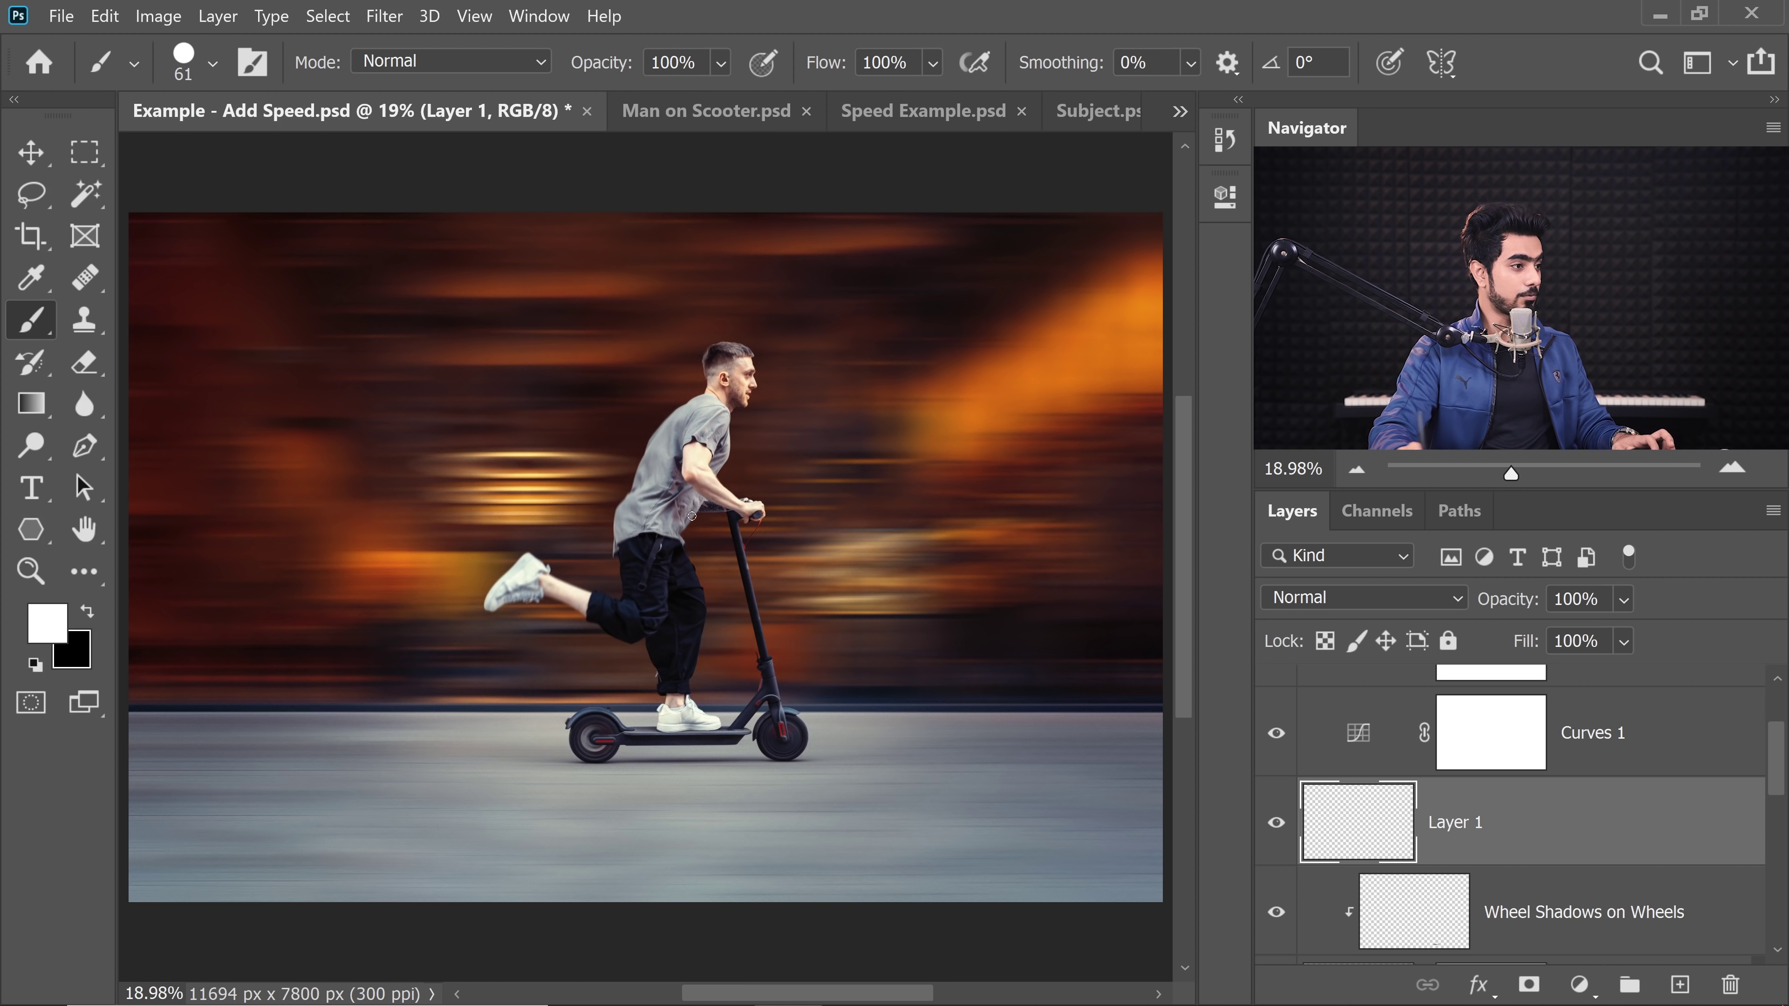
- Paint three thin white horizontal speed lines across the rider's torso, waist and lower legs on Layer 1, redoing any unsatisfactory strokes
{"action": "left_click_drag", "start_coordinate": [680, 464], "coordinate": [542, 453]}
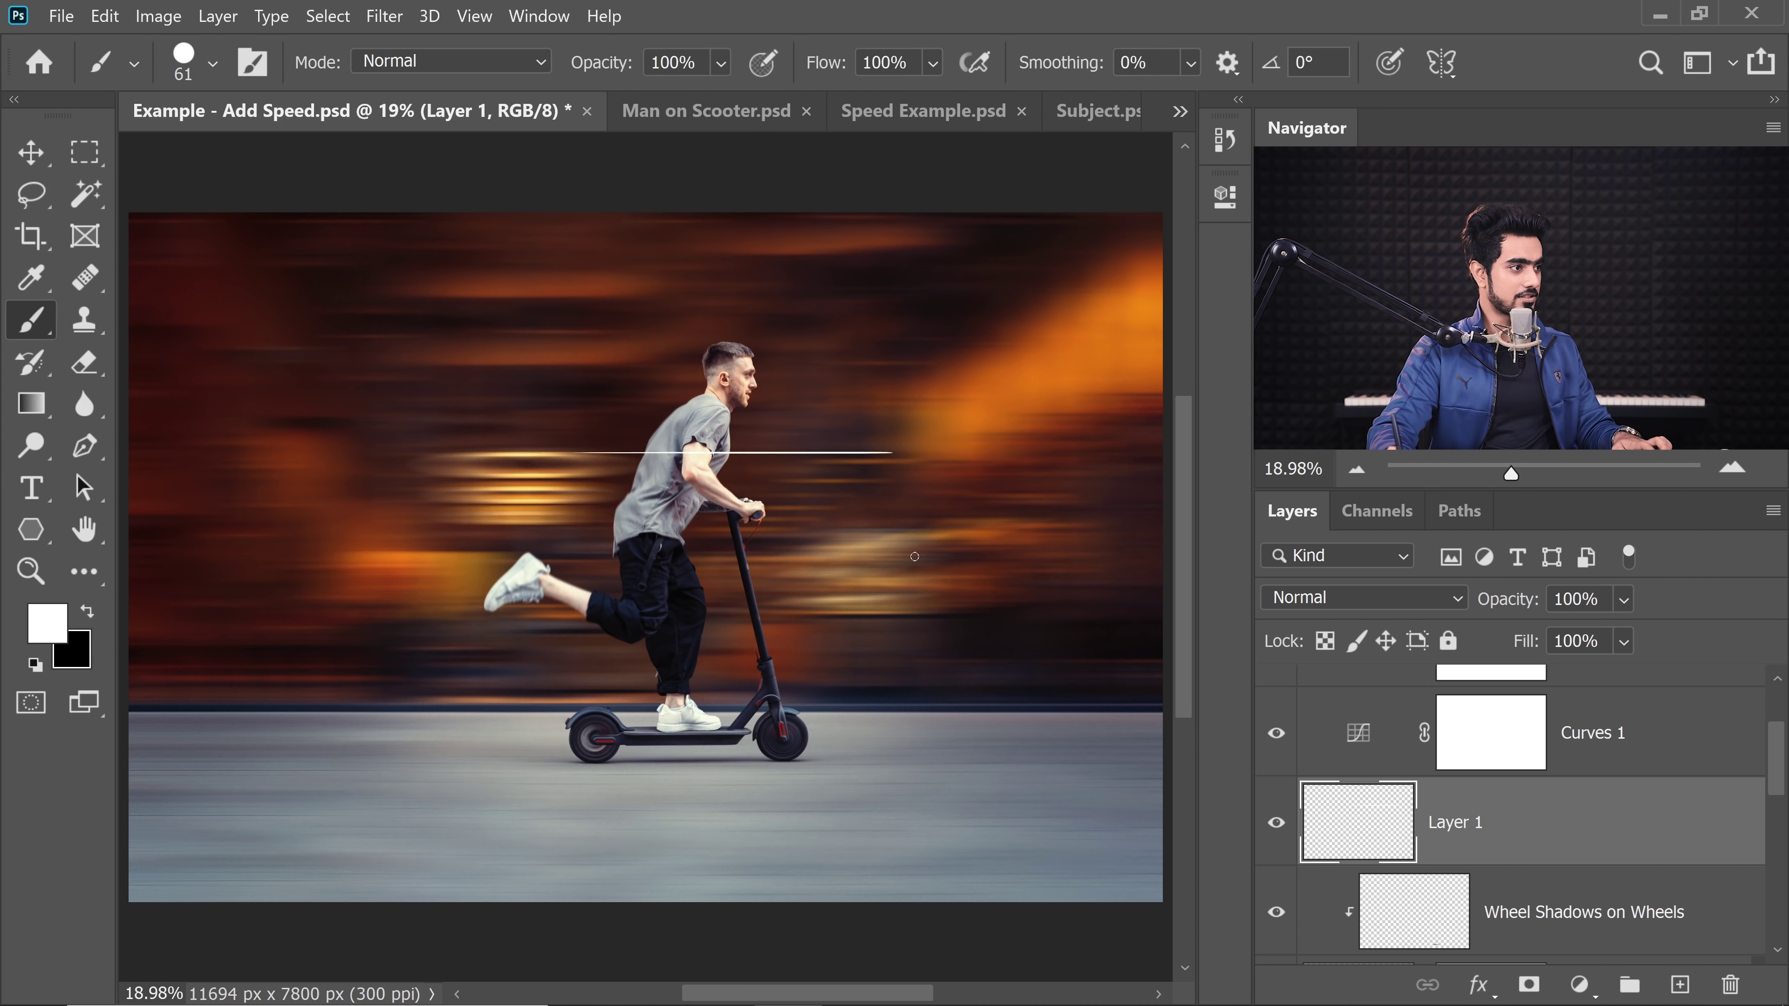
{"action": "left_click_drag", "start_coordinate": [923, 557], "coordinate": [234, 557]}
{"action": "key", "text": "ctrl+z"}
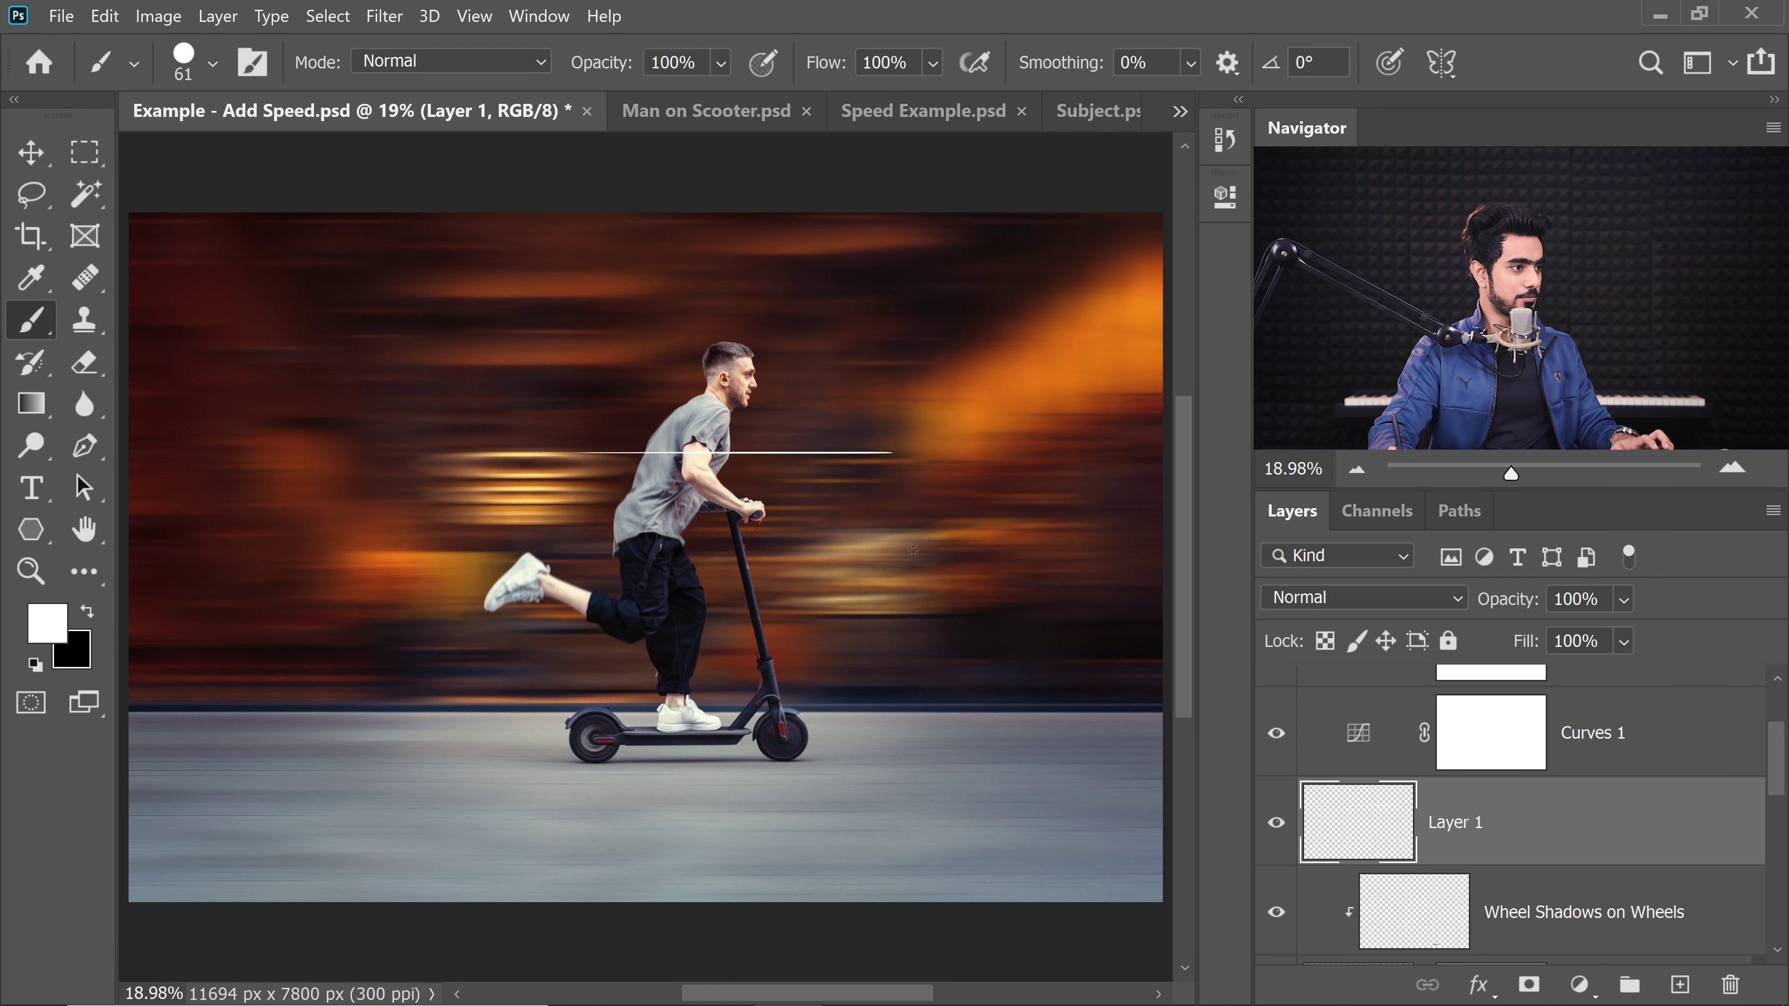
{"action": "left_click_drag", "start_coordinate": [903, 552], "coordinate": [397, 551]}
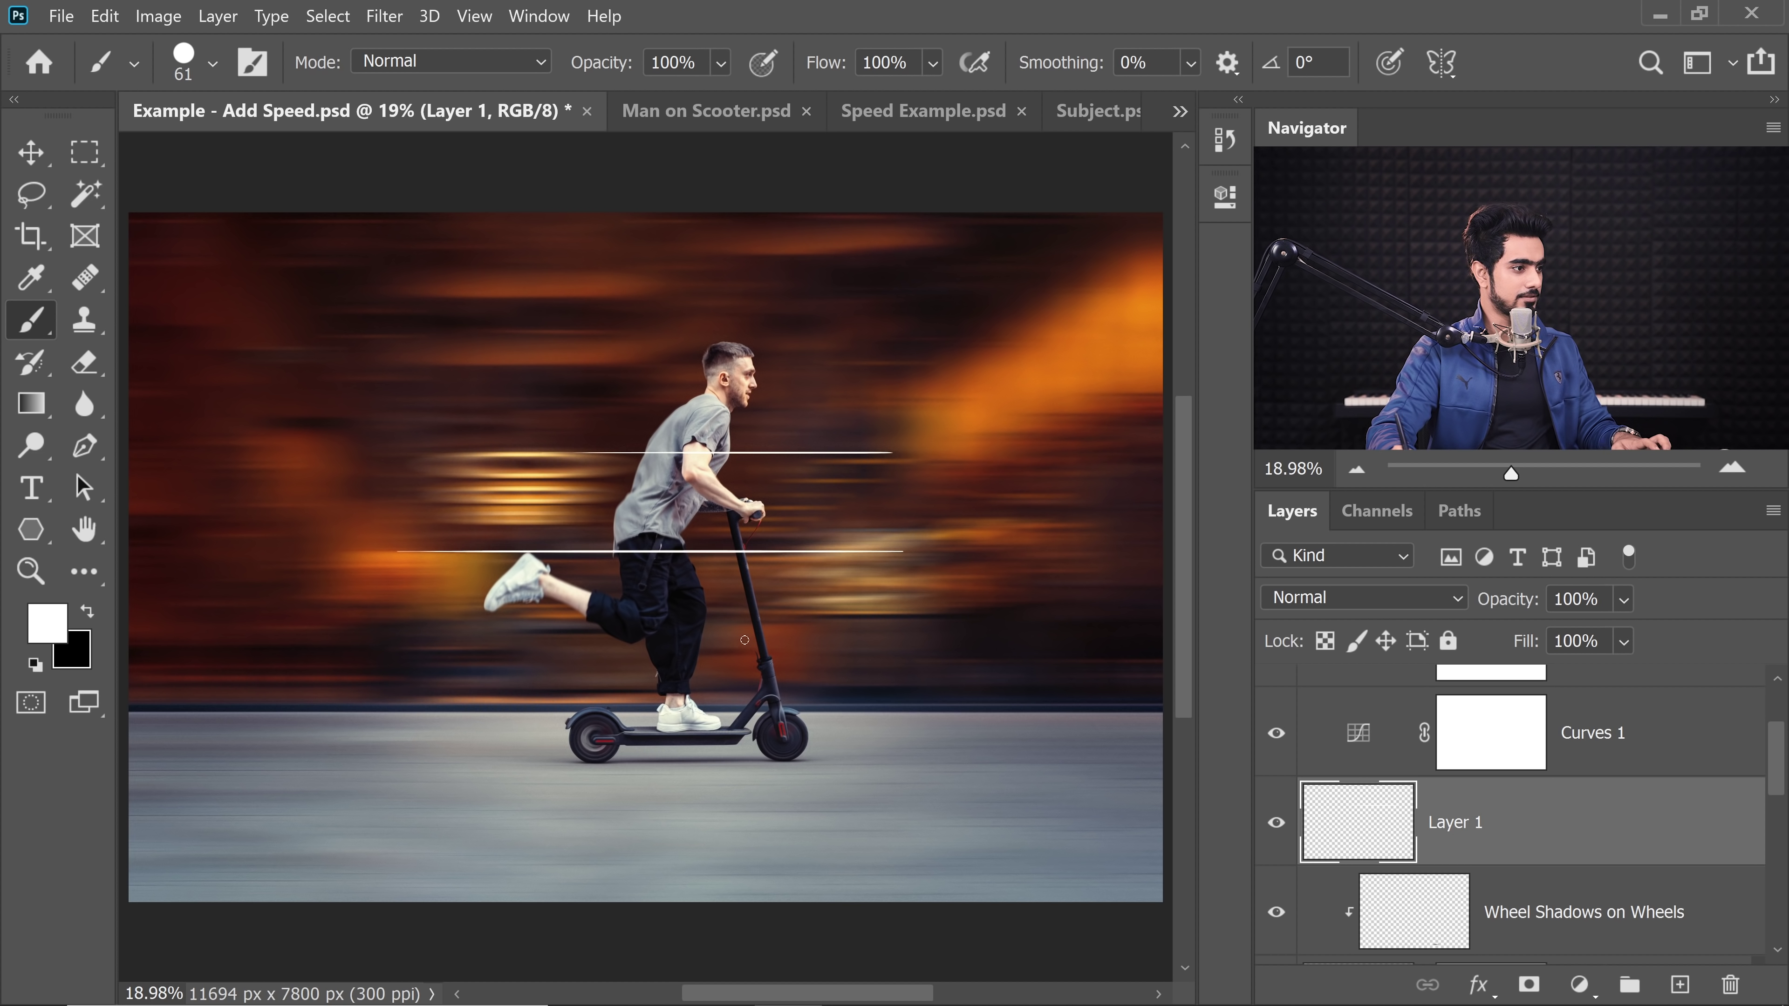
{"action": "left_click_drag", "start_coordinate": [745, 638], "coordinate": [293, 638]}
{"action": "key", "text": "ctrl+z"}
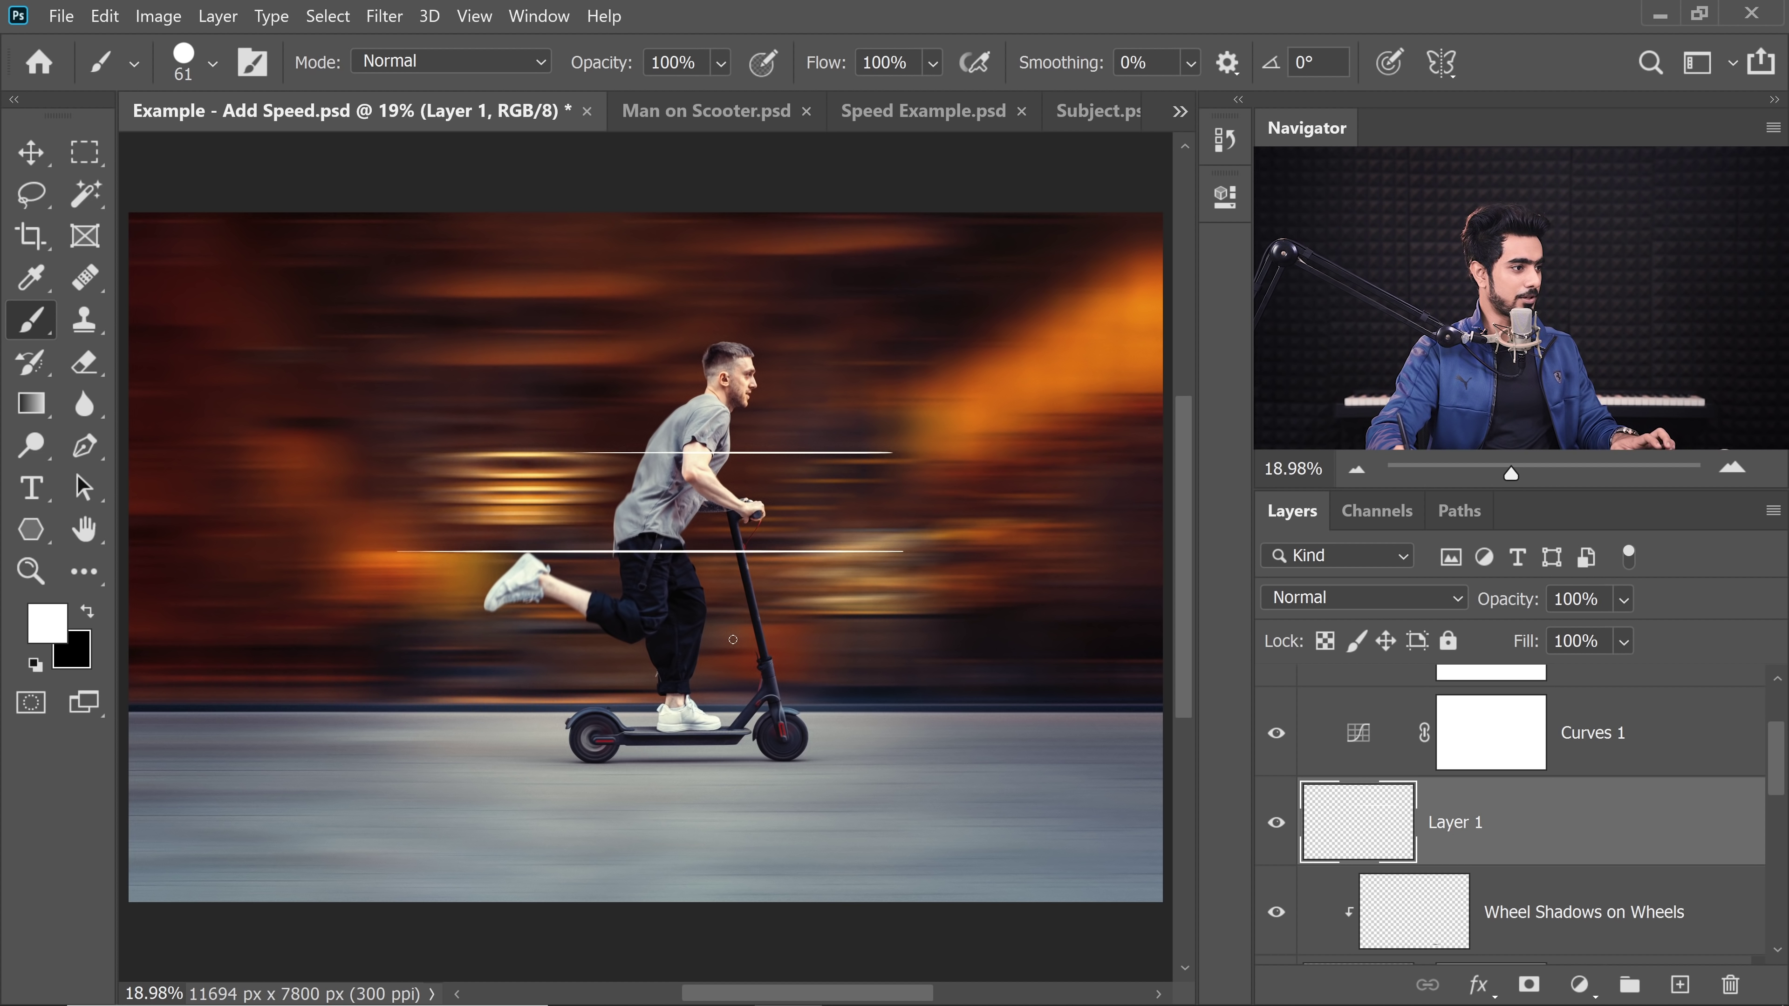
{"action": "left_click_drag", "start_coordinate": [744, 645], "coordinate": [442, 644]}
- Add a new layer beneath the Subject and paint white horizontal speed lines behind the rider's head and beside the scooter stem
{"action": "mouse_move", "coordinate": [1775, 784]}
{"action": "left_mouse_down"}
{"action": "mouse_move", "coordinate": [1775, 878]}
{"action": "mouse_move", "coordinate": [1774, 853]}
{"action": "left_mouse_up"}
{"action": "scroll", "coordinate": [1774, 854], "scroll_direction": "down", "scroll_amount": 1}
{"action": "left_click", "coordinate": [1683, 907]}
{"action": "left_click", "coordinate": [1680, 984]}
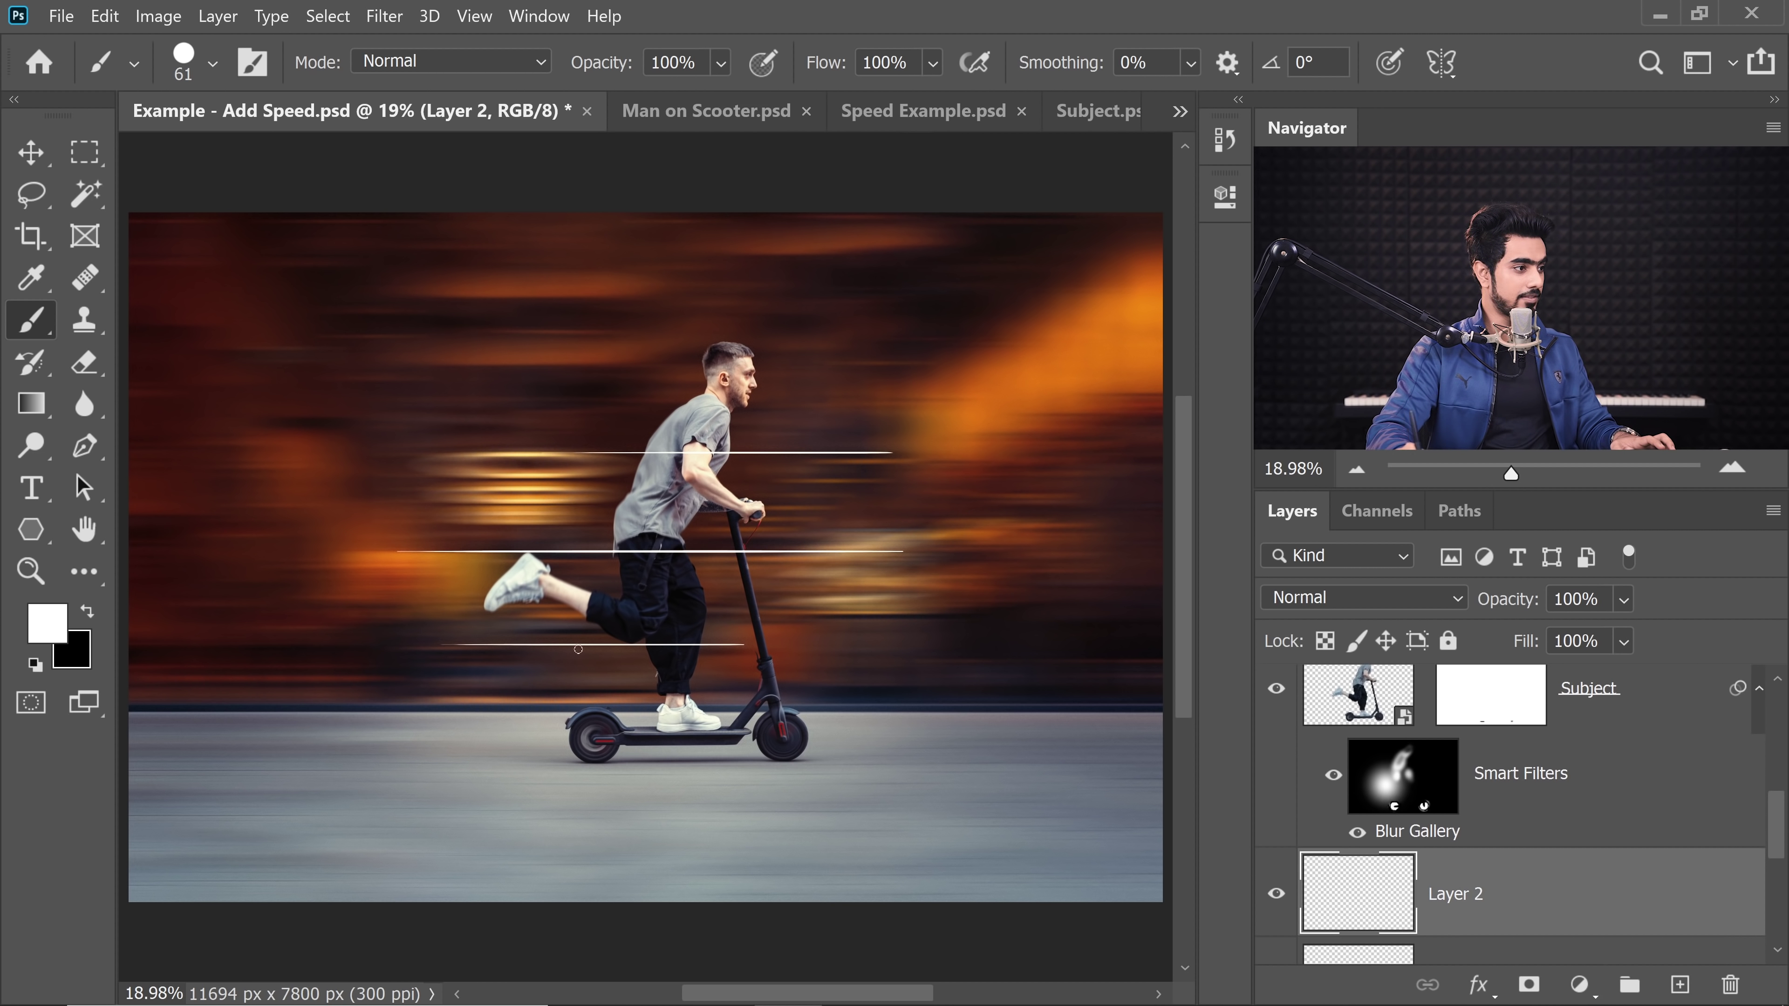
{"action": "left_click_drag", "start_coordinate": [704, 605], "coordinate": [1065, 605]}
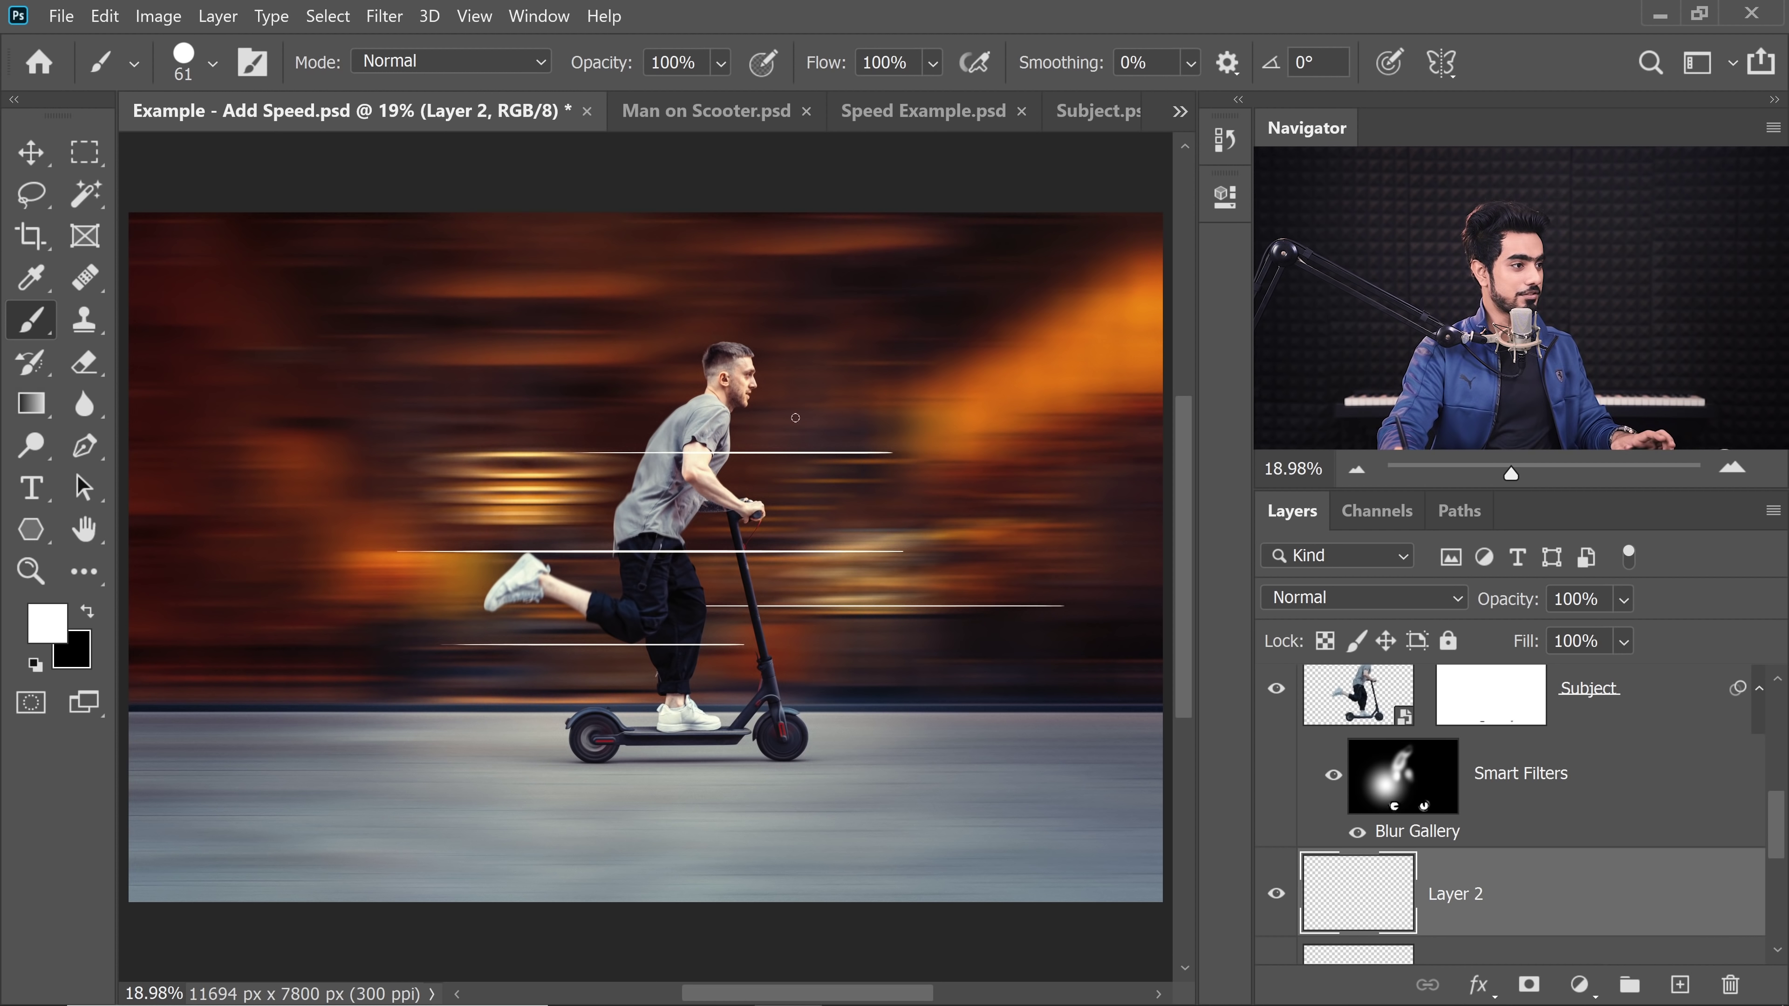
{"action": "left_click_drag", "start_coordinate": [817, 394], "coordinate": [592, 394]}
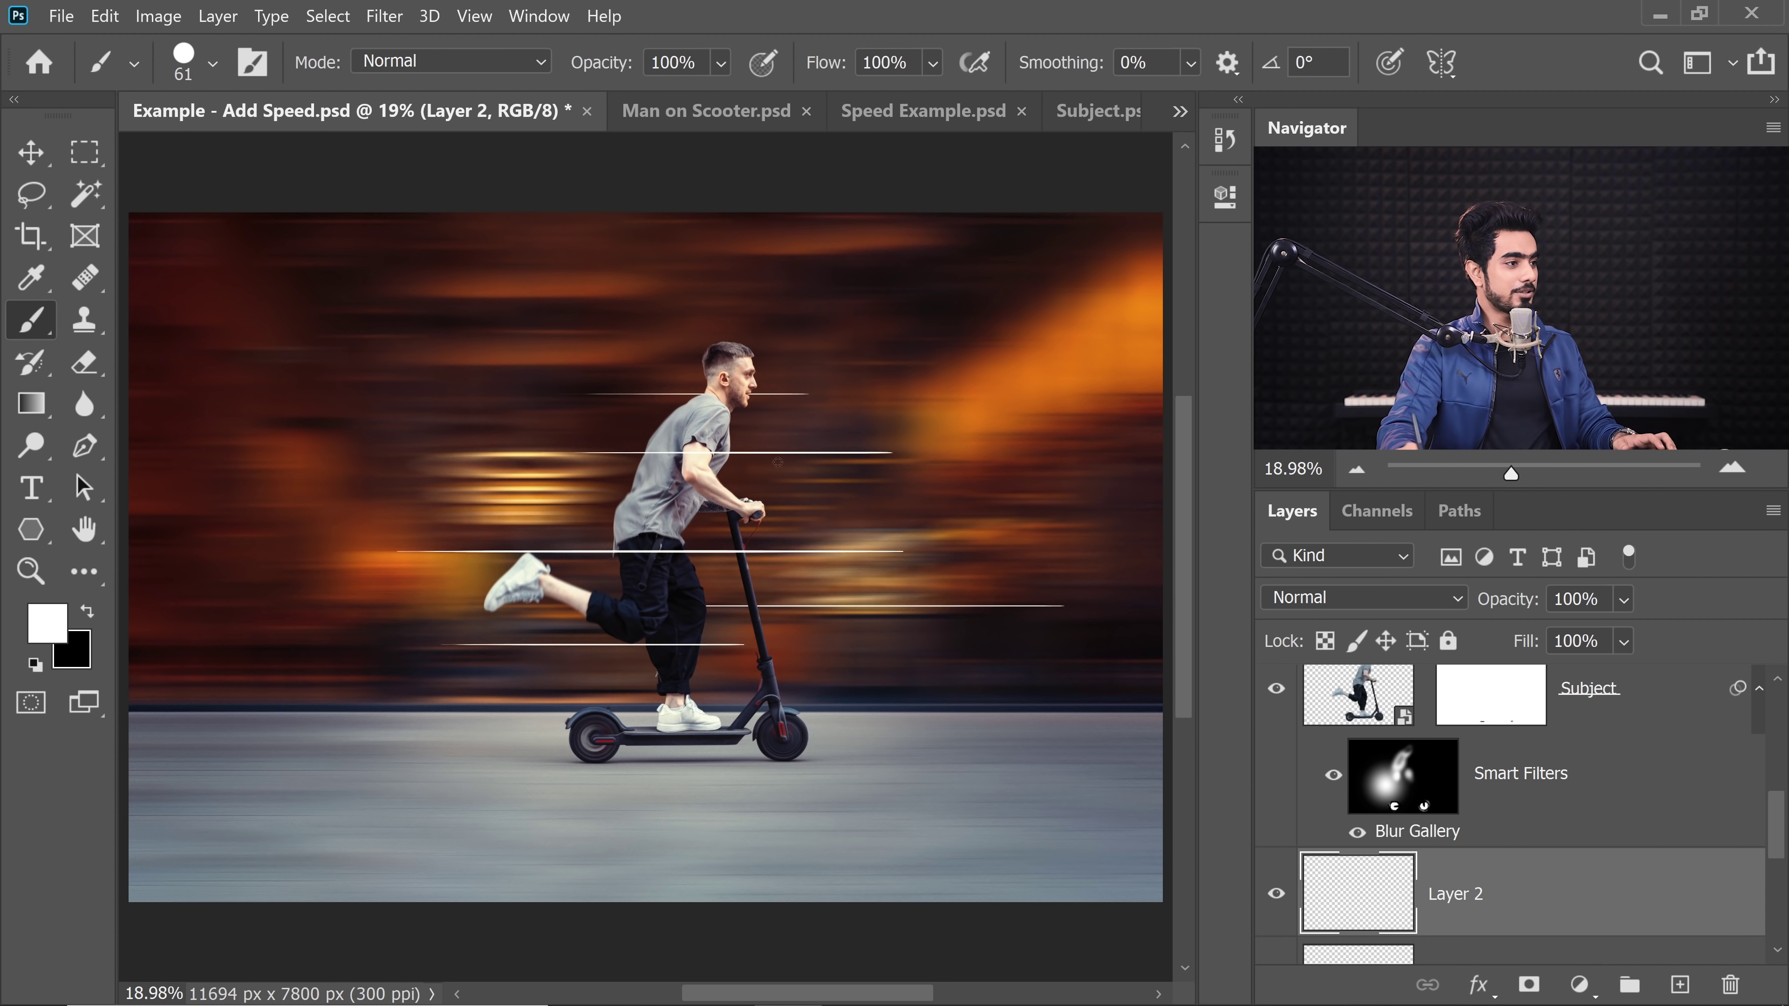